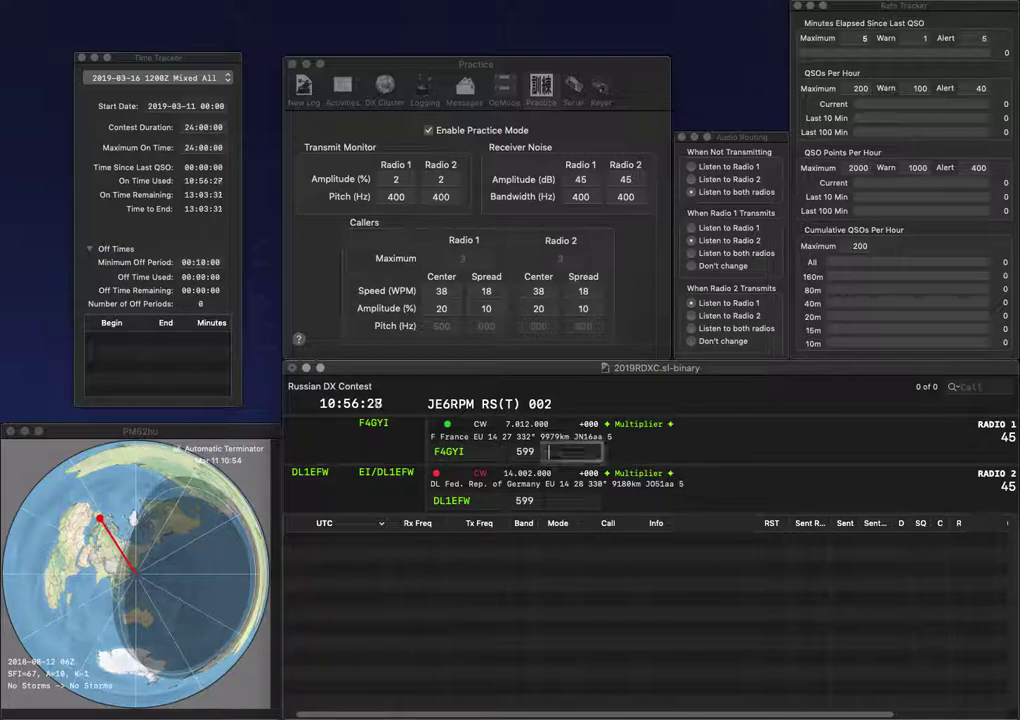
pyautogui.write('959')
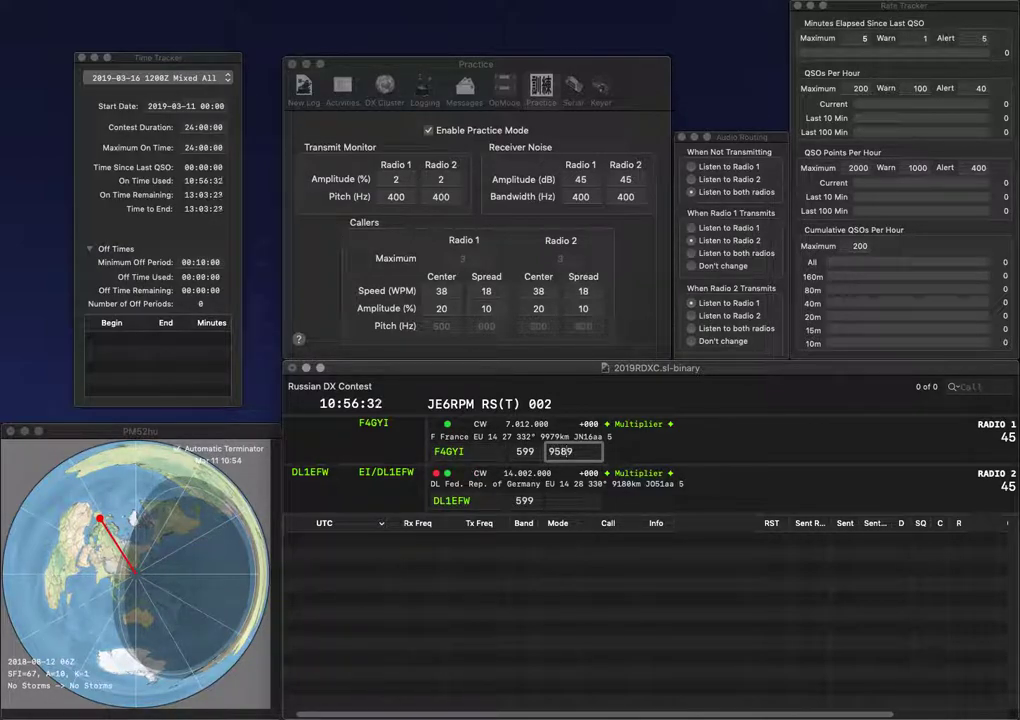
pyautogui.press('Return')
pyautogui.write('959')
pyautogui.press('Return')
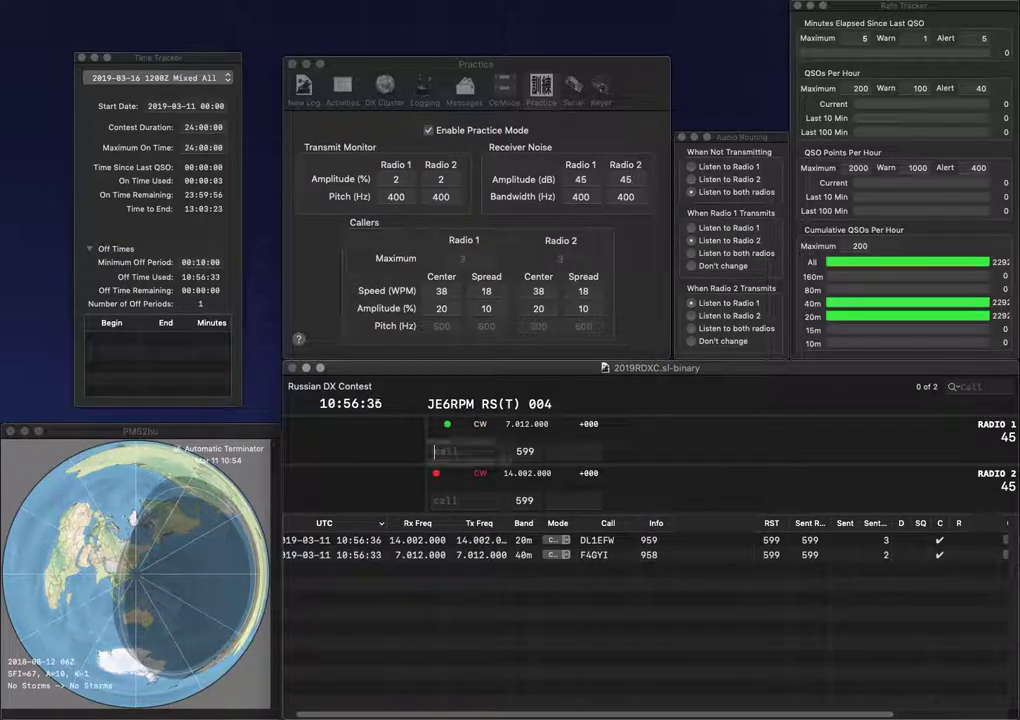
# Step: Enter and send the partial callsigns NRM on Radio 1 and SC on Radio 2
pyautogui.write('RRM')
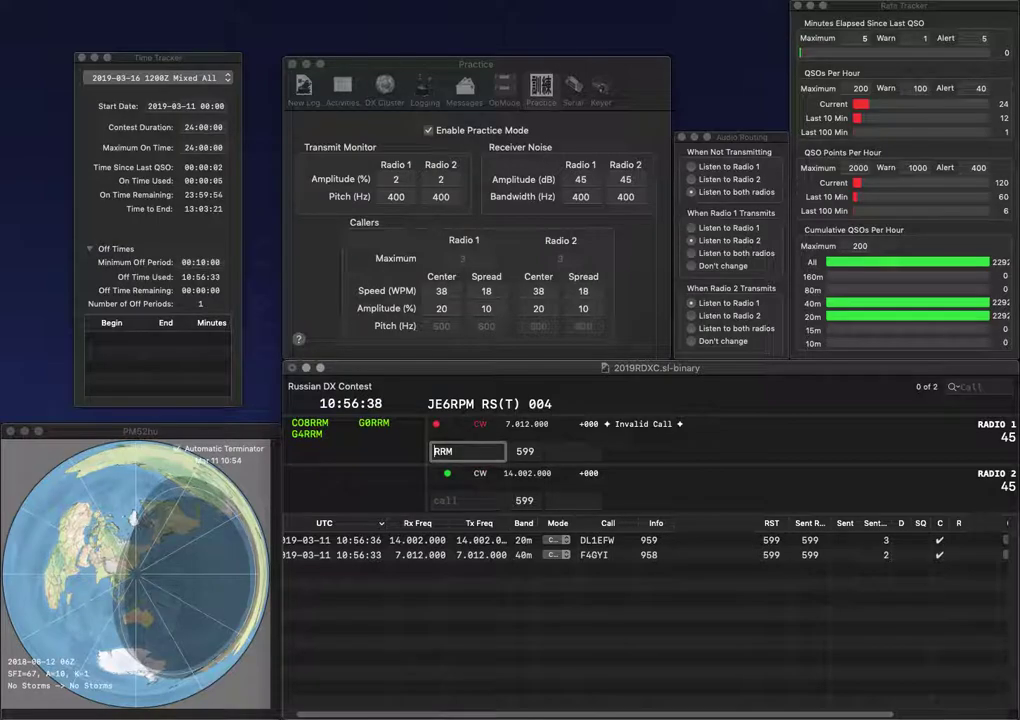
pyautogui.press('Down')
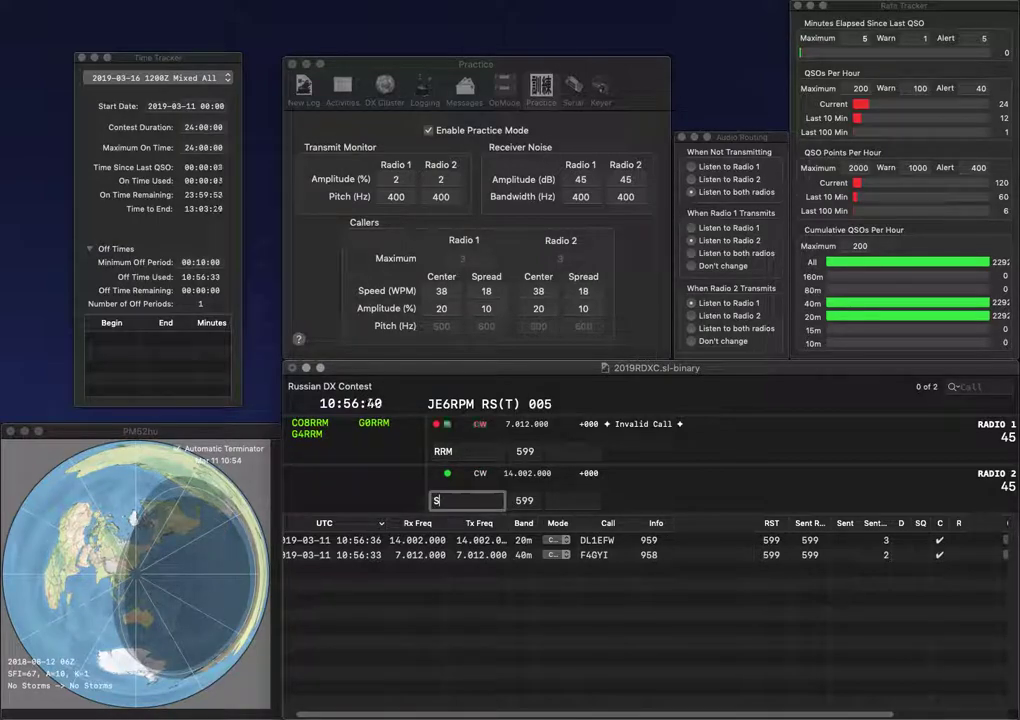
pyautogui.press('Return')
pyautogui.write('N')
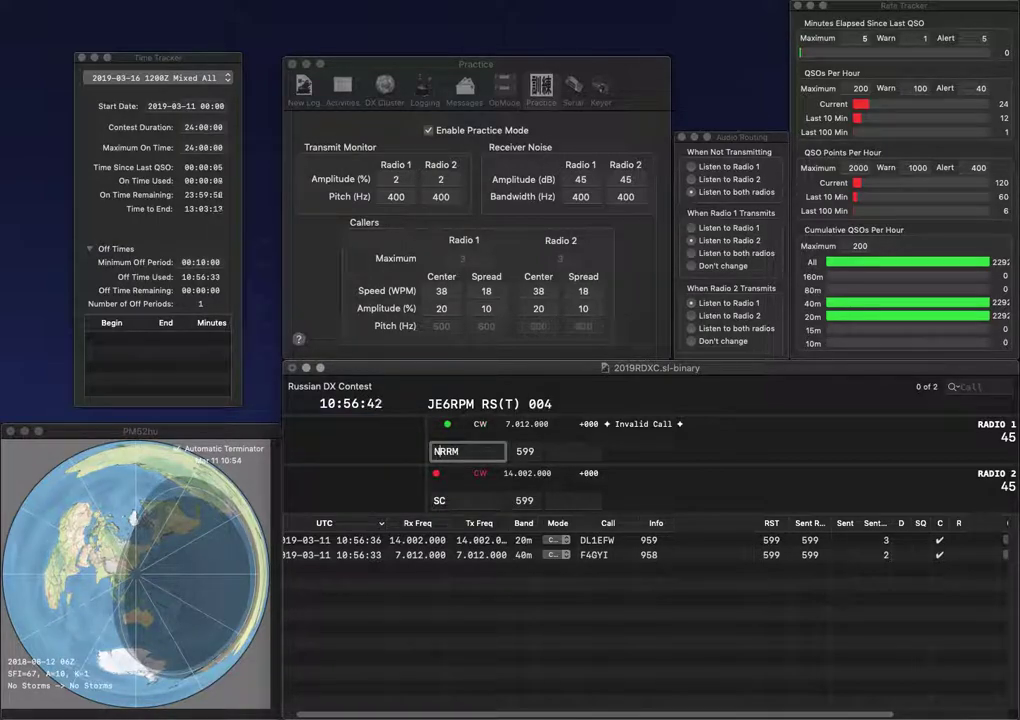
pyautogui.press('Delete')
pyautogui.press('Return')
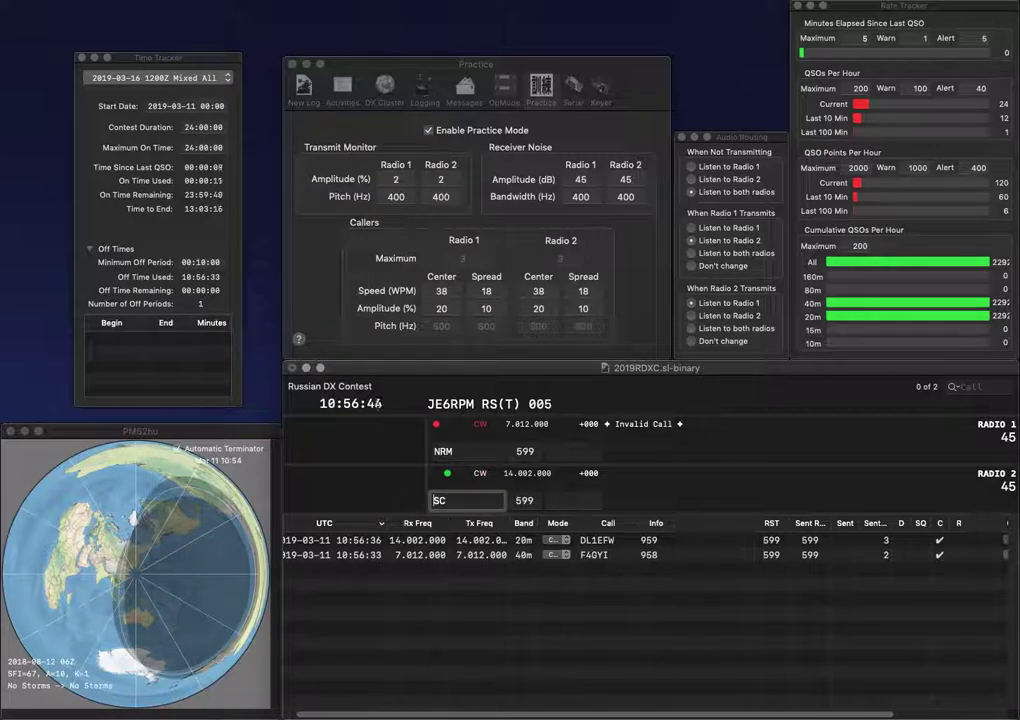
pyautogui.write('VE6')
pyautogui.press('Return')
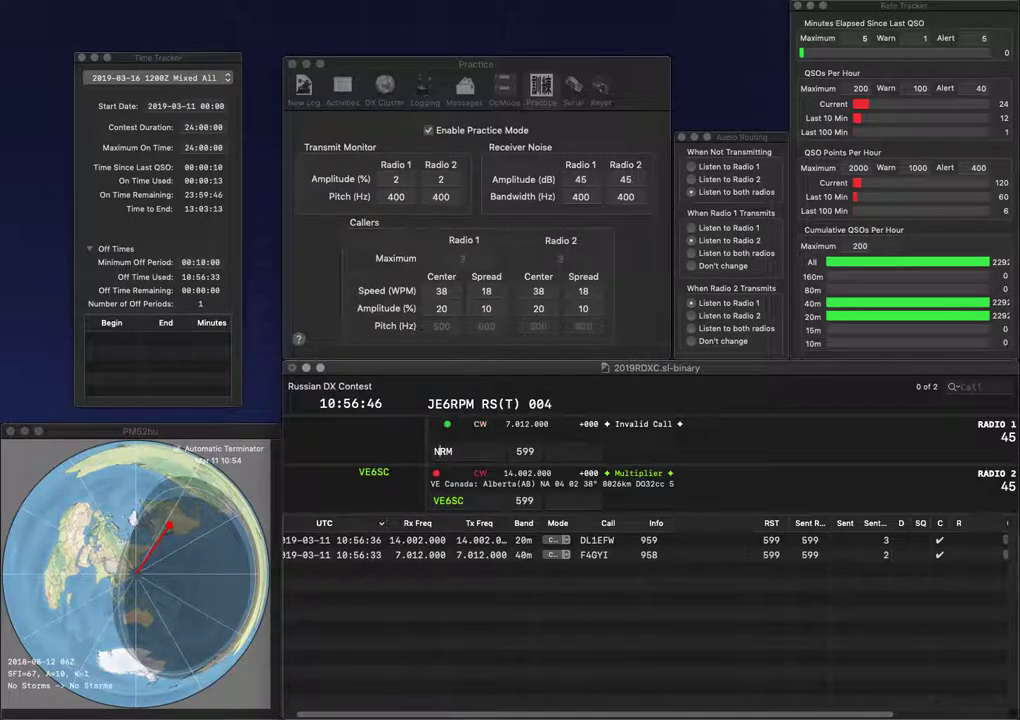
pyautogui.write('5RL')
pyautogui.press('Return')
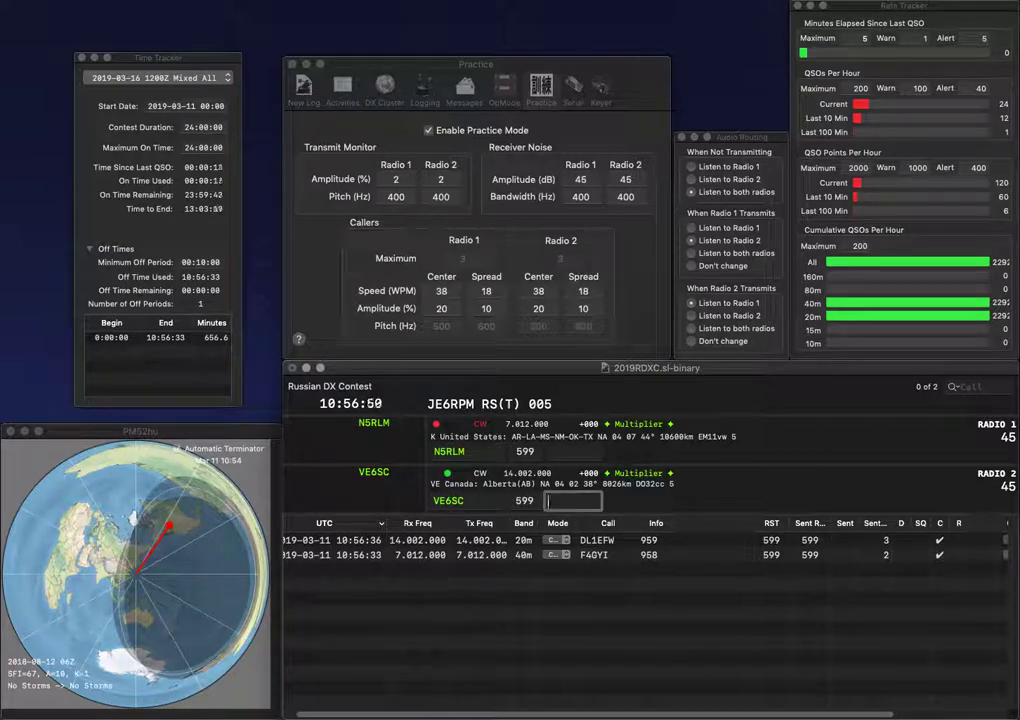
pyautogui.write('980')
pyautogui.press('Return')
pyautogui.write('263')
pyautogui.press('Return')
# Step: Enter and answer the callers R3OP on Radio 2 and AD0TZ on Radio 1
pyautogui.write('R3OP')
pyautogui.press('Return')
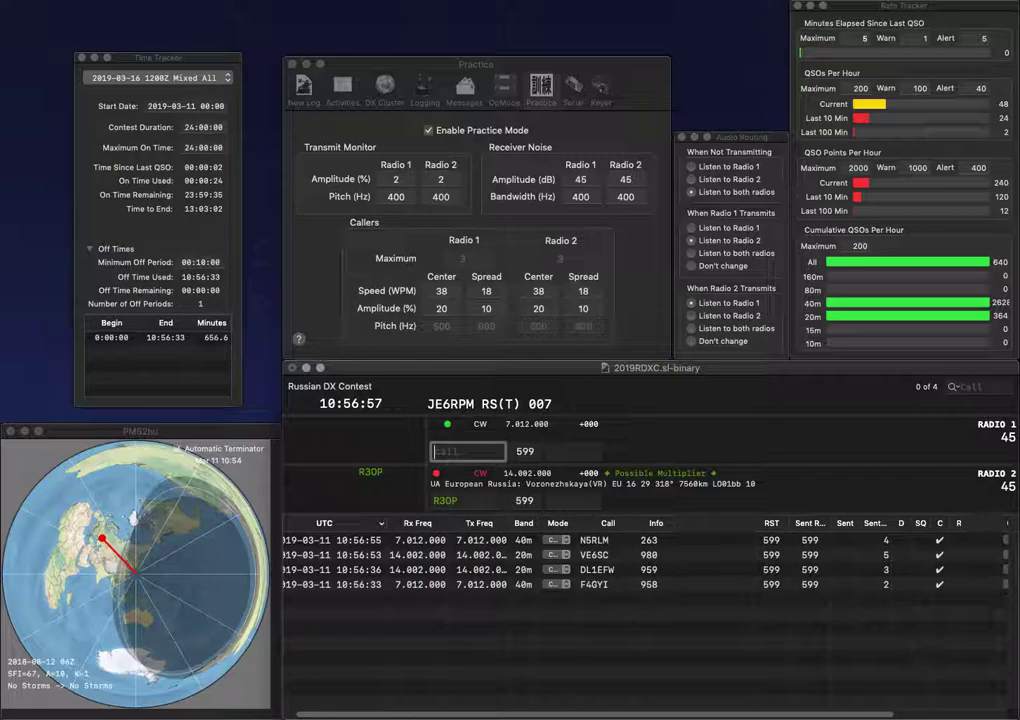
pyautogui.write('AD0TZ')
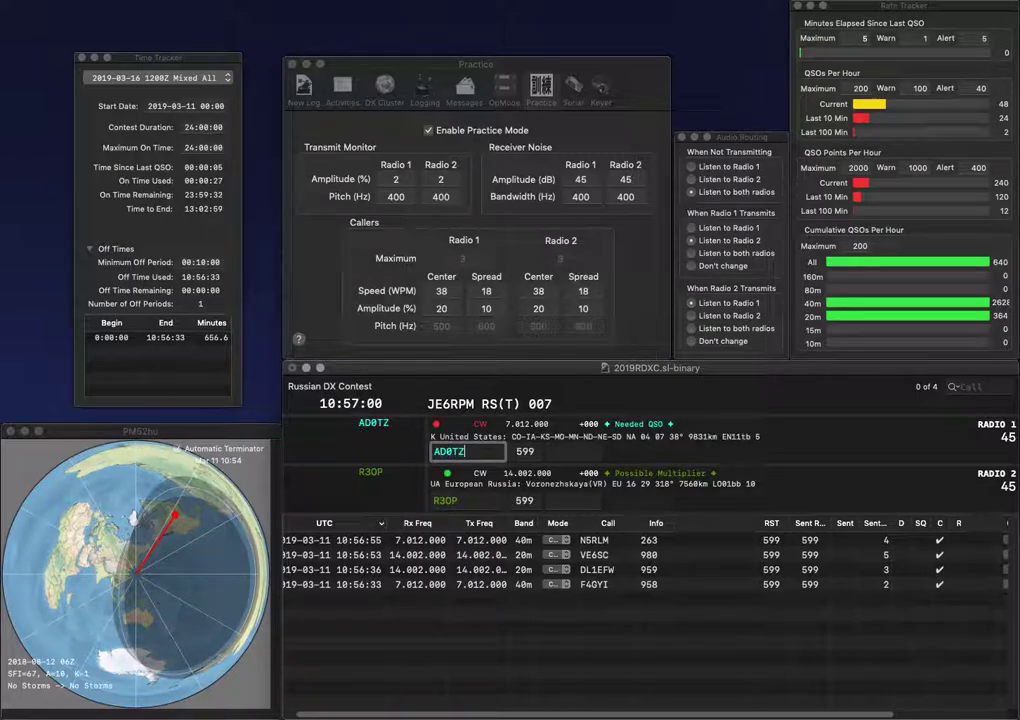
pyautogui.press('Return')
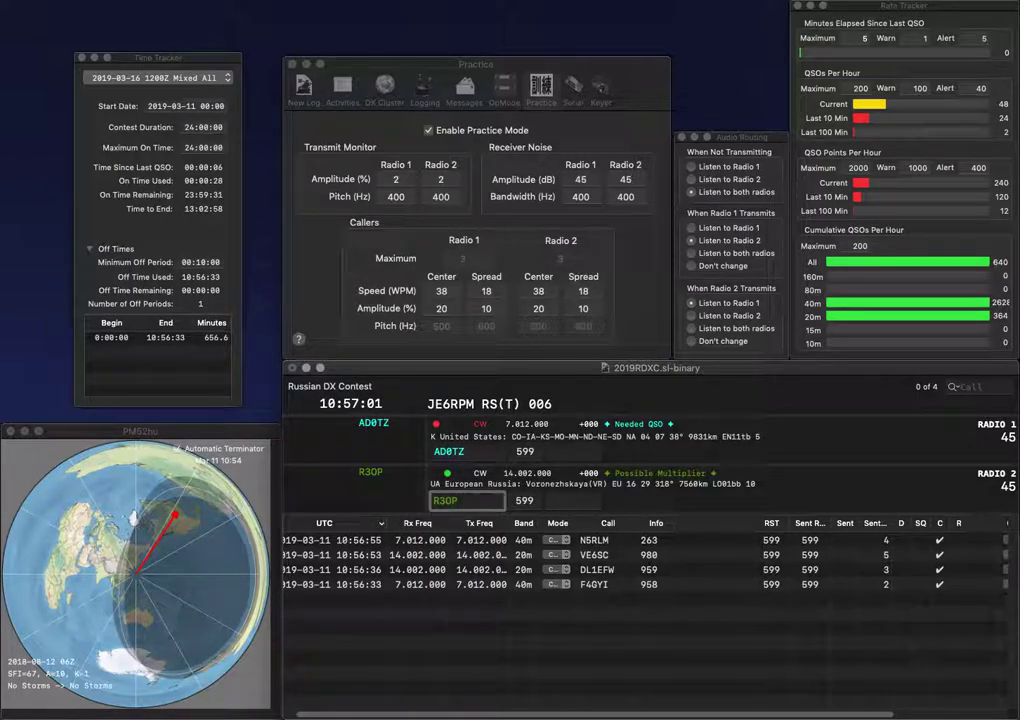
pyautogui.press('space')
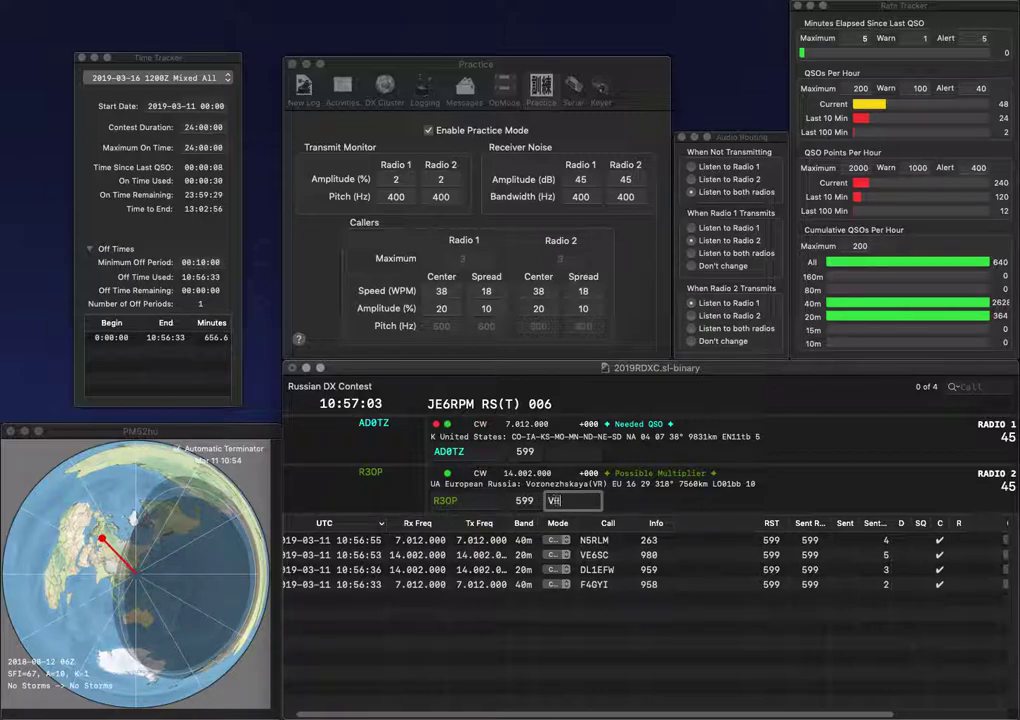
pyautogui.write('VR')
pyautogui.press('Return')
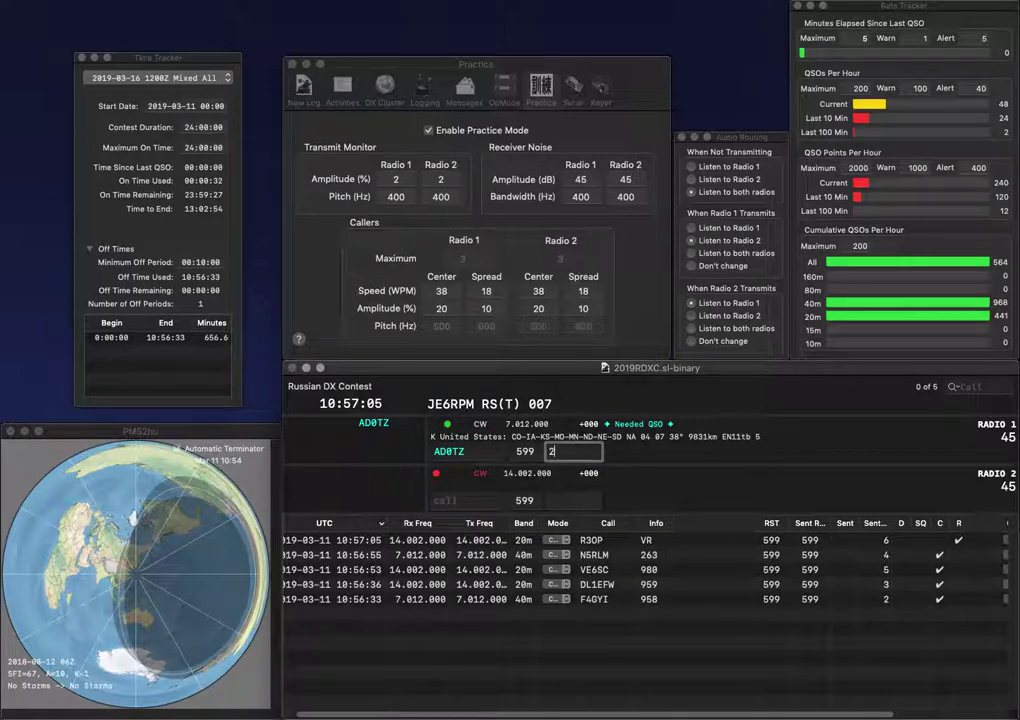
pyautogui.write('279')
pyautogui.press('Return')
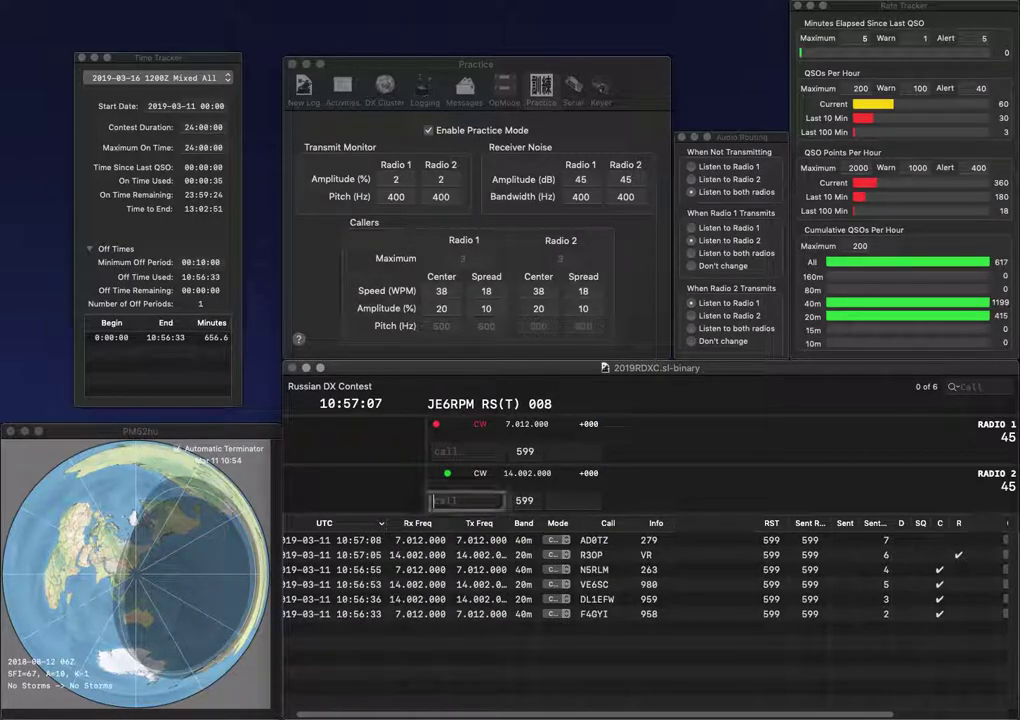
# Step: Enter and send the partial callsign 3DA on Radio 2 and the full callsign PY2SBY on Radio 1
pyautogui.write('3DA')
pyautogui.press('Return')
pyautogui.write('S')
pyautogui.write('PY')
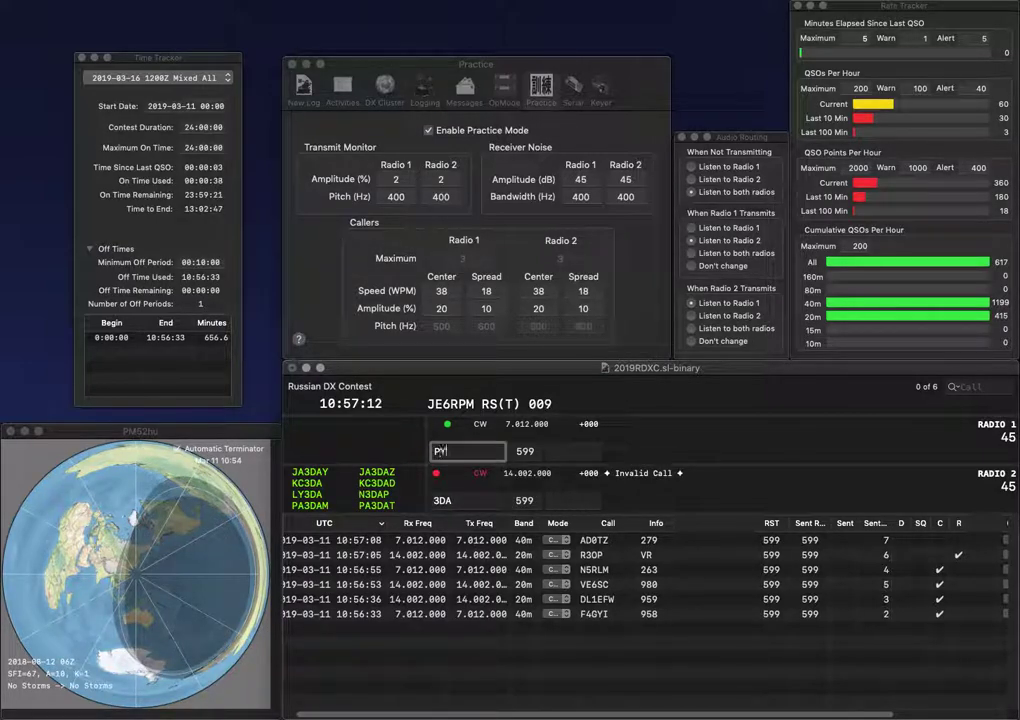
pyautogui.write('2SBY')
pyautogui.press('Return')
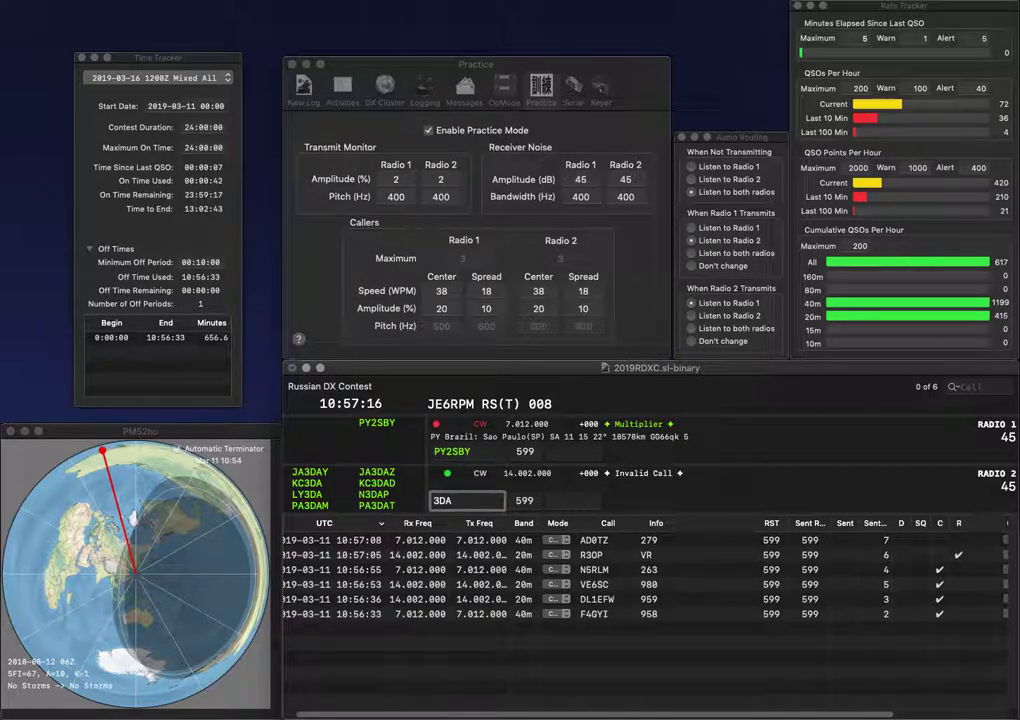
pyautogui.press('Return')
pyautogui.press('space')
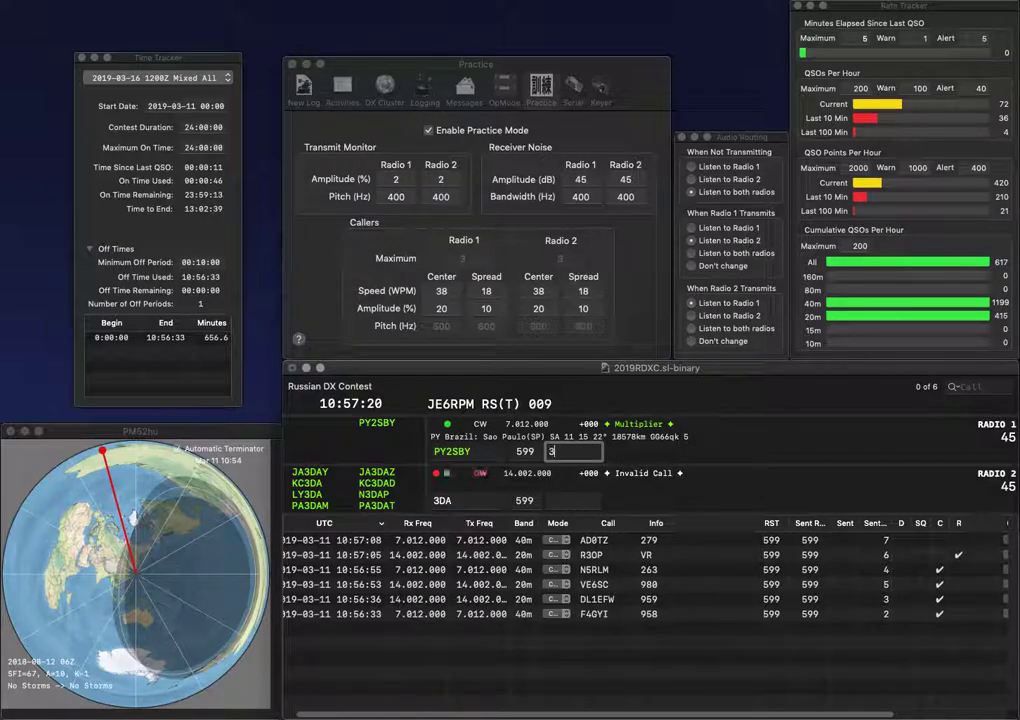
pyautogui.write('397')
pyautogui.press('Return')
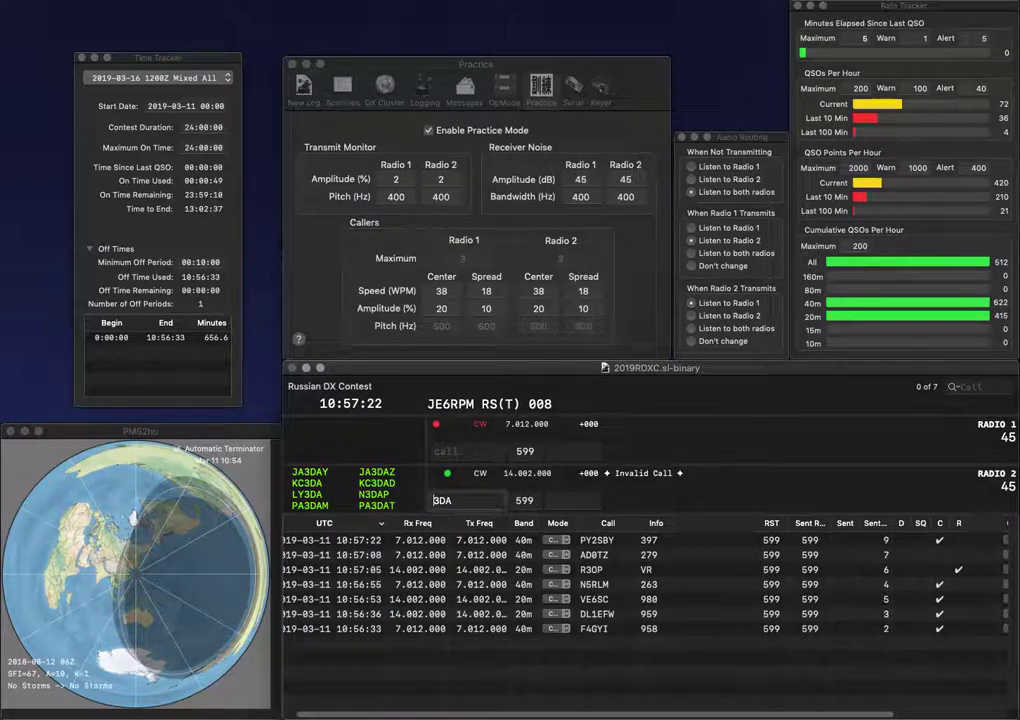
pyautogui.write('RD')
pyautogui.press('BackSpace')
pyautogui.press('Return')
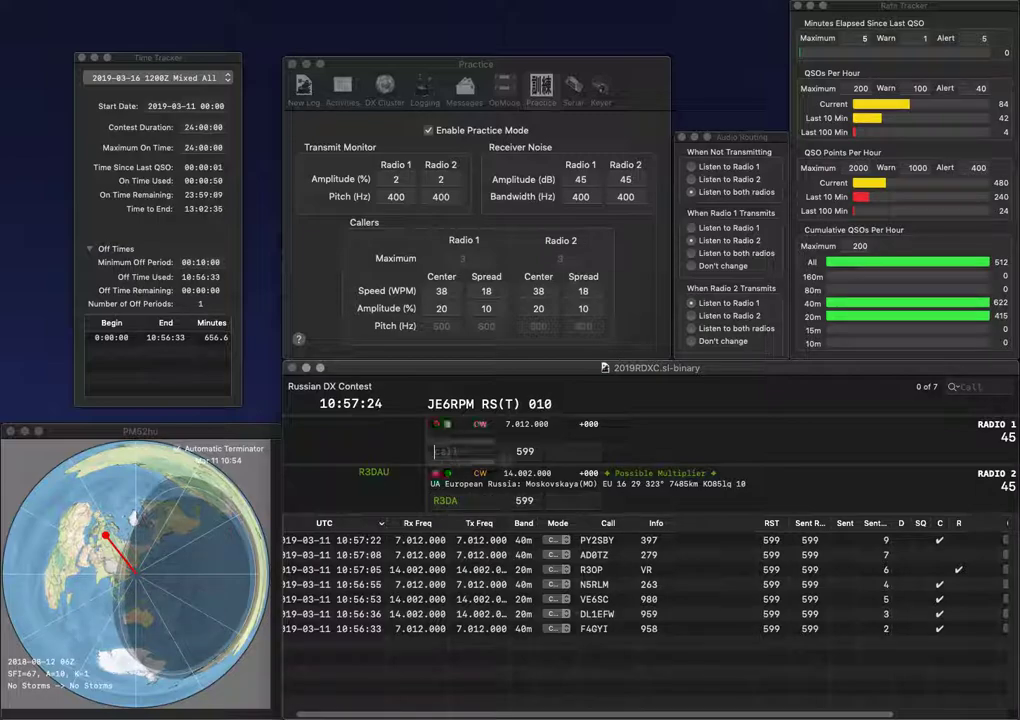
pyautogui.write('S54I')
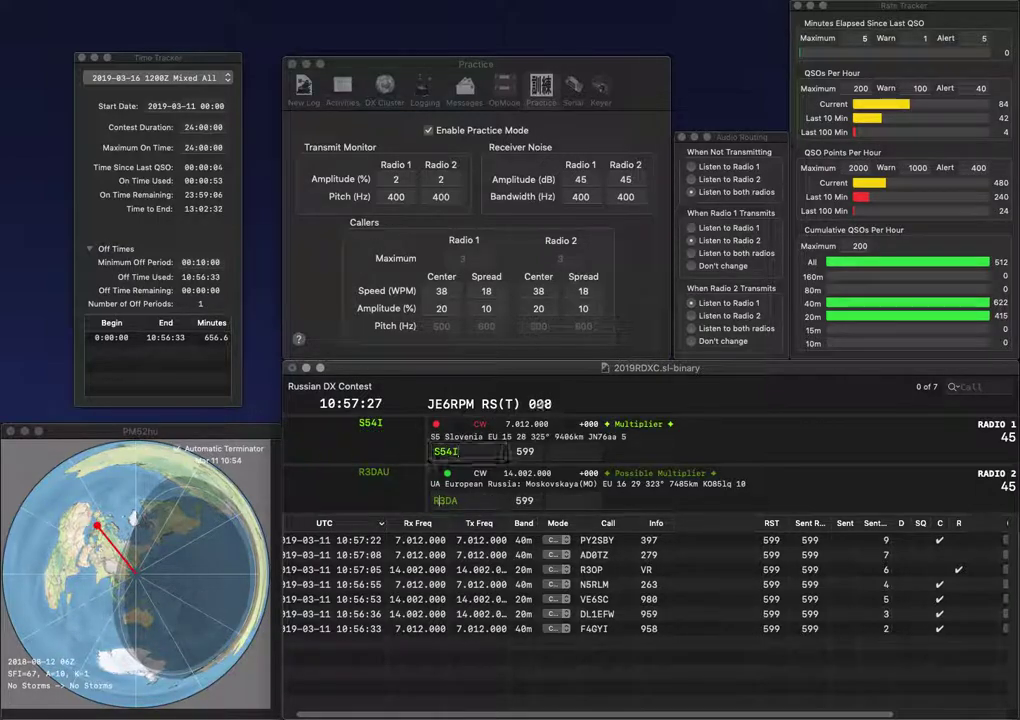
pyautogui.press('Return')
pyautogui.write('M')
pyautogui.press('Return')
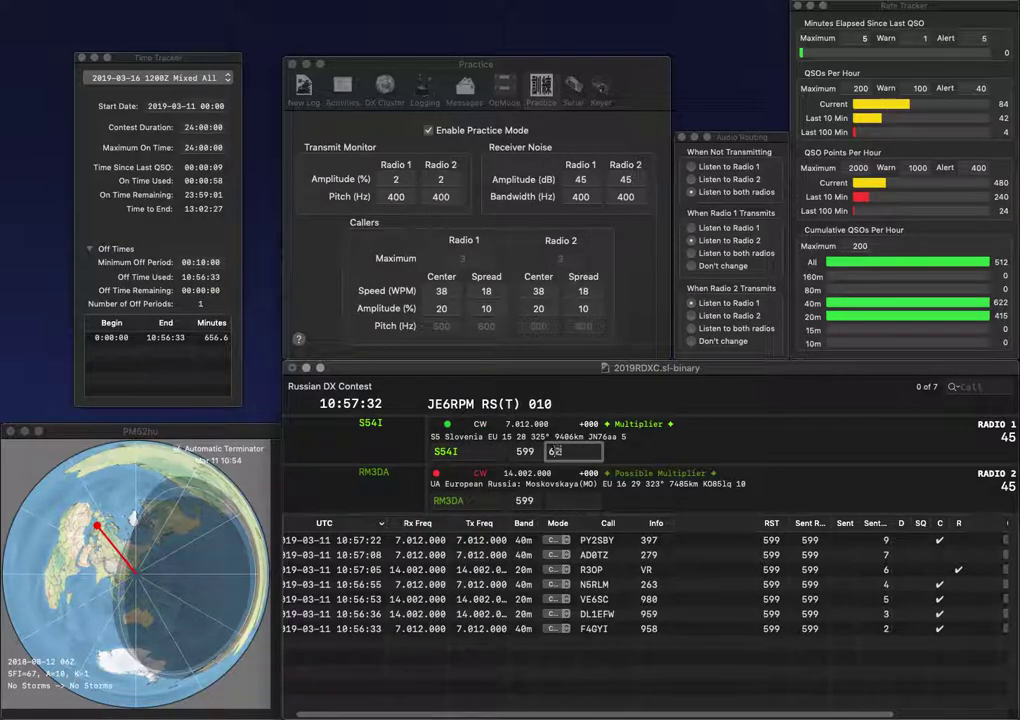
pyautogui.write('9')
pyautogui.press('Return')
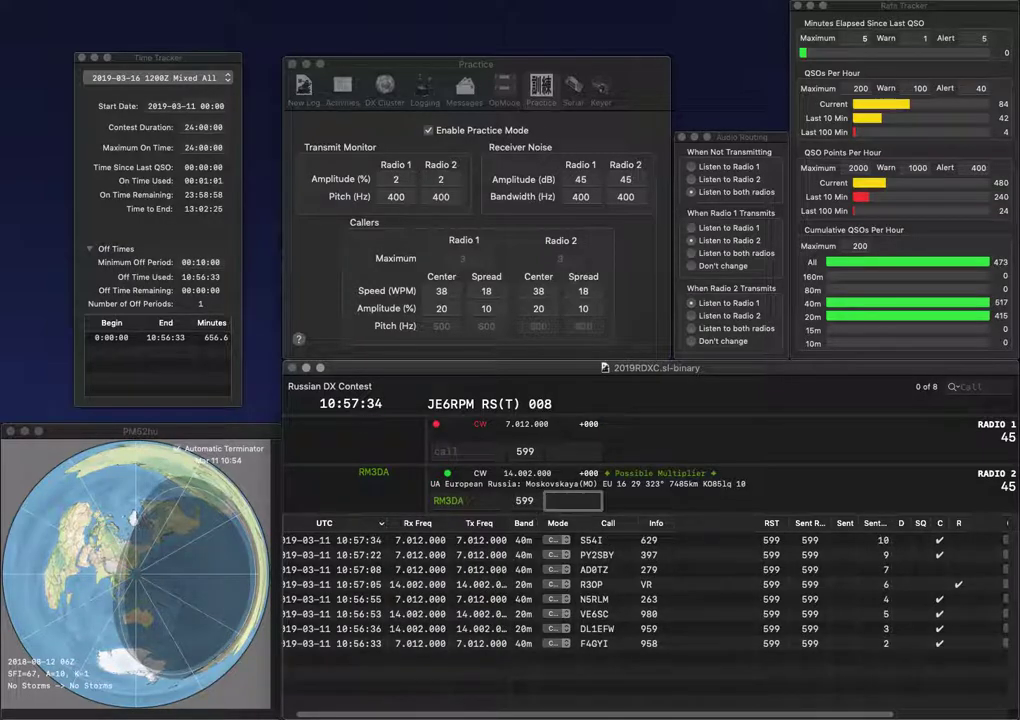
pyautogui.write('O')
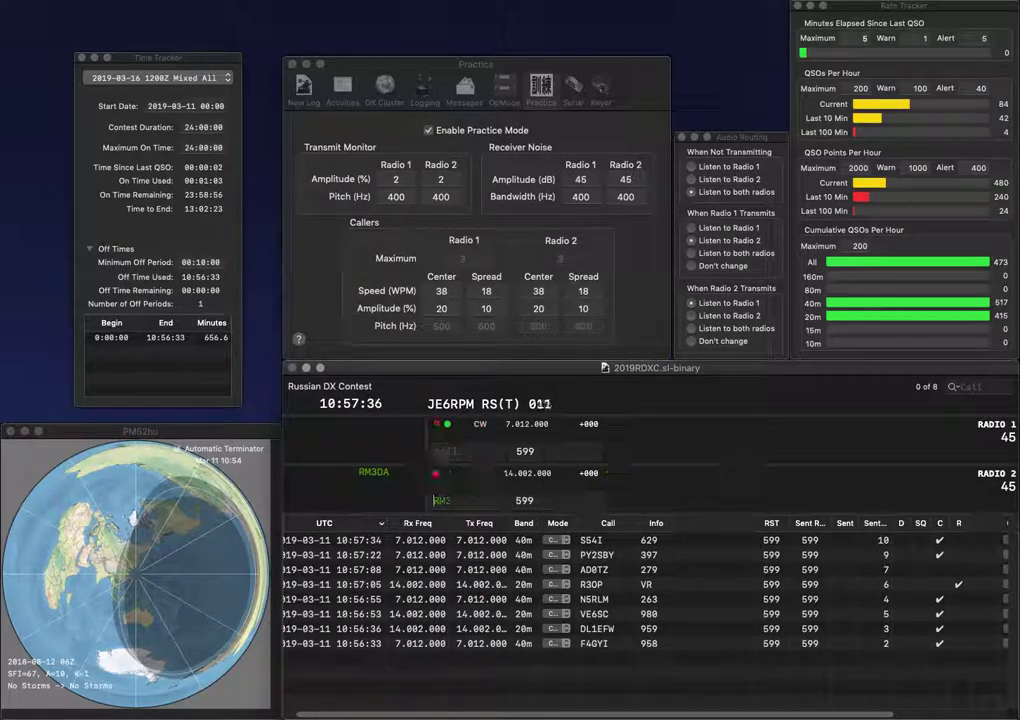
pyautogui.press('Return')
pyautogui.write('Ka')
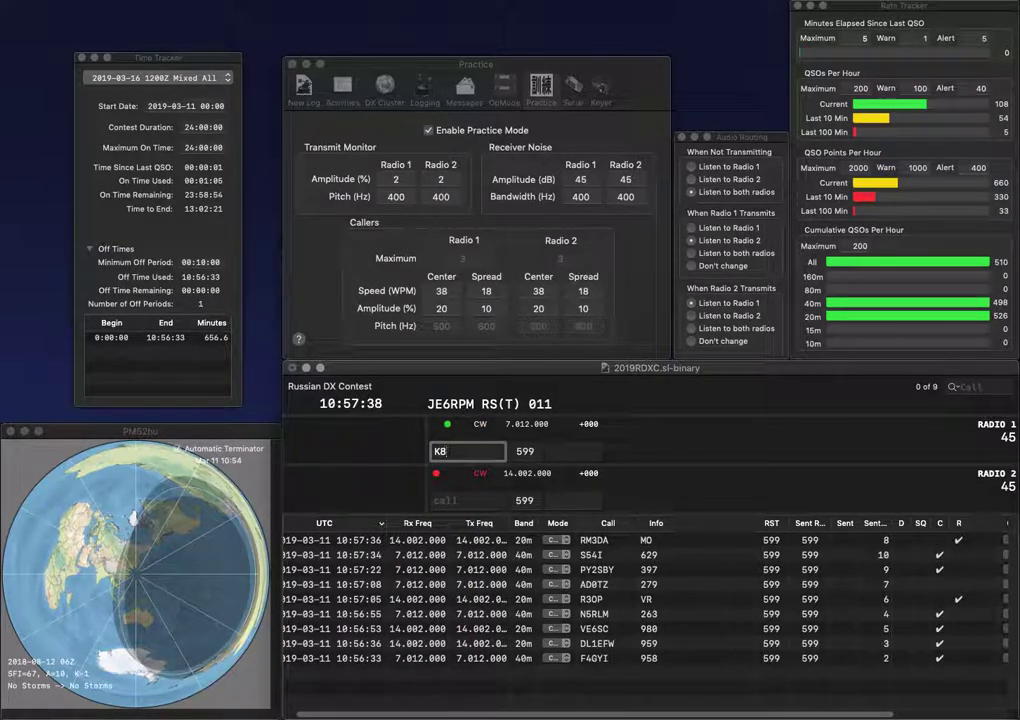
pyautogui.write('QIK')
pyautogui.press('Return')
pyautogui.write('AFJ')
pyautogui.press('Return')
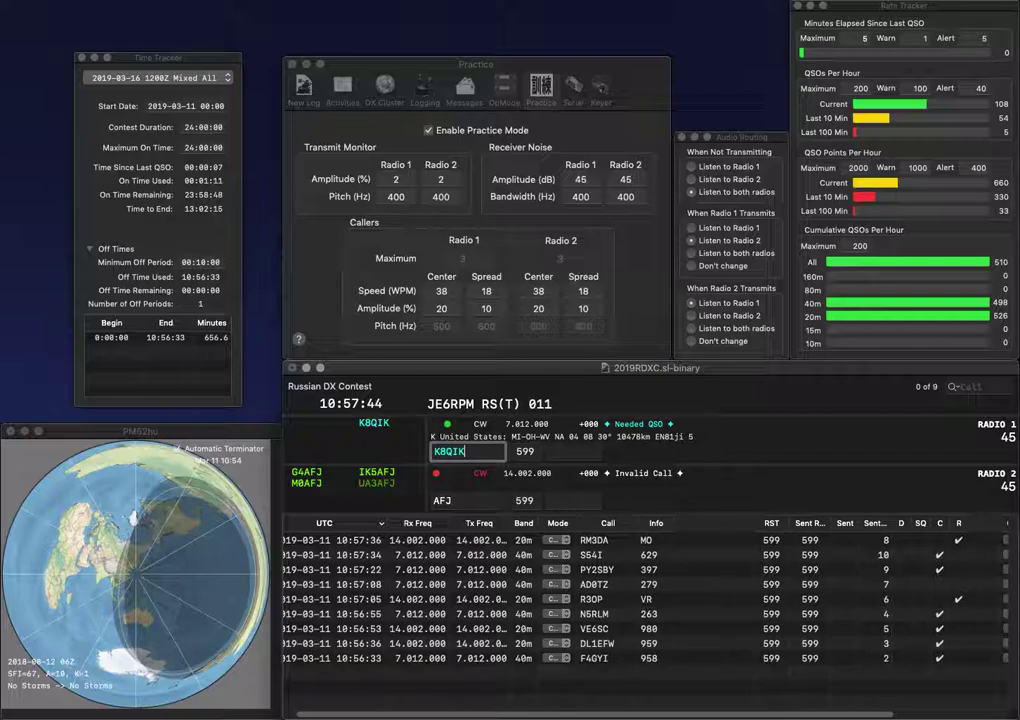
pyautogui.press('Tab')
pyautogui.write('8')
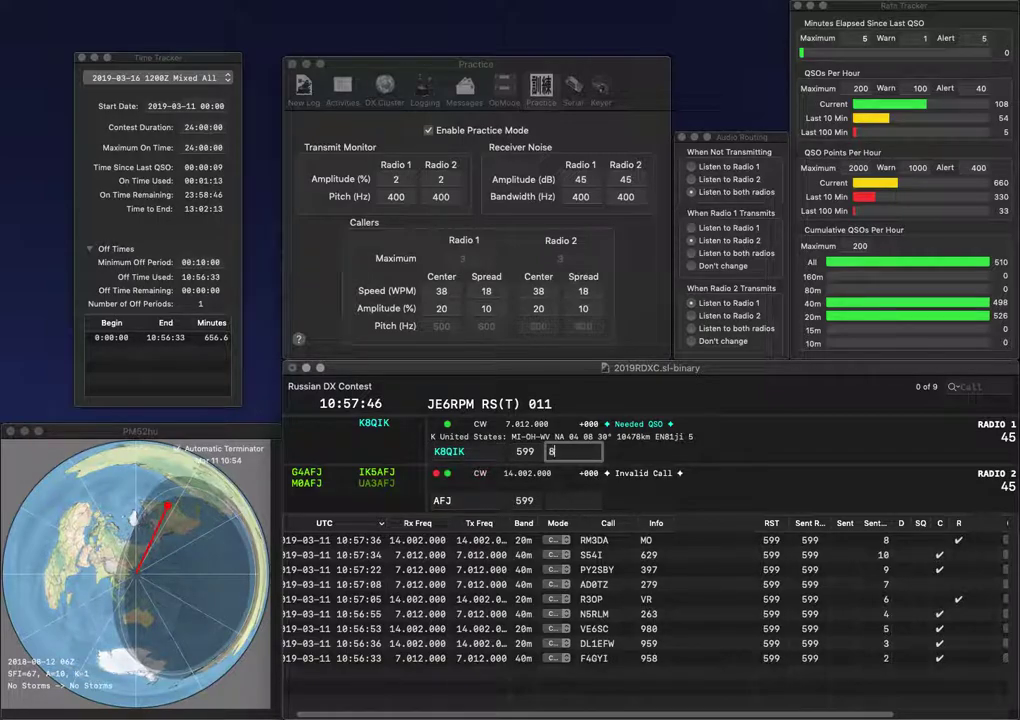
pyautogui.write('46')
pyautogui.press('Return')
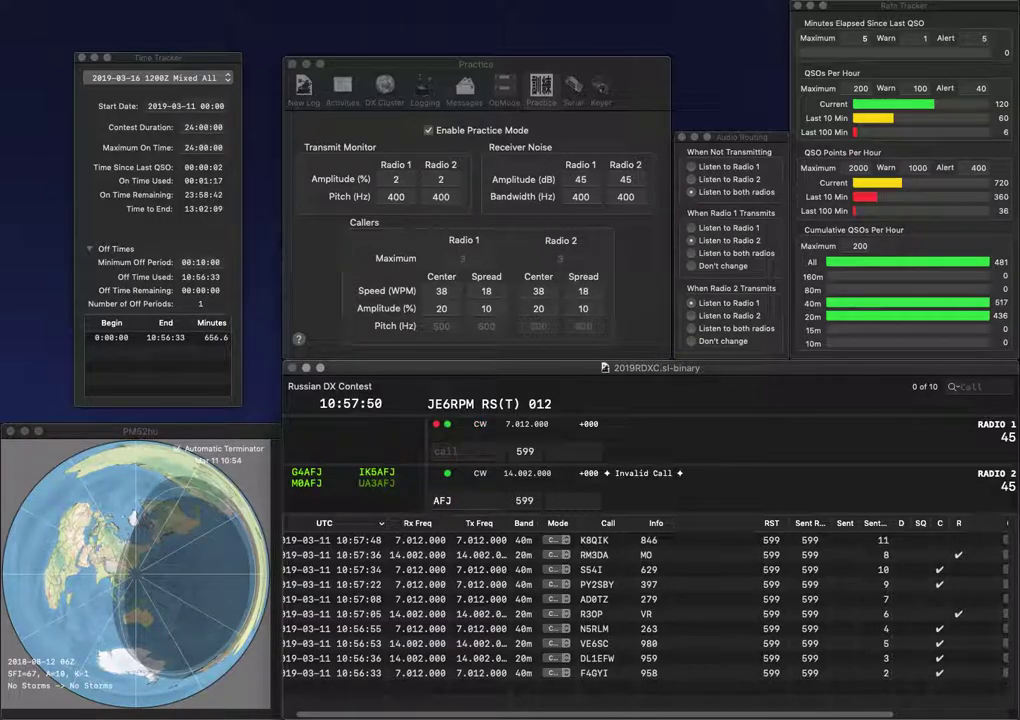
# Step: Answer the caller DL2DX on Radio 1 and complete the Radio 2 callsign AFJ as G4AFJ
pyautogui.write('DL2DX')
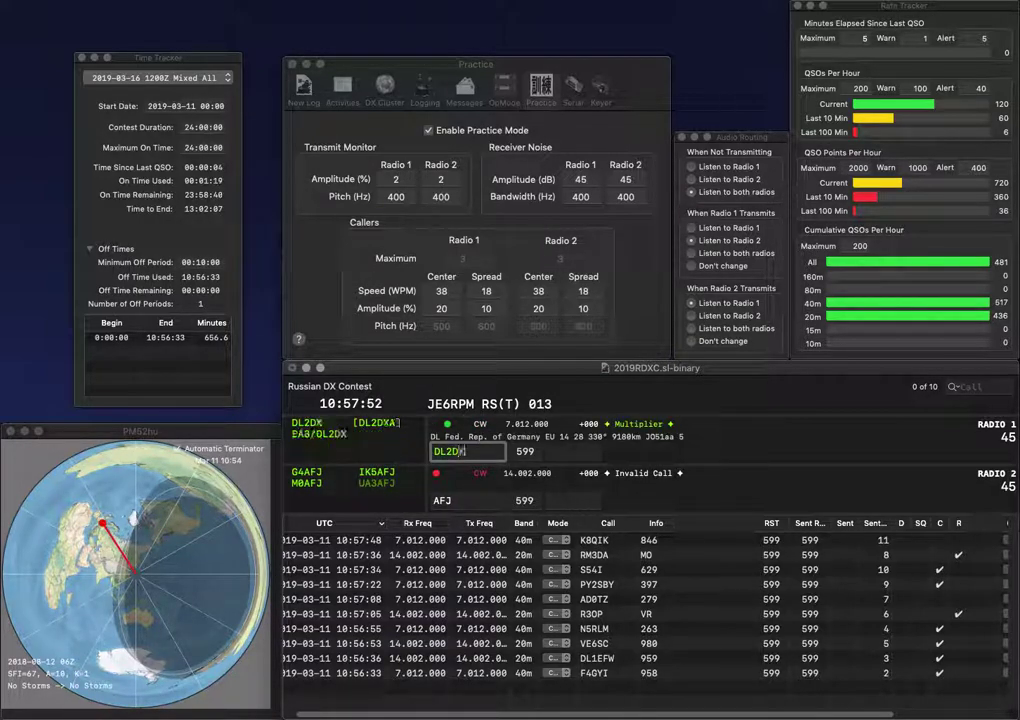
pyautogui.press('Return')
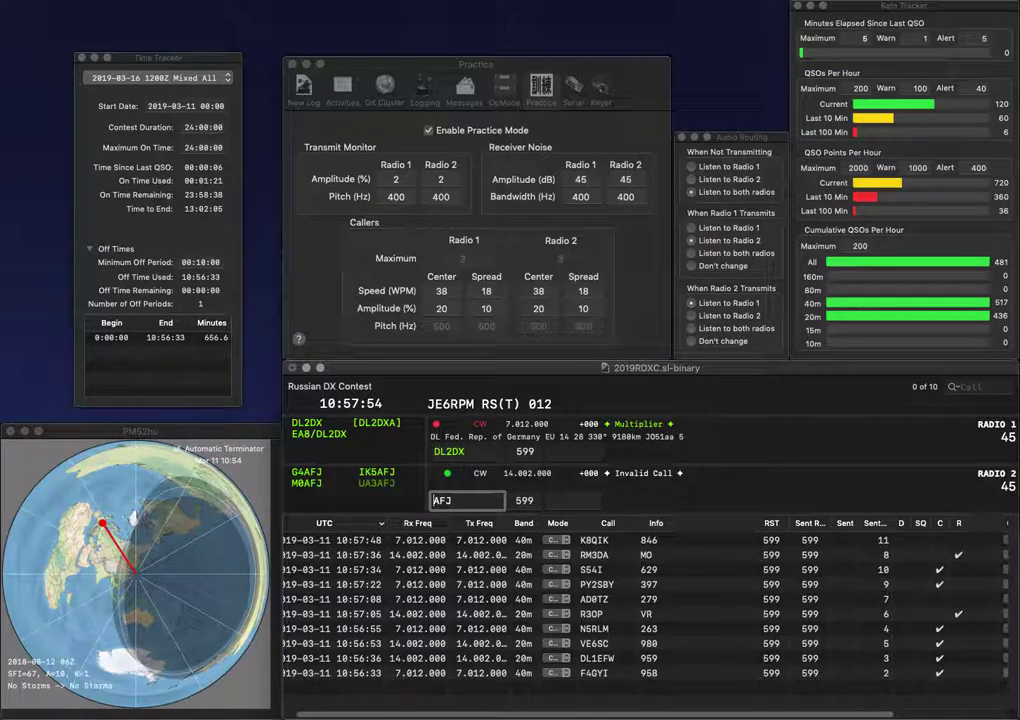
pyautogui.write('G4')
pyautogui.press('Return')
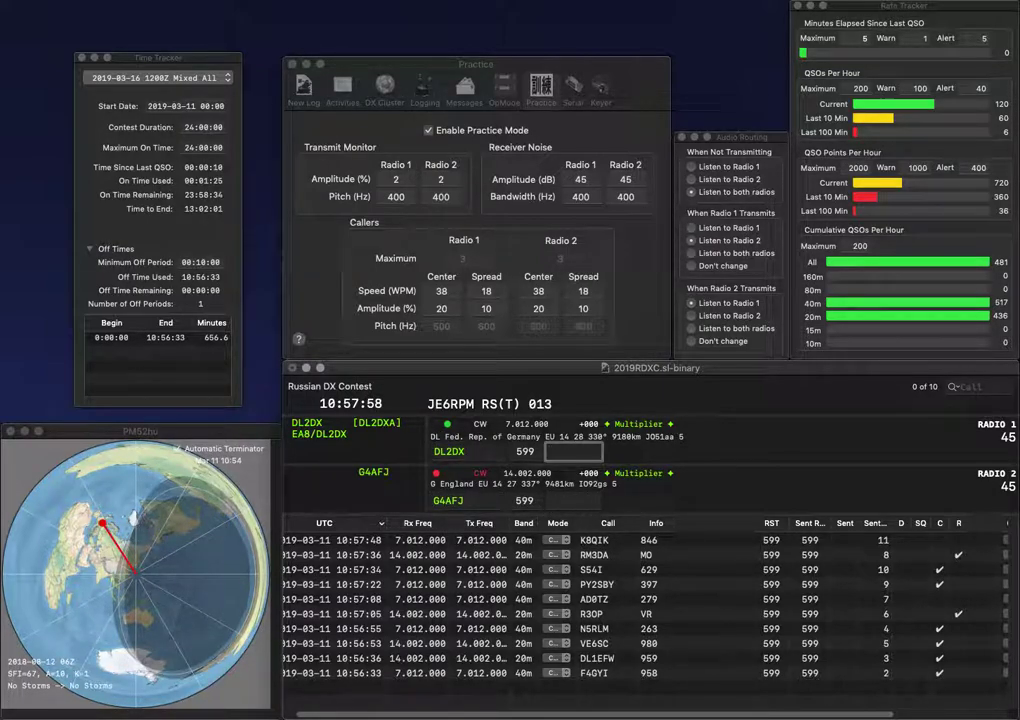
# Step: Log DL2DX on Radio 1 with received exchange 542 and G4AFJ on Radio 2 with 539
pyautogui.write('542')
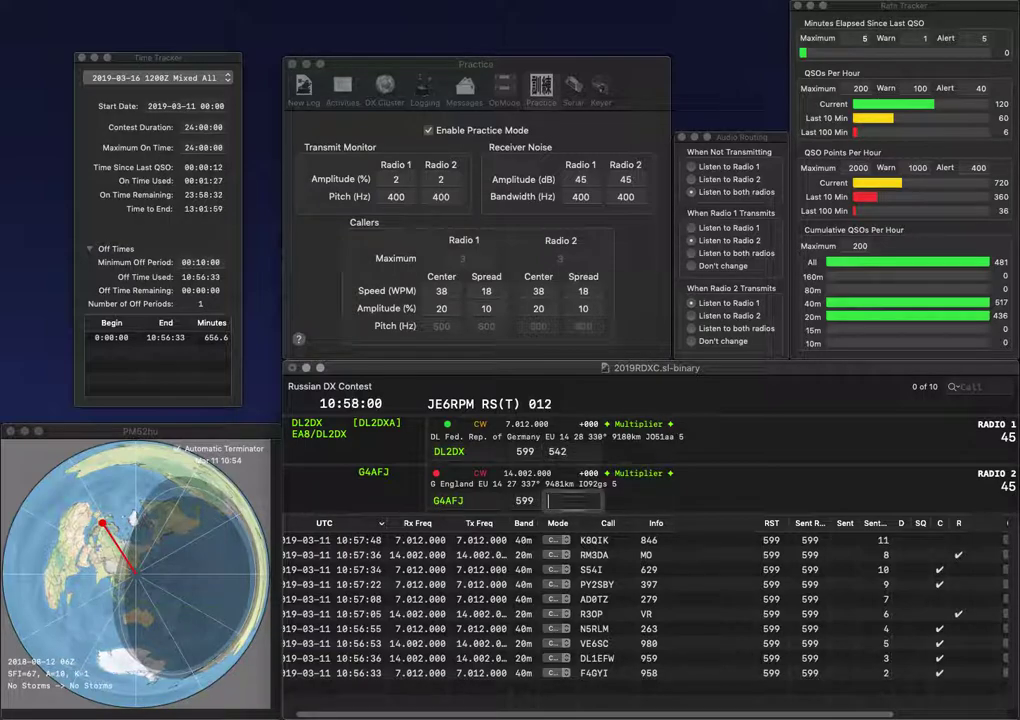
pyautogui.press('Return')
pyautogui.write('539')
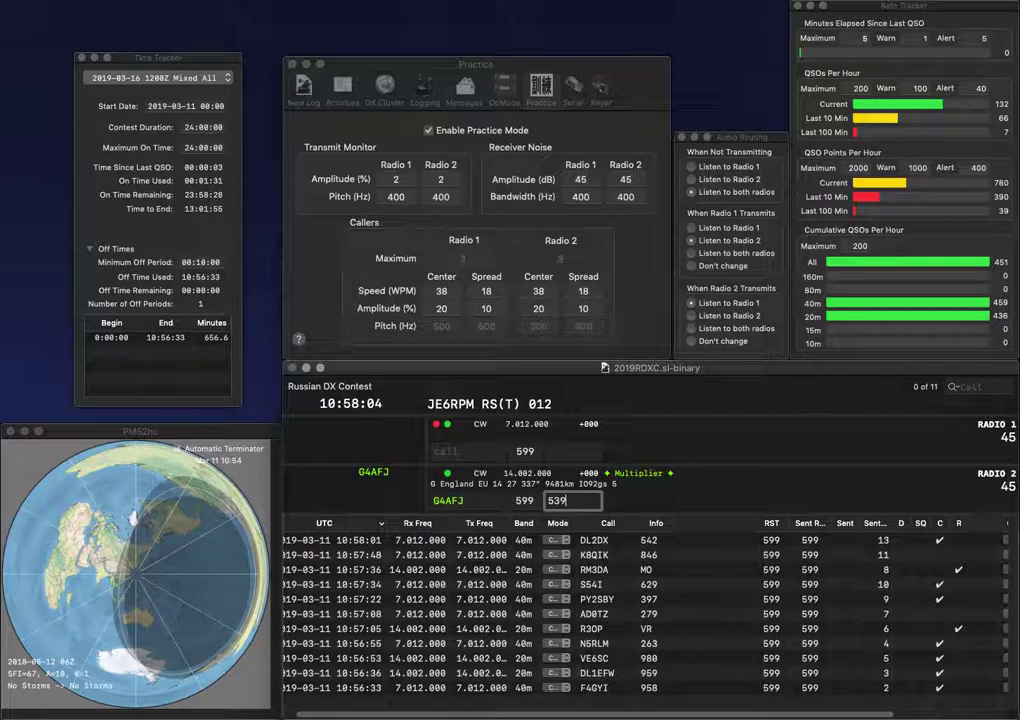
pyautogui.press('Return')
# Step: Answer RL6K on Radio 2, and enter the partial callsign LN on Radio 1, completing it as RX6LN
pyautogui.write('L')
pyautogui.press('Return')
pyautogui.write('RL6K')
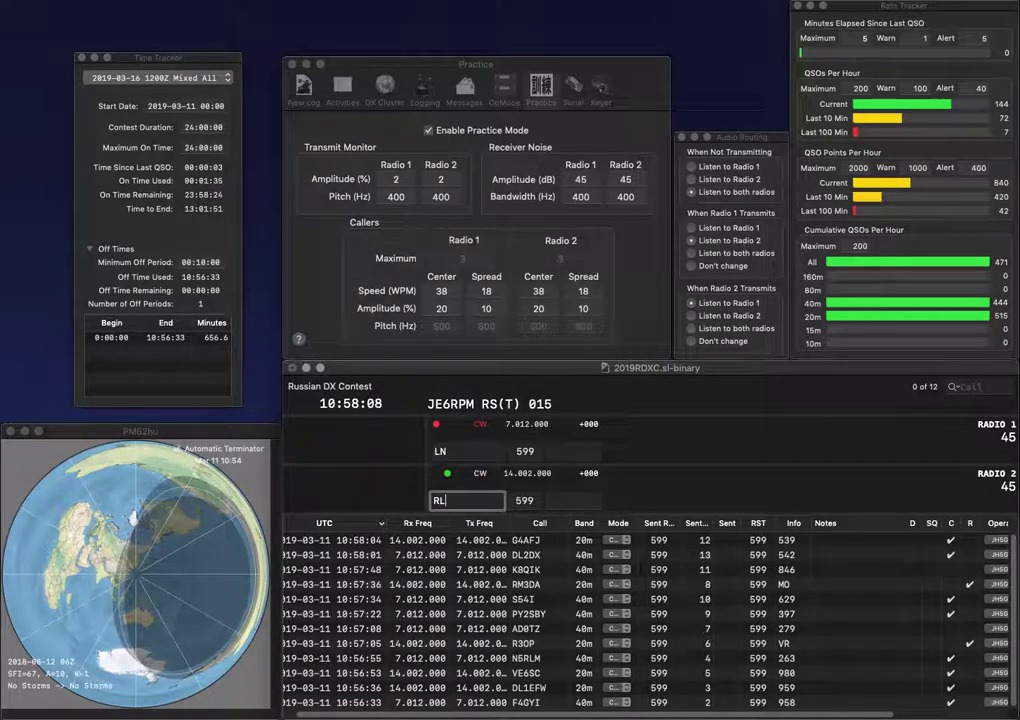
pyautogui.press('Return')
pyautogui.write('RX6')
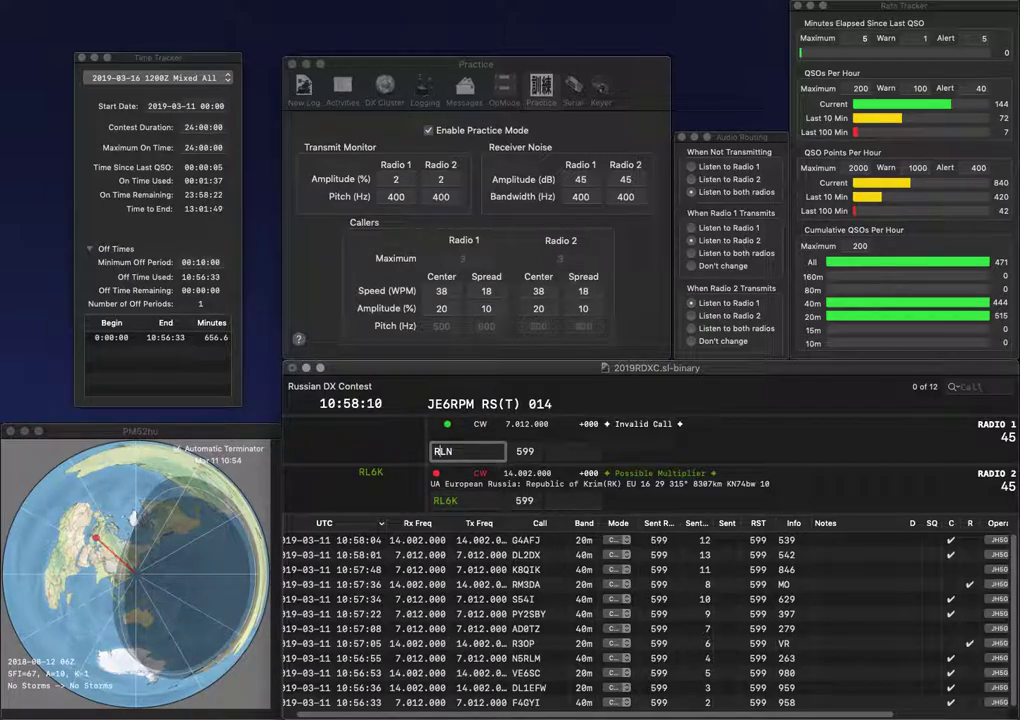
pyautogui.press('Return')
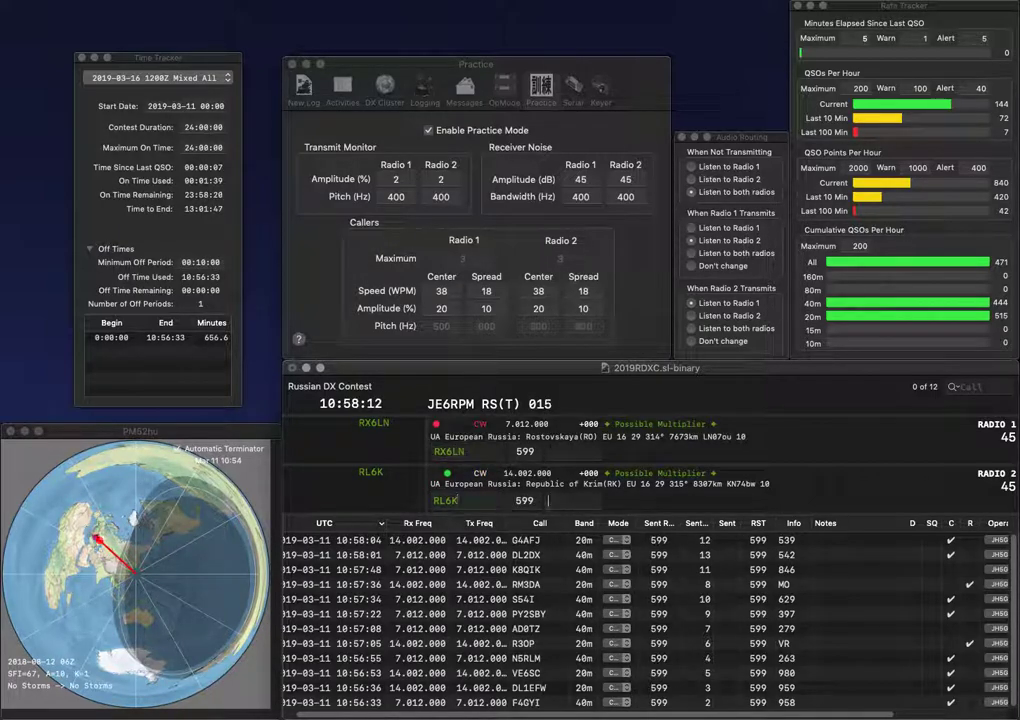
pyautogui.write('RL6K')
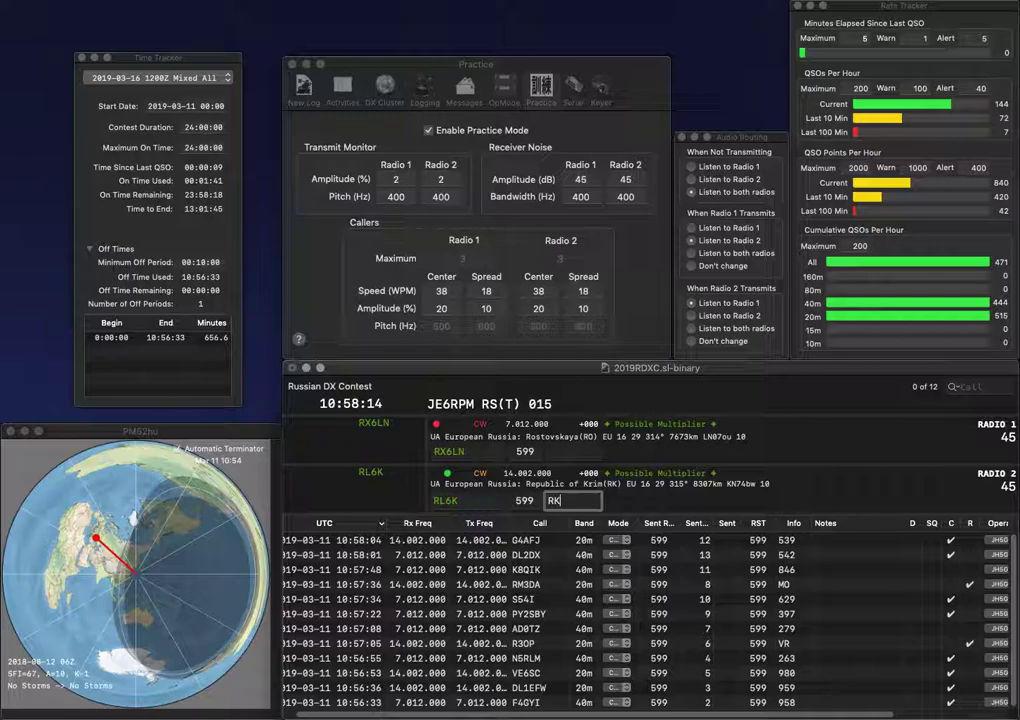
pyautogui.press('Return')
pyautogui.write('RO')
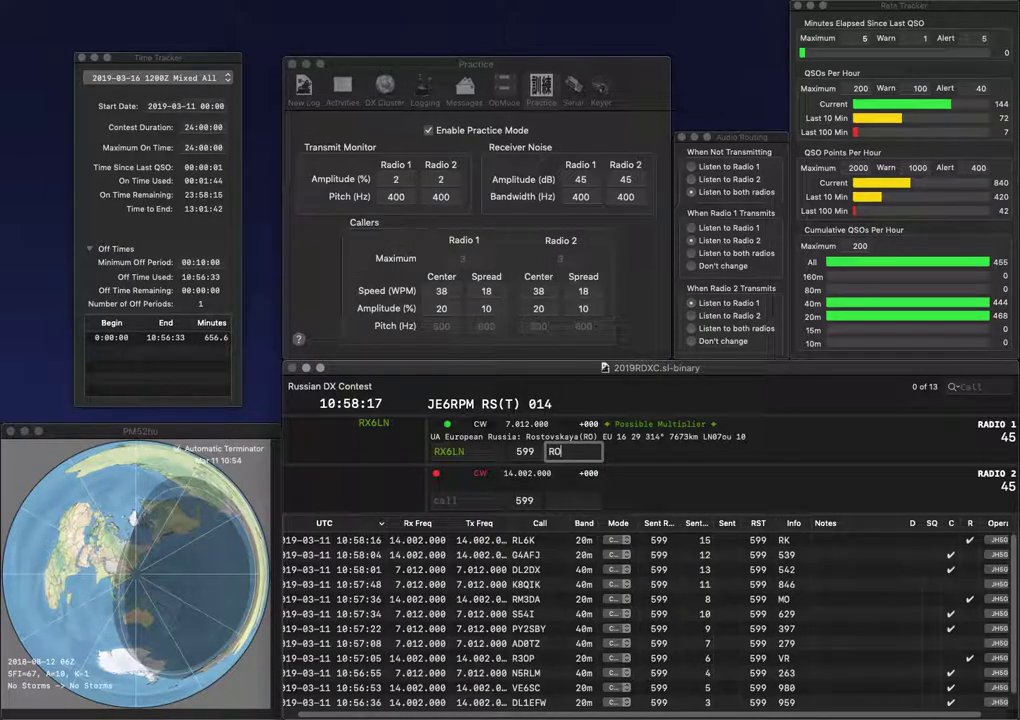
pyautogui.press('Return')
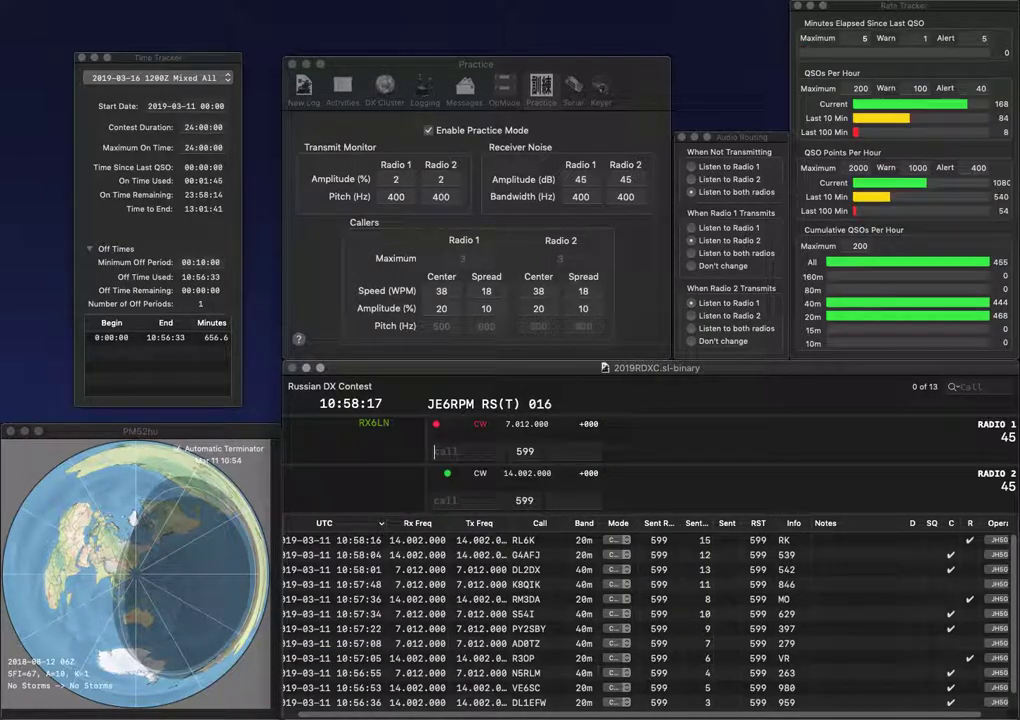
pyautogui.write('WF1OC')
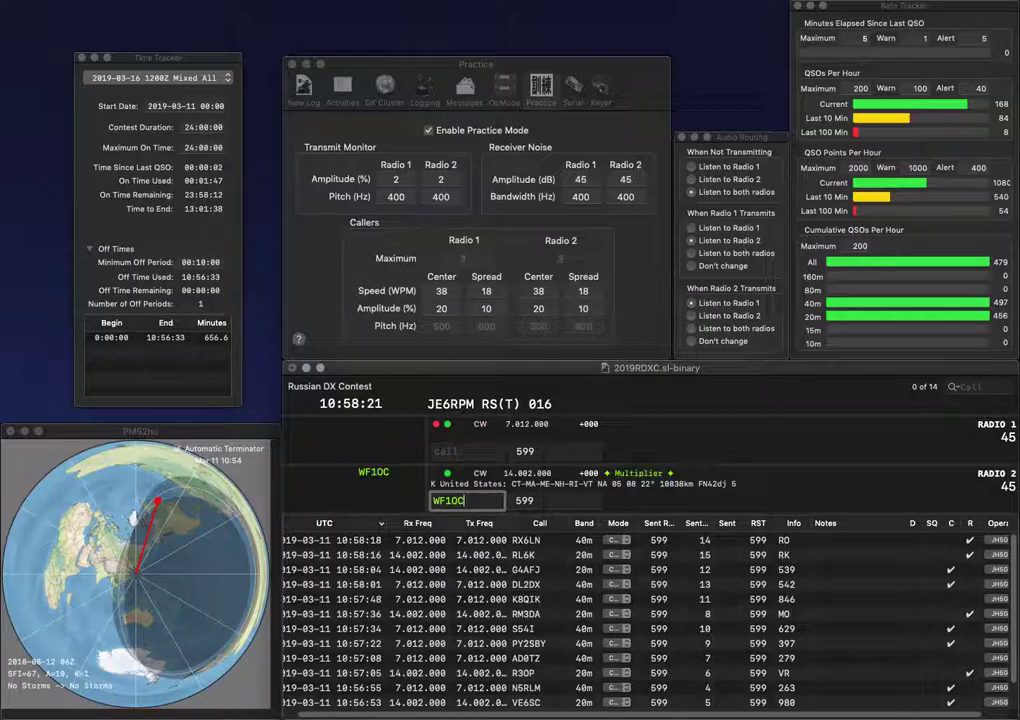
pyautogui.press('Return')
pyautogui.write('RTD')
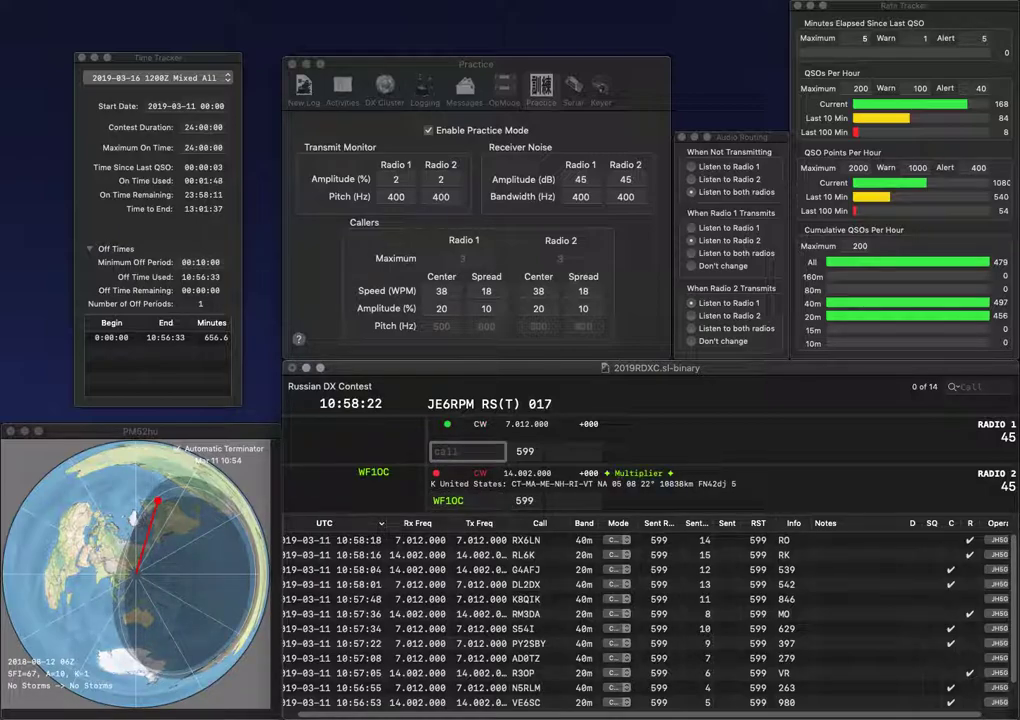
pyautogui.press('Home')
pyautogui.write('DL1')
pyautogui.press('Return')
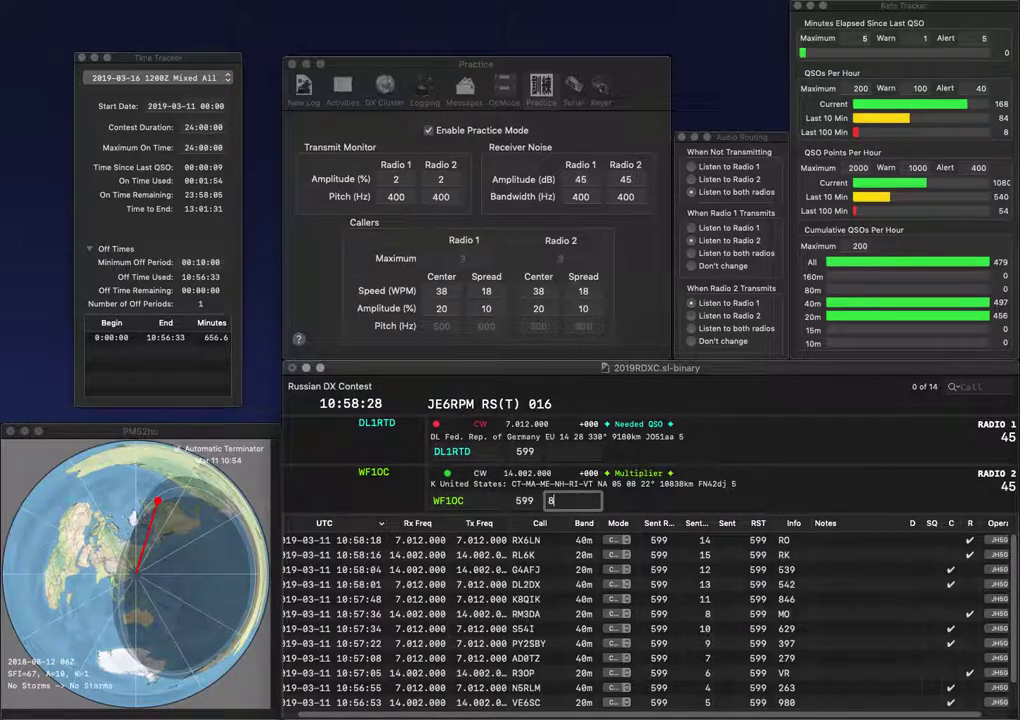
pyautogui.press('Return')
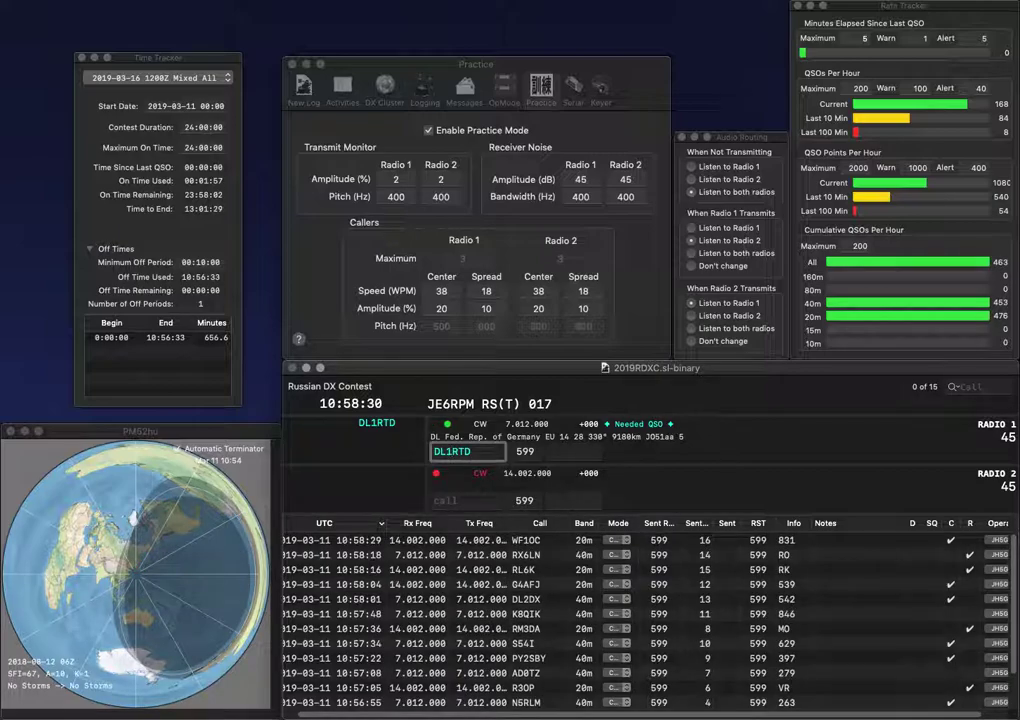
pyautogui.write('584')
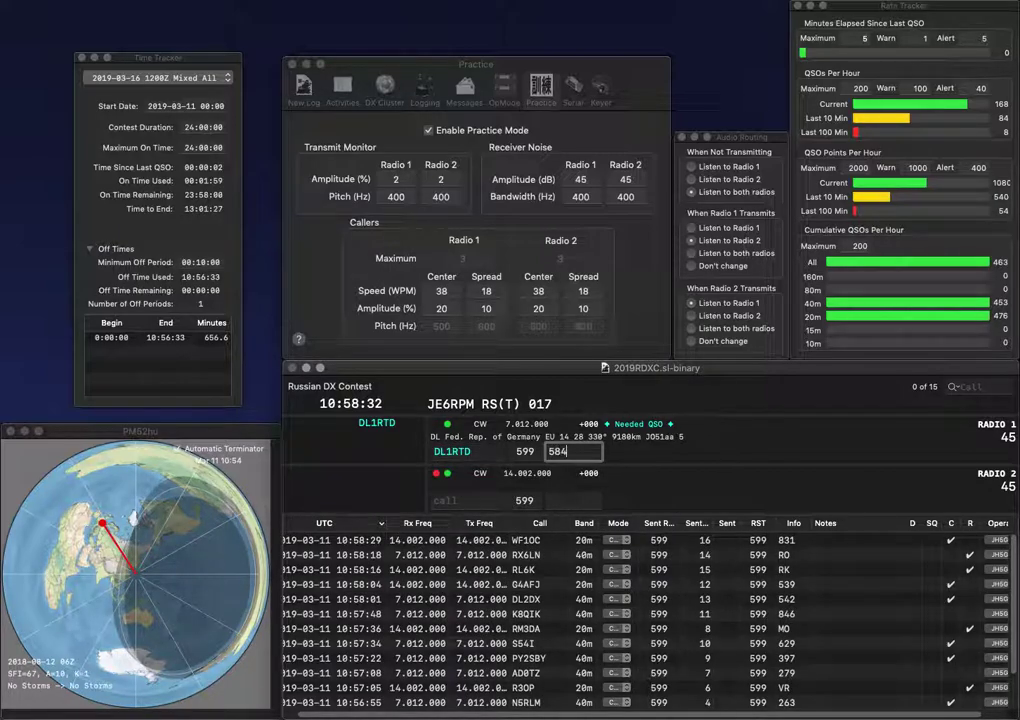
pyautogui.press('Return')
# Step: Answer WA3WLH on Radio 1, and enter the partial callsign KS on Radio 2, correcting it to KH6RS
pyautogui.write('KS')
pyautogui.press('Return')
pyautogui.write('WA3WLH')
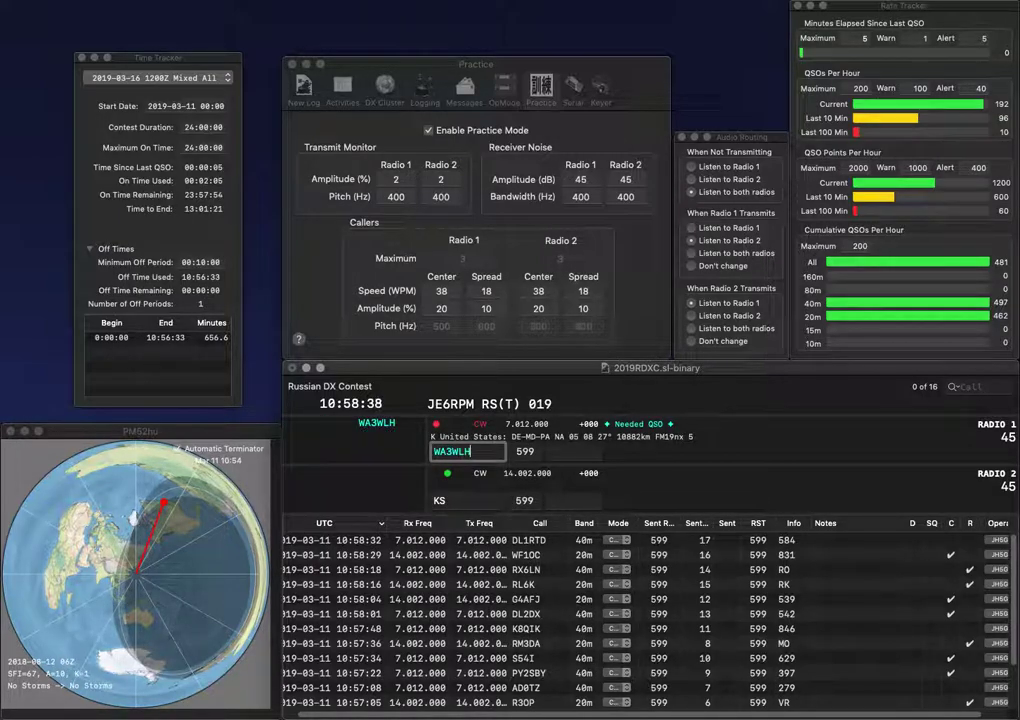
pyautogui.press('Return')
pyautogui.write('RS')
pyautogui.press('Left')
pyautogui.press('Left')
pyautogui.press('BackSpace')
pyautogui.write('H6')
pyautogui.press('Return')
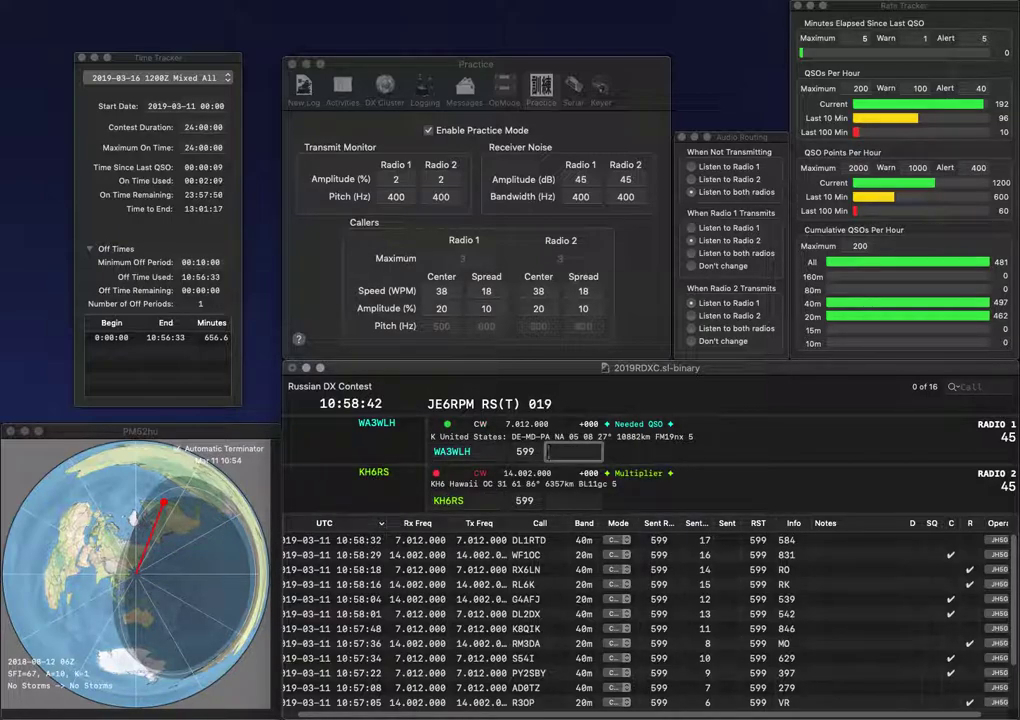
# Step: Log WA3WLH on Radio 1 with received exchange 932 and KH6RS on Radio 2 with 43
pyautogui.write('932')
pyautogui.press('Return')
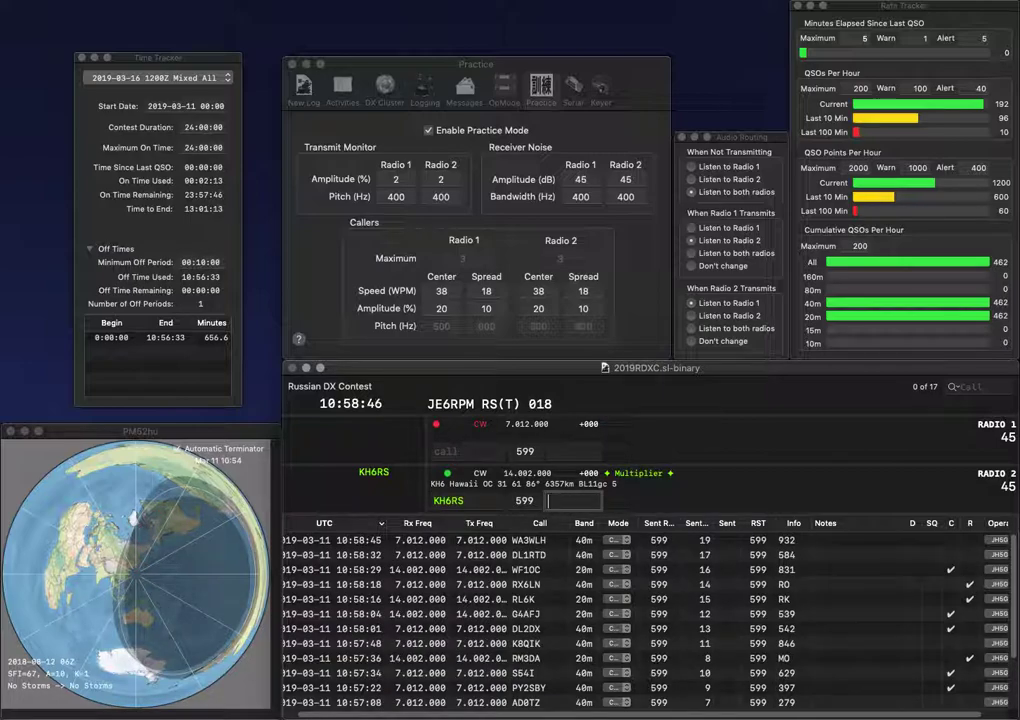
pyautogui.press('Return')
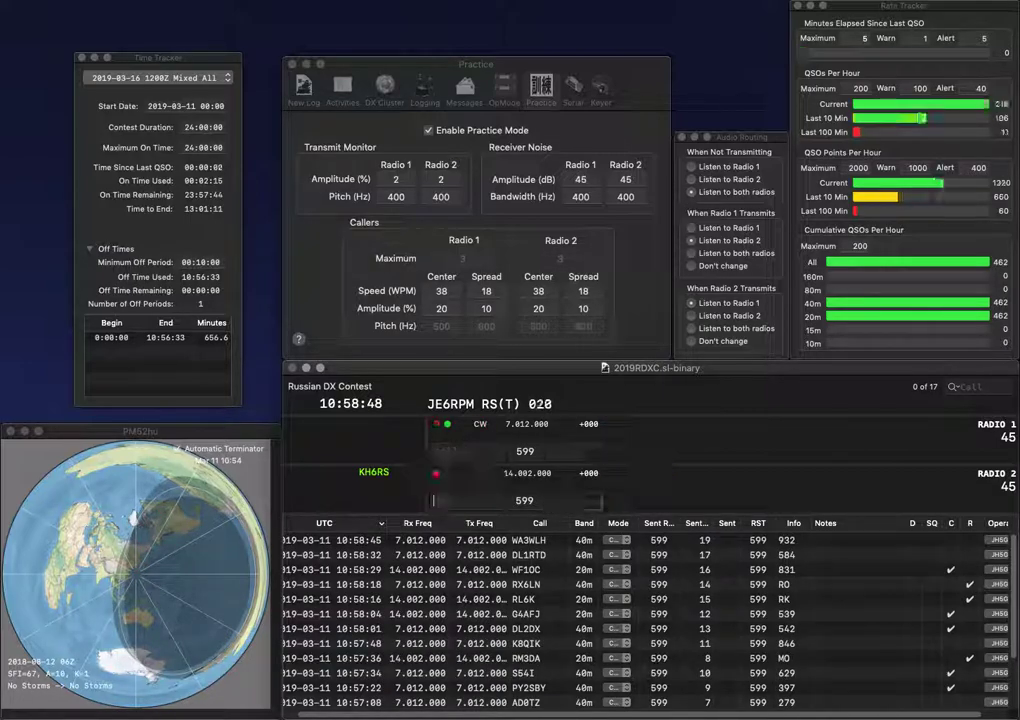
pyautogui.write('PA0A')
pyautogui.press('BackSpace')
pyautogui.write('INA')
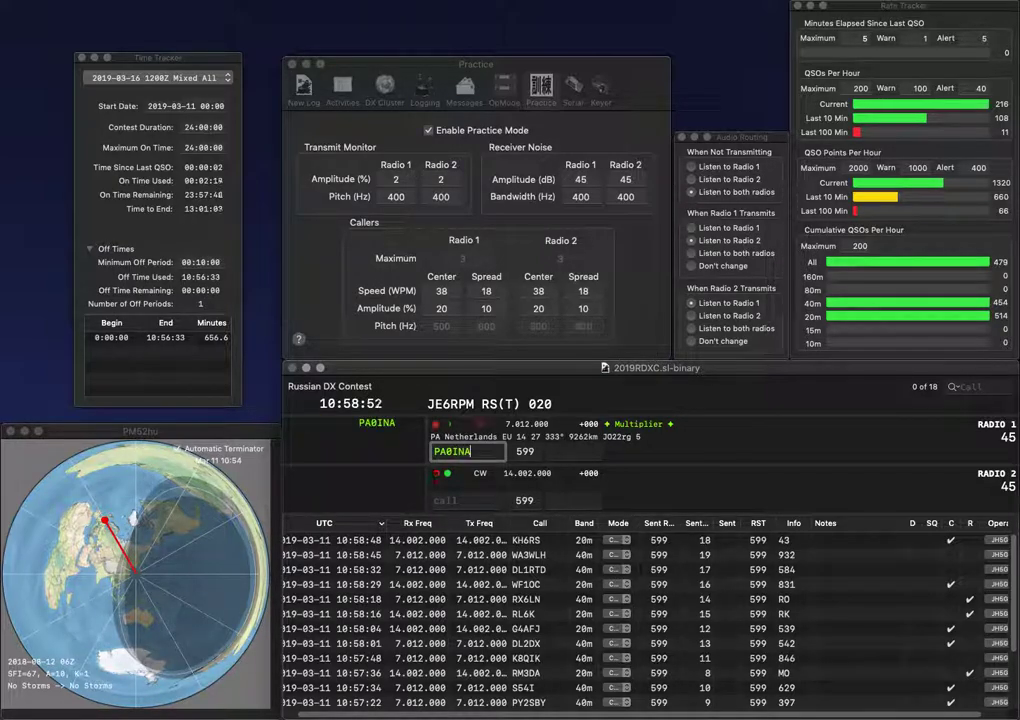
pyautogui.press('Return')
pyautogui.write('BAP')
pyautogui.write('N8')
pyautogui.press('Return')
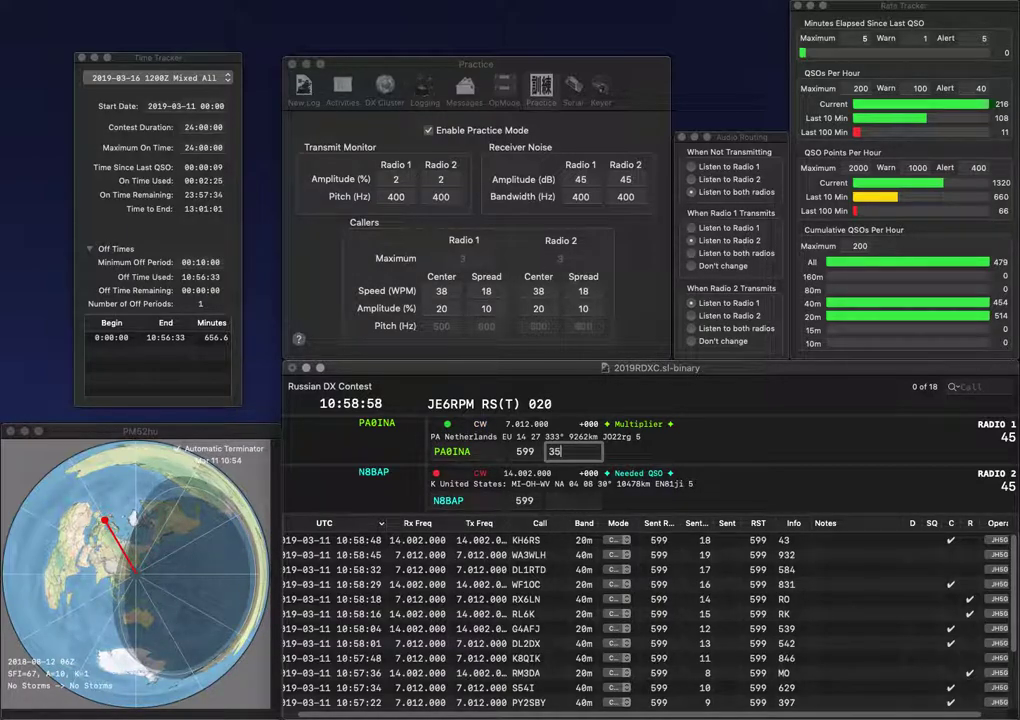
pyautogui.press('Return')
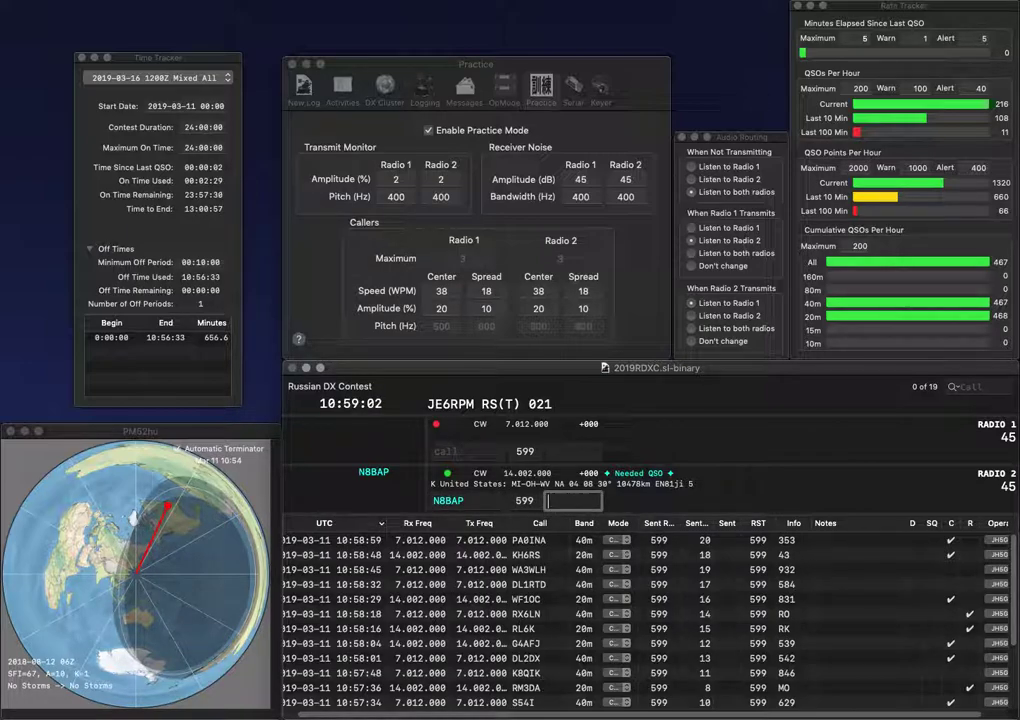
pyautogui.write('494')
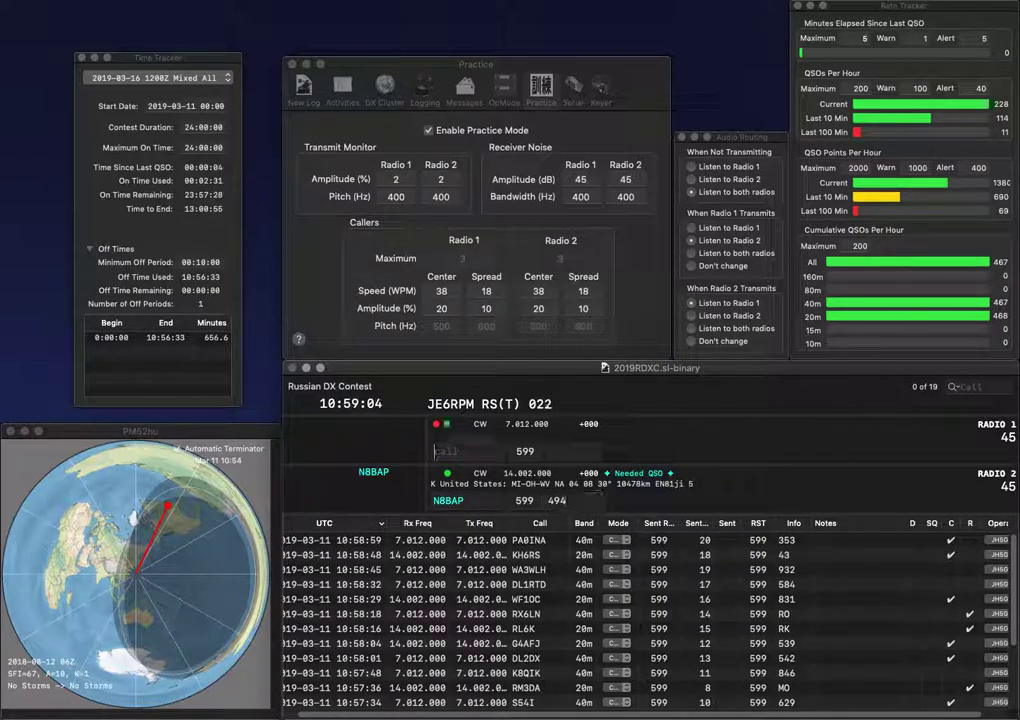
pyautogui.press('Return')
# Step: Answer IK5FCK on Radio 2, and enter the callsign YJCO on Radio 1, correcting it to VY1CO
pyautogui.write('YJCO')
pyautogui.press('Return')
pyautogui.write('IK5FCK')
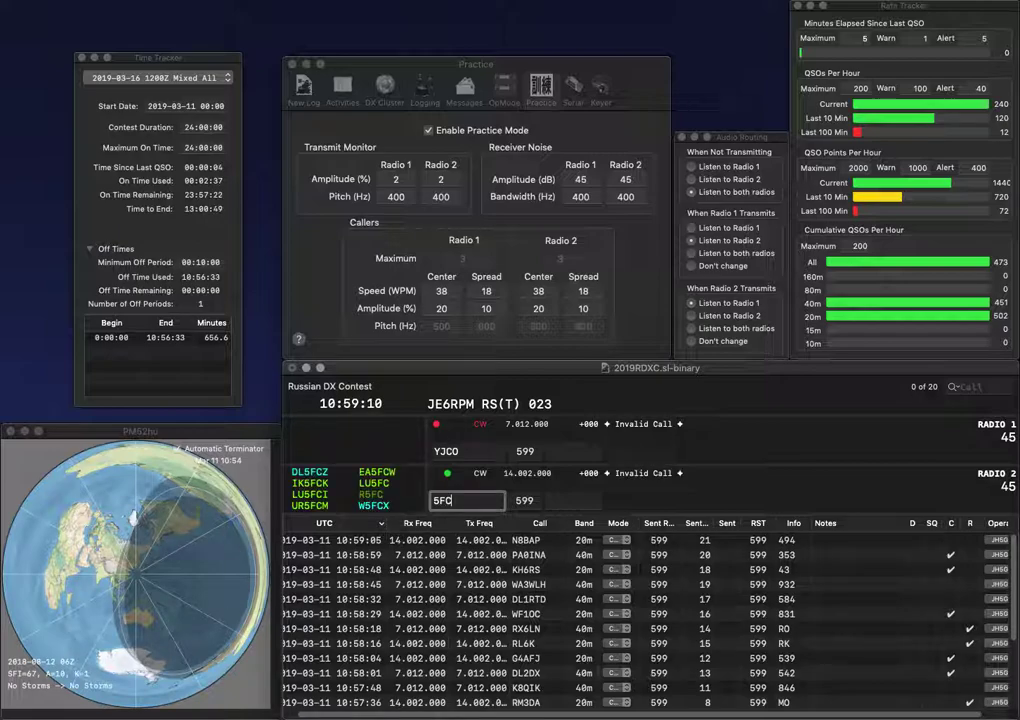
pyautogui.write('IK')
pyautogui.press('Return')
pyautogui.press('Delete')
pyautogui.write('VY1')
pyautogui.press('Delete')
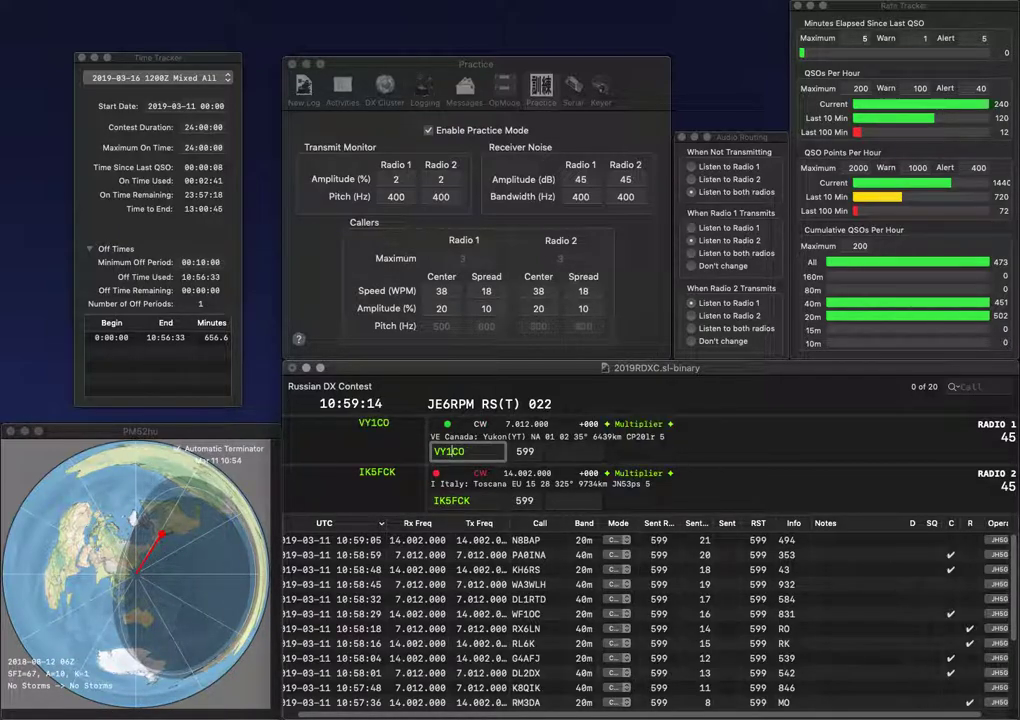
pyautogui.press('Return')
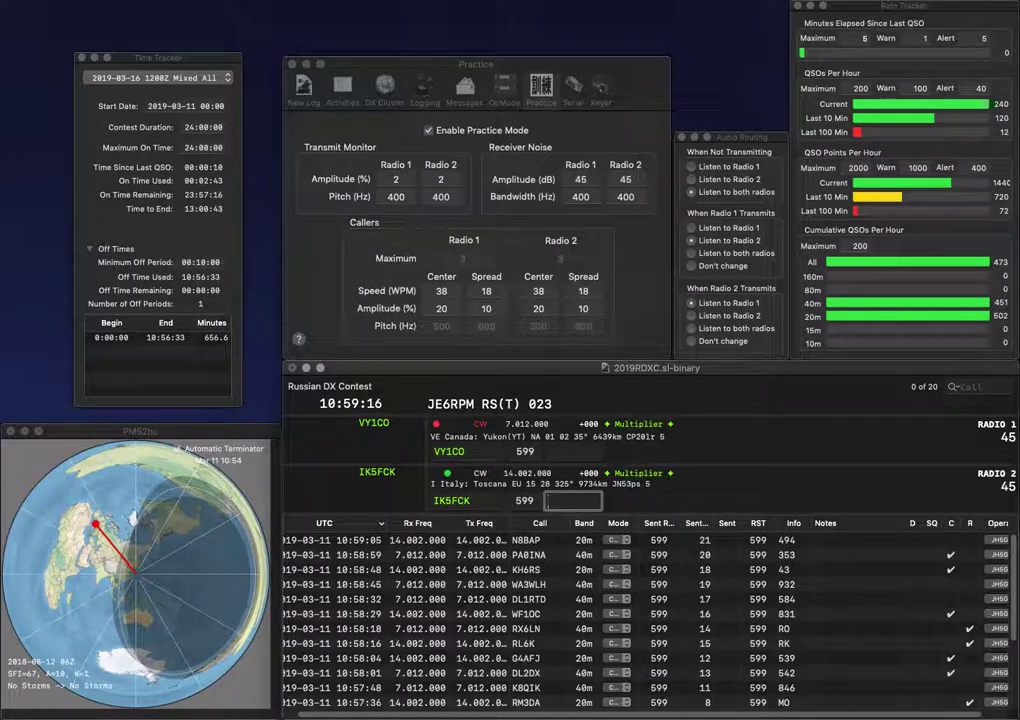
pyautogui.write('203')
pyautogui.press('Return')
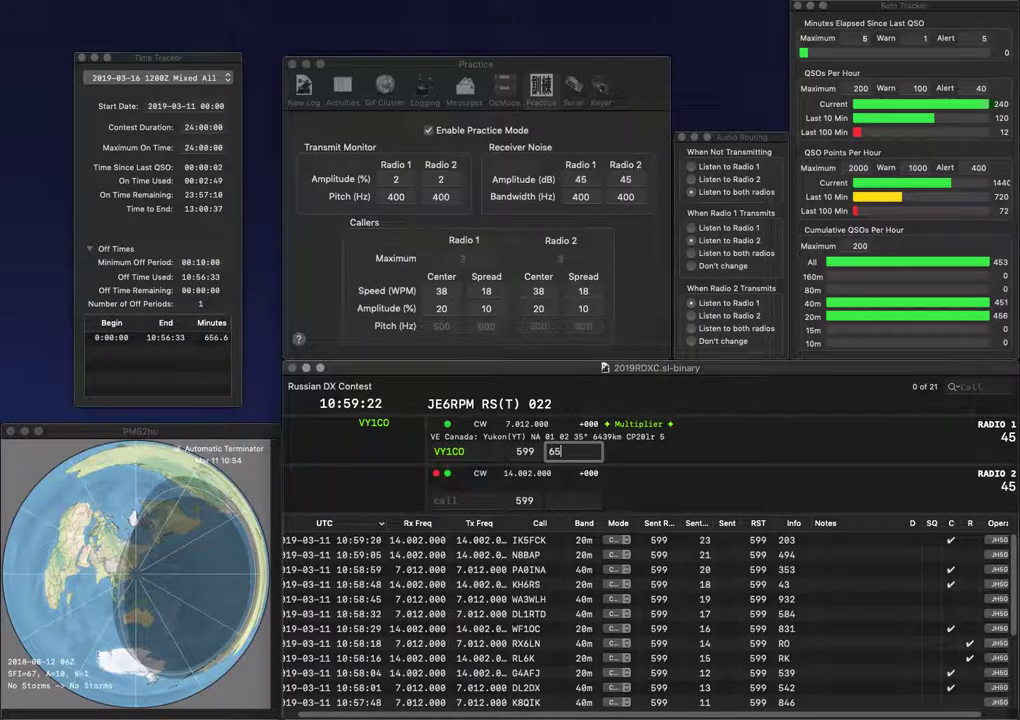
pyautogui.write('1')
pyautogui.press('Return')
# Step: Answer the callers YO6HOY on Radio 2 and W7IO on Radio 1
pyautogui.write('YO6')
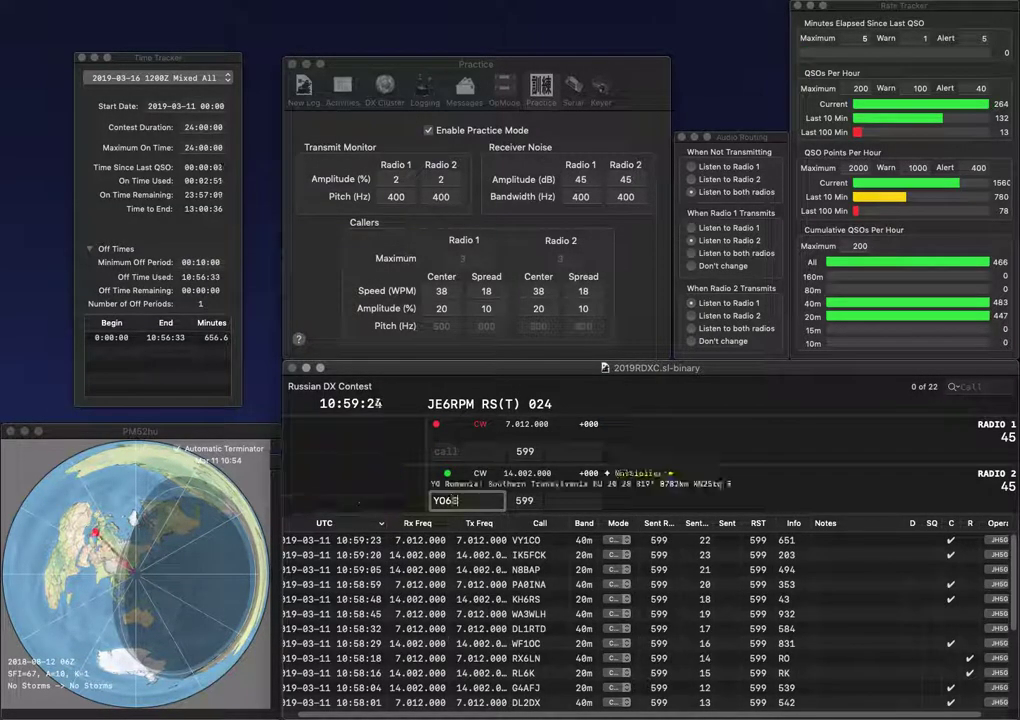
pyautogui.write('HOY')
pyautogui.press('Return')
pyautogui.write('W')
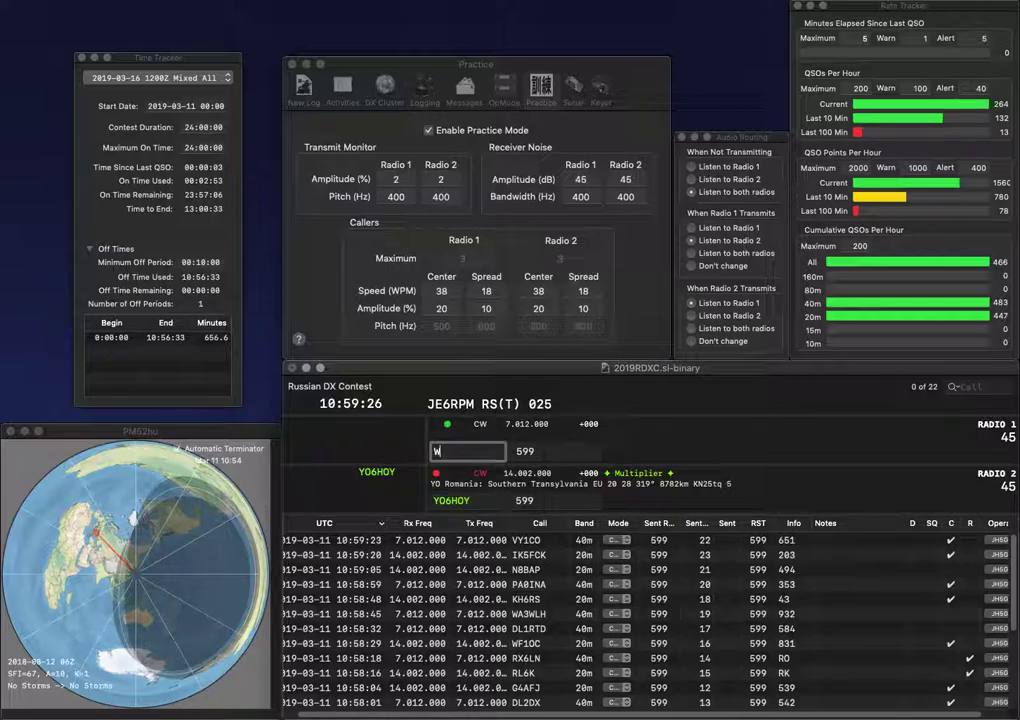
pyautogui.write('7IO')
pyautogui.press('Return')
pyautogui.click(571, 500)
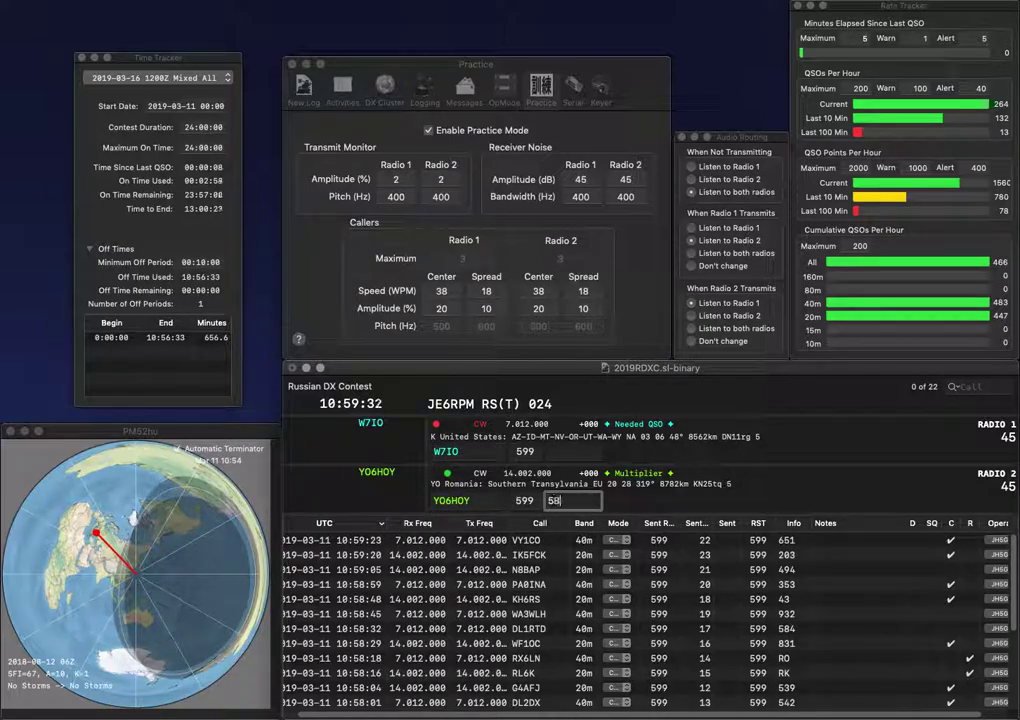
pyautogui.press('Return')
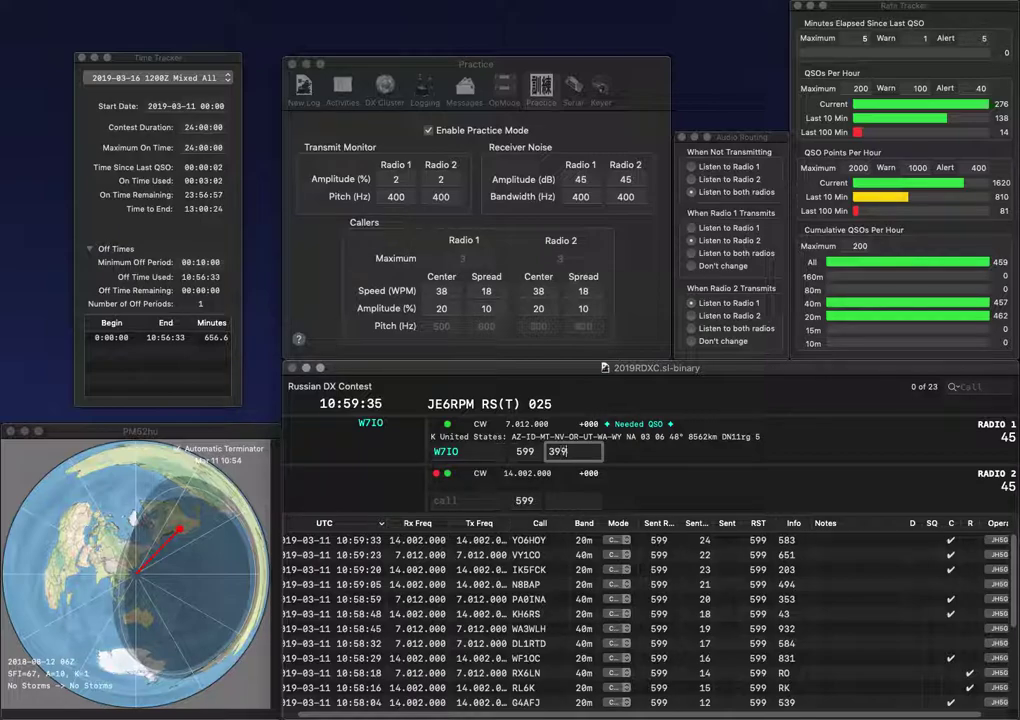
pyautogui.press('Return')
pyautogui.write('DL1WA')
pyautogui.press('Return')
pyautogui.write('ED2R')
pyautogui.press('Return')
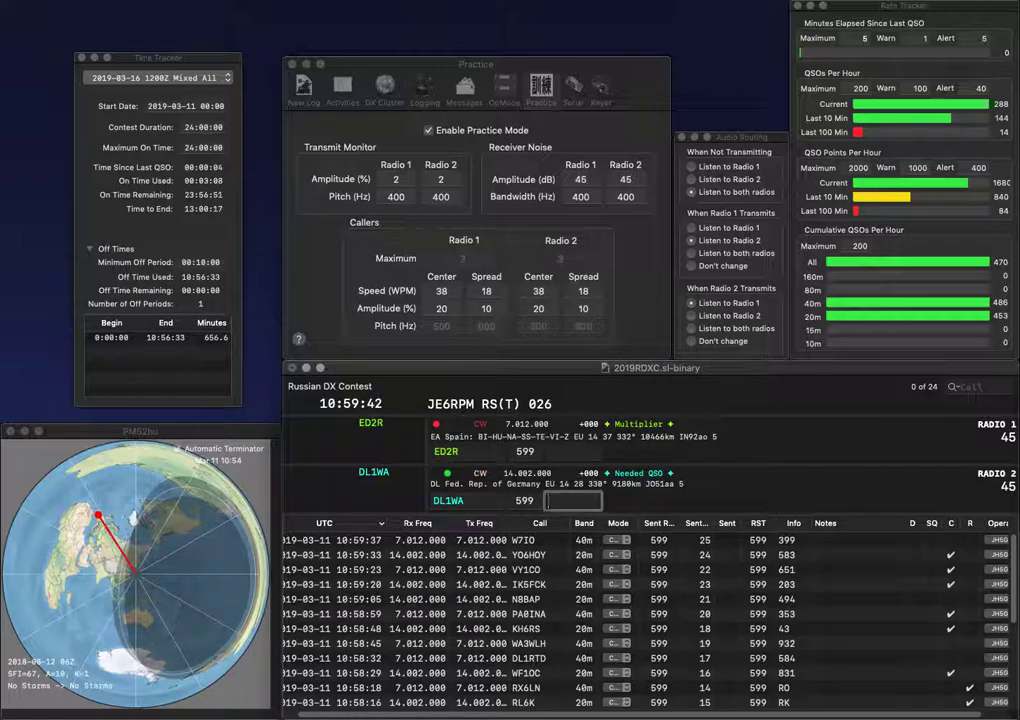
pyautogui.write('1')
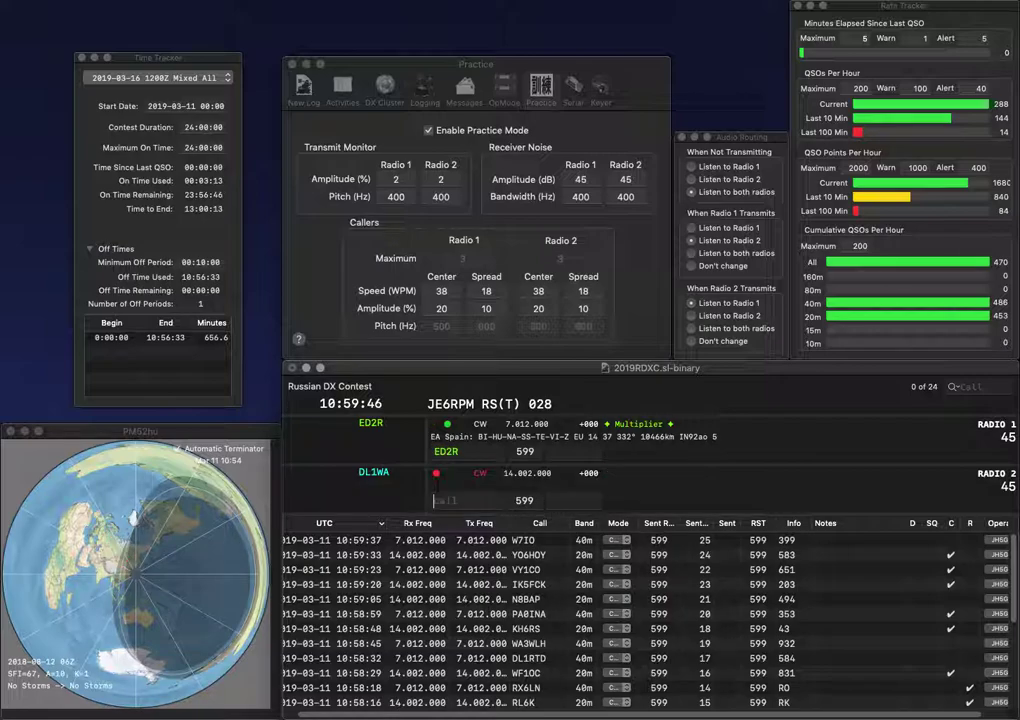
pyautogui.press('Return')
pyautogui.write('78')
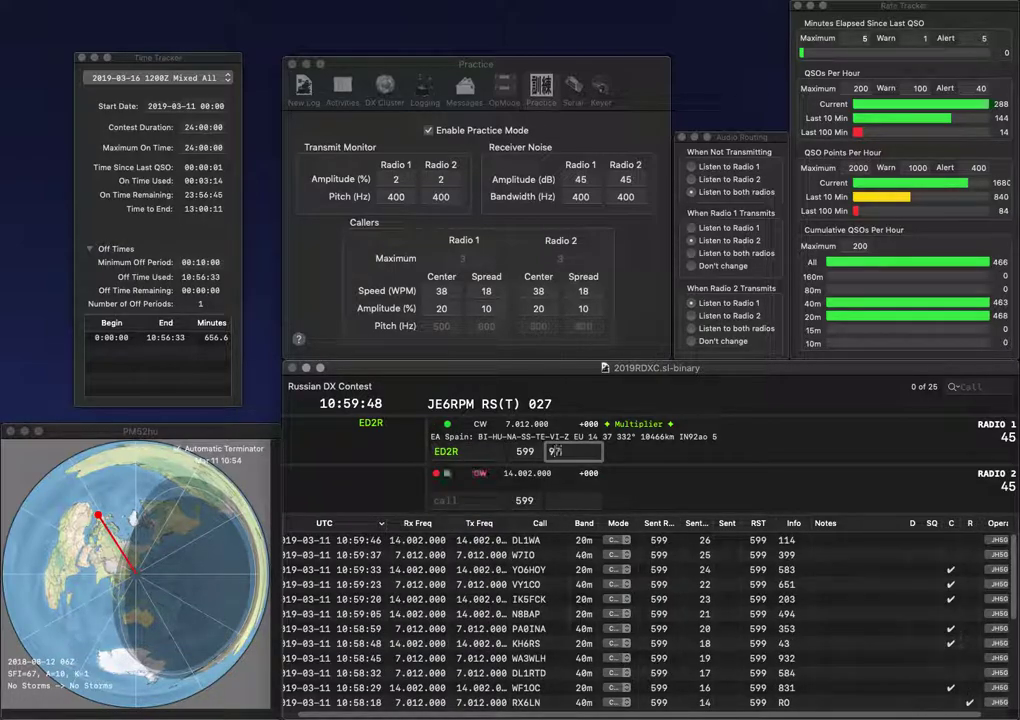
pyautogui.press('Return')
# Step: Answer W5SH on Radio 2 and send the partial callsign REO on Radio 1
pyautogui.write('W8SH')
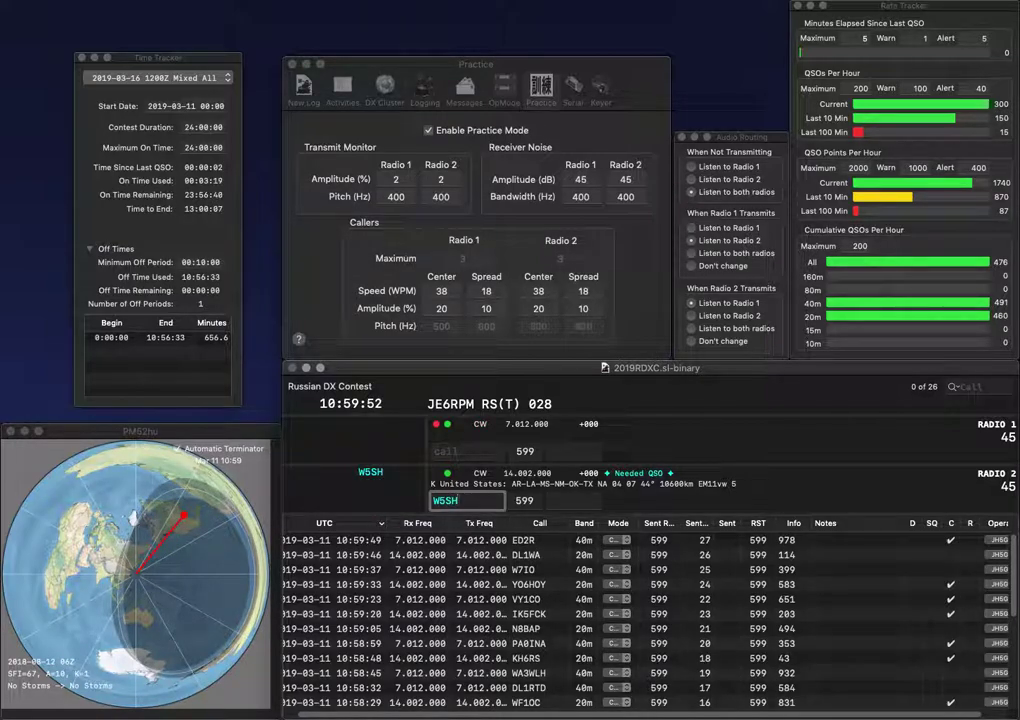
pyautogui.press('Return')
pyautogui.write('REO')
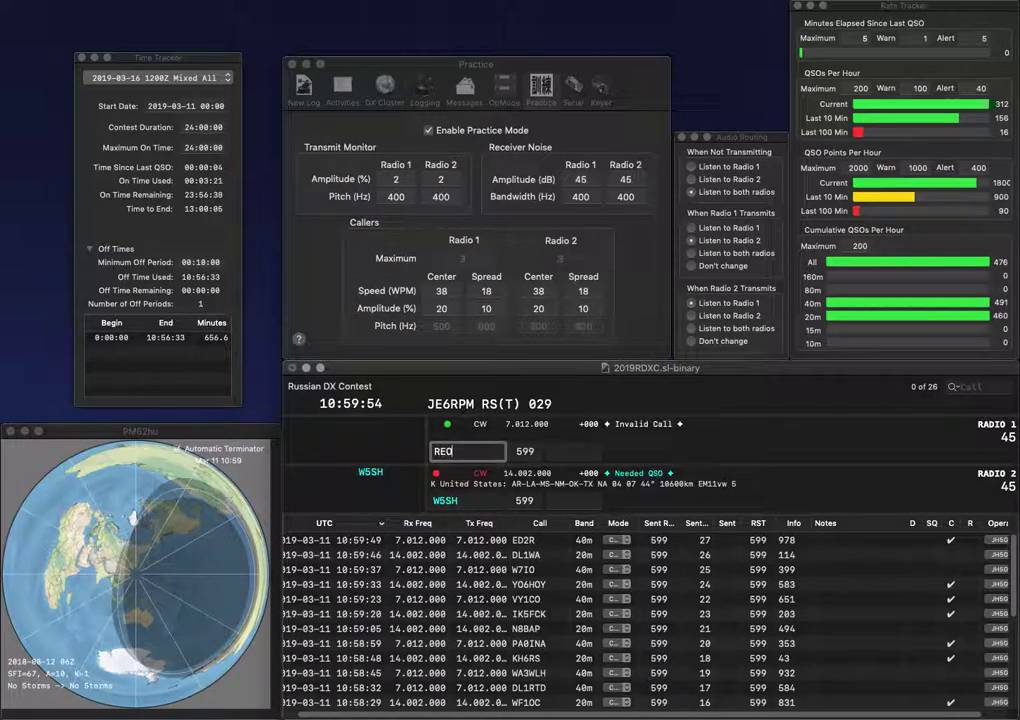
pyautogui.press('Return')
pyautogui.press('BackSpace')
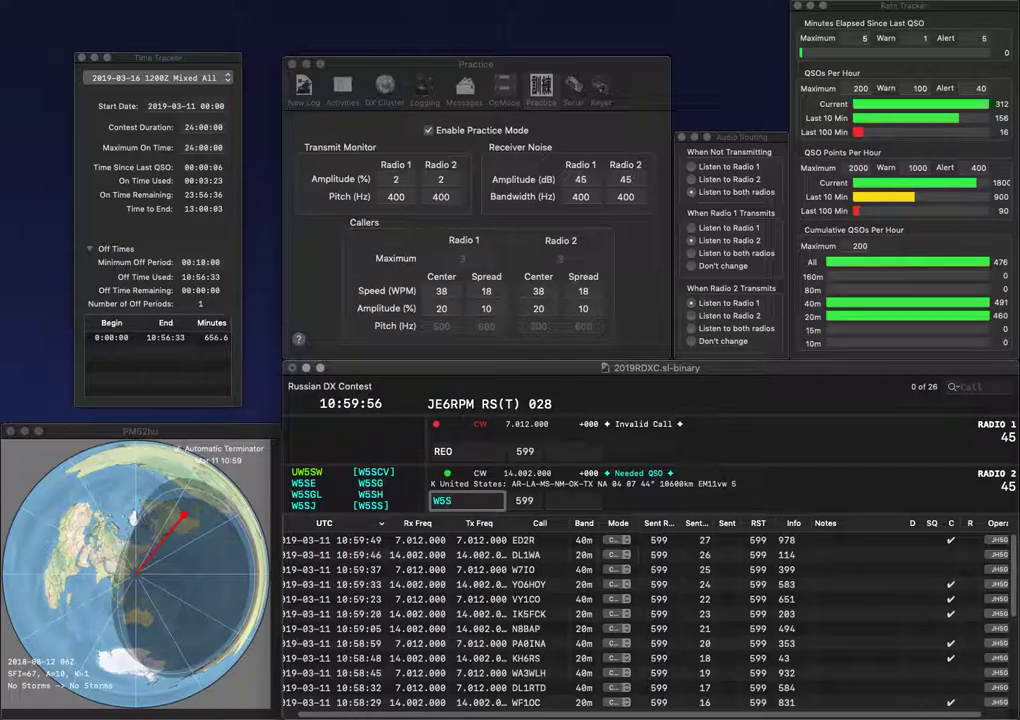
pyautogui.write('WV')
pyautogui.press('Return')
pyautogui.write('W5')
pyautogui.press('Delete')
pyautogui.write('L')
pyautogui.press('Tab')
# Step: Log W5SWV on Radio 2 with received exchange 782 and W5LEO on Radio 1 with 256
pyautogui.write('782')
pyautogui.press('Return')
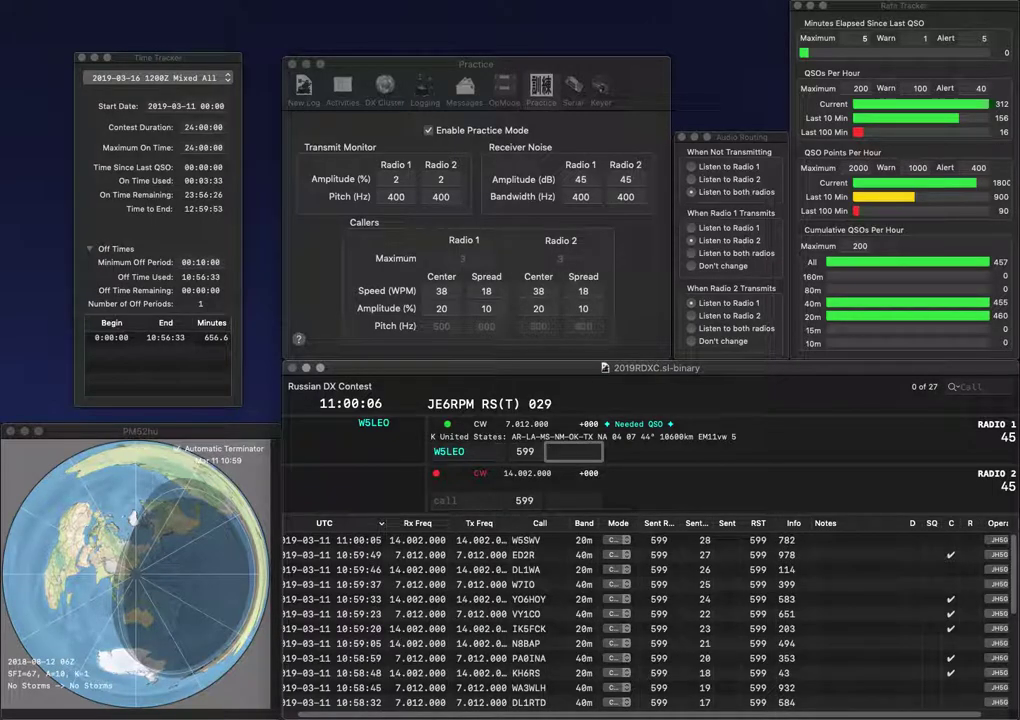
pyautogui.write('256')
pyautogui.press('Return')
pyautogui.write('RC')
pyautogui.press('Left')
pyautogui.press('Left')
pyautogui.write('N6')
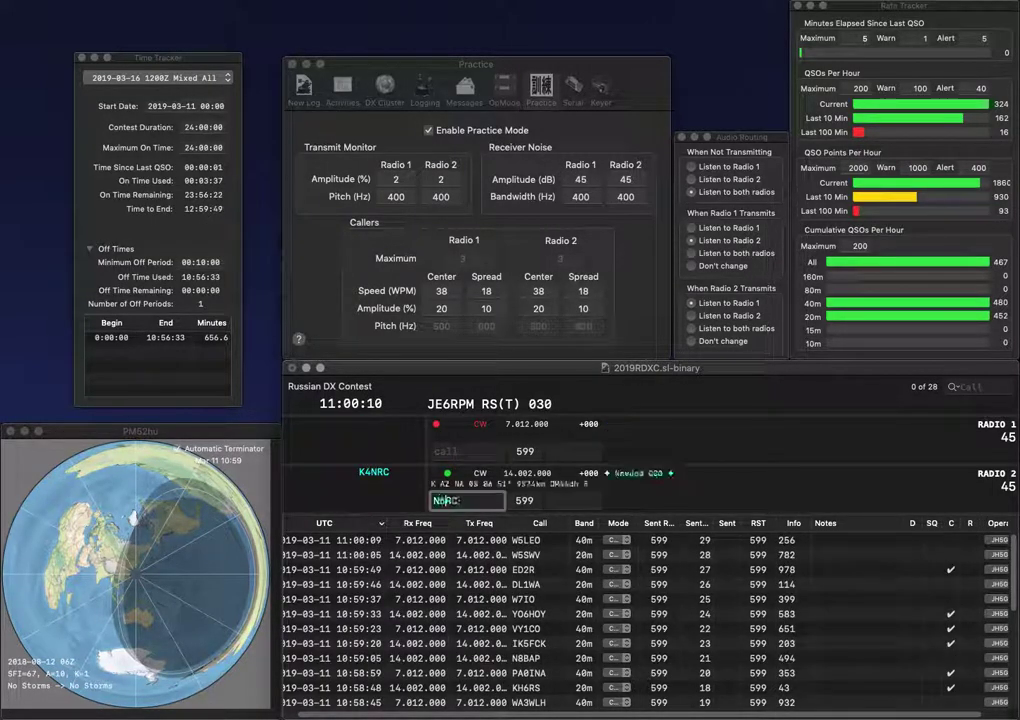
pyautogui.press('Return')
pyautogui.write('JK1NJH')
pyautogui.press('Return')
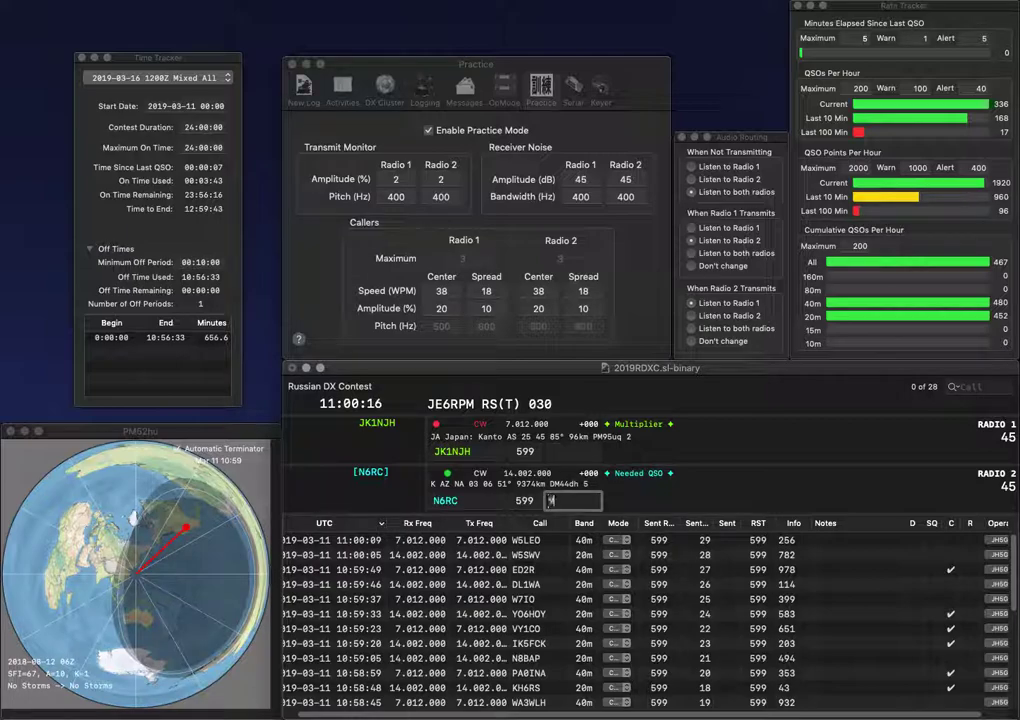
pyautogui.press('Return')
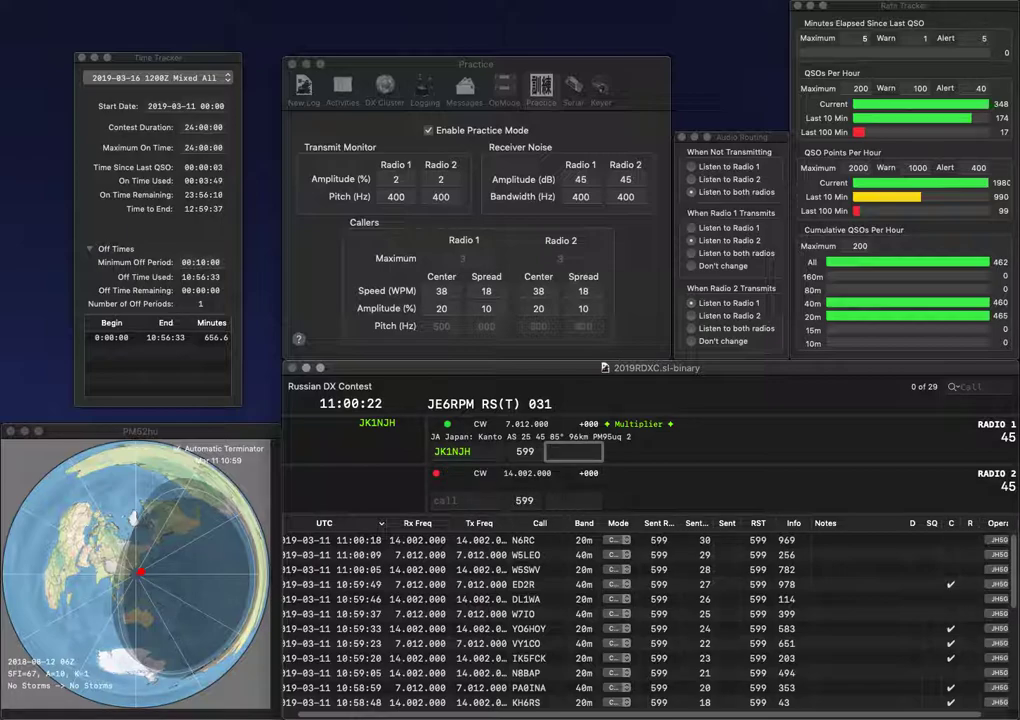
pyautogui.write('276')
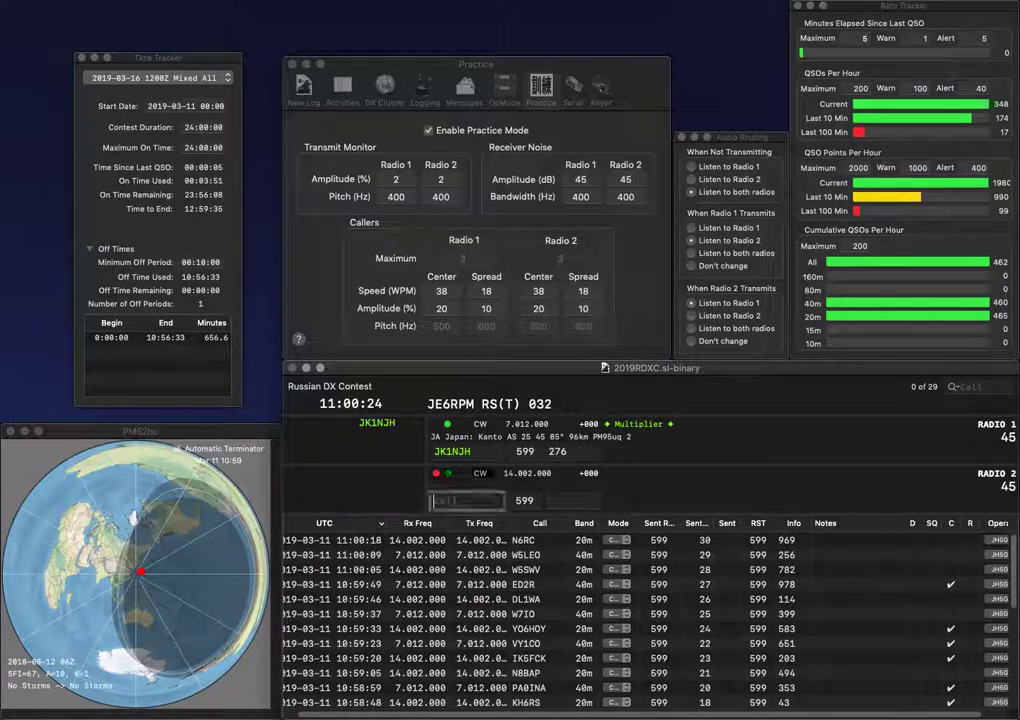
pyautogui.press('Return')
pyautogui.write('BG8SXC')
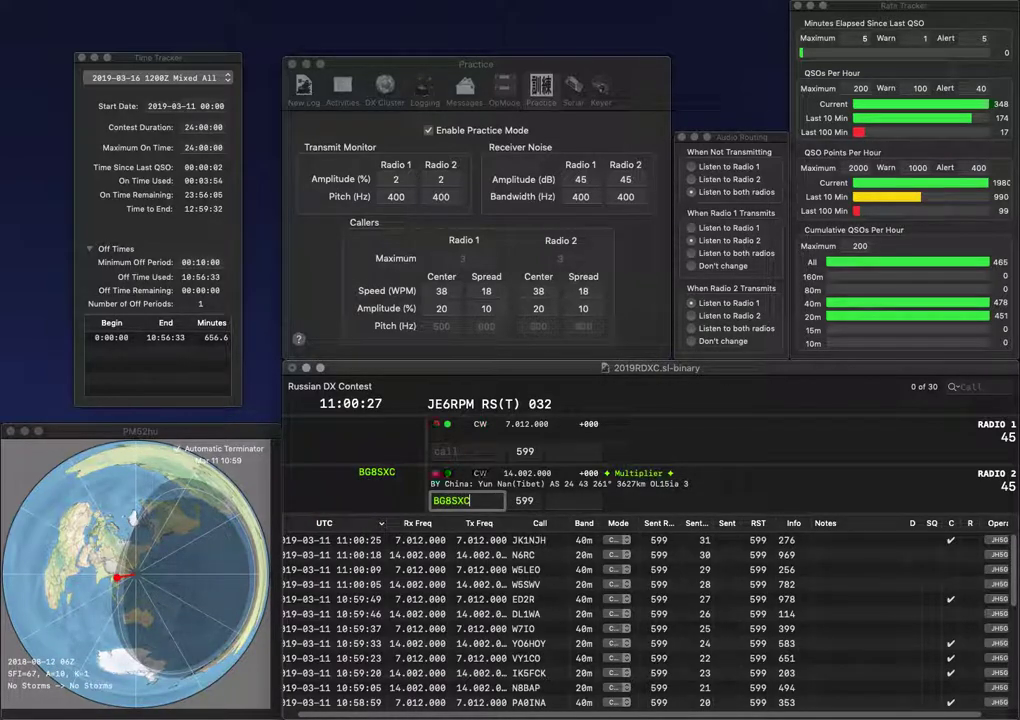
pyautogui.press('Return')
# Step: Enter the partial callsign 8AAX on Radio 1, complete it as K8AAX and answer the caller
pyautogui.write('8AAX')
pyautogui.press('Home')
pyautogui.write('K')
pyautogui.press('Return')
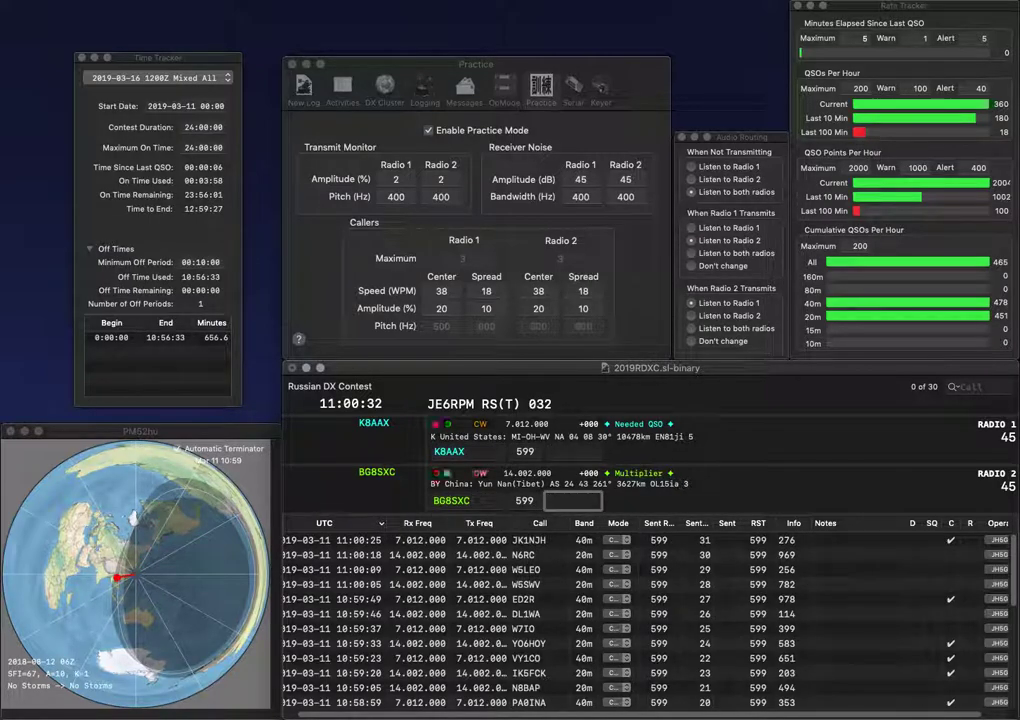
pyautogui.write('608')
pyautogui.press('Return')
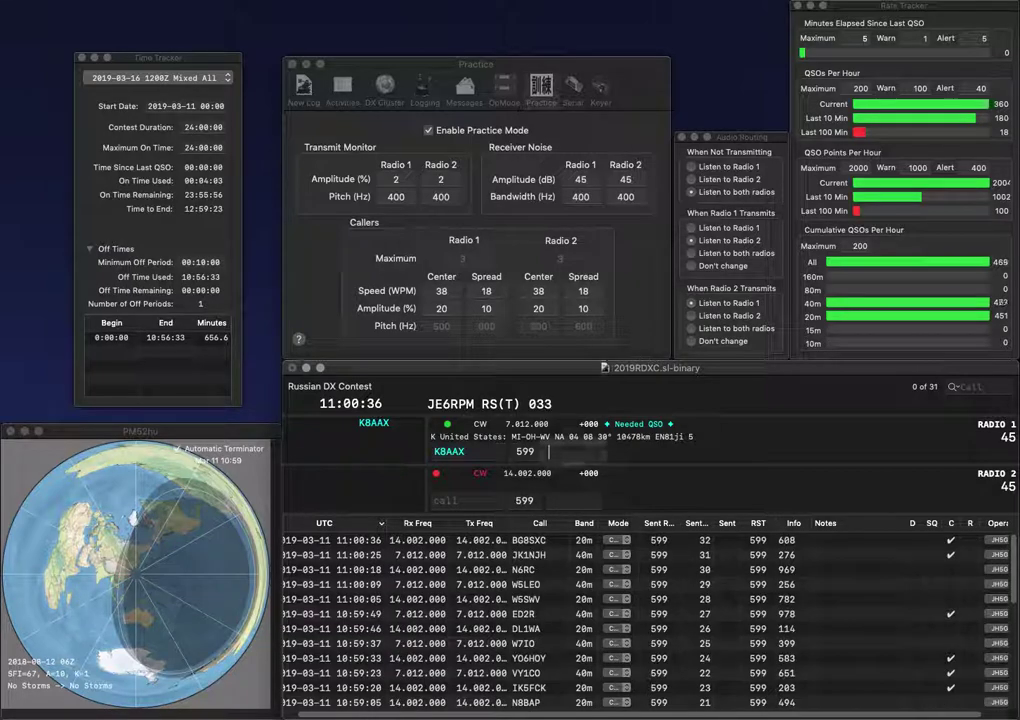
pyautogui.write('49')
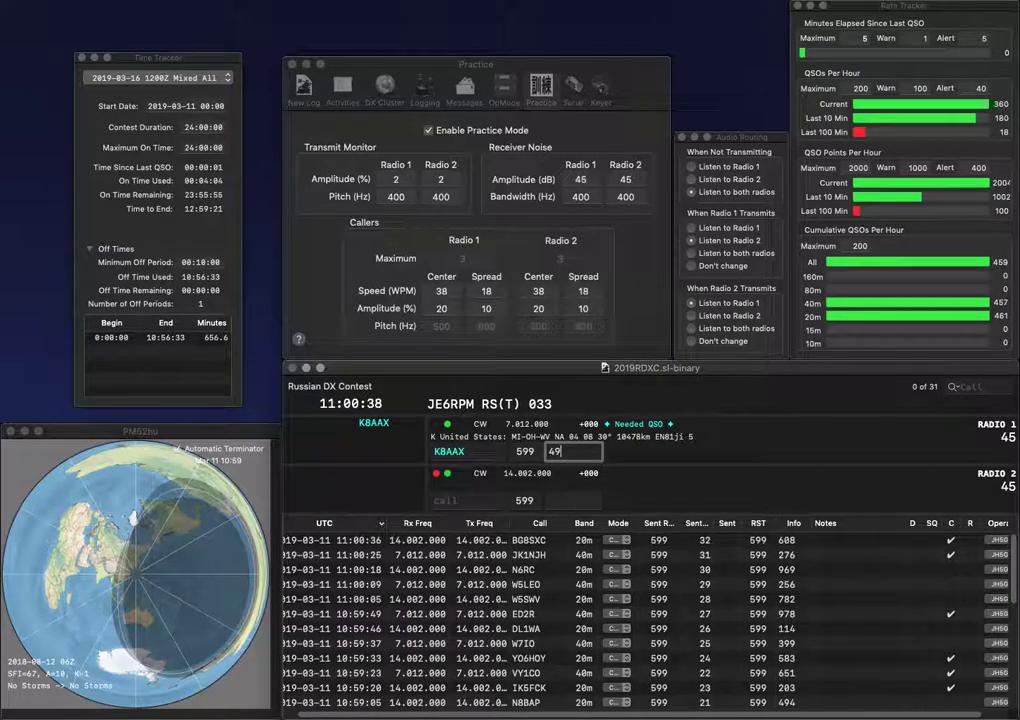
pyautogui.write('9')
pyautogui.press('Return')
pyautogui.write('3PKM')
pyautogui.press('Return')
pyautogui.write('OH7GWW')
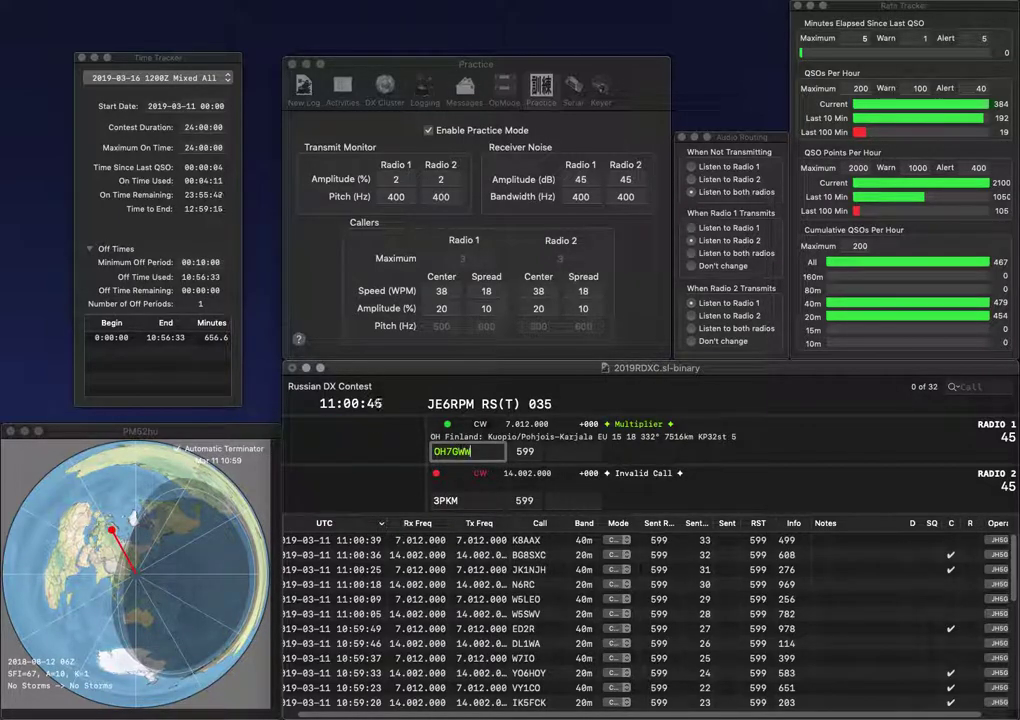
pyautogui.press('Return')
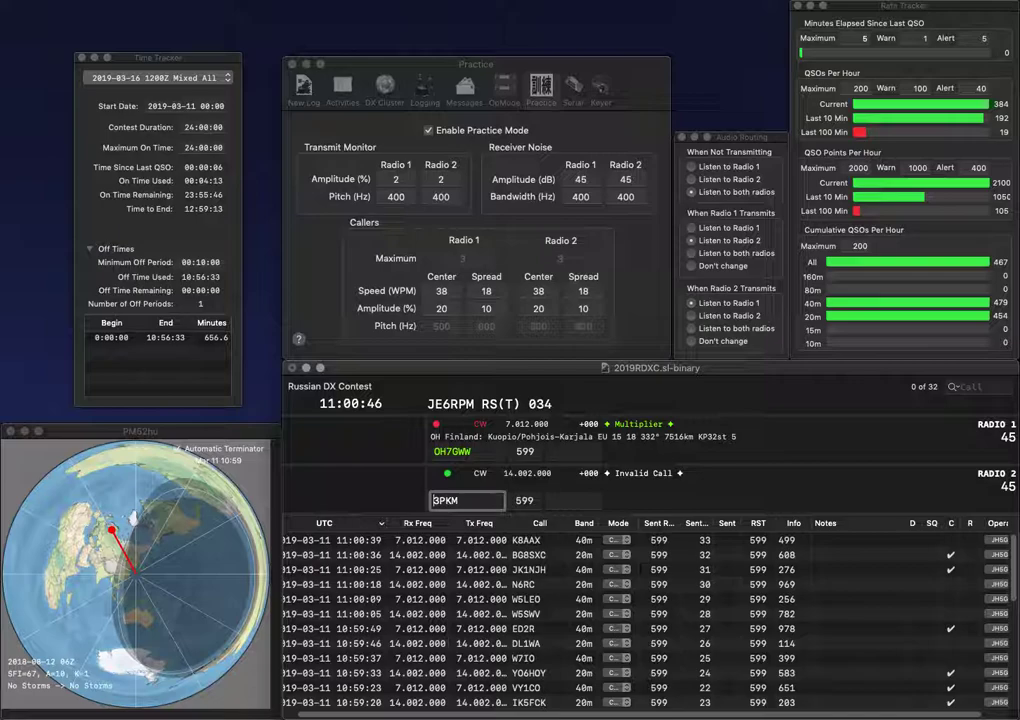
pyautogui.write('PD')
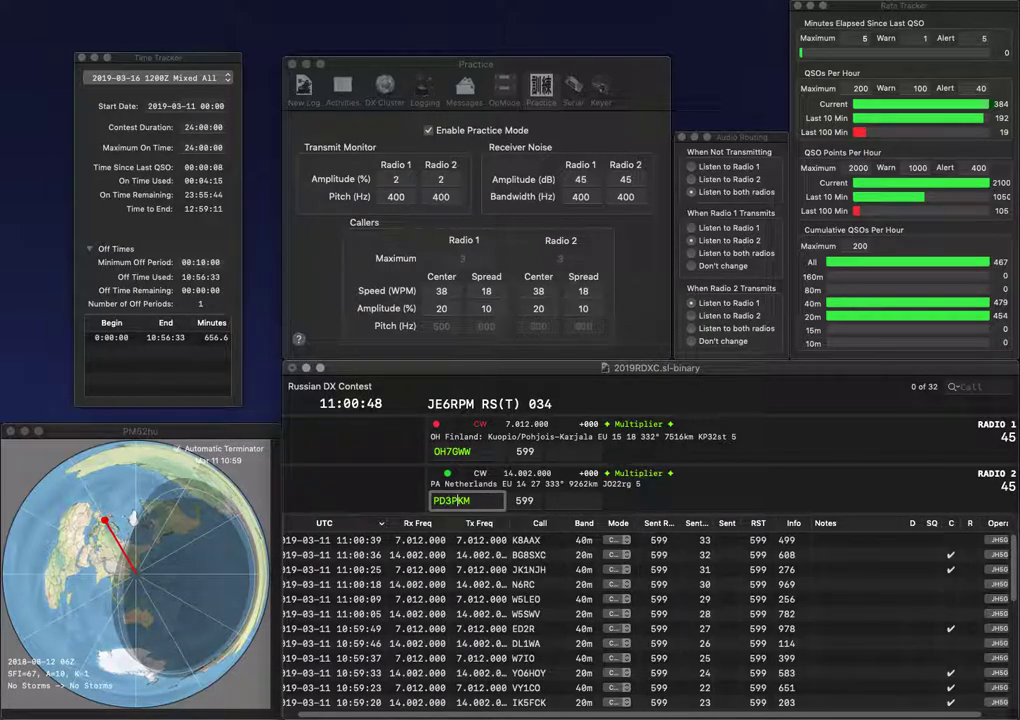
pyautogui.press('Return')
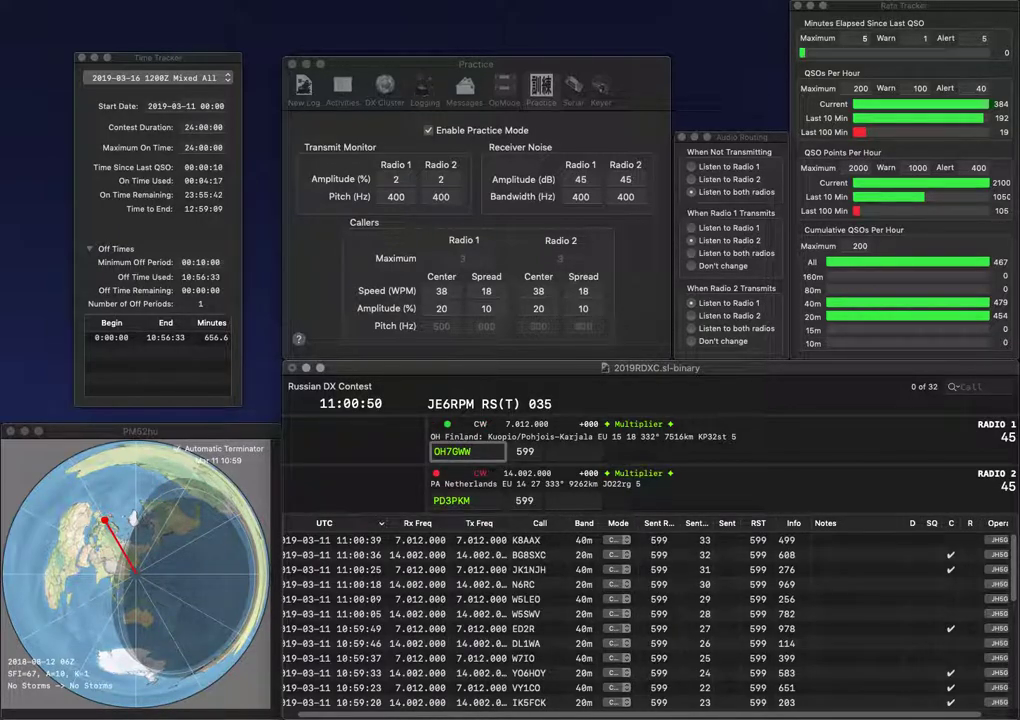
pyautogui.write('8')
pyautogui.press('Return')
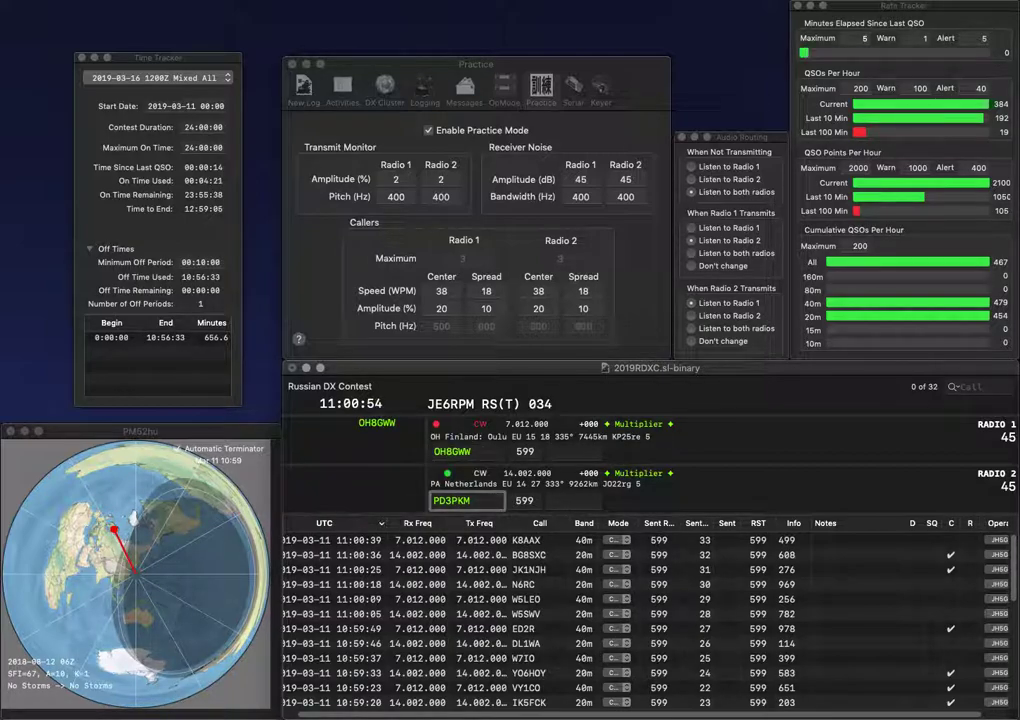
pyautogui.press('BackSpace')
pyautogui.write('2')
pyautogui.press('Return')
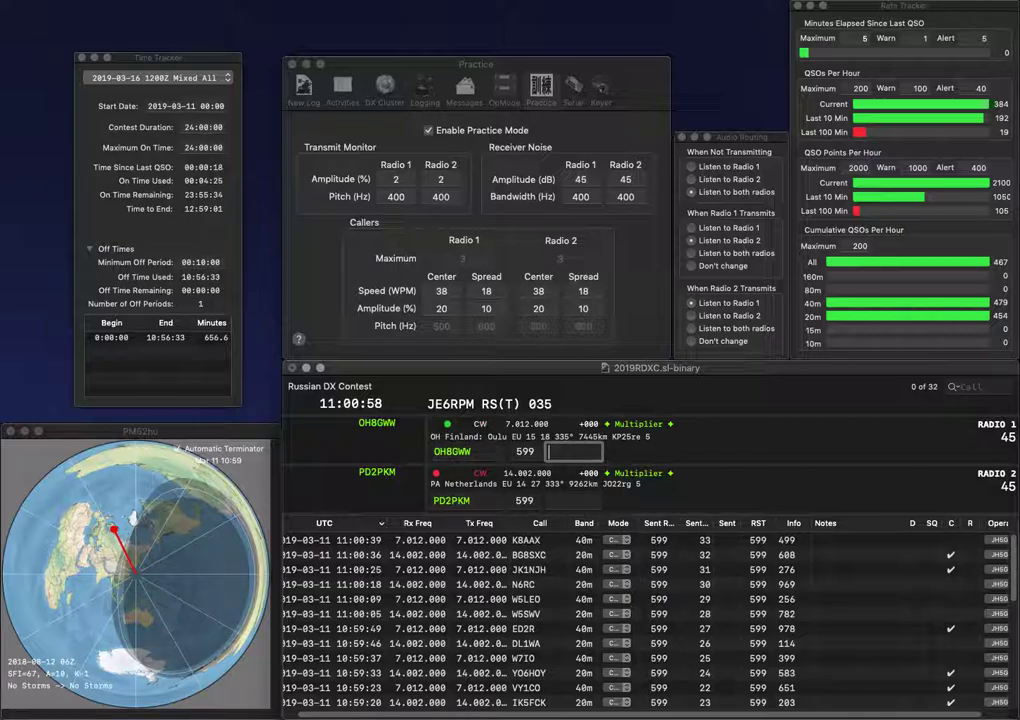
pyautogui.write('627')
pyautogui.press('Return')
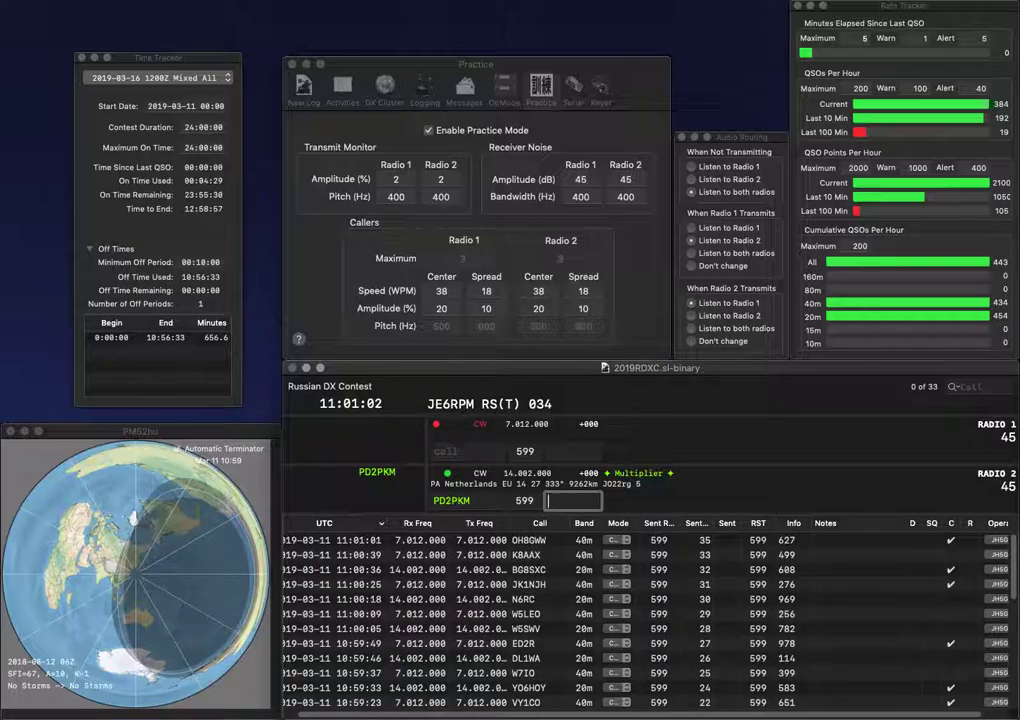
pyautogui.write('23')
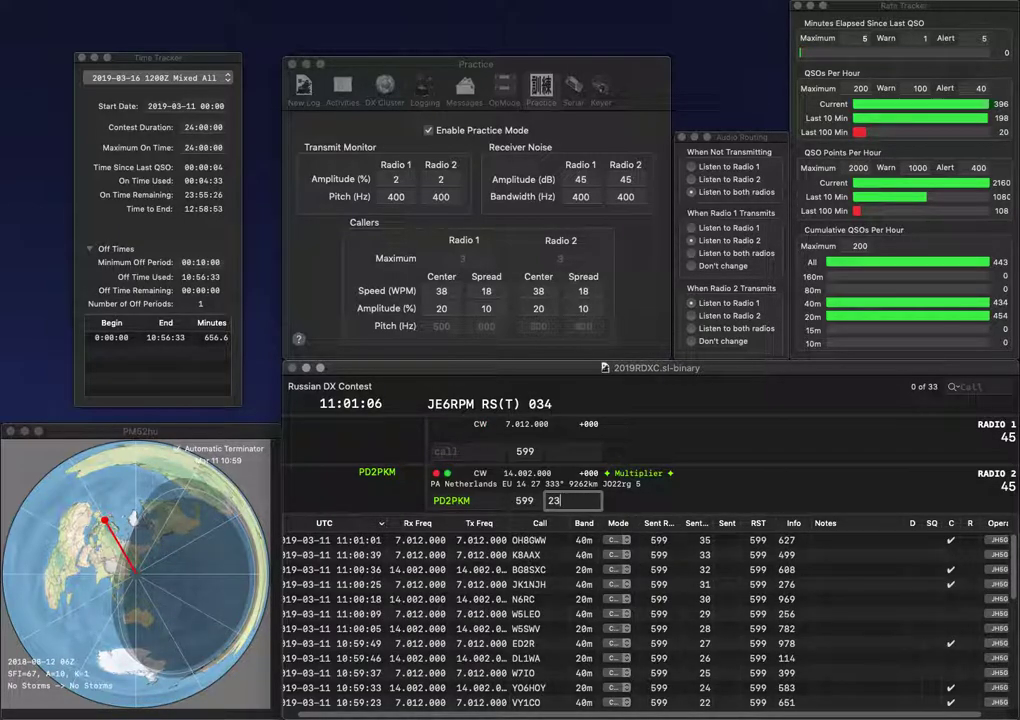
pyautogui.write('4')
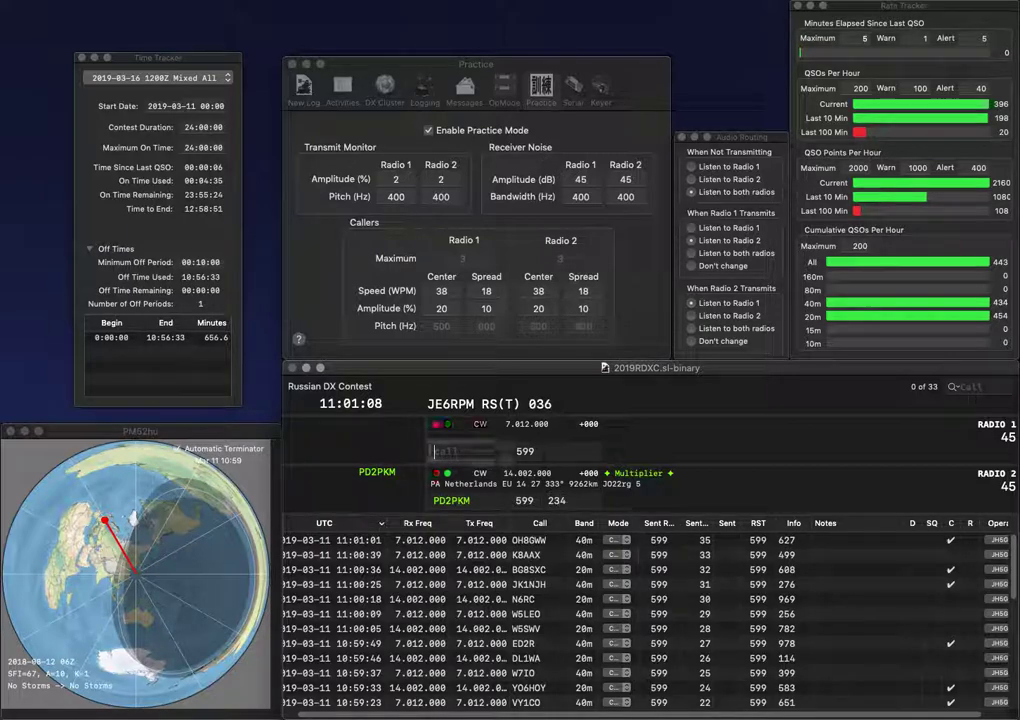
pyautogui.press('Return')
pyautogui.write('VE9GJ')
pyautogui.press('Return')
pyautogui.write('CQ3')
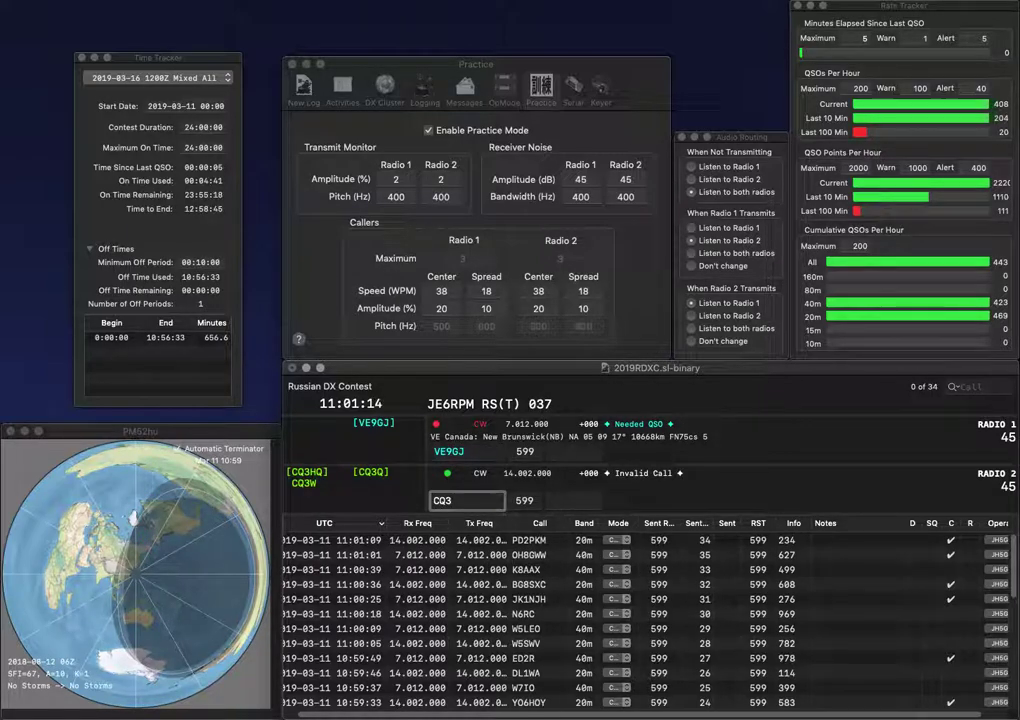
pyautogui.write('HQ')
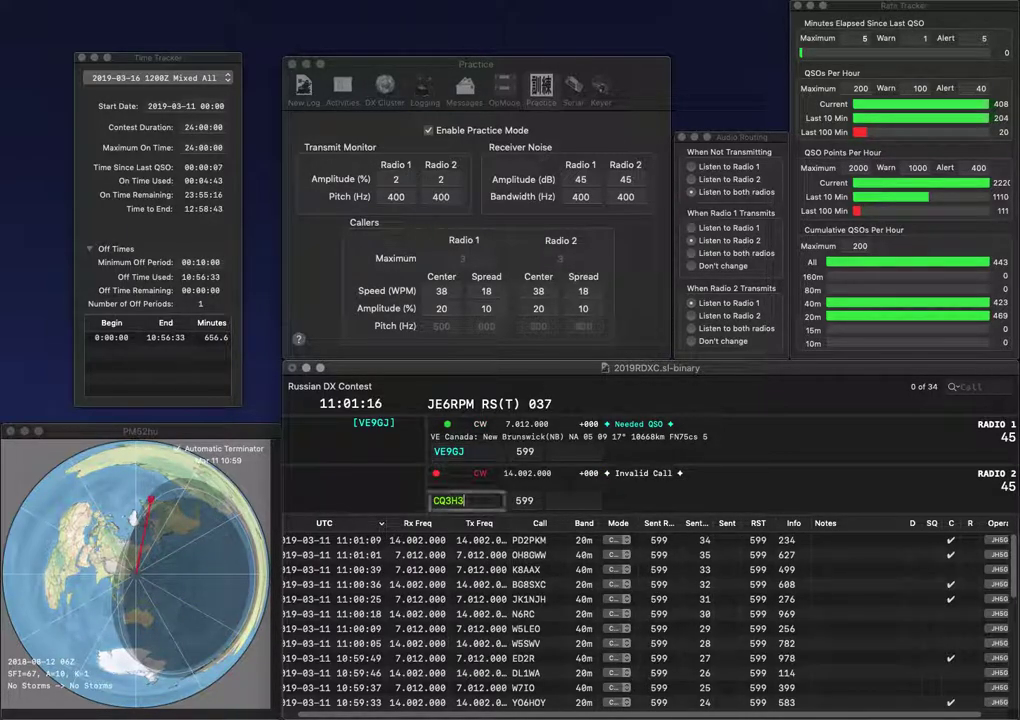
pyautogui.press('Up')
pyautogui.press('space')
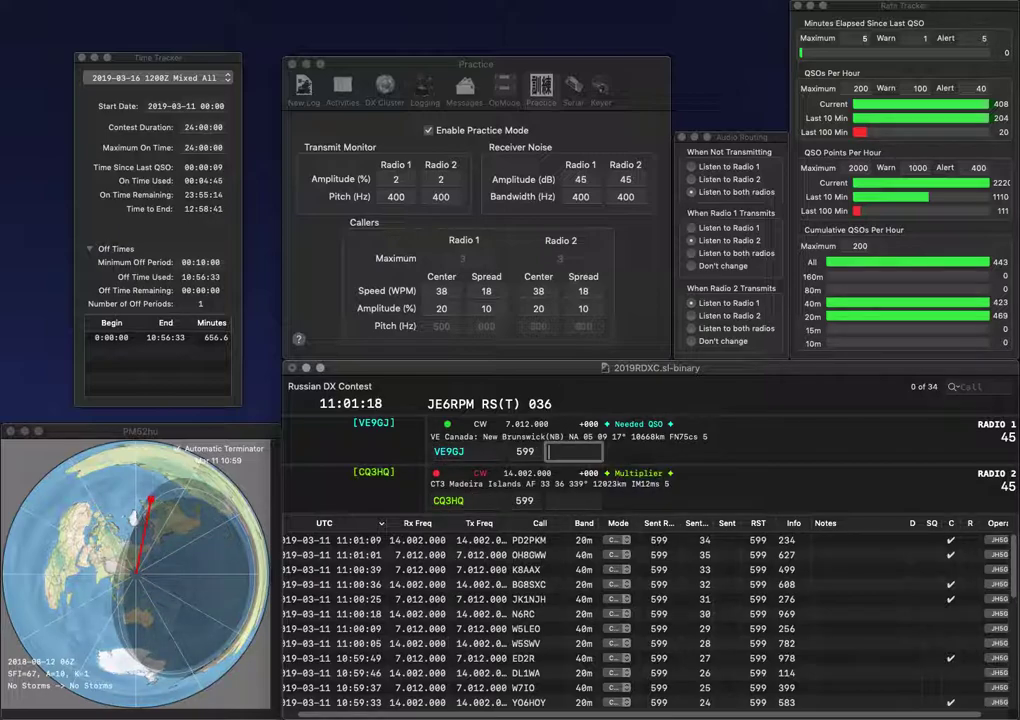
pyautogui.press('Down')
pyautogui.press('Up')
pyautogui.press('Return')
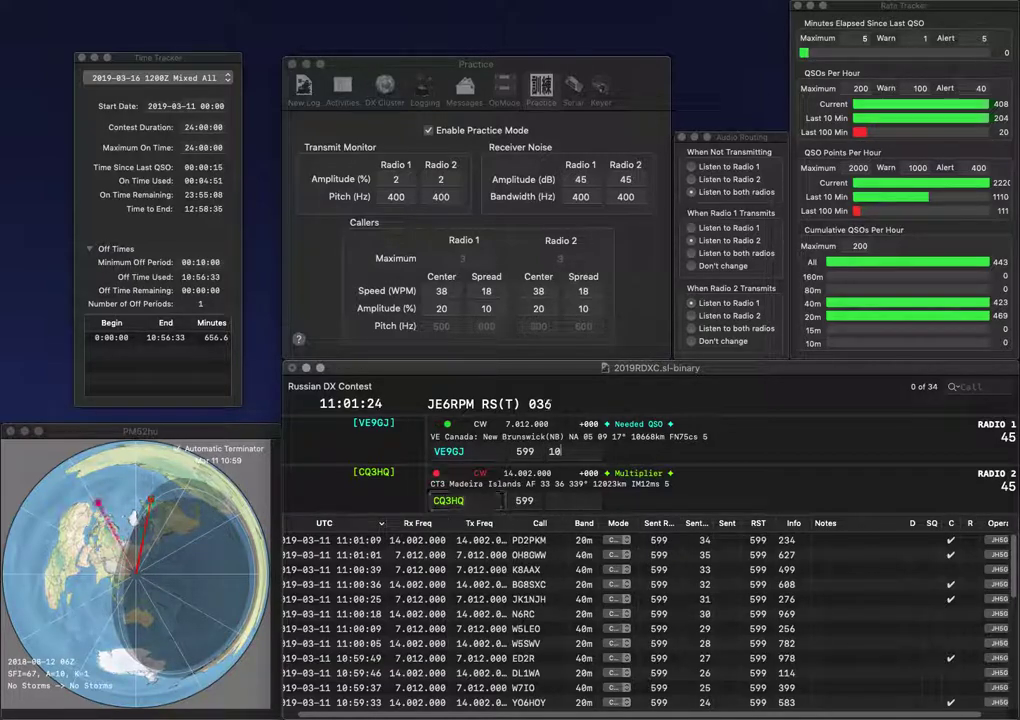
pyautogui.press('Return')
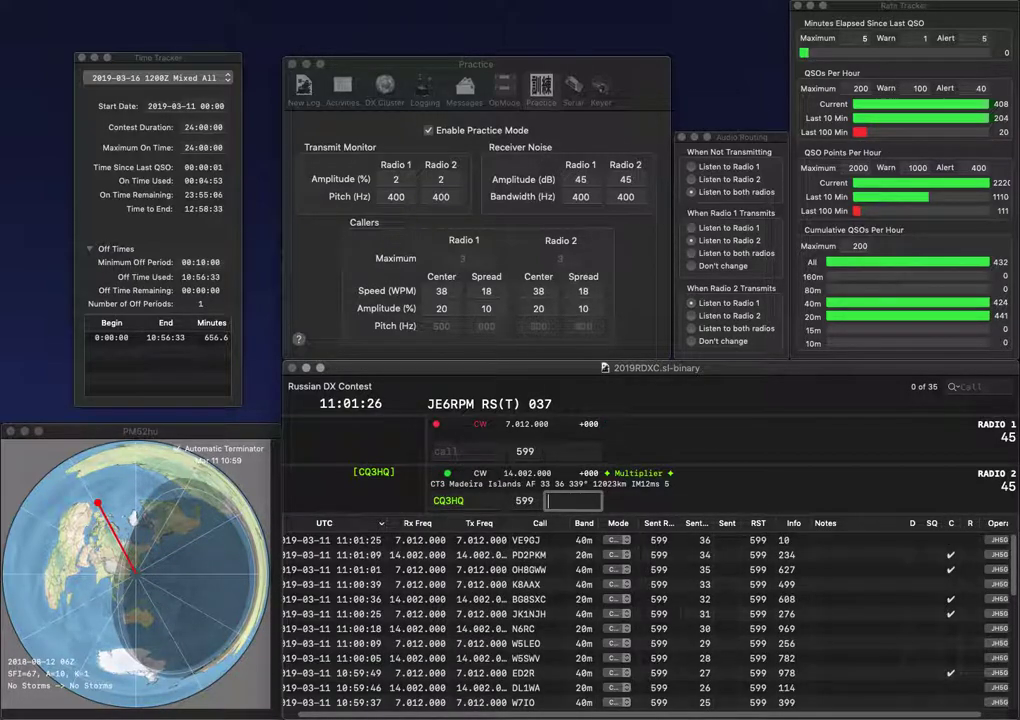
pyautogui.write('74')
pyautogui.press('Return')
pyautogui.write('CT')
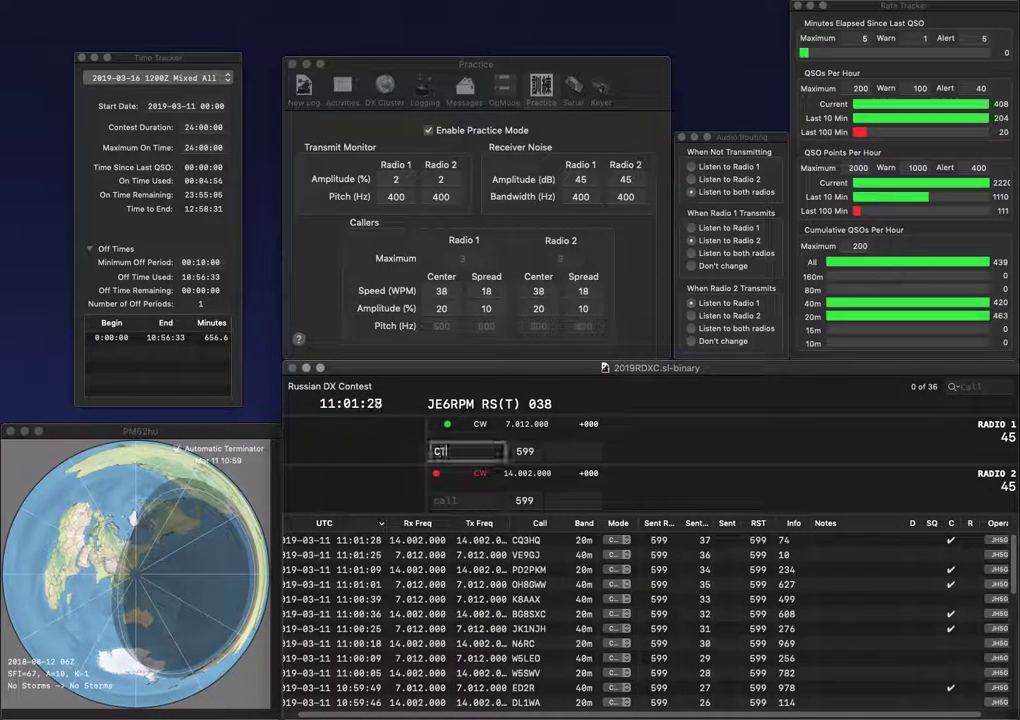
pyautogui.write('9/OM3')
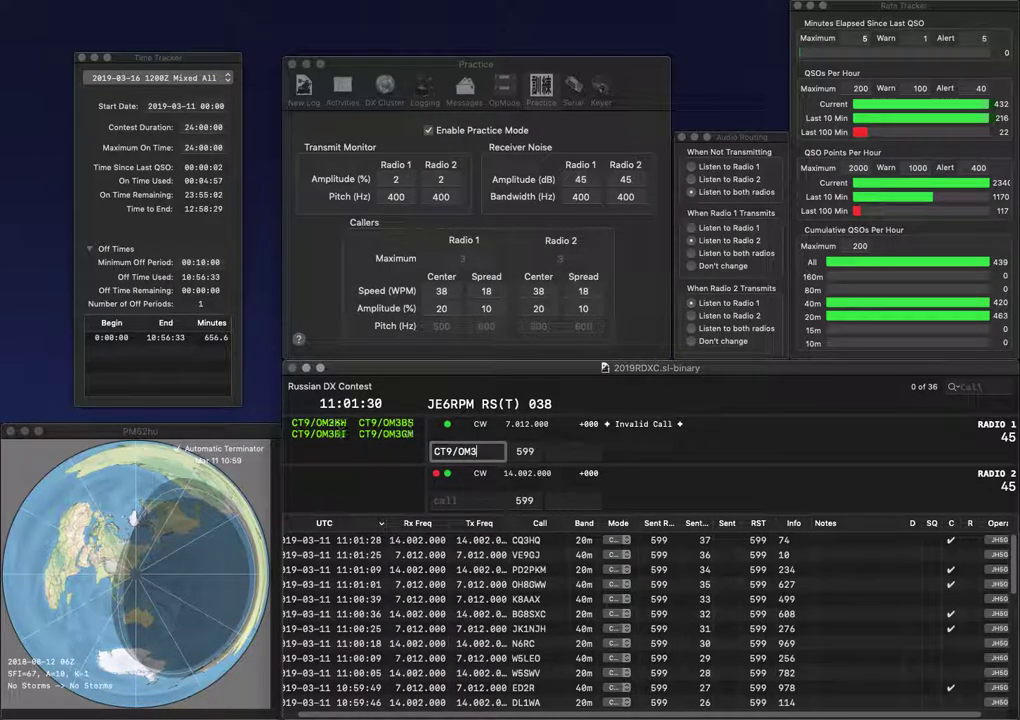
pyautogui.write('RM')
pyautogui.press('Return')
pyautogui.write('3H')
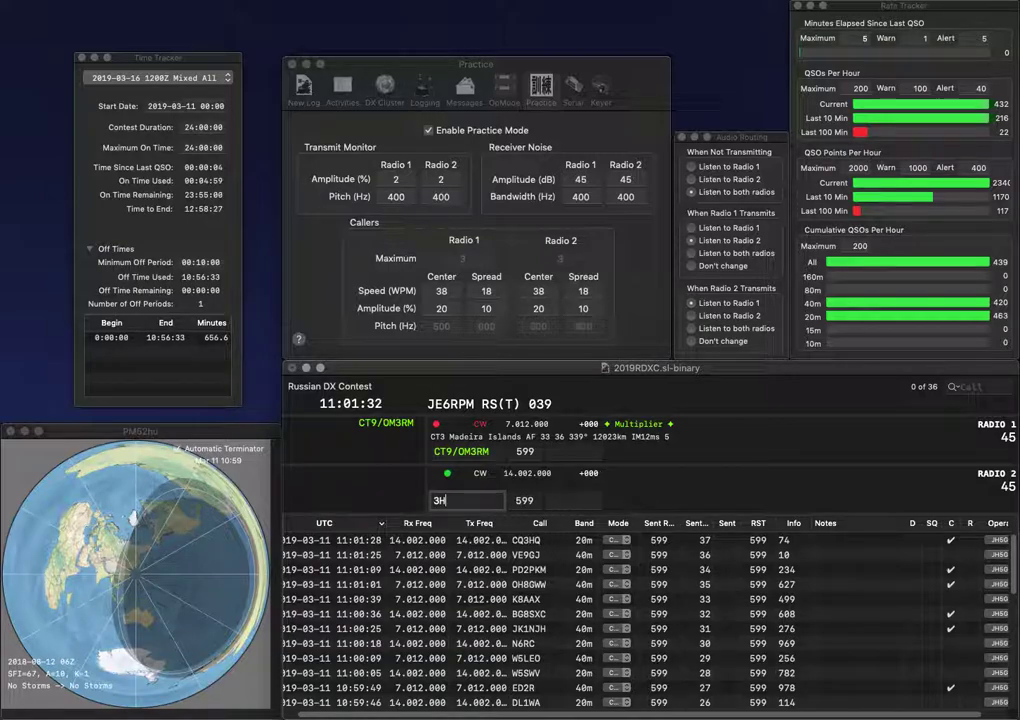
pyautogui.write('ZU')
pyautogui.press('Home')
pyautogui.write('W')
pyautogui.press('Return')
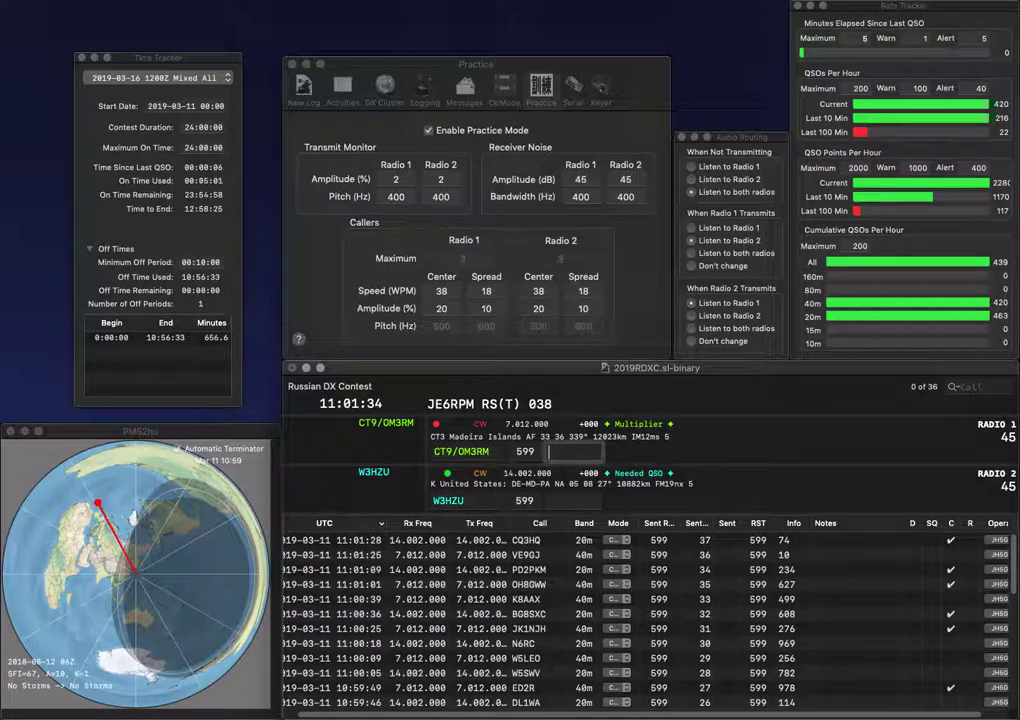
pyautogui.press('Return')
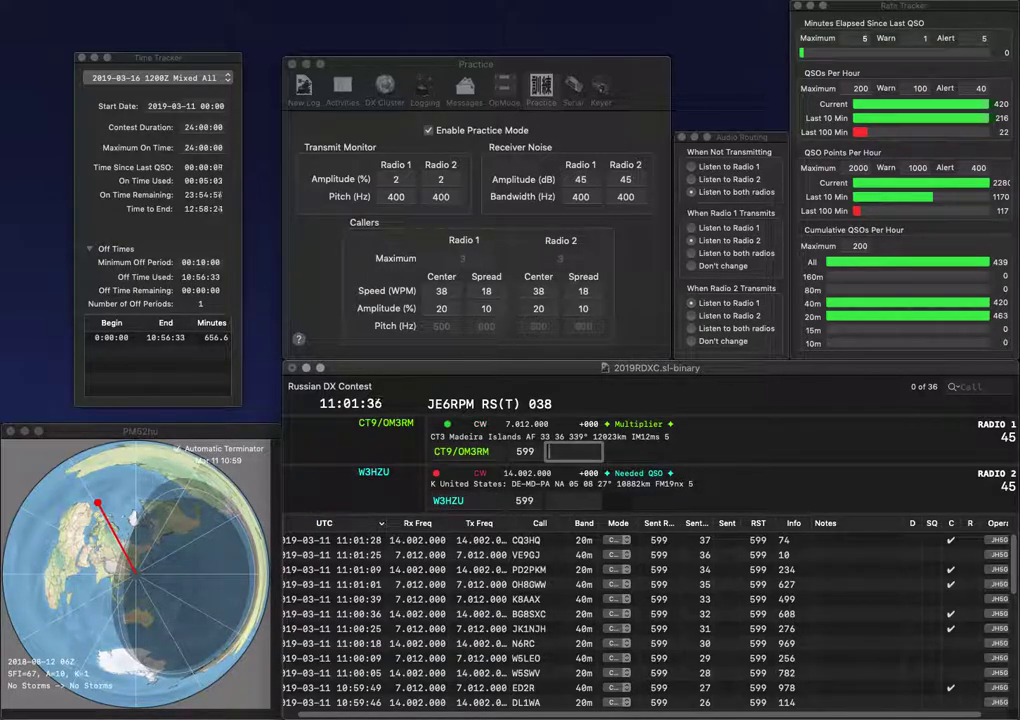
# Step: Log CT9/OM3RM on Radio 1 with received exchange 99 and W3HZU on Radio 2 with 987
pyautogui.write('99')
pyautogui.press('Return')
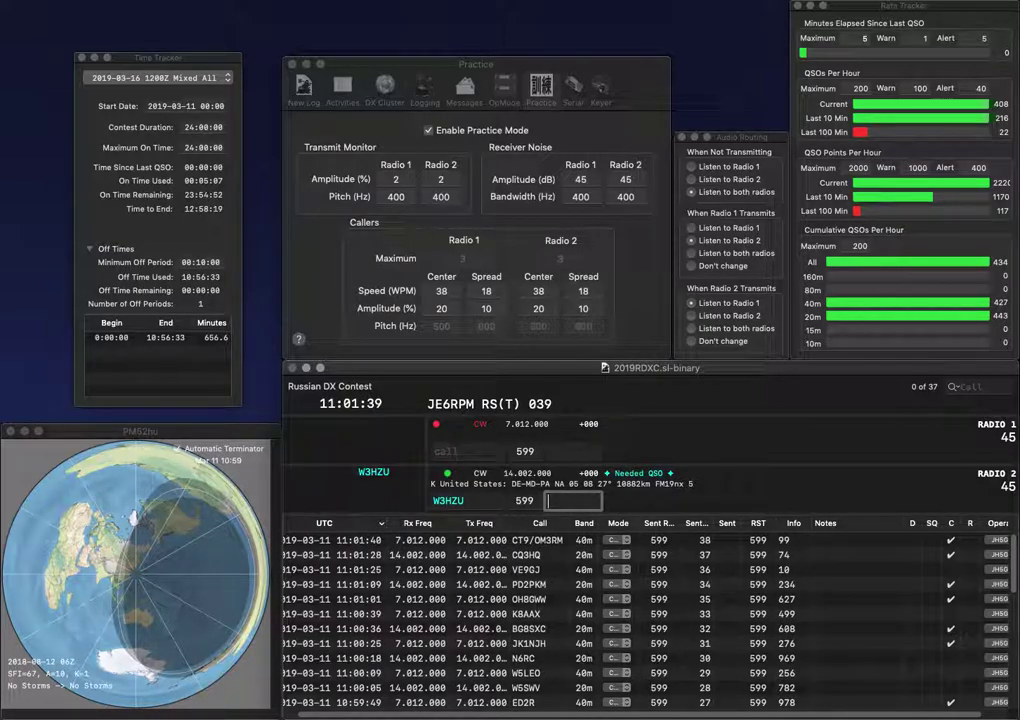
pyautogui.write('987')
pyautogui.press('Return')
pyautogui.write('RX6LEM')
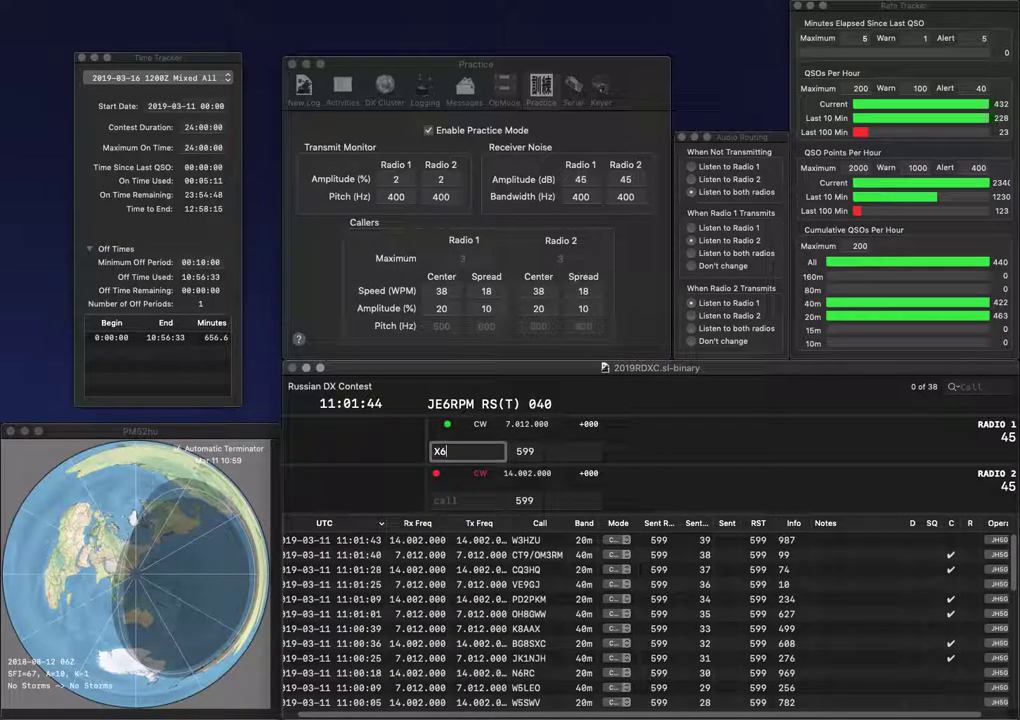
pyautogui.press('Return')
pyautogui.write('AC9NE')
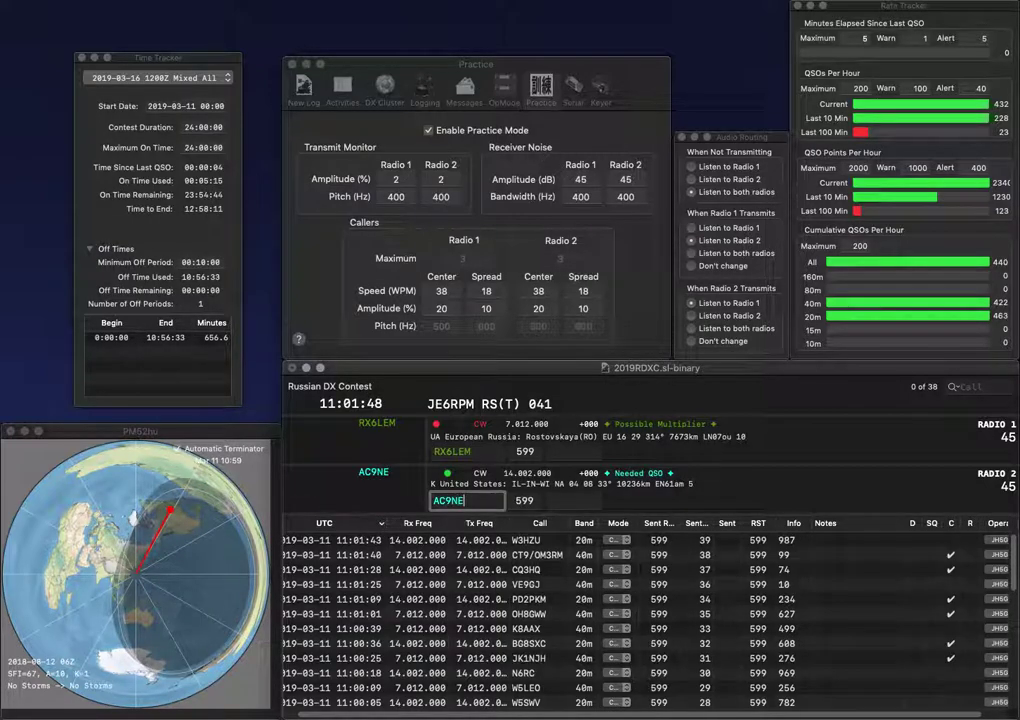
pyautogui.press('Return')
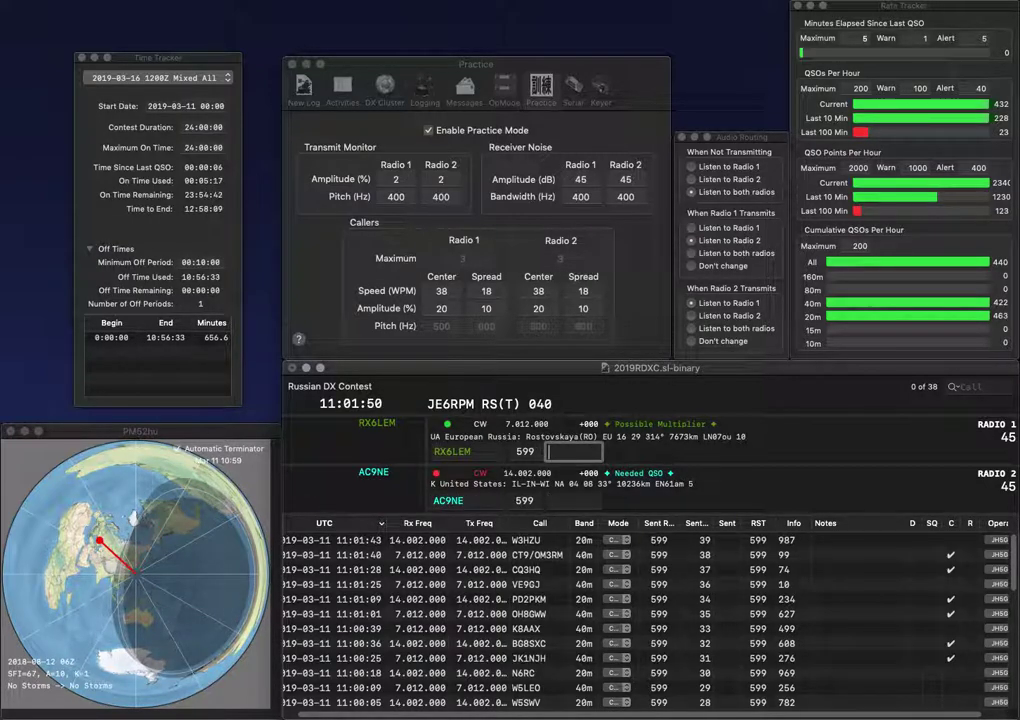
pyautogui.press('Return')
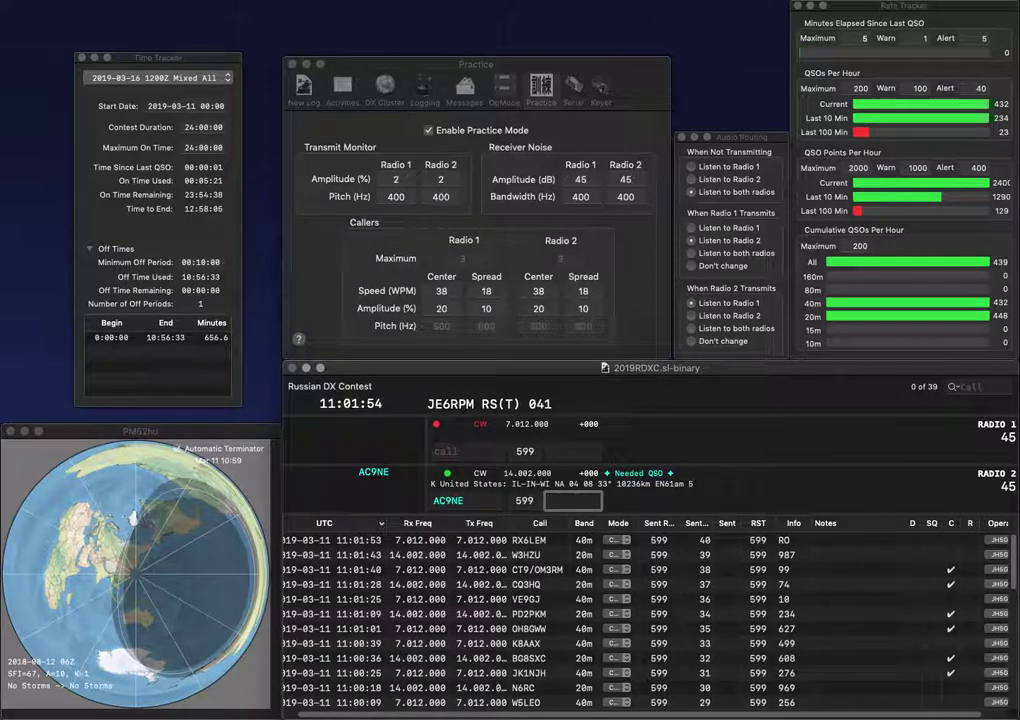
pyautogui.write('156')
pyautogui.press('Return')
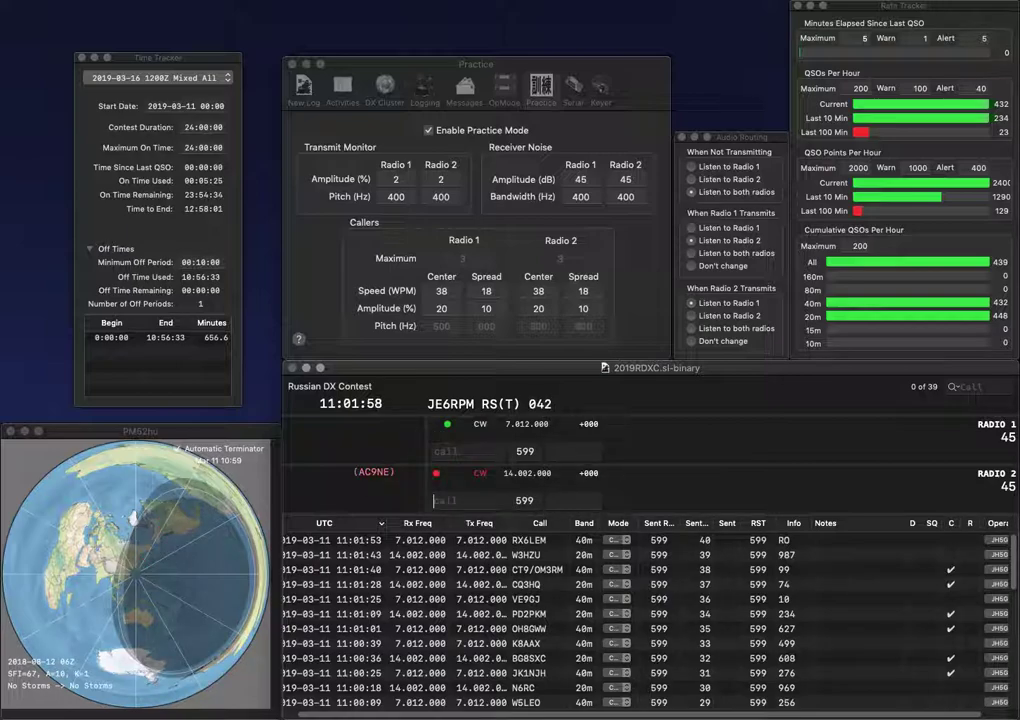
pyautogui.write('K3RL')
pyautogui.press('Return')
pyautogui.write('DL')
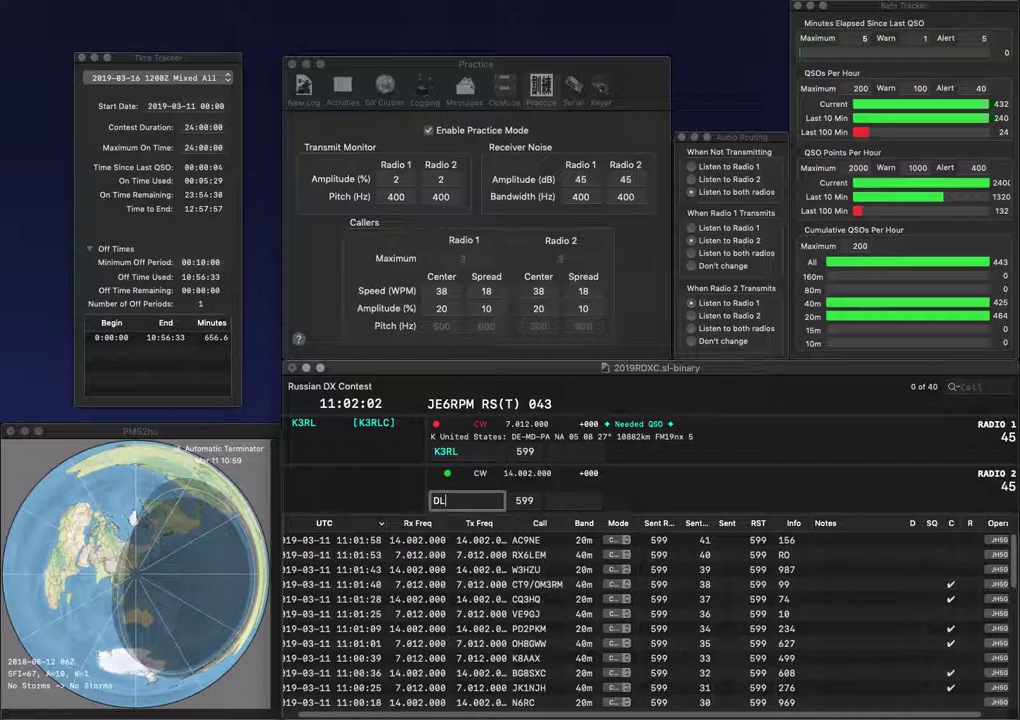
pyautogui.write('2SAX')
pyautogui.press('Return')
pyautogui.press('space')
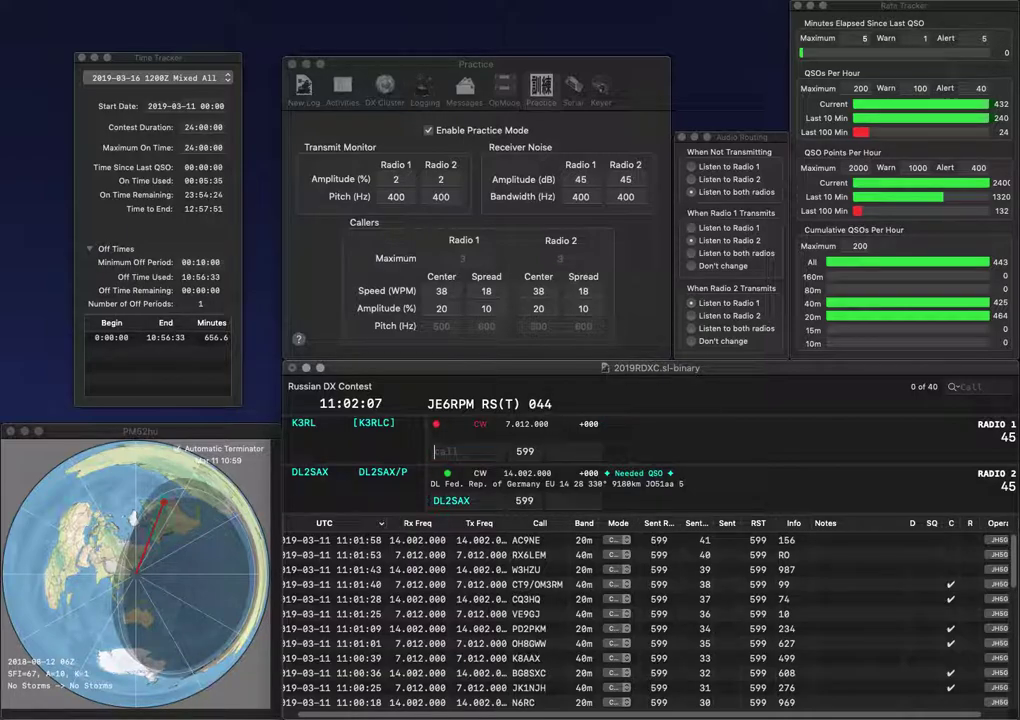
pyautogui.press('Return')
pyautogui.write('62')
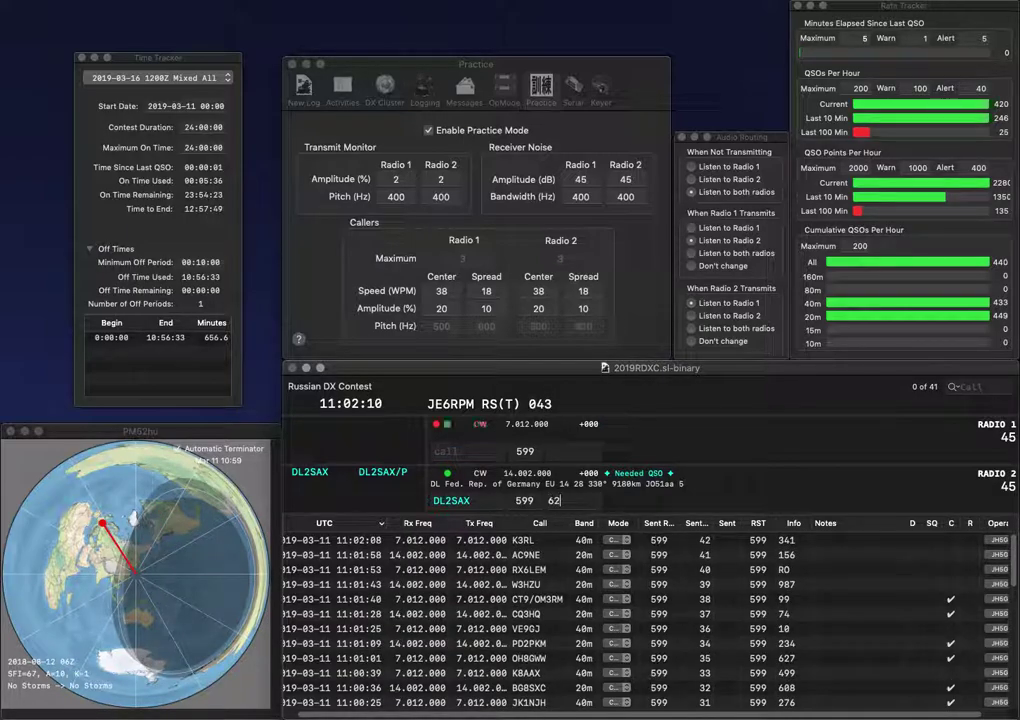
pyautogui.write('5')
pyautogui.press('Return')
pyautogui.write('W4WRS')
pyautogui.press('Return')
pyautogui.press('Tab')
pyautogui.write('C4M')
pyautogui.press('Home')
pyautogui.write('K')
pyautogui.press('Return')
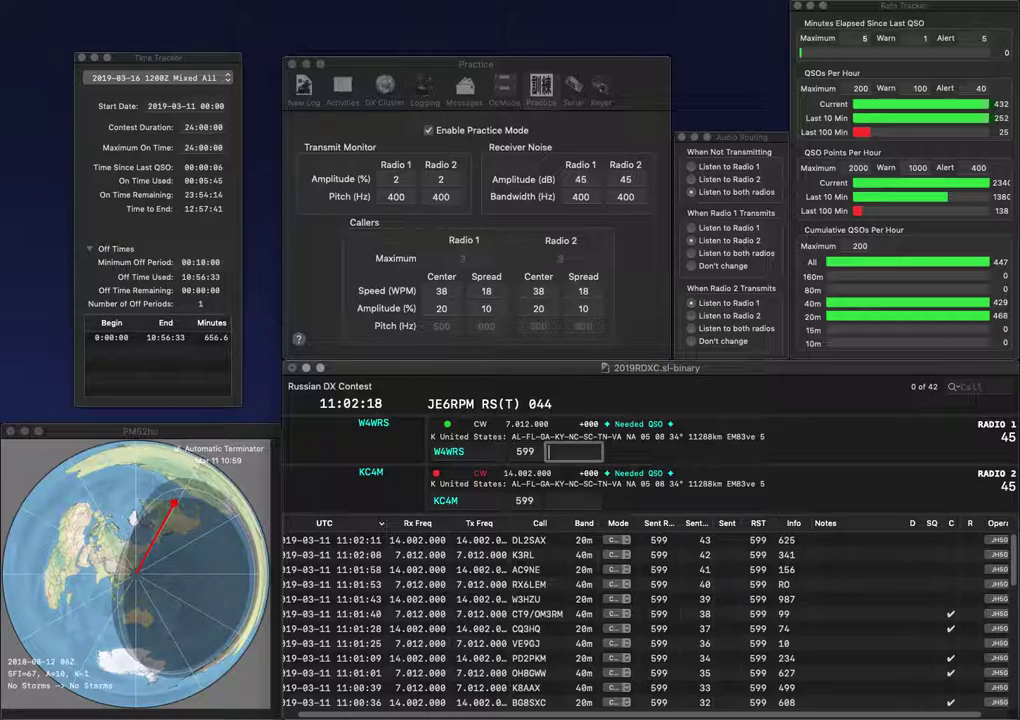
pyautogui.write('543')
pyautogui.press('Return')
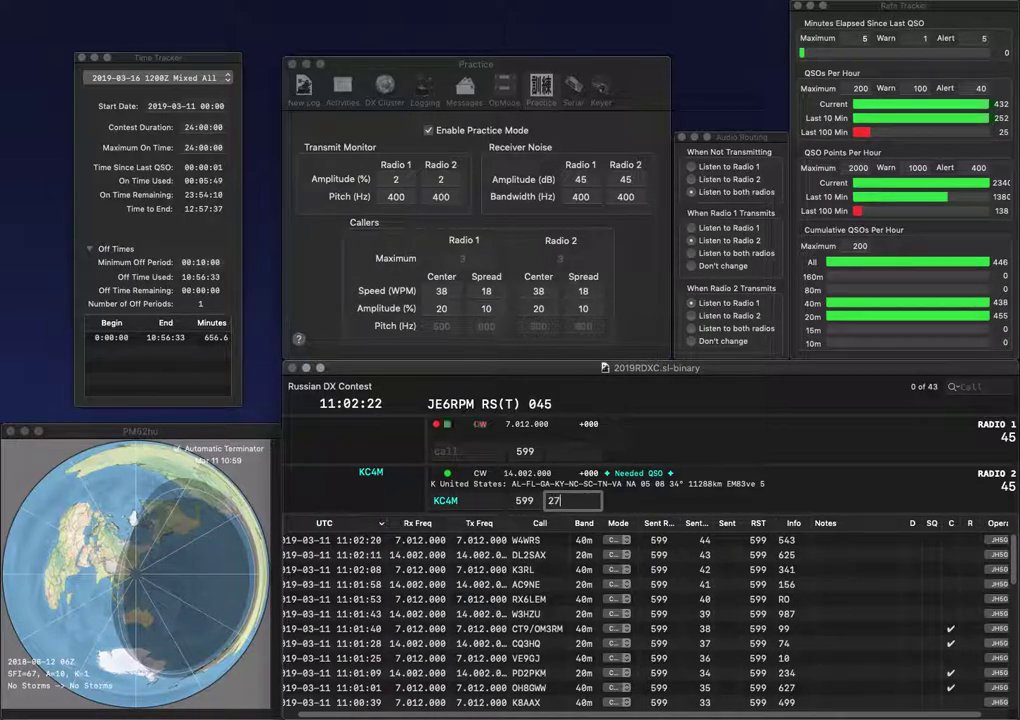
pyautogui.press('Return')
pyautogui.write('N3CB')
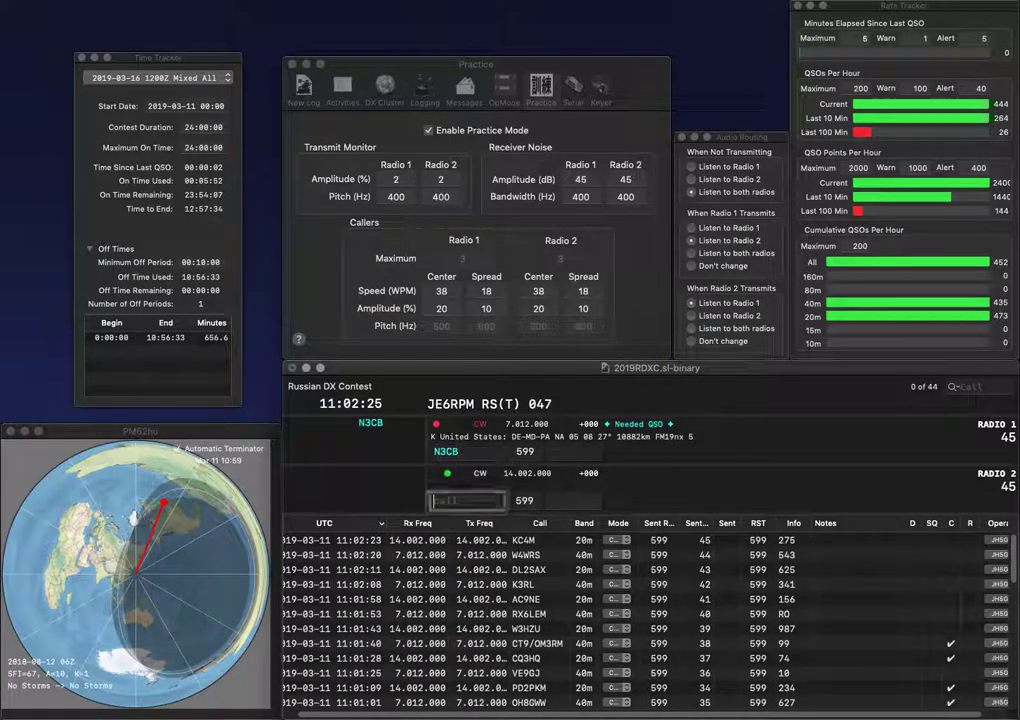
pyautogui.press('Return')
pyautogui.write('RZ3QS')
pyautogui.press('Return')
pyautogui.press('Tab')
pyautogui.write('131')
pyautogui.press('Return')
pyautogui.write('V')
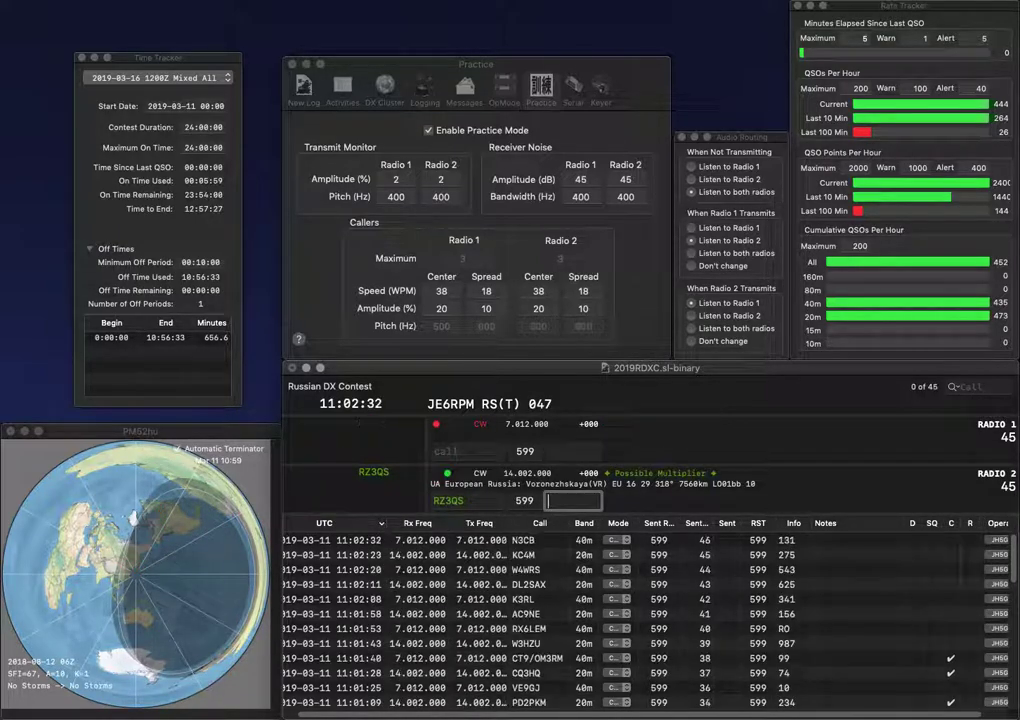
pyautogui.write('R')
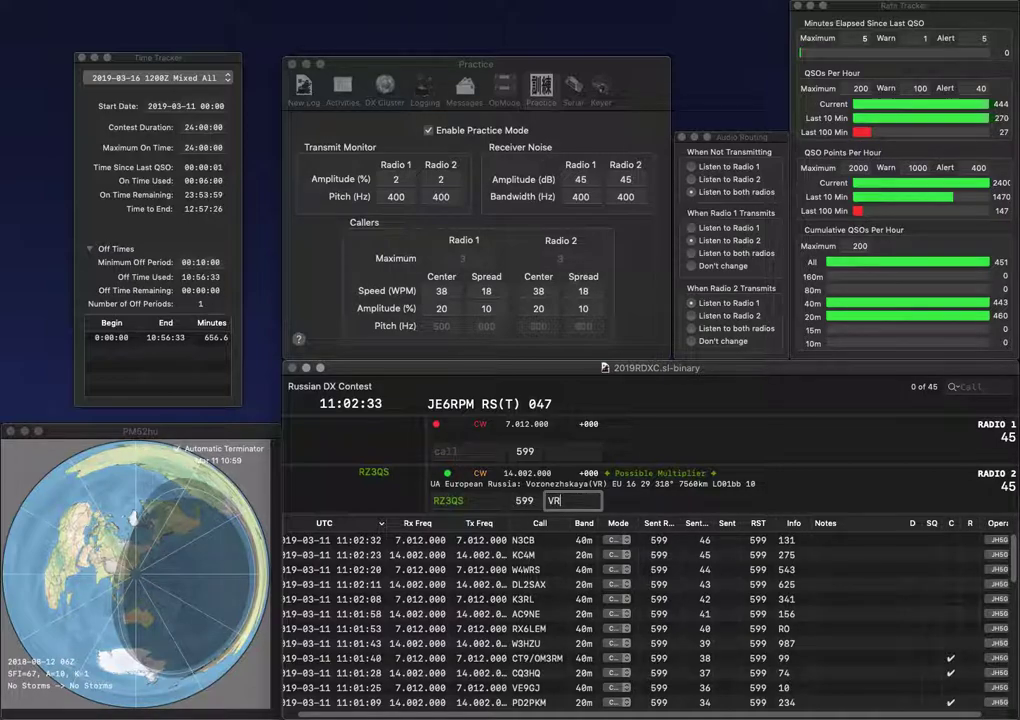
pyautogui.press('Return')
pyautogui.write('LY2FN')
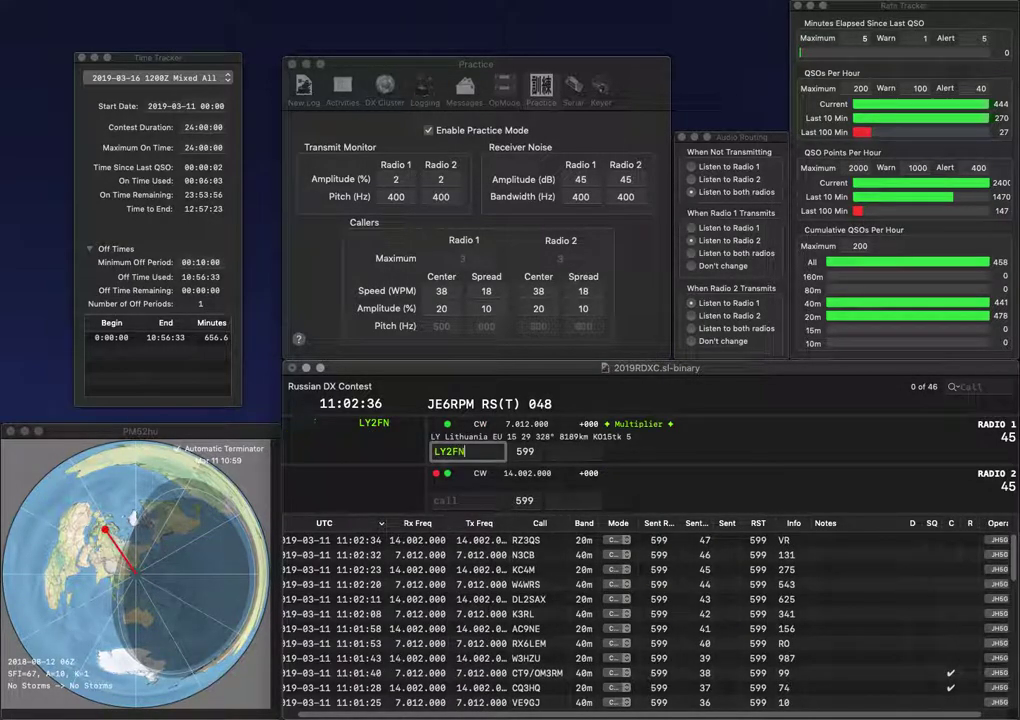
pyautogui.press('Return')
pyautogui.write('E740')
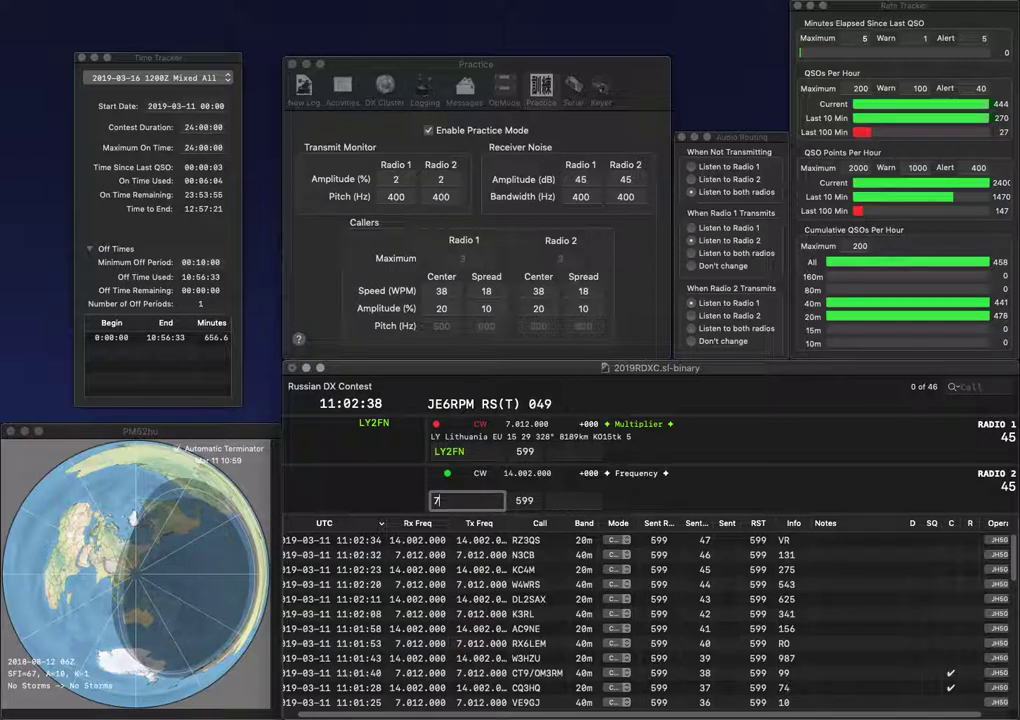
pyautogui.press('space')
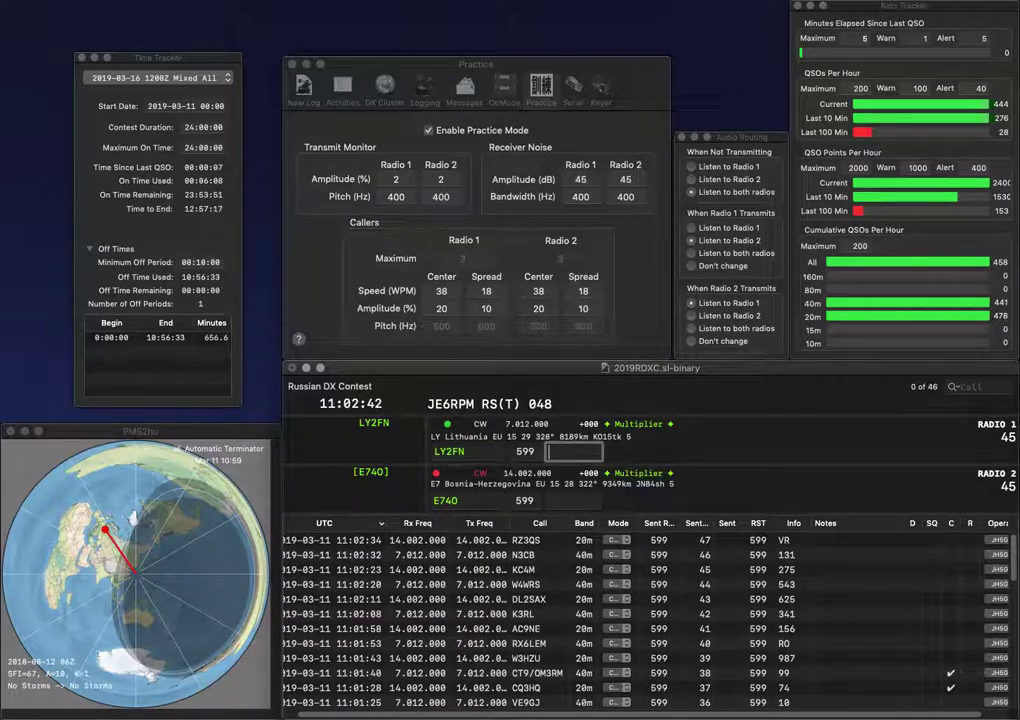
pyautogui.write('643')
pyautogui.press('Return')
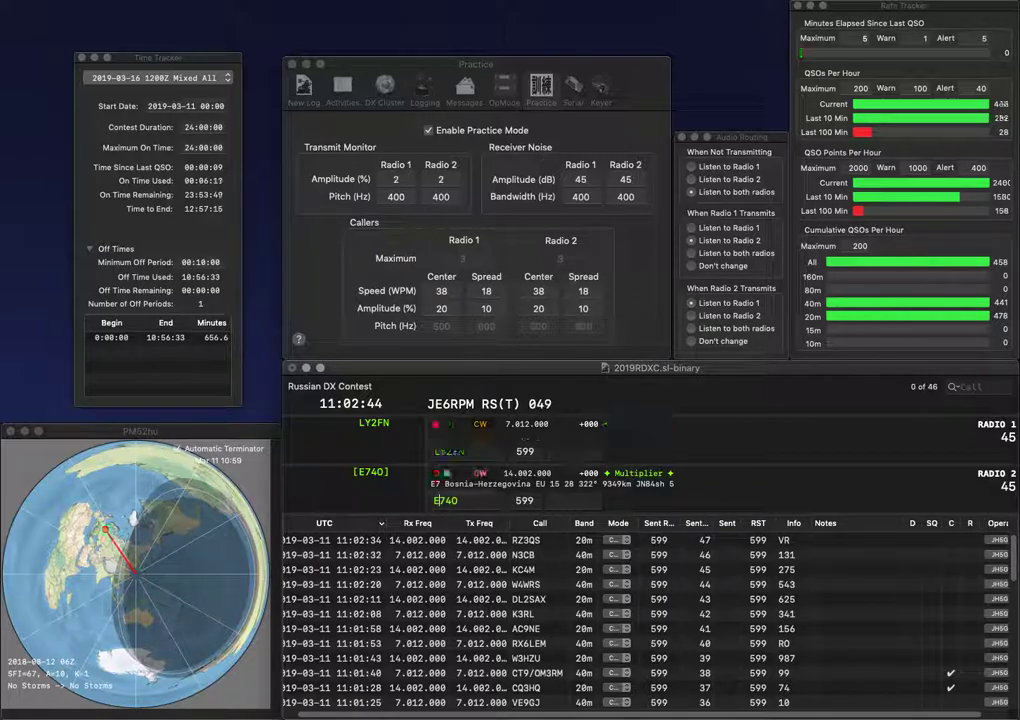
pyautogui.write('464')
pyautogui.press('Return')
# Step: Answer a partial call starting with K on Radio 1 and K1RI on Radio 2
pyautogui.write('KD')
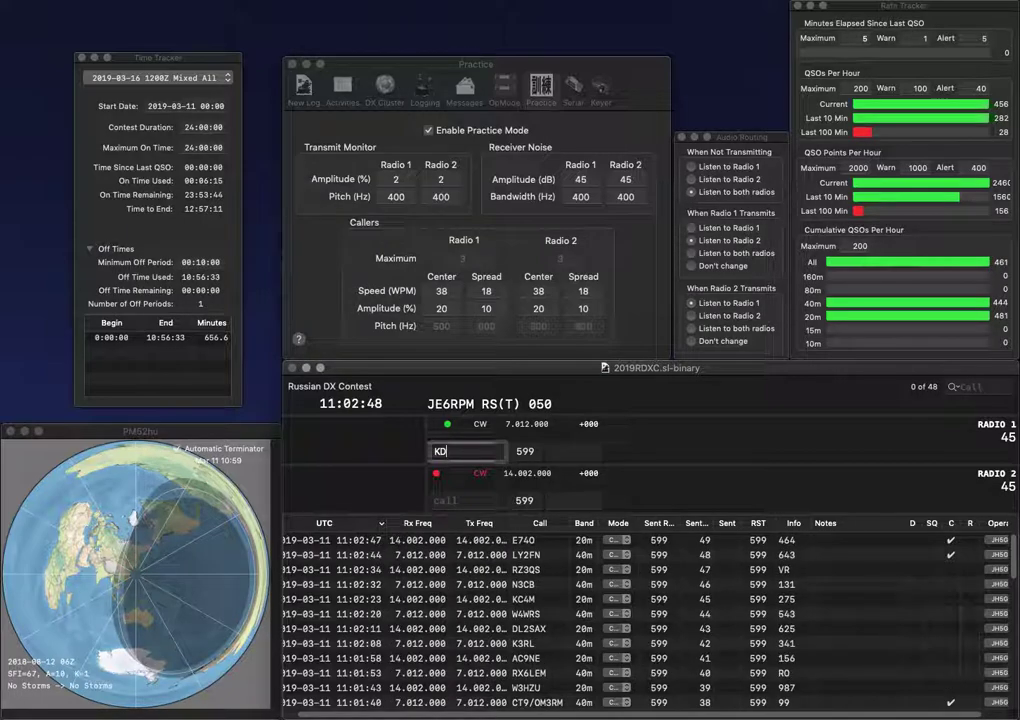
pyautogui.write('Q')
pyautogui.press('Return')
pyautogui.write('K1RI')
pyautogui.press('Return')
# Step: Complete the Radio 1 call as K6RLQ, and log K1RI with received exchange 947 and K6RLQ with 950
pyautogui.write('6R')
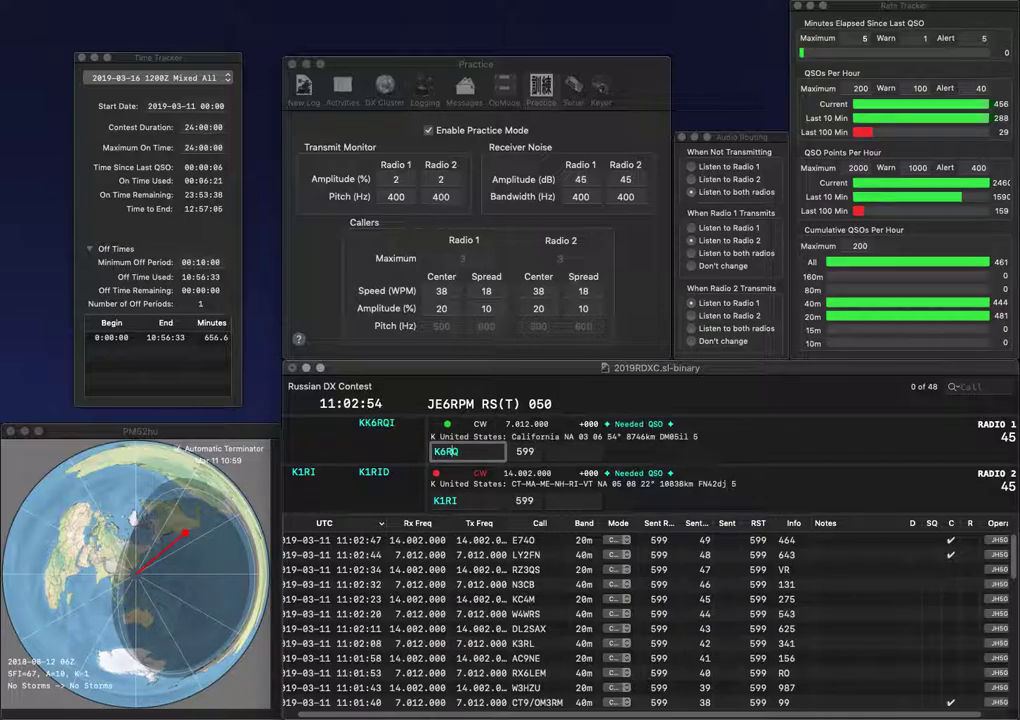
pyautogui.write('L')
pyautogui.press('Return')
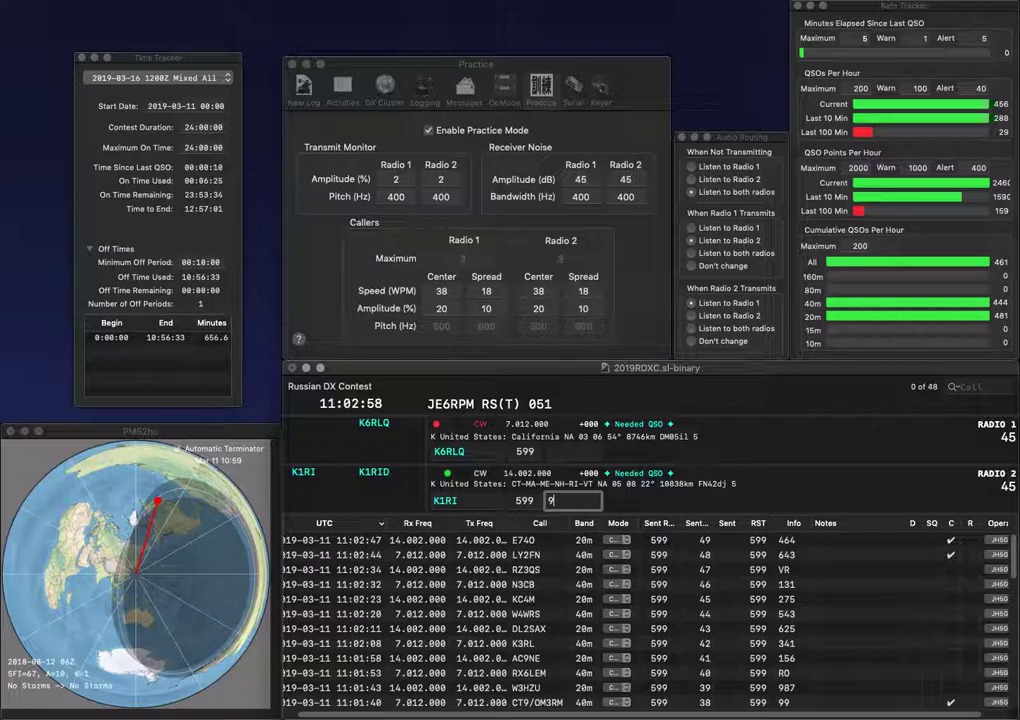
pyautogui.press('Return')
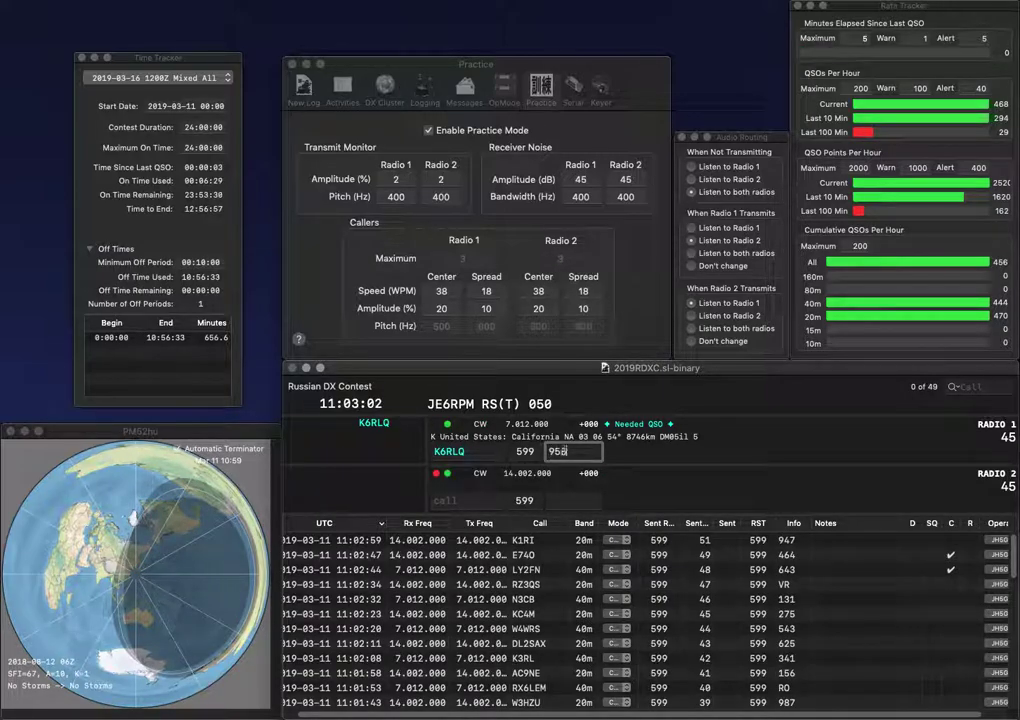
pyautogui.press('Return')
pyautogui.write('UK')
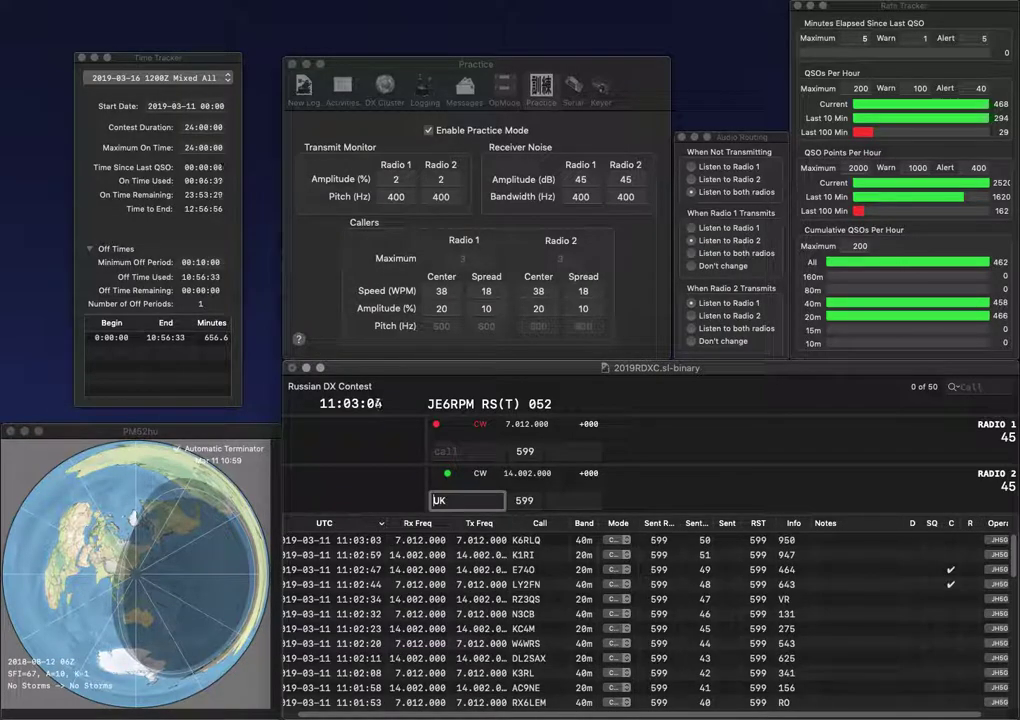
pyautogui.write('N0')
pyautogui.press('Return')
pyautogui.write('OT2X')
pyautogui.press('Return')
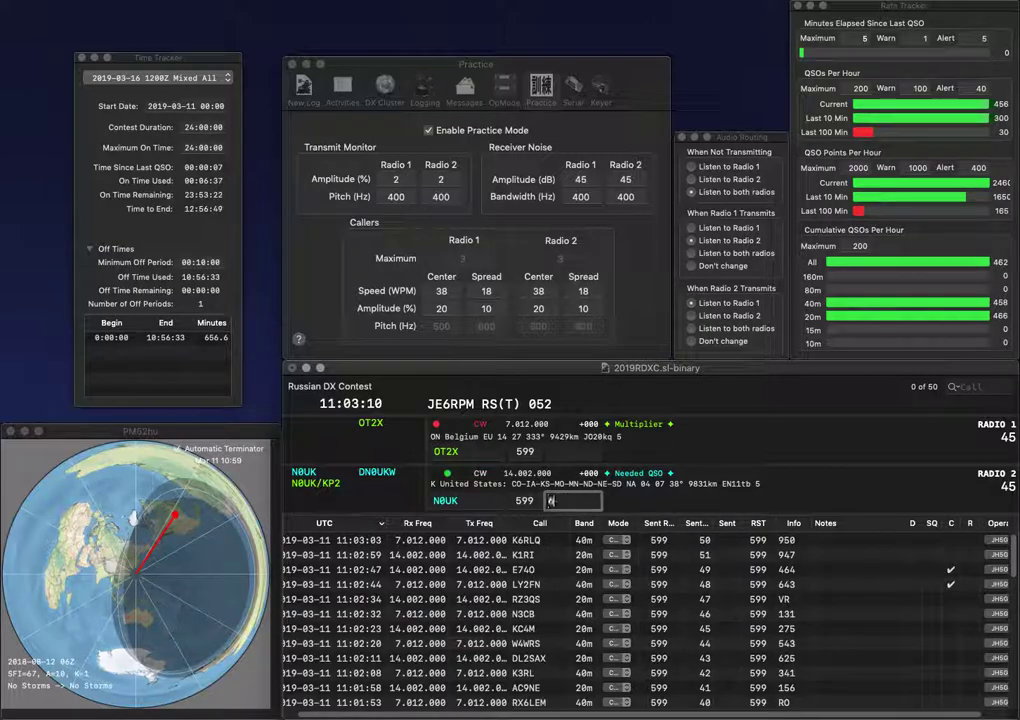
pyautogui.write('615')
pyautogui.press('Return')
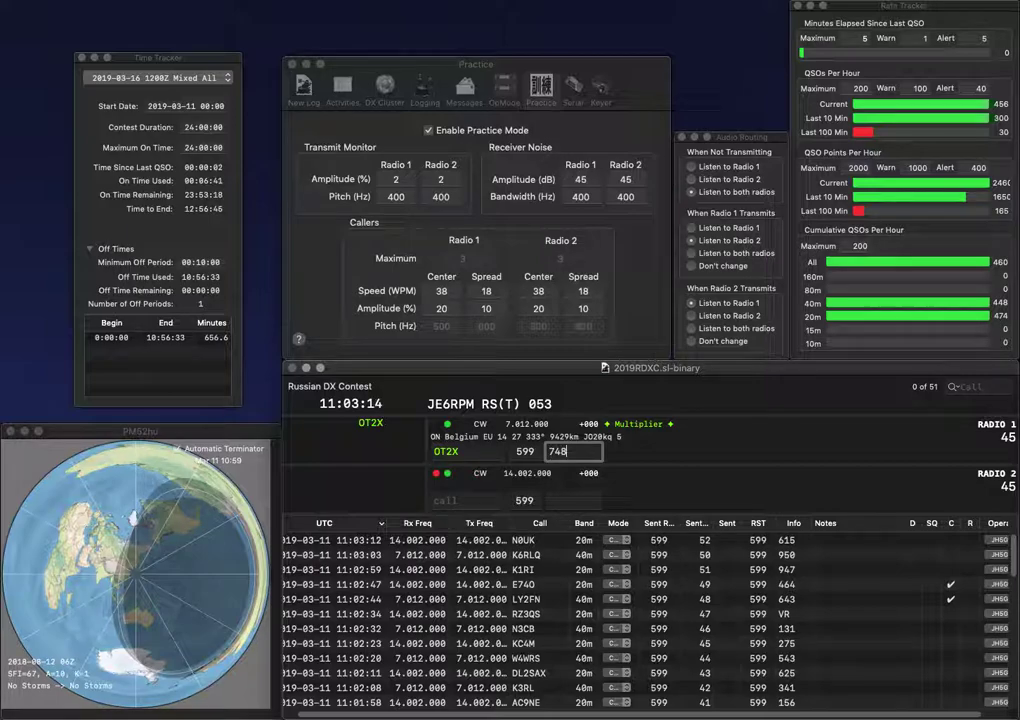
pyautogui.press('Return')
# Step: Answer JA0ELB on Radio 2 and K5JAZ on Radio 1
pyautogui.write('JA')
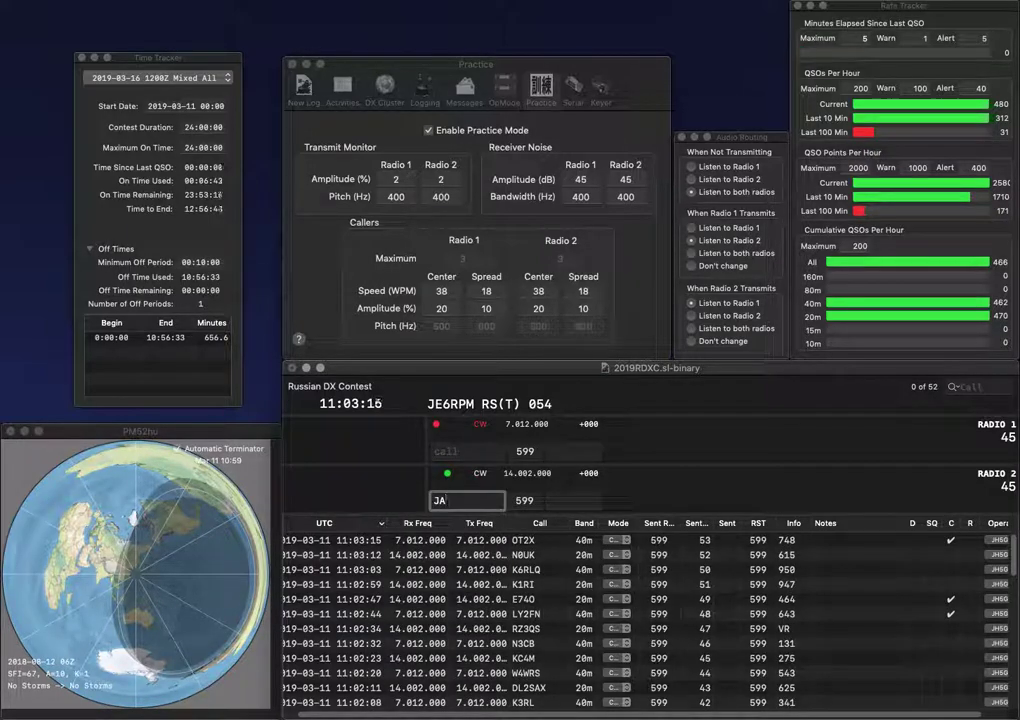
pyautogui.write('0ELX')
pyautogui.press('BackSpace')
pyautogui.write('B')
pyautogui.press('Return')
pyautogui.write('K5JAZ')
pyautogui.press('Return')
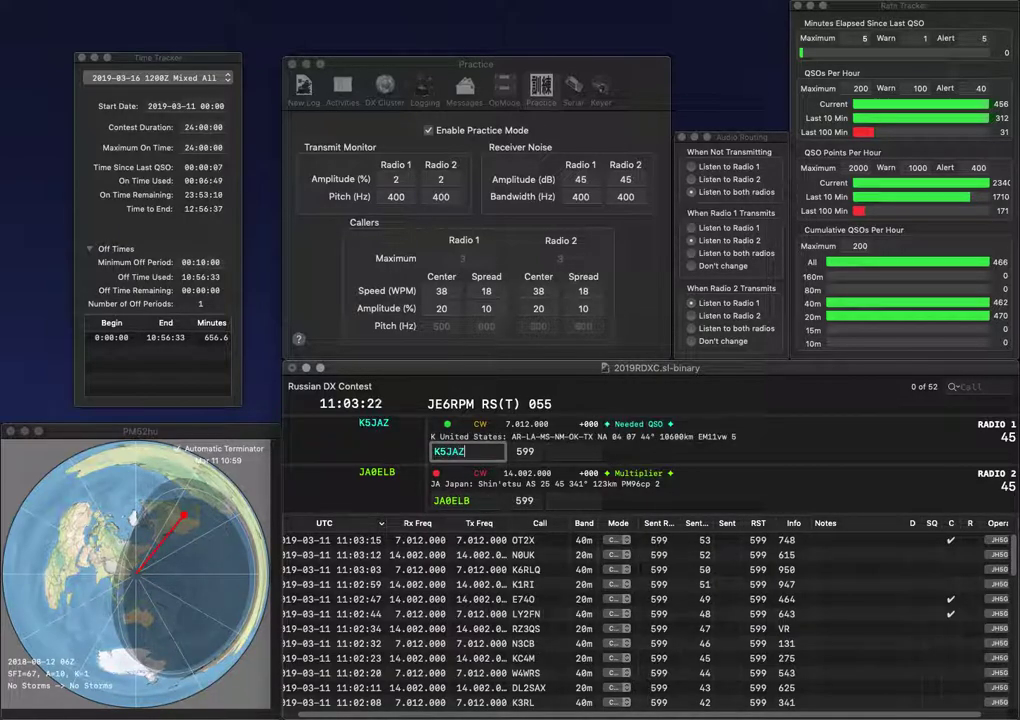
pyautogui.press('space')
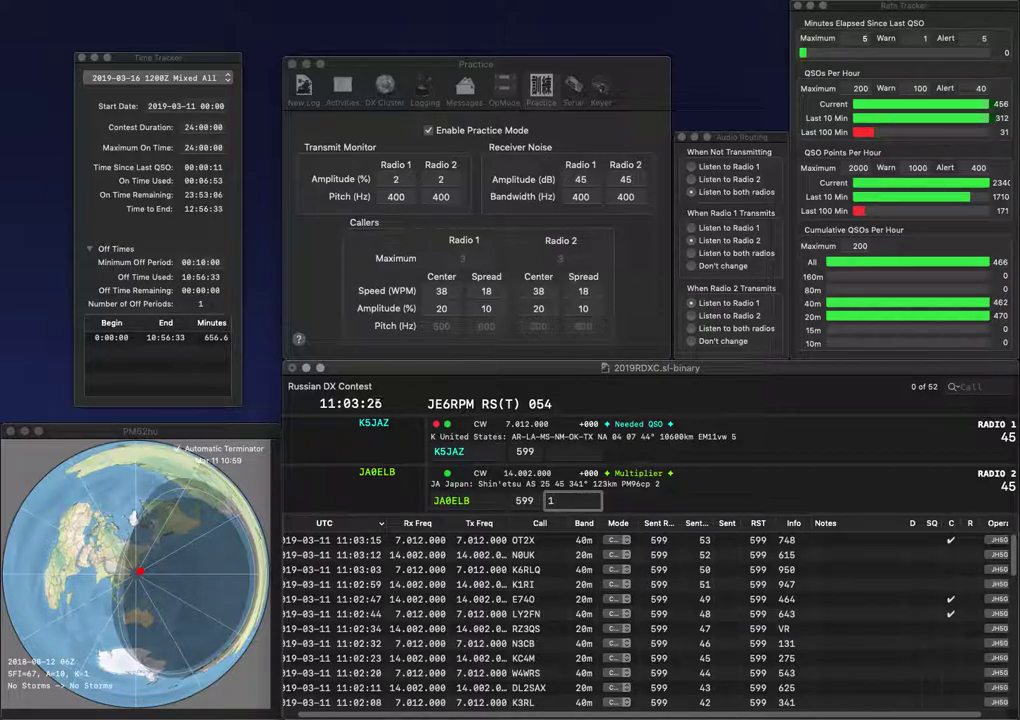
pyautogui.press('Return')
pyautogui.write('508')
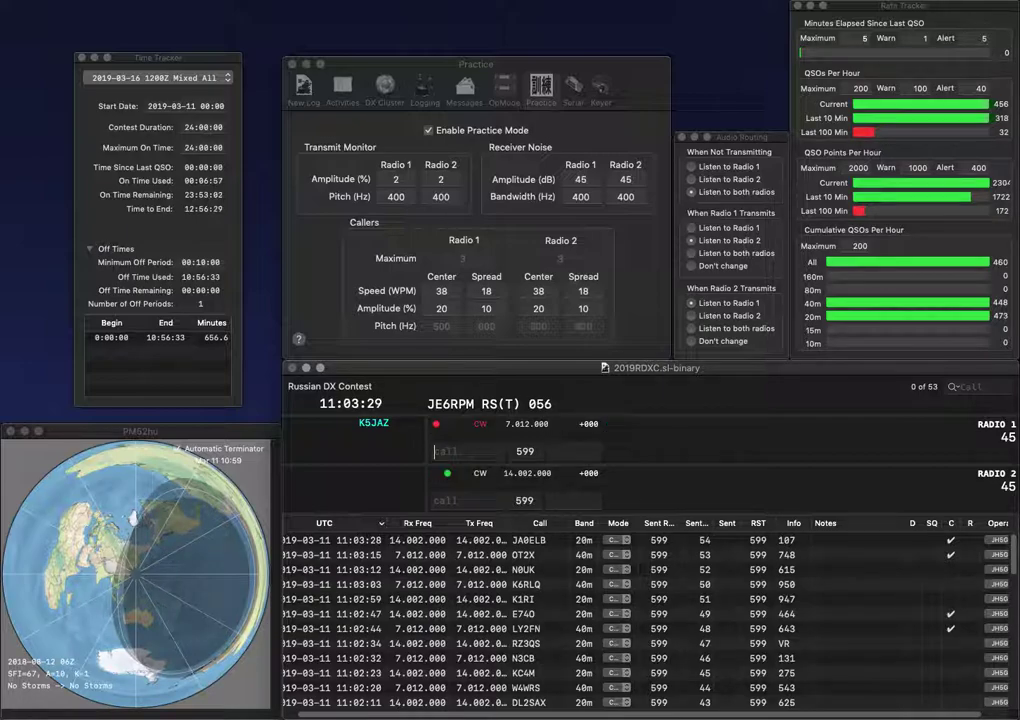
pyautogui.press('Return')
# Step: Answer D41CV on Radio 2 and the partial call 4X on Radio 1, logging D41CV with received exchange 364
pyautogui.write('D41CV')
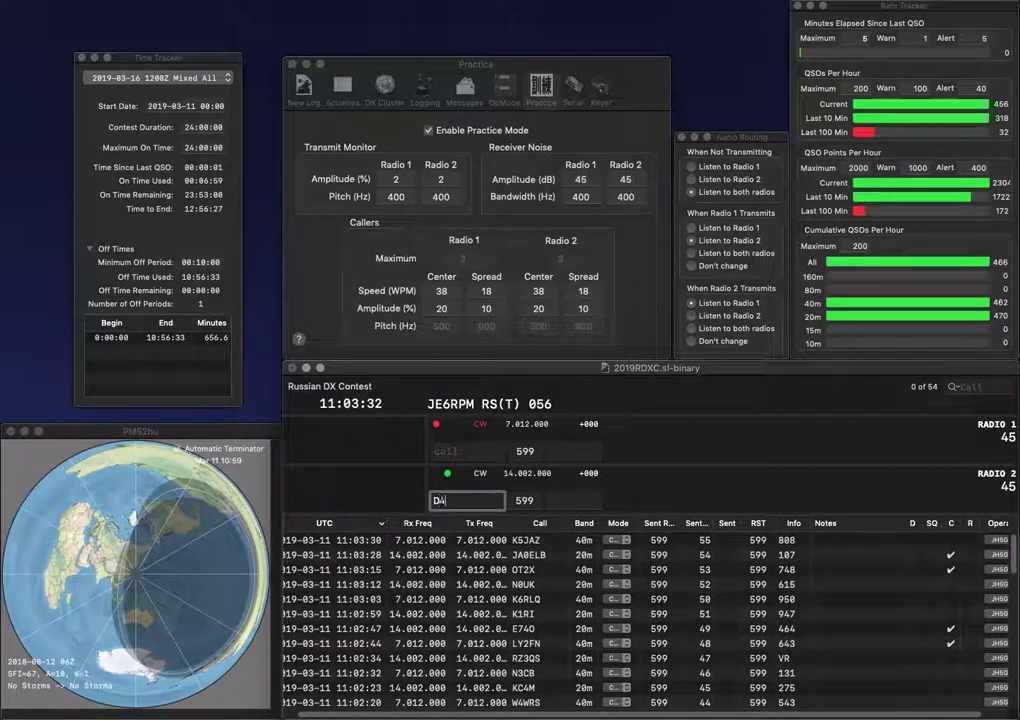
pyautogui.press('Return')
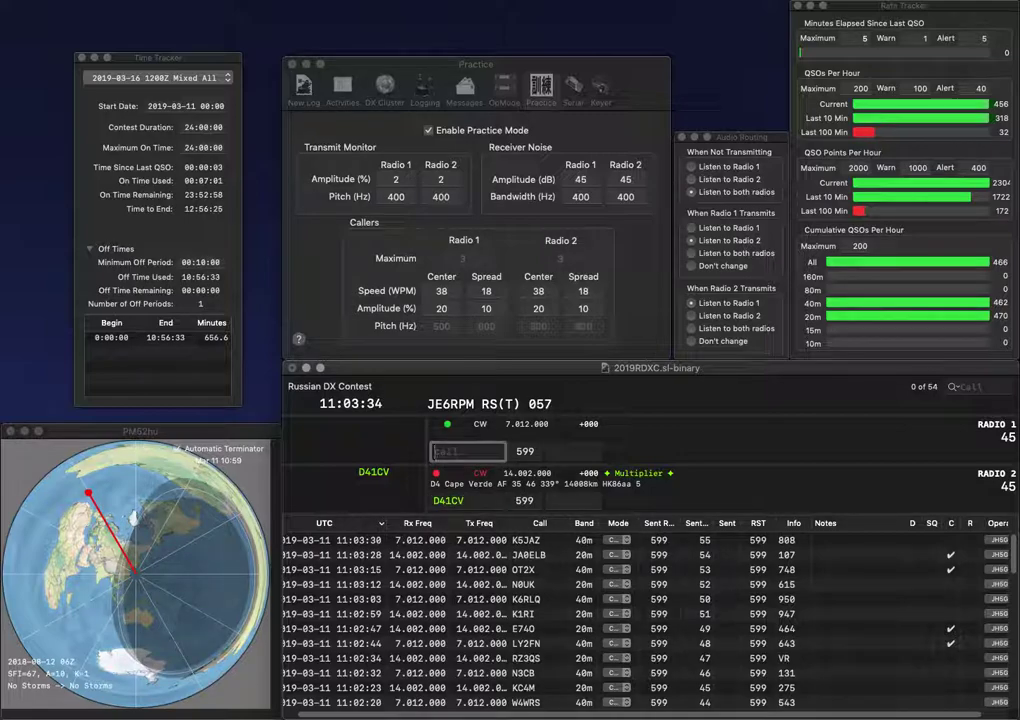
pyautogui.write('4X')
pyautogui.press('Return')
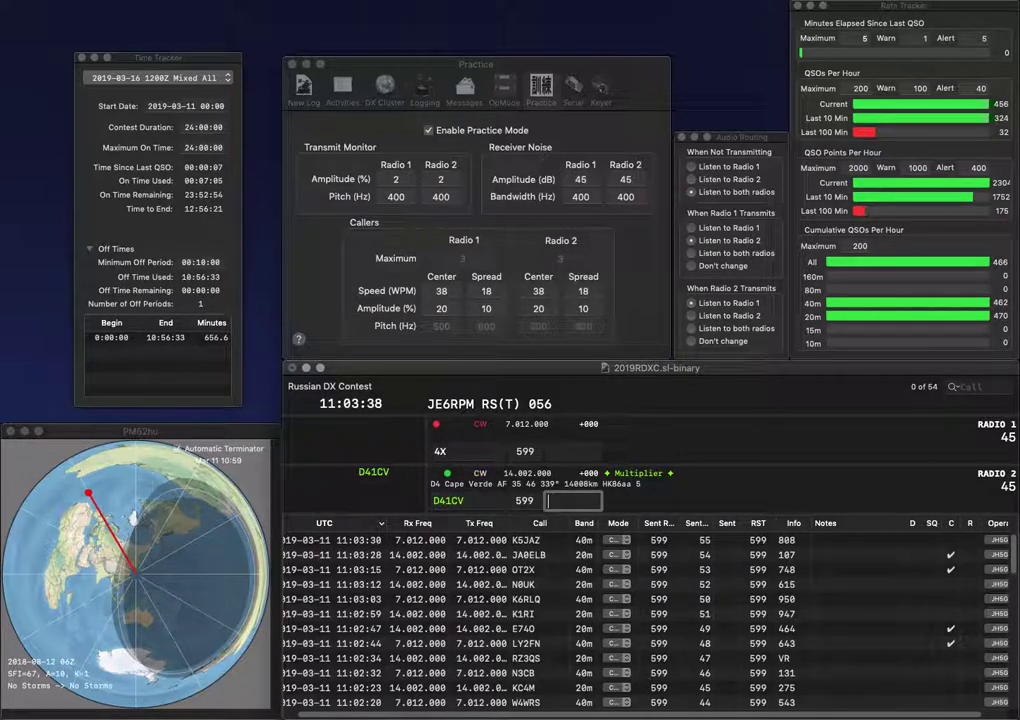
pyautogui.write('364')
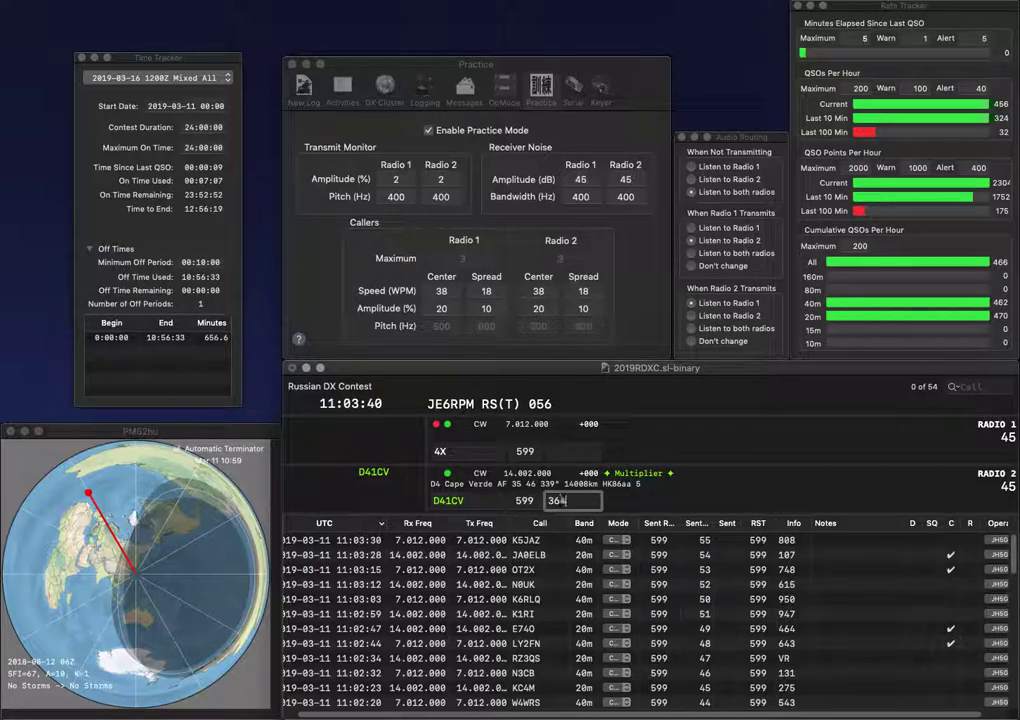
pyautogui.press('Return')
pyautogui.write('NP')
pyautogui.press('Return')
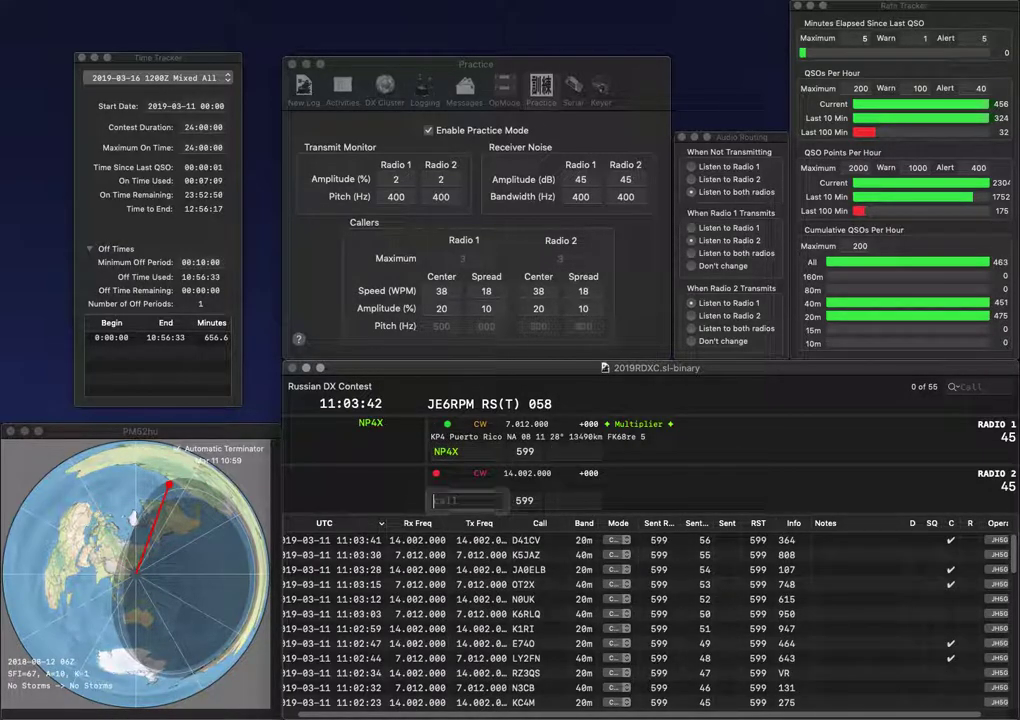
pyautogui.write('JI7UUO')
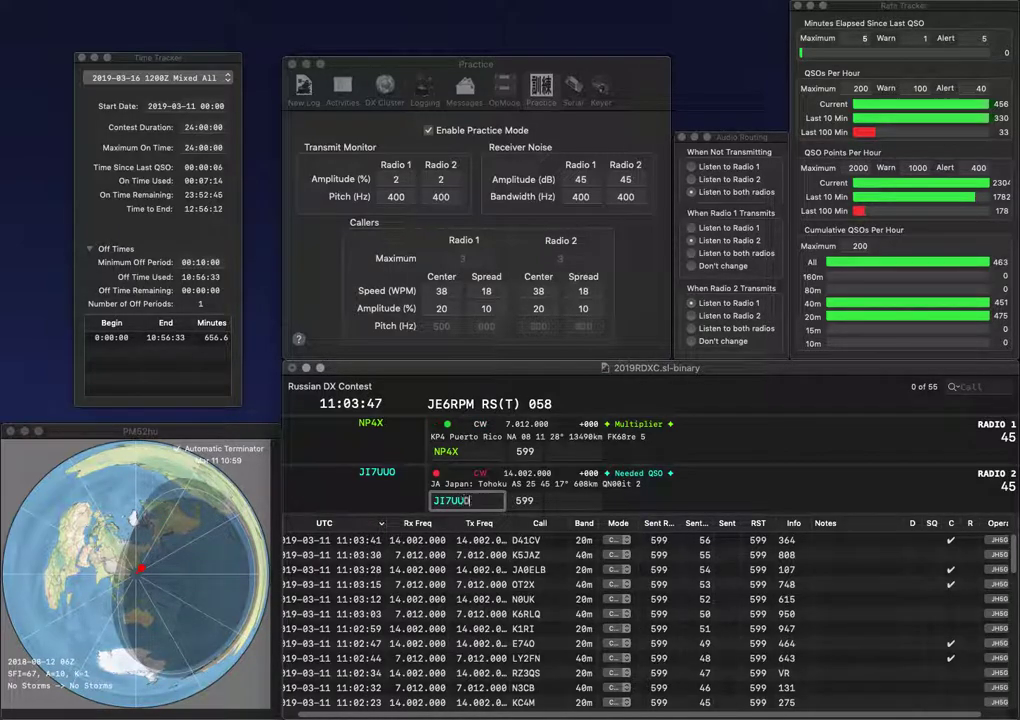
pyautogui.press('Return')
pyautogui.press('Tab')
pyautogui.write('95')
pyautogui.press('Return')
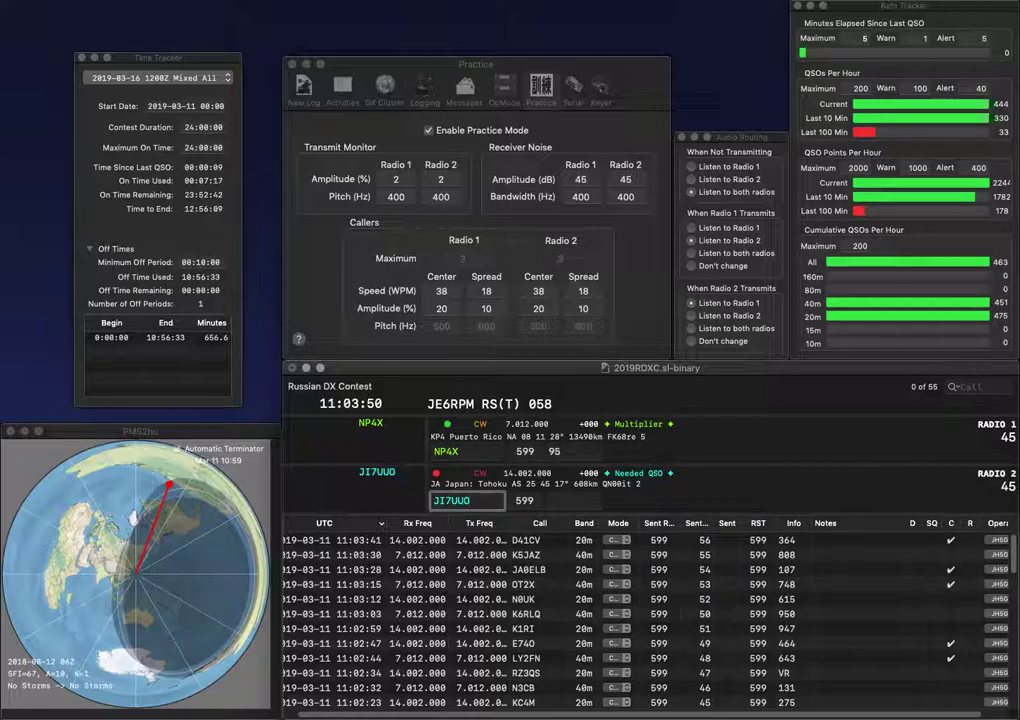
pyautogui.press('Return')
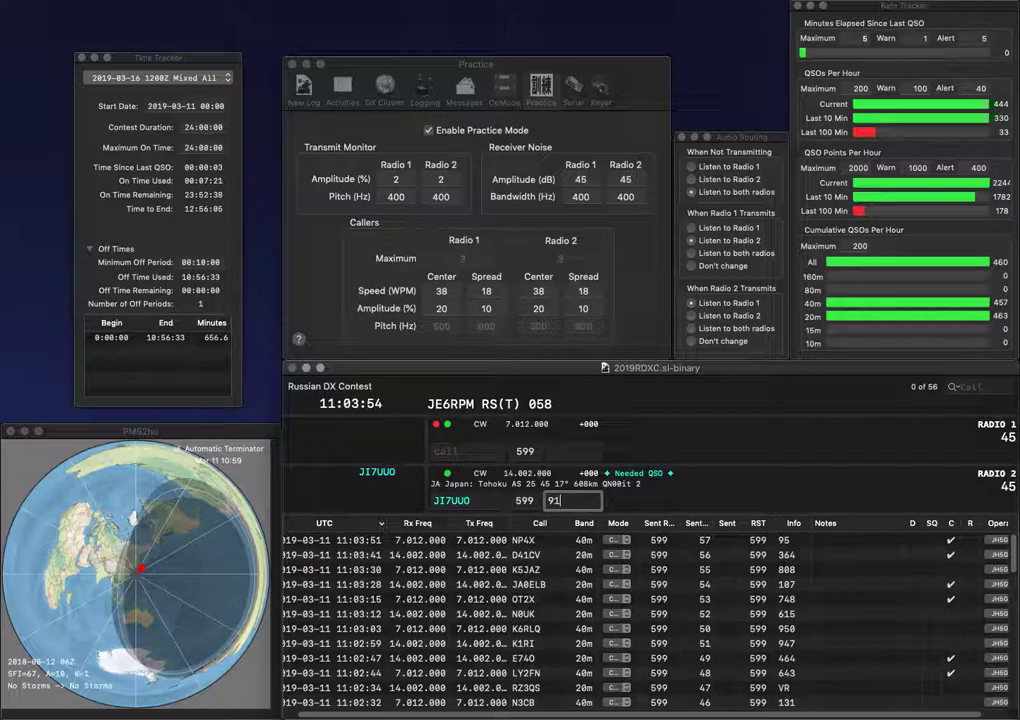
pyautogui.press('Return')
pyautogui.write('AGR')
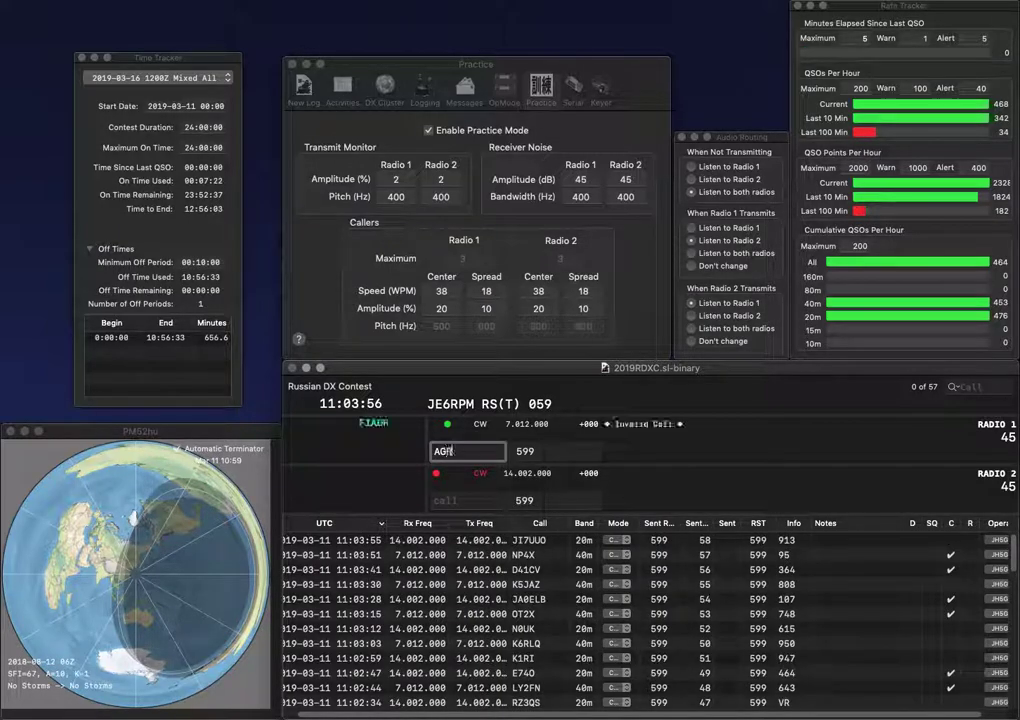
pyautogui.press('Home')
pyautogui.write('F1')
pyautogui.press('Return')
pyautogui.write('D')
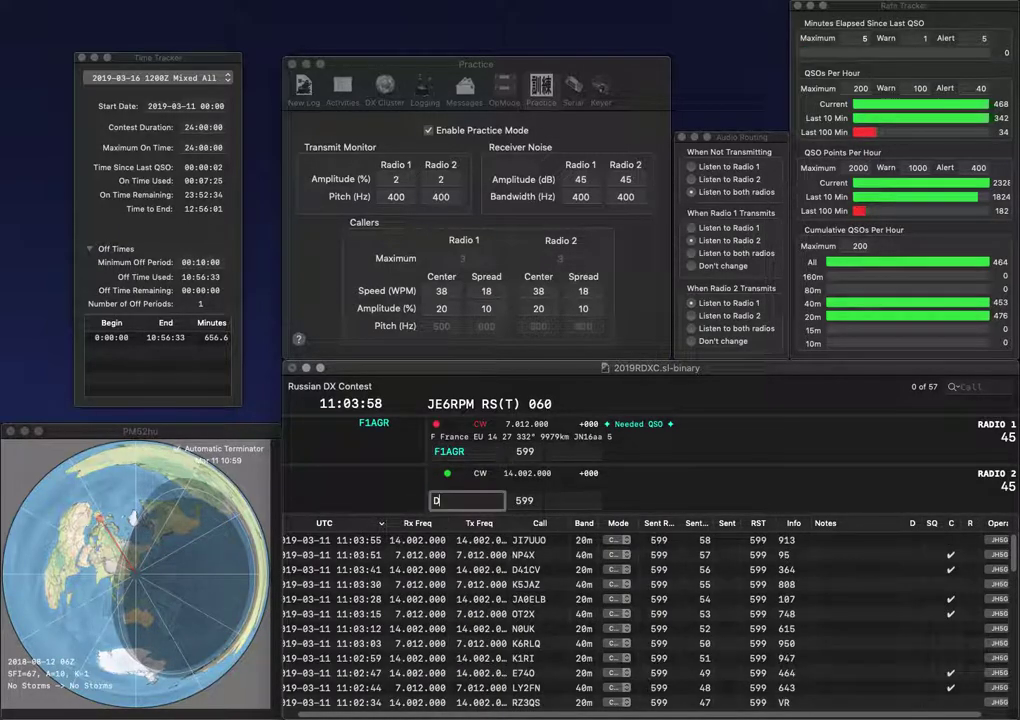
pyautogui.write('K6JG')
pyautogui.press('Return')
pyautogui.press('Return')
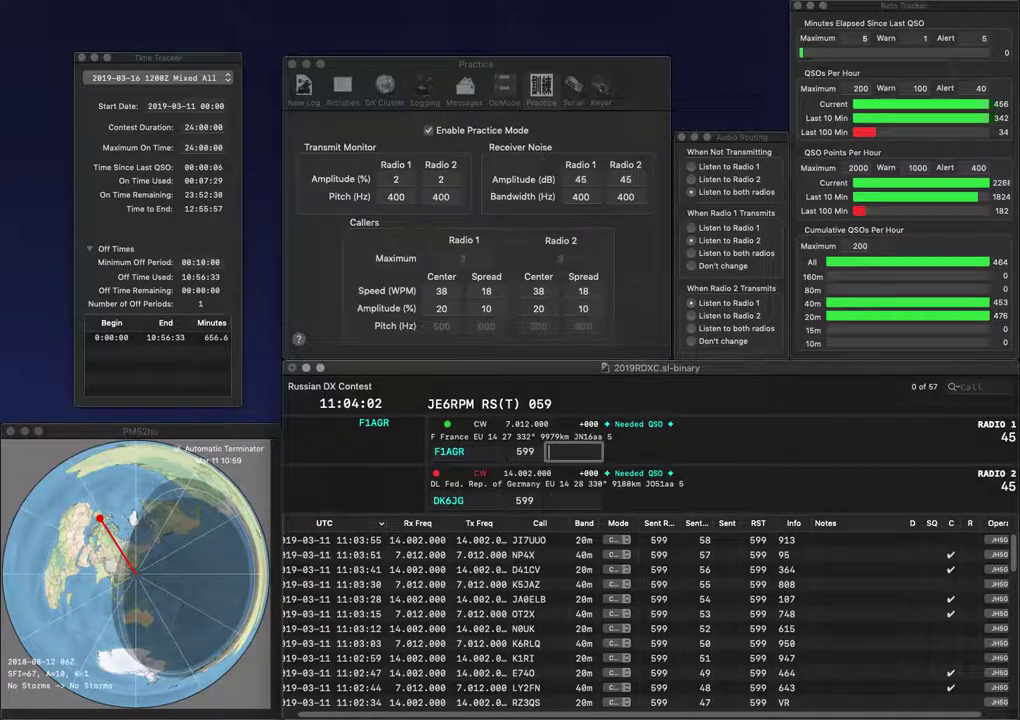
# Step: Log F1AGR on Radio 1 with received exchange 999 and correct the Radio 2 call to DB6JG
pyautogui.write('99')
pyautogui.press('Return')
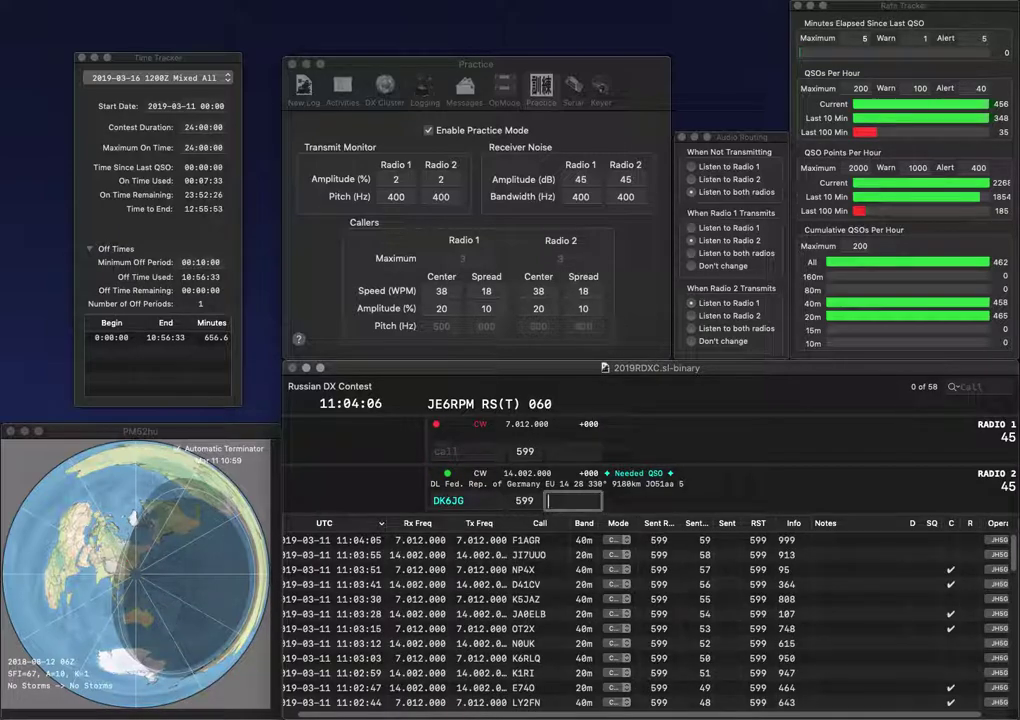
pyautogui.press('Tab')
pyautogui.press('Left')
pyautogui.press('Left')
pyautogui.press('Left')
pyautogui.press('BackSpace')
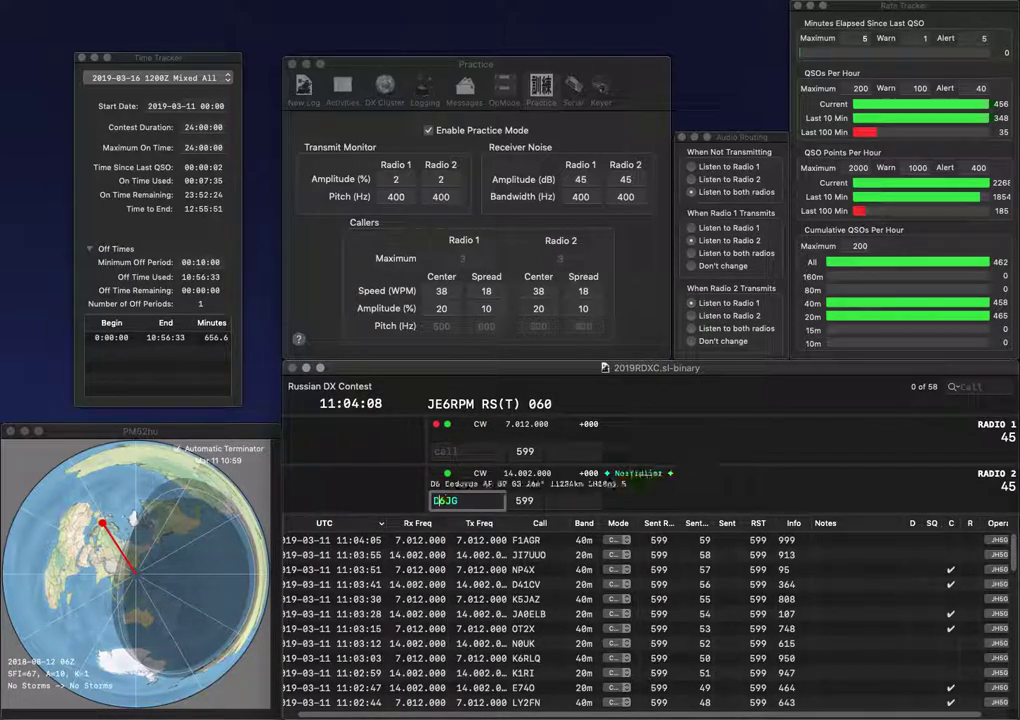
pyautogui.write('B')
pyautogui.press('Return')
# Step: Enter XE on Radio 1, complete it as K1XE and answer the station
pyautogui.write('XE')
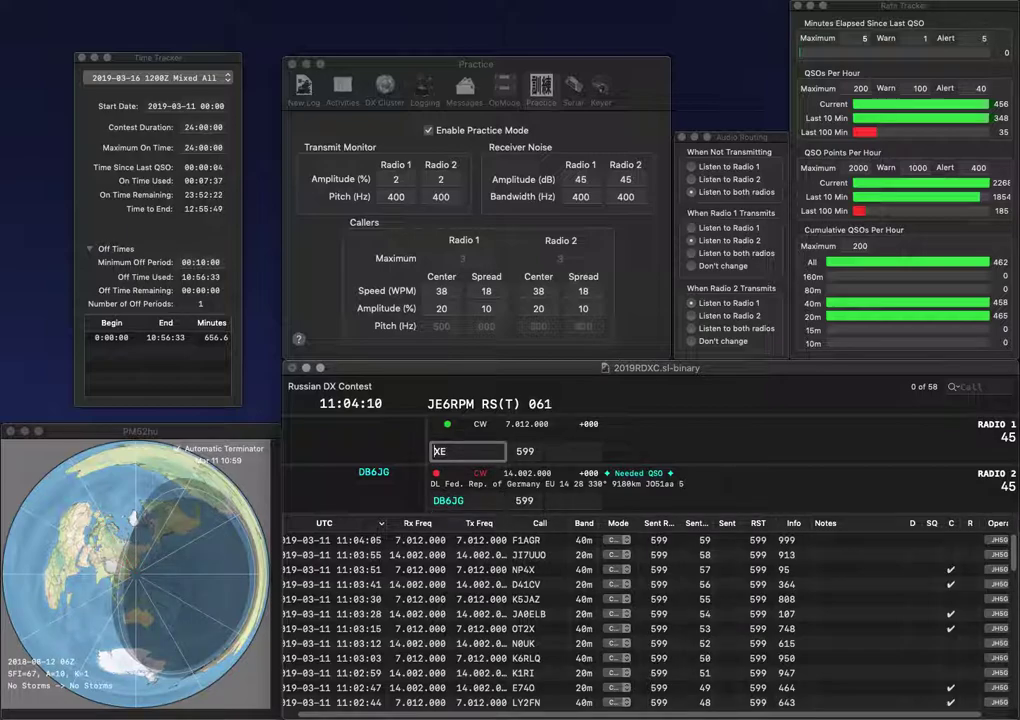
pyautogui.write('1')
pyautogui.write('K')
pyautogui.press('Return')
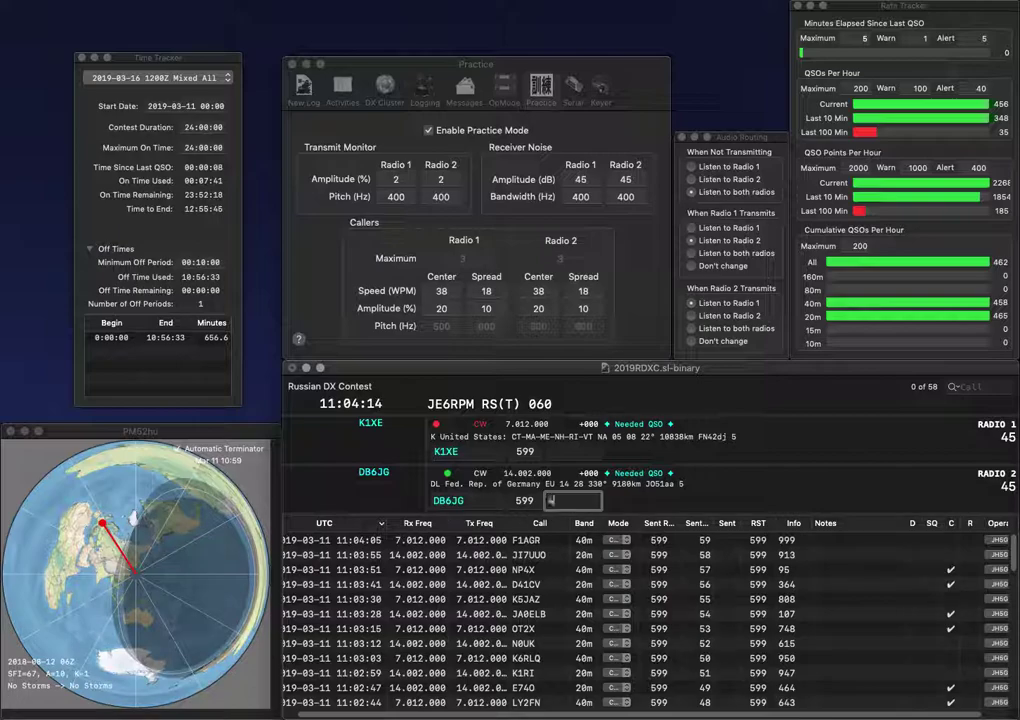
# Step: Log DB6JG on Radio 2 with received exchange 454 and K1XE on Radio 1 with 946
pyautogui.press('Return')
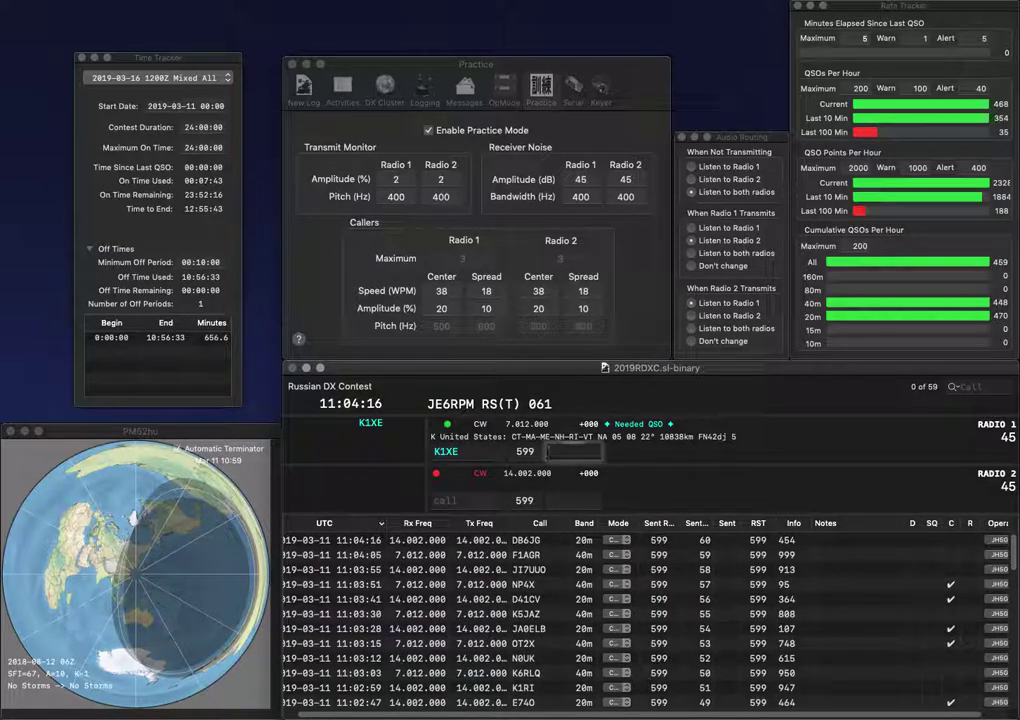
pyautogui.write('946')
pyautogui.press('Return')
pyautogui.write('BD')
pyautogui.press('Return')
pyautogui.write('N6C')
pyautogui.press('BackSpace')
pyautogui.write('YJ')
pyautogui.press('Return')
# Step: Complete the Radio 2 call as VP6BD and answer the station
pyautogui.write('P6')
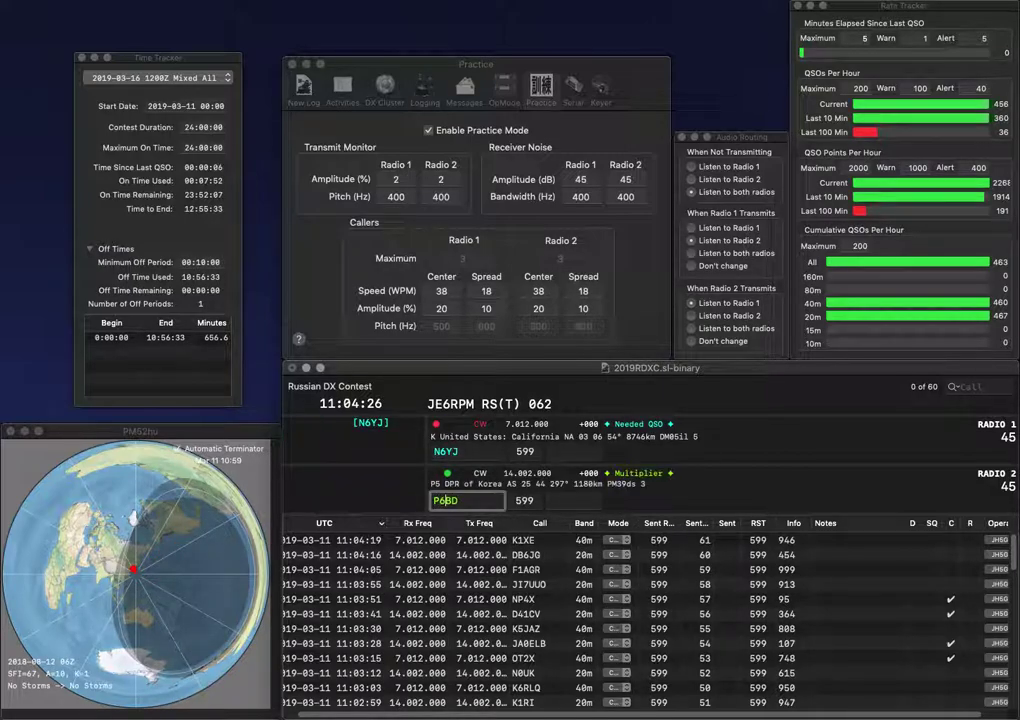
pyautogui.press('Left')
pyautogui.press('Left')
pyautogui.write('V')
pyautogui.press('Return')
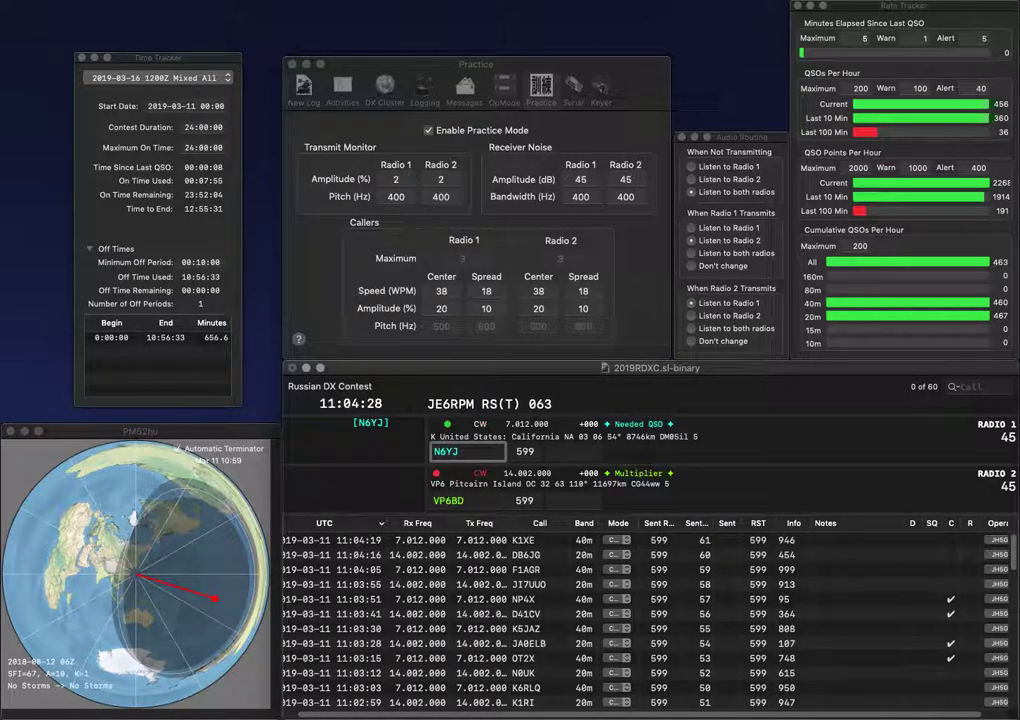
pyautogui.press('Tab')
pyautogui.write('494')
pyautogui.press('Return')
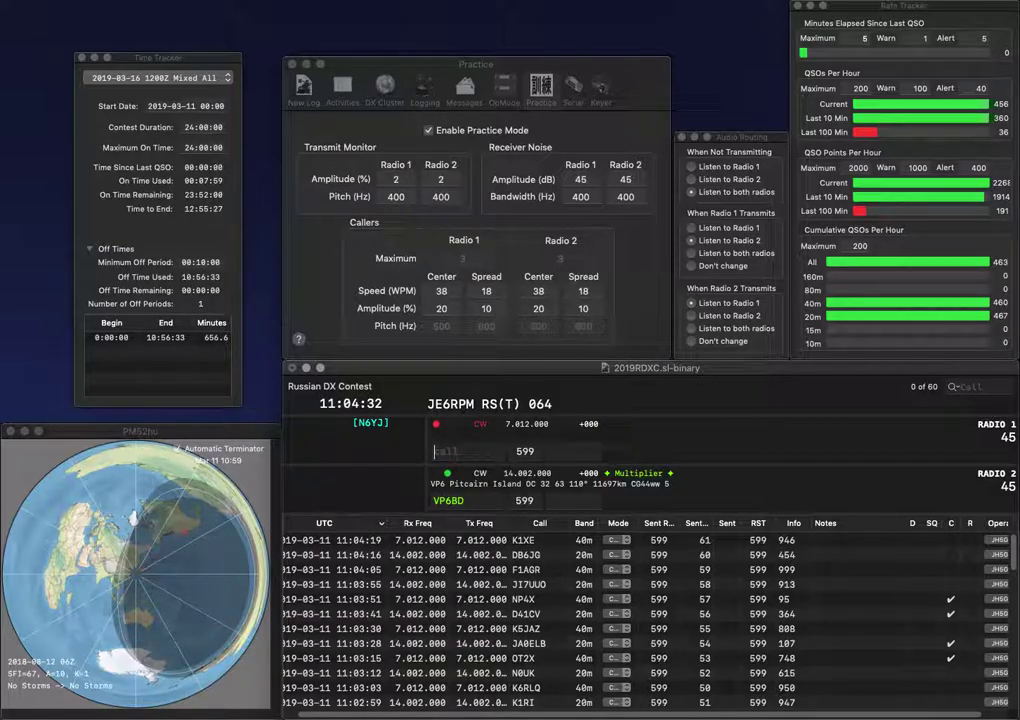
pyautogui.press('Left')
pyautogui.press('BackSpace')
pyautogui.press('Return')
pyautogui.write('KW4J')
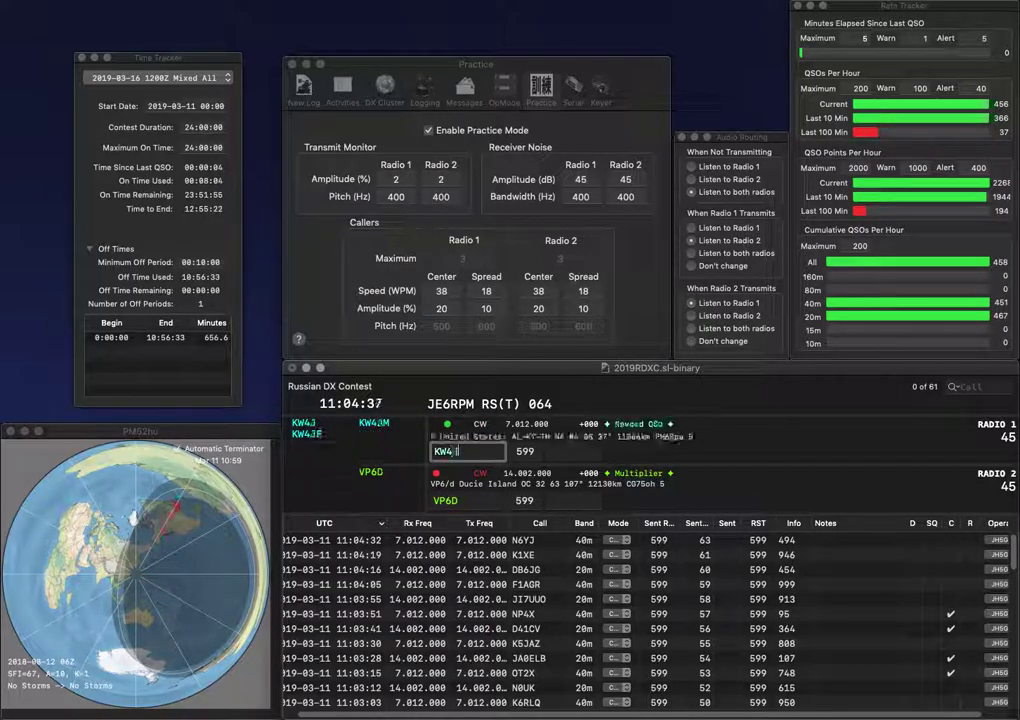
pyautogui.press('Return')
pyautogui.press('Tab')
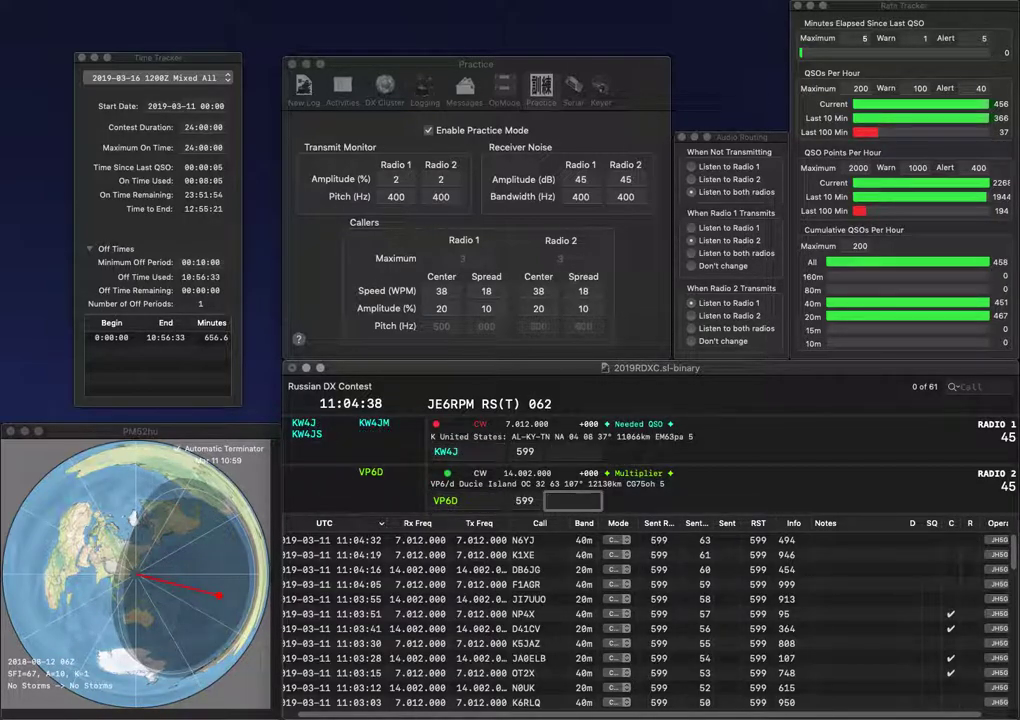
pyautogui.write('59')
pyautogui.press('Return')
# Step: Log KW4J on Radio 1 with received exchange 615 and send the partial call 1CXI on Radio 2
pyautogui.write('615')
pyautogui.press('Return')
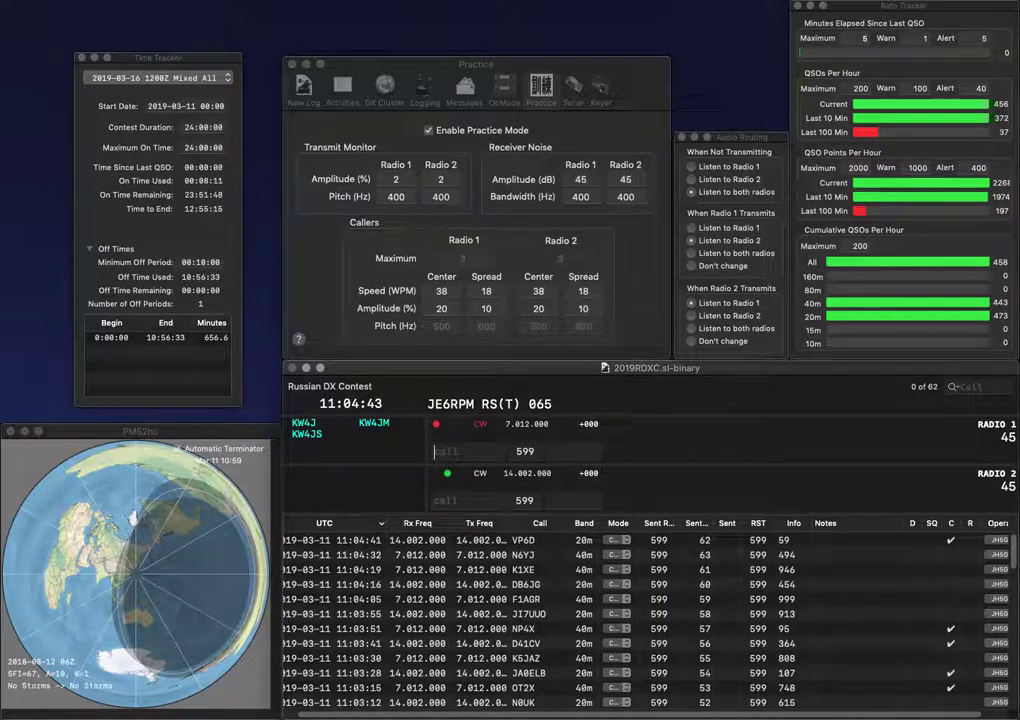
pyautogui.write('1CXI')
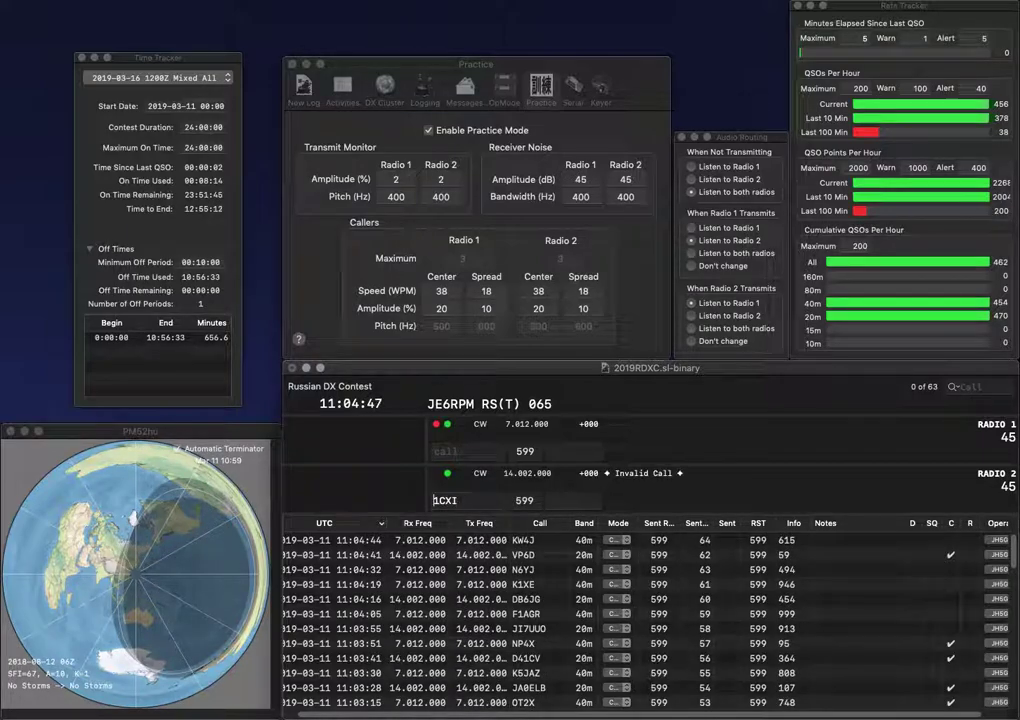
pyautogui.press('Return')
pyautogui.write('DL6MWG')
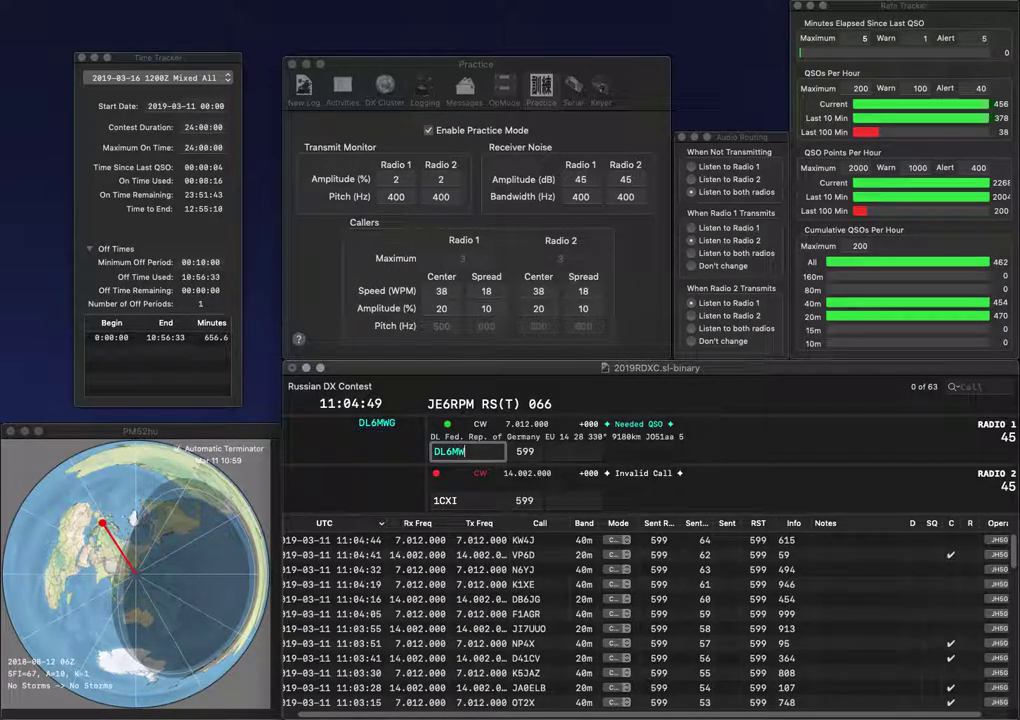
pyautogui.press('`')
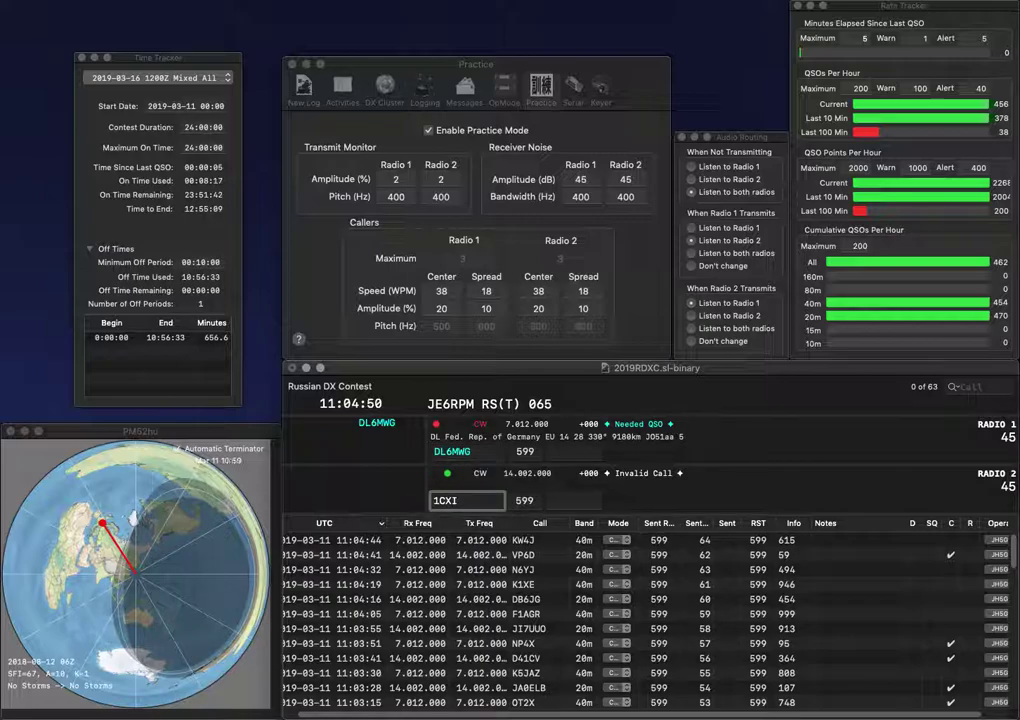
pyautogui.write('SV')
pyautogui.press('Return')
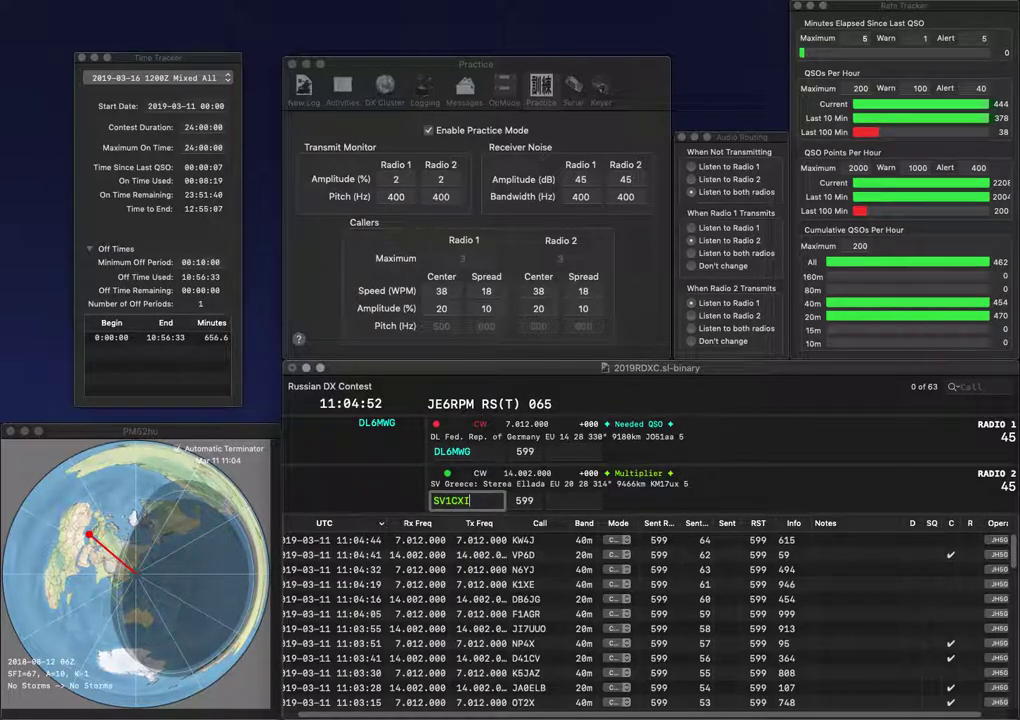
pyautogui.press('Return')
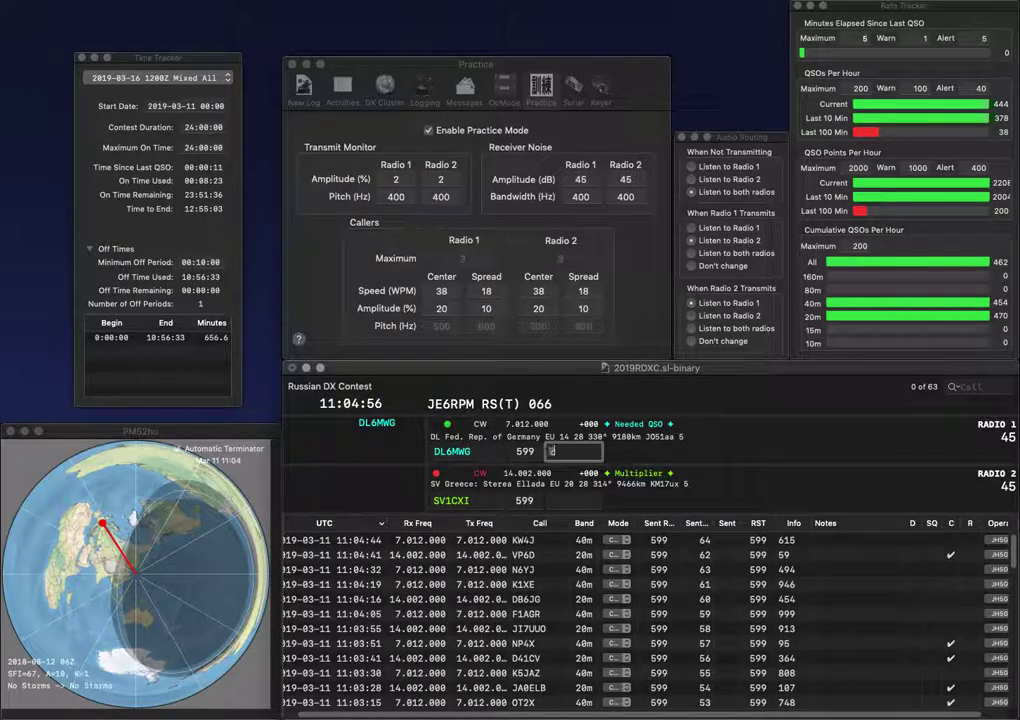
# Step: Log DL6MWG on Radio 1 with received exchange 29 and correct the Radio 2 call to SV2CXI
pyautogui.press('Return')
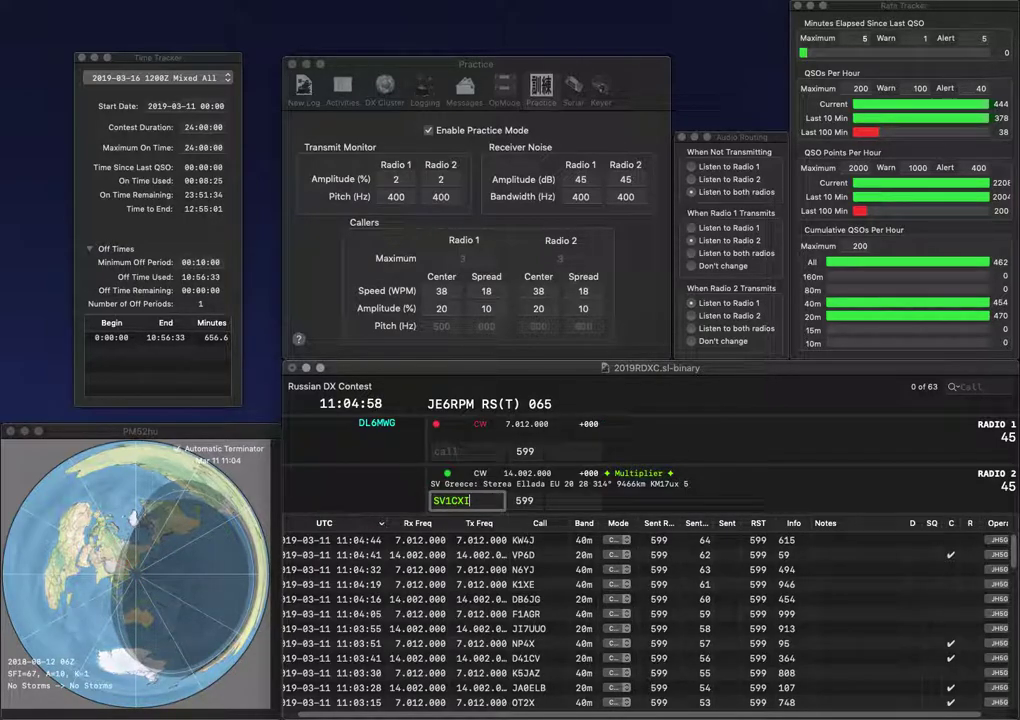
pyautogui.press('BackSpace')
pyautogui.write('2')
pyautogui.press('Return')
pyautogui.write('5XX')
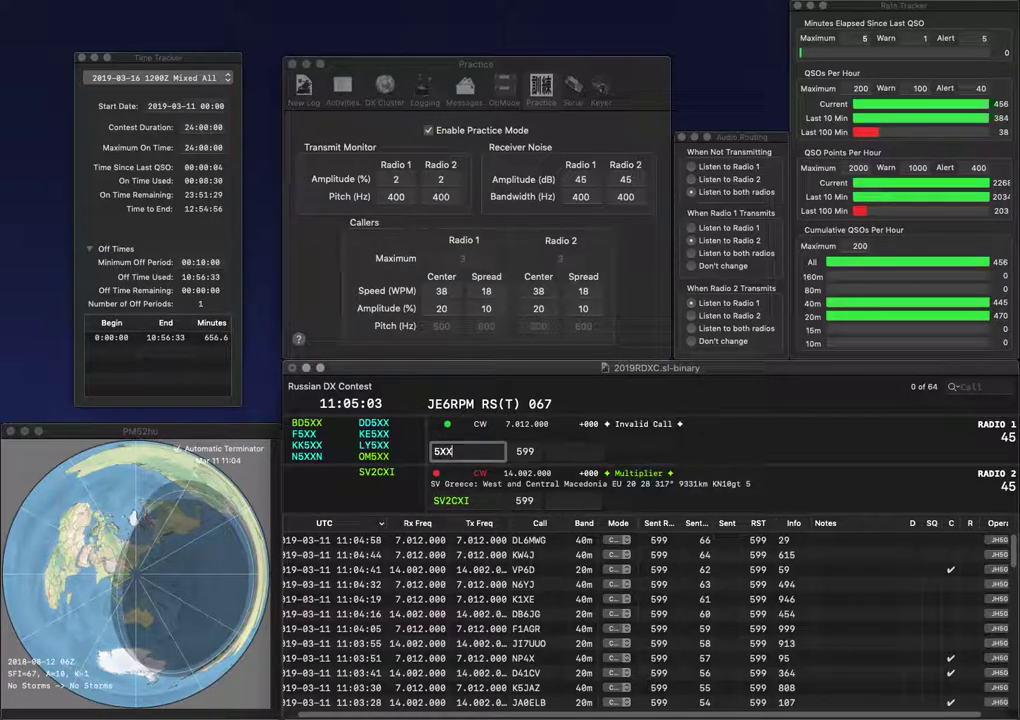
pyautogui.press('Return')
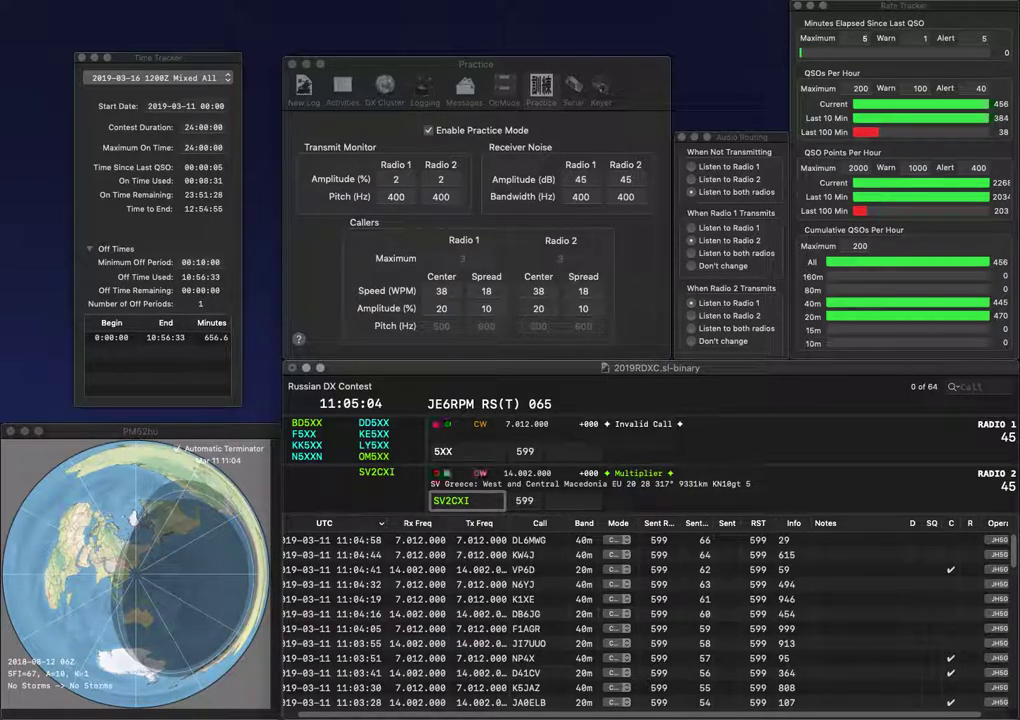
pyautogui.press('Return')
pyautogui.write('3')
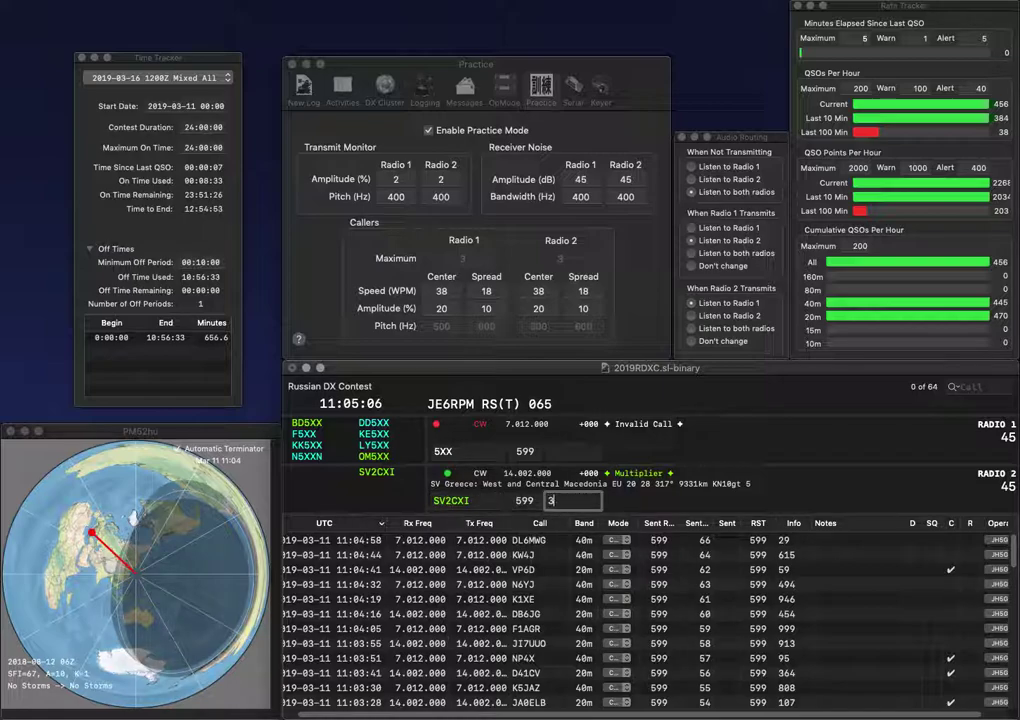
pyautogui.write('9')
pyautogui.press('Return')
pyautogui.write('5XX')
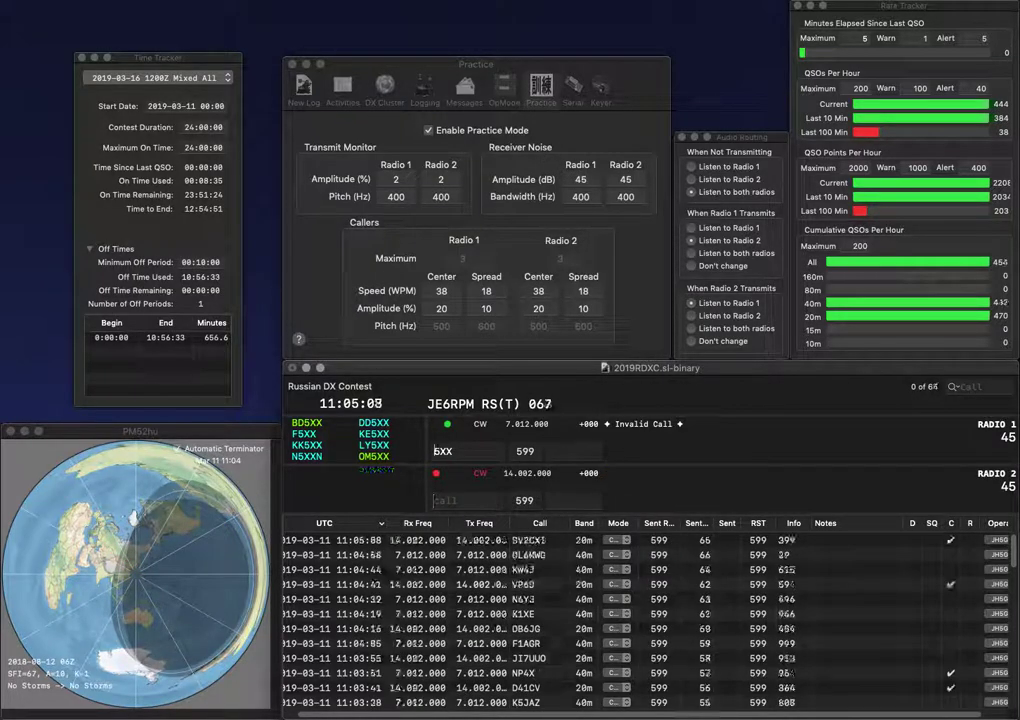
pyautogui.write('KK')
pyautogui.press('Return')
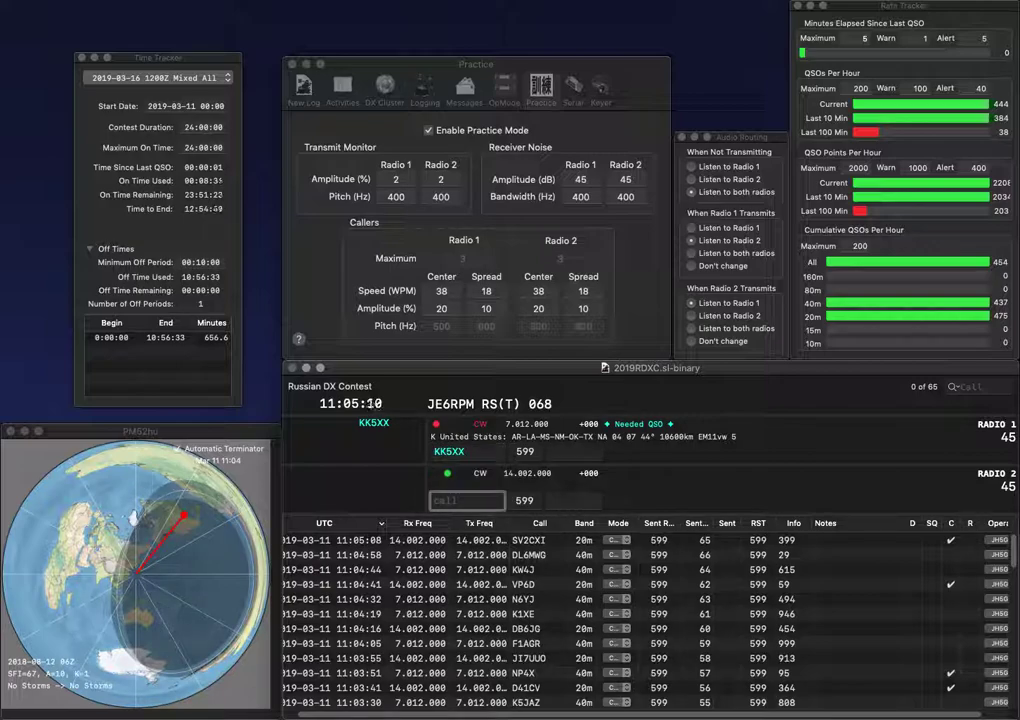
pyautogui.write('W2JDB')
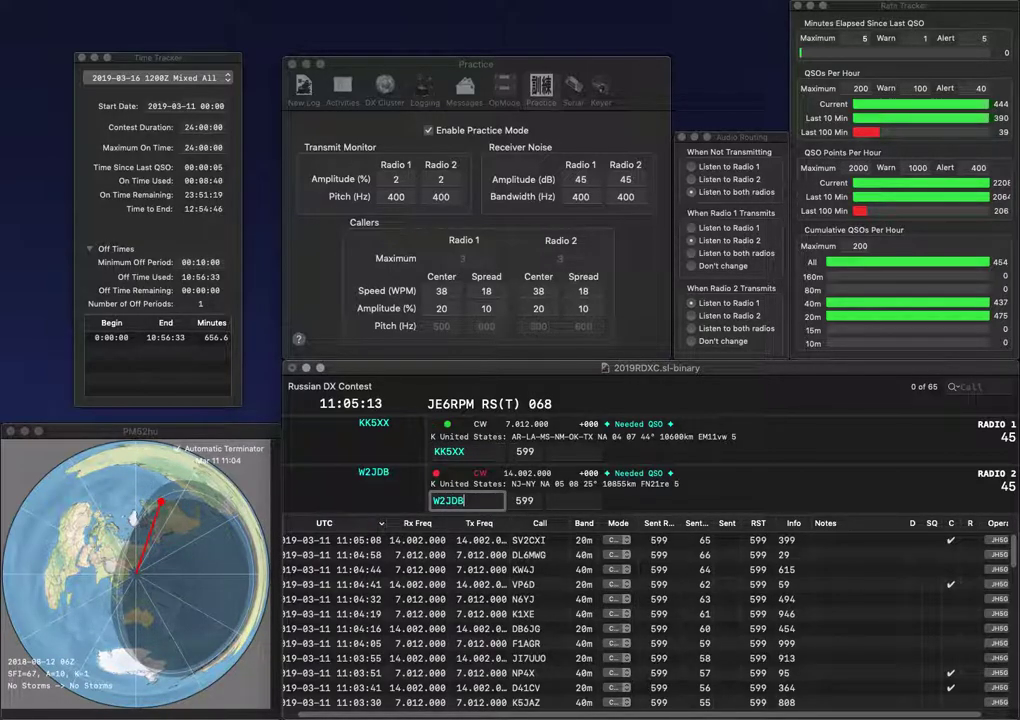
pyautogui.press('Return')
pyautogui.press('space')
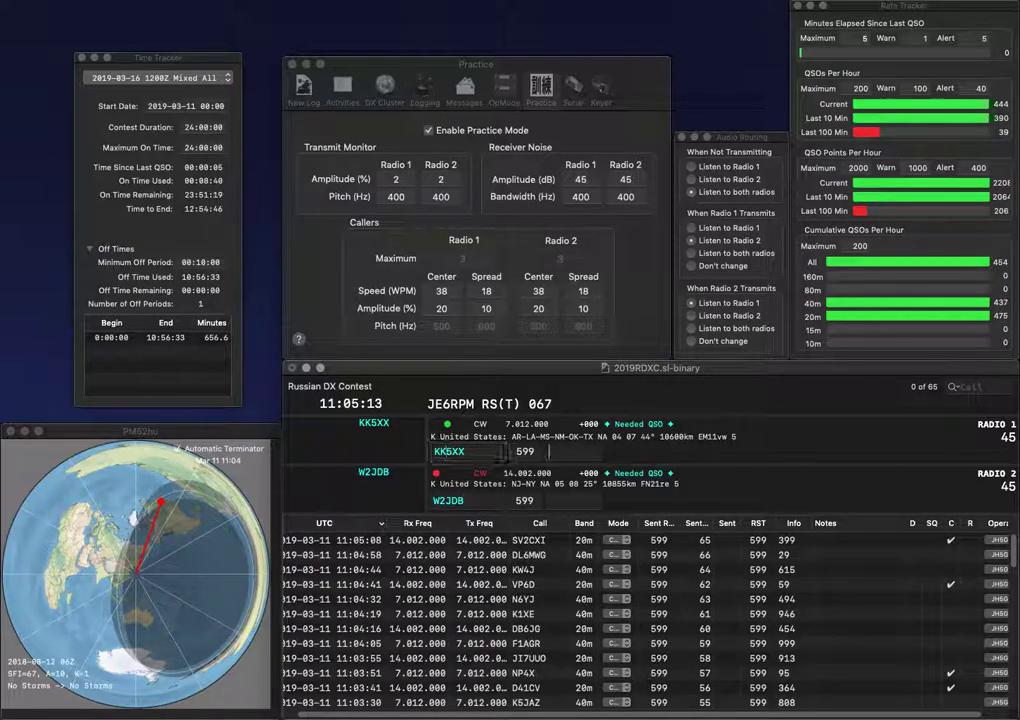
pyautogui.write('4')
pyautogui.write('03')
pyautogui.press('Return')
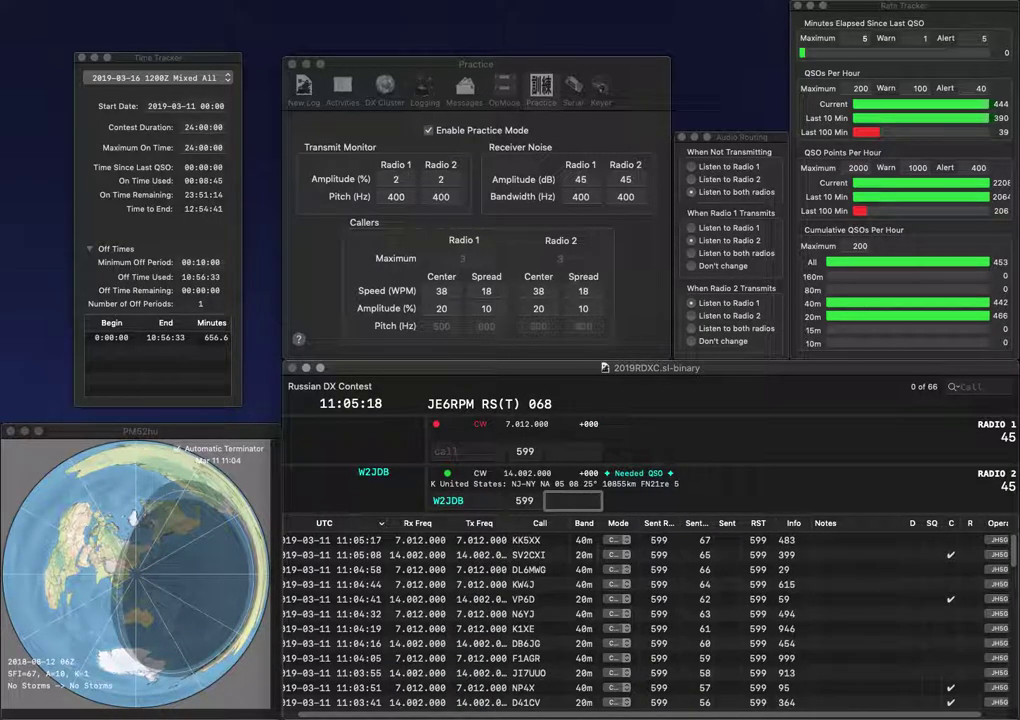
pyautogui.write('390')
pyautogui.press('Return')
# Step: Send the partial calls STS on Radio 1 and KYB on Radio 2
pyautogui.write('STT')
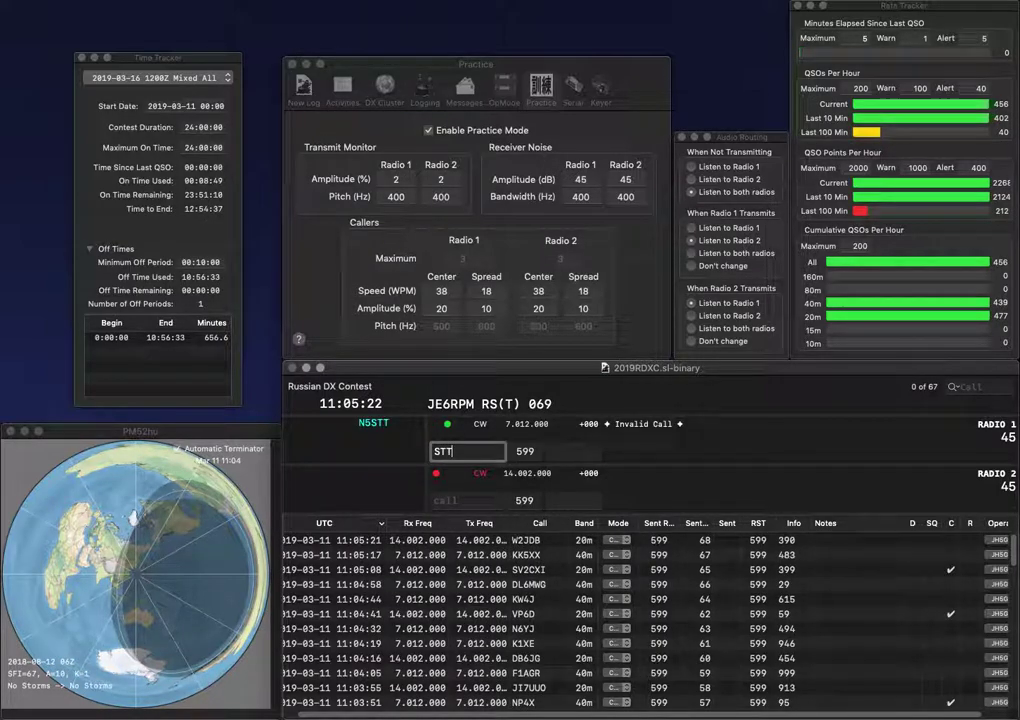
pyautogui.press('BackSpace')
pyautogui.write('S')
pyautogui.press('Return')
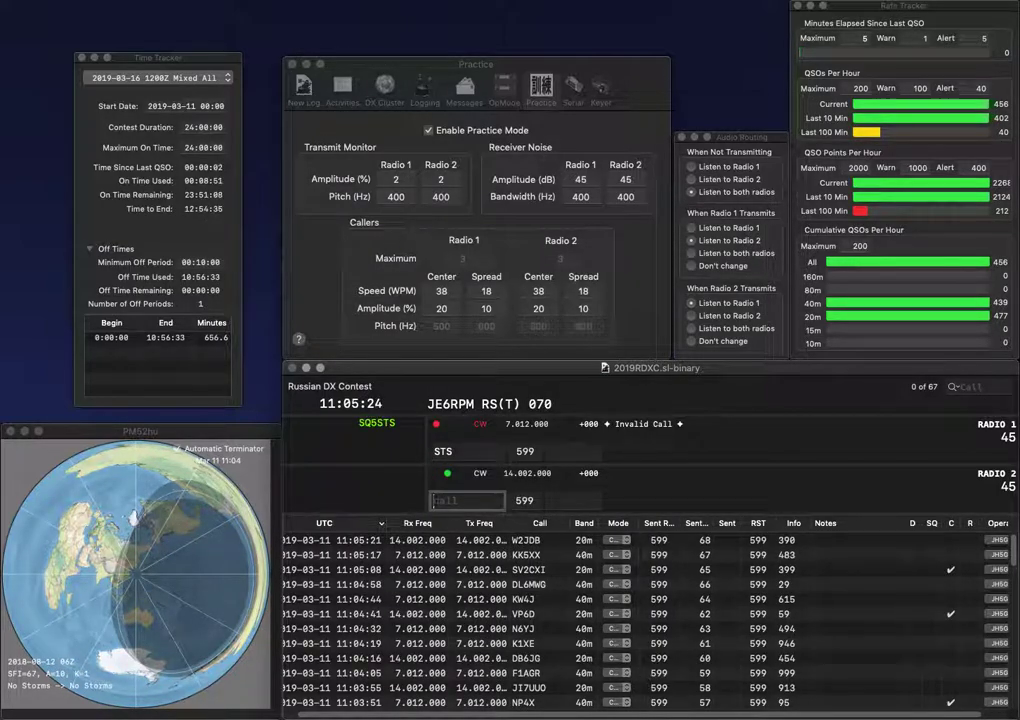
pyautogui.write('KYB')
pyautogui.press('Return')
# Step: Complete the calls as F6STS on Radio 1 and HA4KYB on Radio 2 and answer both stations
pyautogui.write('F6')
pyautogui.press('Return')
pyautogui.write('HA4')
pyautogui.press('Return')
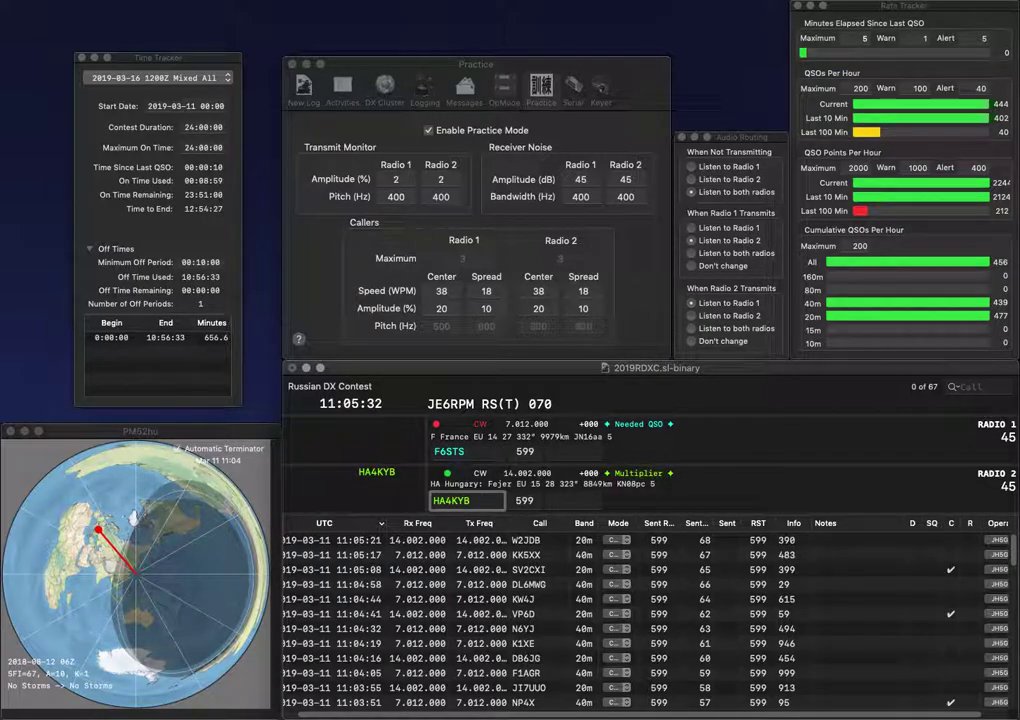
pyautogui.press('Right')
pyautogui.press('BackSpace')
pyautogui.write('H')
pyautogui.press('Return')
pyautogui.press('Return')
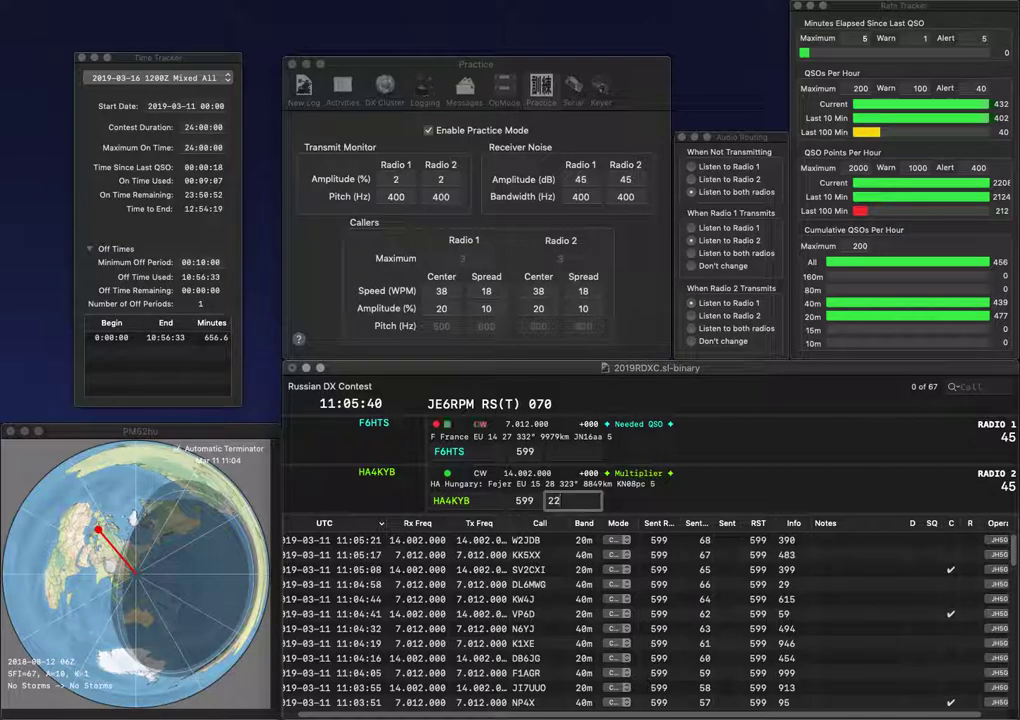
# Step: Log HA4KYB on Radio 2 with received exchange 229 and F6HTS on Radio 1 with 284
pyautogui.write('9')
pyautogui.press('Return')
pyautogui.write('2')
pyautogui.press('Return')
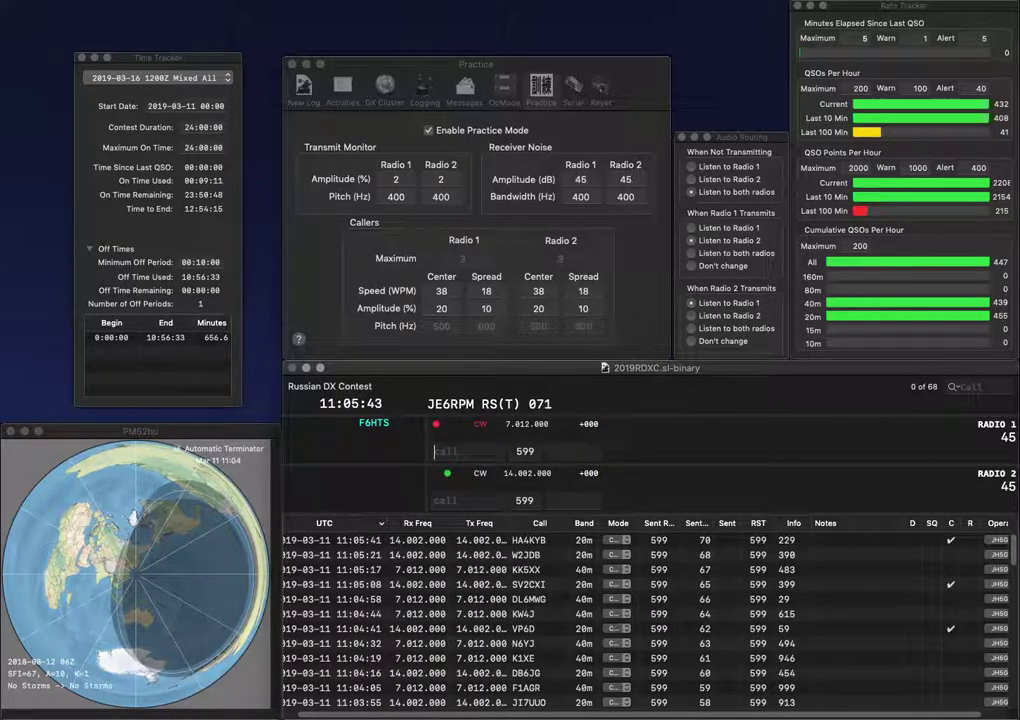
# Step: Answer ON6SX on Radio 2 and K3LKS on Radio 1
pyautogui.write('ON6SX')
pyautogui.press('Return')
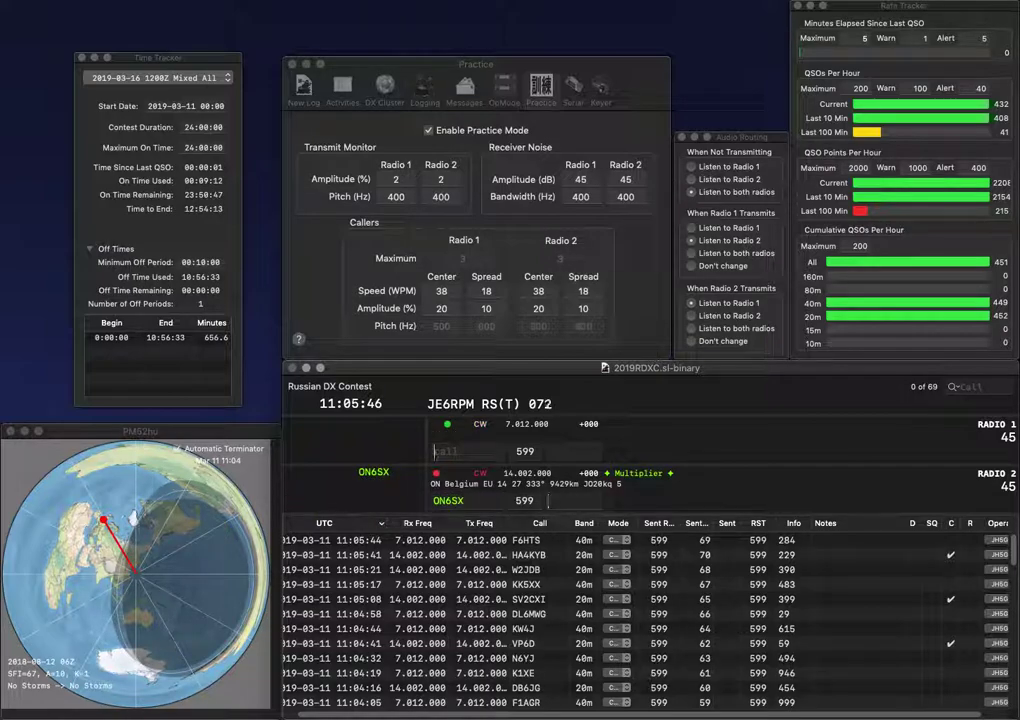
pyautogui.write('K3LKS')
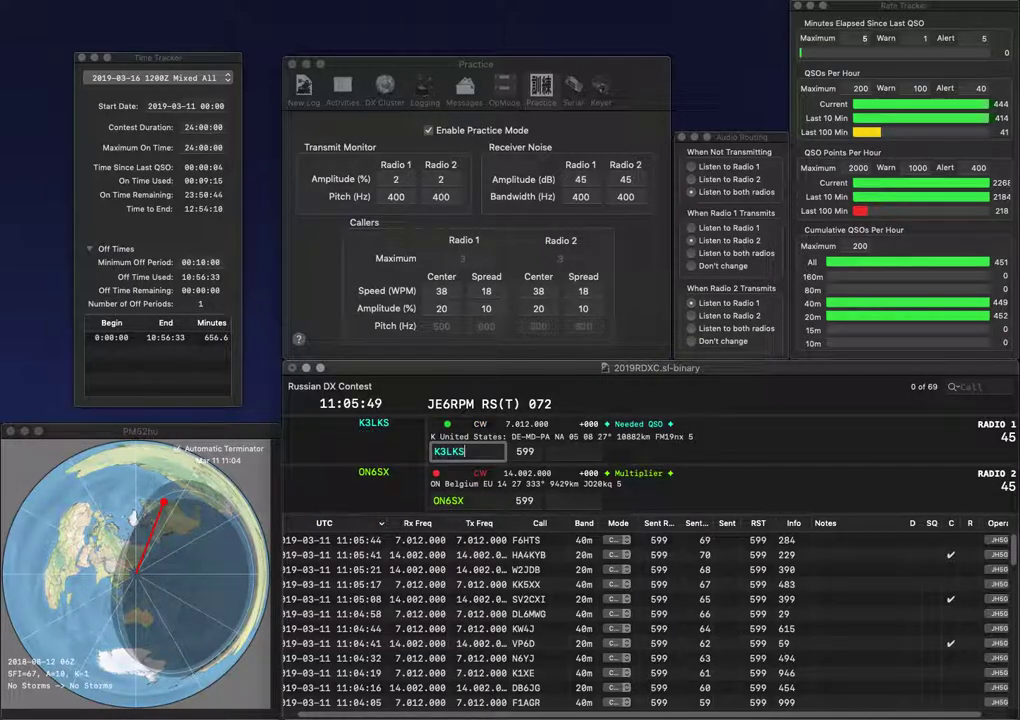
pyautogui.press('Return')
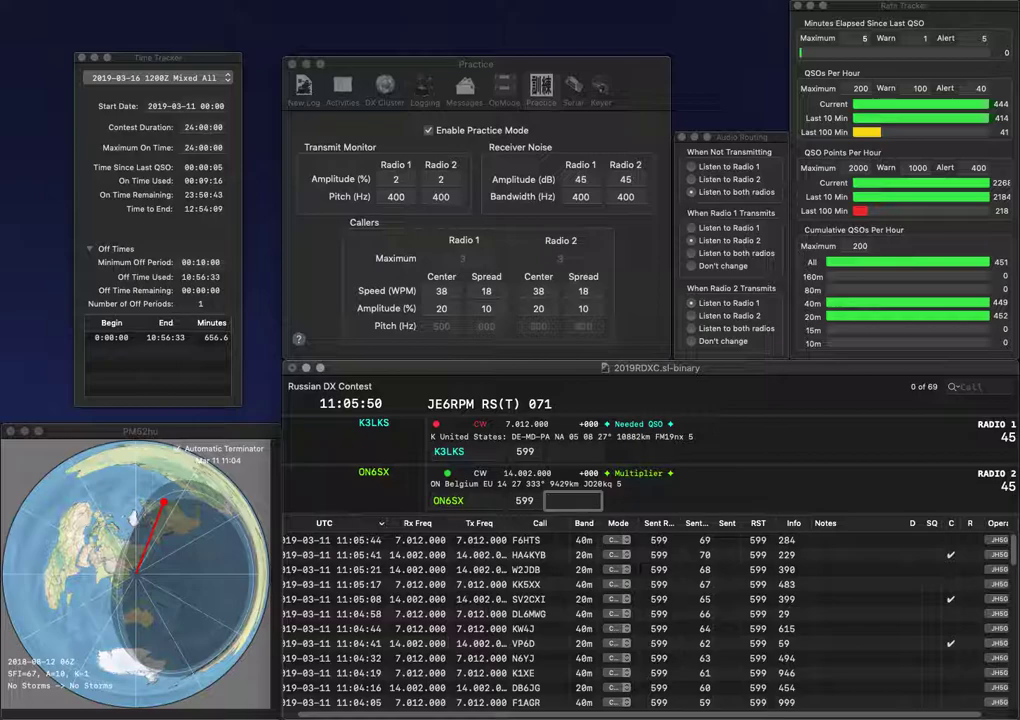
pyautogui.write('55')
pyautogui.press('Return')
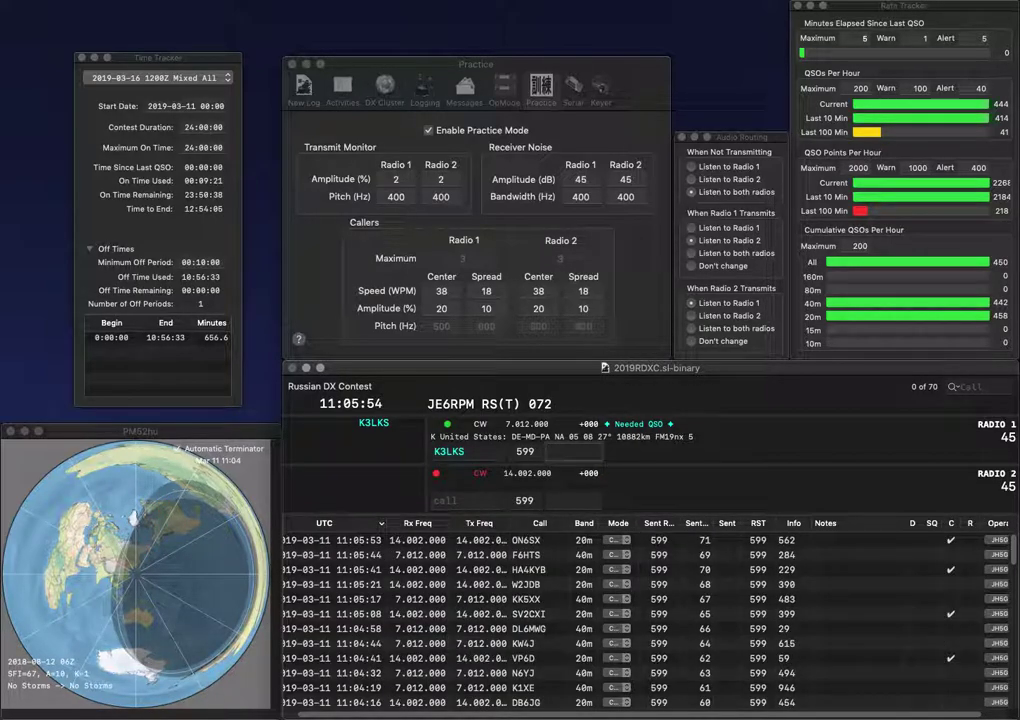
pyautogui.write('335')
pyautogui.press('Return')
# Step: Enter NX on Radio 2, complete it as W4NX and answer the station
pyautogui.write('NX')
pyautogui.press('Left')
pyautogui.press('Left')
pyautogui.write('W4')
pyautogui.press('Return')
# Step: Enter the call PD1B on Radio 1 and answer the station
pyautogui.write('W')
pyautogui.press('BackSpace')
pyautogui.write('PD1D')
pyautogui.press('BackSpace')
pyautogui.write('B')
pyautogui.press('Return')
pyautogui.write('1')
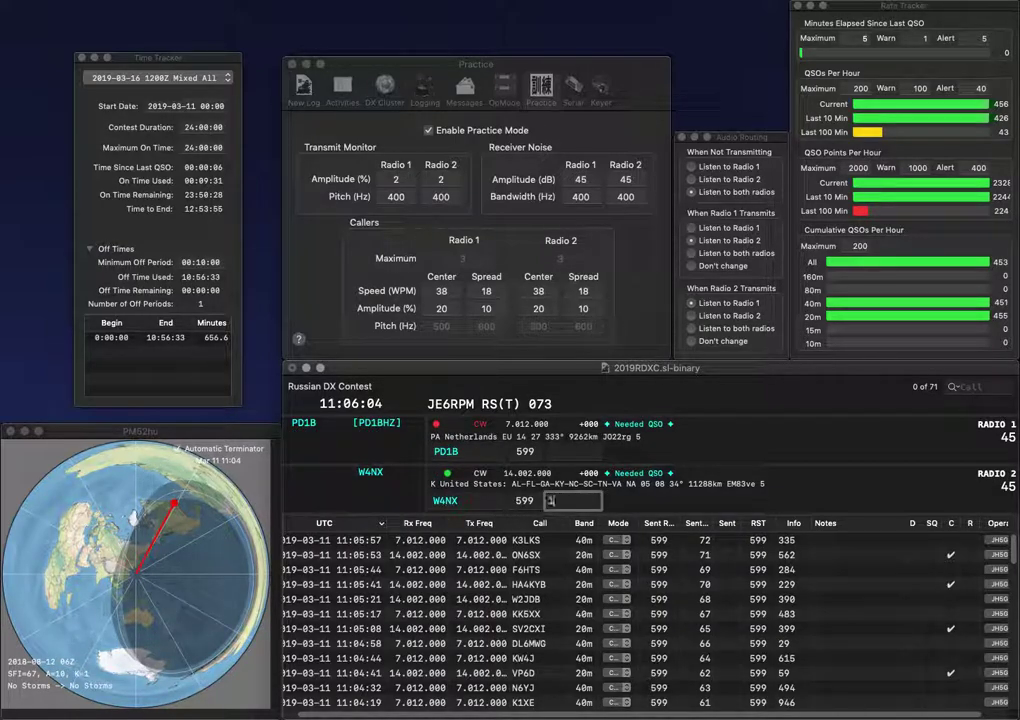
pyautogui.write('95')
pyautogui.press('Return')
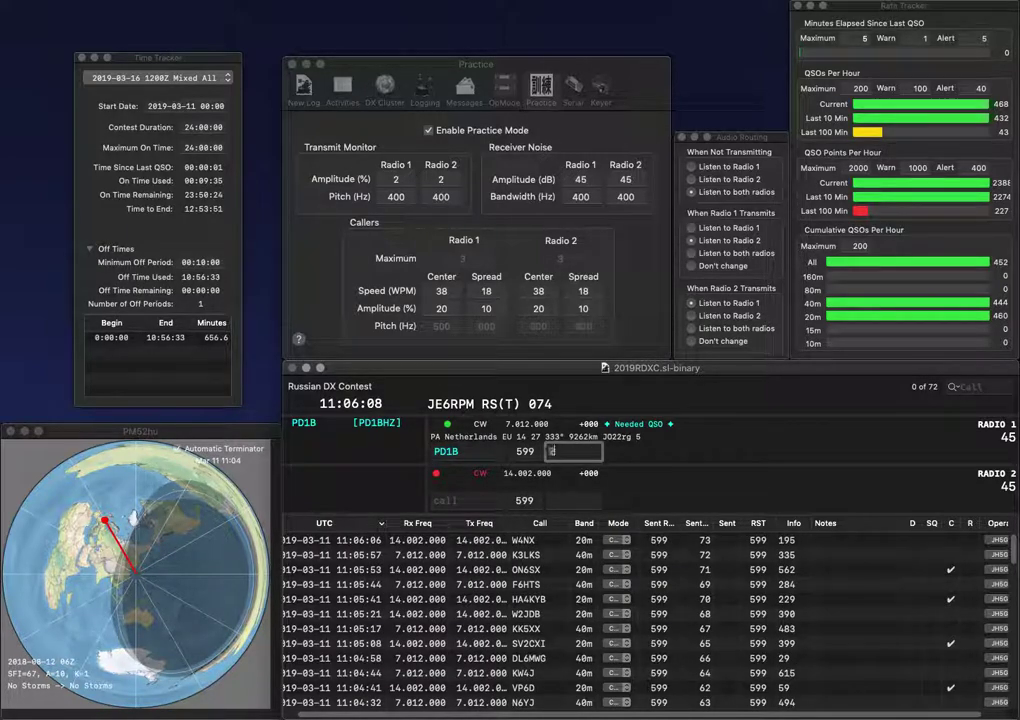
pyautogui.press('Return')
# Step: Answer CE2WNW on Radio 2 and VU2GRM on Radio 1
pyautogui.write('C')
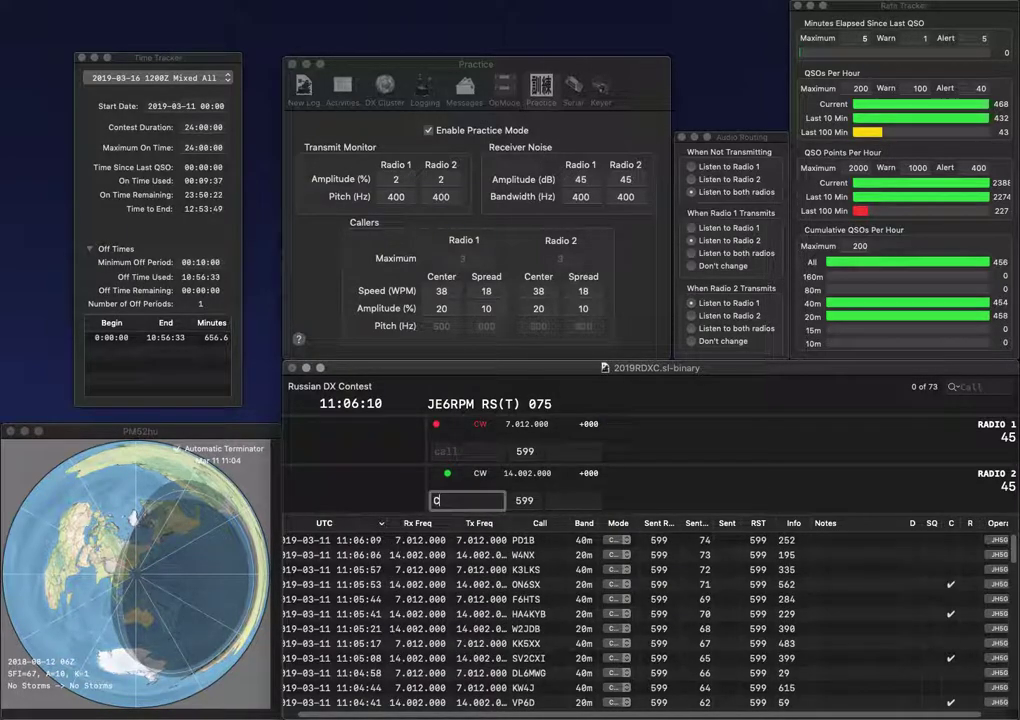
pyautogui.write('E2WNW')
pyautogui.press('Return')
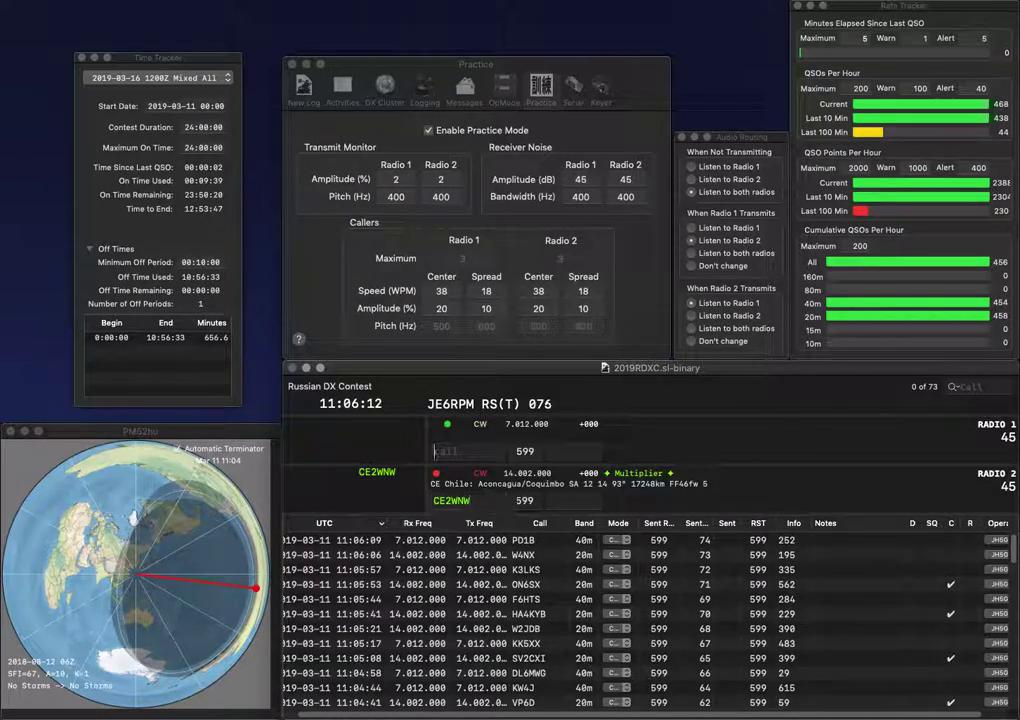
pyautogui.write('VU2GRM')
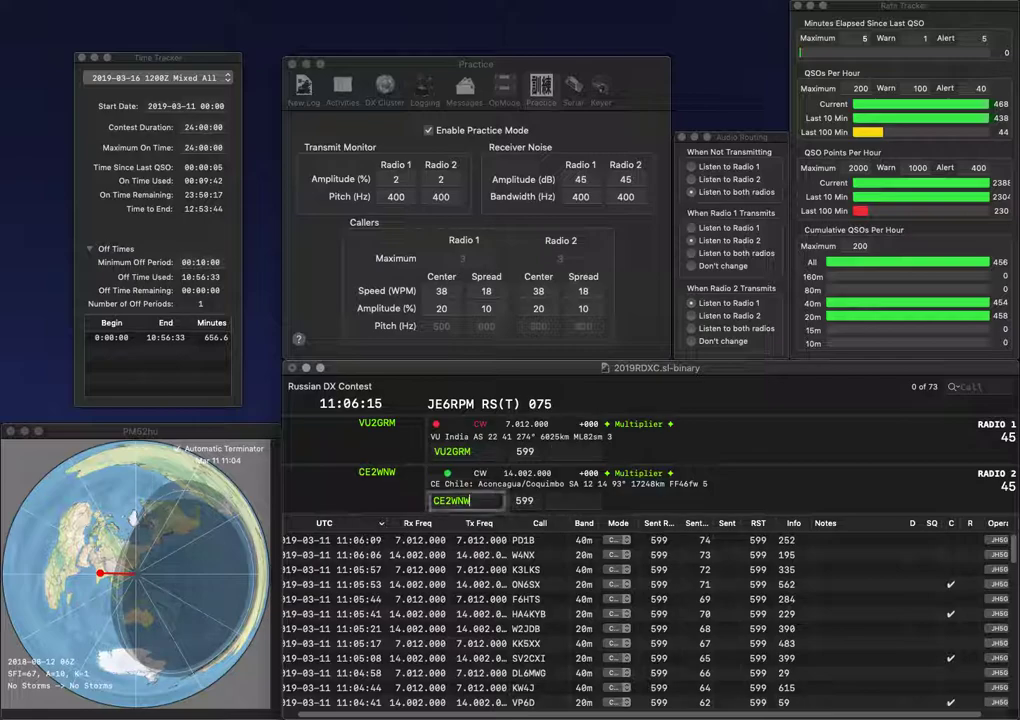
pyautogui.press('Return')
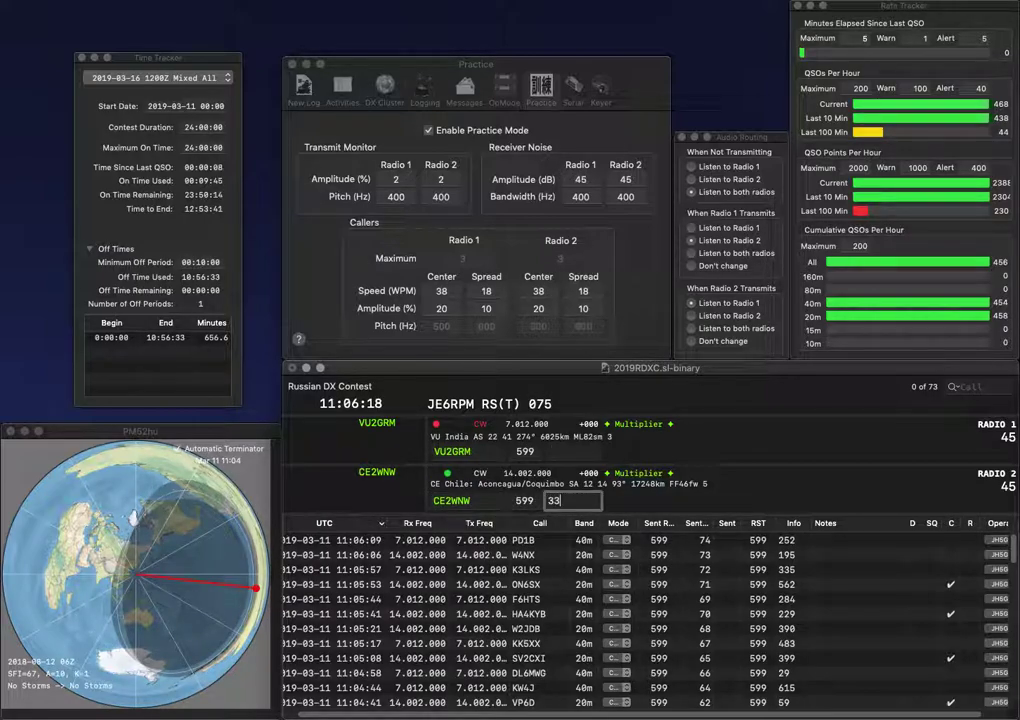
pyautogui.press('Return')
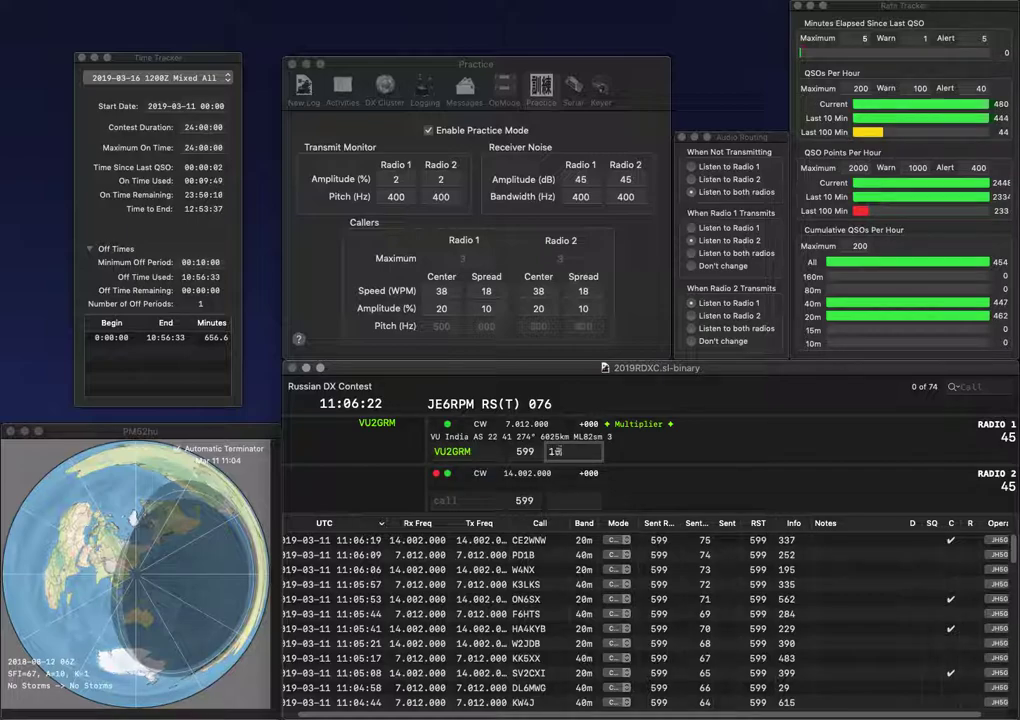
pyautogui.press('Return')
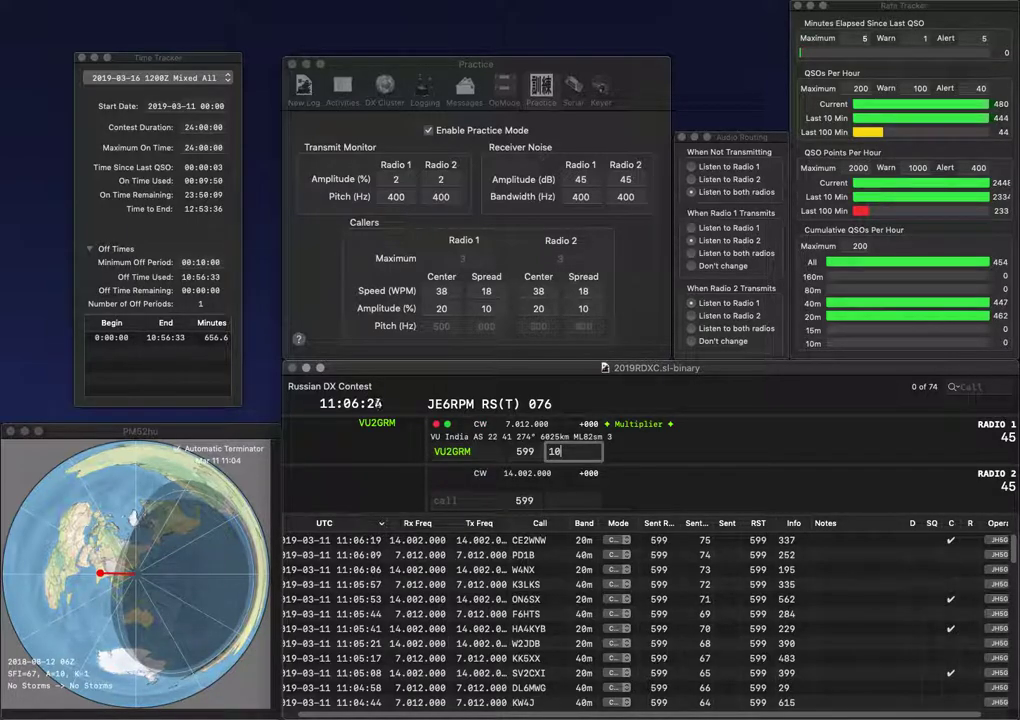
pyautogui.write('102')
pyautogui.press('Return')
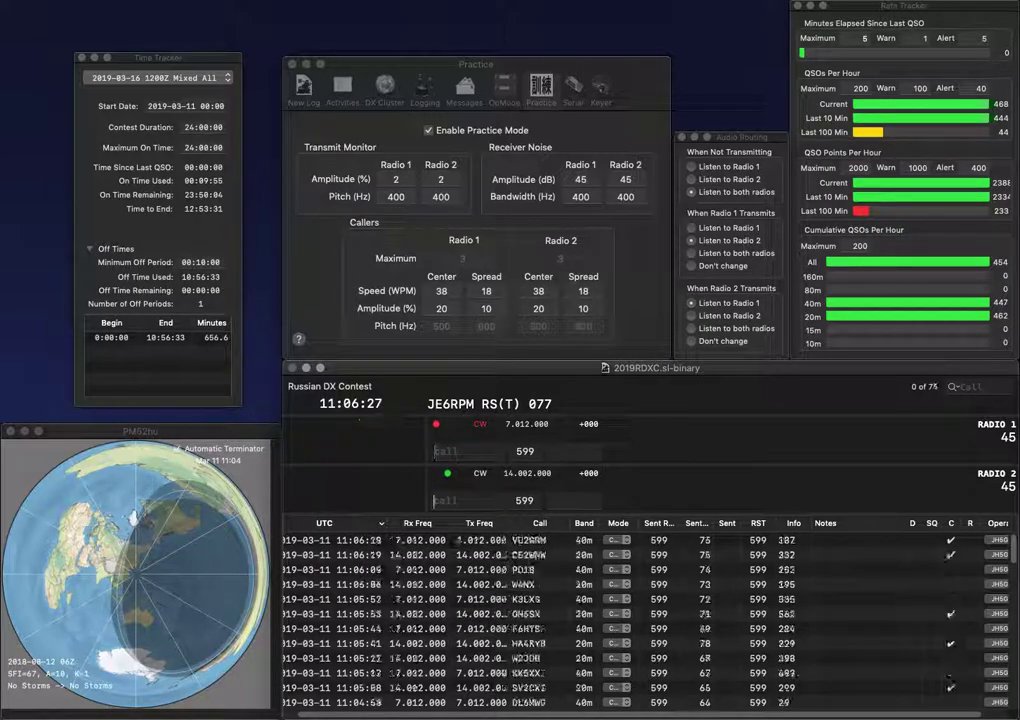
# Step: Enter N3AM on Radio 2 and W5MF on Radio 1 and answer both stations
pyautogui.write('N3AM')
pyautogui.press('Return')
pyautogui.write('W5MF')
pyautogui.press('Return')
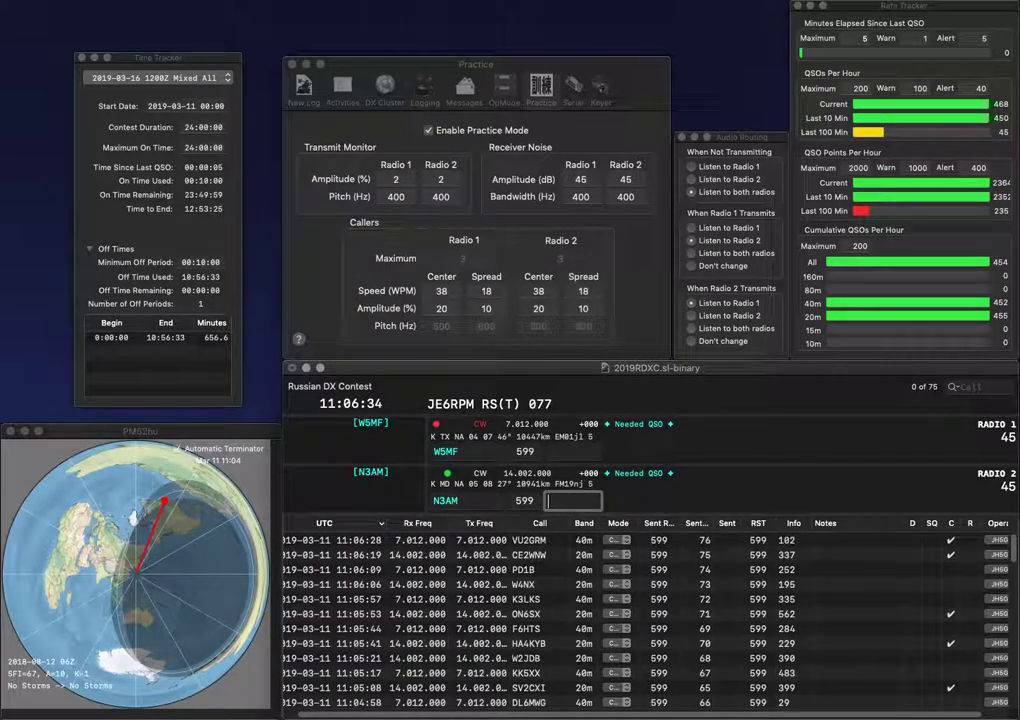
pyautogui.write('480')
pyautogui.press('Return')
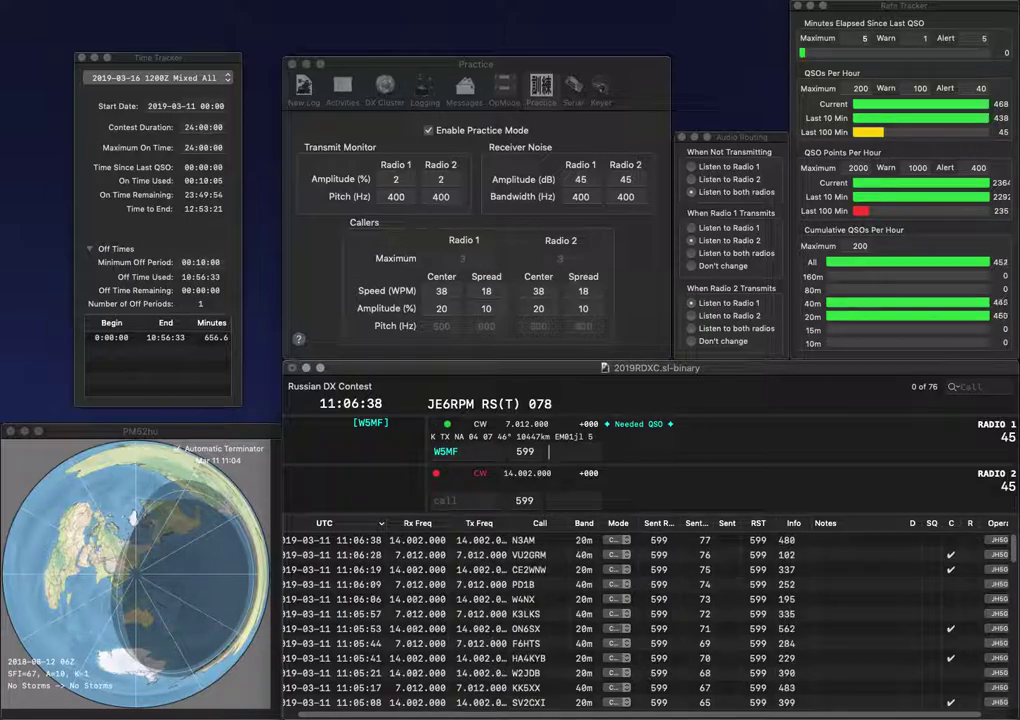
pyautogui.write('713')
pyautogui.press('Return')
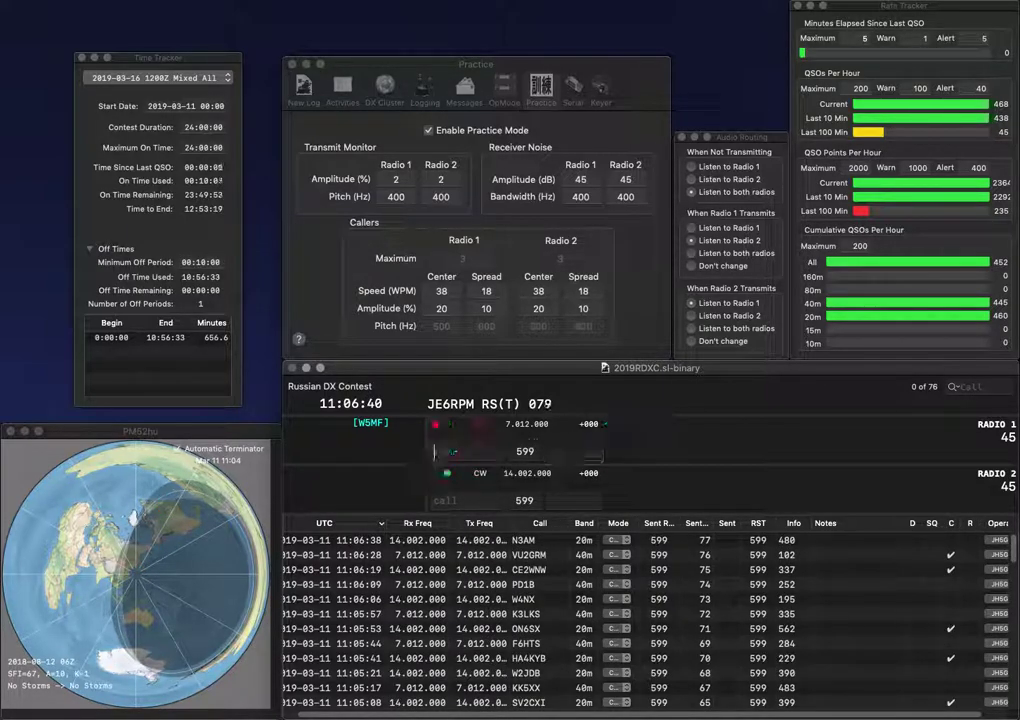
# Step: Enter K0PD on Radio 2 and KA3FQS on Radio 1 and answer both stations
pyautogui.write('K0PD')
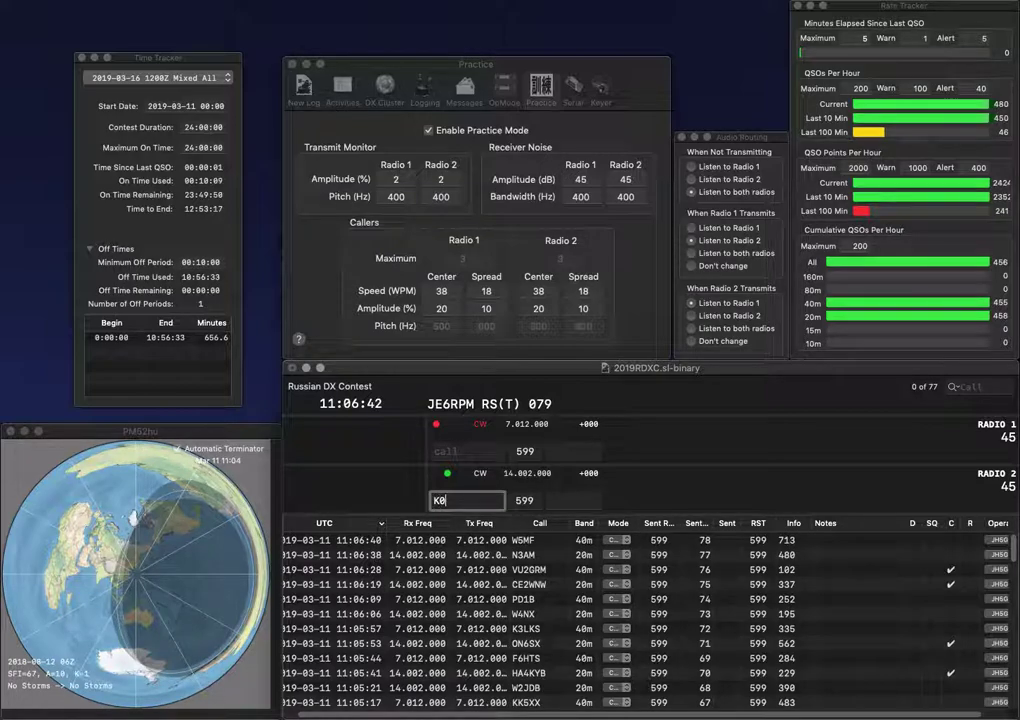
pyautogui.press('Return')
pyautogui.write('KA3')
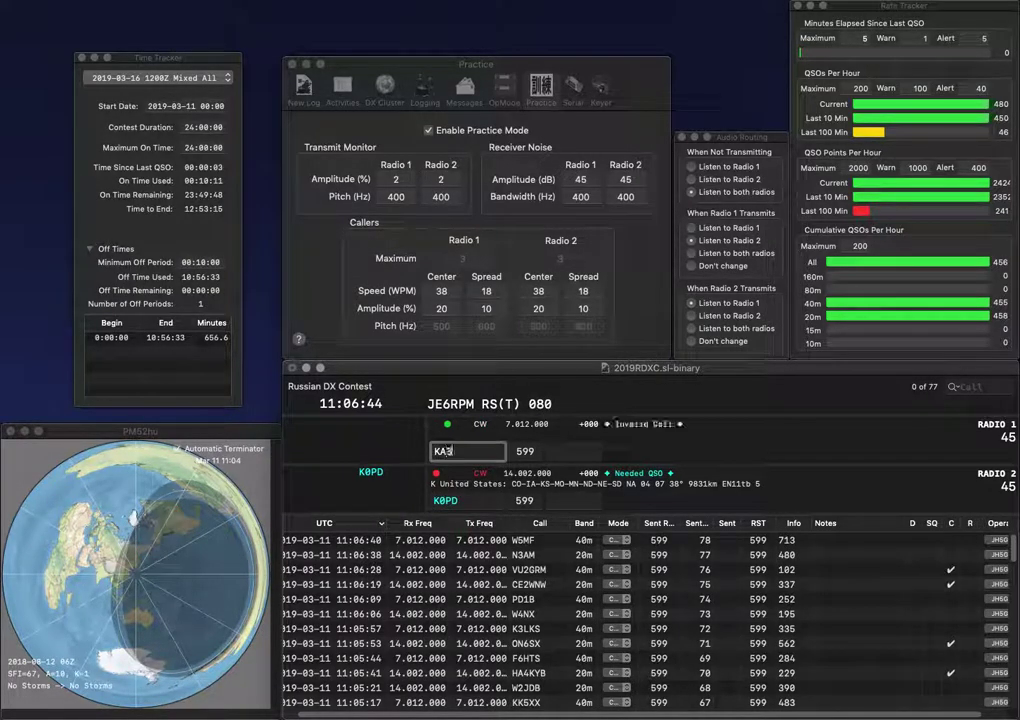
pyautogui.write('FQS')
pyautogui.press('Return')
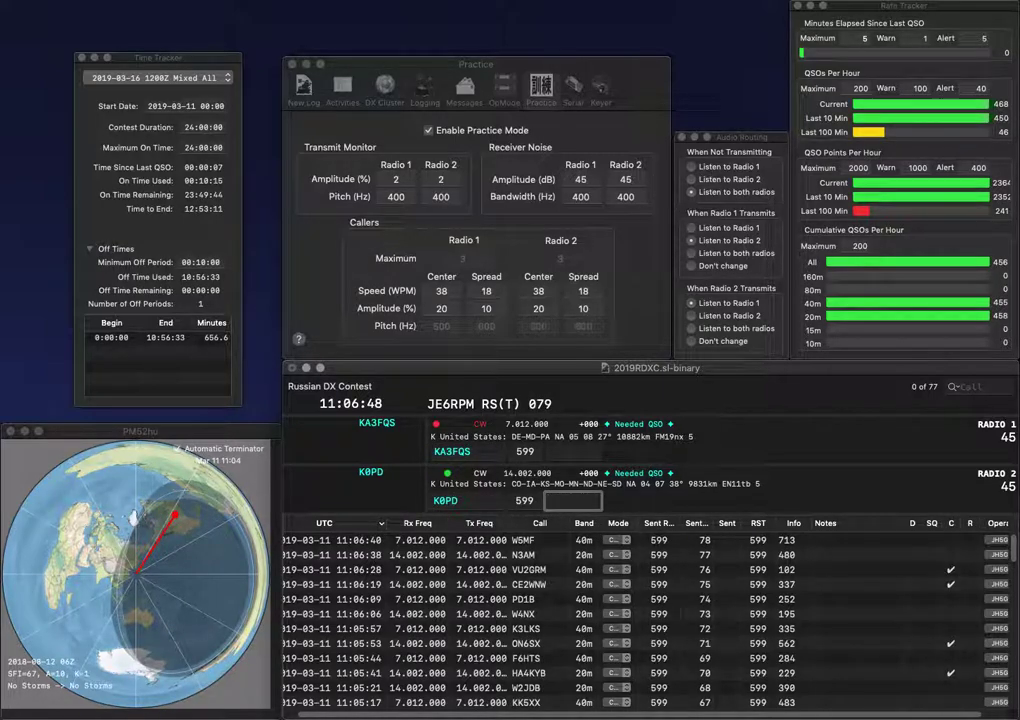
pyautogui.press('Return')
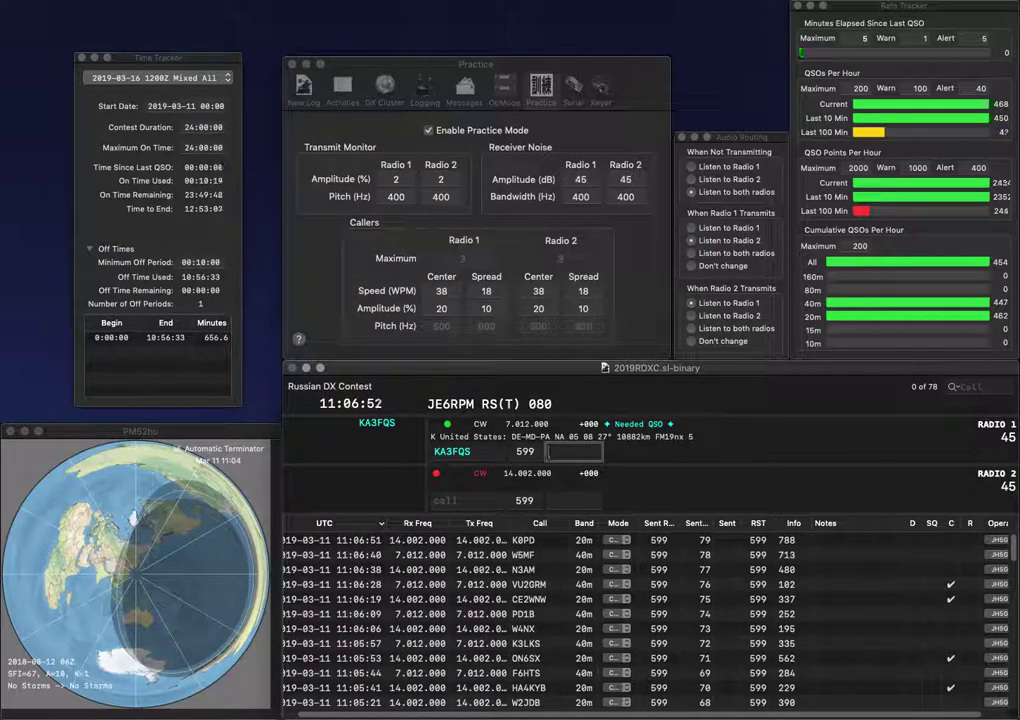
pyautogui.write('916')
pyautogui.press('Return')
# Step: Send the partial call KJ on Radio 2 and answer JA1VND on Radio 1
pyautogui.write('KJ')
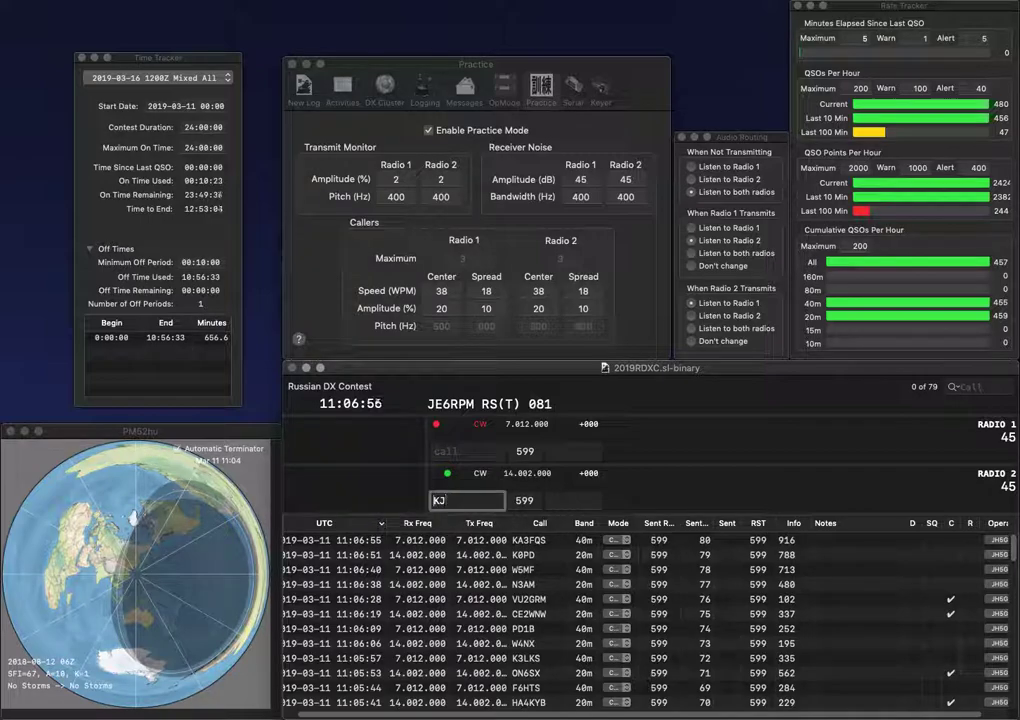
pyautogui.press('Return')
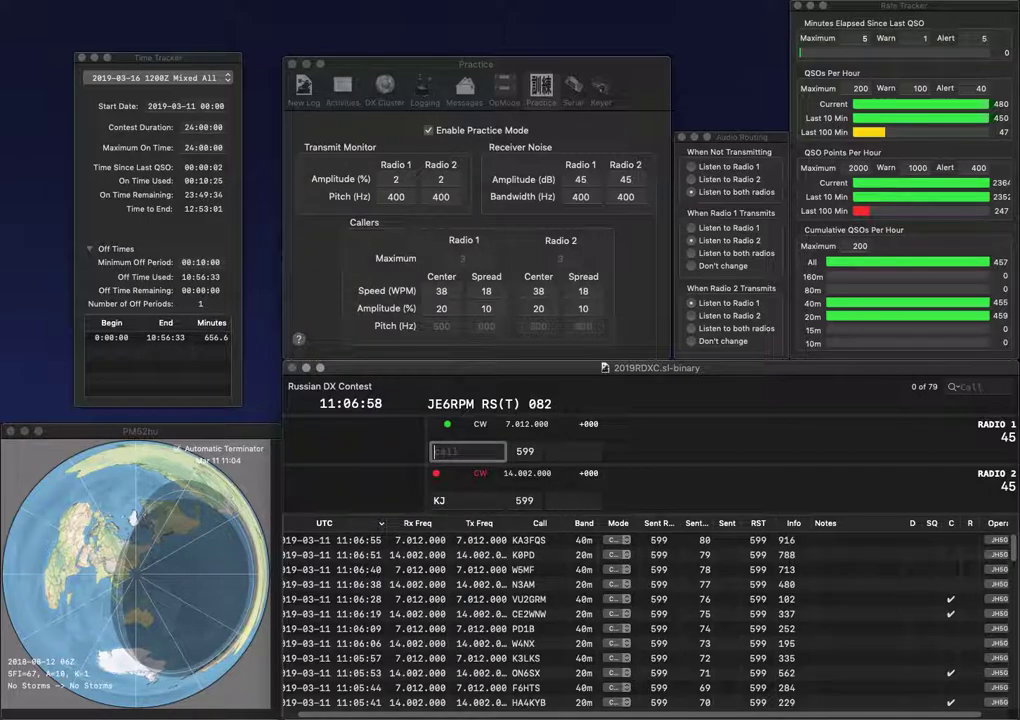
pyautogui.write('JA1VND')
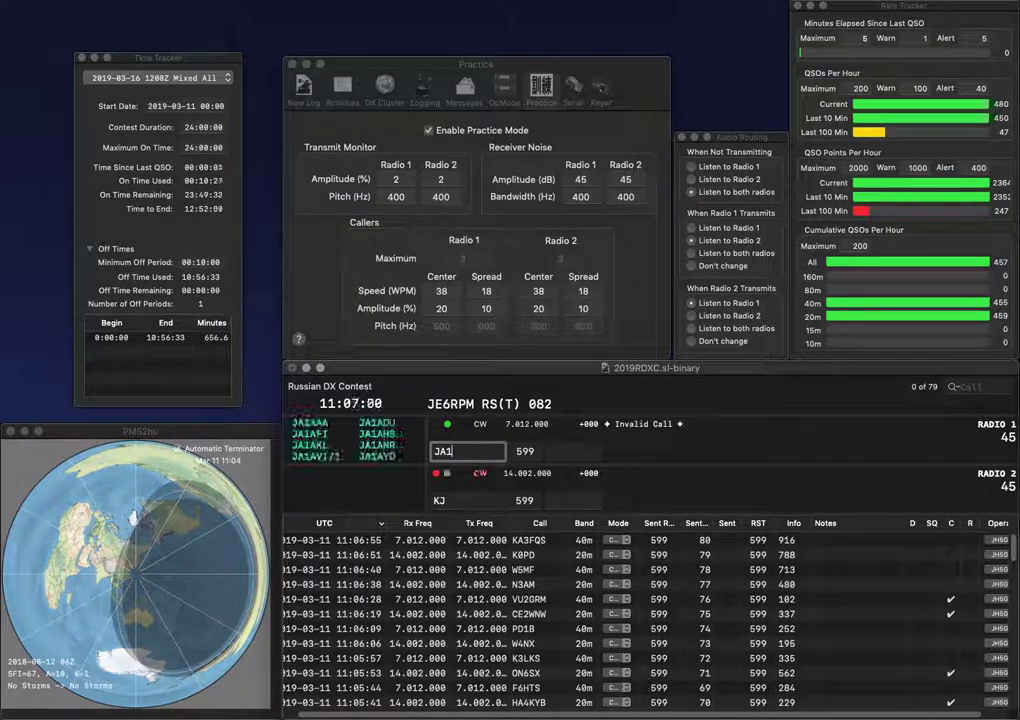
pyautogui.press('Return')
pyautogui.write('A')
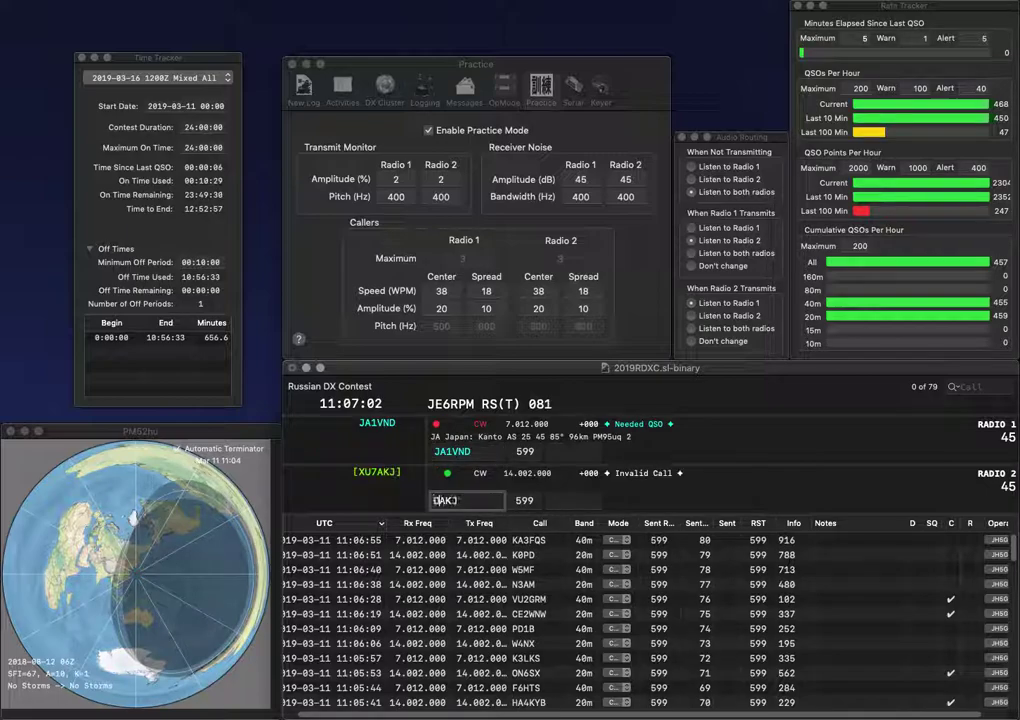
pyautogui.press('BackSpace')
pyautogui.write('D')
pyautogui.press('Return')
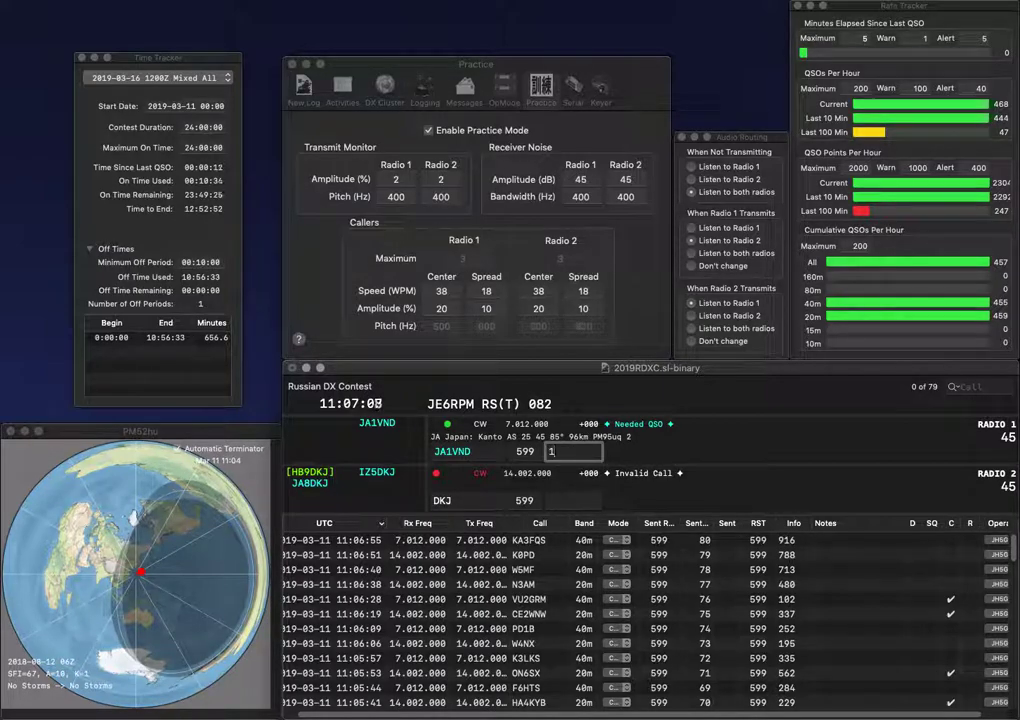
pyautogui.press('Return')
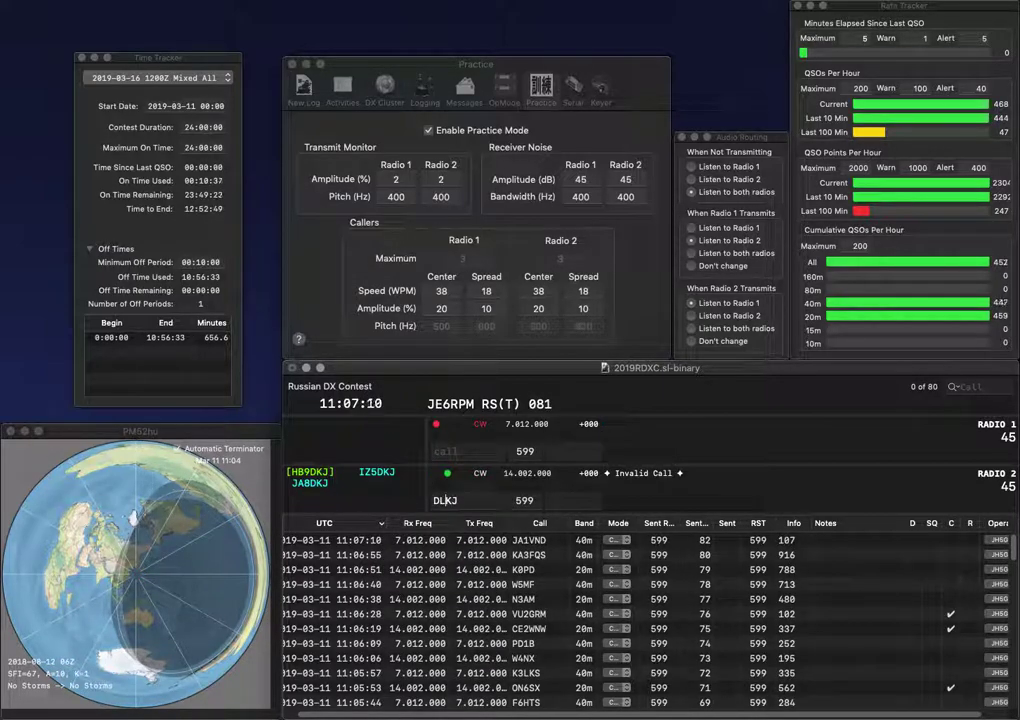
# Step: Complete the Radio 2 call as DL4KJ and send it, and answer K9MM on Radio 1
pyautogui.write('L5')
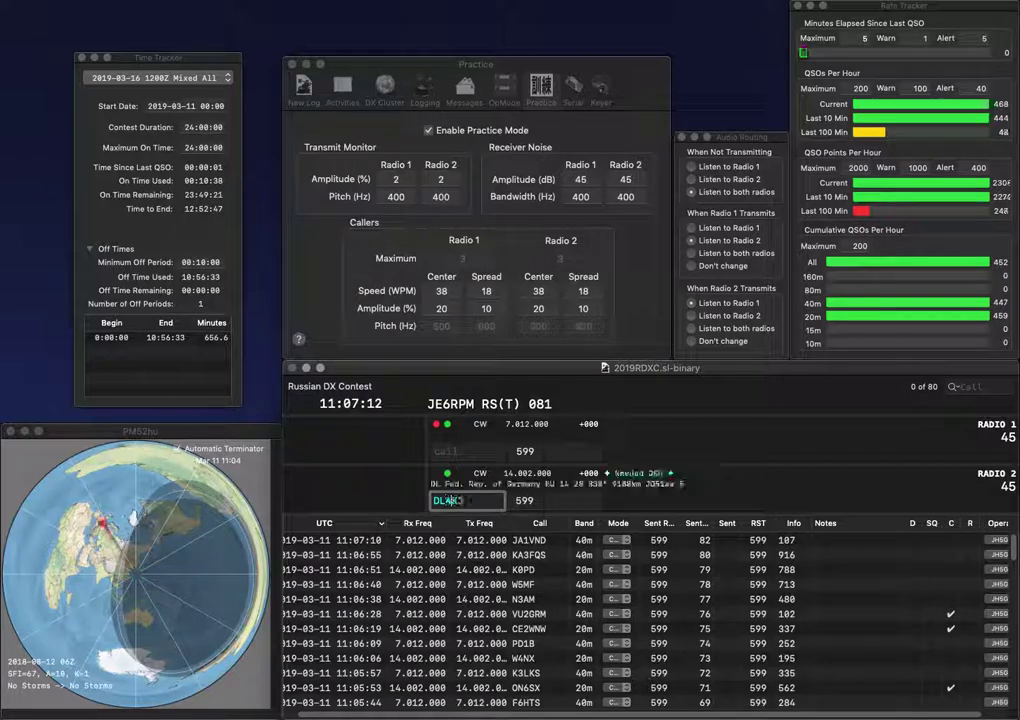
pyautogui.press('BackSpace')
pyautogui.write('4')
pyautogui.press('Return')
pyautogui.write('K9MM')
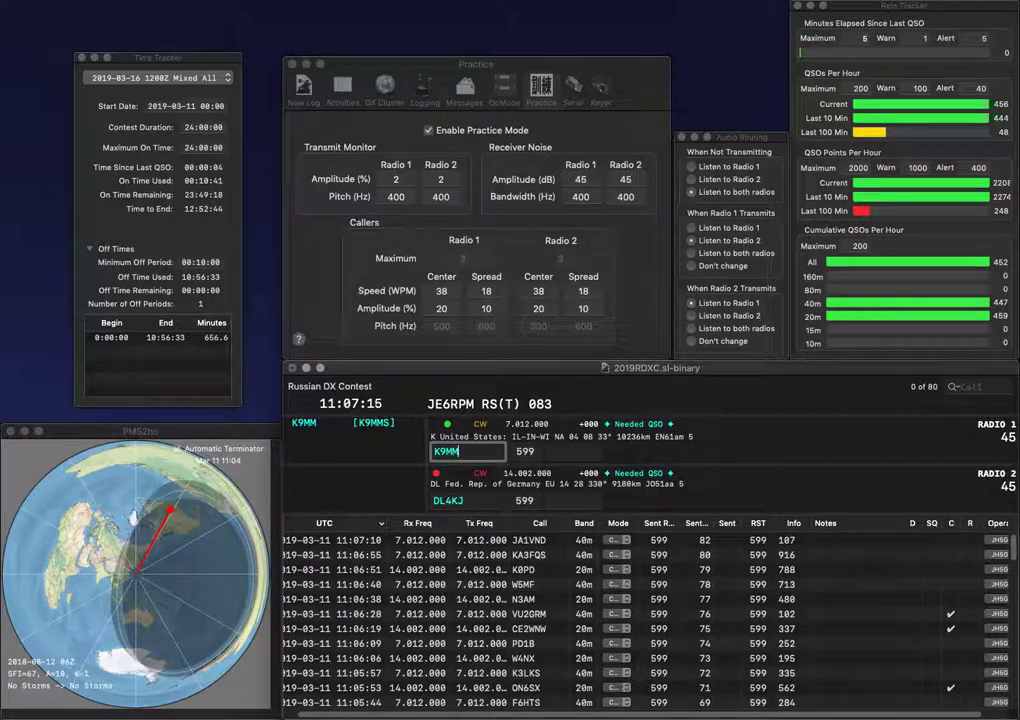
pyautogui.press('`')
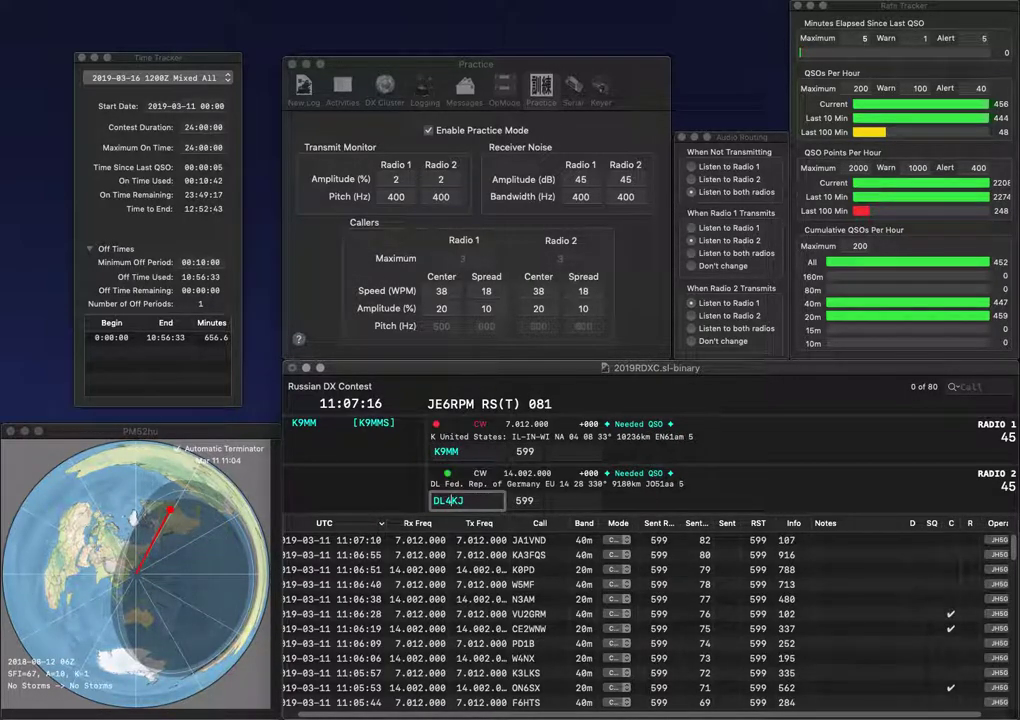
# Step: Correct the call on Radio 2 to DL5XJ and answer the station
pyautogui.press('BackSpace')
pyautogui.write('5')
pyautogui.press('Delete')
pyautogui.press('Delete')
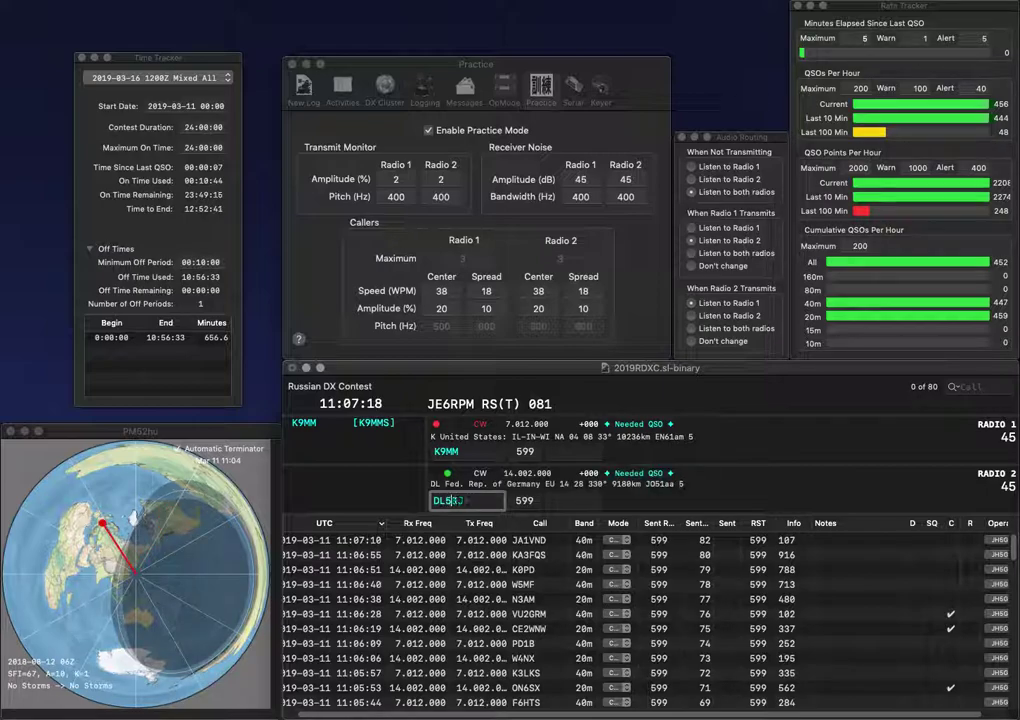
pyautogui.write('XJ')
pyautogui.press('Return')
pyautogui.press('space')
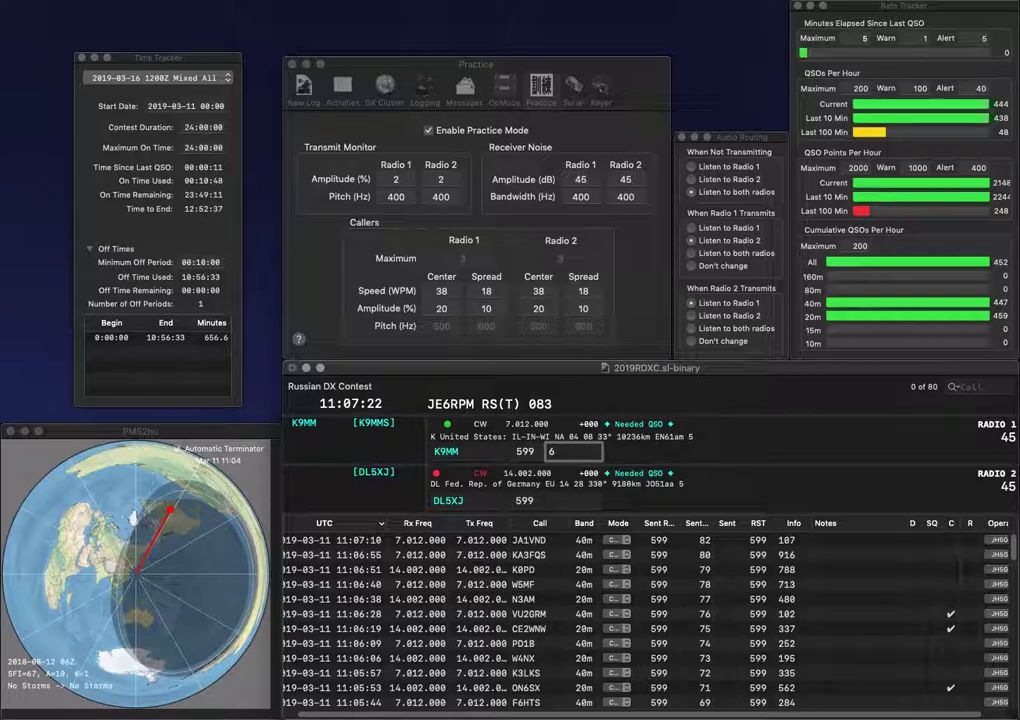
pyautogui.write('686')
pyautogui.press('Return')
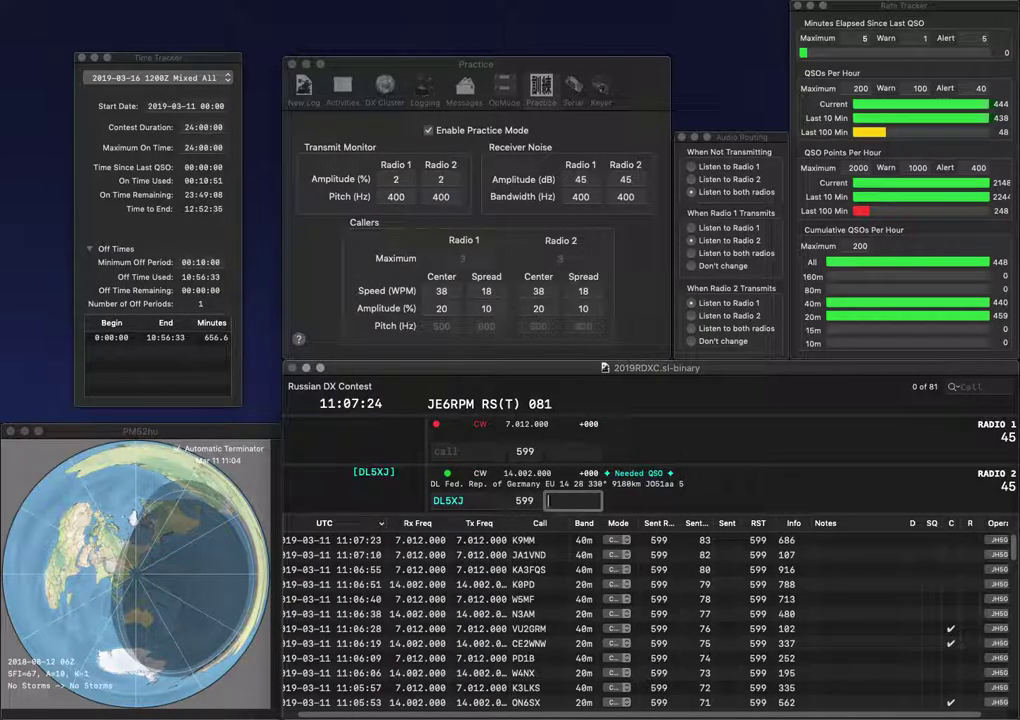
pyautogui.write('415')
pyautogui.press('Return')
pyautogui.write('LC')
pyautogui.press('Return')
pyautogui.write('K')
pyautogui.press('BackSpace')
pyautogui.write('Y1MMHT')
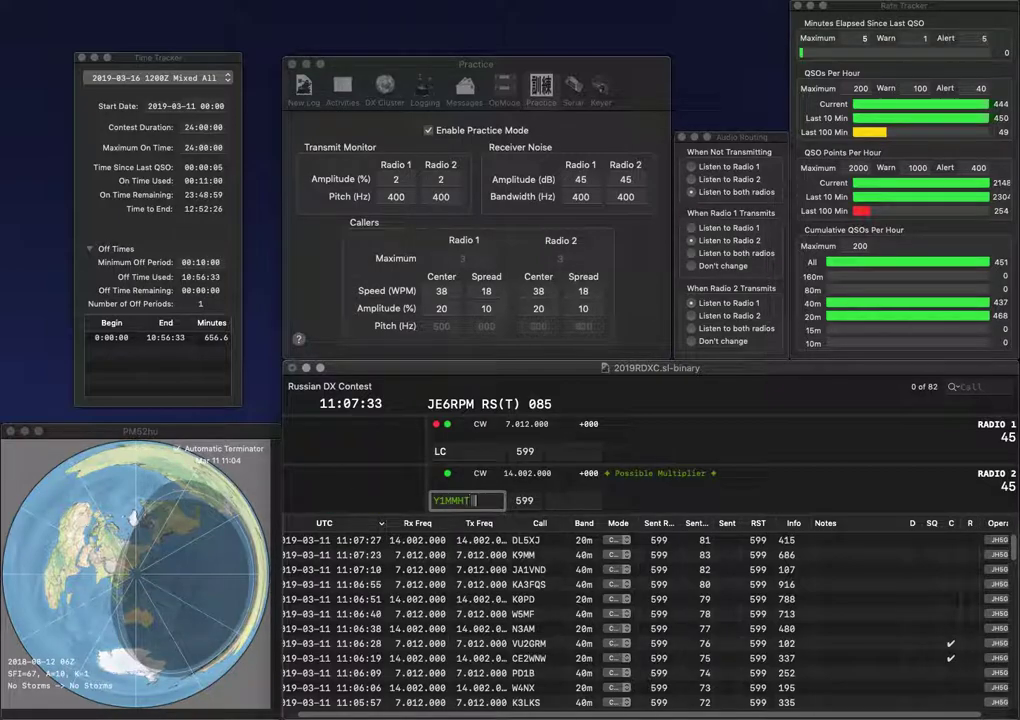
pyautogui.press('BackSpace')
pyautogui.write('TX')
pyautogui.press('Return')
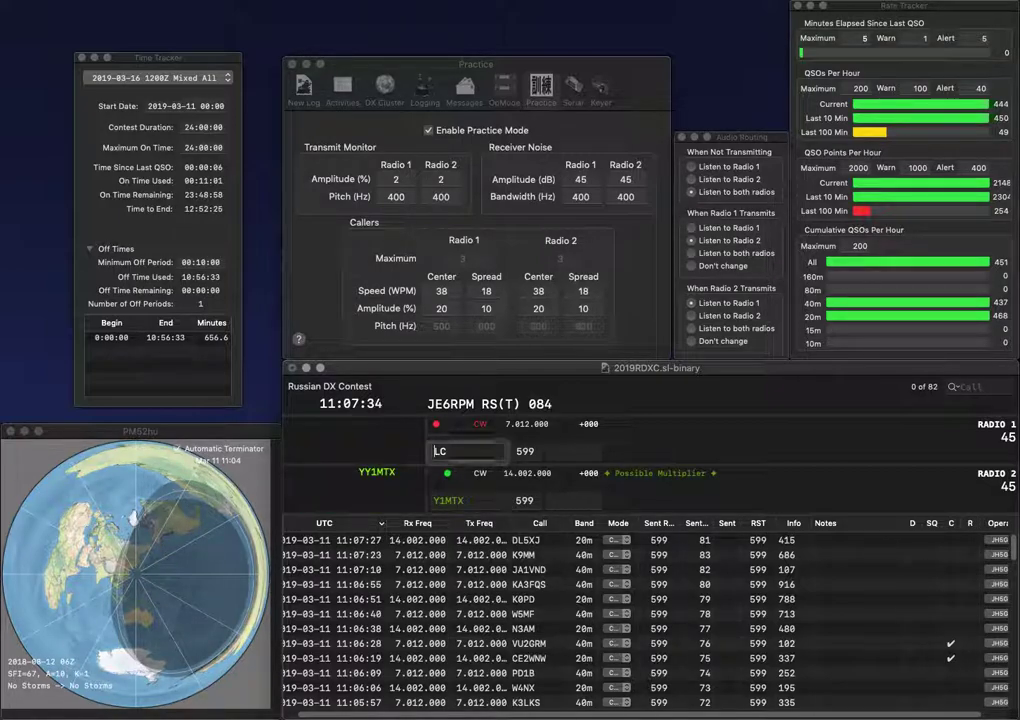
# Step: Complete the calls as R6LC on Radio 1 and YY1MTX on Radio 2 and answer both stations
pyautogui.write('R6')
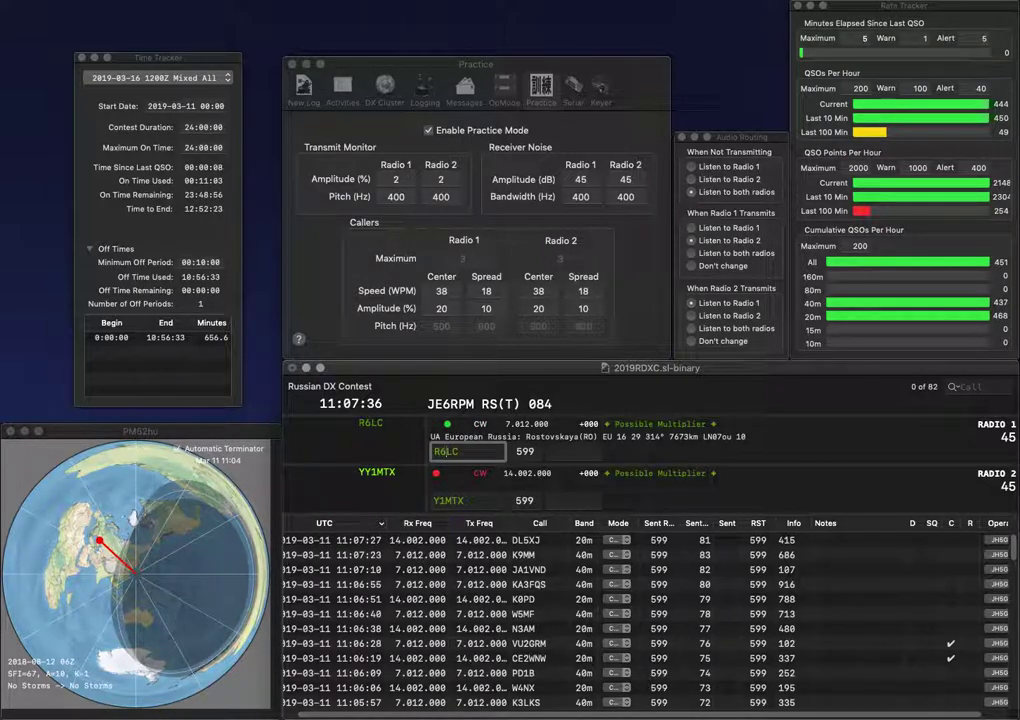
pyautogui.press('Return')
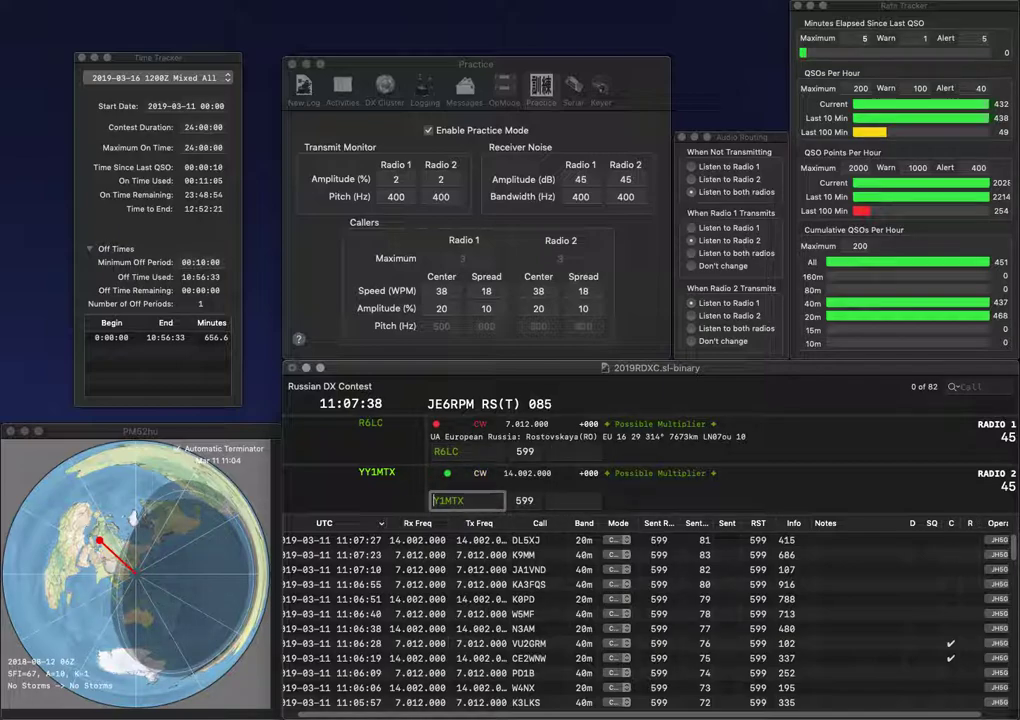
pyautogui.write('Y')
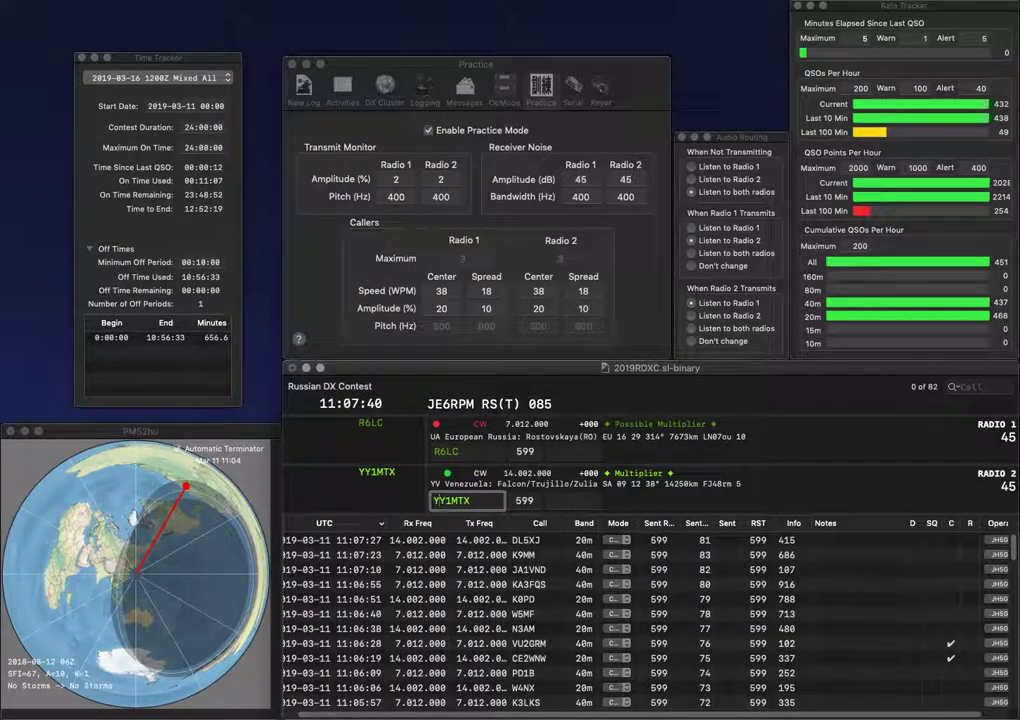
pyautogui.press('Return')
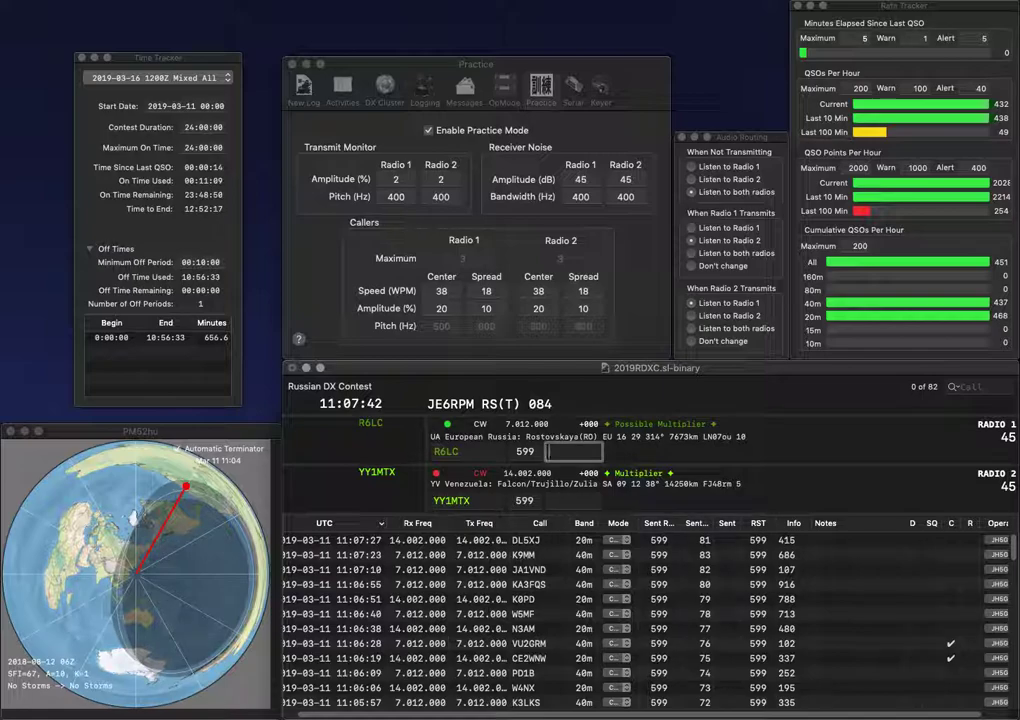
pyautogui.write('O')
pyautogui.press('Return')
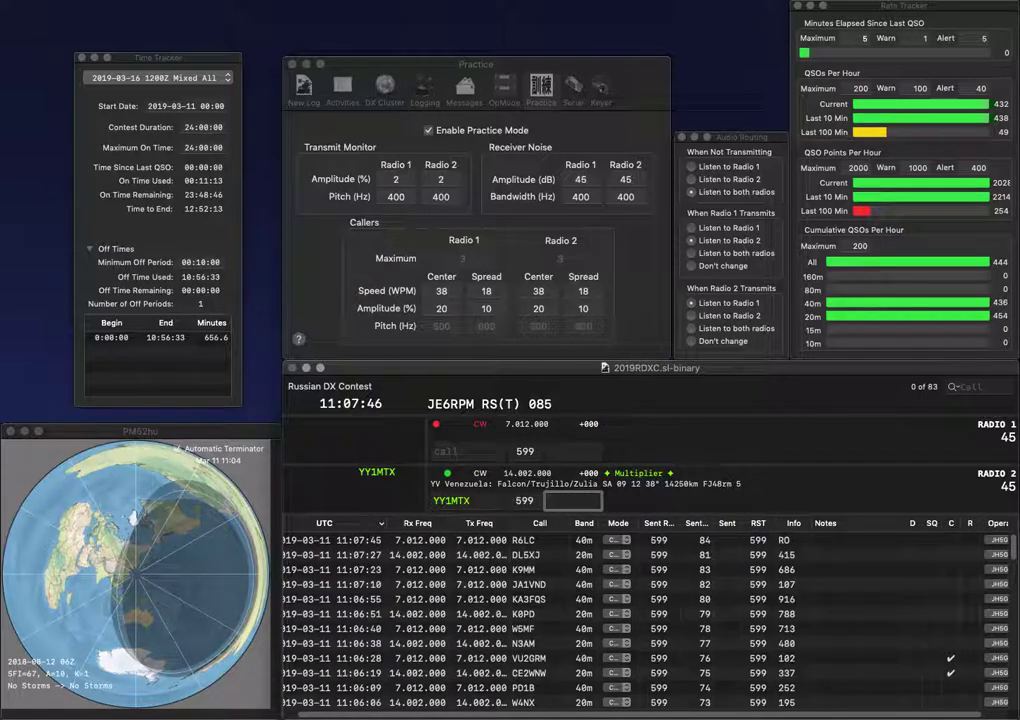
pyautogui.write('46')
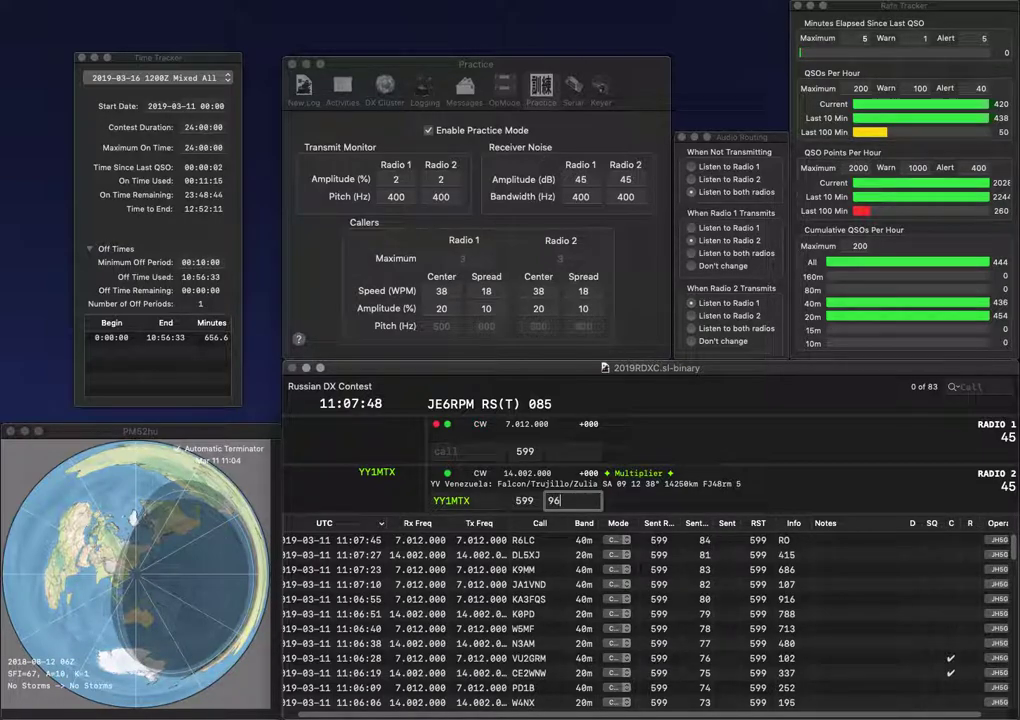
pyautogui.press('Return')
# Step: Enter N6SV on Radio 1 and K6YB on Radio 2 and answer both stations
pyautogui.write('SV')
pyautogui.press('Home')
pyautogui.write('N6')
pyautogui.press('Return')
pyautogui.write('K')
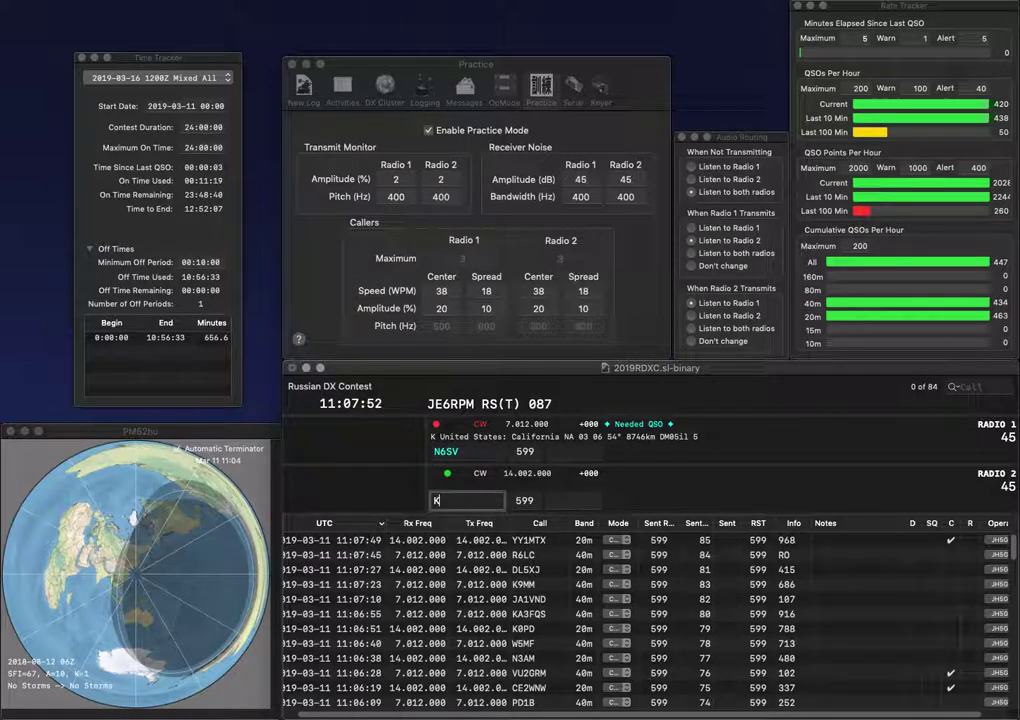
pyautogui.write('6YB')
pyautogui.press('Return')
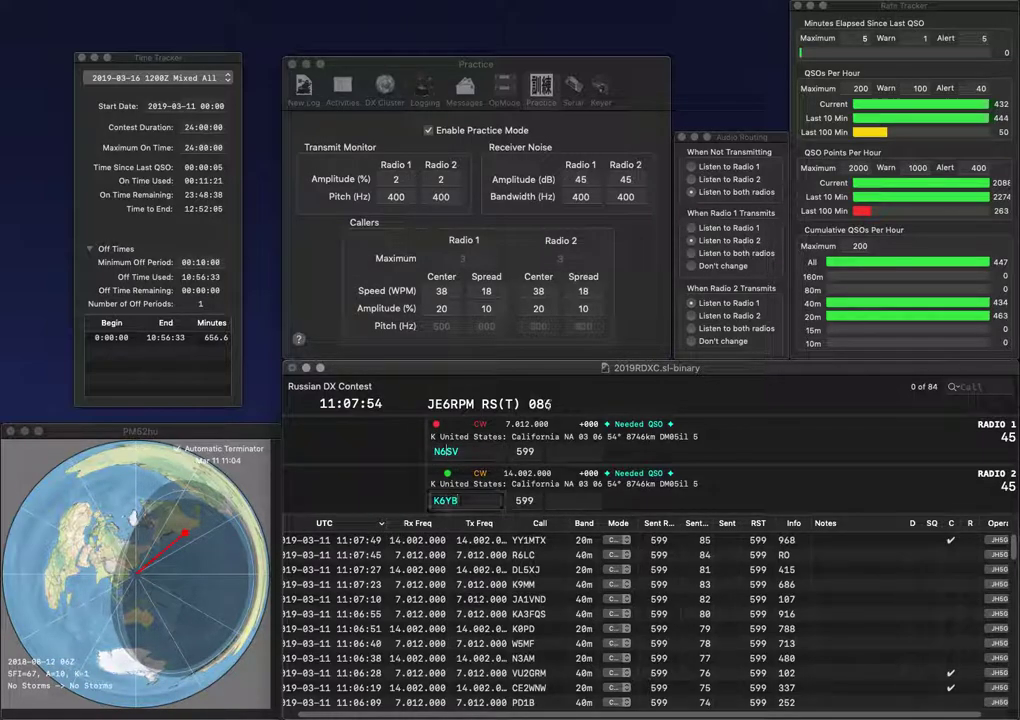
pyautogui.write('N4SV')
pyautogui.press('Return')
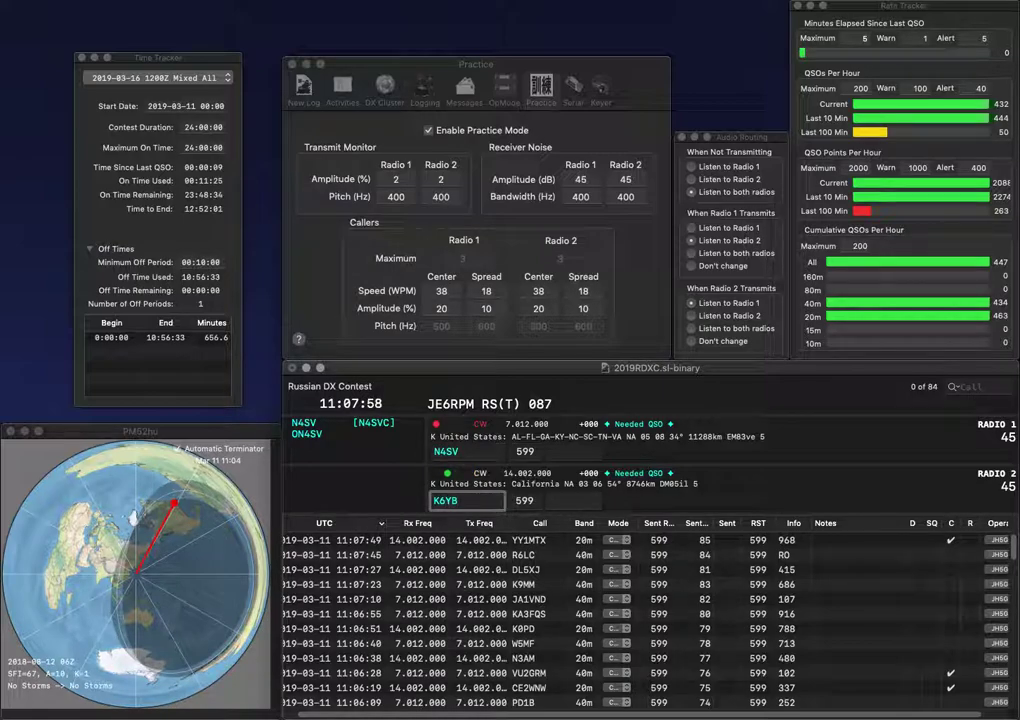
pyautogui.press('BackSpace')
pyautogui.press('BackSpace')
pyautogui.write('BY')
pyautogui.press('Return')
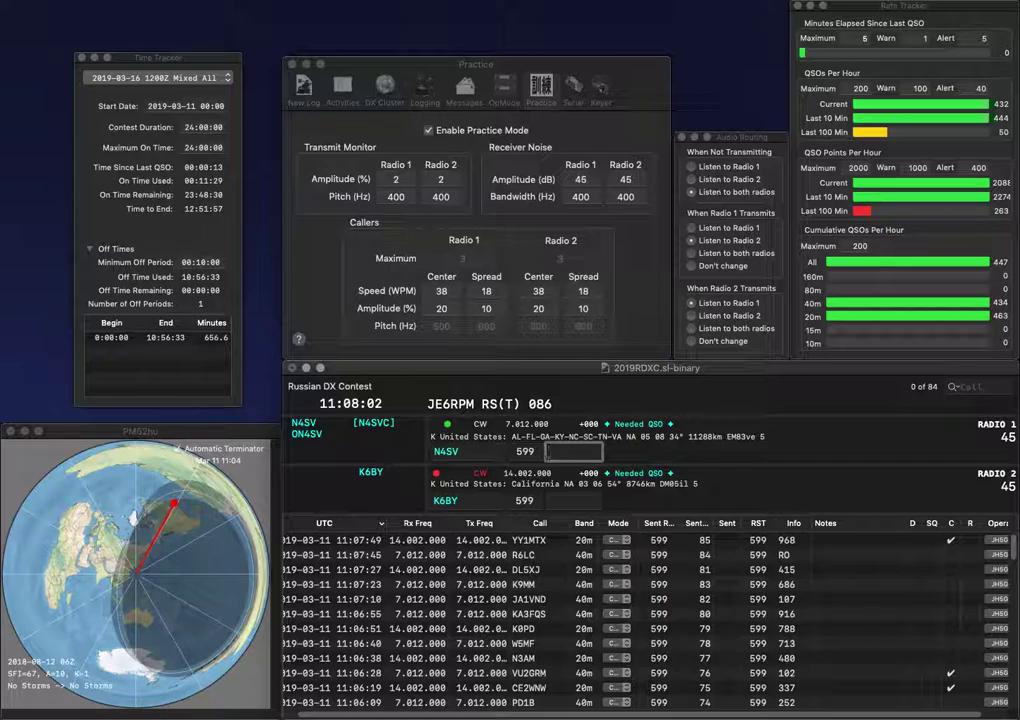
pyautogui.write('196')
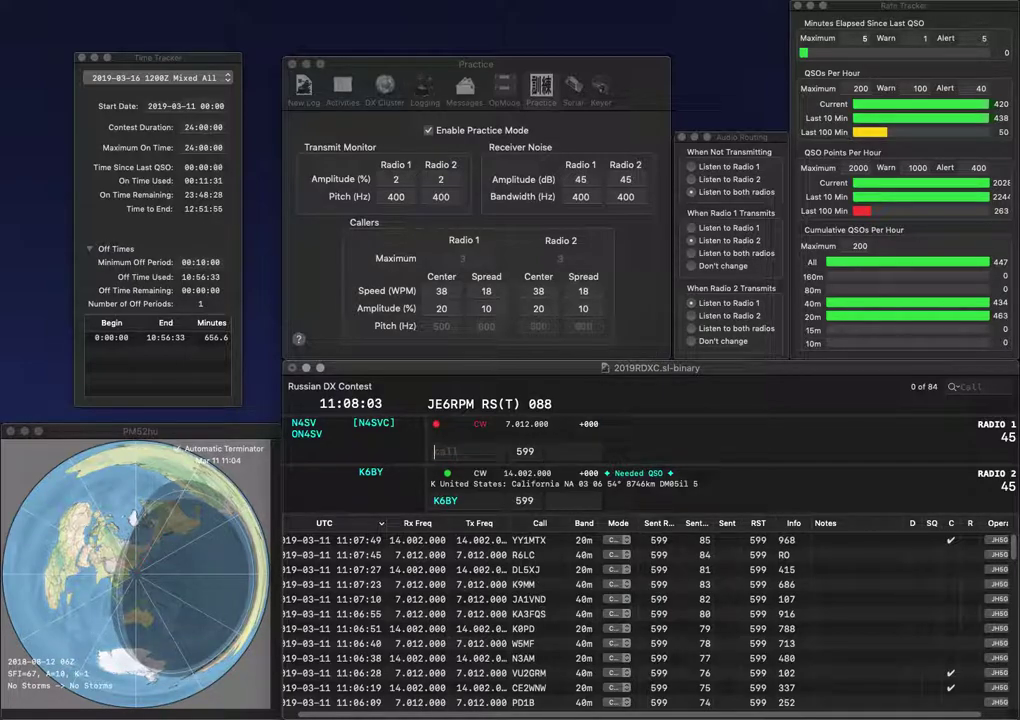
pyautogui.press('Return')
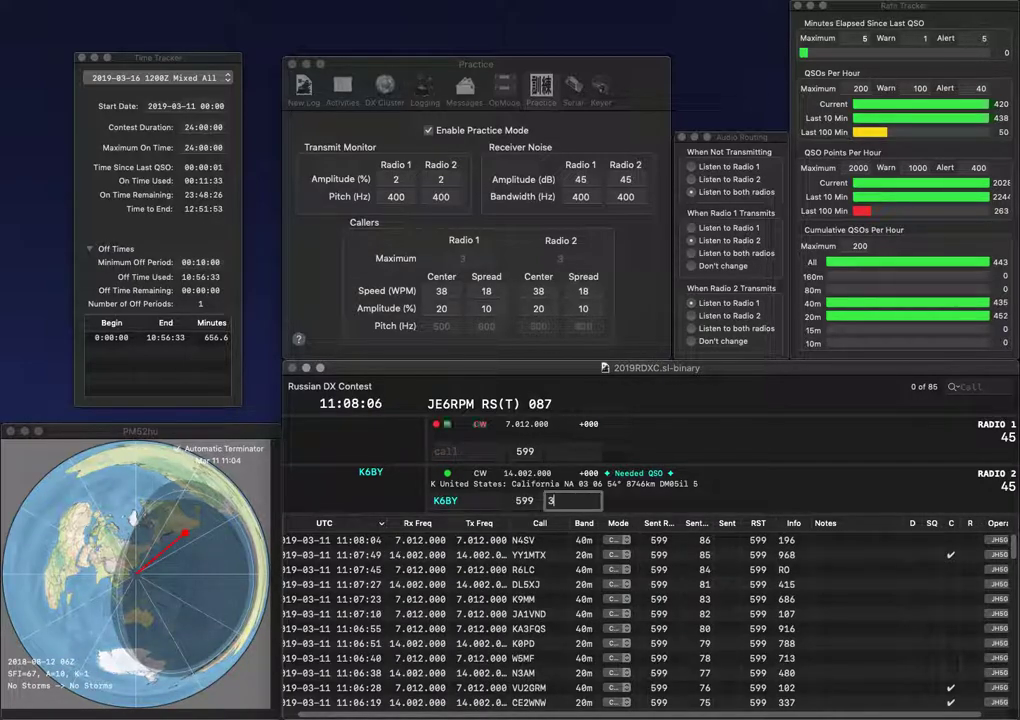
pyautogui.press('Return')
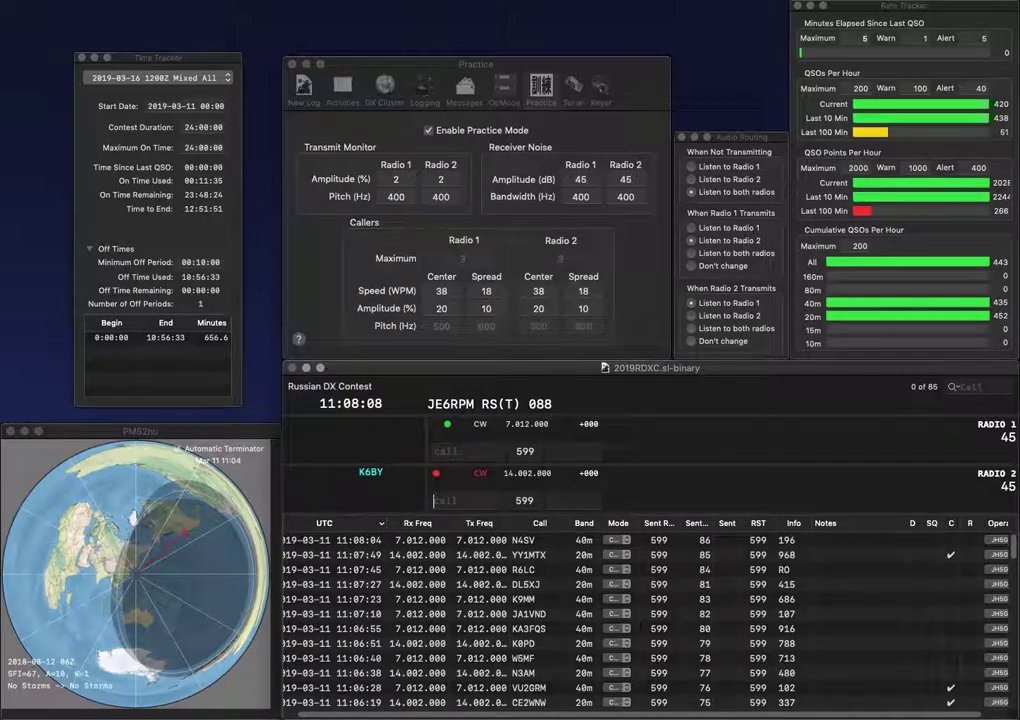
# Step: Enter the partial calls 00POL on Radio 1 and BIV on Radio 2 and answer both callers
pyautogui.write('000')
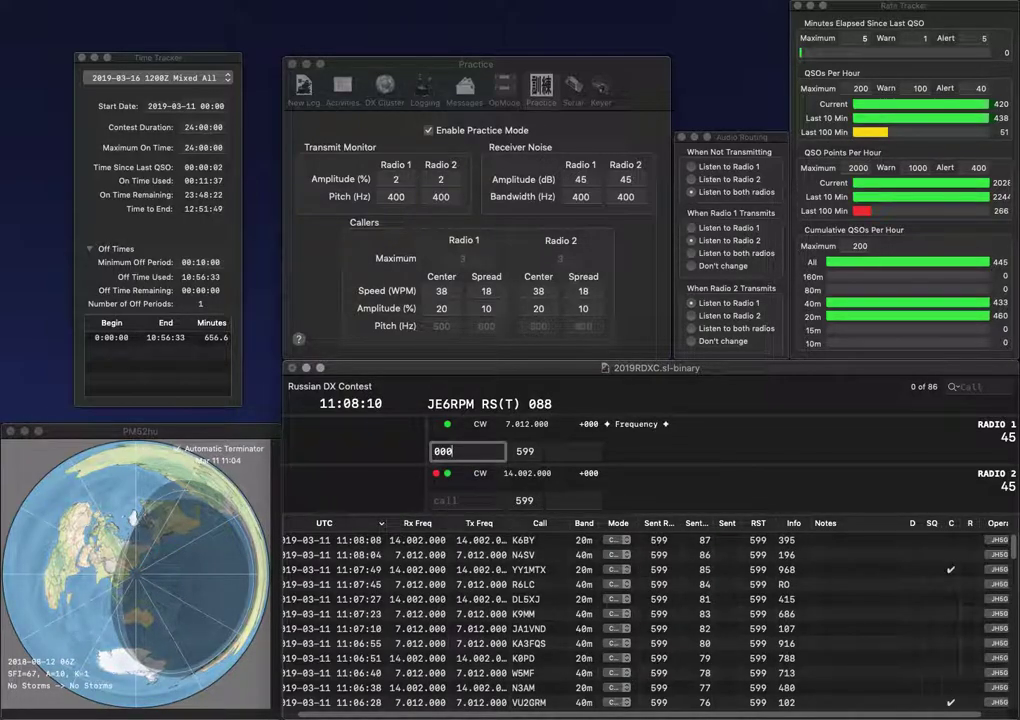
pyautogui.write('P0')
pyautogui.press('Return')
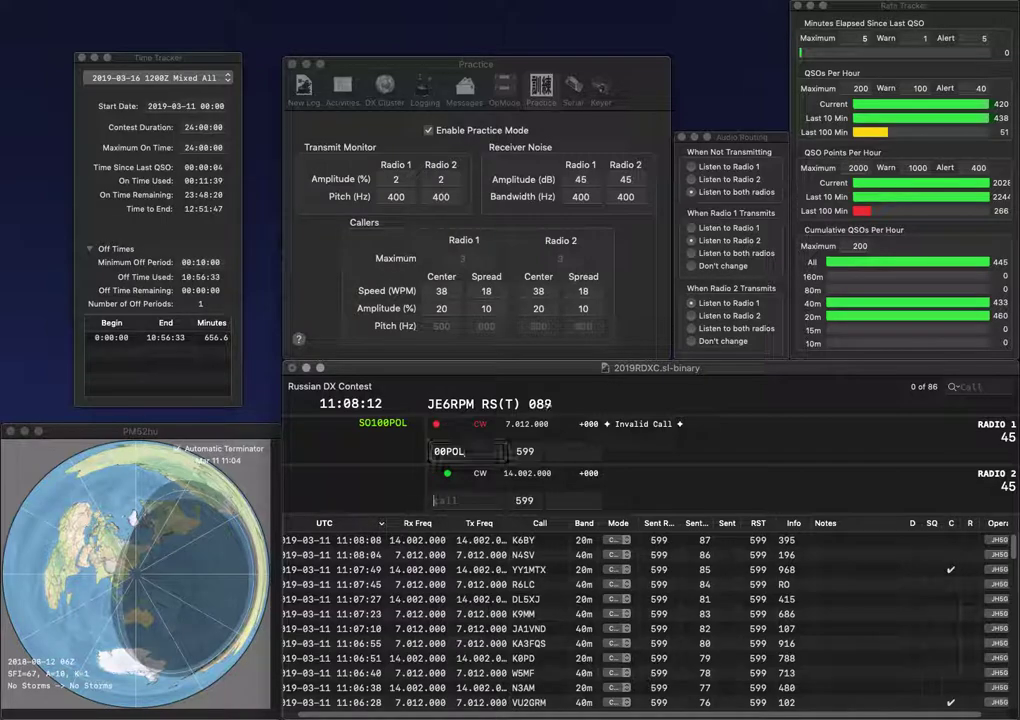
pyautogui.write('BIV')
pyautogui.press('\\')
pyautogui.hotkey('ctrl', 'a')
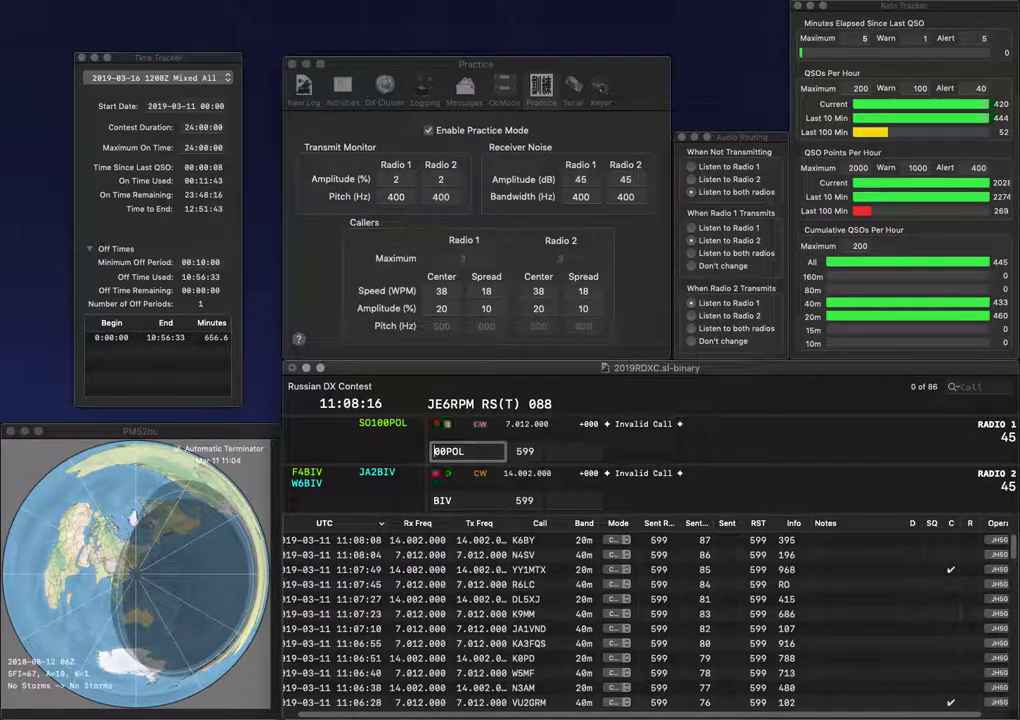
# Step: Complete the calls to SO100POL on Radio 1 and JA2BIV on Radio 2 and answer both stations
pyautogui.write('SO1')
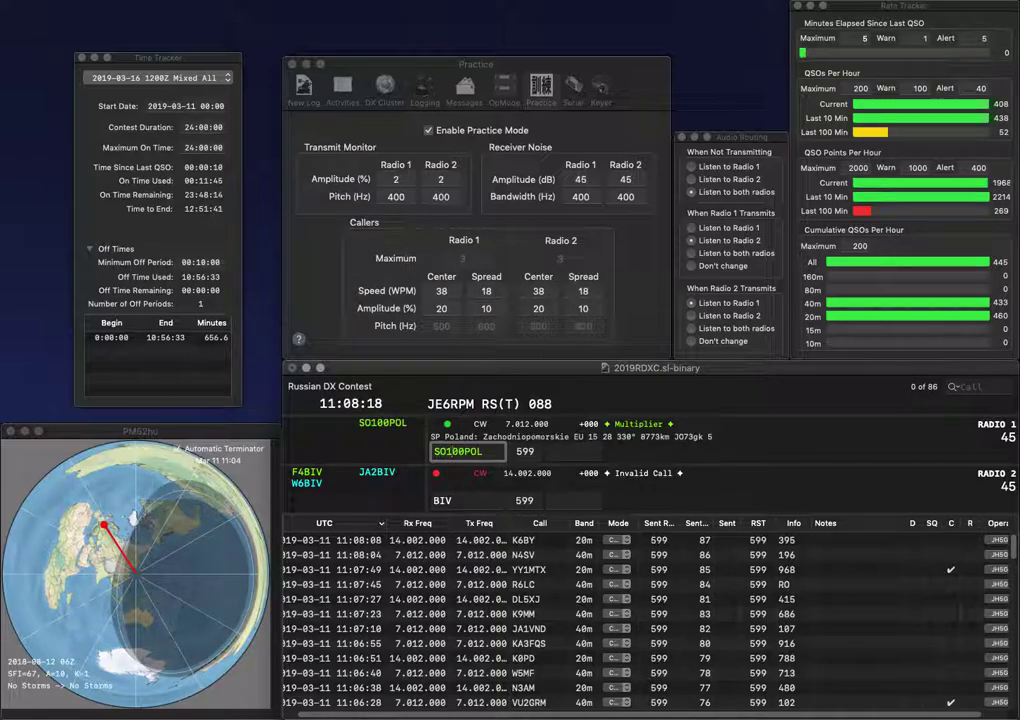
pyautogui.press('\\')
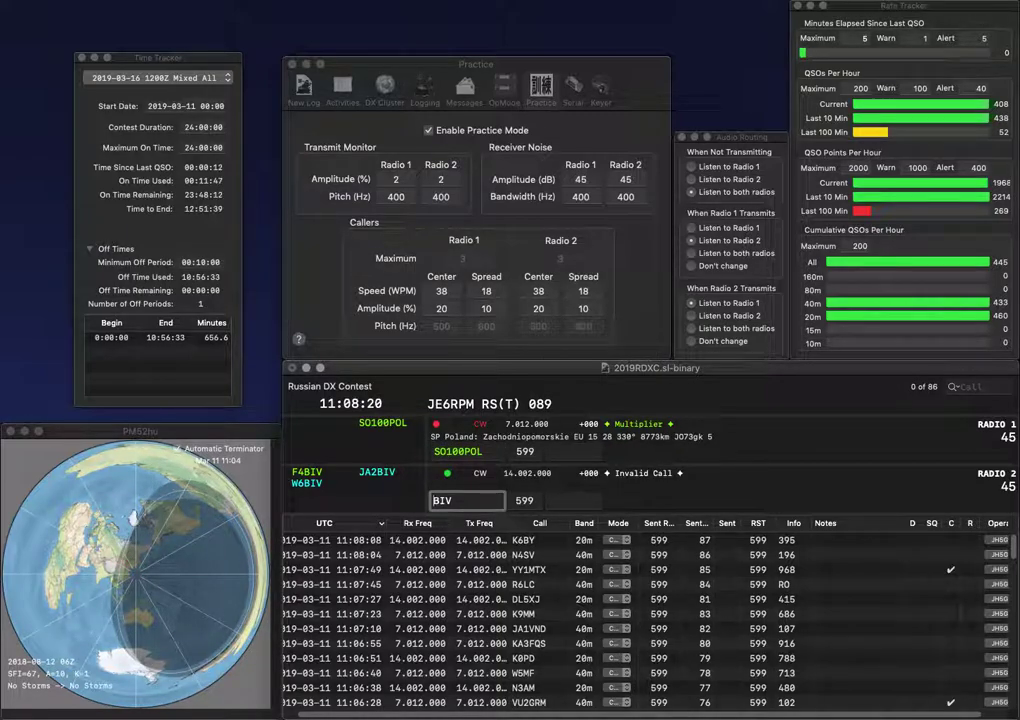
pyautogui.write('JA2')
pyautogui.press('\\')
pyautogui.press('space')
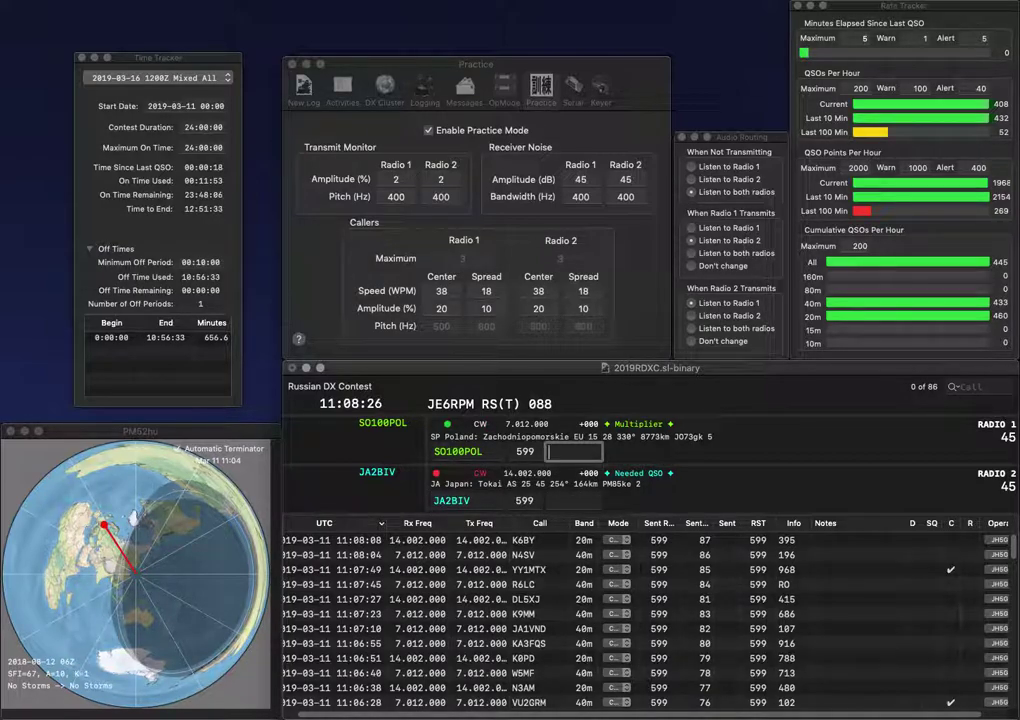
# Step: Log SO100POL on Radio 1 with received exchange 661 and JA2BIV on Radio 2 with 65
pyautogui.write('661')
pyautogui.press('Return')
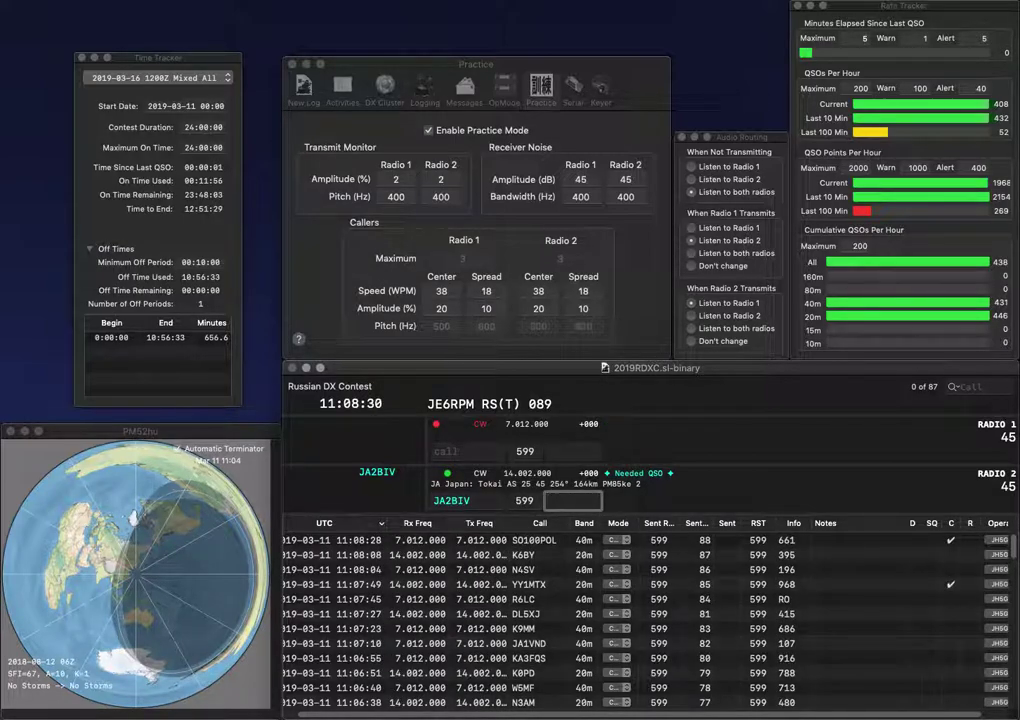
pyautogui.write('65')
pyautogui.press('Return')
pyautogui.write('K0')
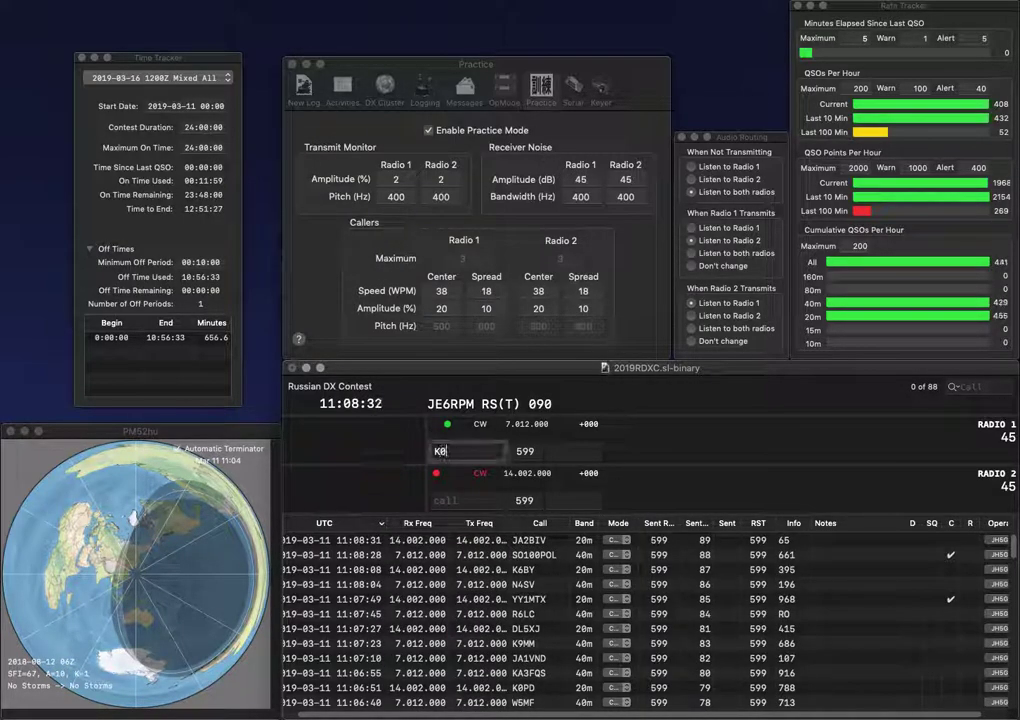
pyautogui.press('Return')
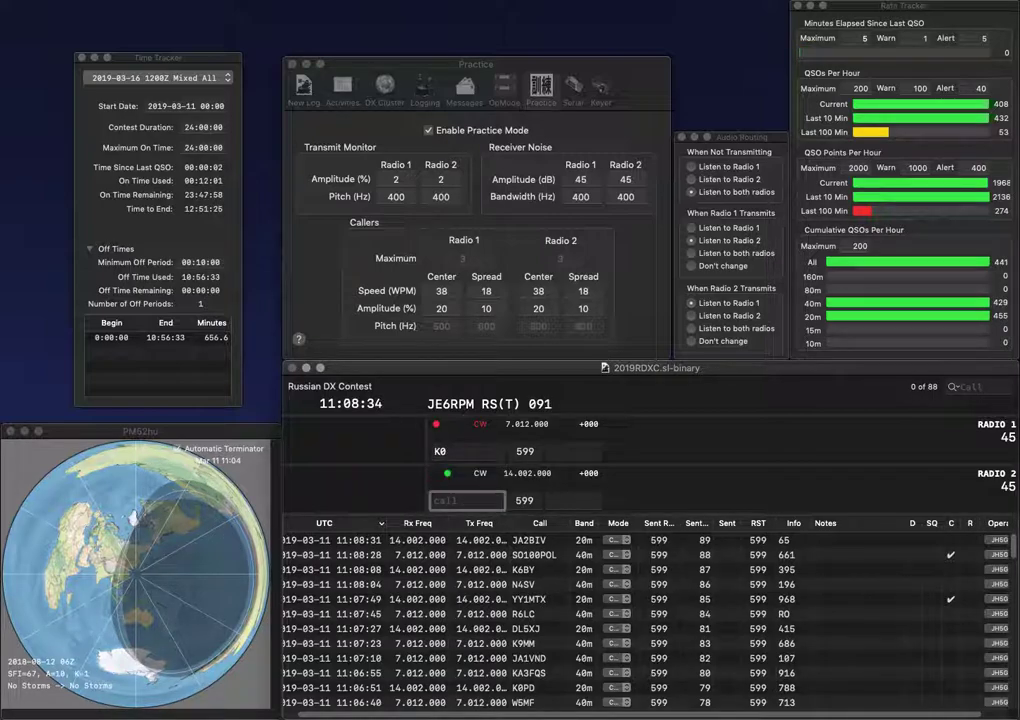
pyautogui.write('W1SJ')
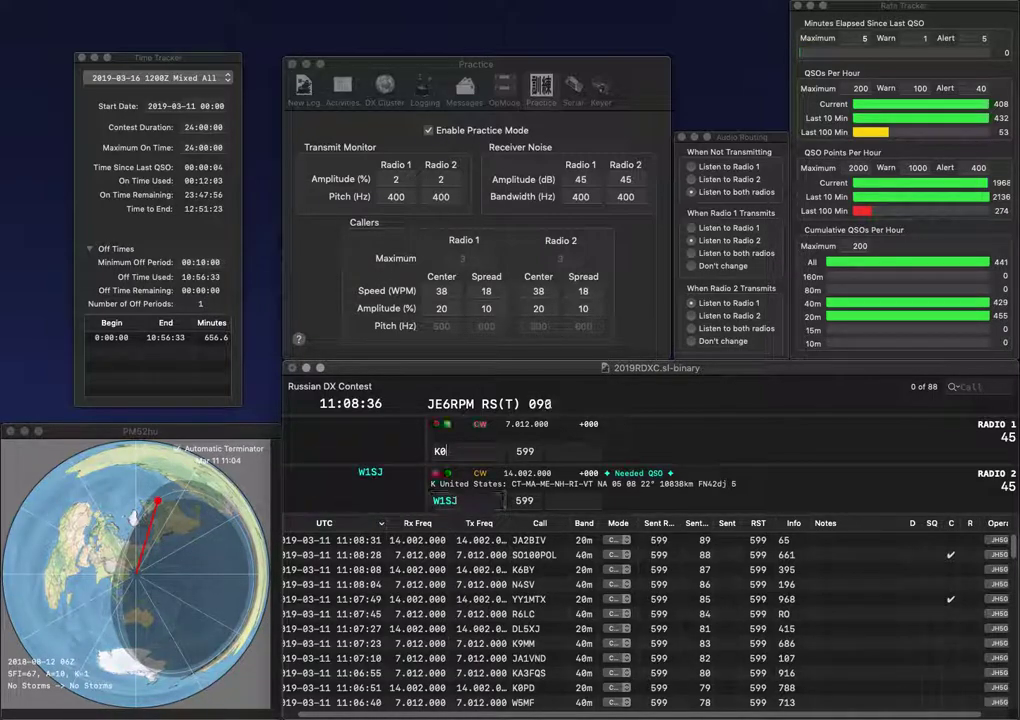
pyautogui.press('Return')
pyautogui.write('IP')
pyautogui.press('Return')
pyautogui.press('Return')
pyautogui.write('2')
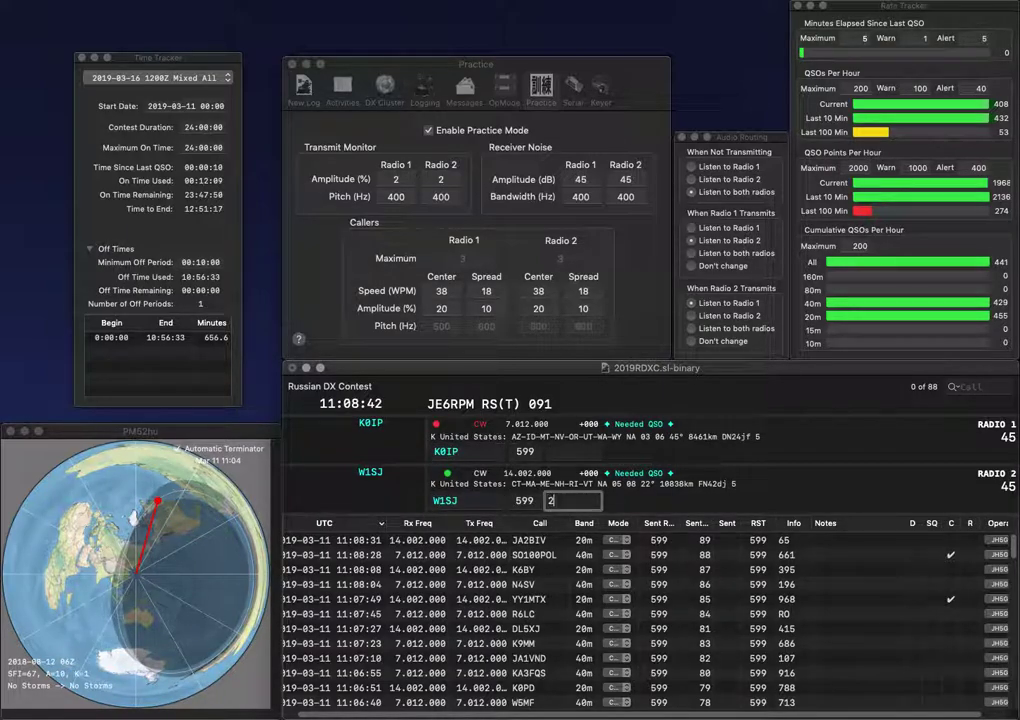
pyautogui.write('16')
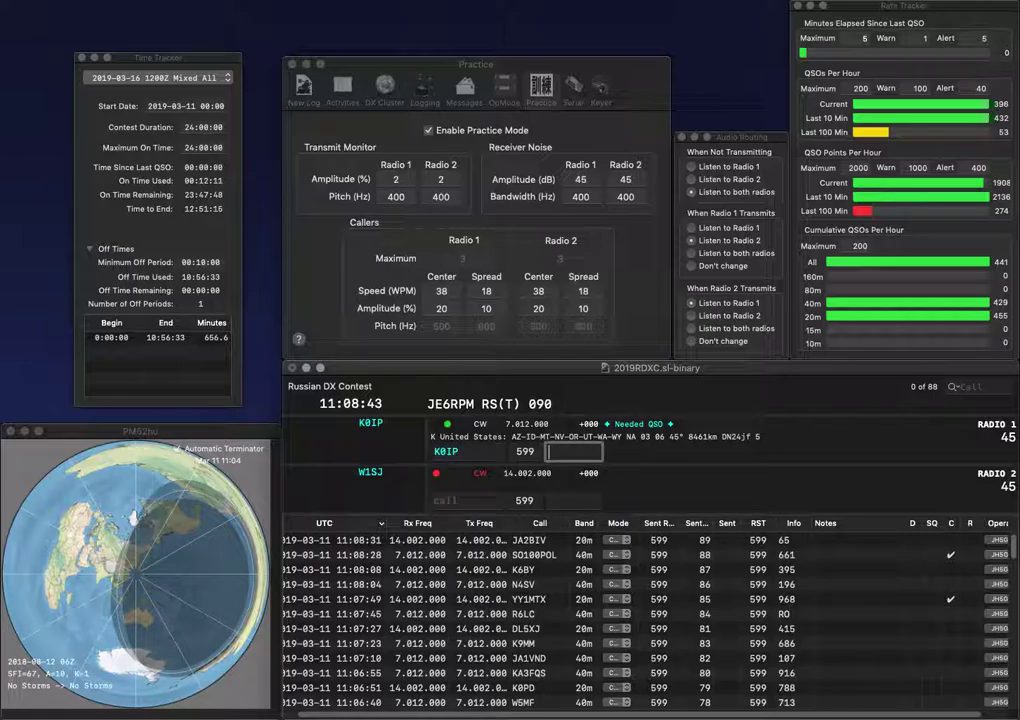
pyautogui.press('Return')
pyautogui.write('682')
pyautogui.press('Return')
# Step: Enter the partial calls KG on Radio 2 and A61 on Radio 1 and answer both callers
pyautogui.write('CDE')
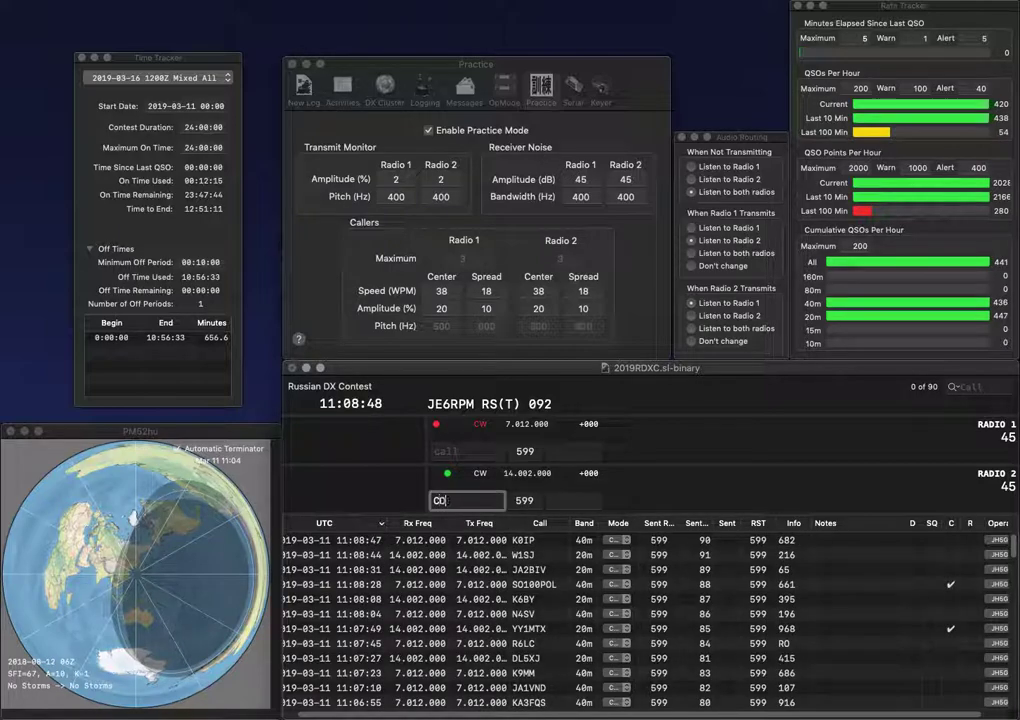
pyautogui.press('BackSpace')
pyautogui.press('BackSpace')
pyautogui.press('BackSpace')
pyautogui.write('KG')
pyautogui.press('Return')
pyautogui.write('A61')
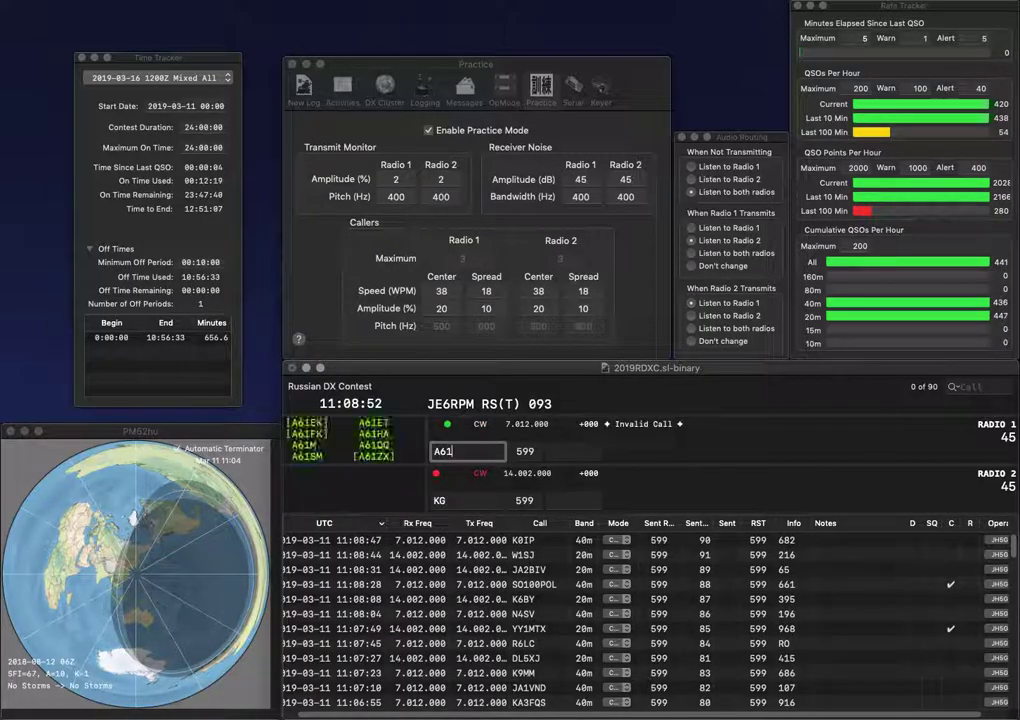
pyautogui.press('Return')
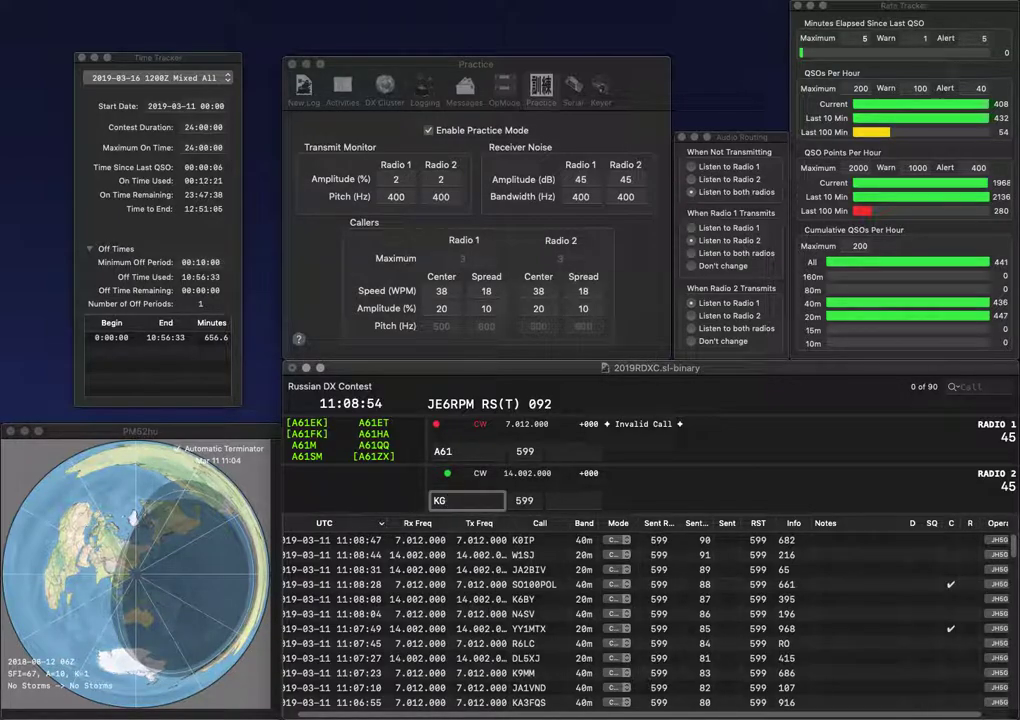
# Step: Extend the calls to KG3E on Radio 2 and A61CA on Radio 1 and answer both again
pyautogui.write('3EH')
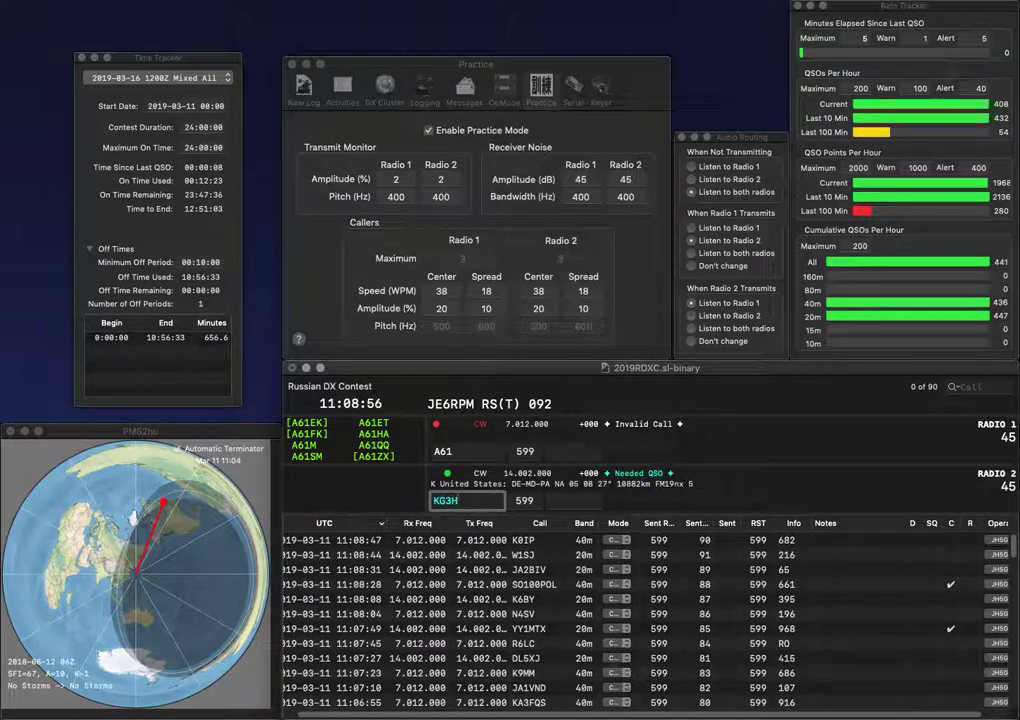
pyautogui.press('BackSpace')
pyautogui.press('Return')
pyautogui.write('CA')
pyautogui.press('Return')
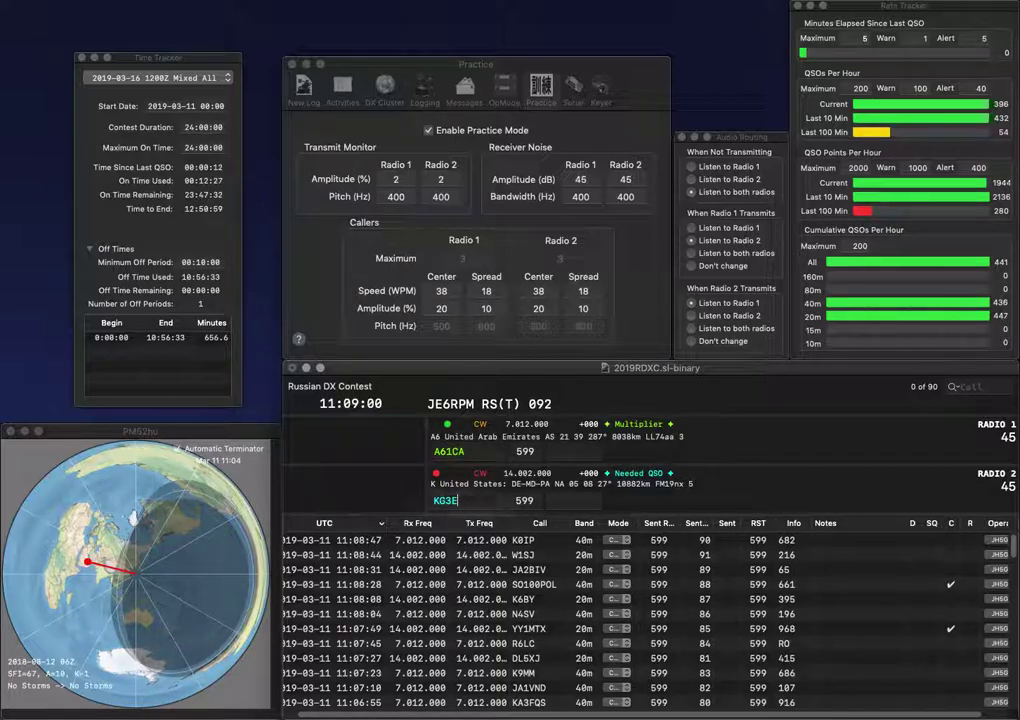
pyautogui.press('BackSpace')
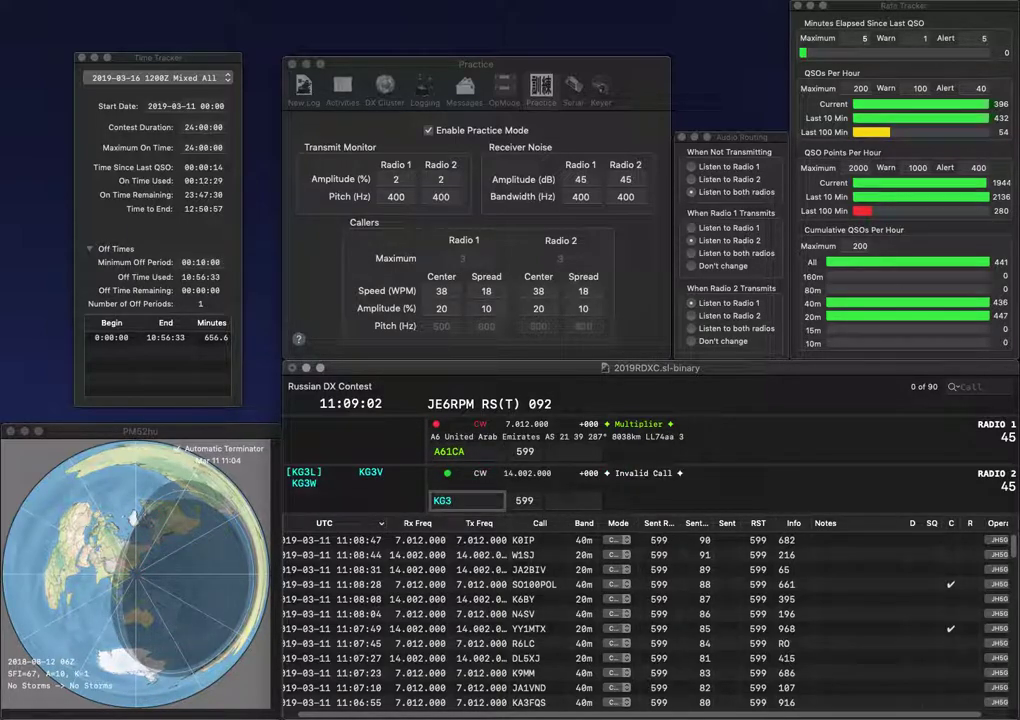
pyautogui.press('BackSpace')
pyautogui.write('4EHL')
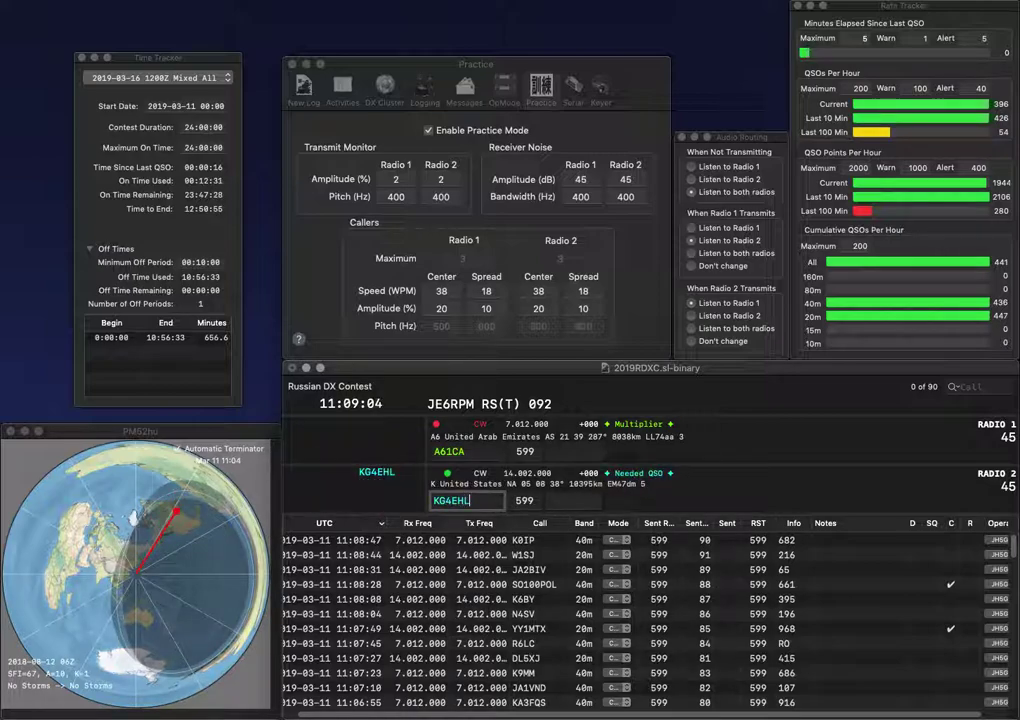
pyautogui.press('Return')
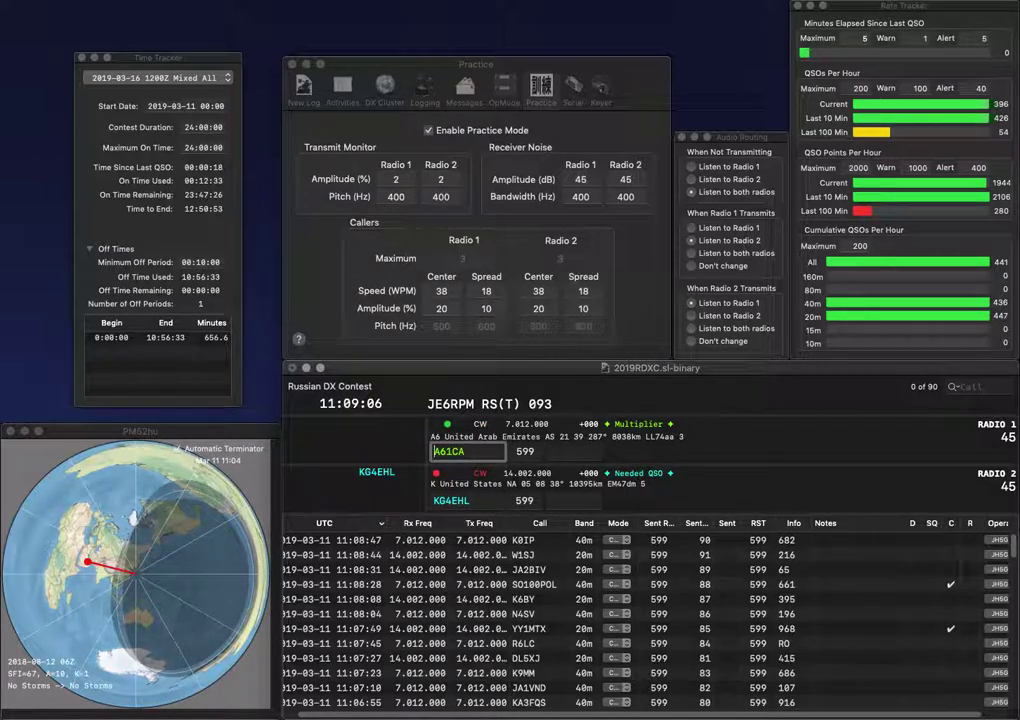
pyautogui.press('Delete')
pyautogui.write('5')
pyautogui.press('Return')
pyautogui.press('space')
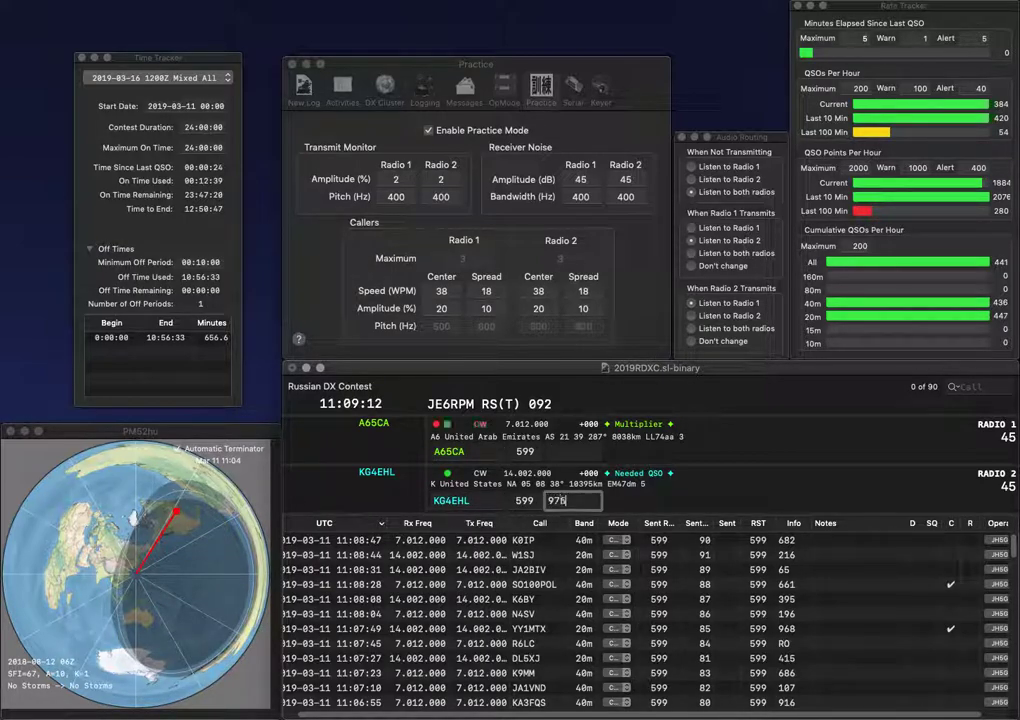
pyautogui.write('975')
pyautogui.press('Return')
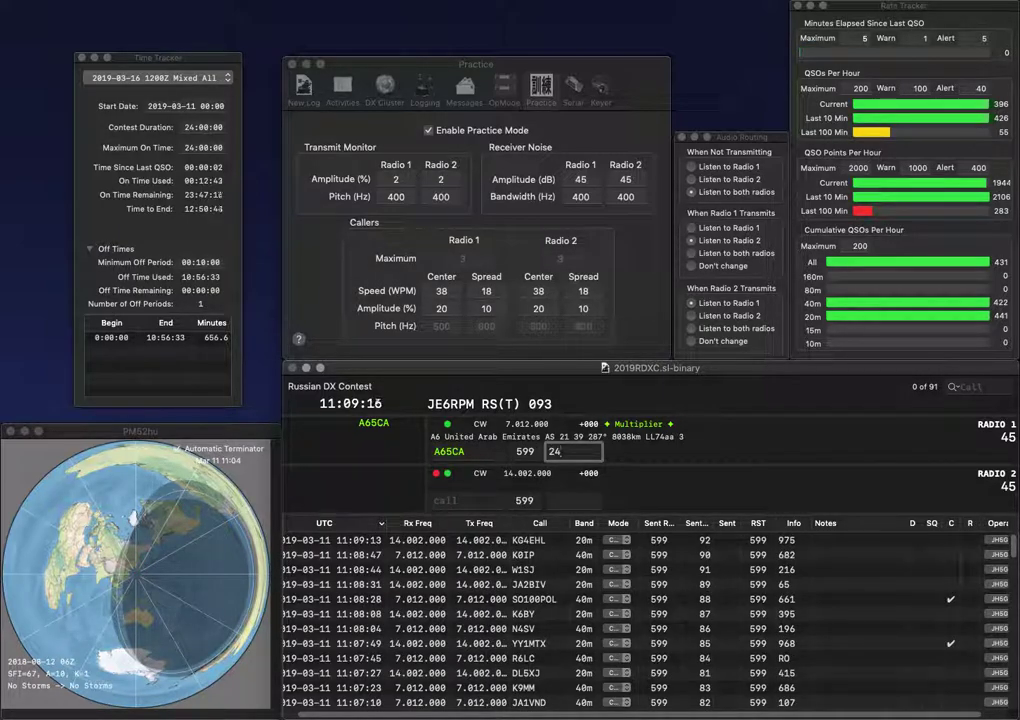
pyautogui.write('0')
pyautogui.press('Return')
# Step: Enter the partial call W on Radio 2 and KA2MLH on Radio 1 and answer both callers
pyautogui.write('W')
pyautogui.press('Return')
pyautogui.write('KA2MLH')
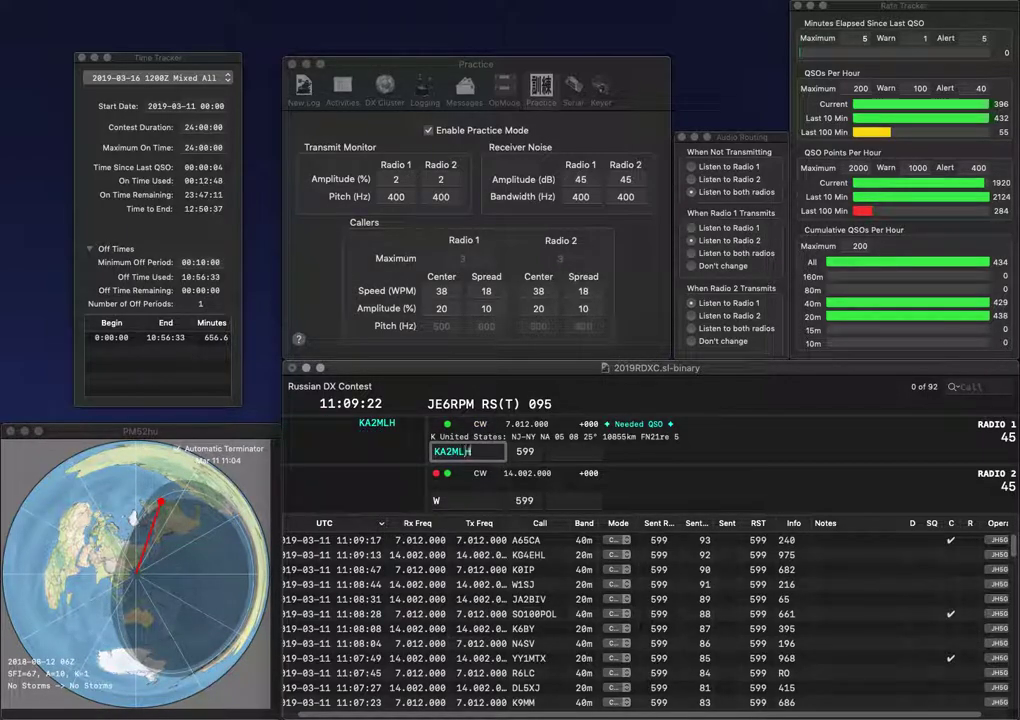
pyautogui.press('\\')
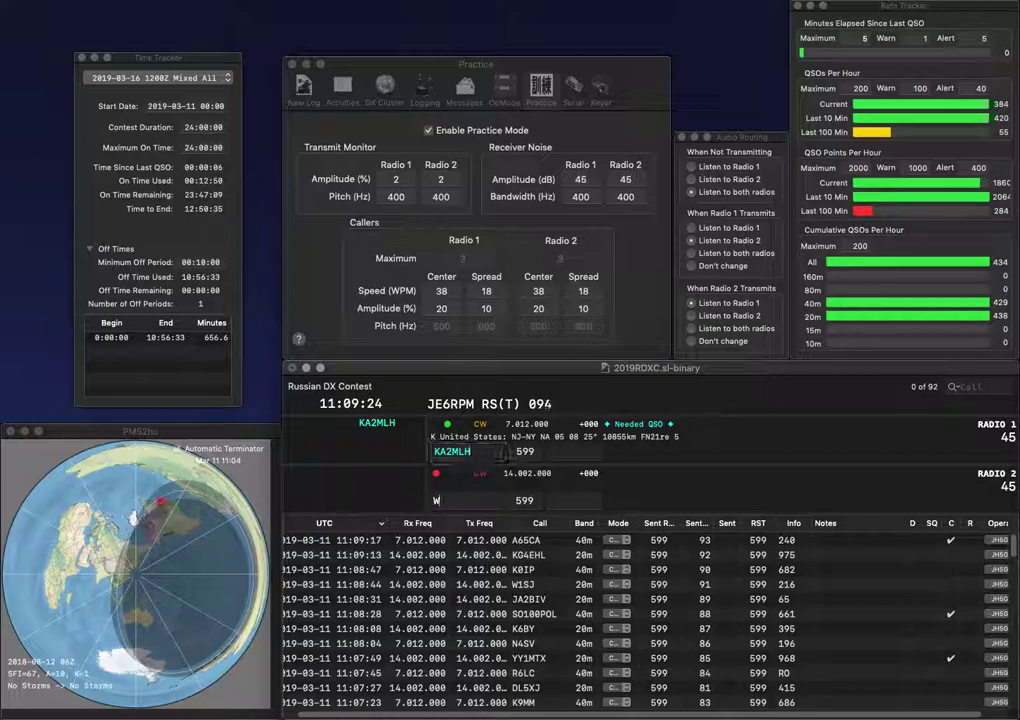
# Step: Complete the Radio 2 call to AI1W, answer it, and move to the received exchange for KA2MLH on Radio 1
pyautogui.write('AI1')
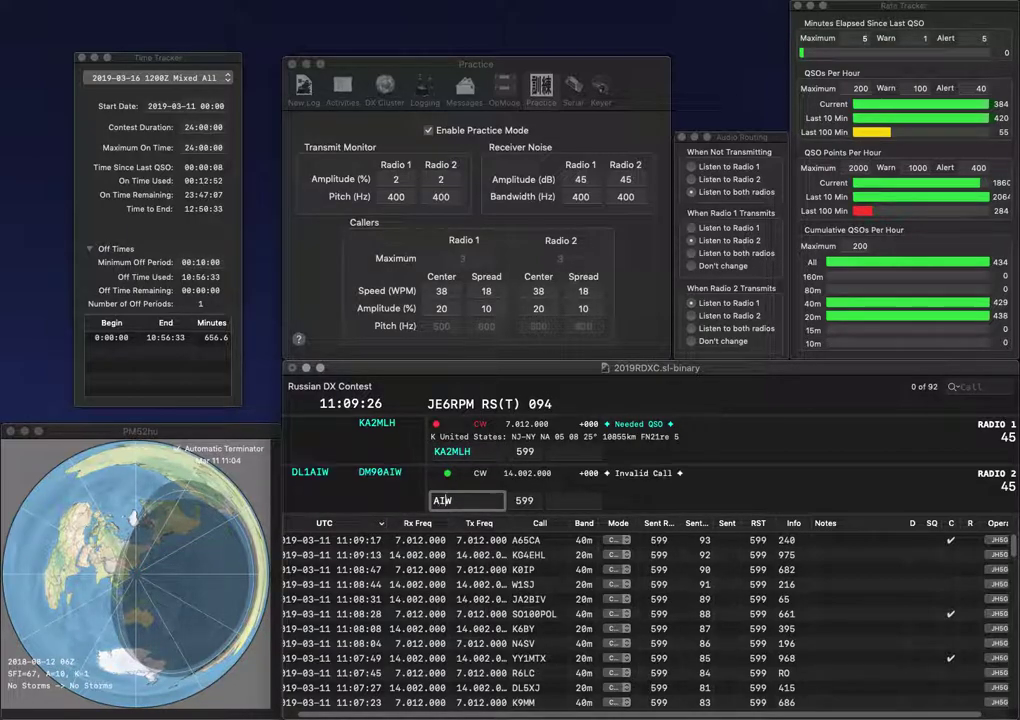
pyautogui.press('Left')
pyautogui.press('BackSpace')
pyautogui.write('D')
pyautogui.press('BackSpace')
pyautogui.write('I')
pyautogui.press('Return')
pyautogui.press('\\')
pyautogui.press('space')
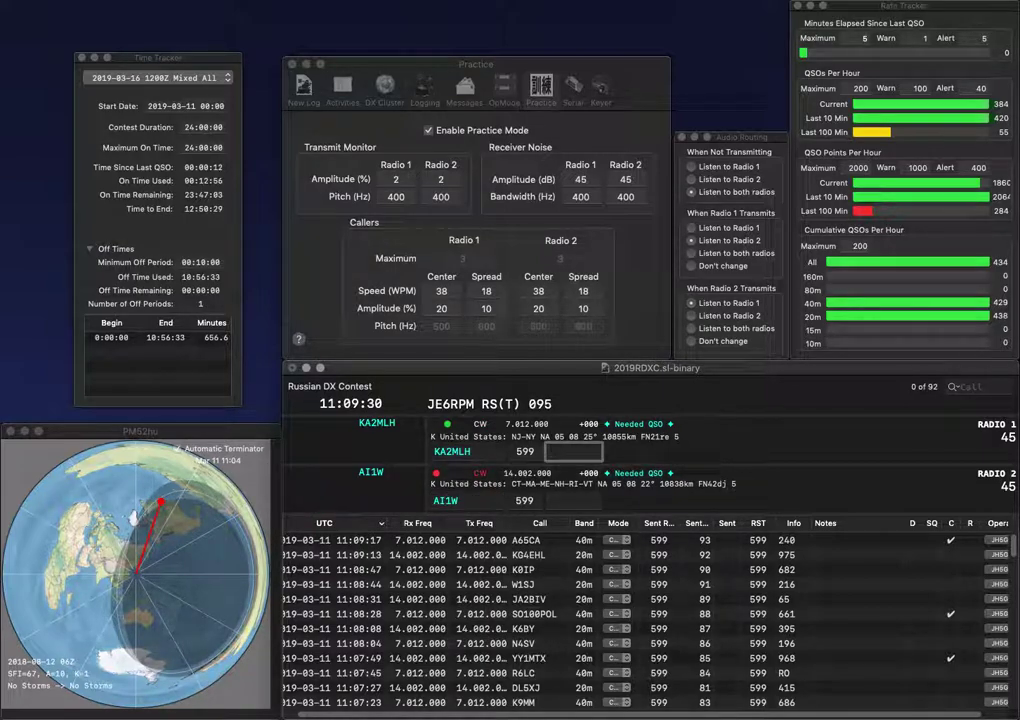
# Step: Log KA2MLH on Radio 1 with received exchange 448 and AI1W on Radio 2 with 326
pyautogui.write('8')
pyautogui.press('Return')
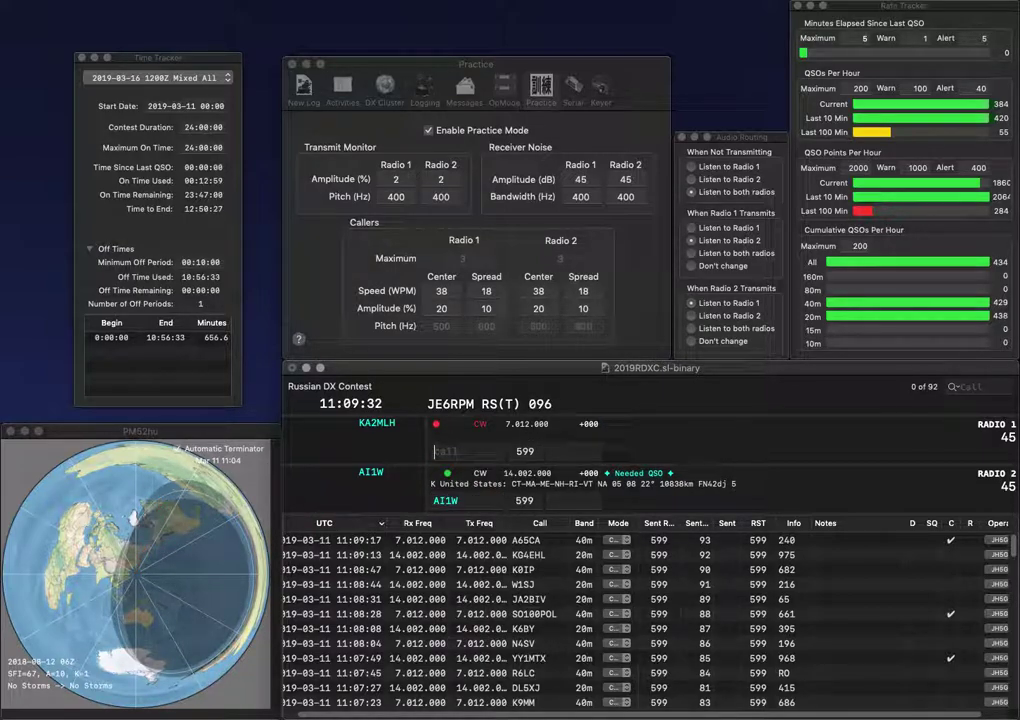
pyautogui.press('space')
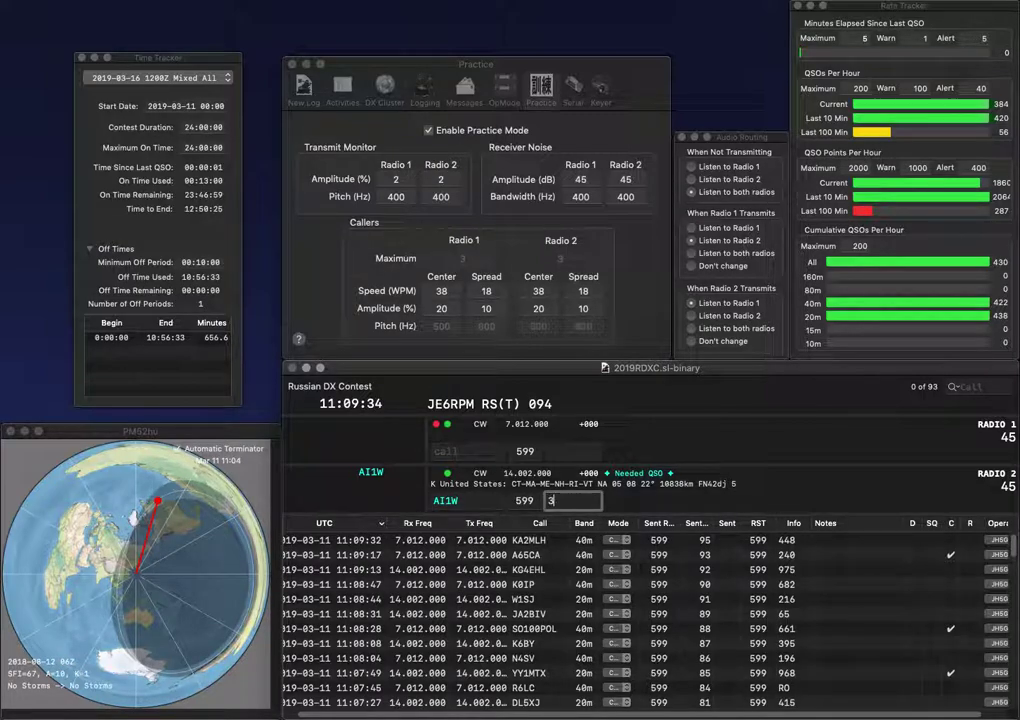
pyautogui.write('326')
pyautogui.press('Return')
# Step: Enter G3XAQ on Radio 1 and answer it, and enter the partial call DMG on Radio 2
pyautogui.write('G3XAQ')
pyautogui.press('Return')
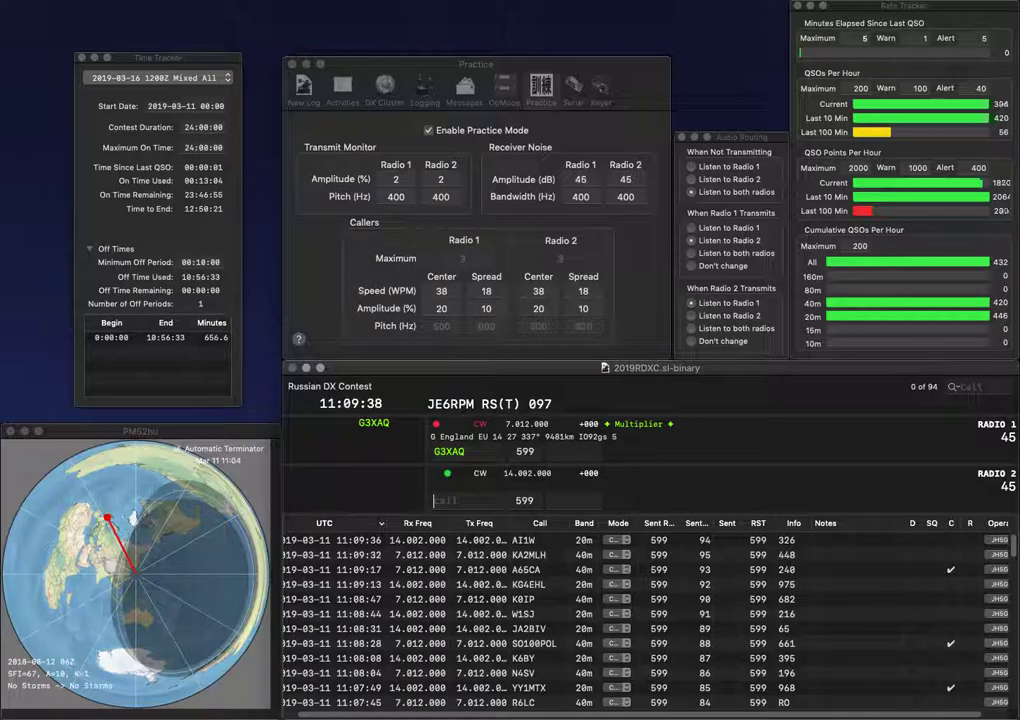
pyautogui.write('DMG')
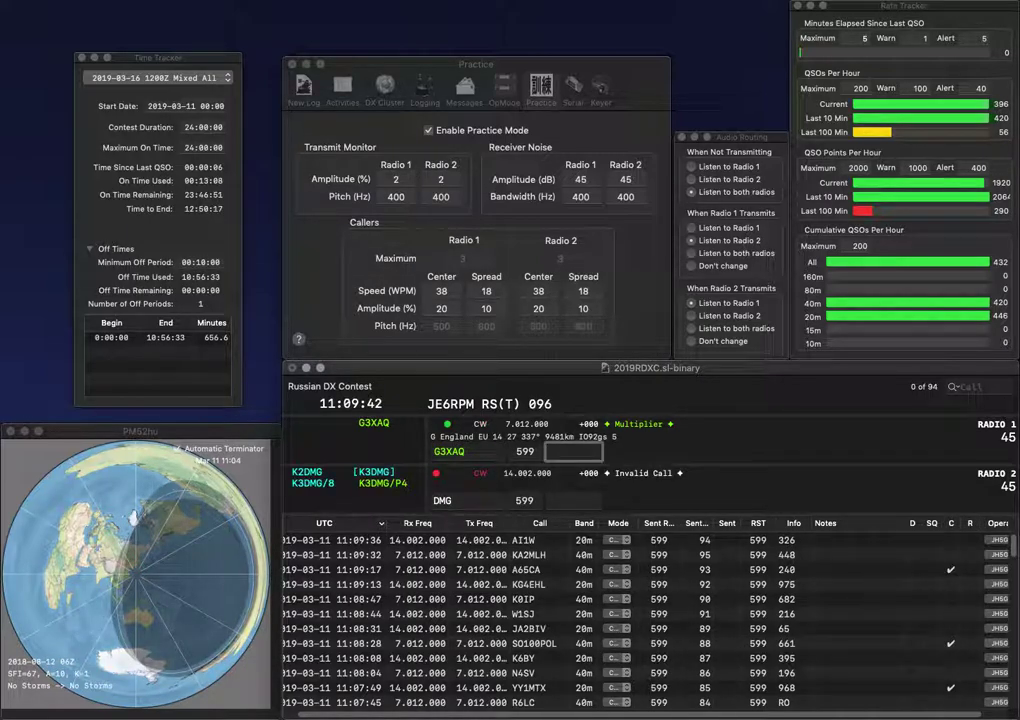
pyautogui.write('862')
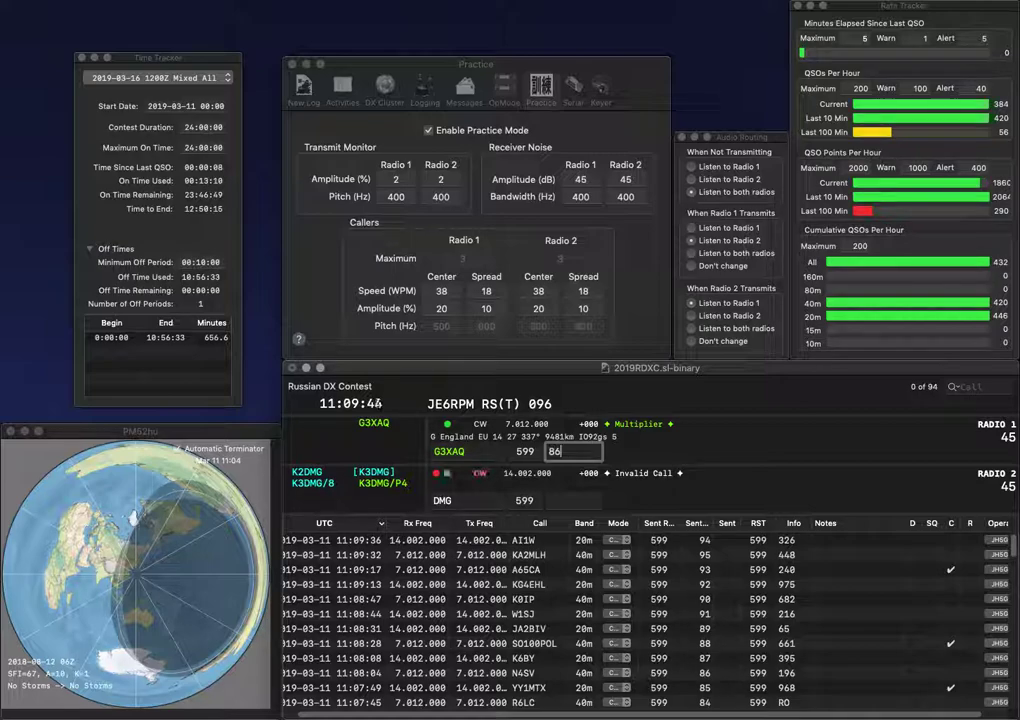
pyautogui.press('Return')
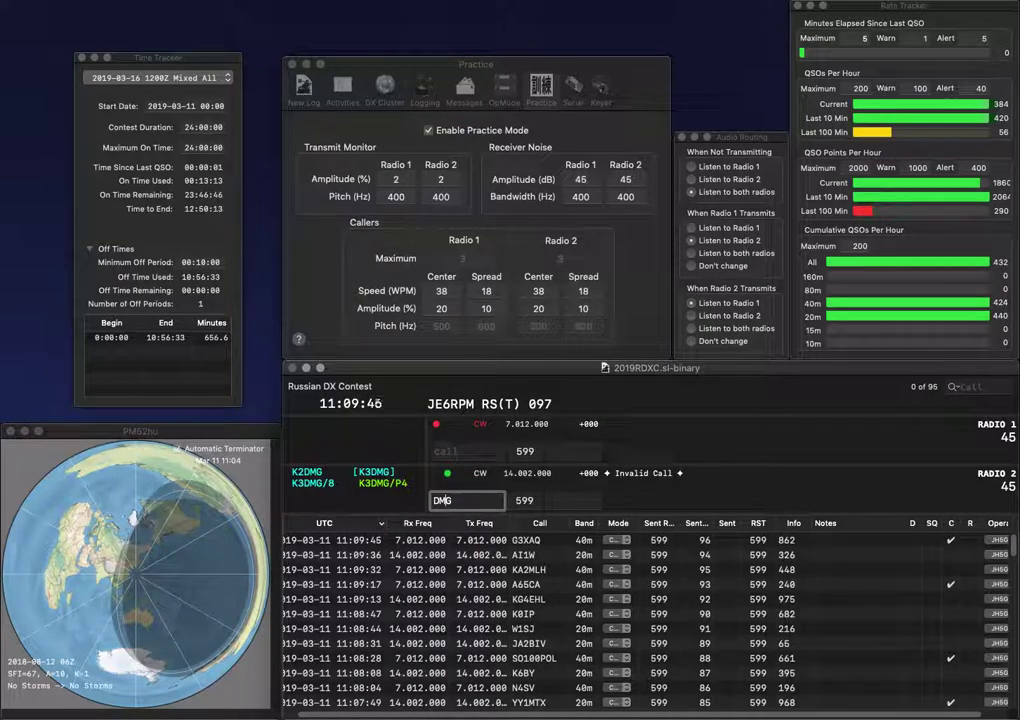
pyautogui.press('BackSpace')
pyautogui.write('2B')
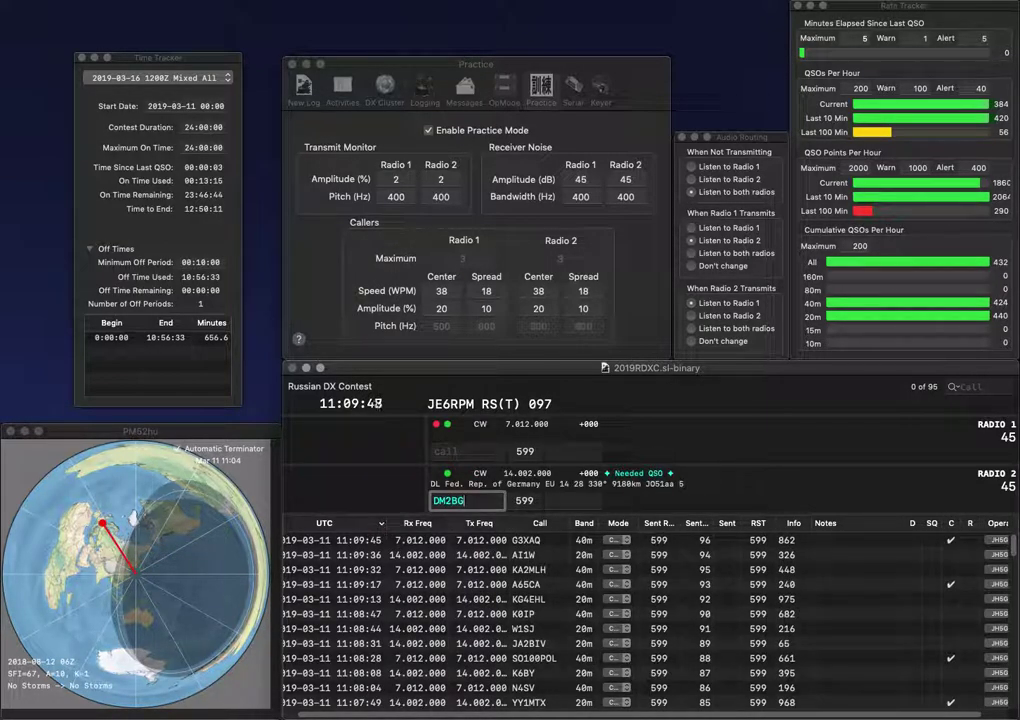
pyautogui.press('BackSpace')
pyautogui.press('Return')
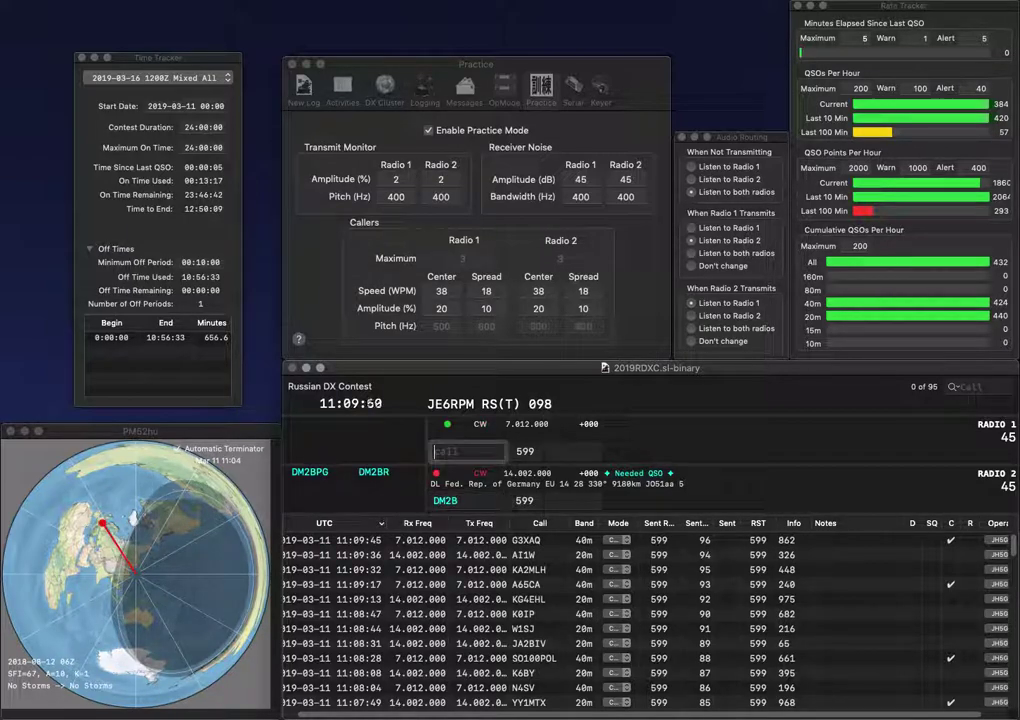
pyautogui.write('DL0DA')
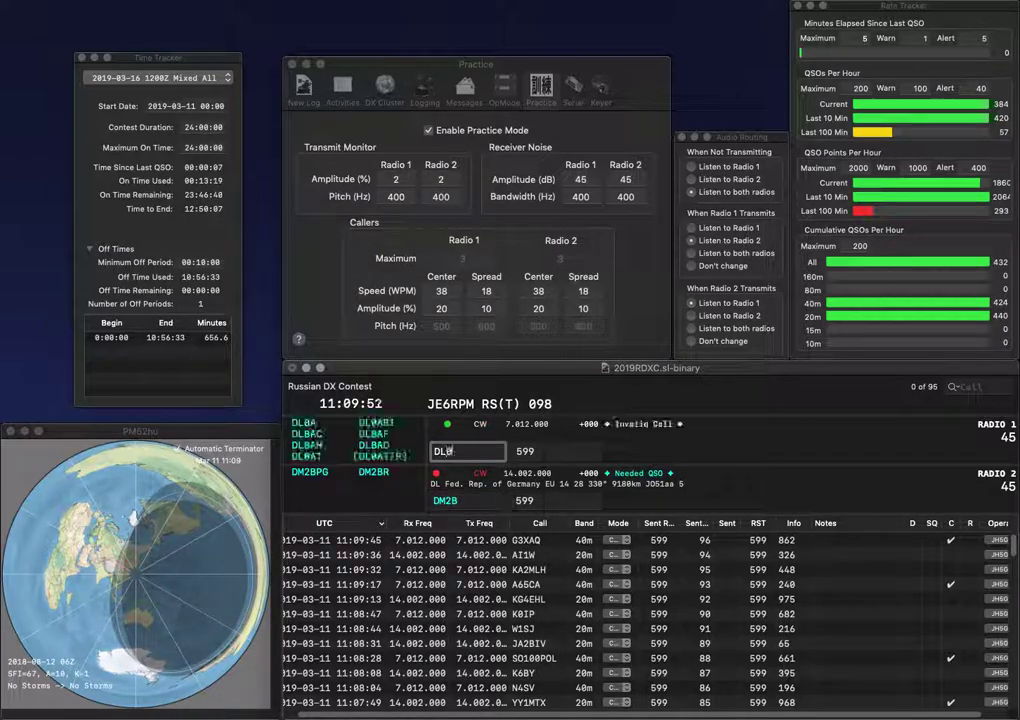
pyautogui.press('Return')
pyautogui.write('PG')
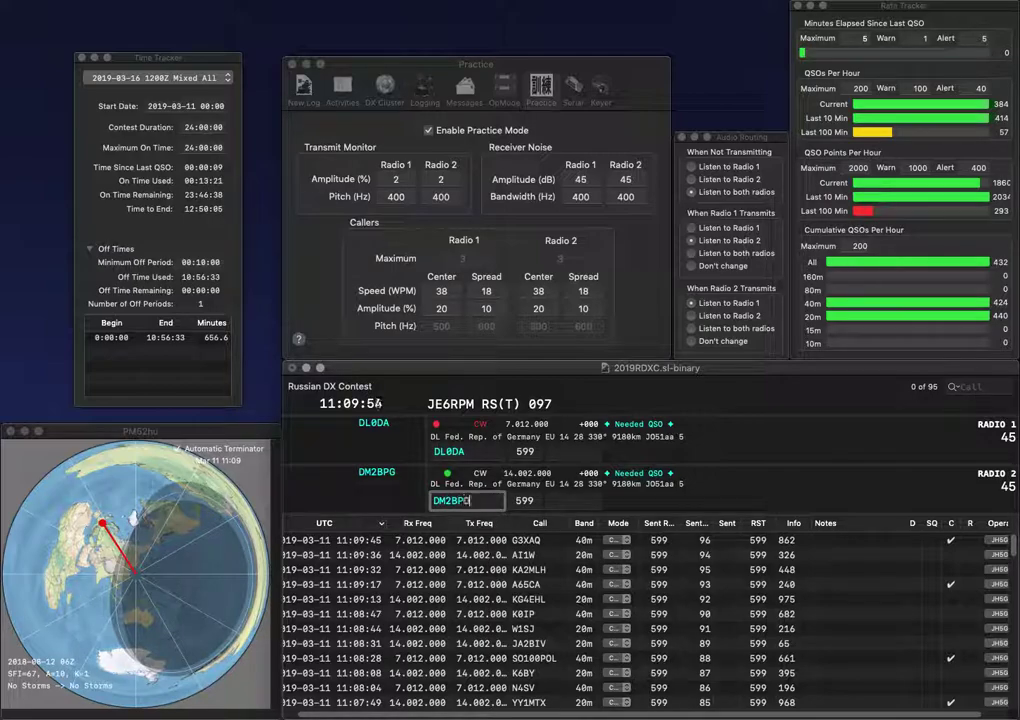
pyautogui.press('Return')
pyautogui.press('space')
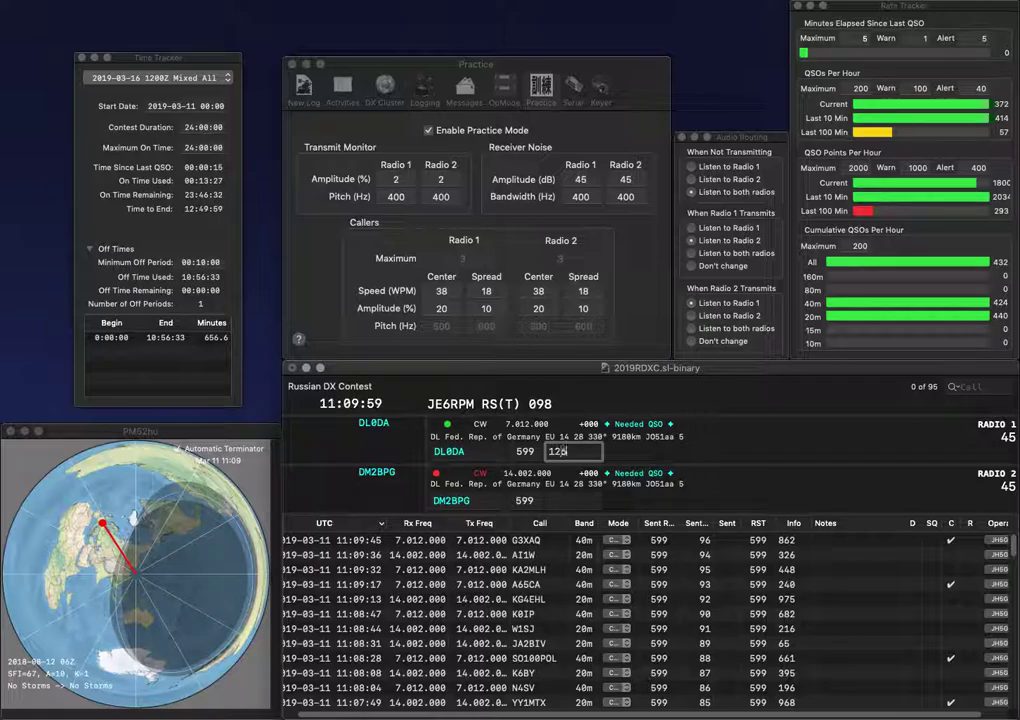
# Step: Log DL0DA on Radio 1 with received exchange 126 and DM2BPG on Radio 2 with 912
pyautogui.write('126')
pyautogui.press('Return')
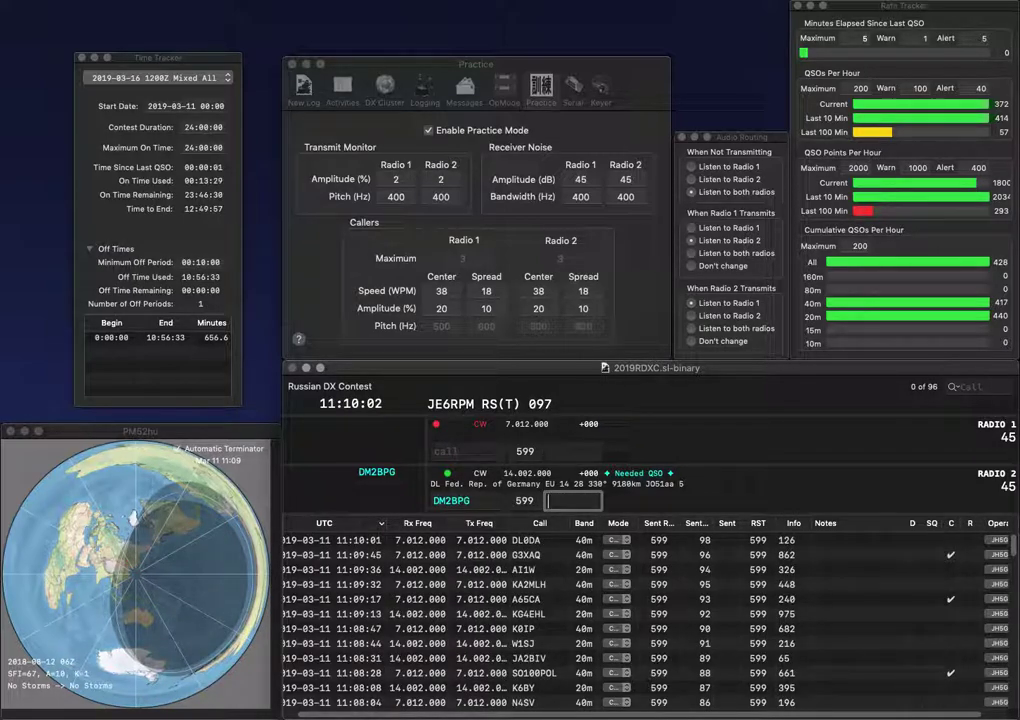
pyautogui.write('912')
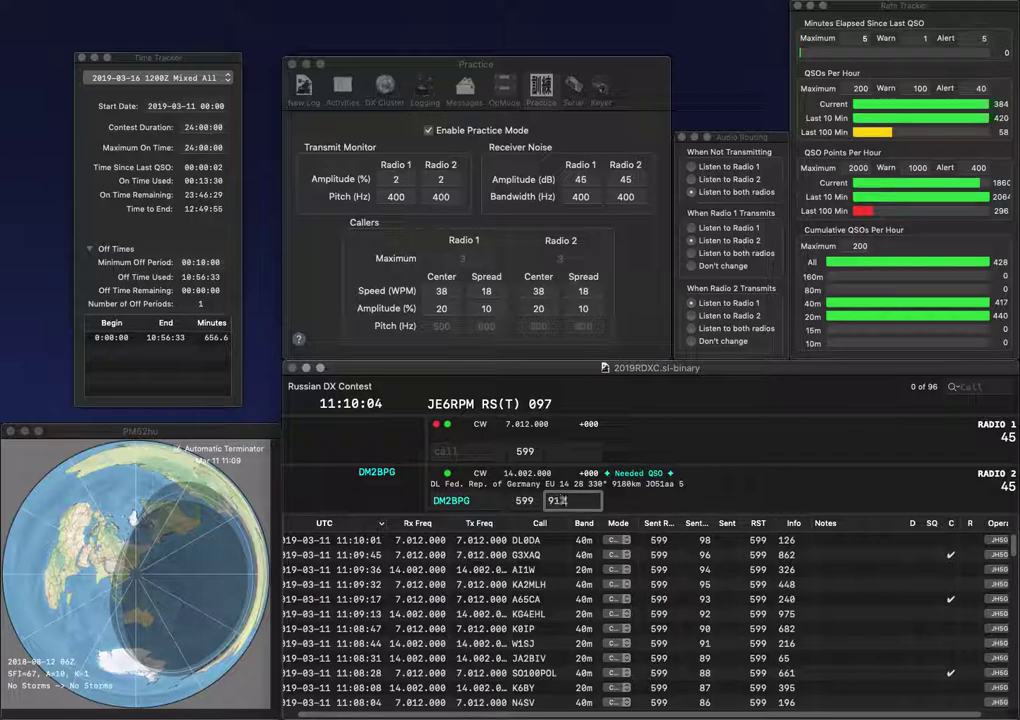
pyautogui.press('Return')
# Step: Enter KD2SC on Radio 2 and work the partial call DX on Radio 1 up to KM7DX, answering both callers
pyautogui.write('DX')
pyautogui.press('Return')
pyautogui.write('KD')
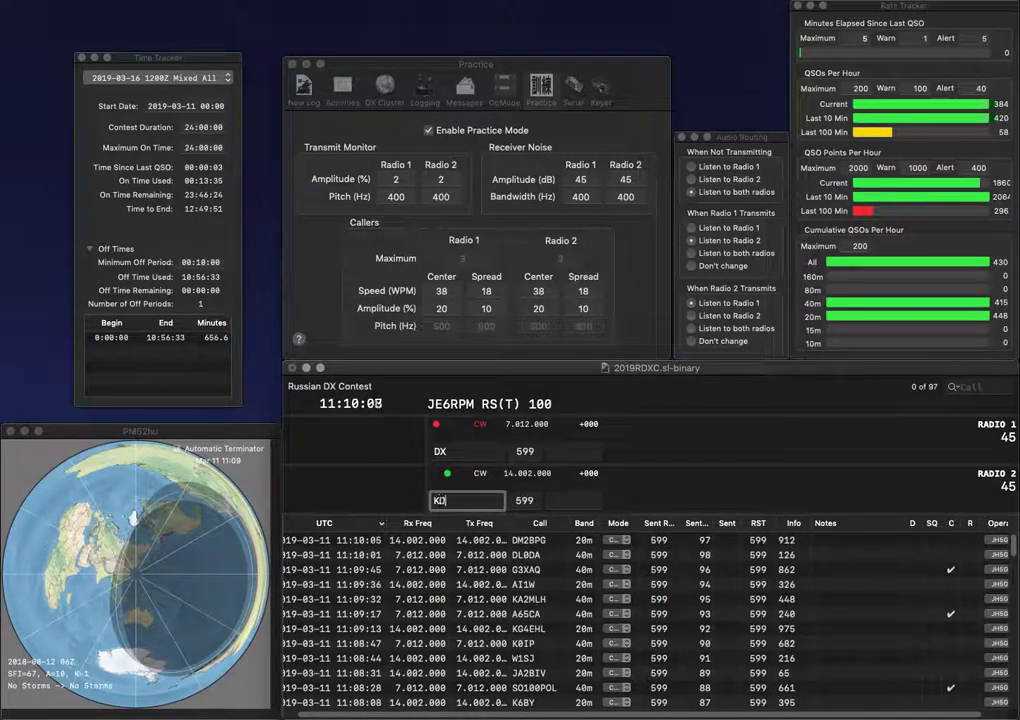
pyautogui.write('2SC')
pyautogui.press('Return')
pyautogui.click(446, 451)
pyautogui.write('7')
pyautogui.press('Return')
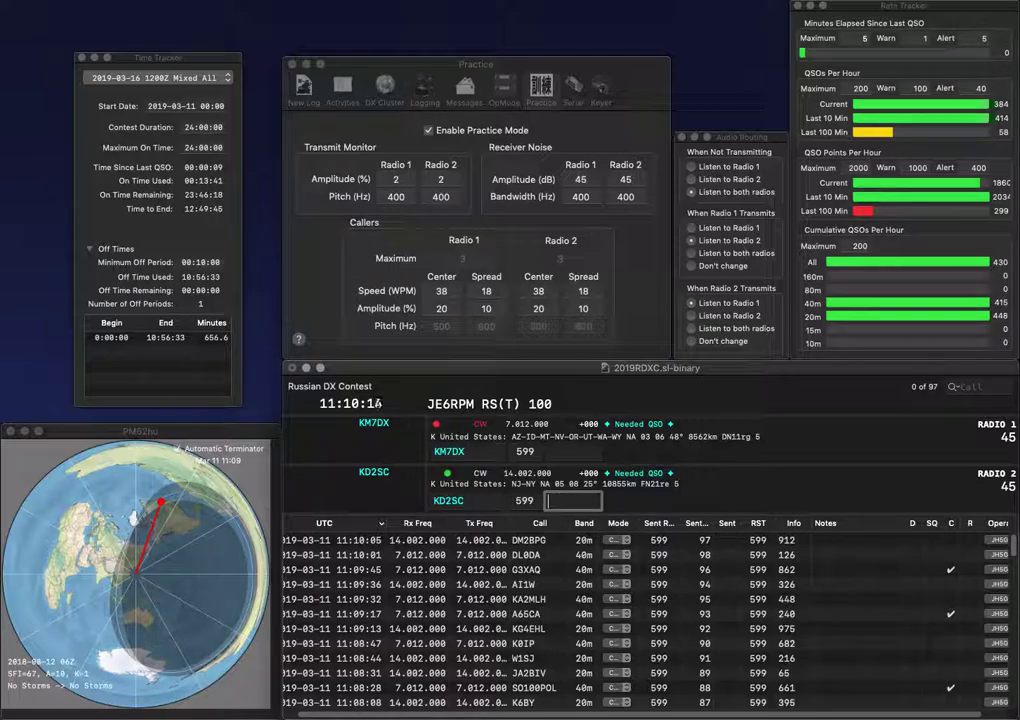
pyautogui.write('722')
pyautogui.press('Return')
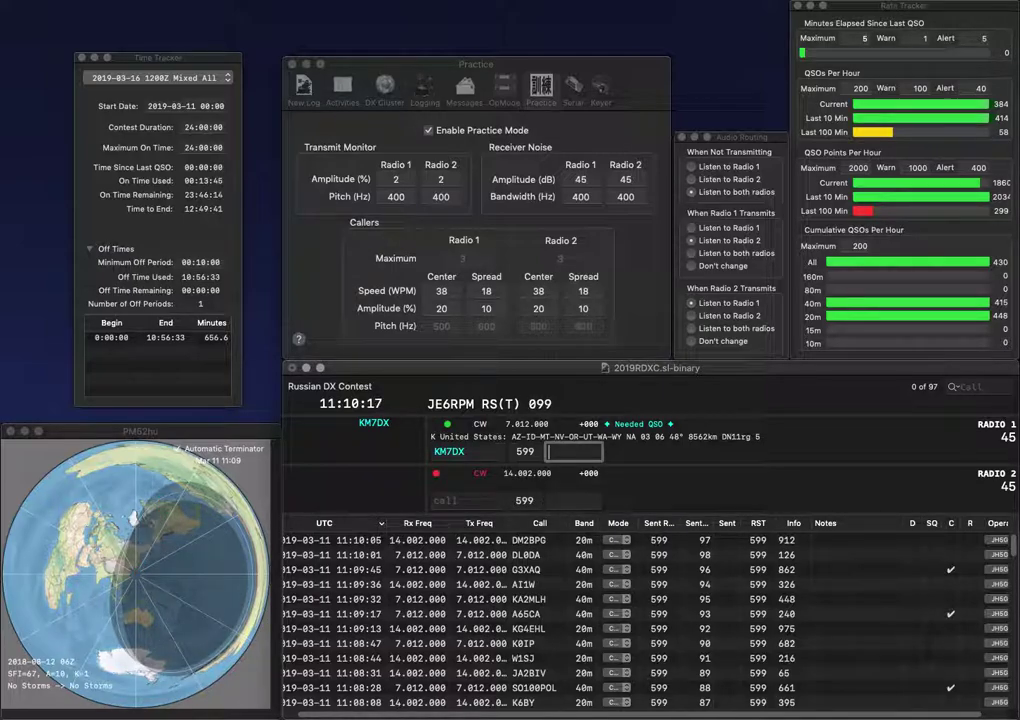
pyautogui.write('388')
pyautogui.press('Return')
pyautogui.press('Down')
pyautogui.write('PE6H')
pyautogui.press('BackSpace')
pyautogui.write('5')
pyautogui.press('Return')
pyautogui.write('2O')
pyautogui.press('Down')
pyautogui.write('TER')
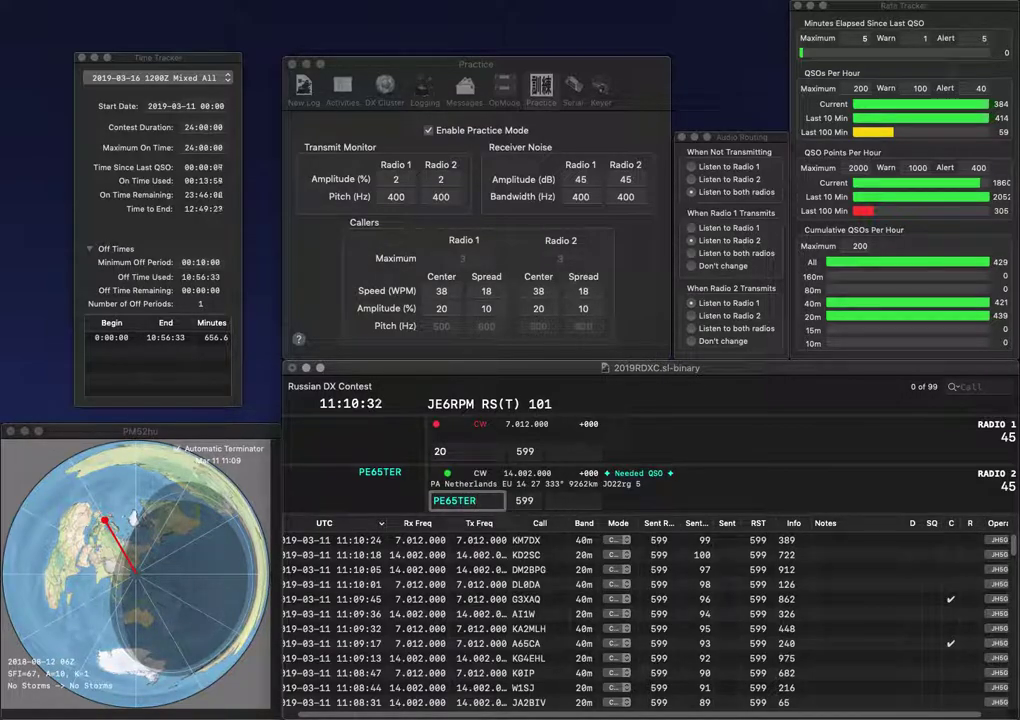
pyautogui.press('Return')
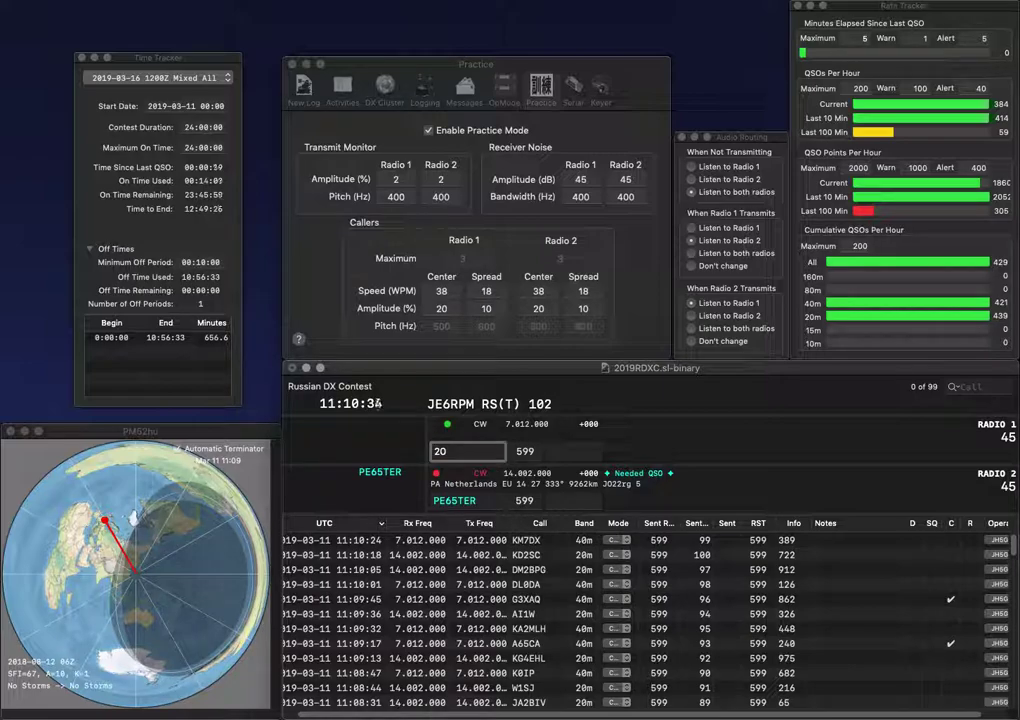
# Step: Complete the Radio 1 call to AH2O, answer it, and move to the received exchange for PE65TER on Radio 2
pyautogui.write('W')
pyautogui.press('BackSpace')
pyautogui.write('AH2O')
pyautogui.press('Down')
pyautogui.press('Tab')
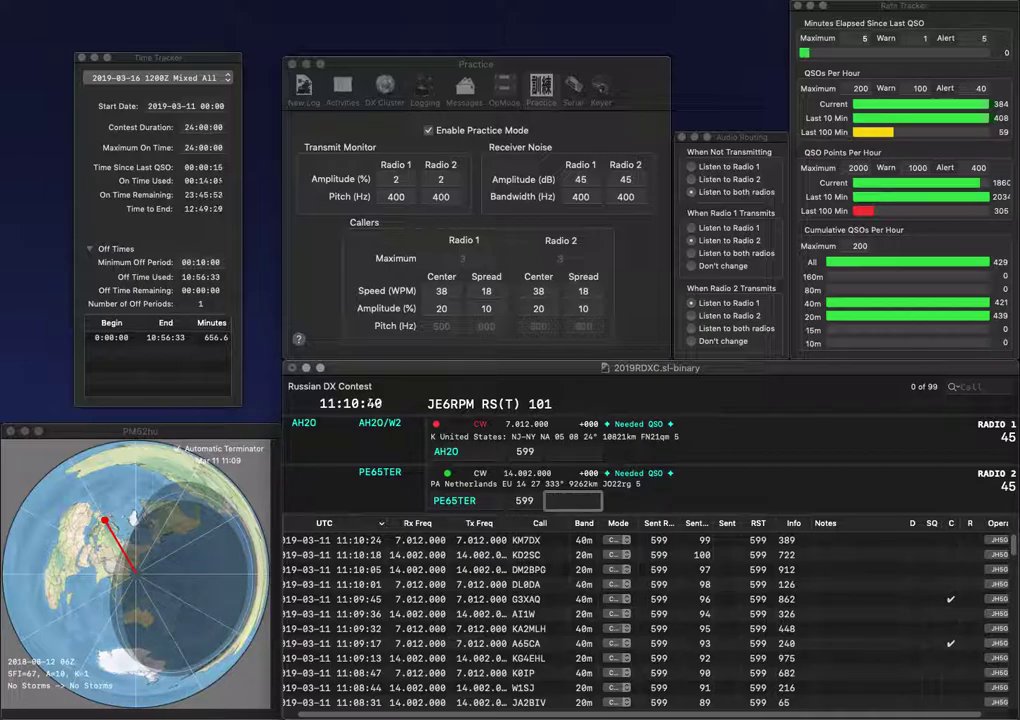
# Step: Log PE65TER on Radio 2 with received exchange 570 and AH2O on Radio 1 with 594
pyautogui.write('570')
pyautogui.press('Return')
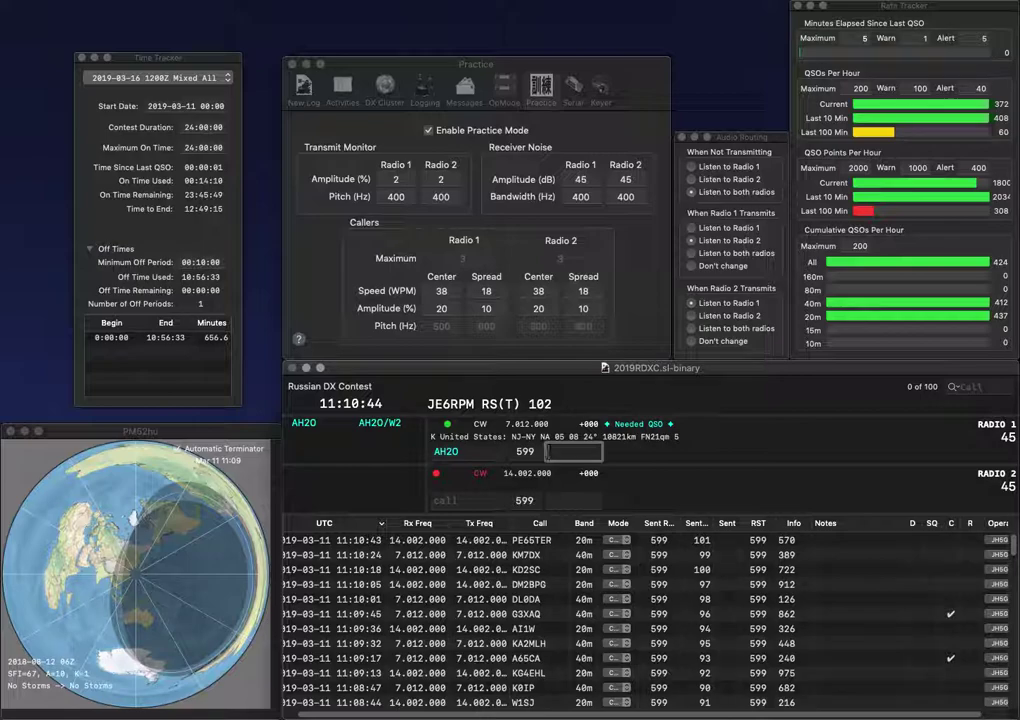
pyautogui.write('594')
pyautogui.press('Return')
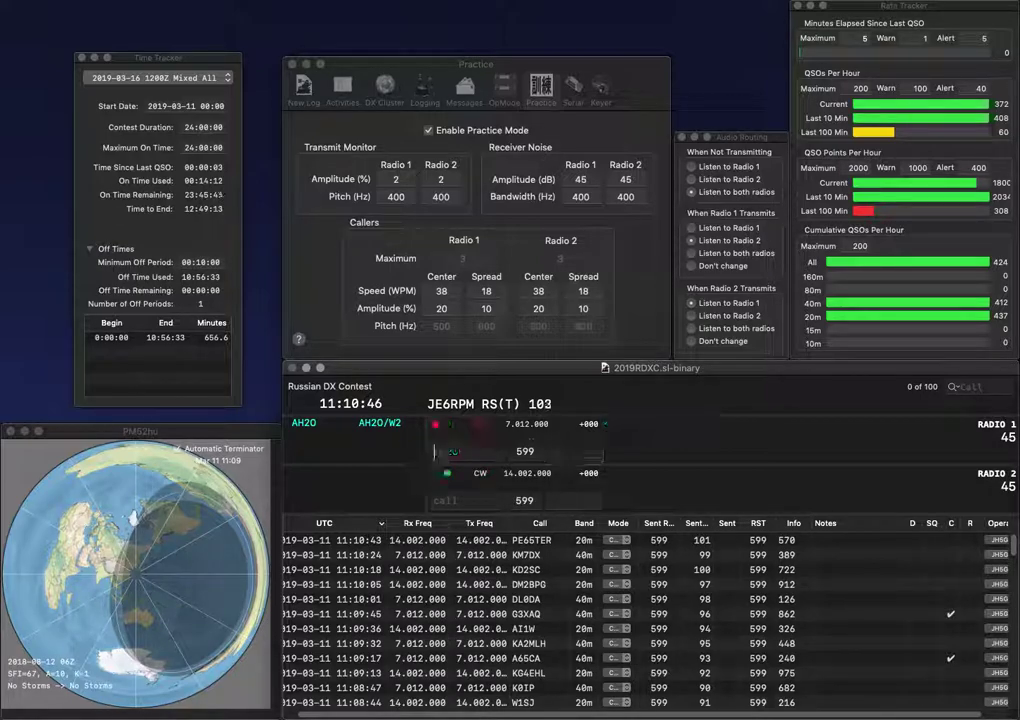
# Step: Enter ES3V on Radio 1 and complete the partial call 2AMD on Radio 2 to JN2AMD, answering both callers
pyautogui.write('2AMD')
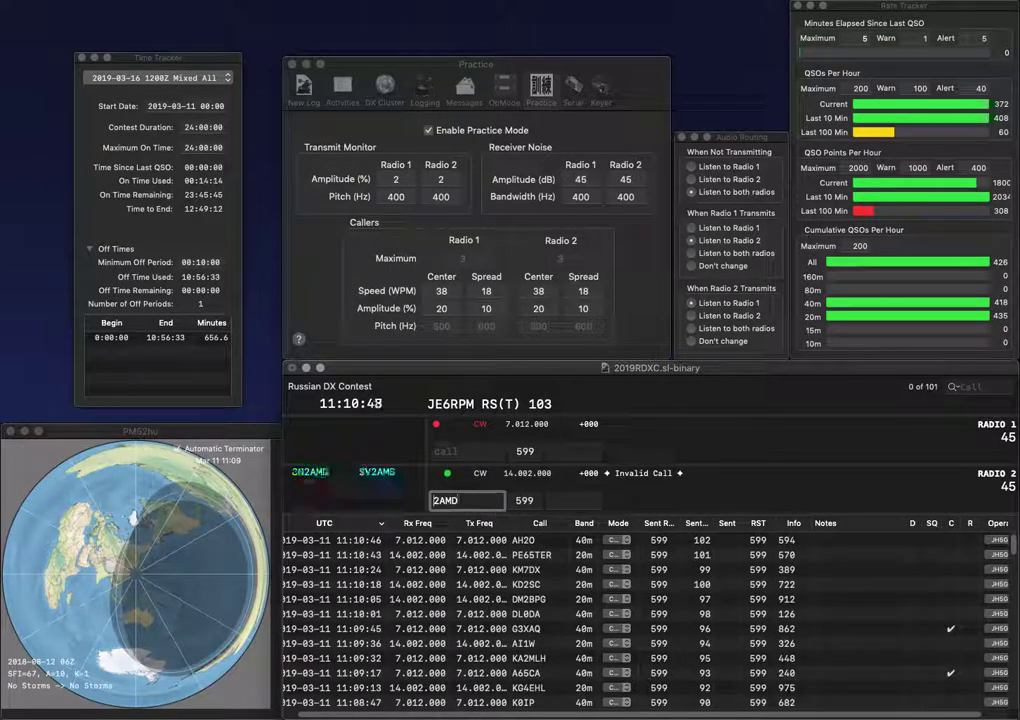
pyautogui.press('Return')
pyautogui.write('ES3V')
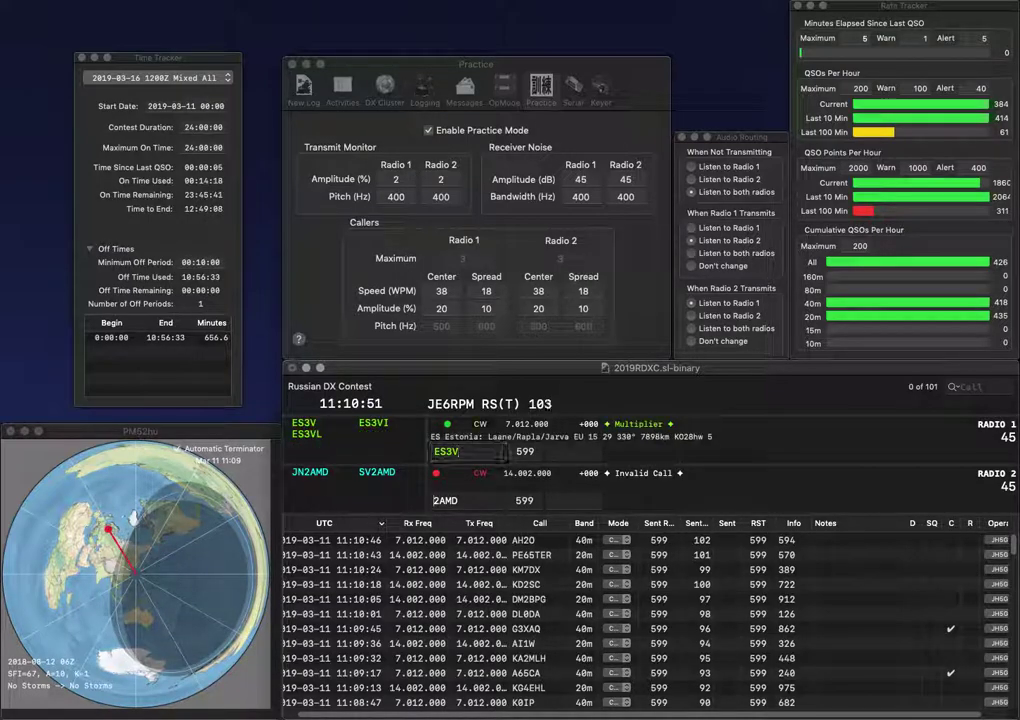
pyautogui.press('Return')
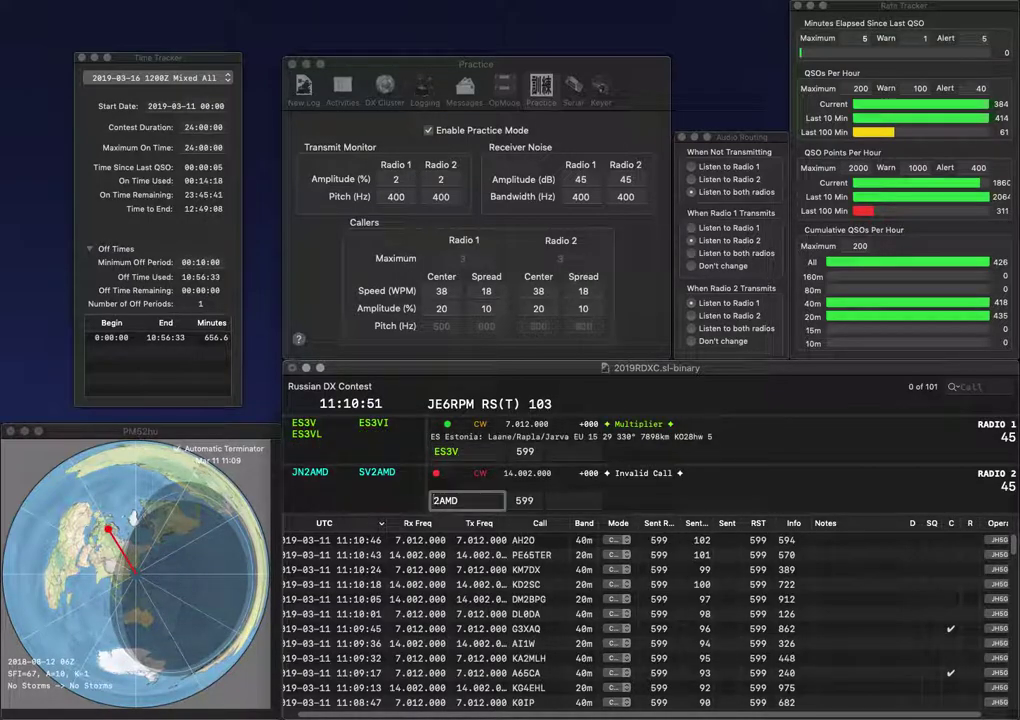
pyautogui.write('JN')
pyautogui.press('Return')
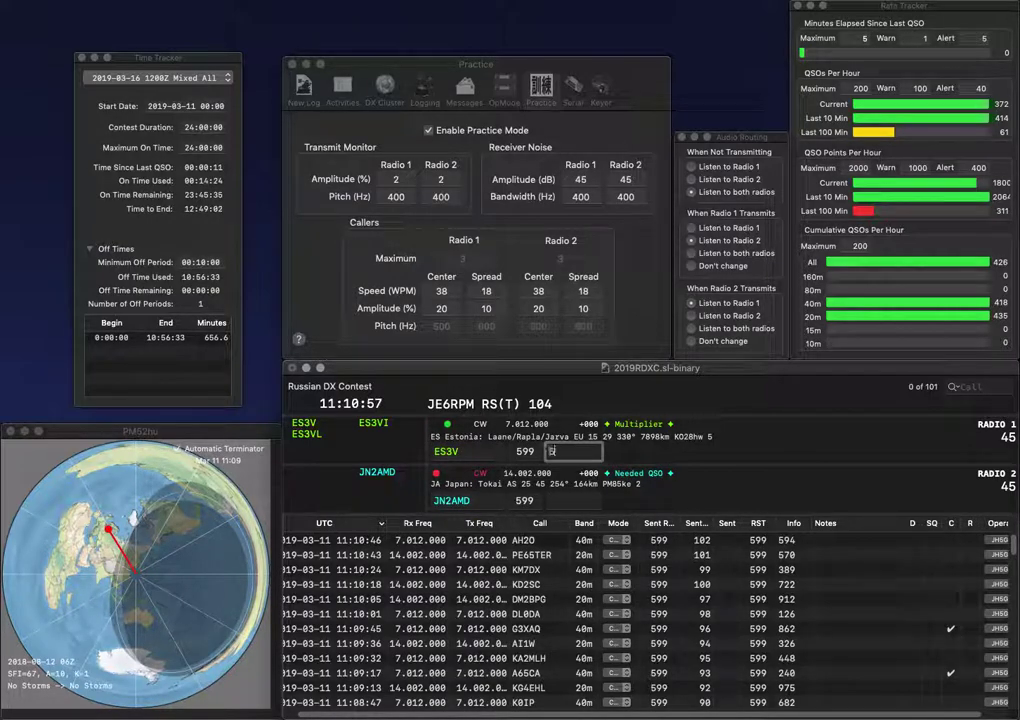
pyautogui.press('Return')
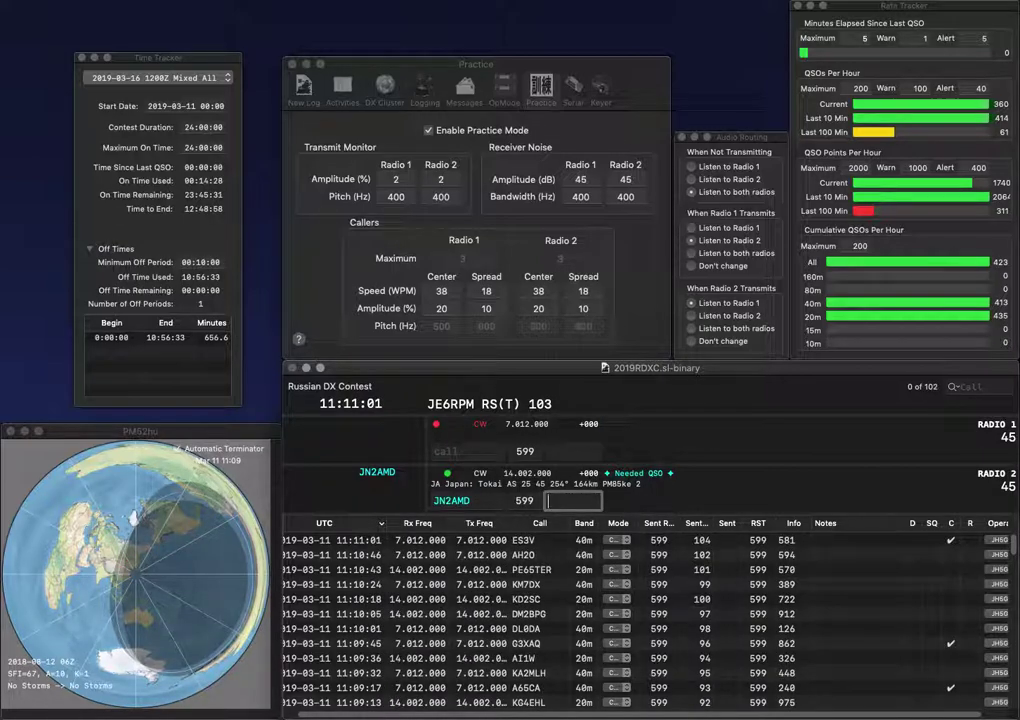
pyautogui.write('79')
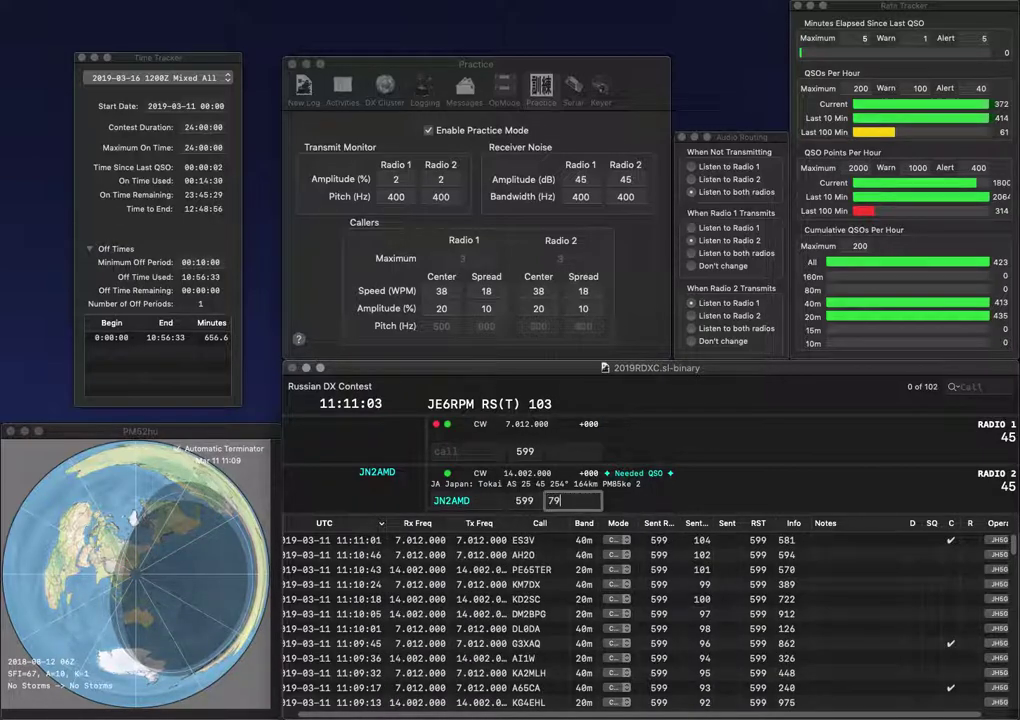
pyautogui.write('P')
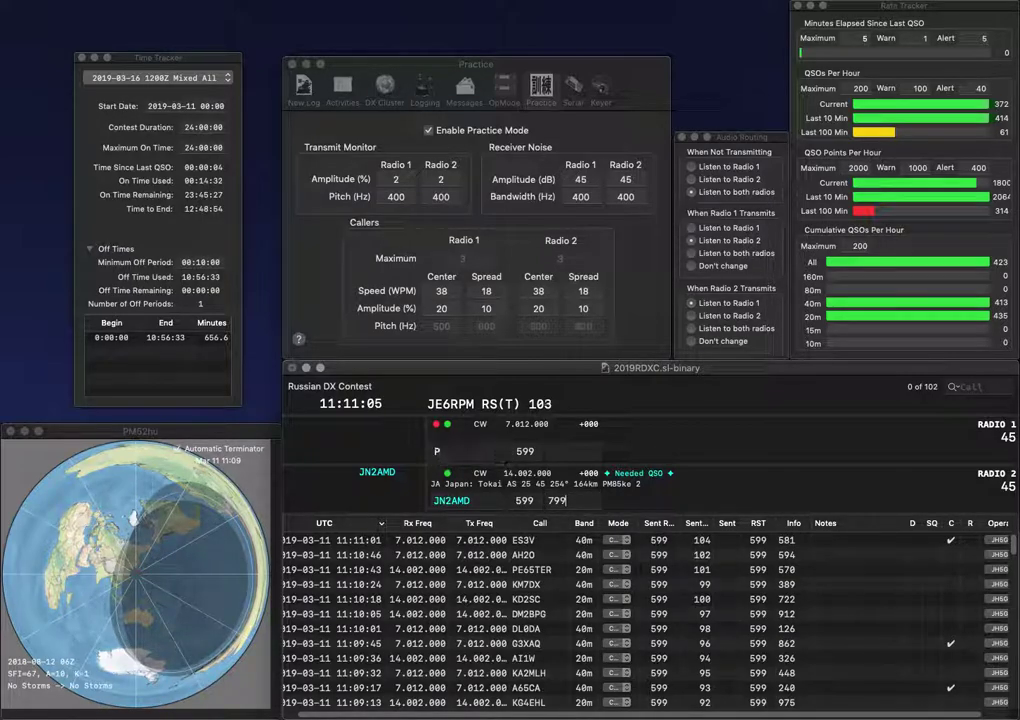
pyautogui.press('Return')
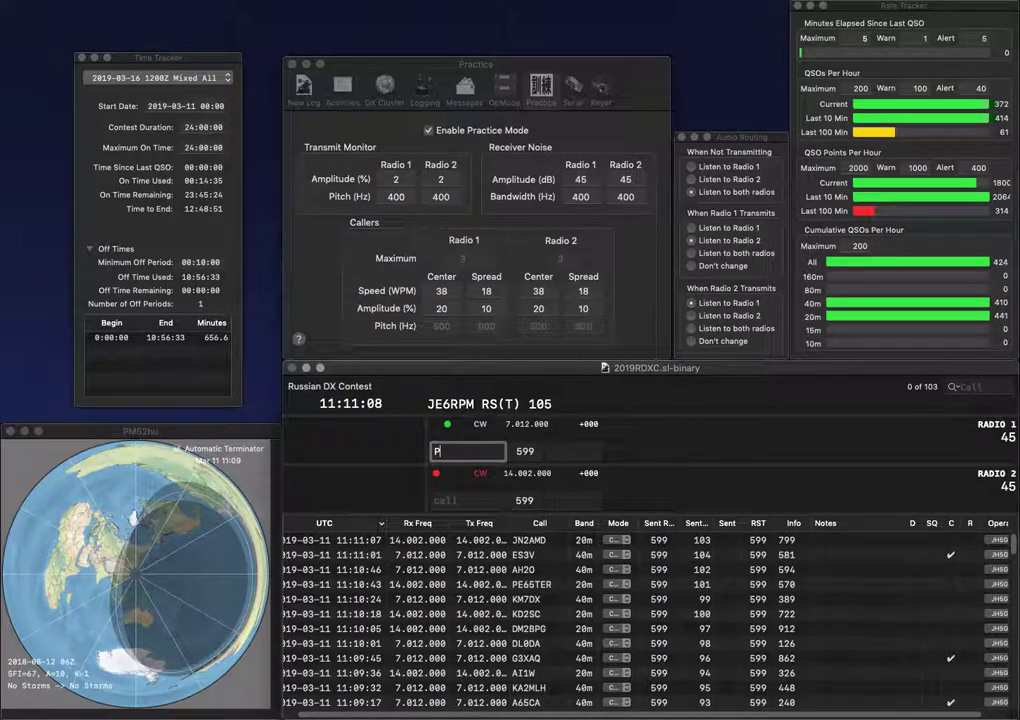
# Step: Answer partial calls CT on Radio 1 and 7R on Radio 2, and complete them to C31CT and EF7R
pyautogui.write('T')
pyautogui.press('Return')
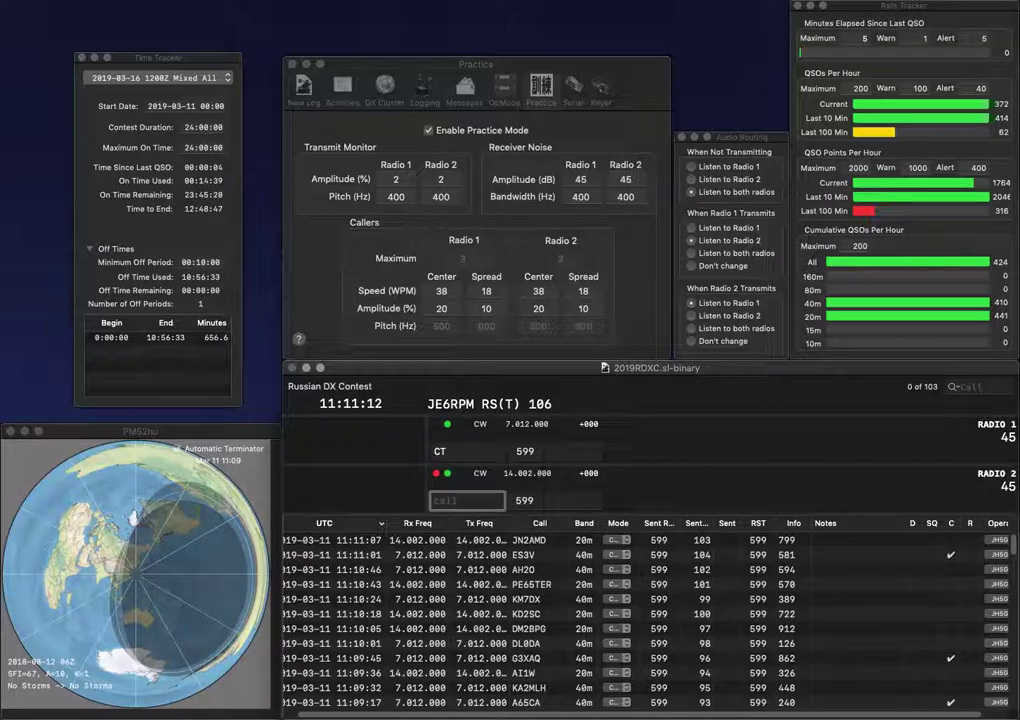
pyautogui.write('7R')
pyautogui.press('Return')
pyautogui.write('C31')
pyautogui.press('Return')
pyautogui.write('EF')
pyautogui.press('Return')
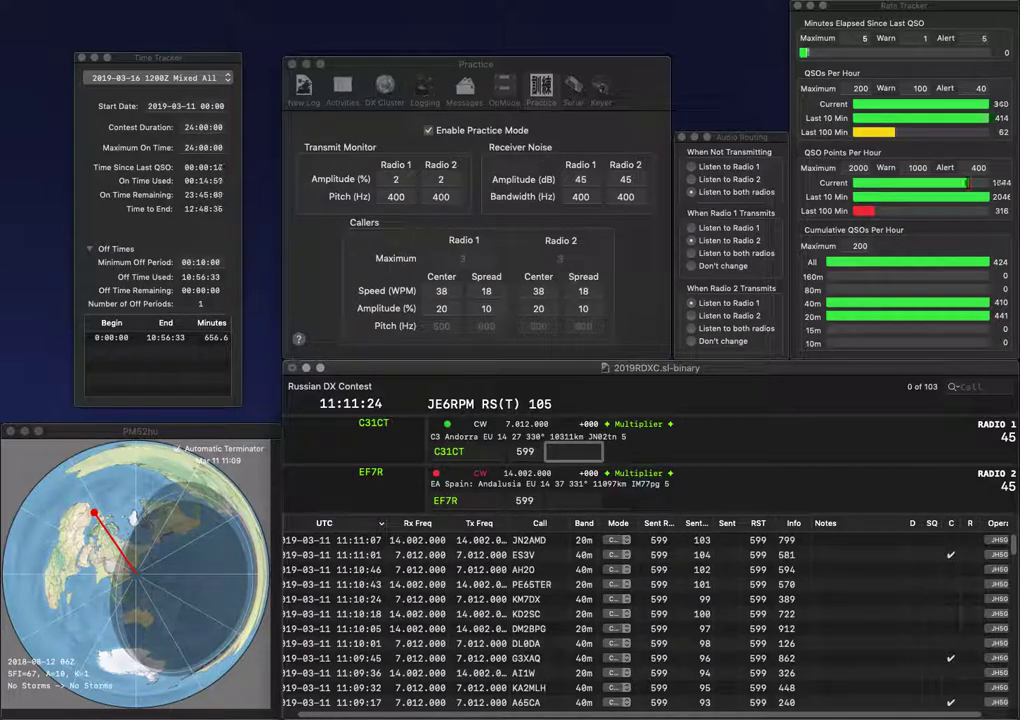
pyautogui.write('0')
pyautogui.press('Return')
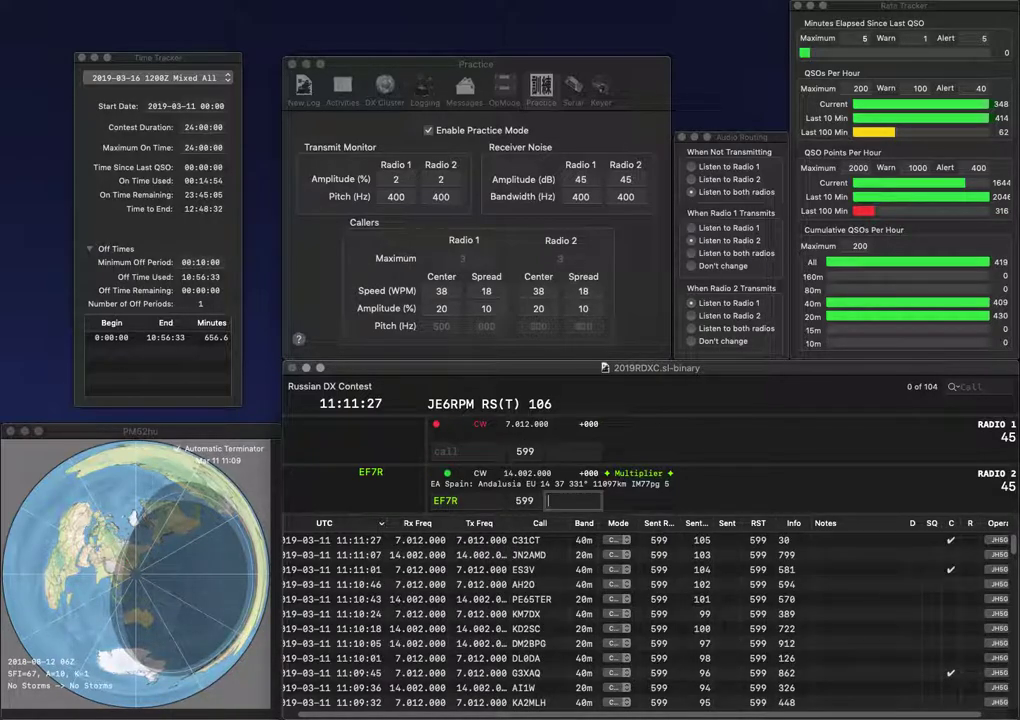
pyautogui.write('4')
pyautogui.write('75')
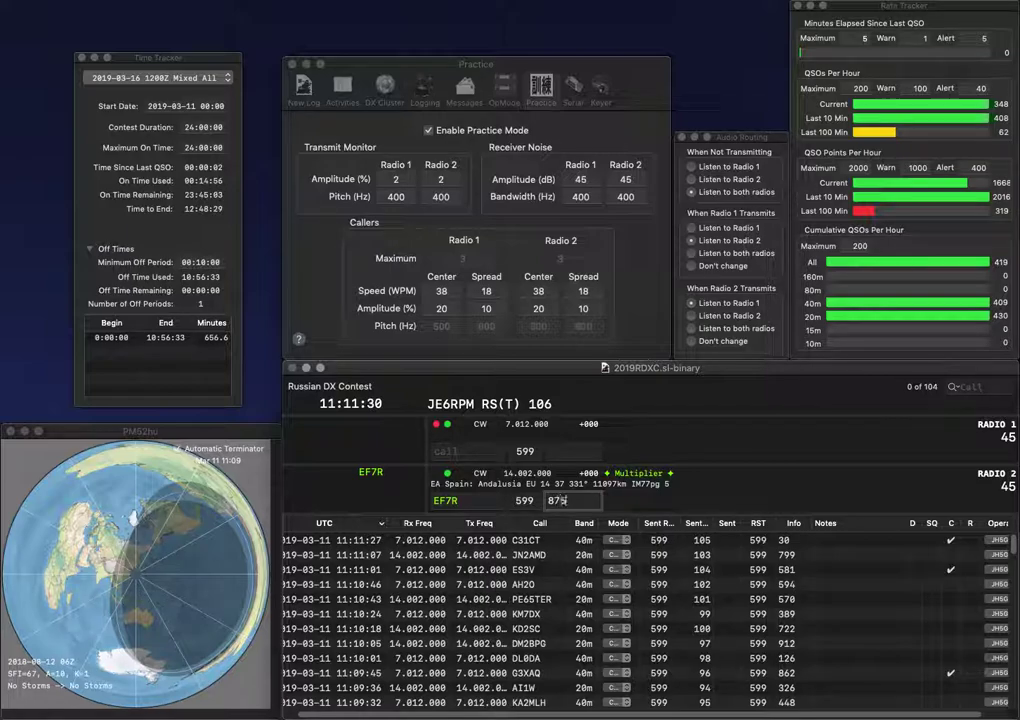
pyautogui.press('Return')
pyautogui.write('NM')
pyautogui.press('Return')
pyautogui.press('Return')
pyautogui.press('Return')
pyautogui.write('N9IHZ')
pyautogui.press('Return')
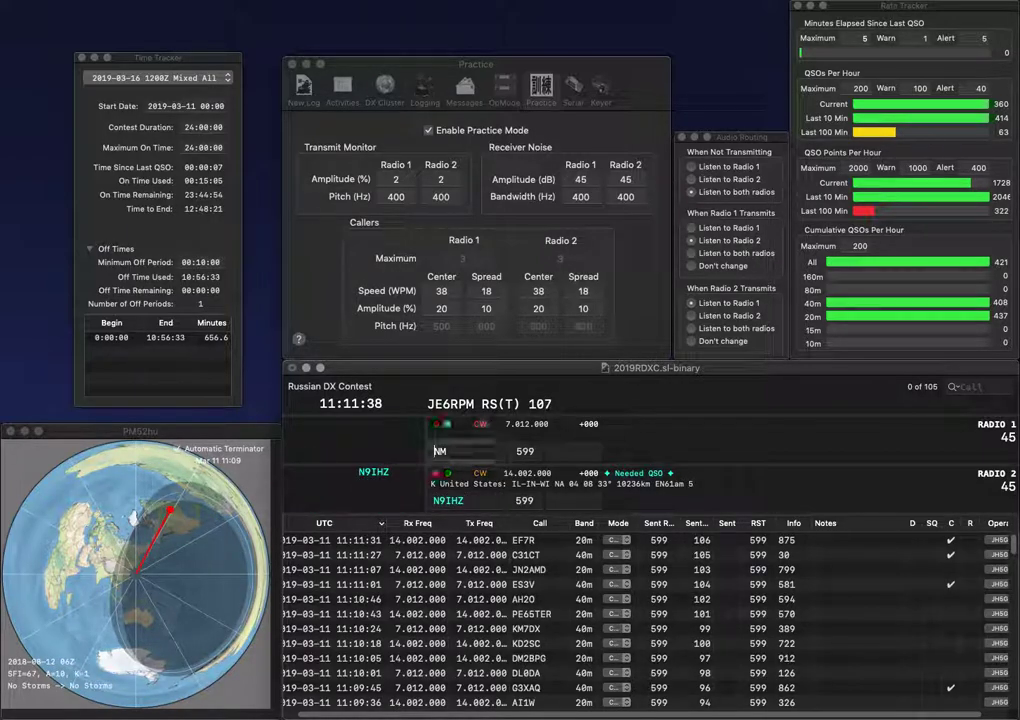
pyautogui.write('N9NM')
pyautogui.press('Return')
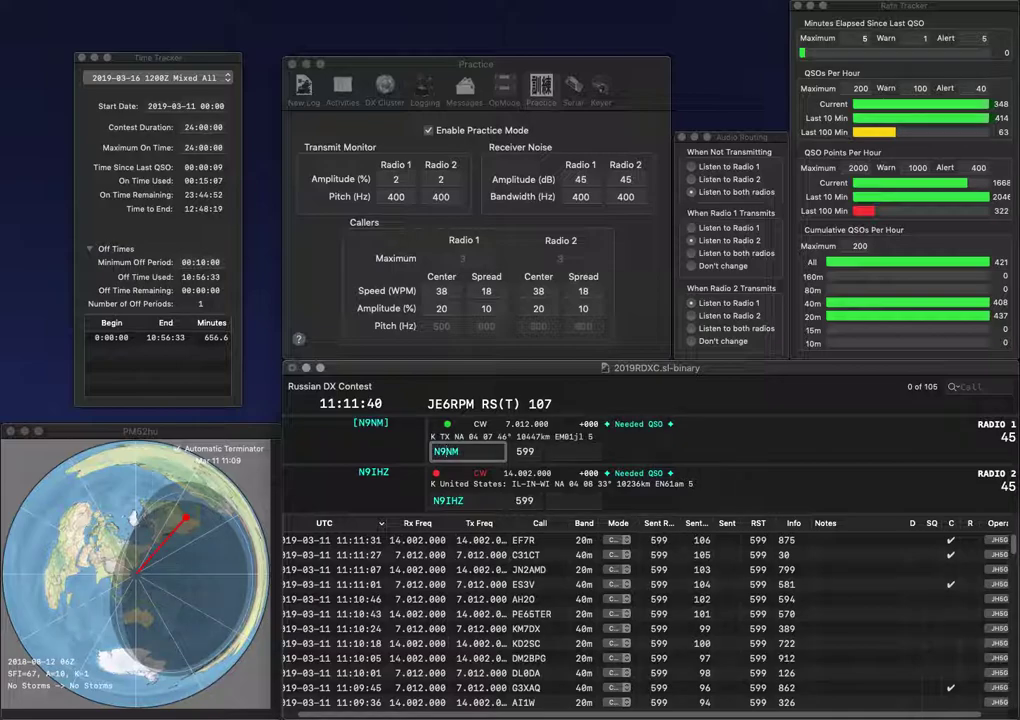
pyautogui.press('Down')
pyautogui.press('space')
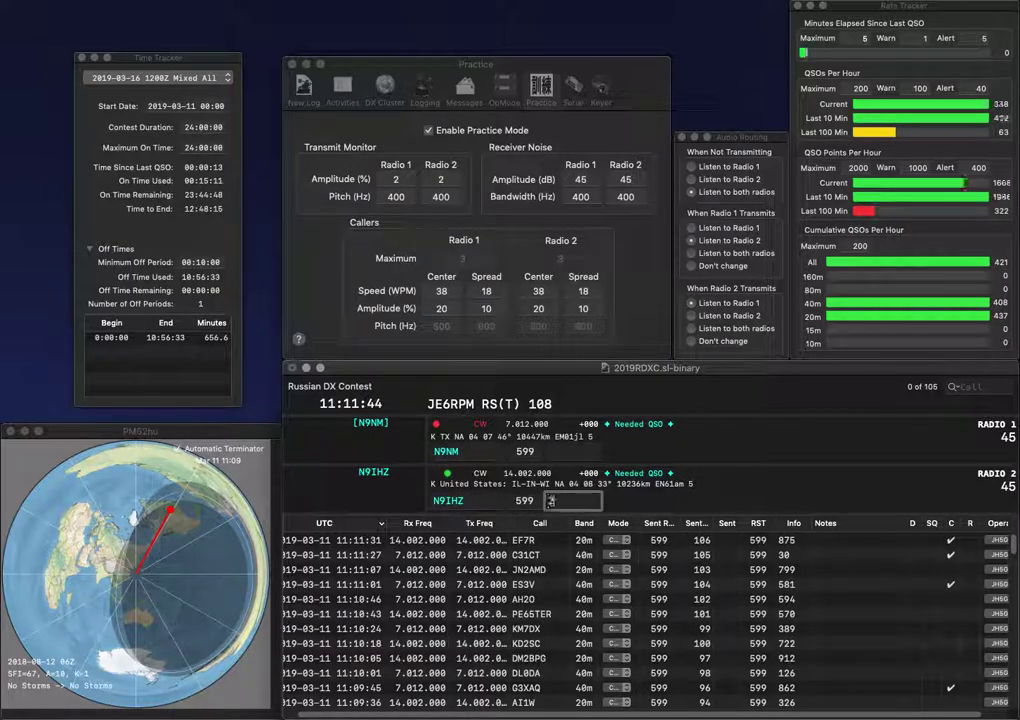
# Step: Log N9IHZ on Radio 2 with received exchange 224 and N9NM on Radio 1 with 171
pyautogui.write('224')
pyautogui.press('Return')
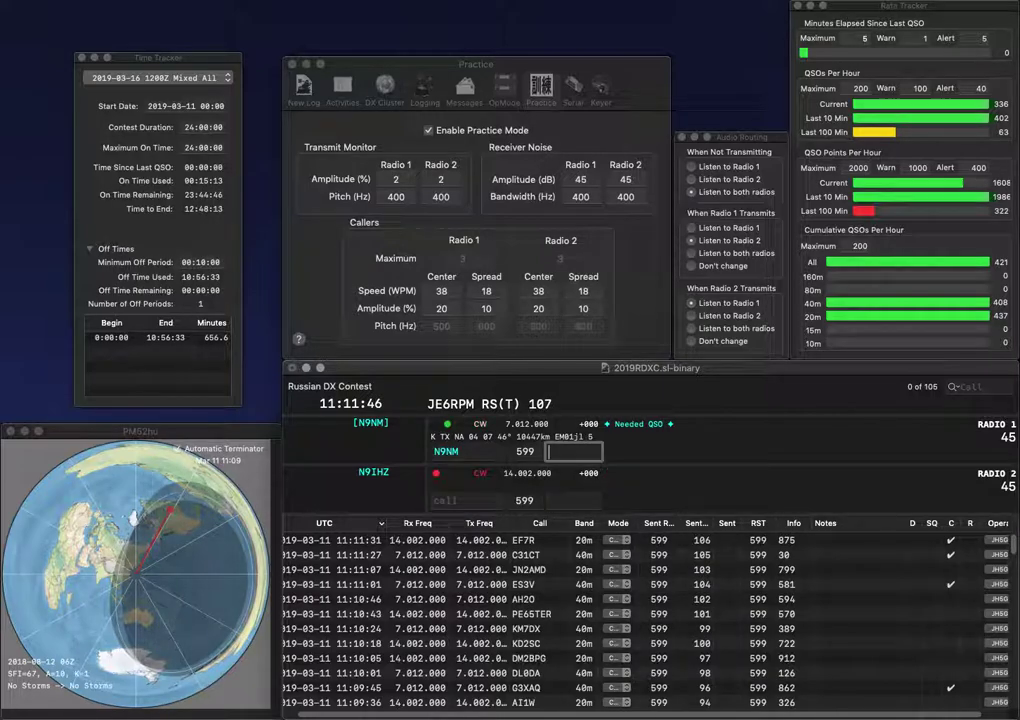
pyautogui.write('171')
pyautogui.press('Return')
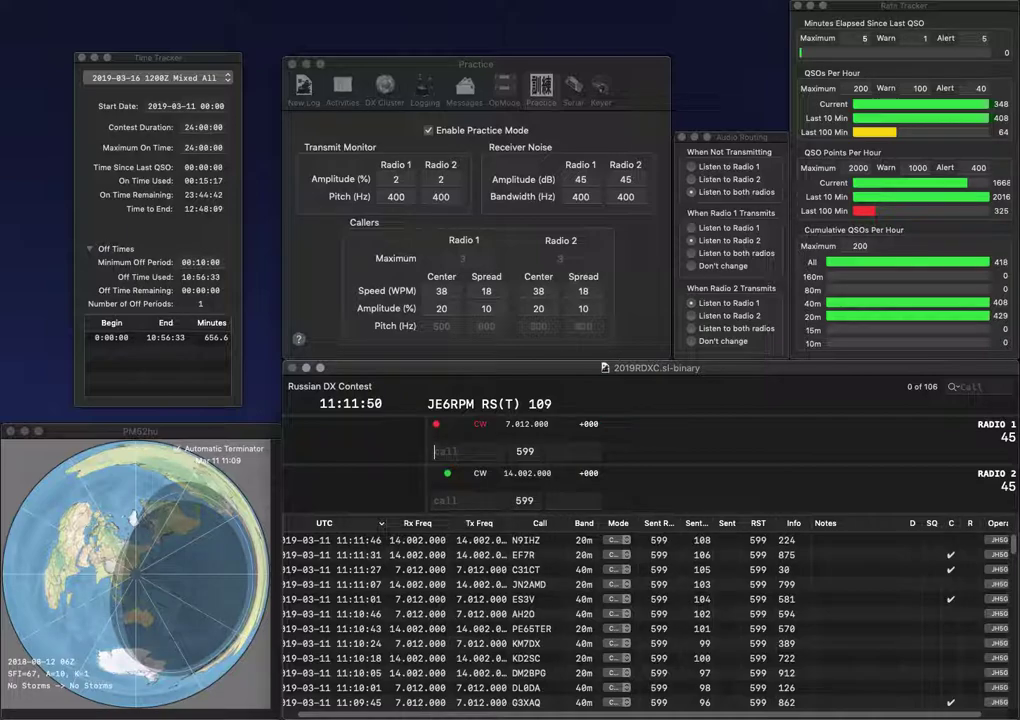
pyautogui.press('Return')
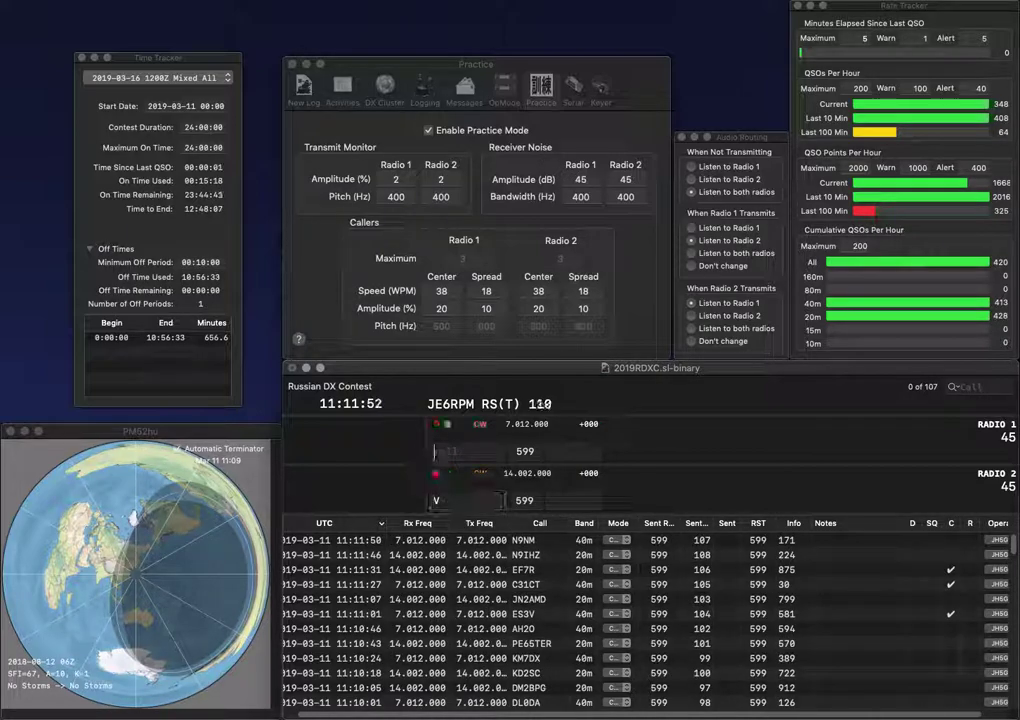
pyautogui.write('EV4')
pyautogui.press('Return')
pyautogui.write('K7B')
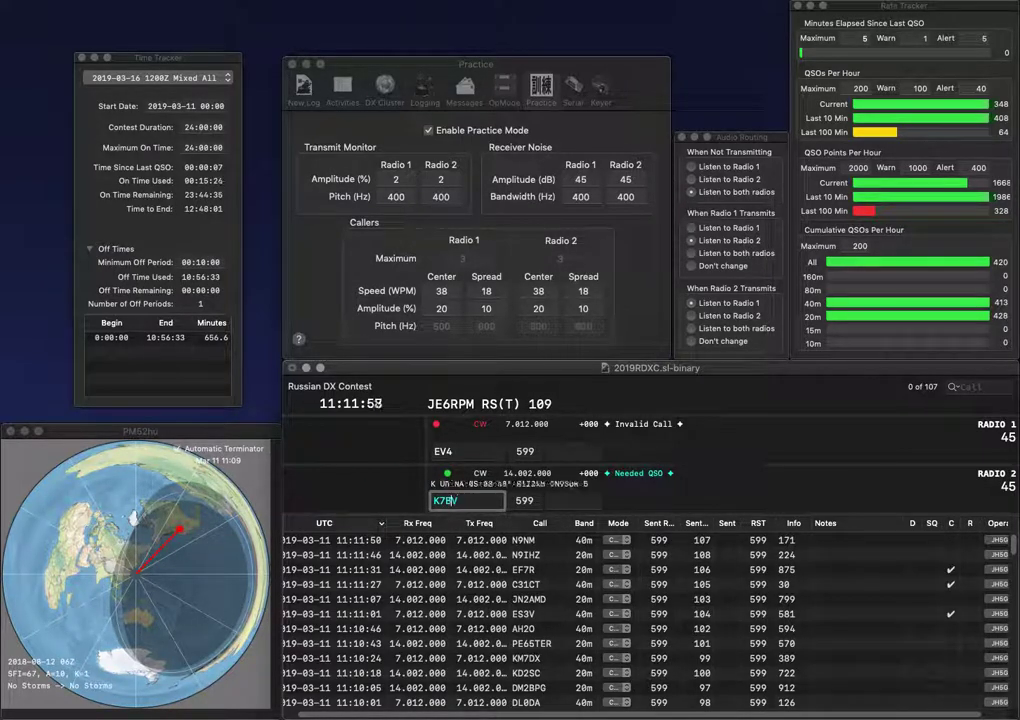
pyautogui.press('Return')
# Step: Correct the Radio 1 call to E44E and answer the caller
pyautogui.press('BackSpace')
pyautogui.write('4')
pyautogui.press('BackSpace')
pyautogui.press('BackSpace')
pyautogui.write('44E')
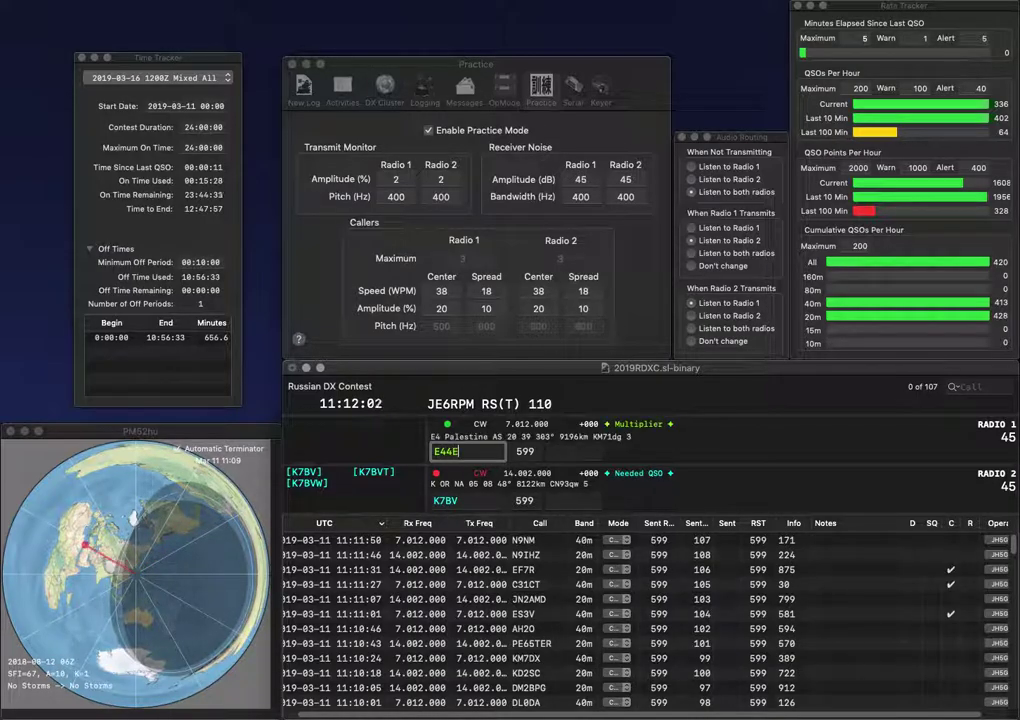
pyautogui.press('Return')
pyautogui.write('184')
pyautogui.press('Return')
pyautogui.press('BackSpace')
pyautogui.write('W')
pyautogui.press('Return')
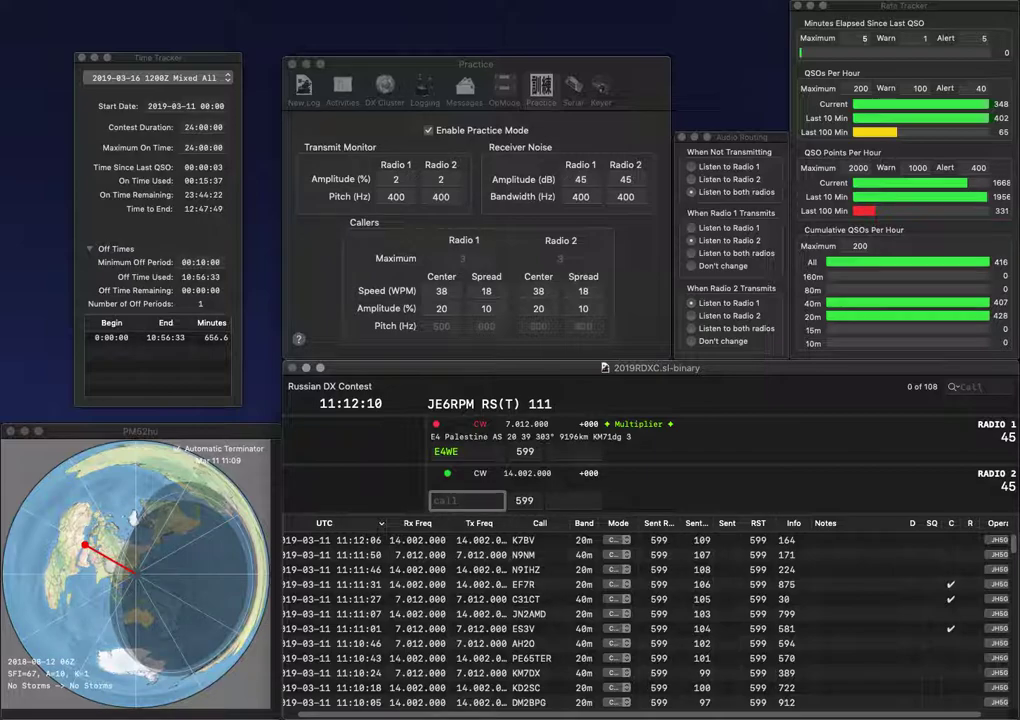
# Step: Enter the partial call WE on Radio 2 and correct the Radio 1 call to E44WE, answering both callers
pyautogui.write('WE')
pyautogui.press('Return')
pyautogui.write('4')
pyautogui.press('Return')
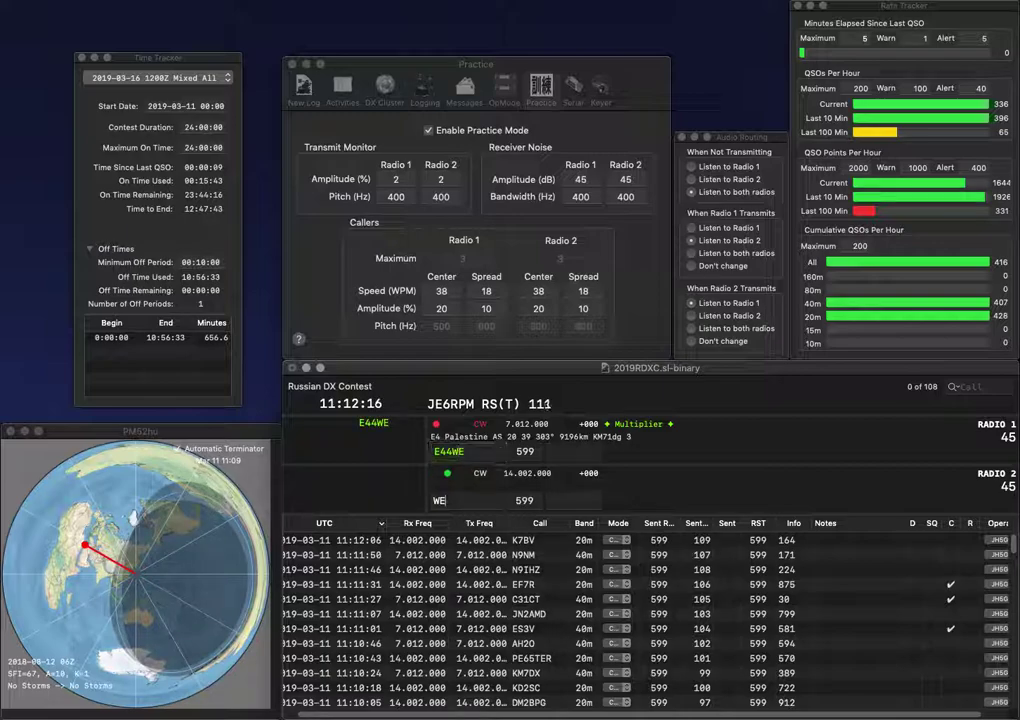
# Step: Change the Radio 2 call to EU8E and answer it, and log E44WE on Radio 1 with received exchange 687
pyautogui.write('EU')
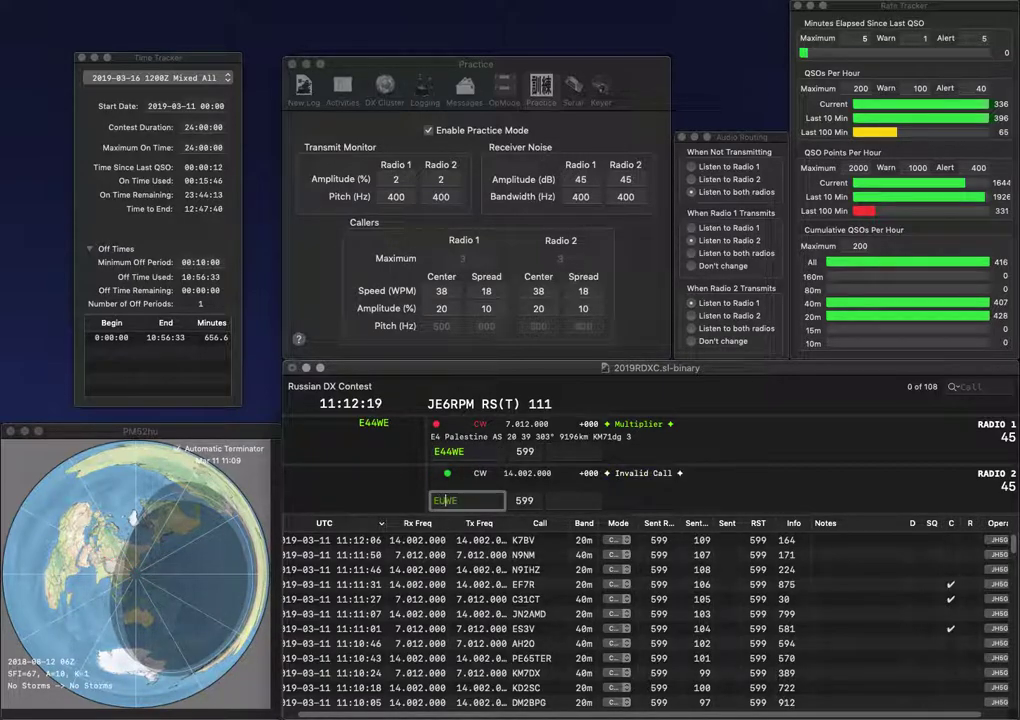
pyautogui.press('Delete')
pyautogui.write('B')
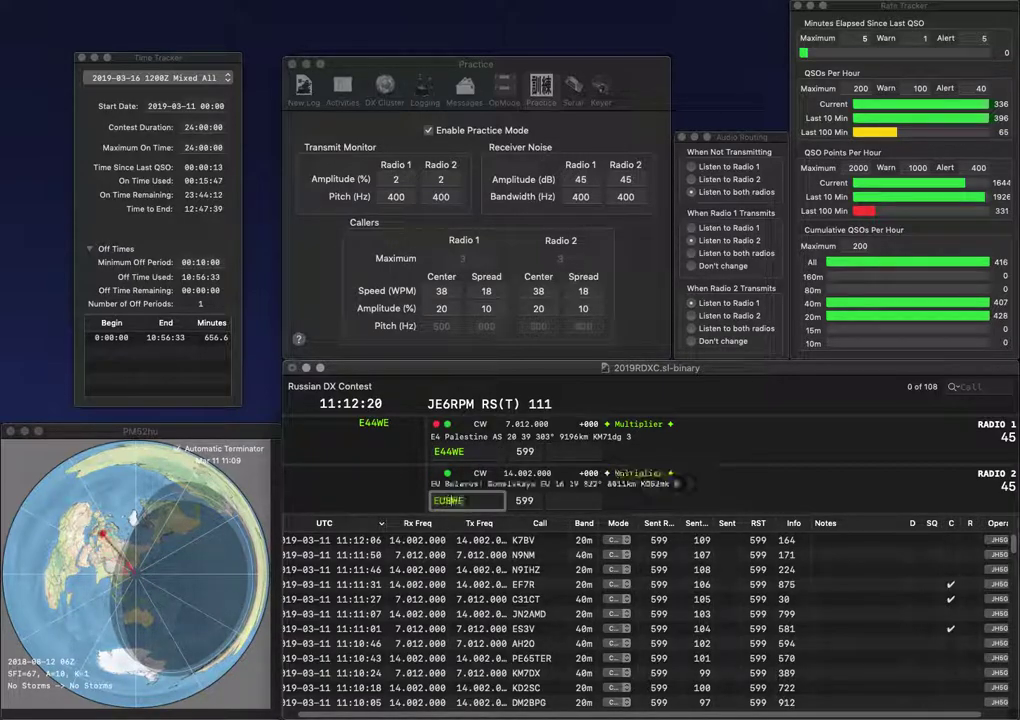
pyautogui.press('Return')
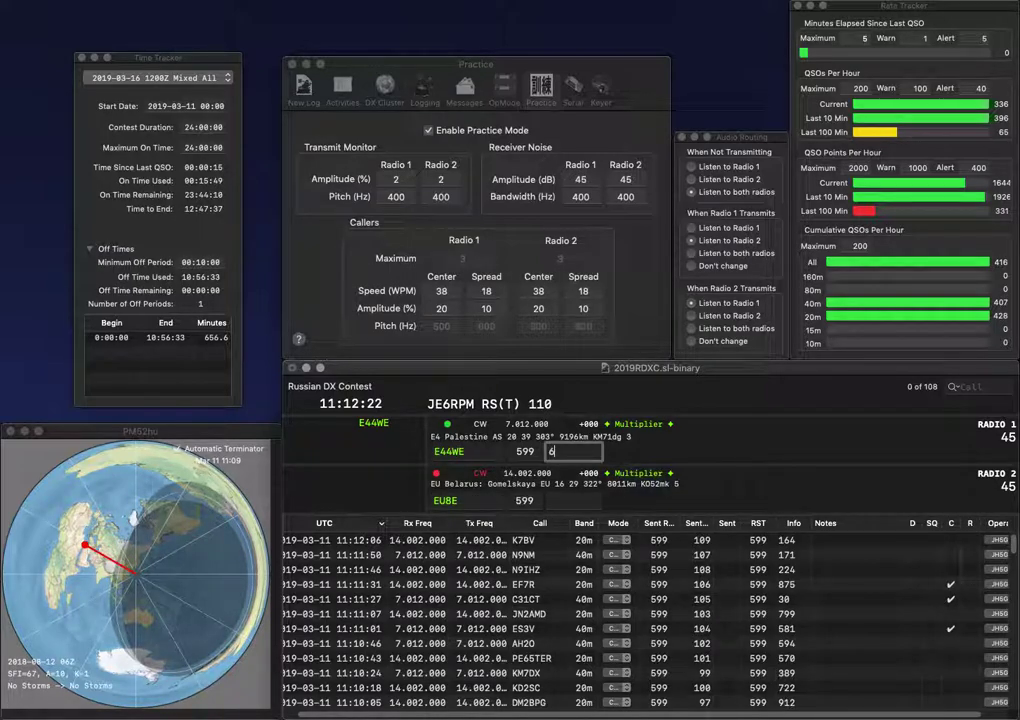
pyautogui.press('Return')
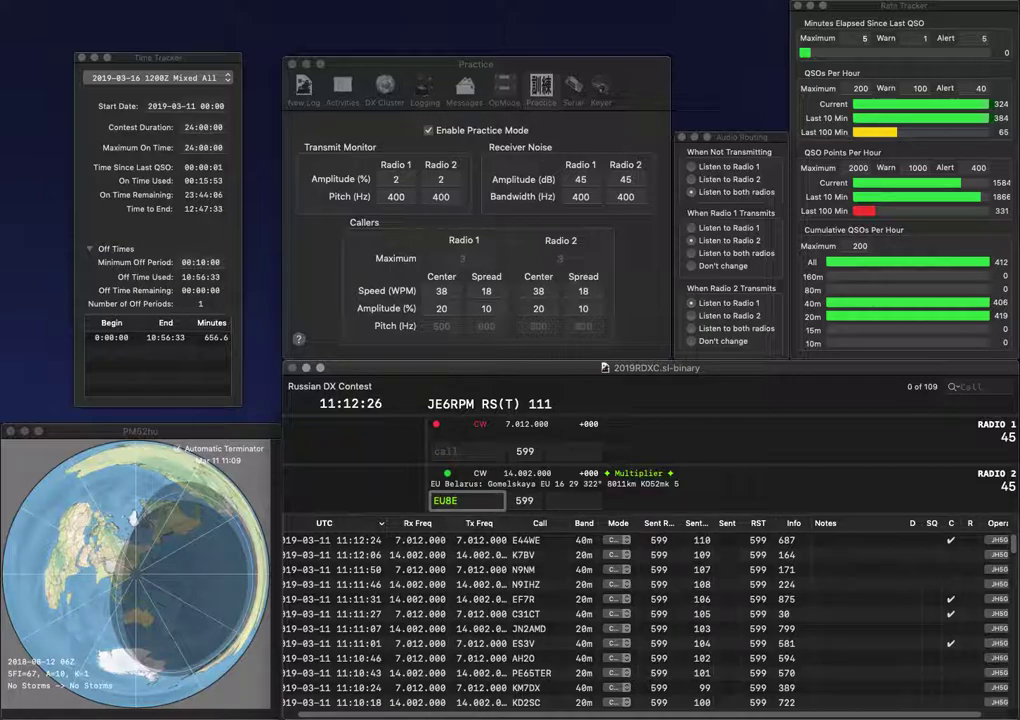
# Step: Correct the Radio 2 call to EU8A, enter the partial call JW on Radio 1, and answer both callers
pyautogui.press('BackSpace')
pyautogui.write('A')
pyautogui.press('Return')
pyautogui.write('F')
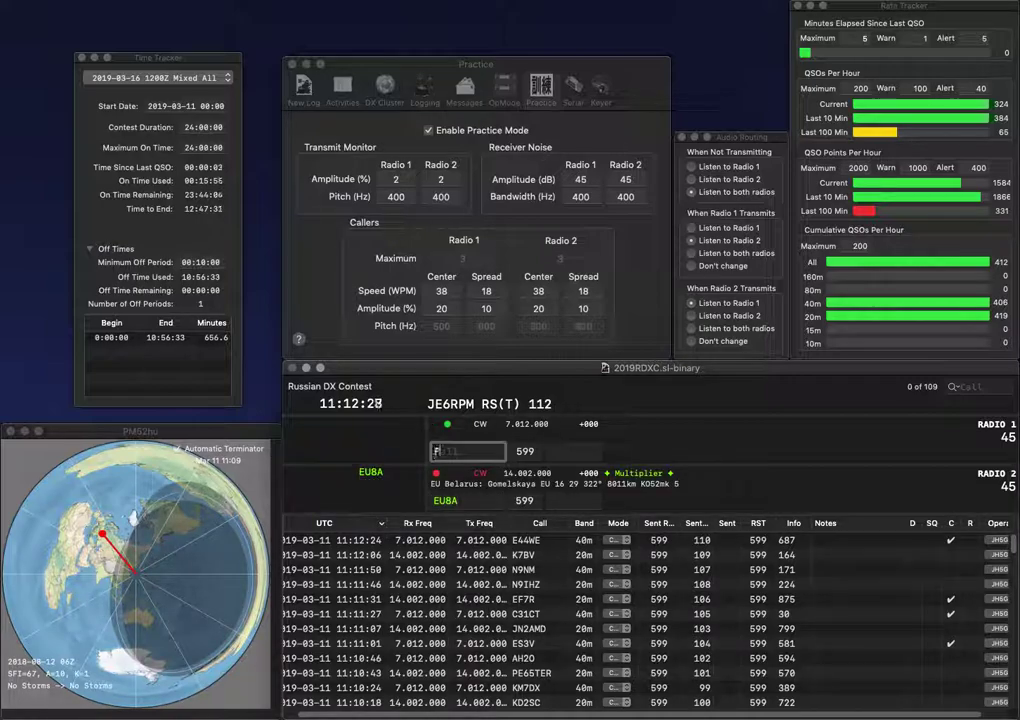
pyautogui.press('BackSpace')
pyautogui.write('JW')
pyautogui.press('Return')
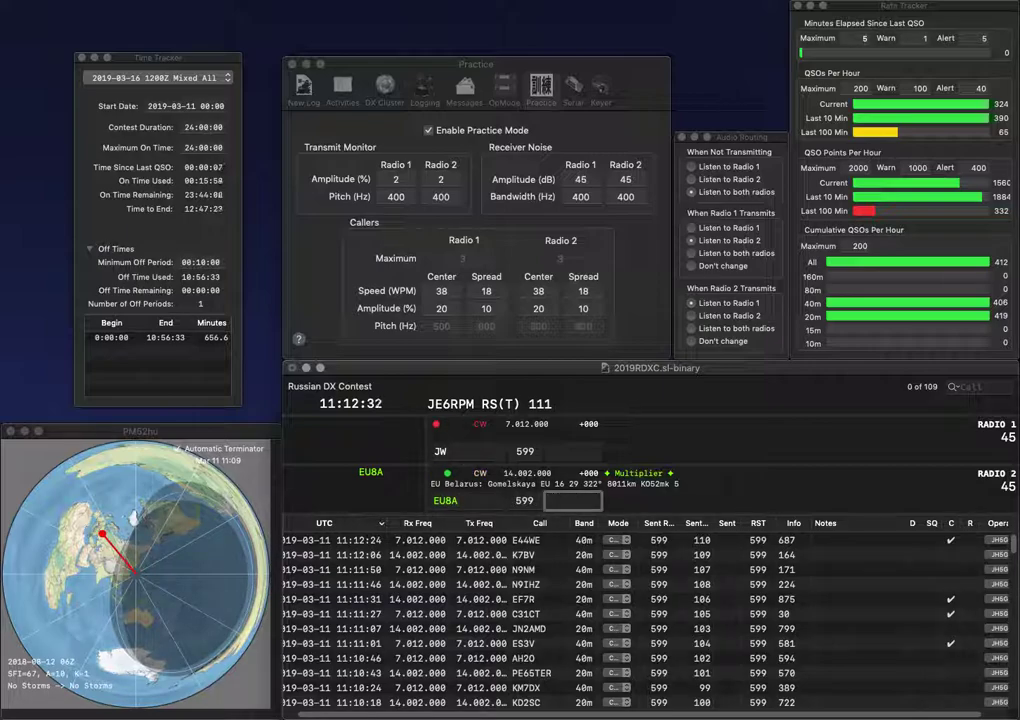
# Step: Log EU8A on Radio 2 with received exchange 213 and change the partial call on Radio 1 to BW
pyautogui.write('213')
pyautogui.press('Return')
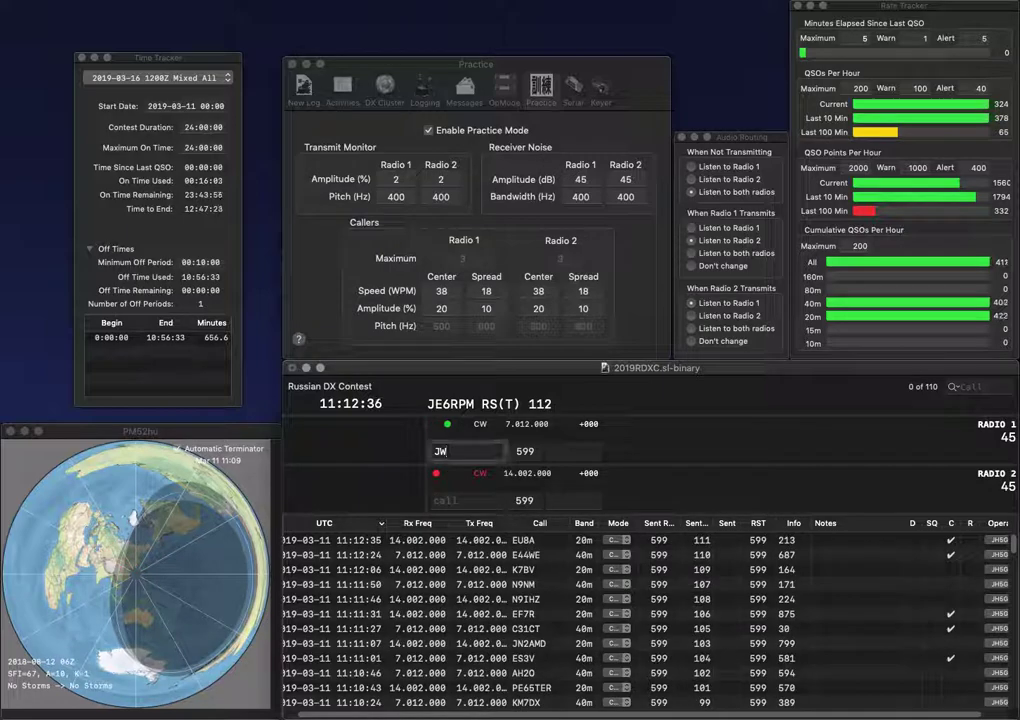
pyautogui.write('BW')
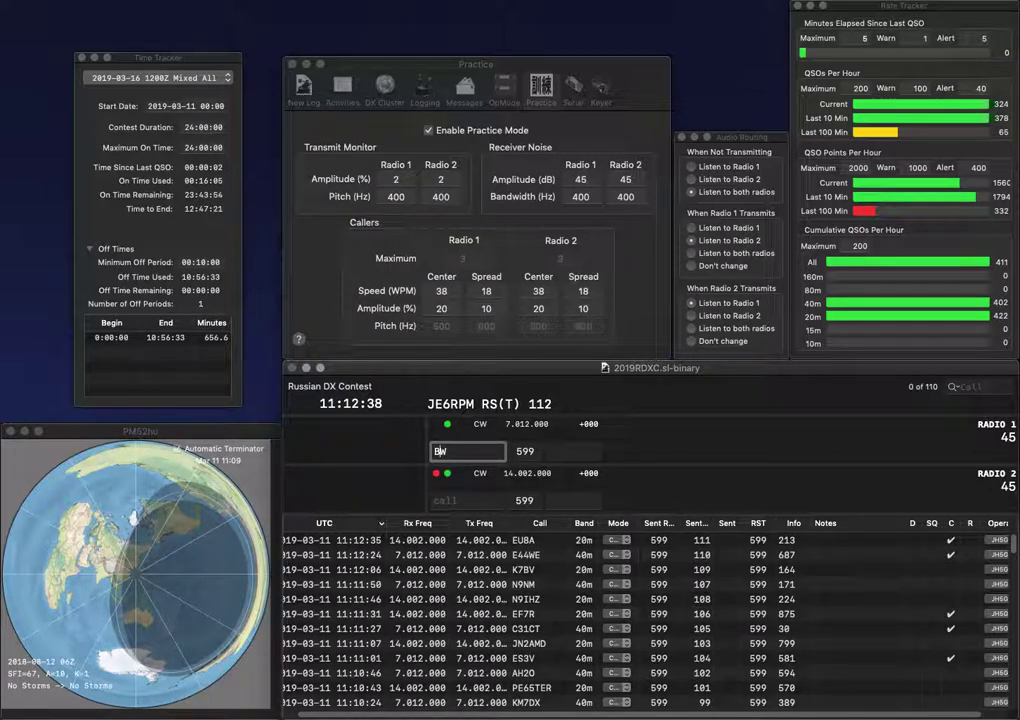
# Step: Send the partial call BWW on Radio 1 and enter VR2CO as the caller on Radio 2
pyautogui.press('Return')
pyautogui.write('RM2')
pyautogui.write('CO')
pyautogui.press('Home')
pyautogui.press('Delete')
pyautogui.press('Delete')
pyautogui.write('VR')
pyautogui.press('Return')
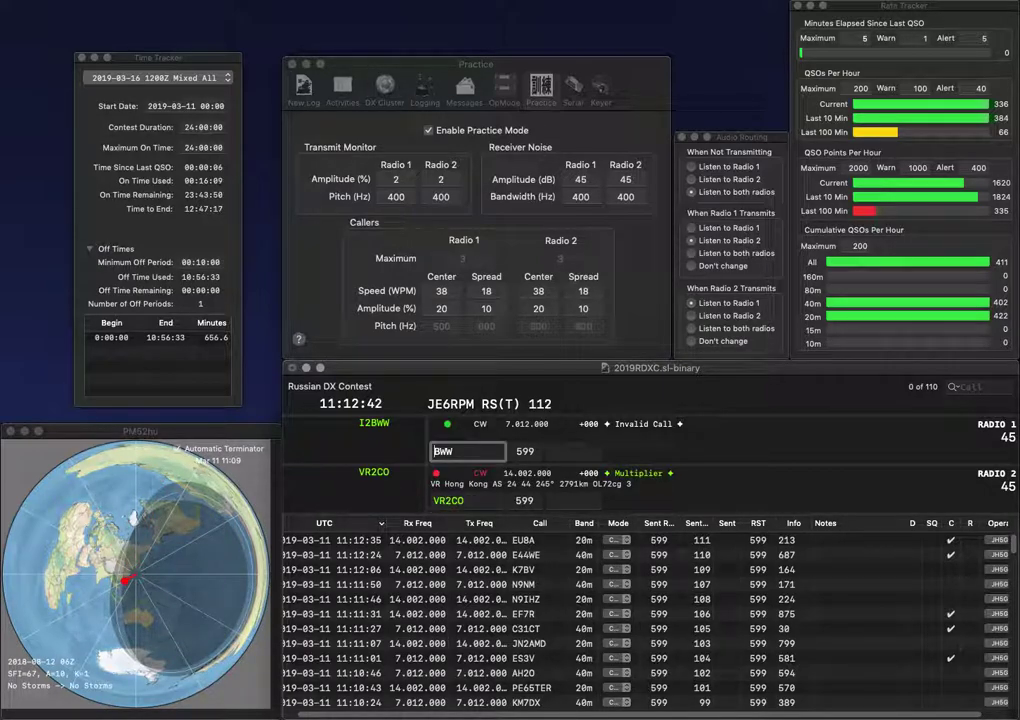
pyautogui.write('GK')
pyautogui.press('Delete')
pyautogui.press('Delete')
pyautogui.press('Home')
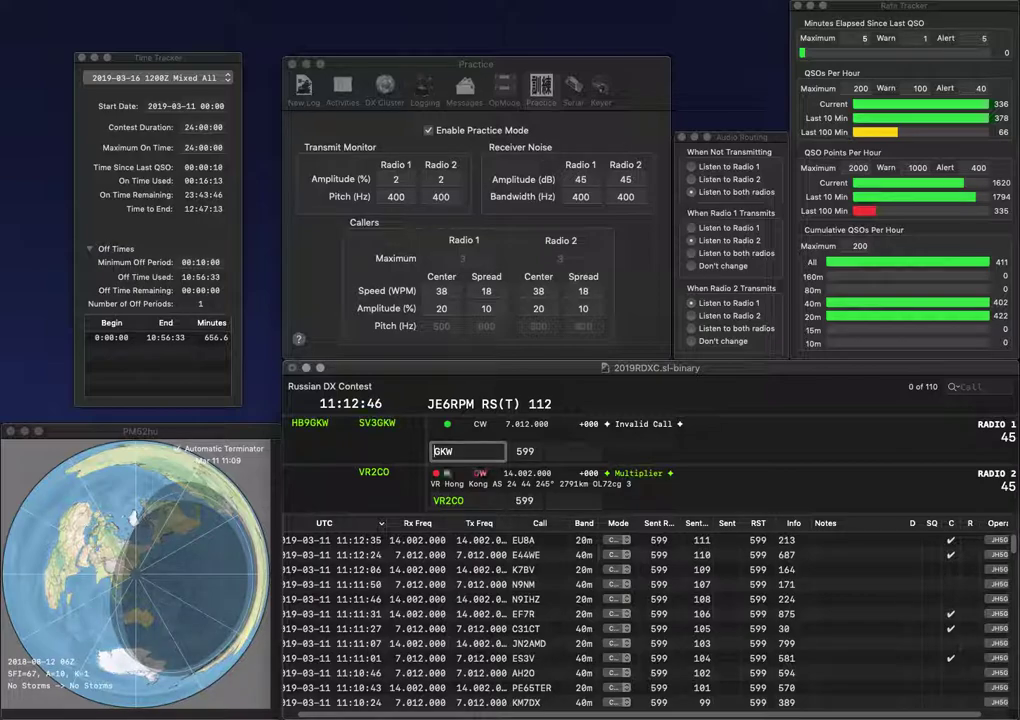
pyautogui.write('4')
pyautogui.press('Return')
pyautogui.write('739')
pyautogui.press('Return')
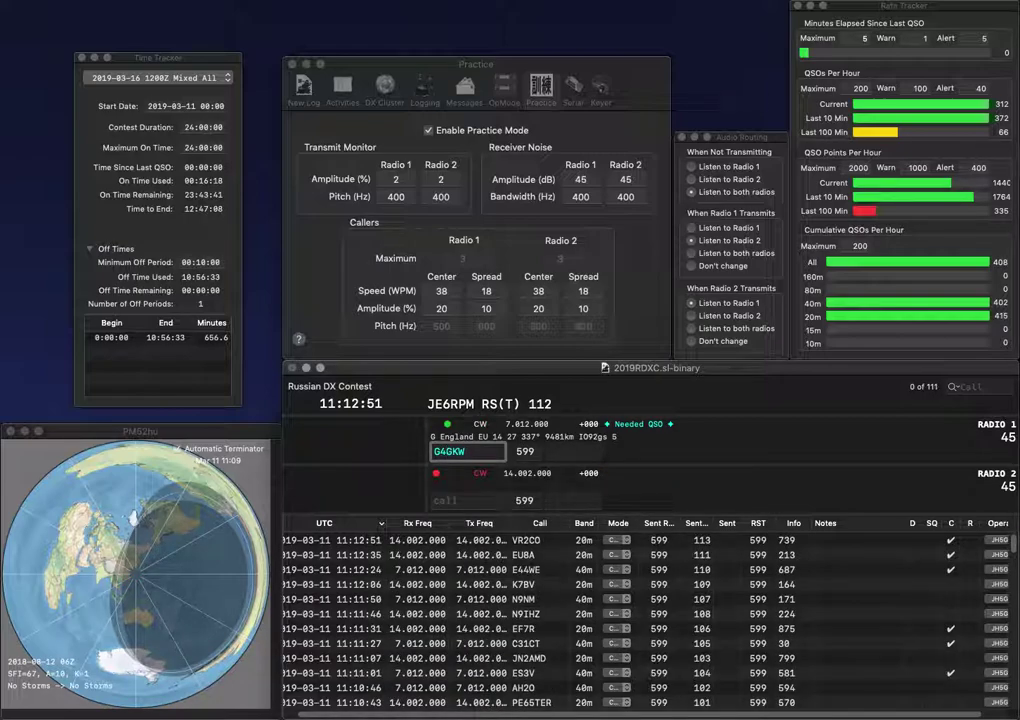
pyautogui.press('BackSpace')
pyautogui.write('3')
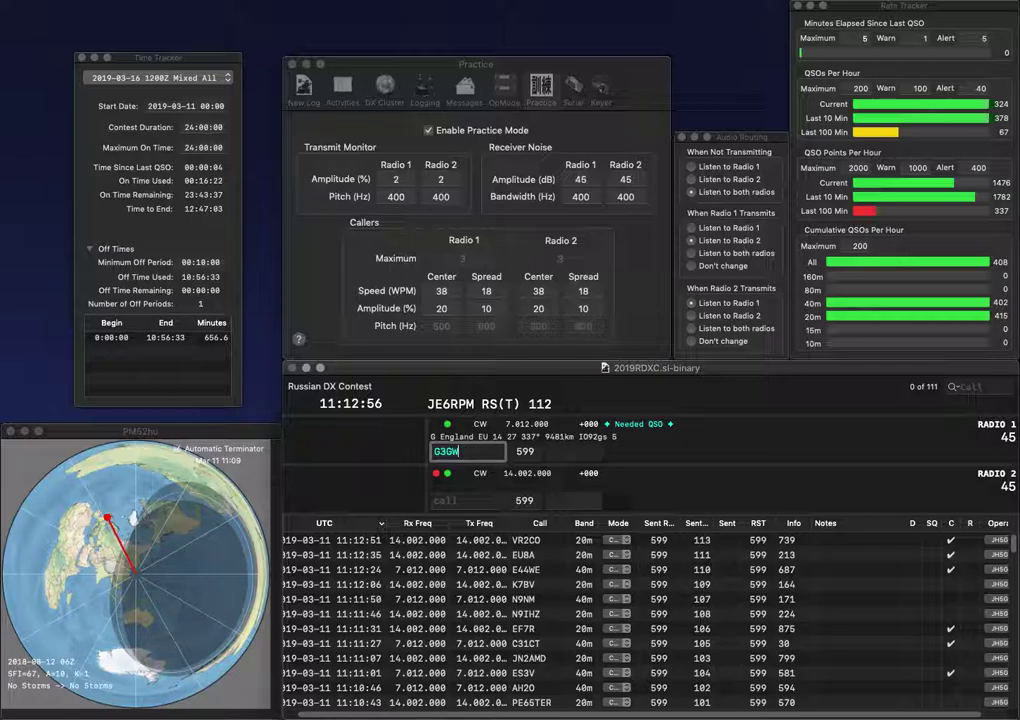
pyautogui.press('Return')
pyautogui.press('Down')
pyautogui.write('NS8T')
pyautogui.press('Return')
pyautogui.press('Up')
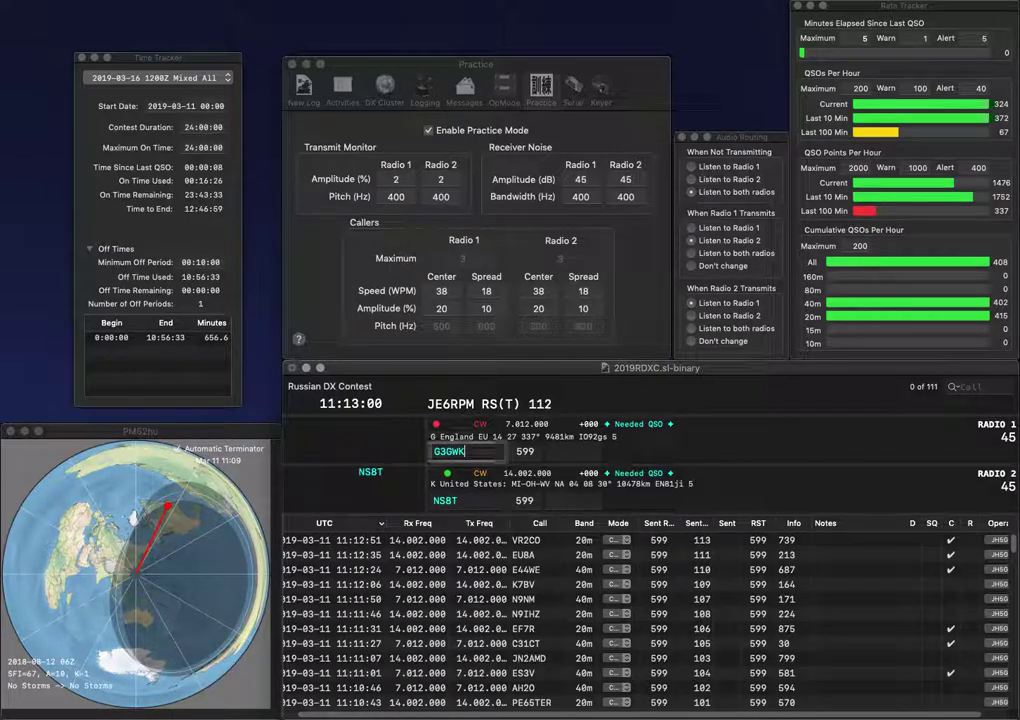
pyautogui.press('BackSpace')
pyautogui.press('BackSpace')
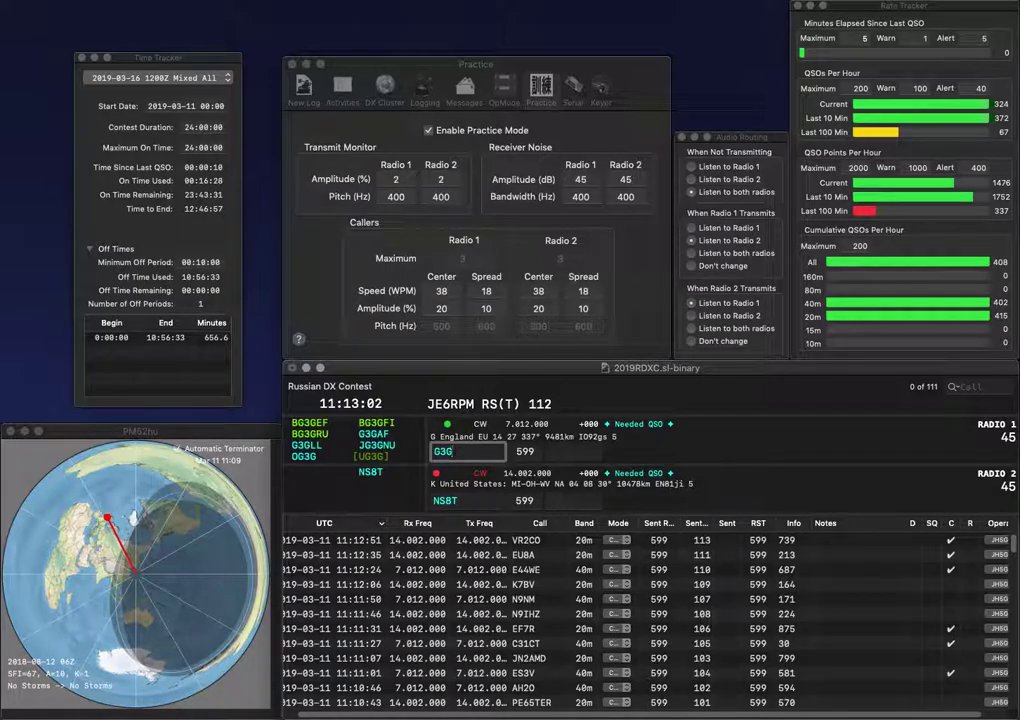
pyautogui.write('KWK')
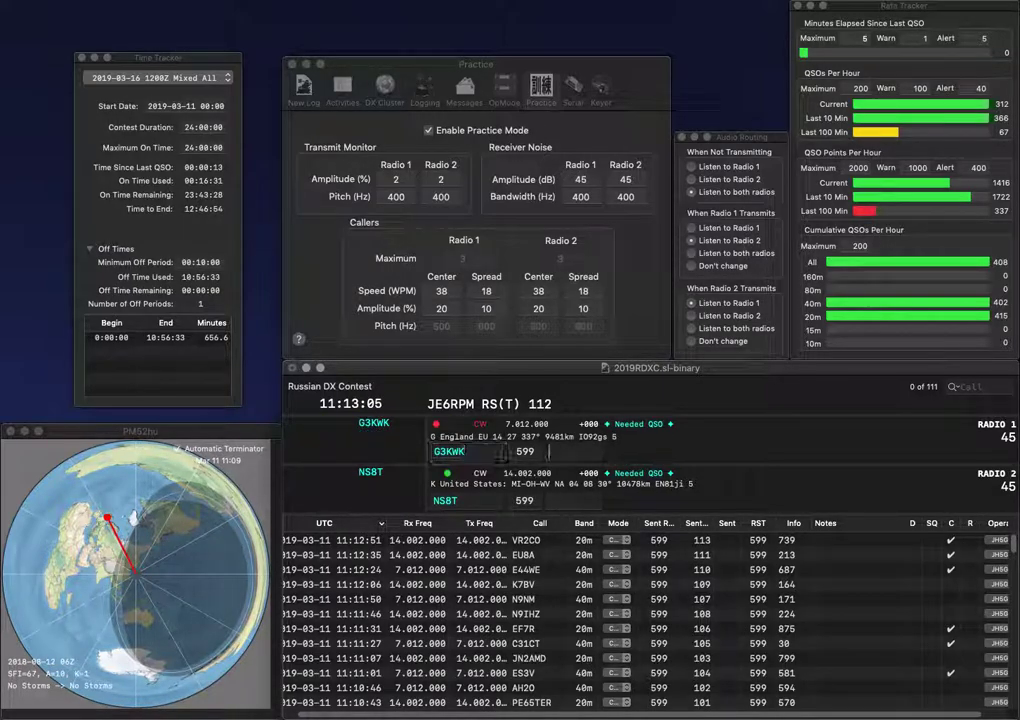
pyautogui.press('Down')
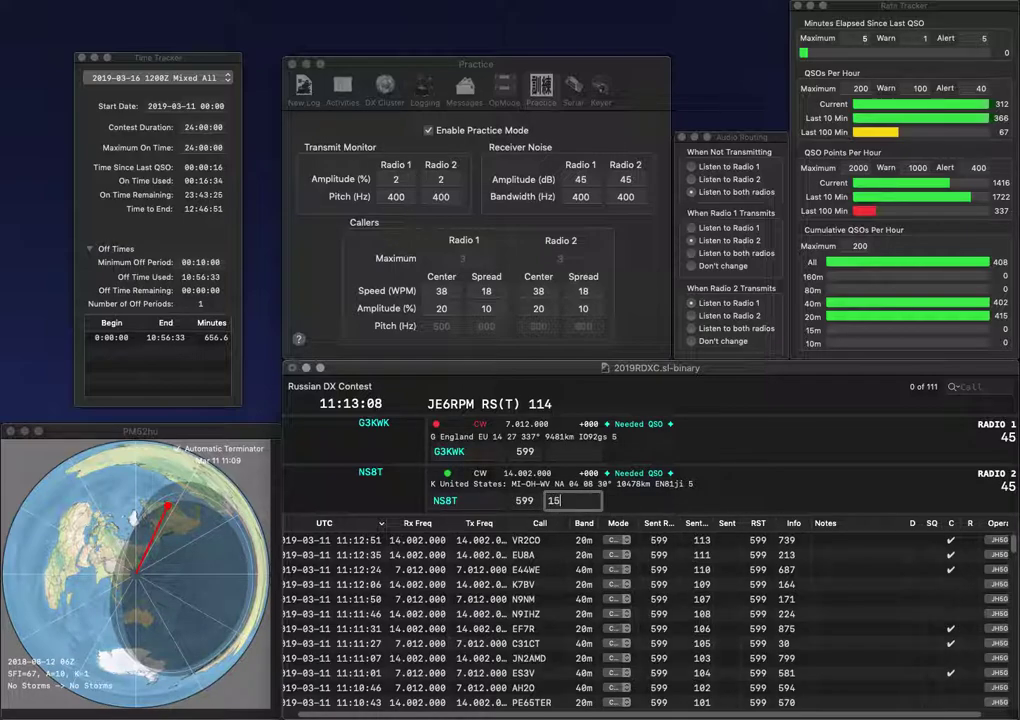
pyautogui.press('Return')
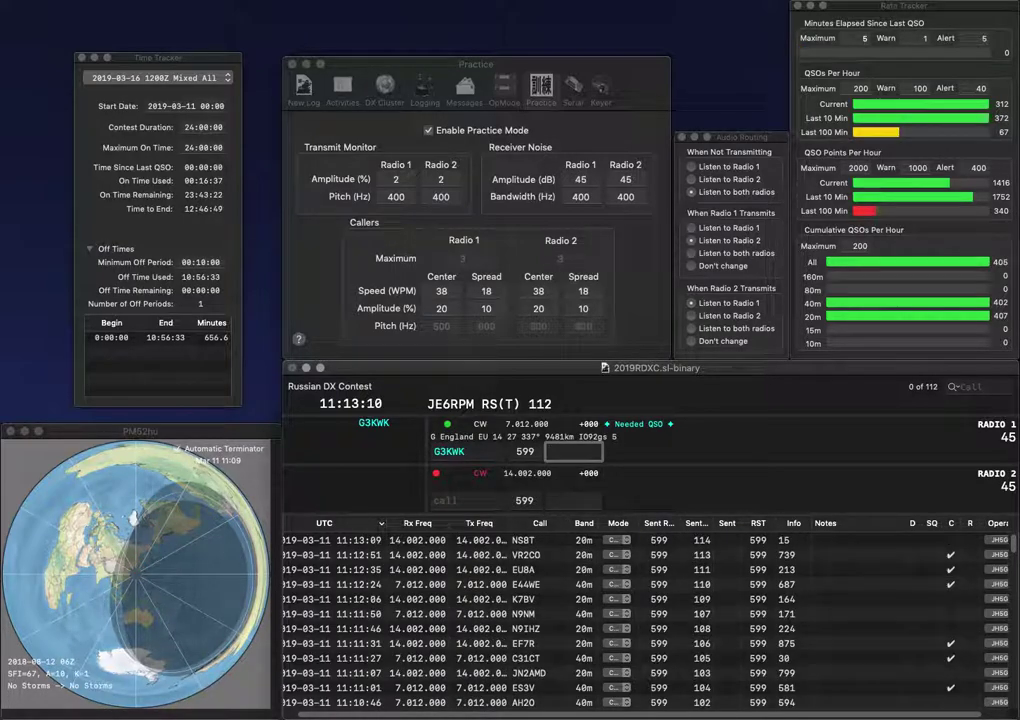
pyautogui.write('689')
pyautogui.press('Return')
pyautogui.write('OK')
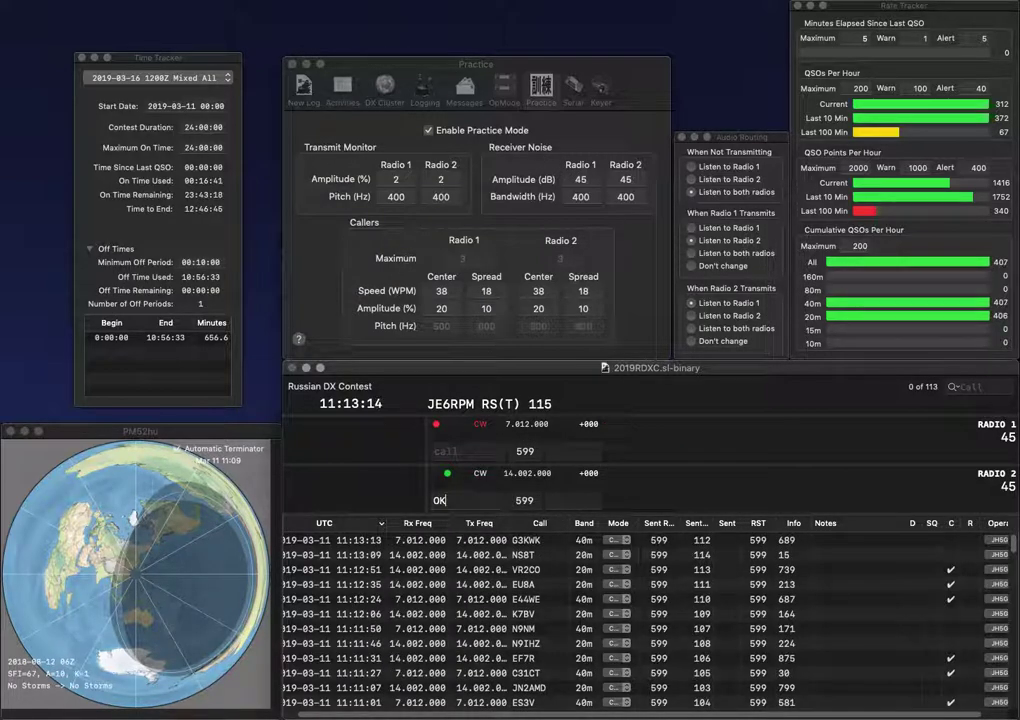
pyautogui.write('7Y')
pyautogui.press('Return')
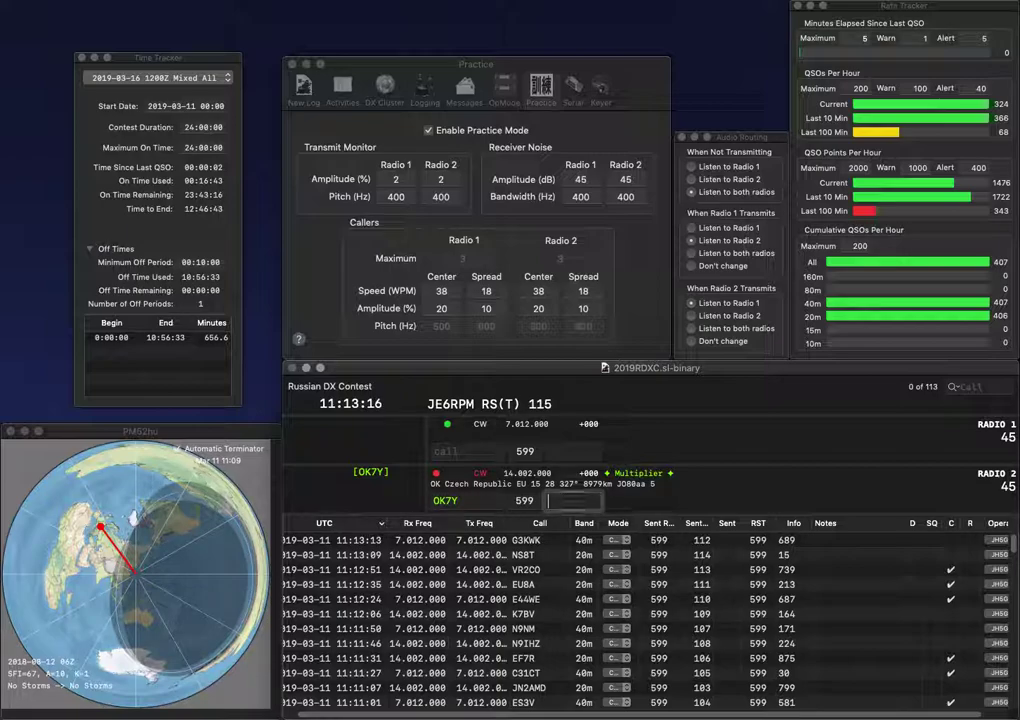
# Step: Log OK7Y on Radio 2 with received number 632 and enter WD5J as the caller on Radio 1
pyautogui.press('`')
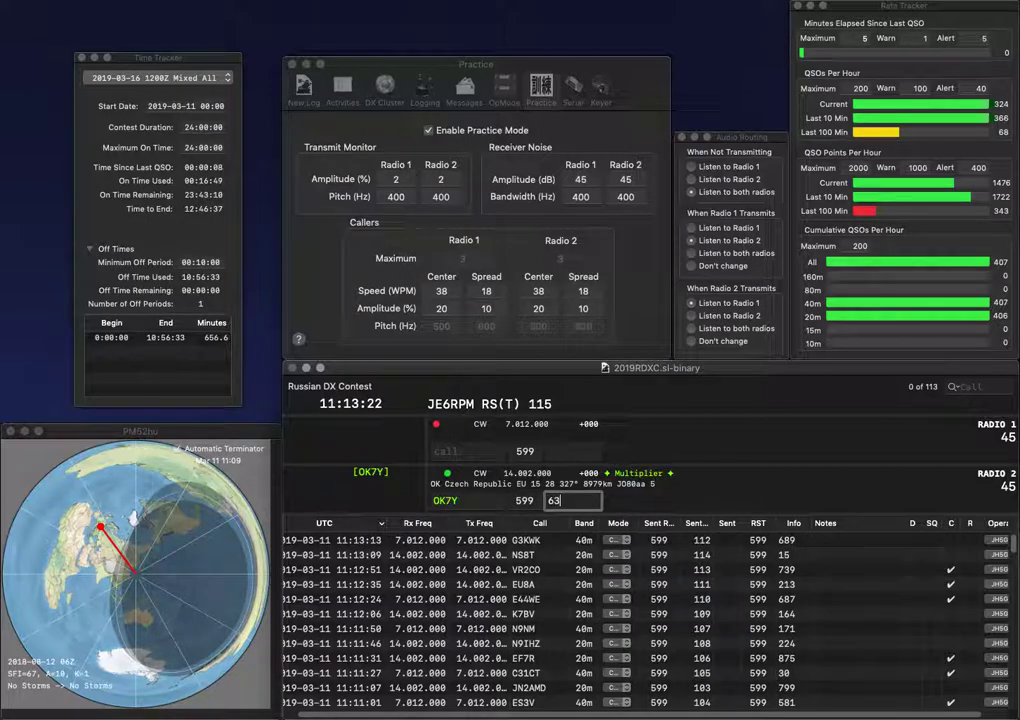
pyautogui.press('Return')
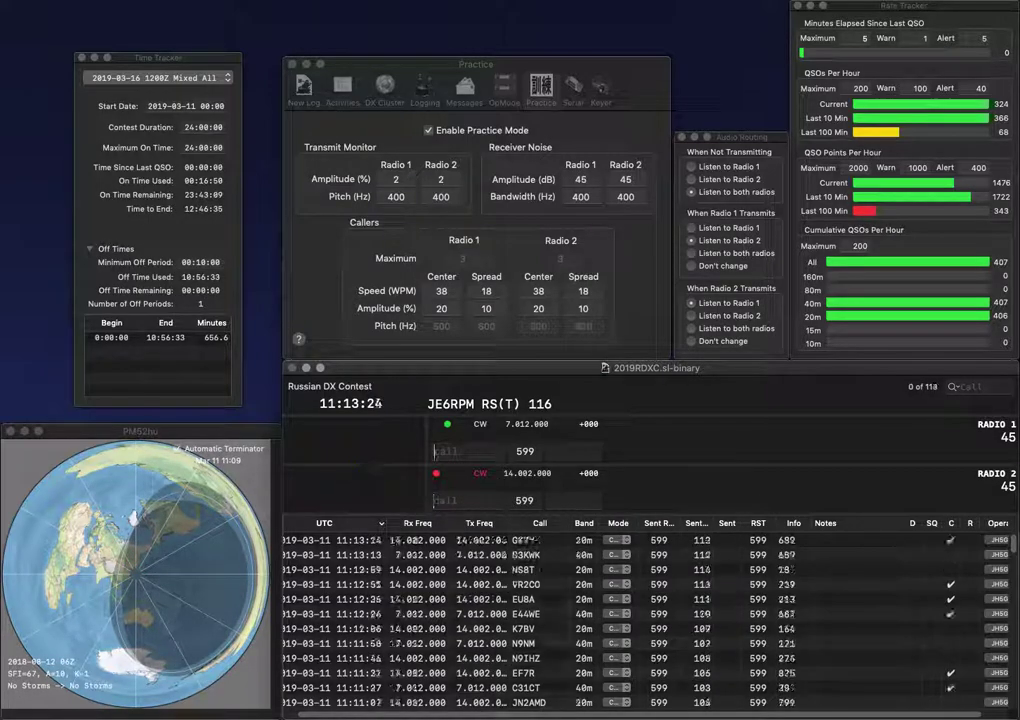
pyautogui.write('WD5J')
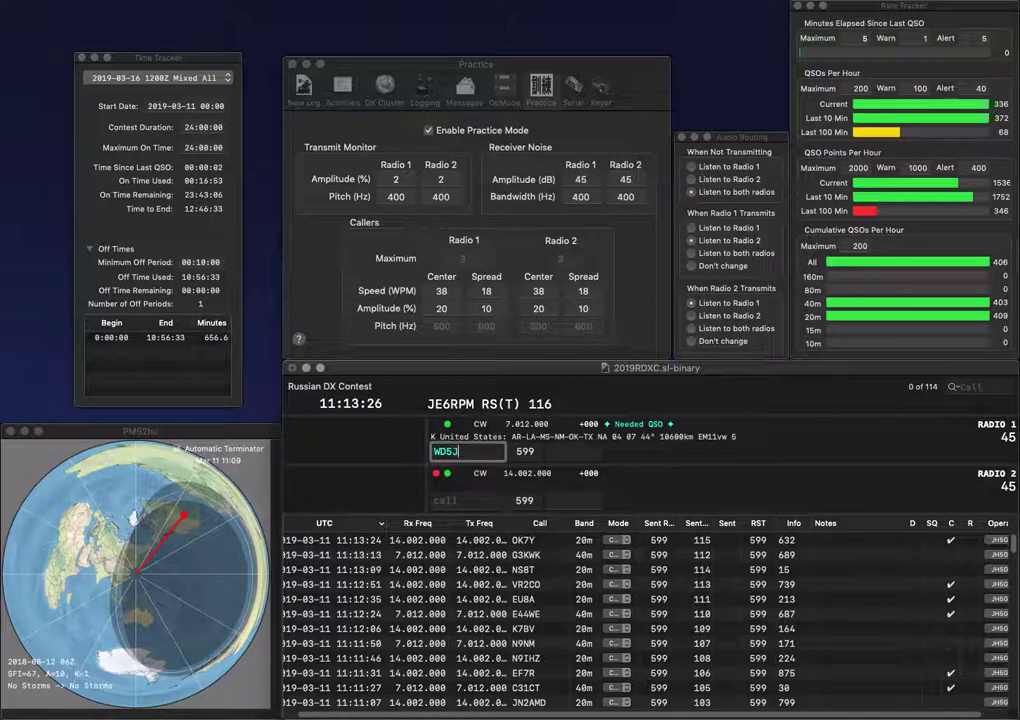
pyautogui.press('Return')
# Step: Enter W3NO as the caller on Radio 2 and correct the Radio 1 call to WD5DJW
pyautogui.write('W3')
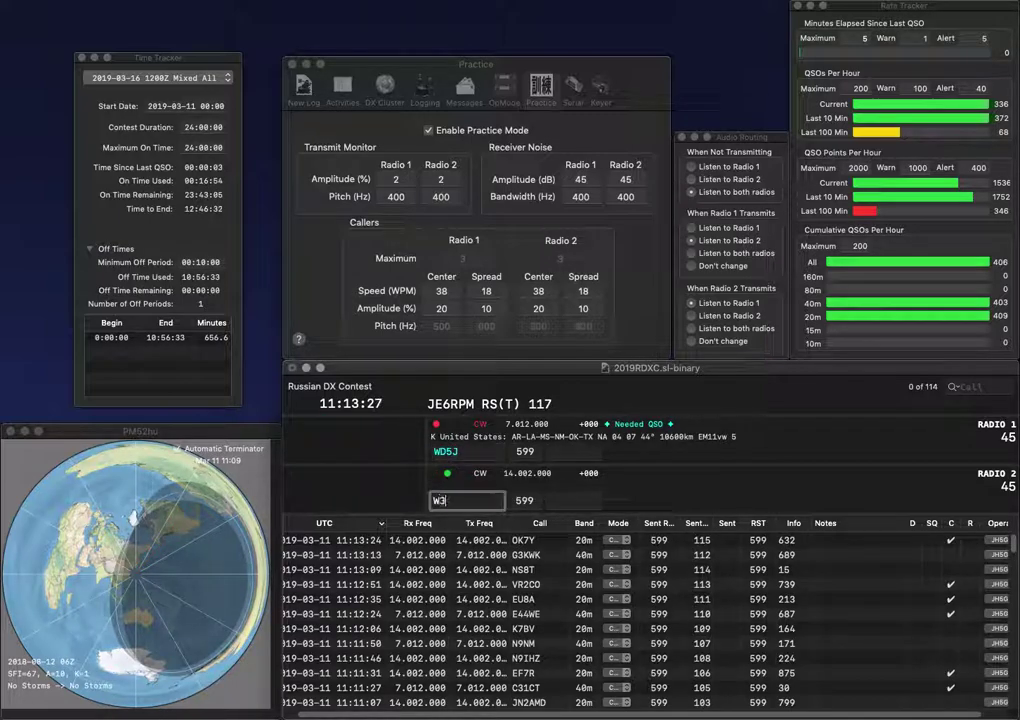
pyautogui.write('NO')
pyautogui.press('Return')
pyautogui.press('BackSpace')
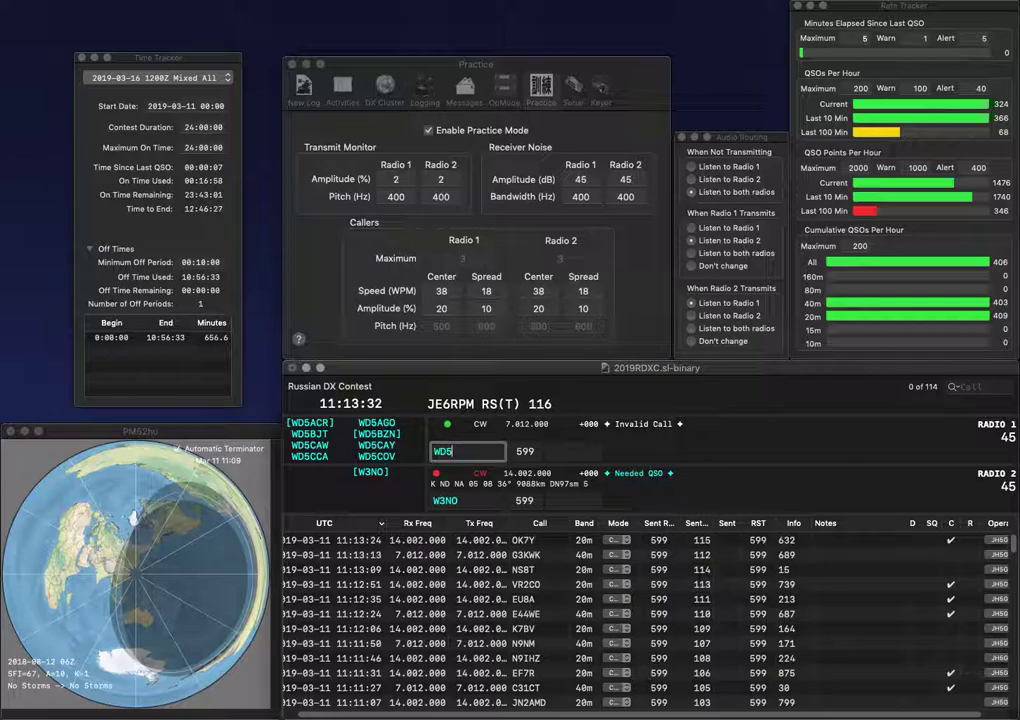
pyautogui.write('DJW')
pyautogui.press('Tab')
pyautogui.press('Return')
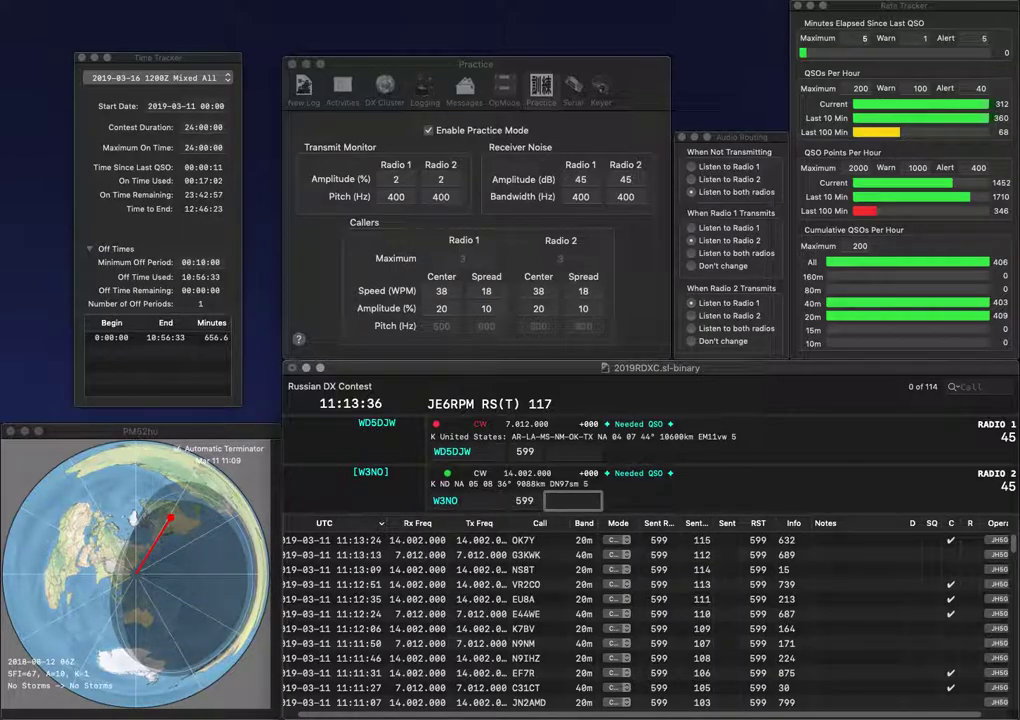
pyautogui.write('956')
pyautogui.press('Return')
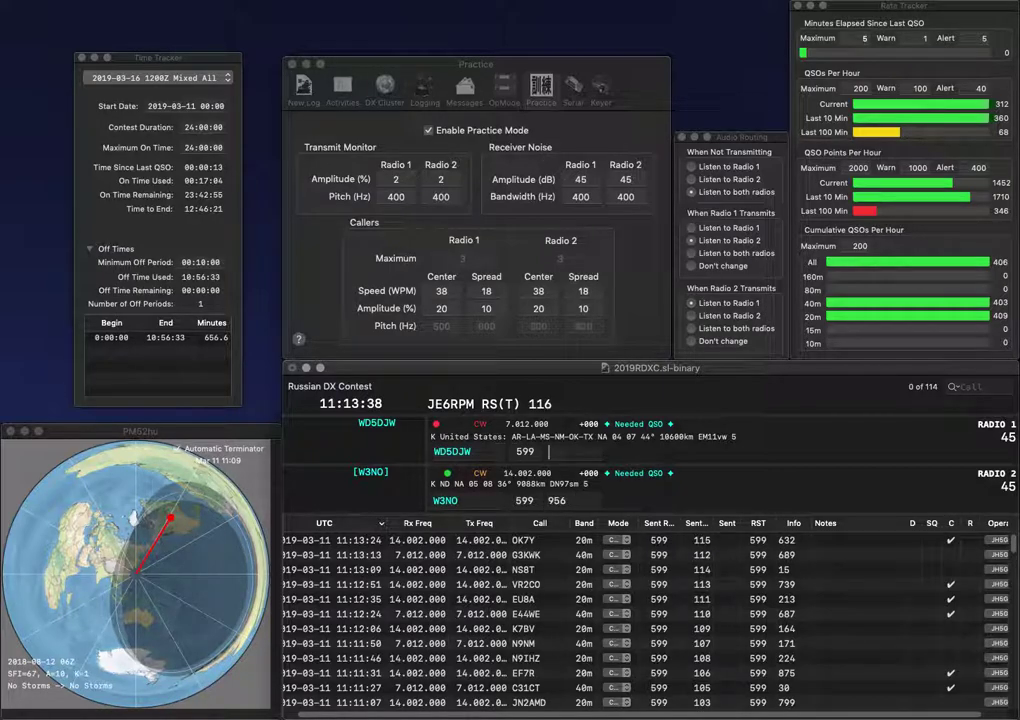
pyautogui.write('24')
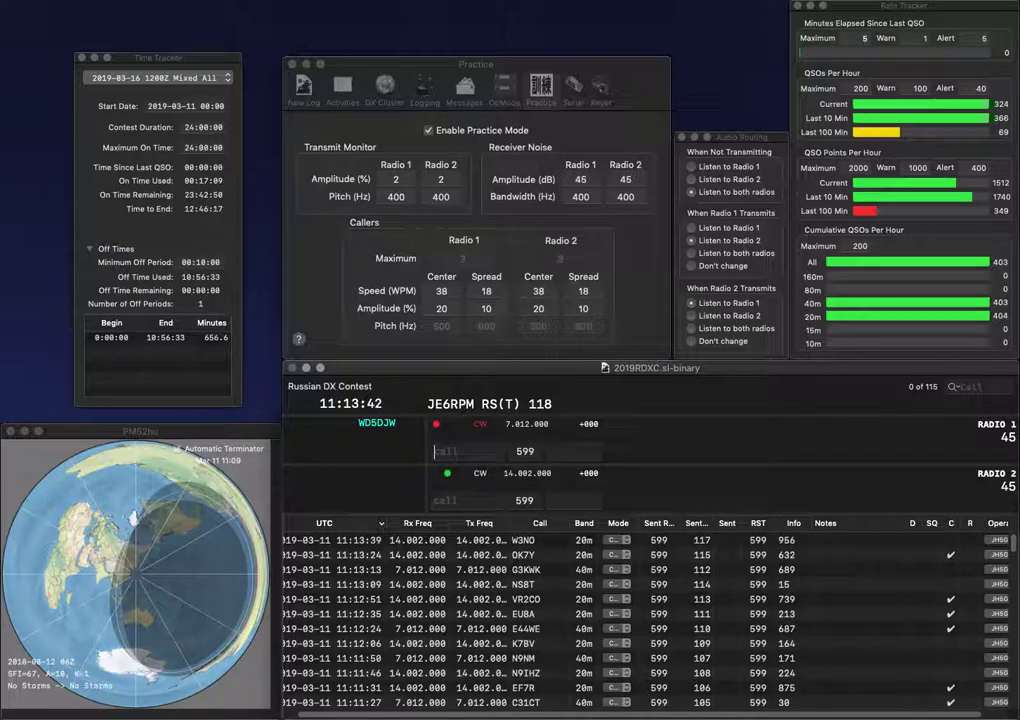
pyautogui.press('Return')
pyautogui.write('YU1EXY')
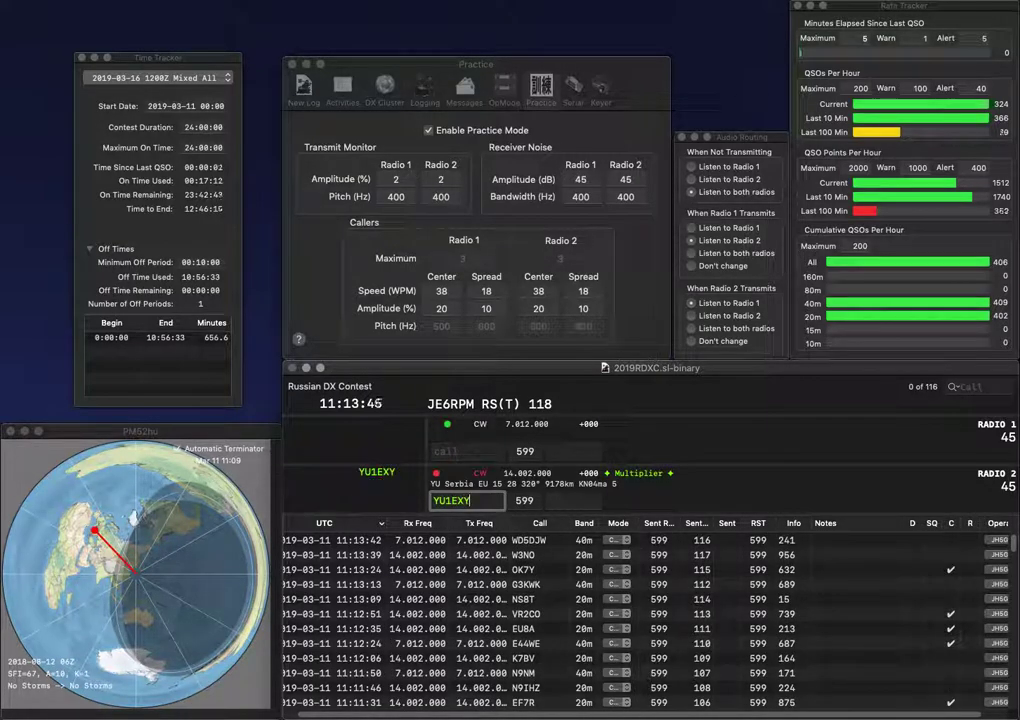
pyautogui.press('Return')
pyautogui.write('SV1')
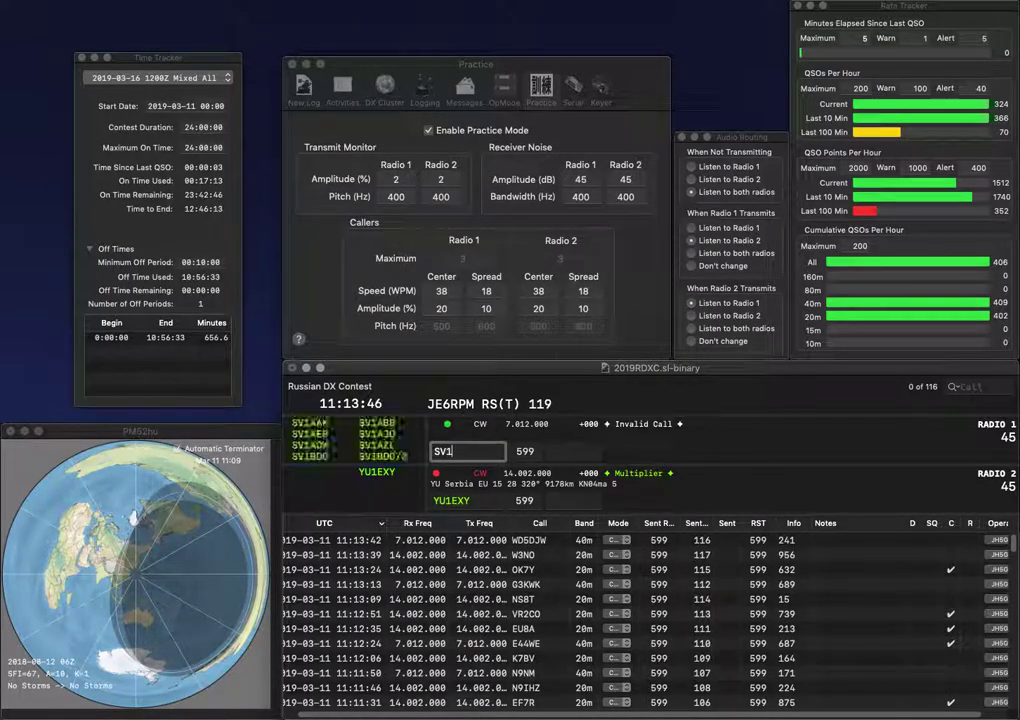
pyautogui.write('DPJ')
pyautogui.press('Return')
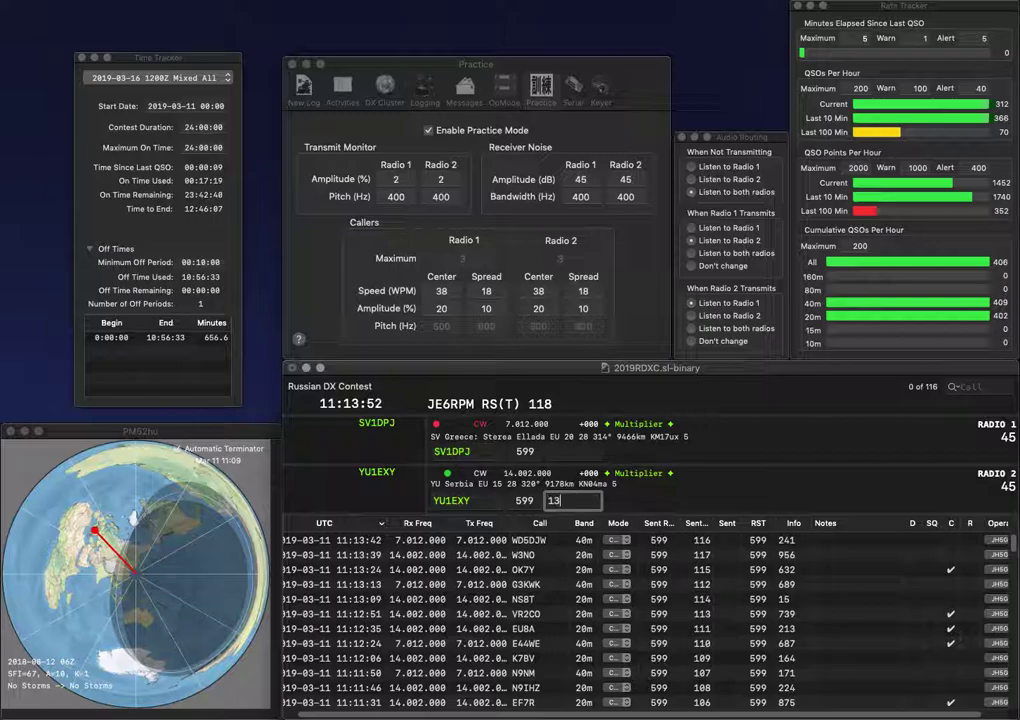
# Step: Log YU1EXY on Radio 2 with received number 132 and SV1DPJ on Radio 1 with 487
pyautogui.write('132')
pyautogui.press('Return')
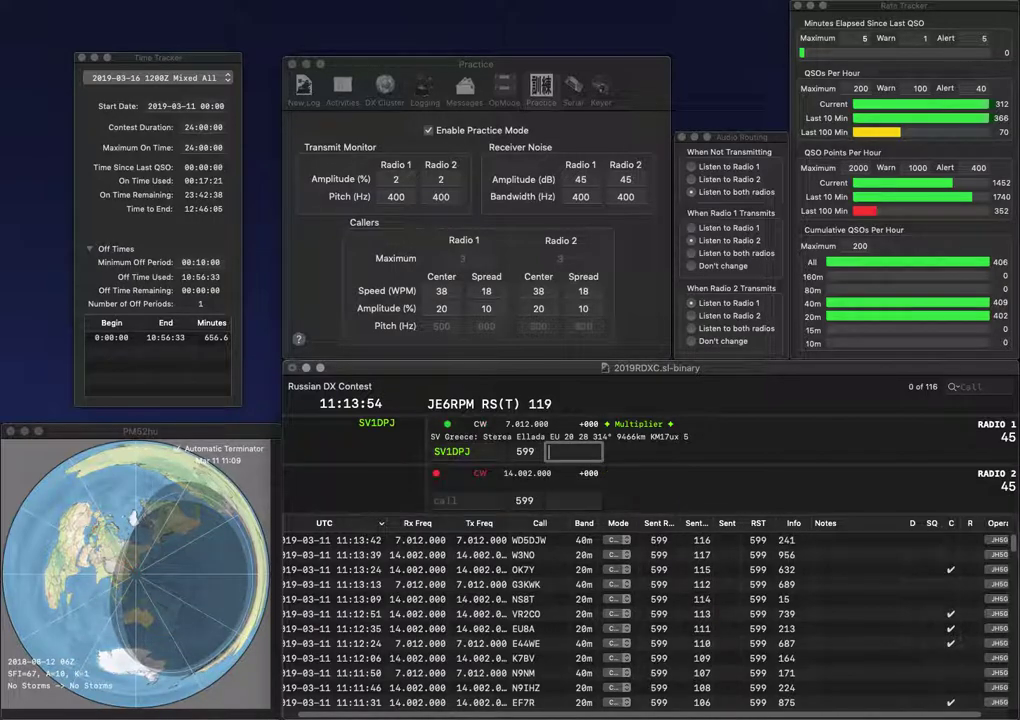
pyautogui.write('487')
pyautogui.press('Return')
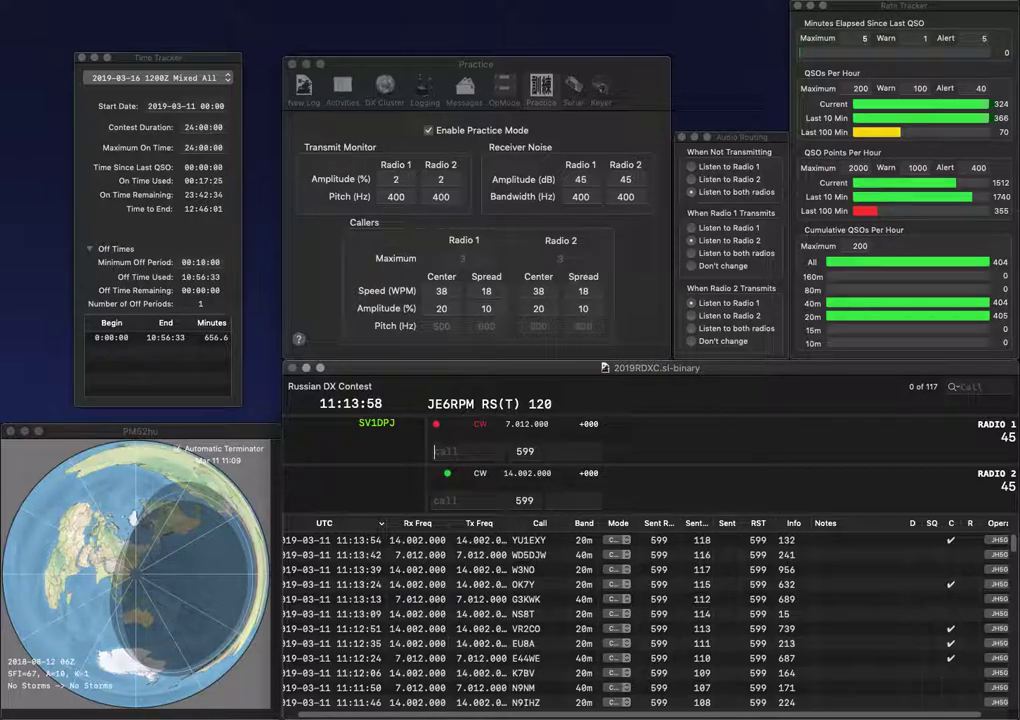
pyautogui.write('AJM')
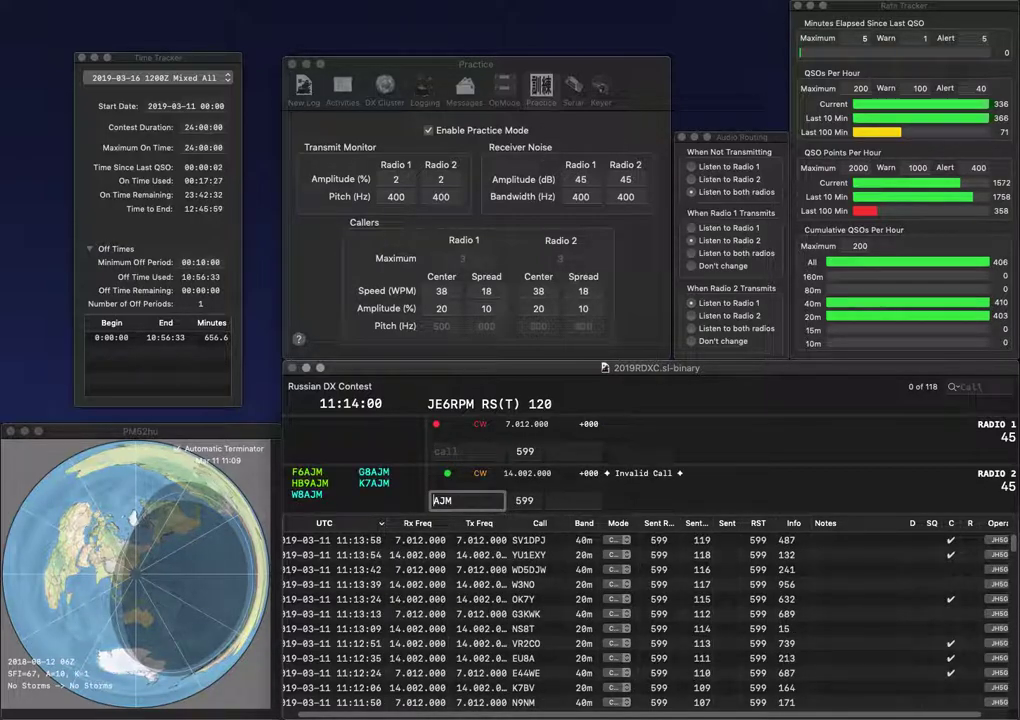
pyautogui.press('Return')
pyautogui.write('K7JEO')
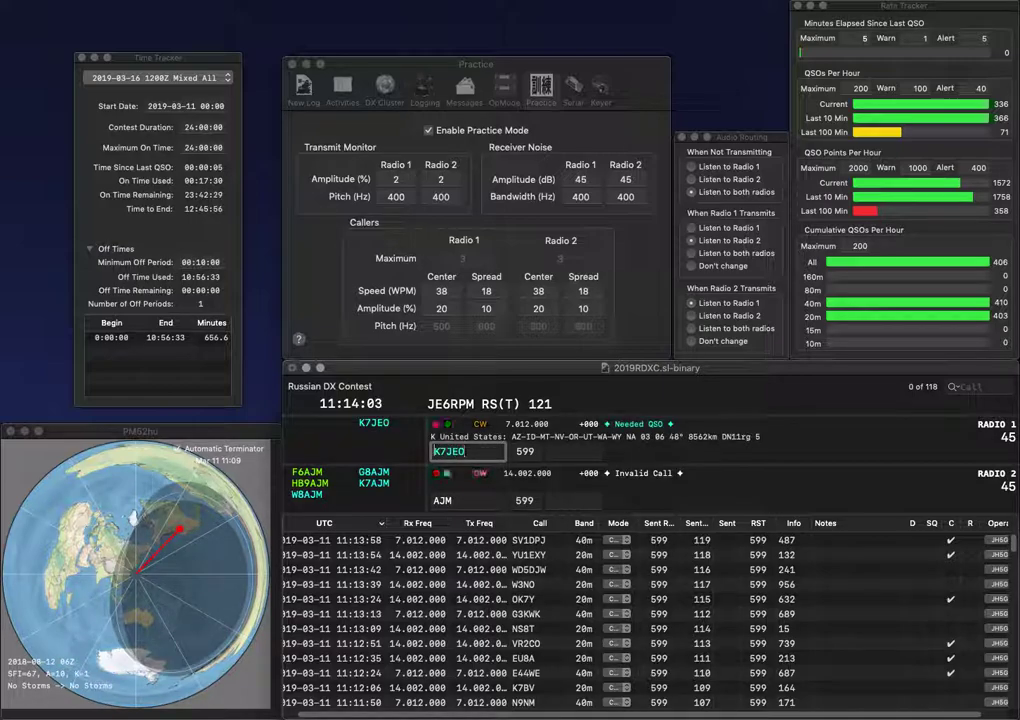
pyautogui.press('`')
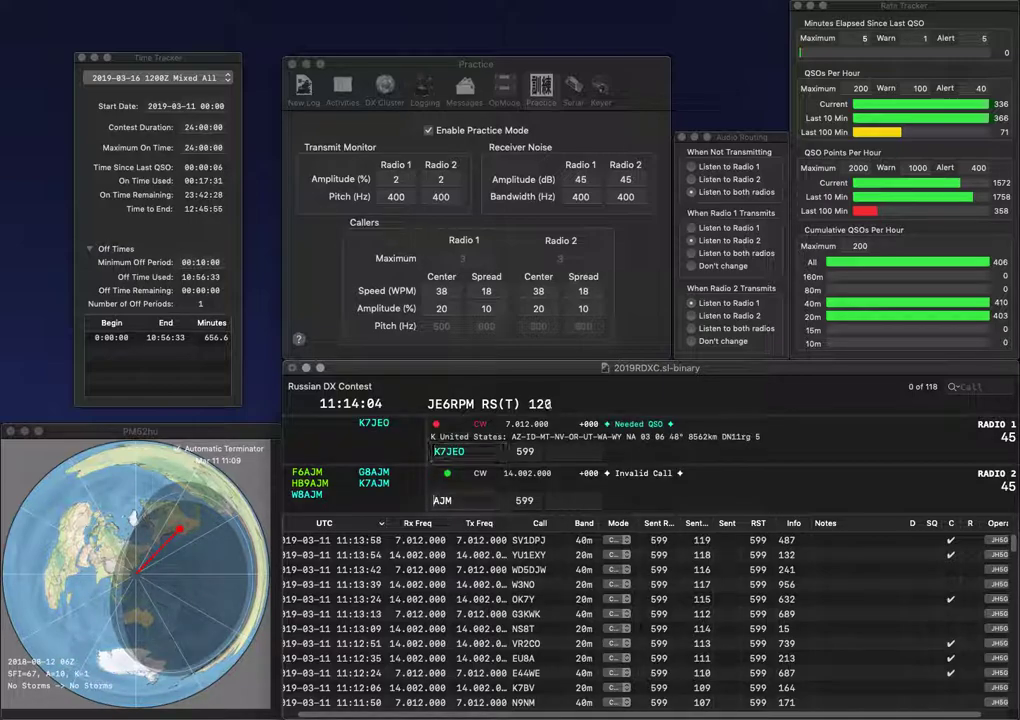
pyautogui.write('K7')
pyautogui.press('`')
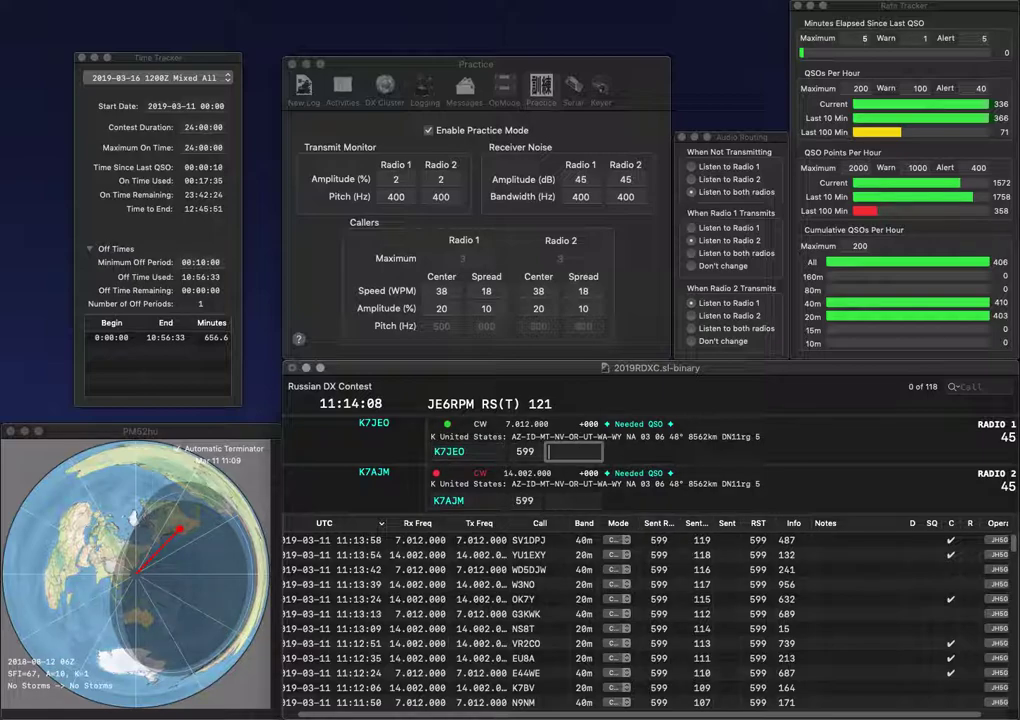
pyautogui.write('766')
pyautogui.press('Return')
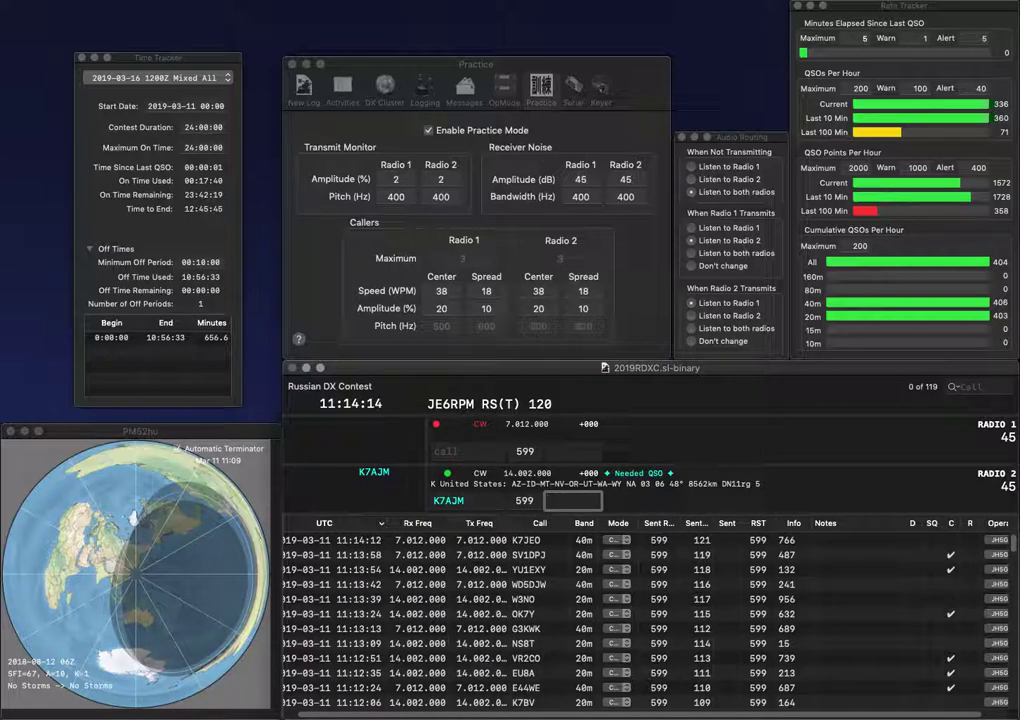
pyautogui.press('Return')
pyautogui.write('K4IE')
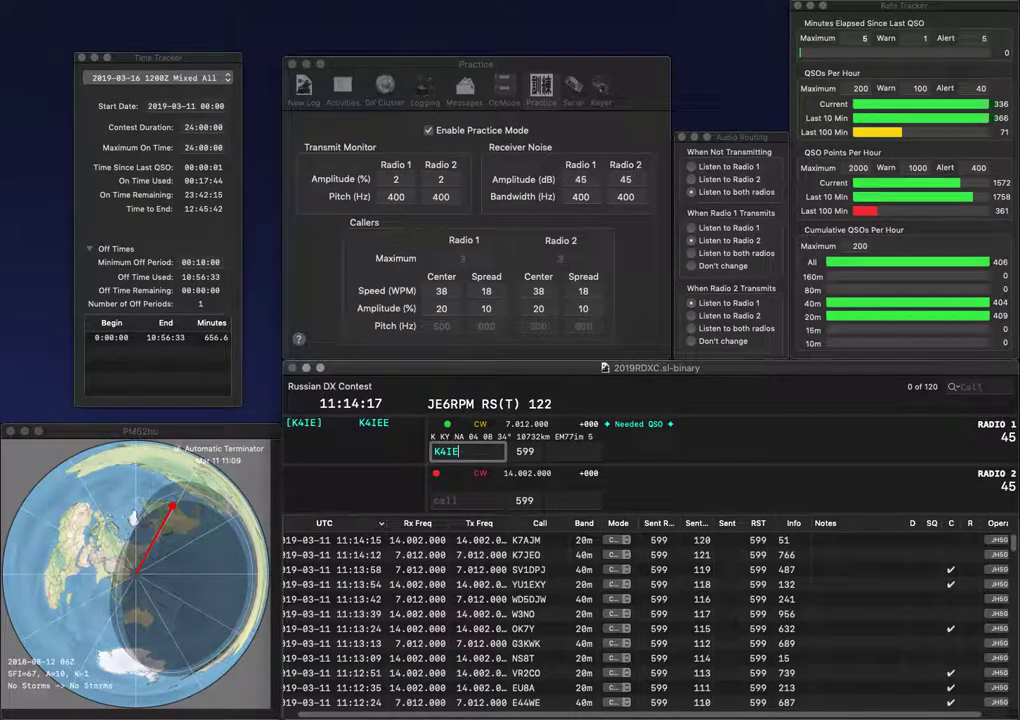
pyautogui.press('Return')
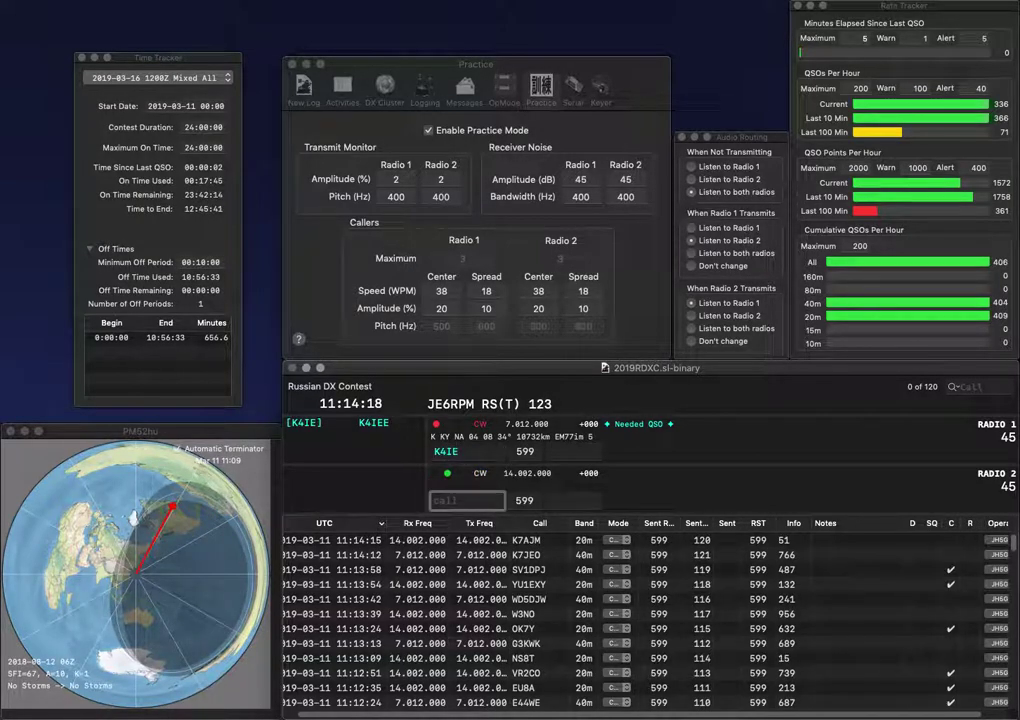
pyautogui.write('W1YK')
pyautogui.press('space')
pyautogui.press('Return')
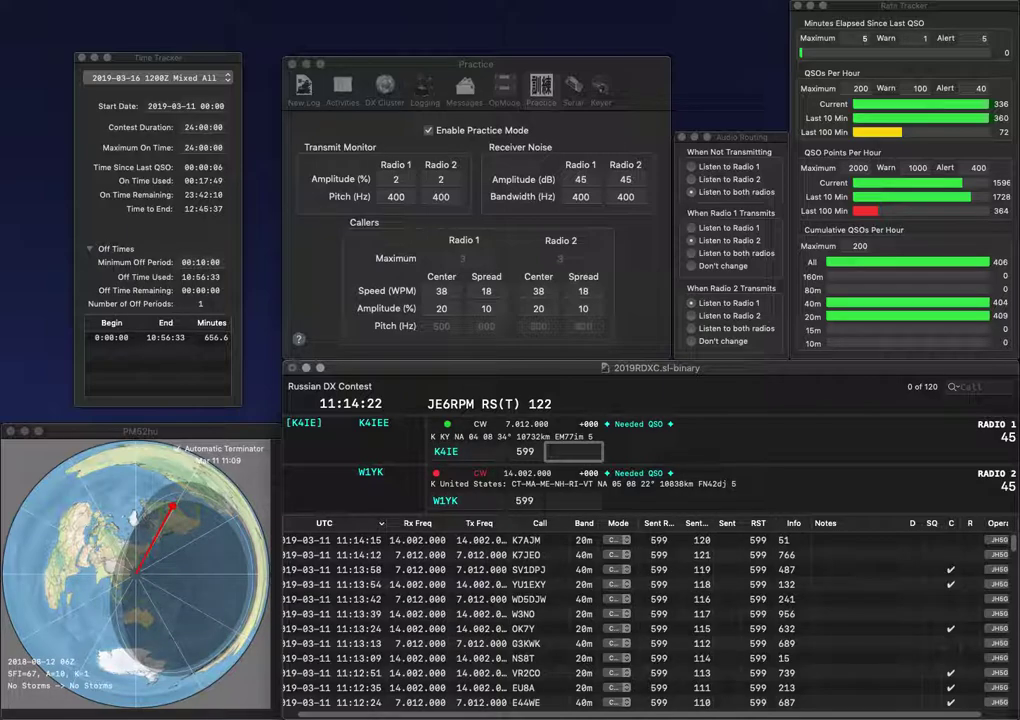
pyautogui.press('Return')
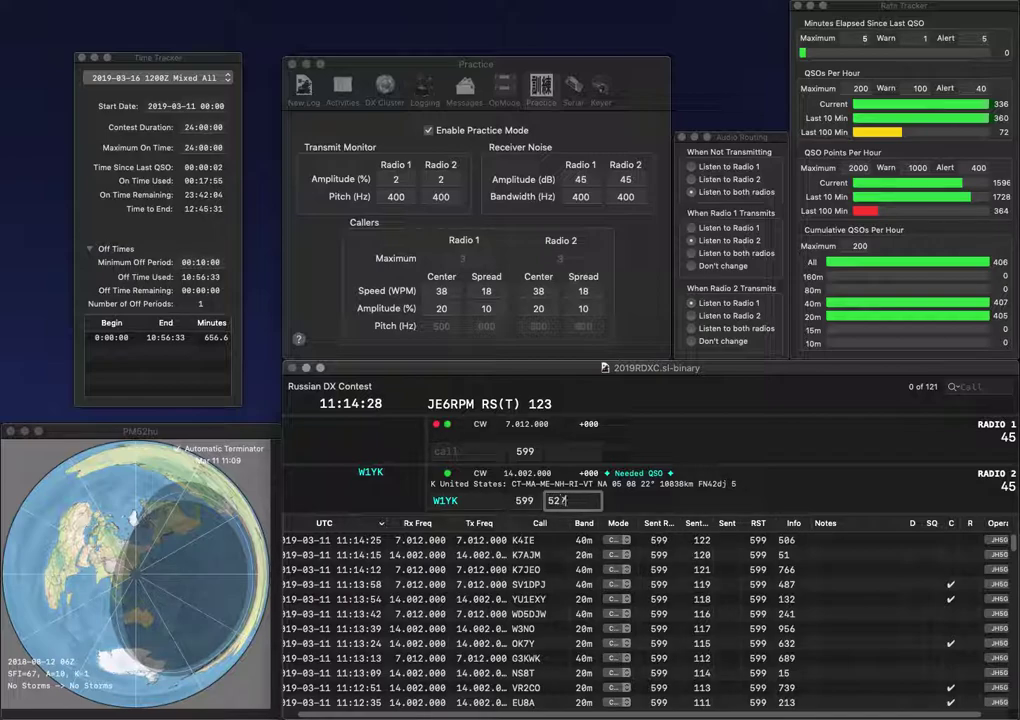
pyautogui.press('Return')
pyautogui.write('JE1S')
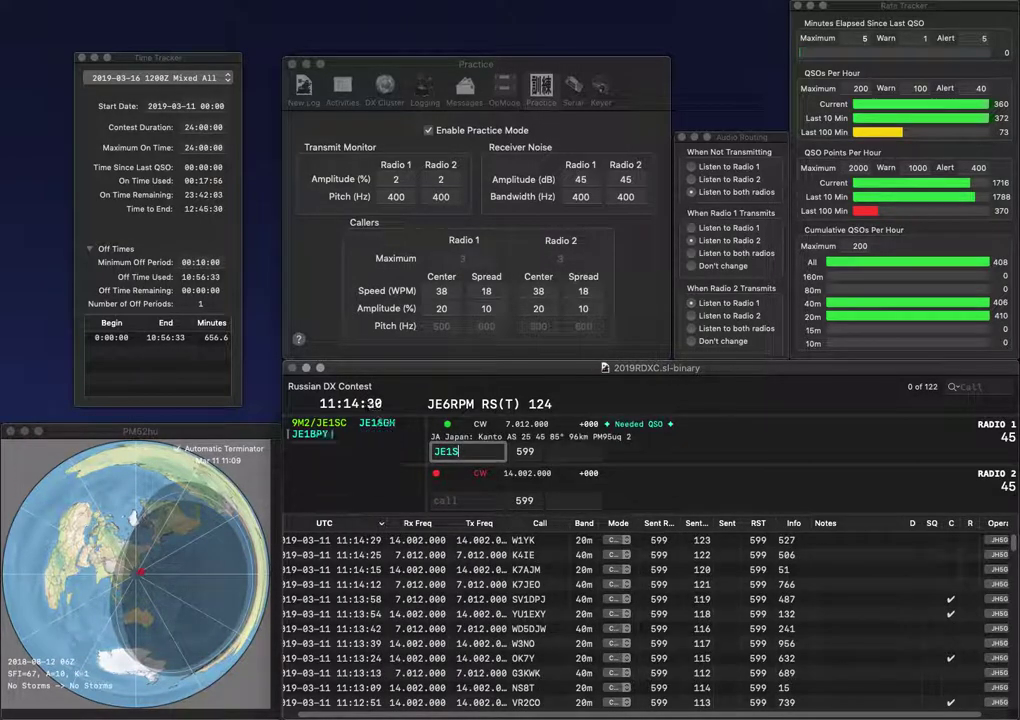
pyautogui.write('PY')
pyautogui.press('Return')
pyautogui.write('KD')
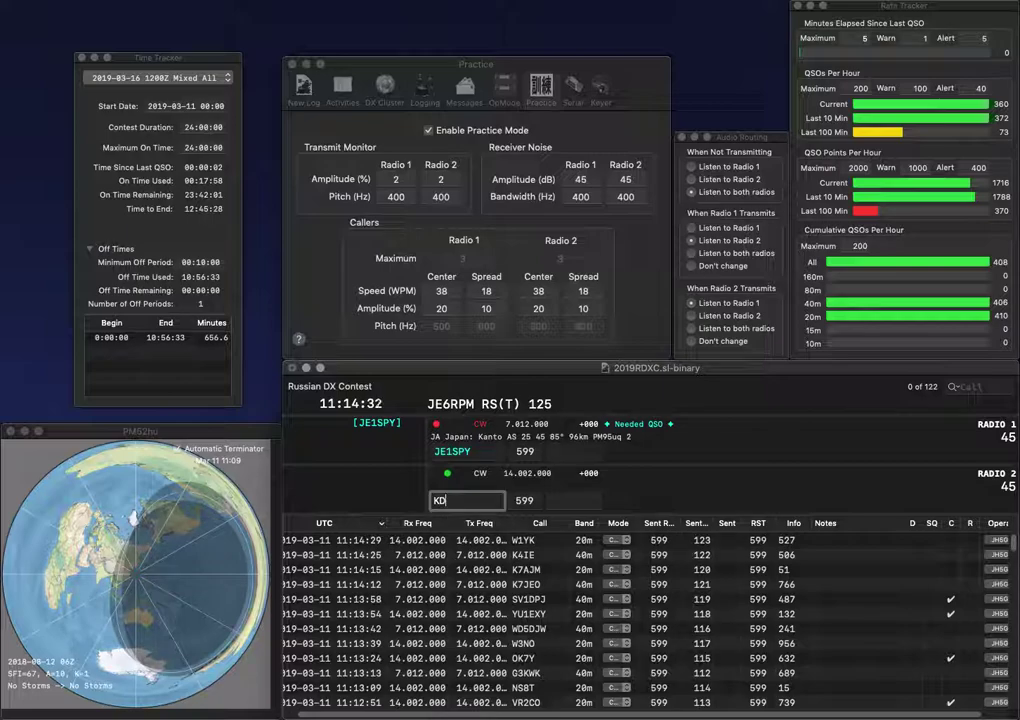
pyautogui.write('2GC')
pyautogui.press('Return')
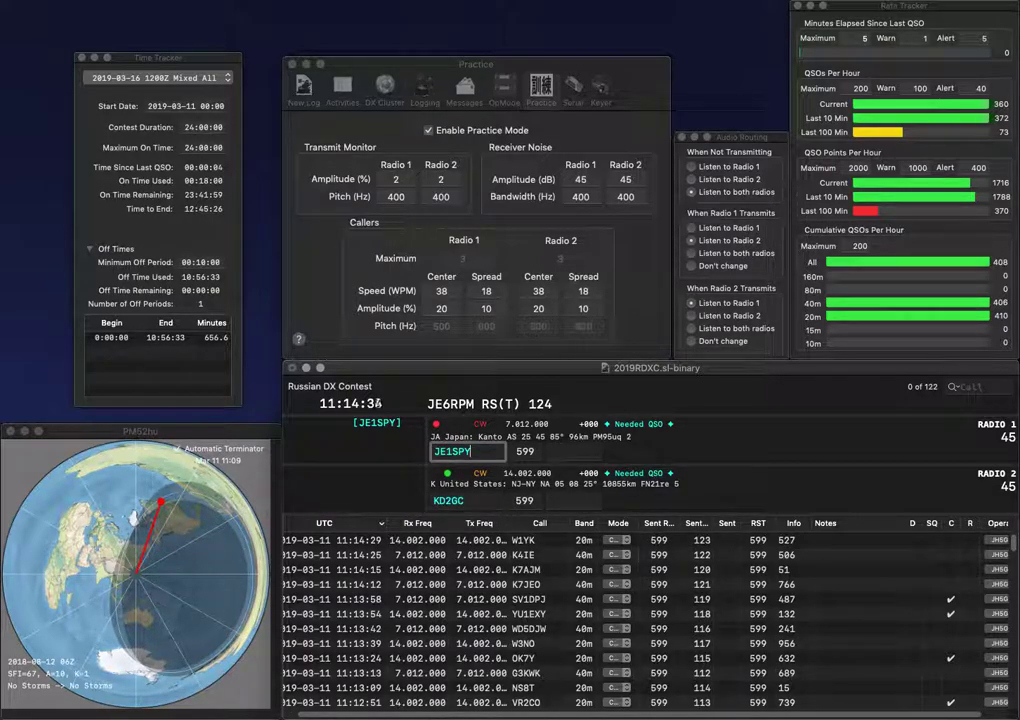
pyautogui.press('space')
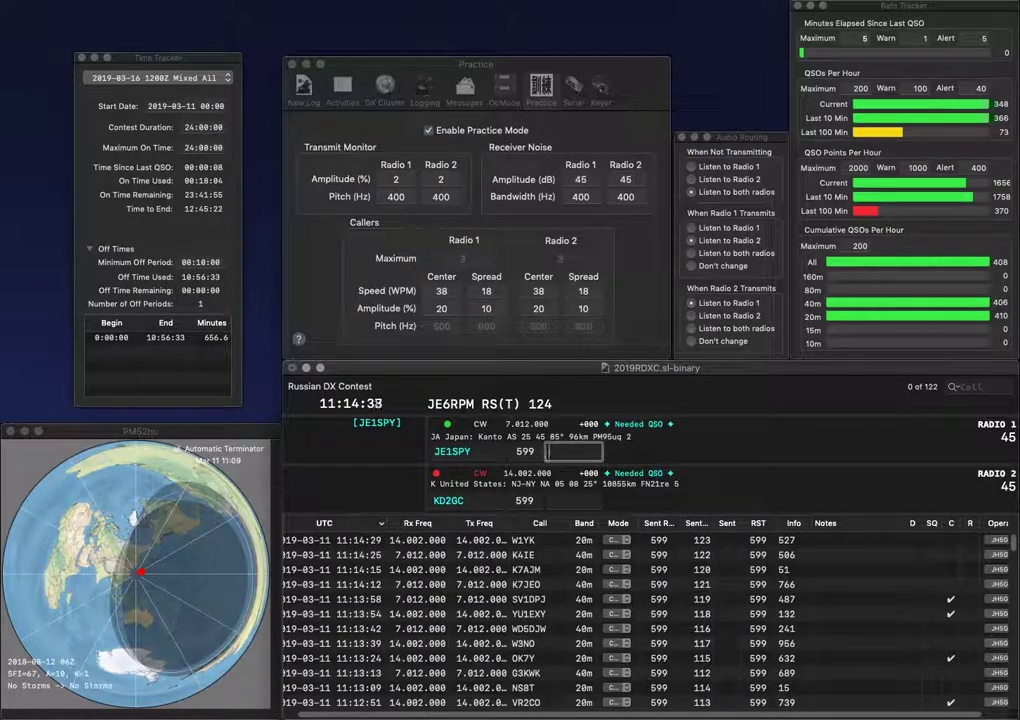
pyautogui.press('Return')
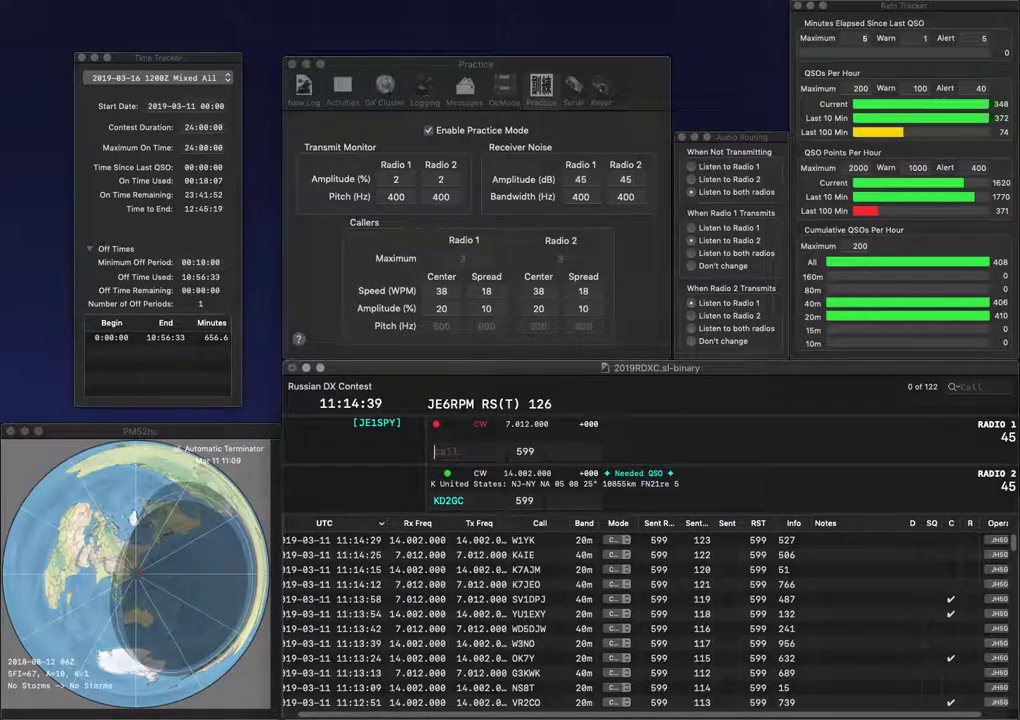
# Step: Change the Radio 2 call to KB3GC and send it
pyautogui.press('Delete')
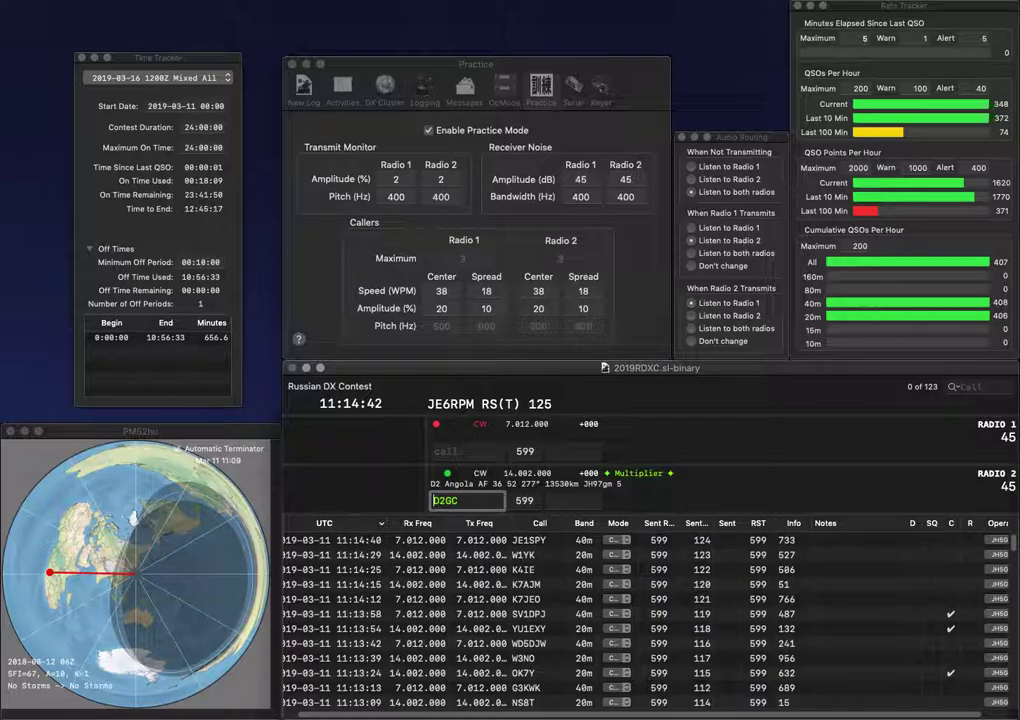
pyautogui.write('BK')
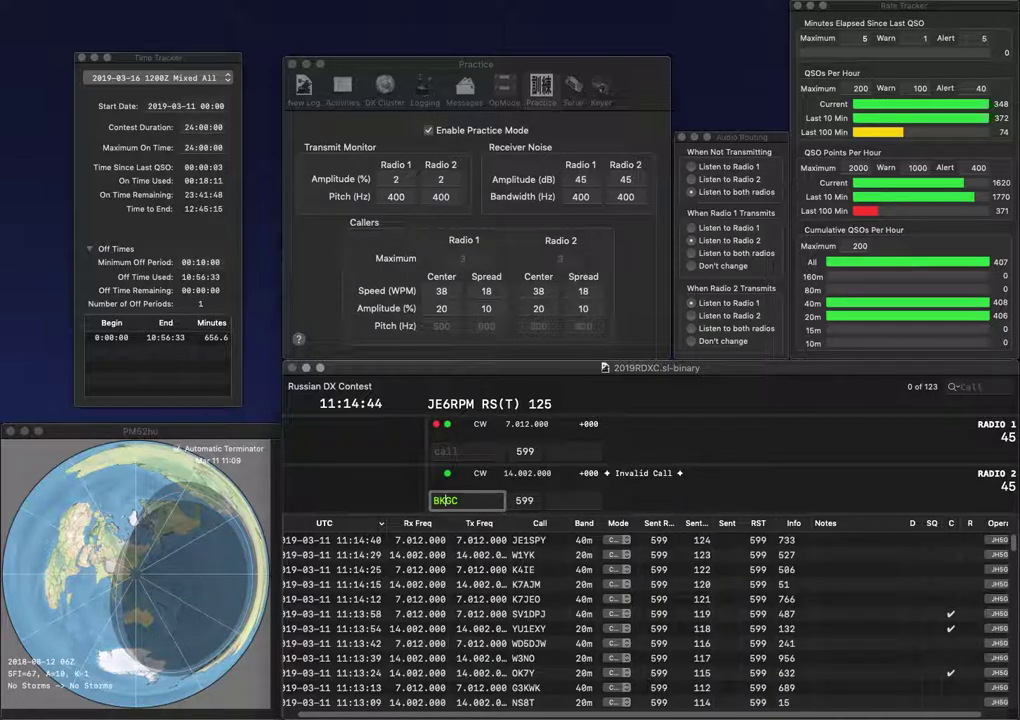
pyautogui.press('BackSpace')
pyautogui.press('BackSpace')
pyautogui.write('KB3')
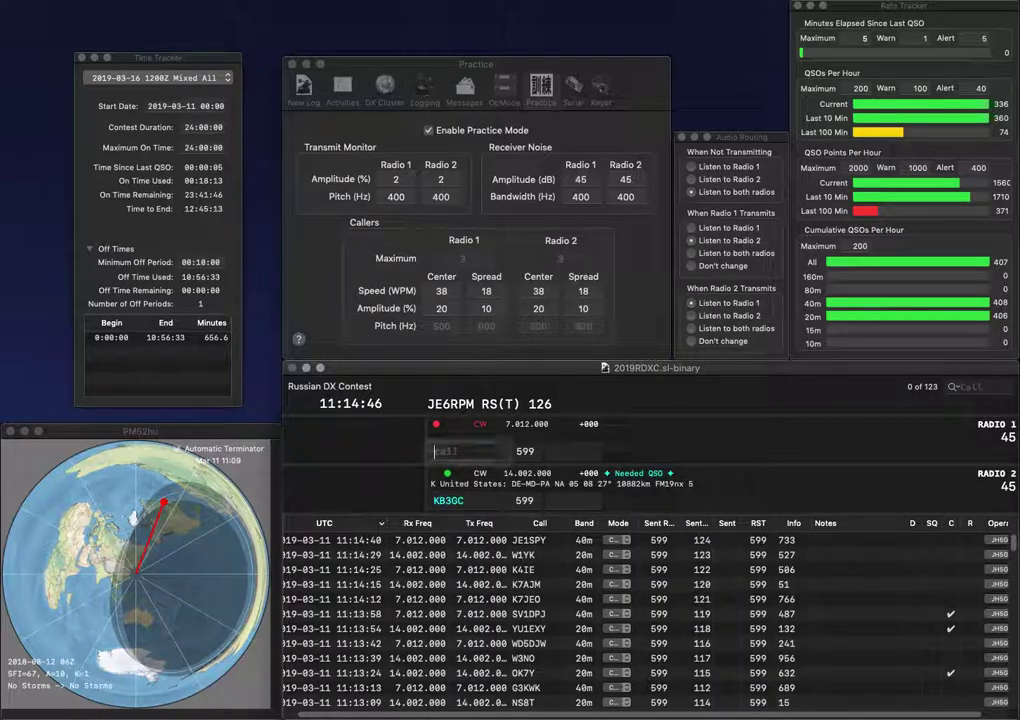
pyautogui.press('Return')
# Step: Enter the call KE0CFD on Radio 1 and change the Radio 2 call to KB2FGC
pyautogui.write('KE')
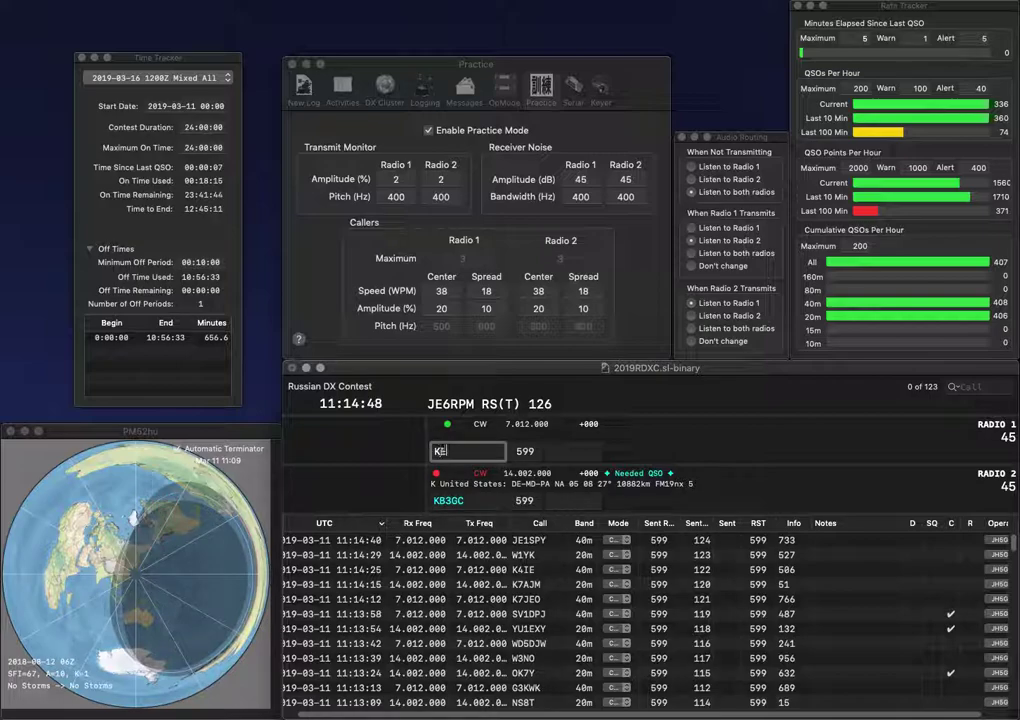
pyautogui.write('0CFD')
pyautogui.press('Return')
pyautogui.click(449, 500)
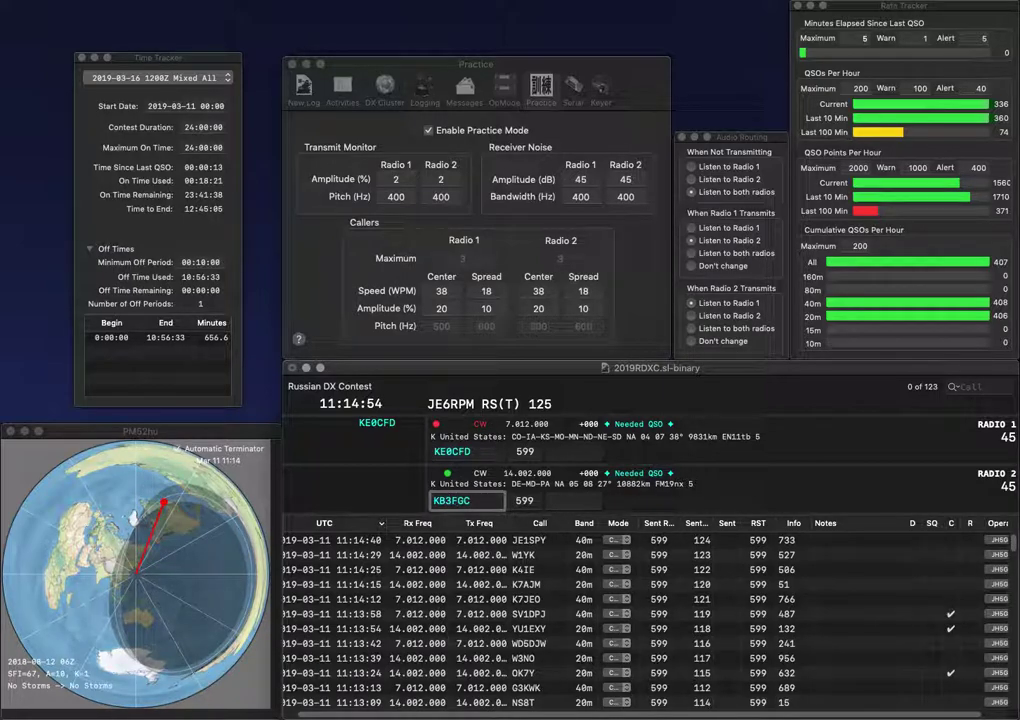
pyautogui.press('BackSpace')
pyautogui.write('2')
pyautogui.press('Return')
pyautogui.press('Up')
pyautogui.press('Tab')
pyautogui.write('4')
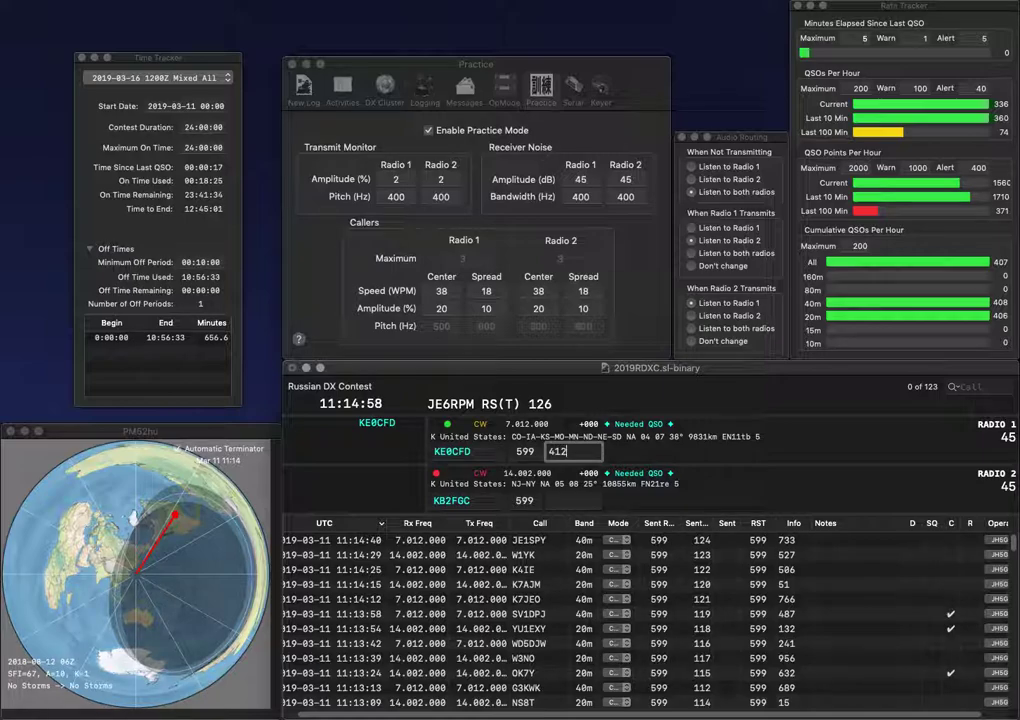
pyautogui.write('12')
pyautogui.press('Return')
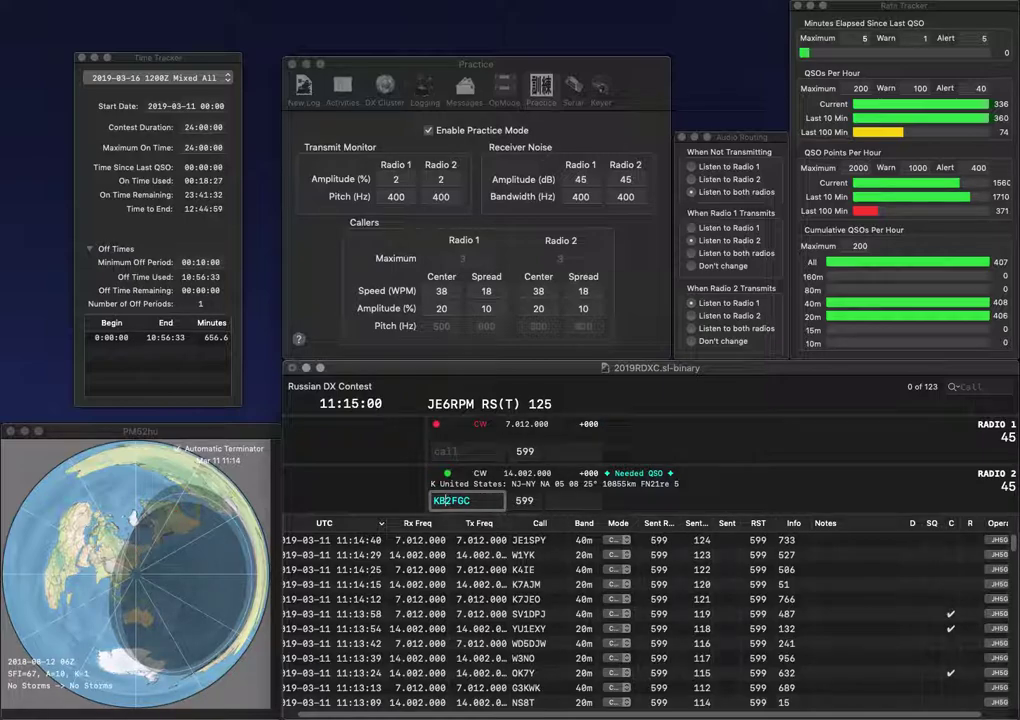
# Step: Correct the Radio 2 call to KD3GC and send it
pyautogui.press('BackSpace')
pyautogui.write('D')
pyautogui.press('Right')
pyautogui.press('BackSpace')
pyautogui.write('3')
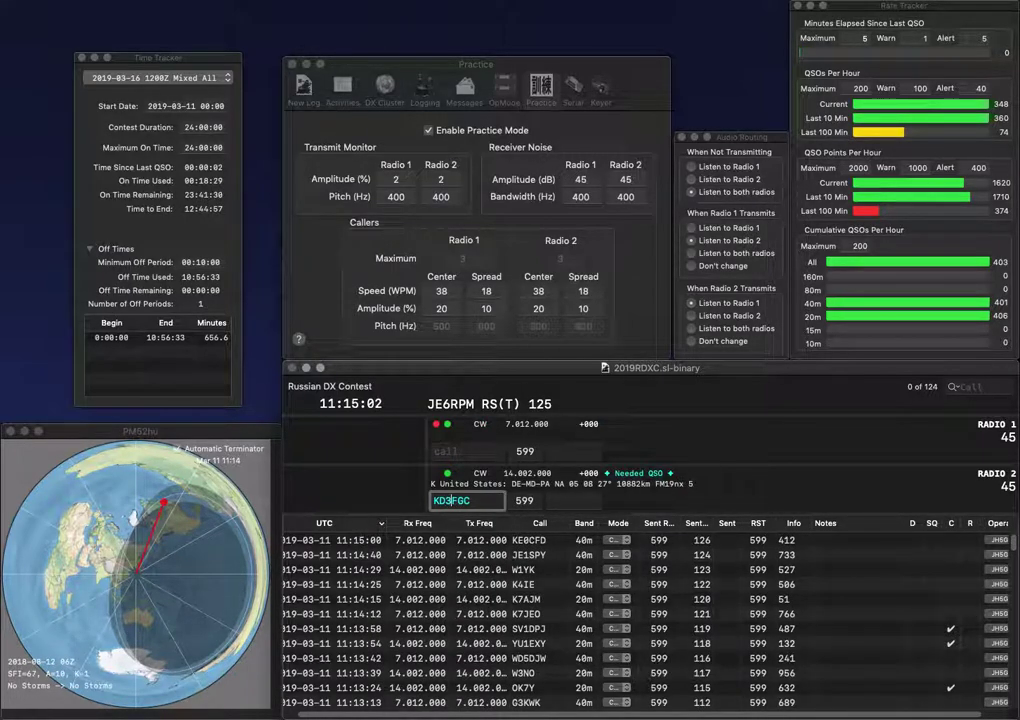
pyautogui.press('Return')
# Step: Enter the partial call NZ on Radio 1 and log KD3GC on Radio 2 with received number 568
pyautogui.write('NZ')
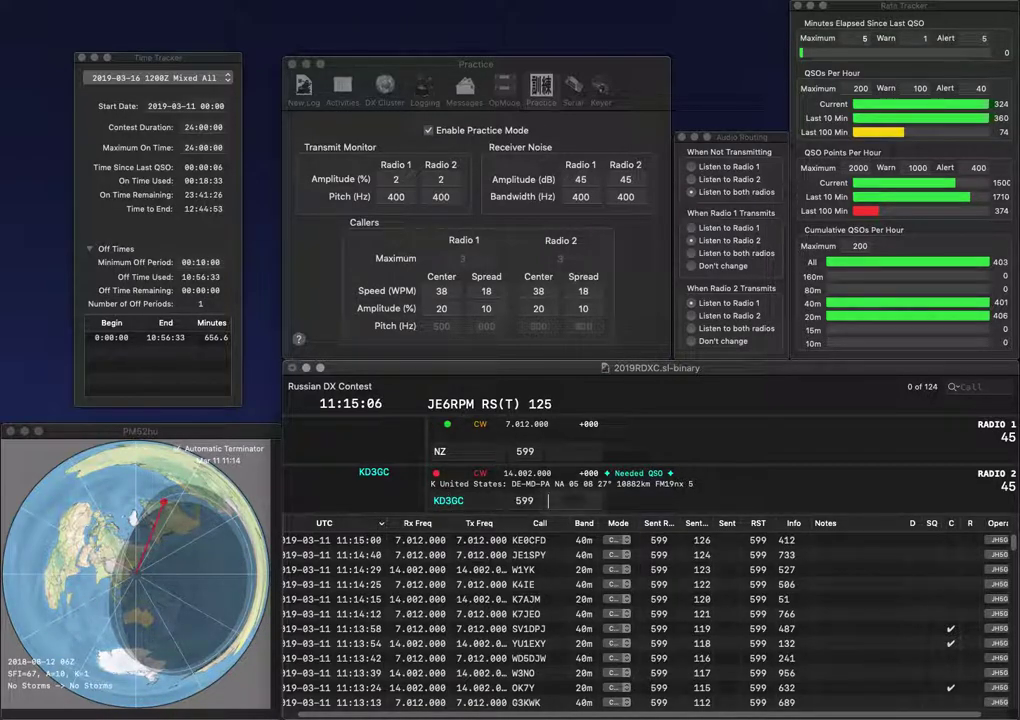
pyautogui.write('568')
pyautogui.press('Return')
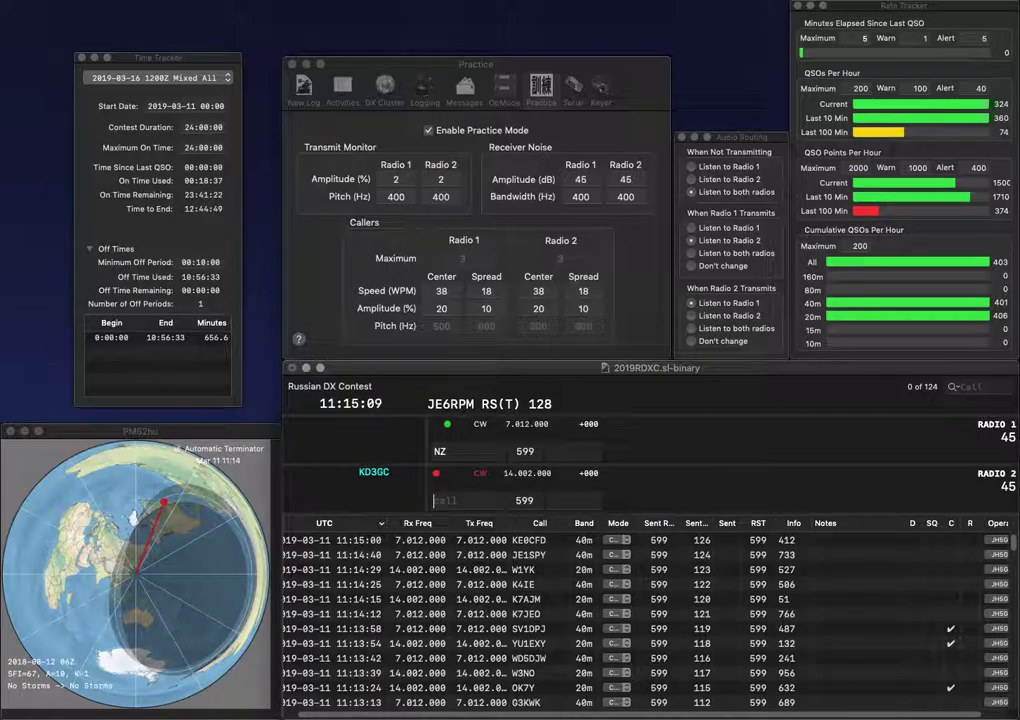
pyautogui.press('Tab')
pyautogui.write('F2')
pyautogui.press('Return')
pyautogui.write('AB4')
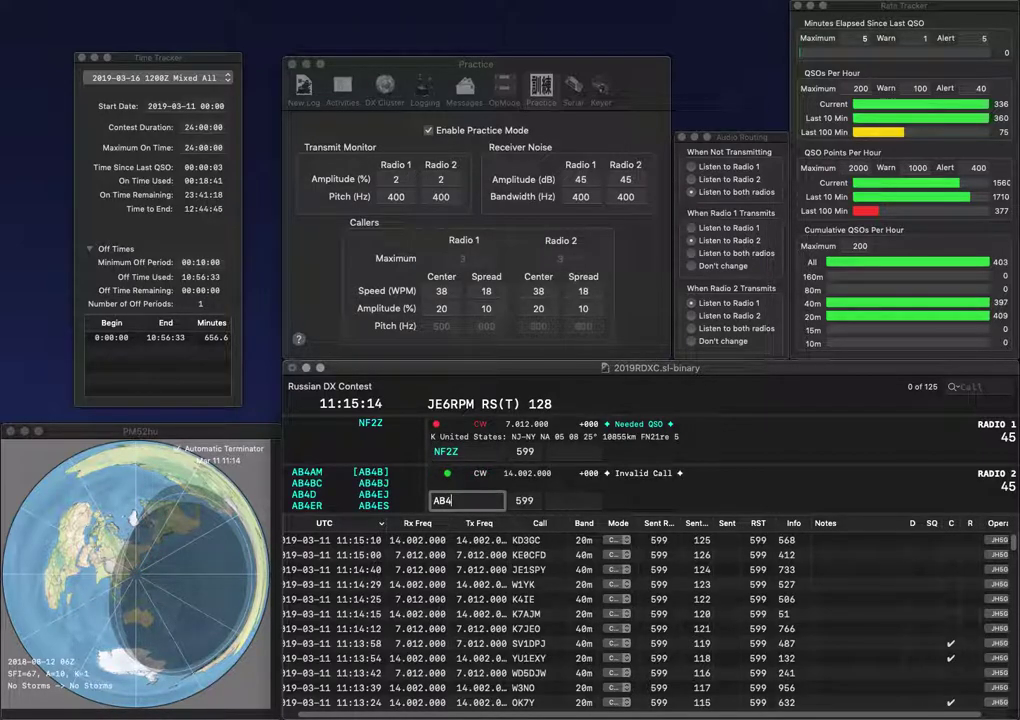
pyautogui.write('WL')
pyautogui.press('Return')
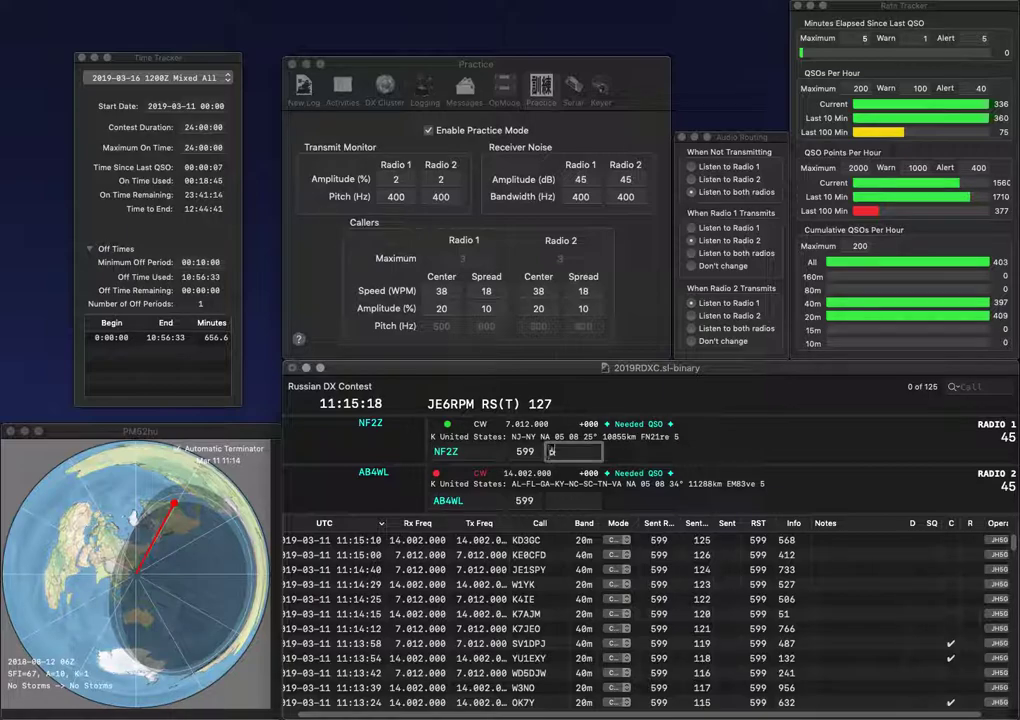
pyautogui.write('664')
pyautogui.press('Return')
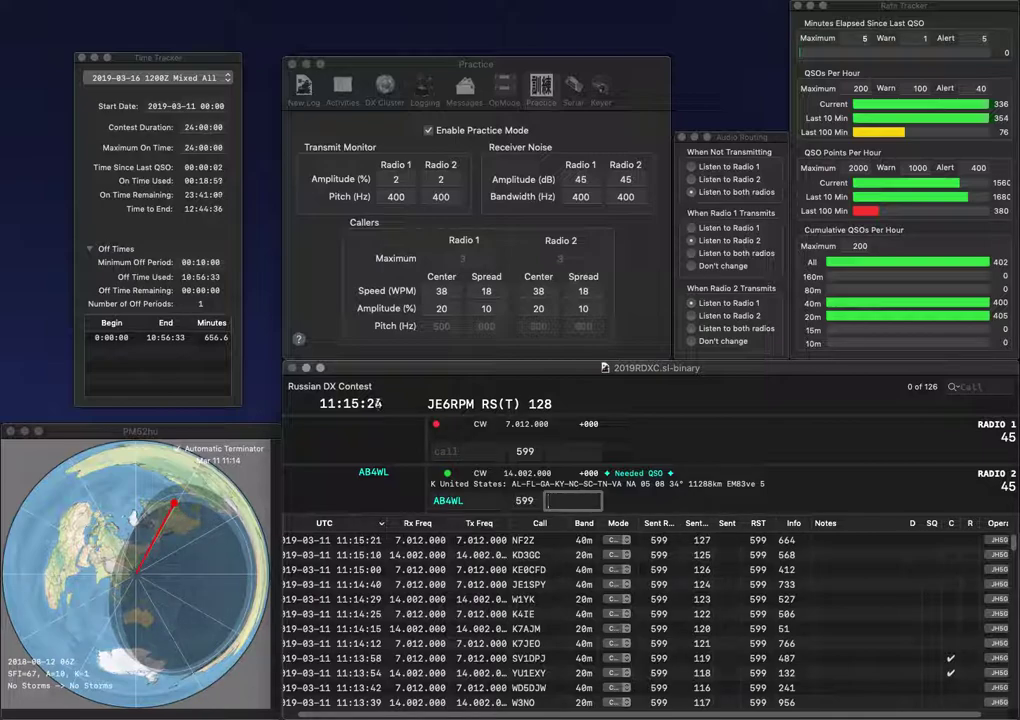
pyautogui.write('04')
pyautogui.press('Up')
pyautogui.press('Down')
pyautogui.press('Return')
pyautogui.write('N2TXX')
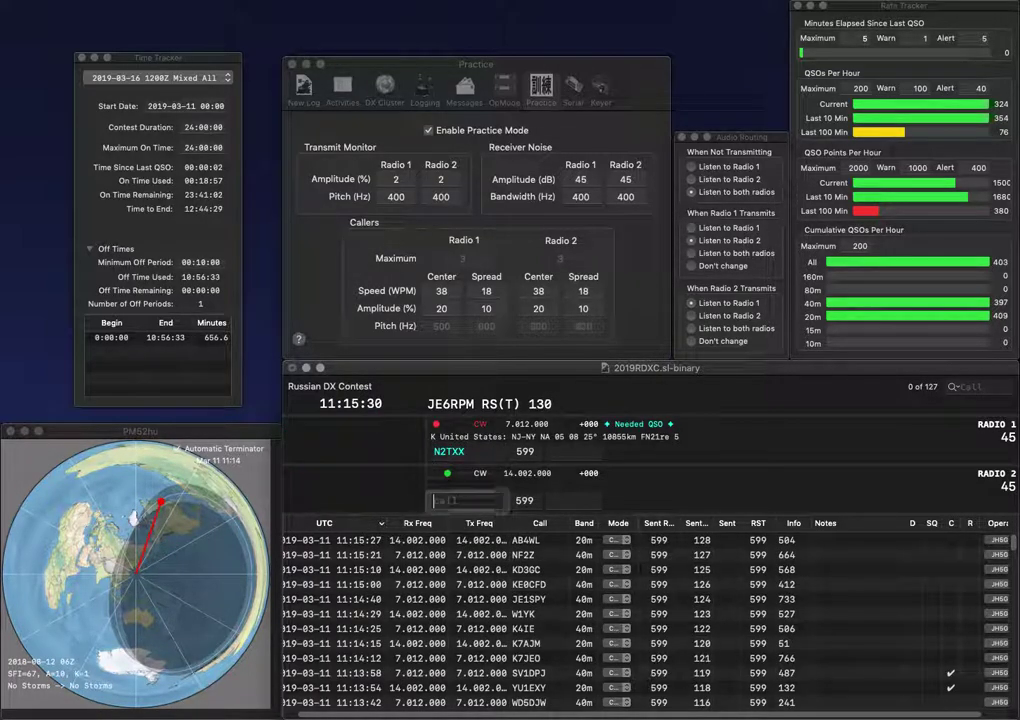
pyautogui.press('BackSpace')
pyautogui.press('Return')
pyautogui.write('RF')
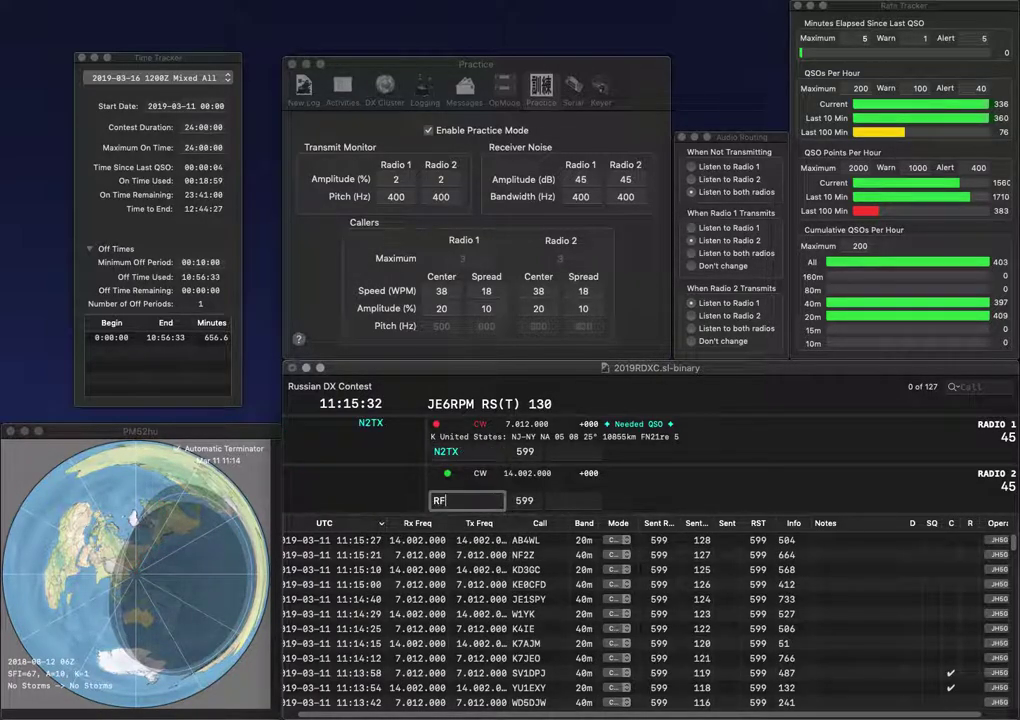
pyautogui.write('W7')
pyautogui.press('Return')
pyautogui.press('Tab')
pyautogui.press('space')
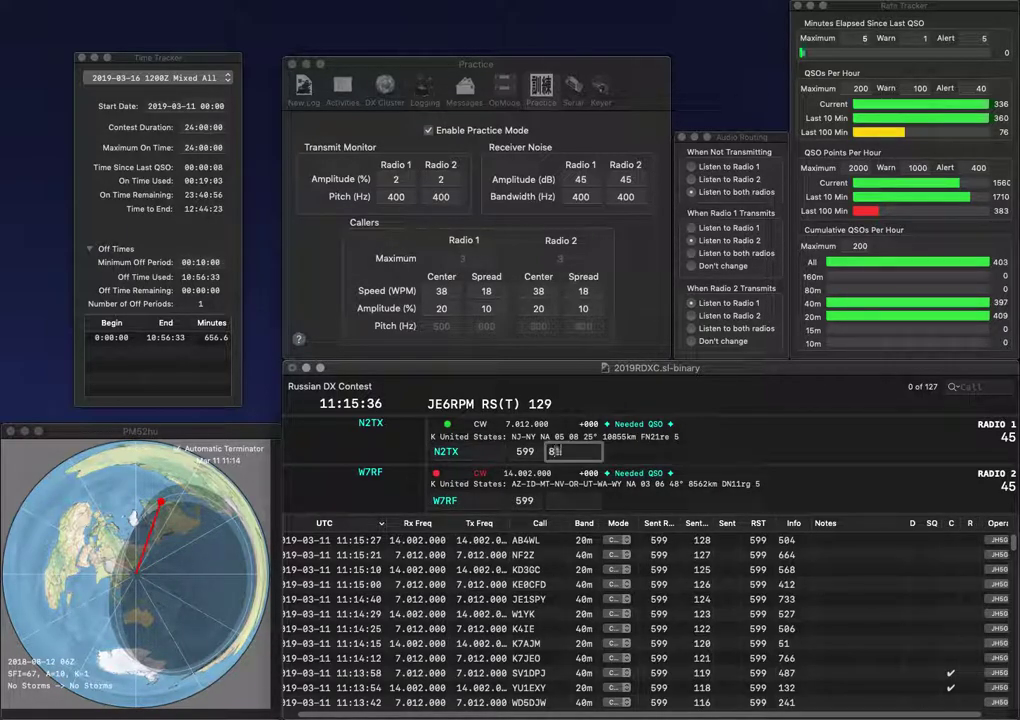
pyautogui.write('814')
pyautogui.press('Return')
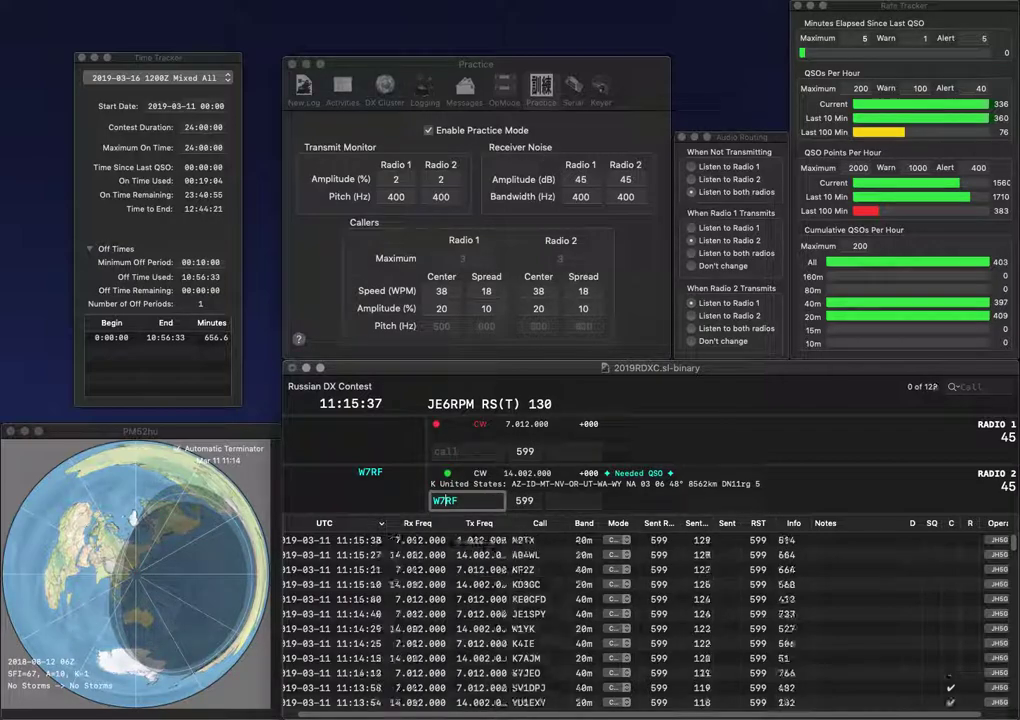
# Step: Change the Radio 2 call to W8RF and enter the partial call RN on Radio 1
pyautogui.press('space')
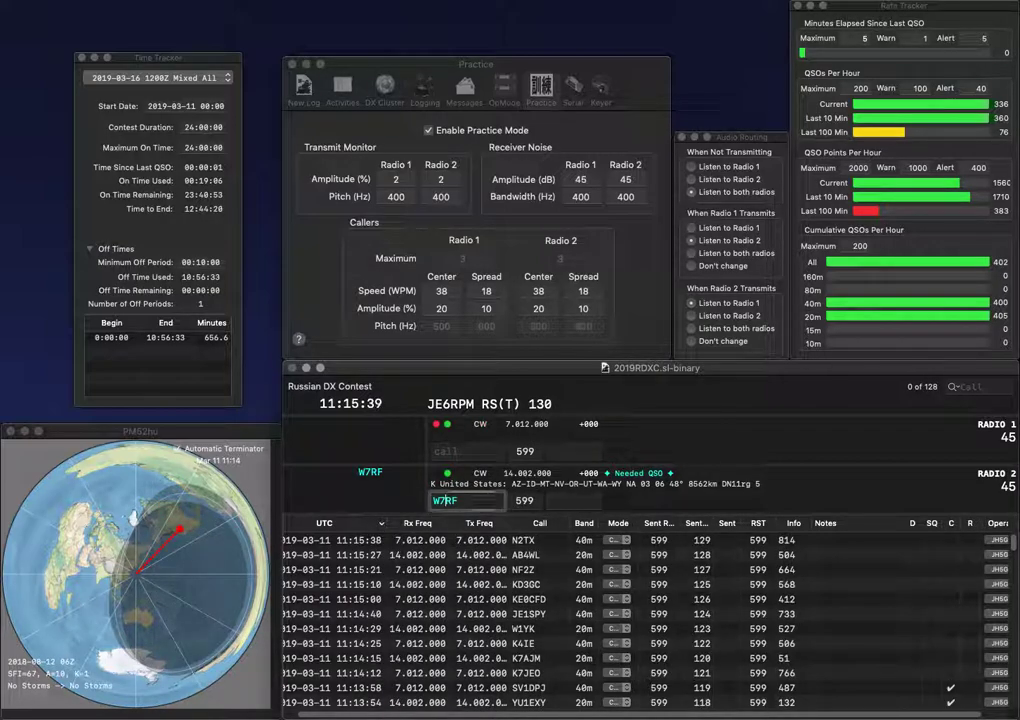
pyautogui.write('8')
pyautogui.press('Return')
pyautogui.write('RN')
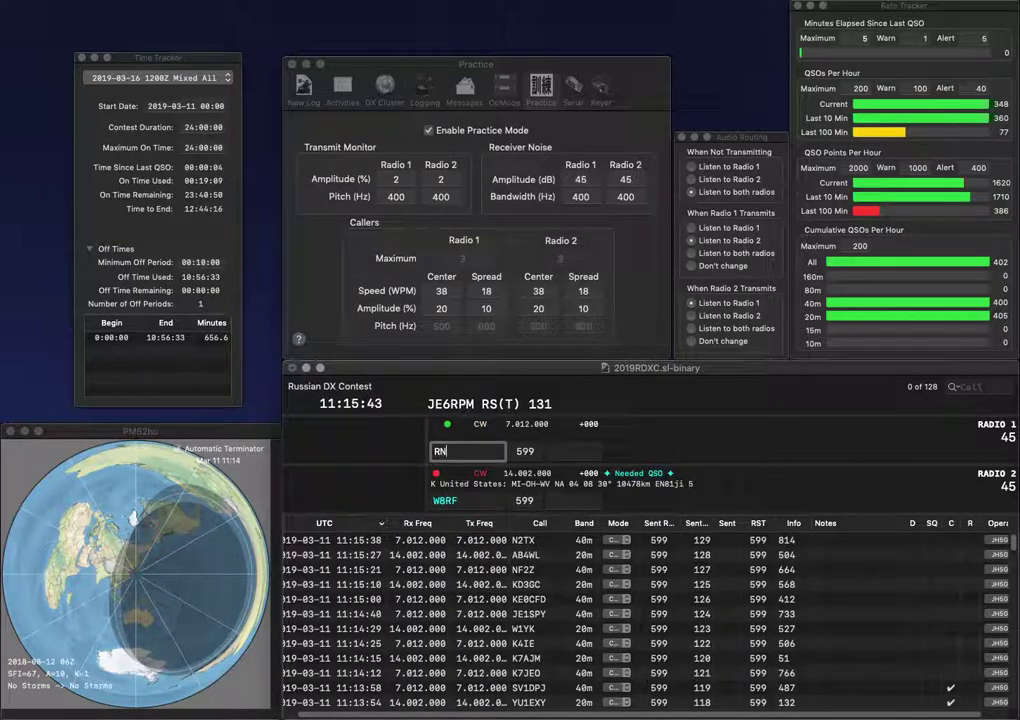
pyautogui.press('Tab')
pyautogui.press('BackSpace')
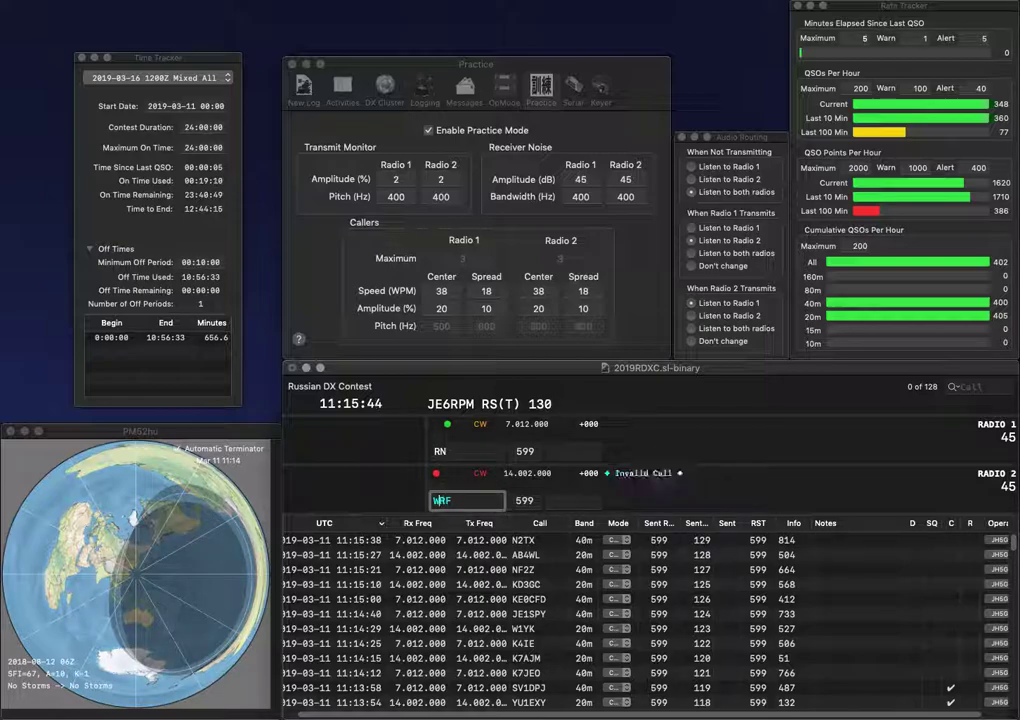
pyautogui.write('9')
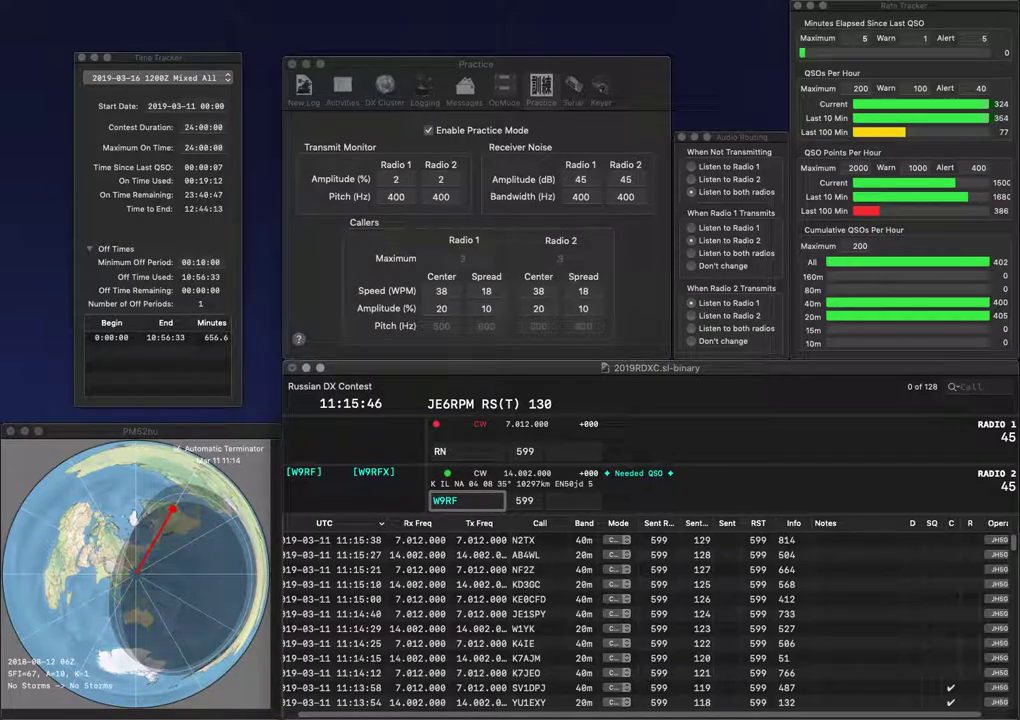
pyautogui.press('Return')
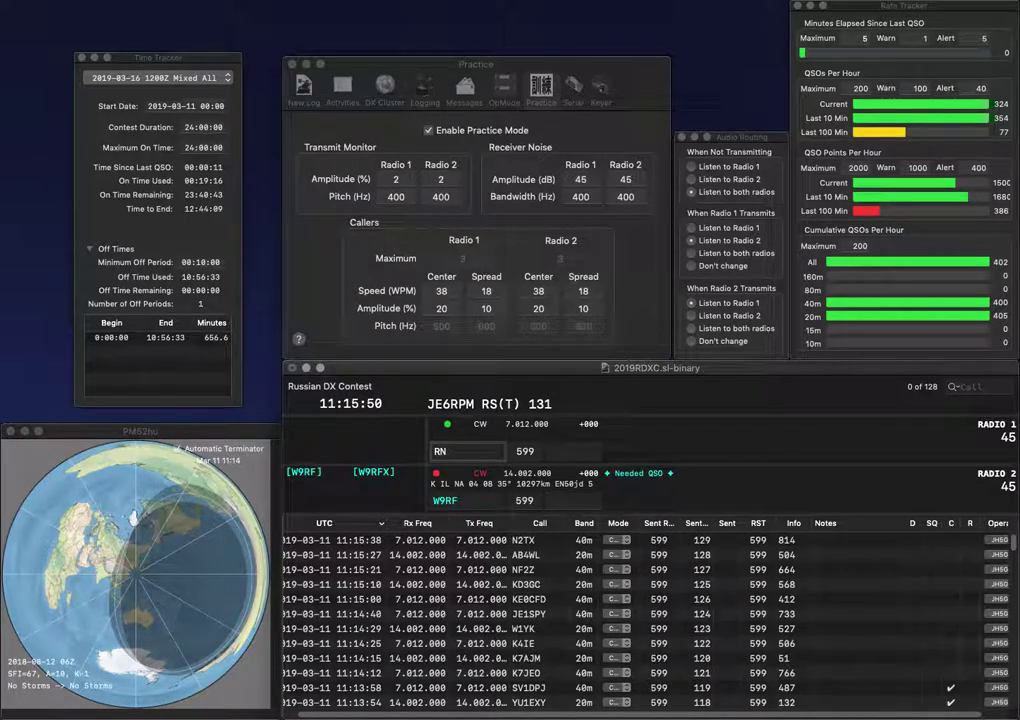
# Step: Complete the Radio 1 call as N7RN, logging W9RF on Radio 2 with received number 495 and N7RN with 116
pyautogui.write('N7')
pyautogui.press('Return')
pyautogui.write('495')
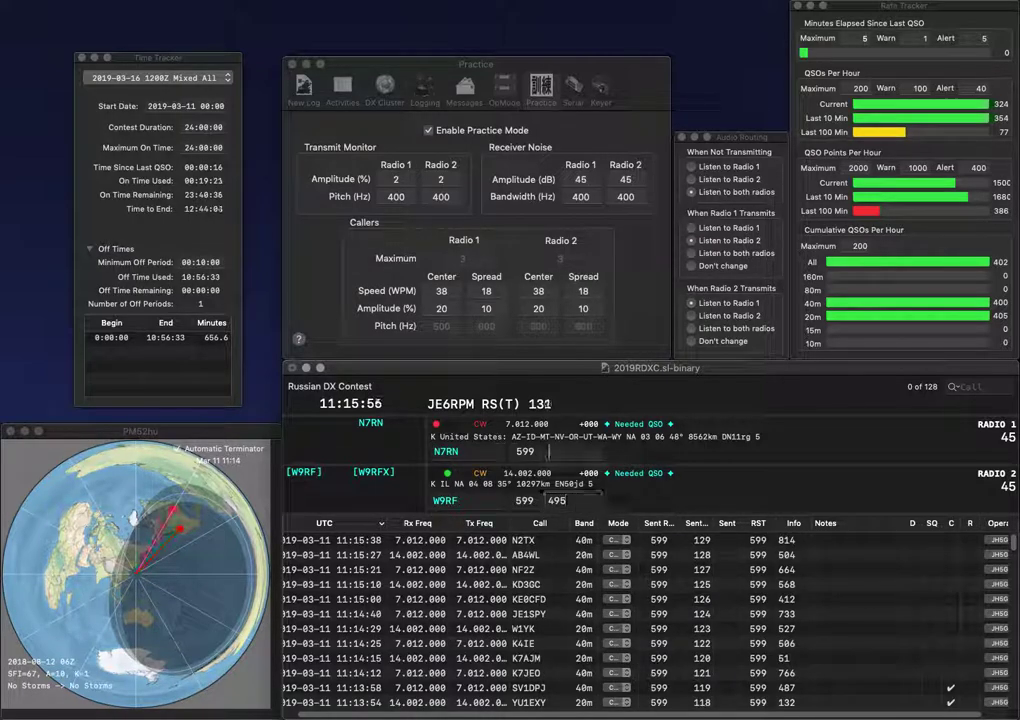
pyautogui.press('Return')
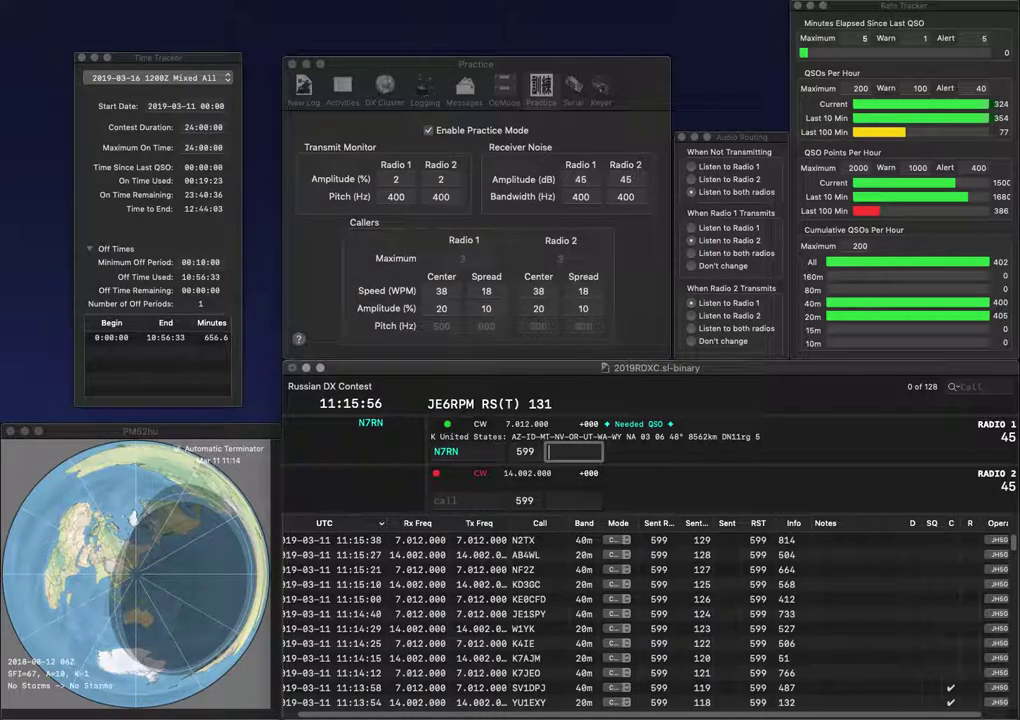
pyautogui.write('116')
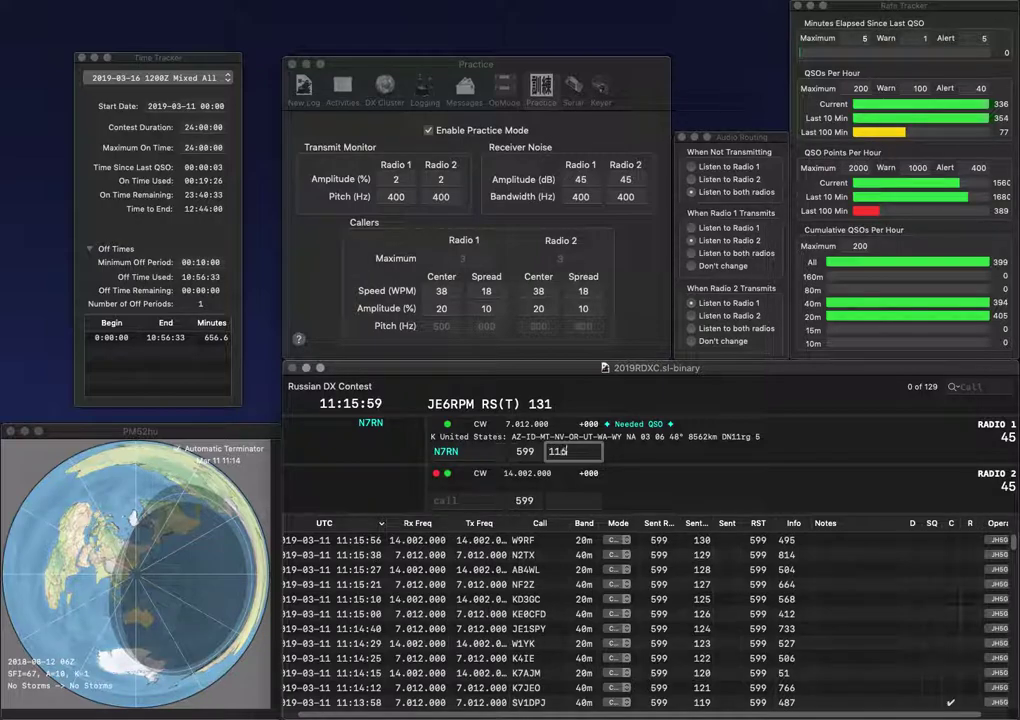
pyautogui.press('Return')
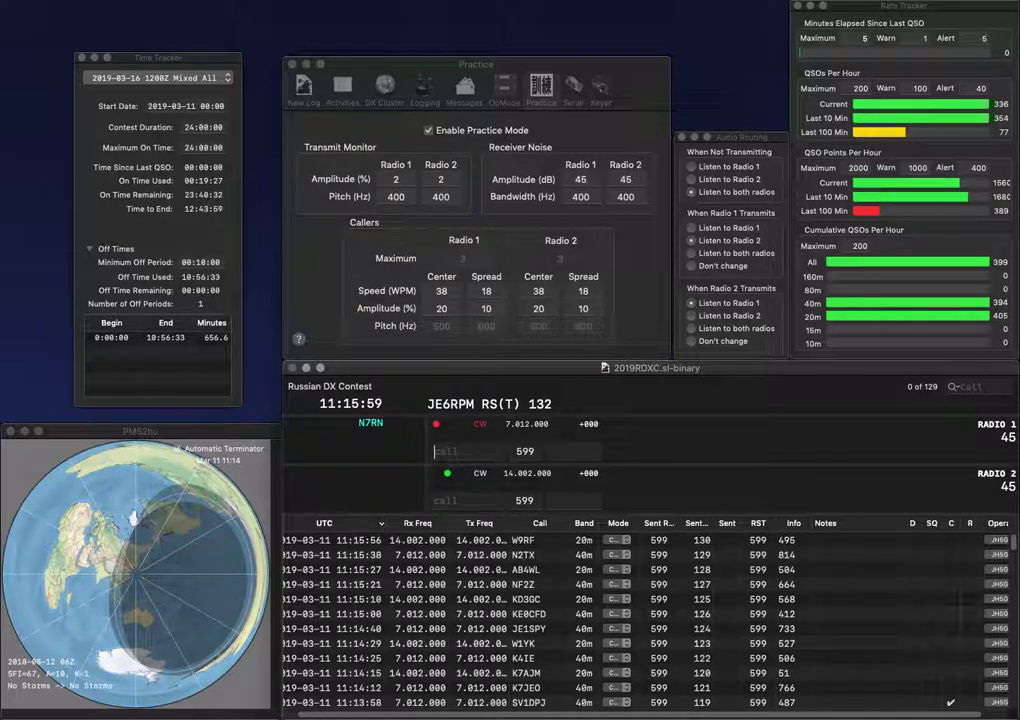
pyautogui.write('K')
pyautogui.press('Return')
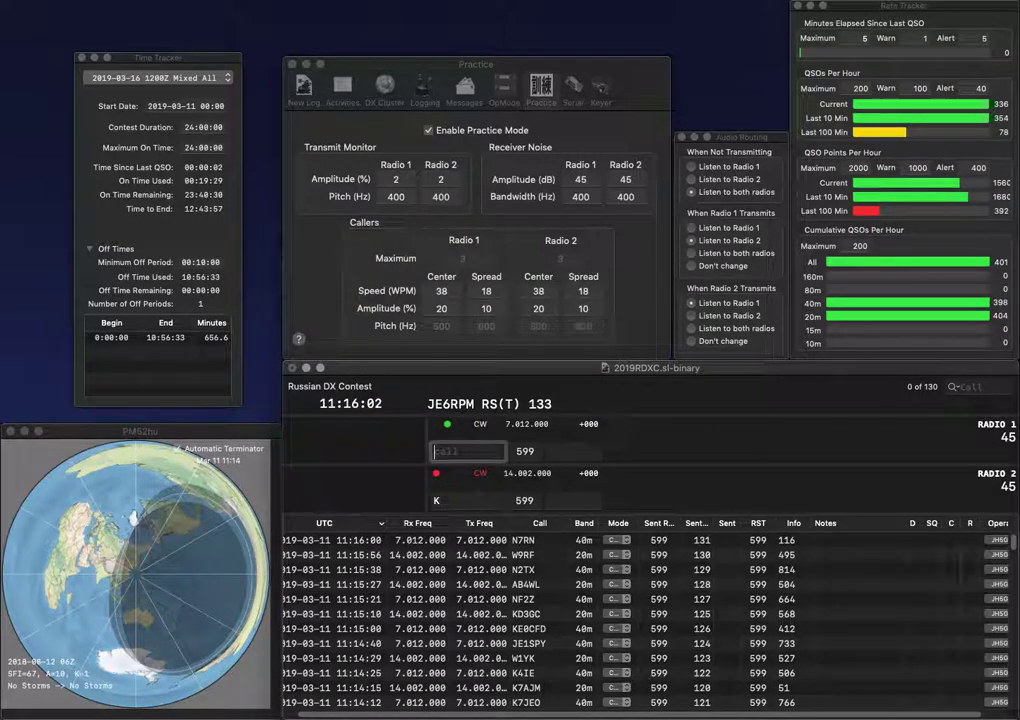
pyautogui.write('TA')
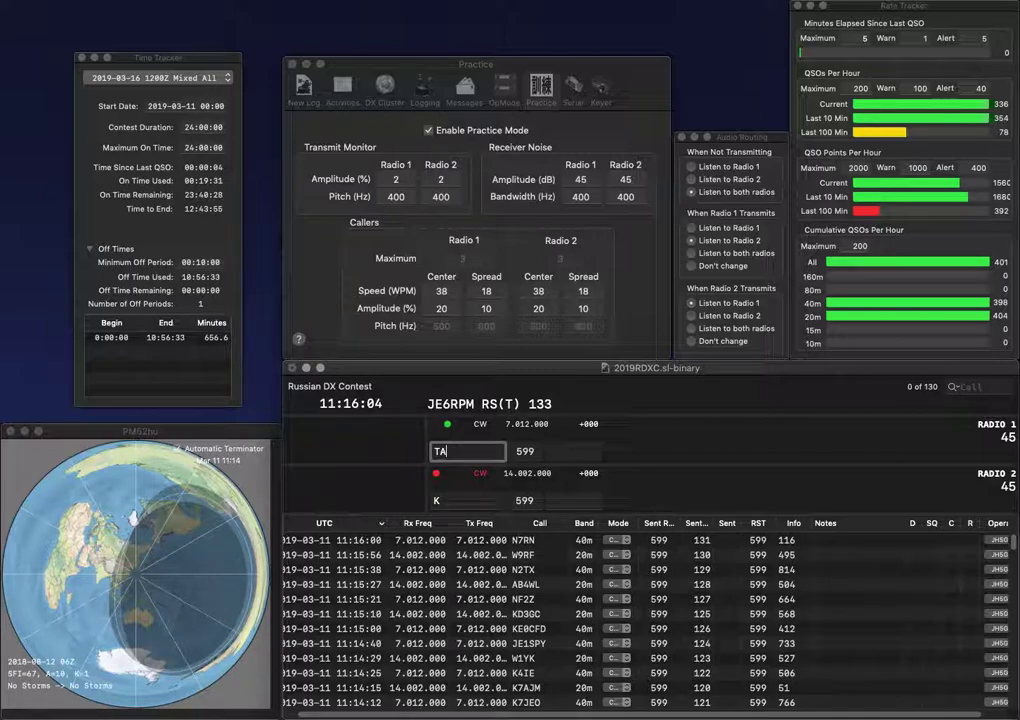
pyautogui.press('\\')
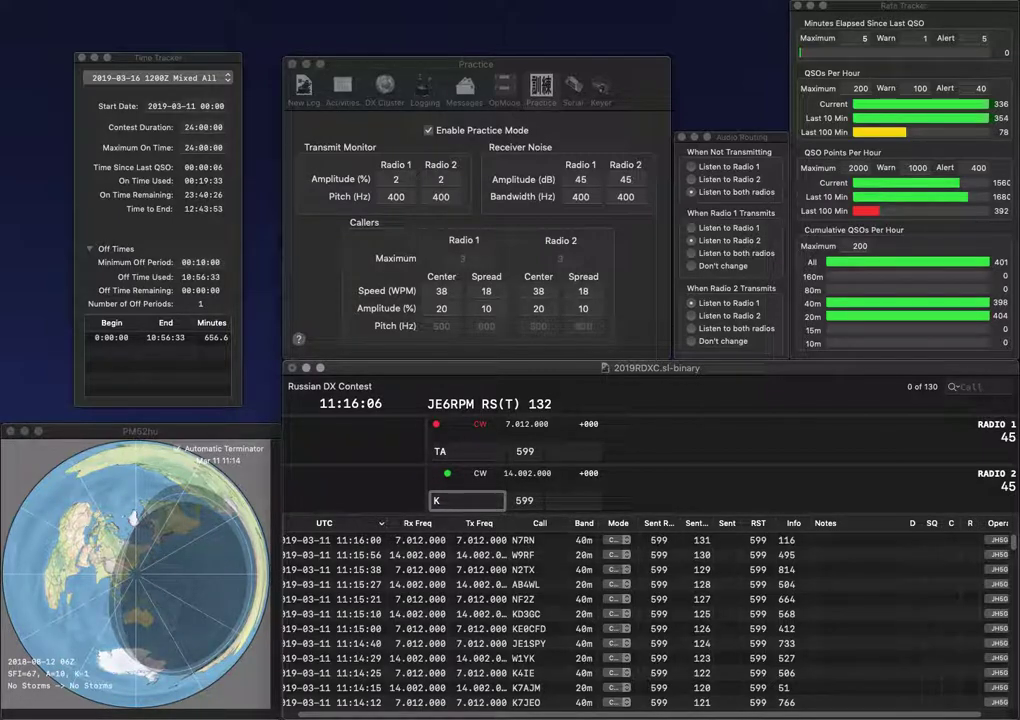
pyautogui.write('TJ')
pyautogui.press('\\')
pyautogui.write('4RC')
pyautogui.press('\\')
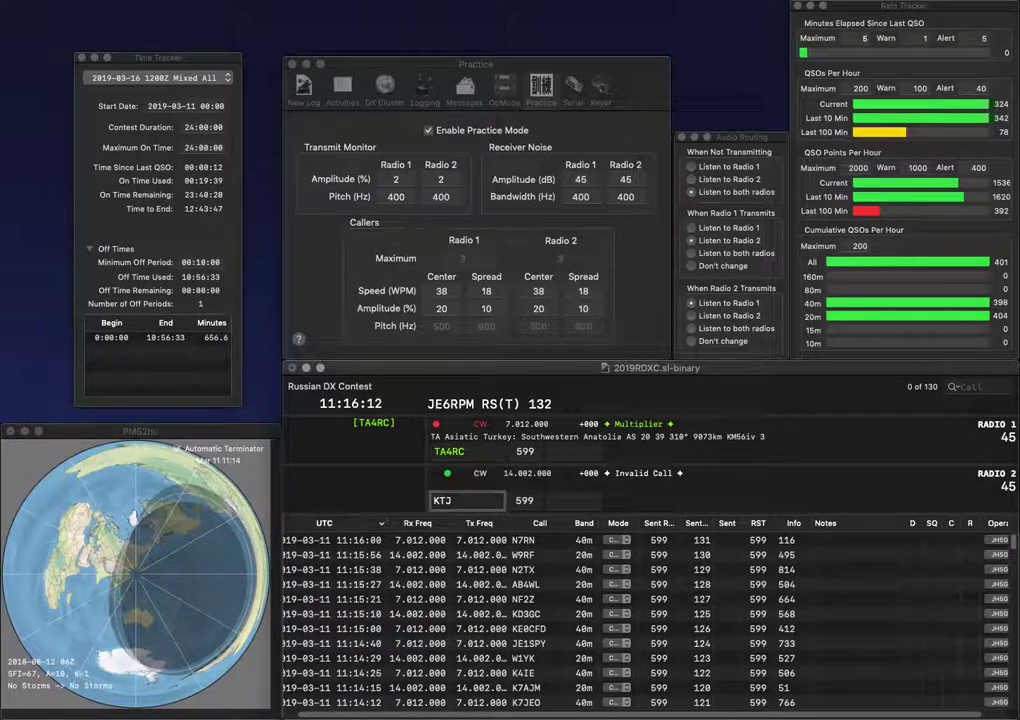
pyautogui.press('BackSpace')
pyautogui.press('Return')
pyautogui.press('\\')
pyautogui.press('space')
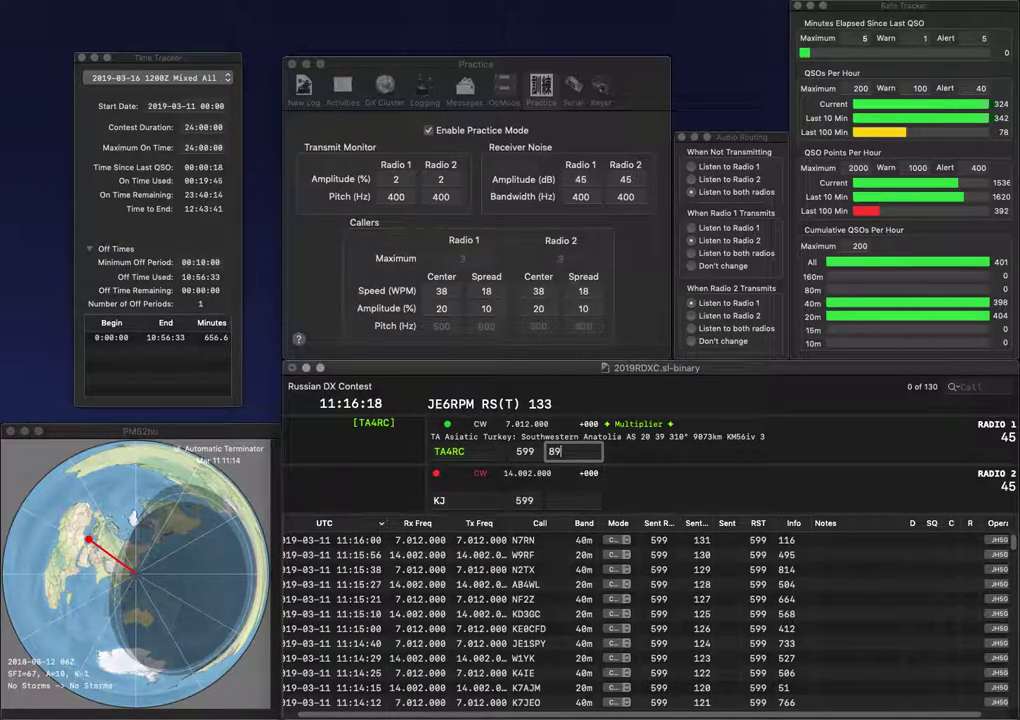
pyautogui.press('Return')
pyautogui.press('\\')
pyautogui.write('T')
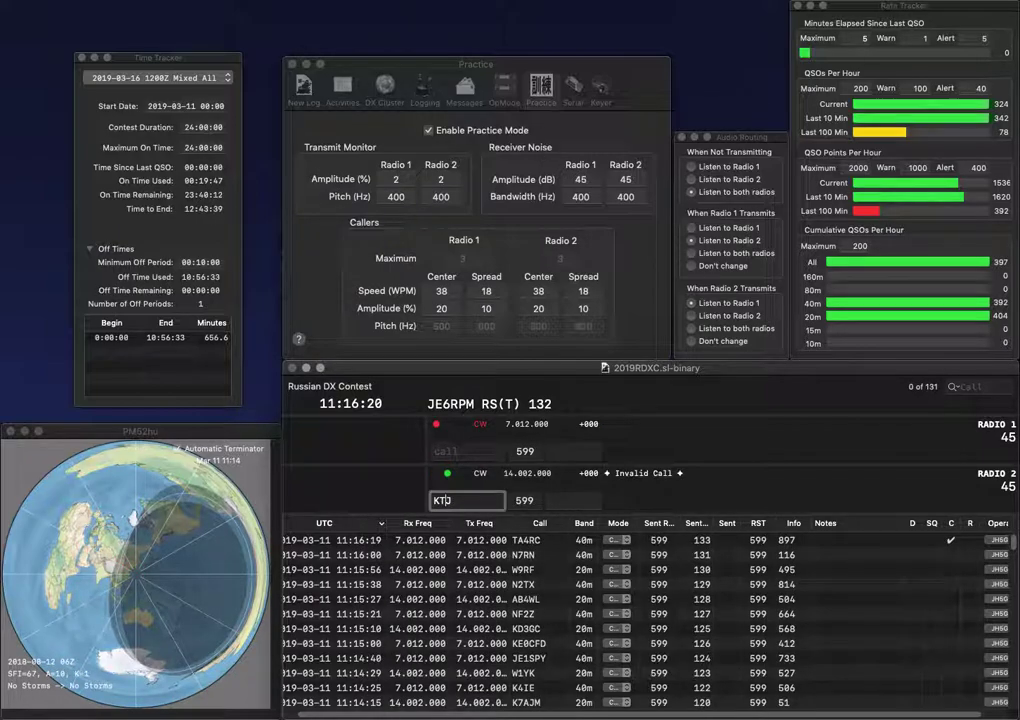
pyautogui.write('5')
pyautogui.press('Return')
pyautogui.press('\\')
# Step: Enter the call 5U9AMO on Radio 1, correcting its prefix, and send the exchange
pyautogui.write('HU')
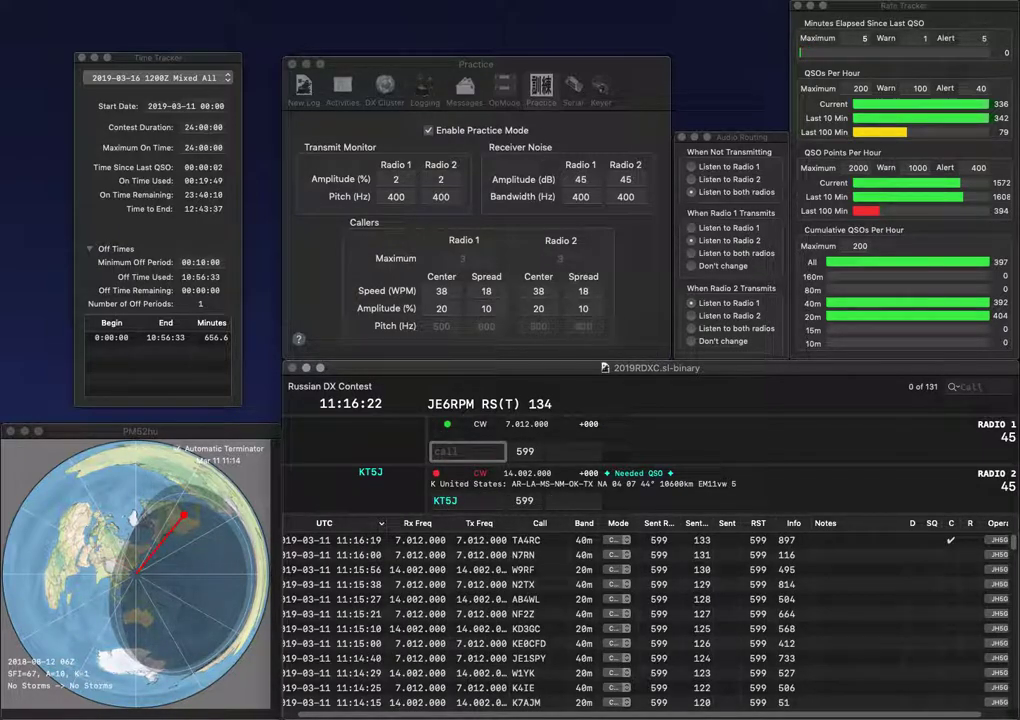
pyautogui.write('9AMO')
pyautogui.press('Home')
pyautogui.press('Delete')
pyautogui.write('5')
pyautogui.press('Return')
pyautogui.press('\\')
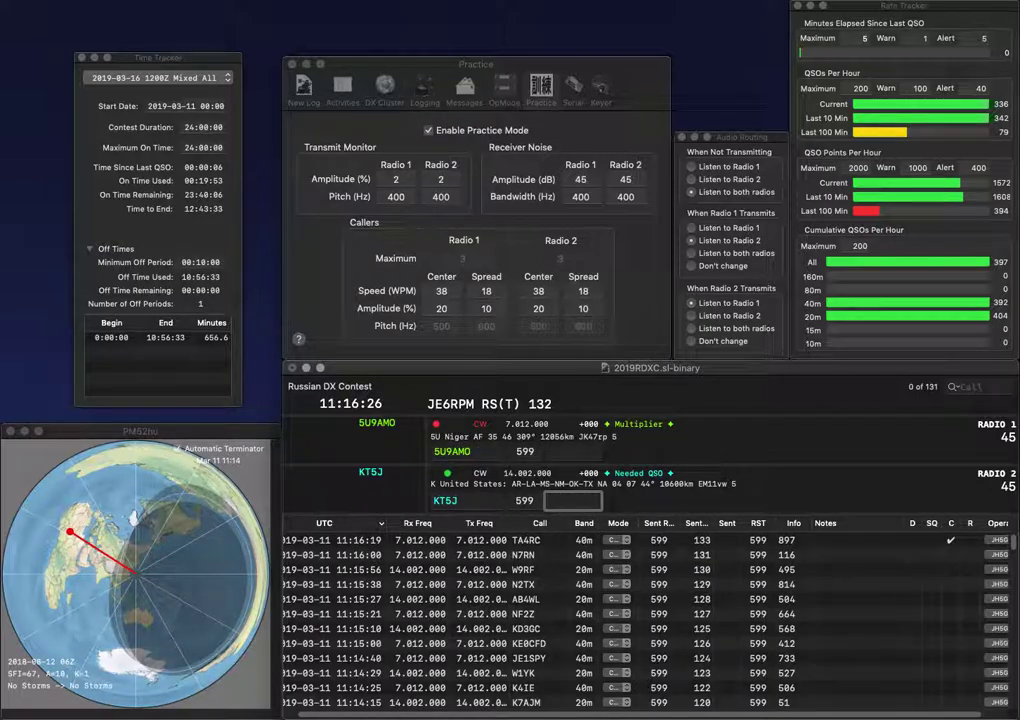
pyautogui.write('246')
pyautogui.press('Return')
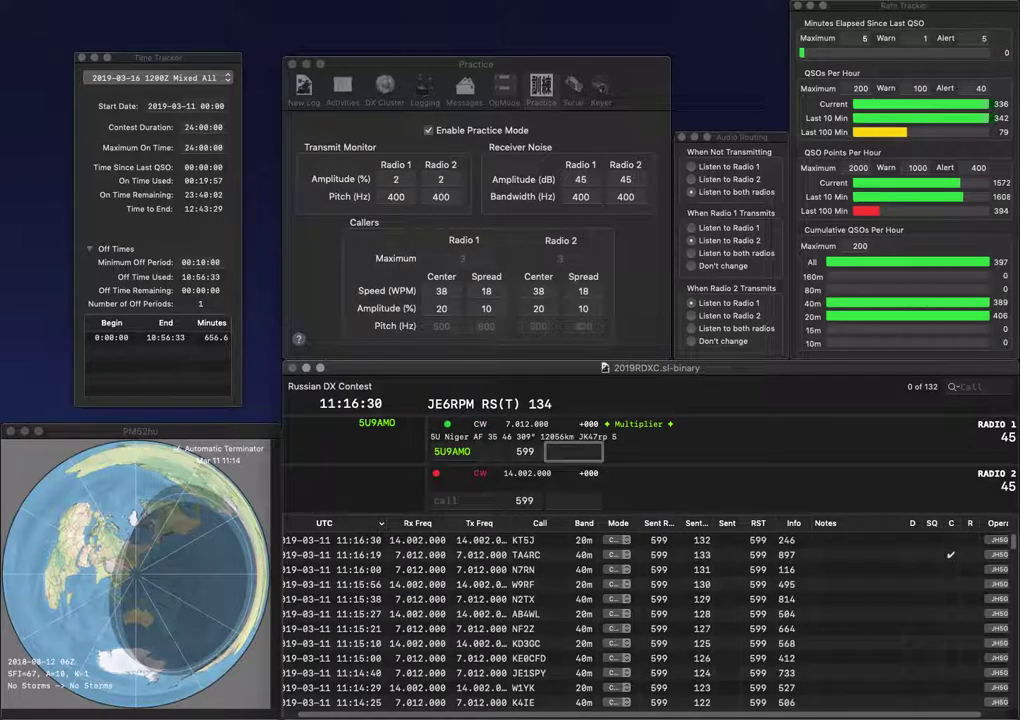
pyautogui.write('442')
pyautogui.press('Return')
pyautogui.write('N5YE')
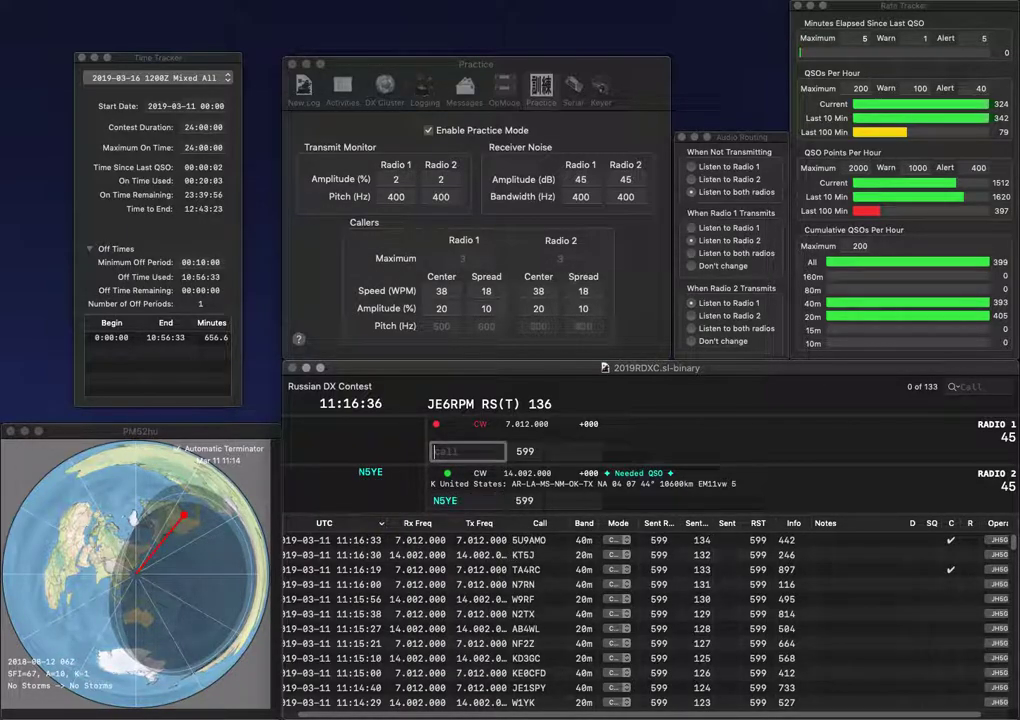
pyautogui.press('Return')
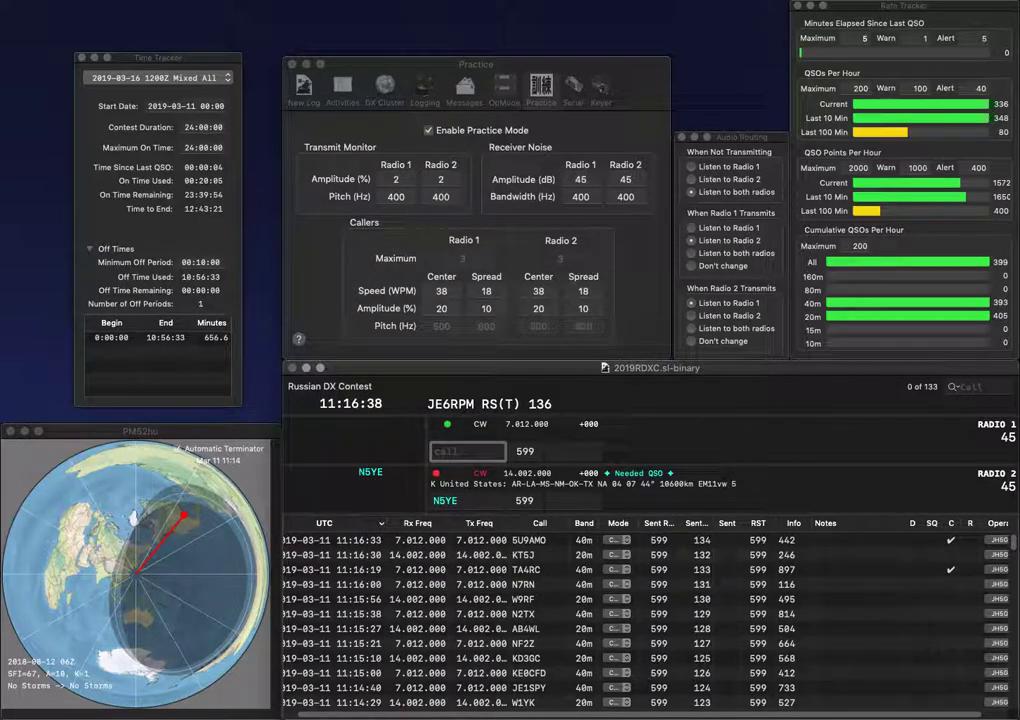
pyautogui.write('5PTI')
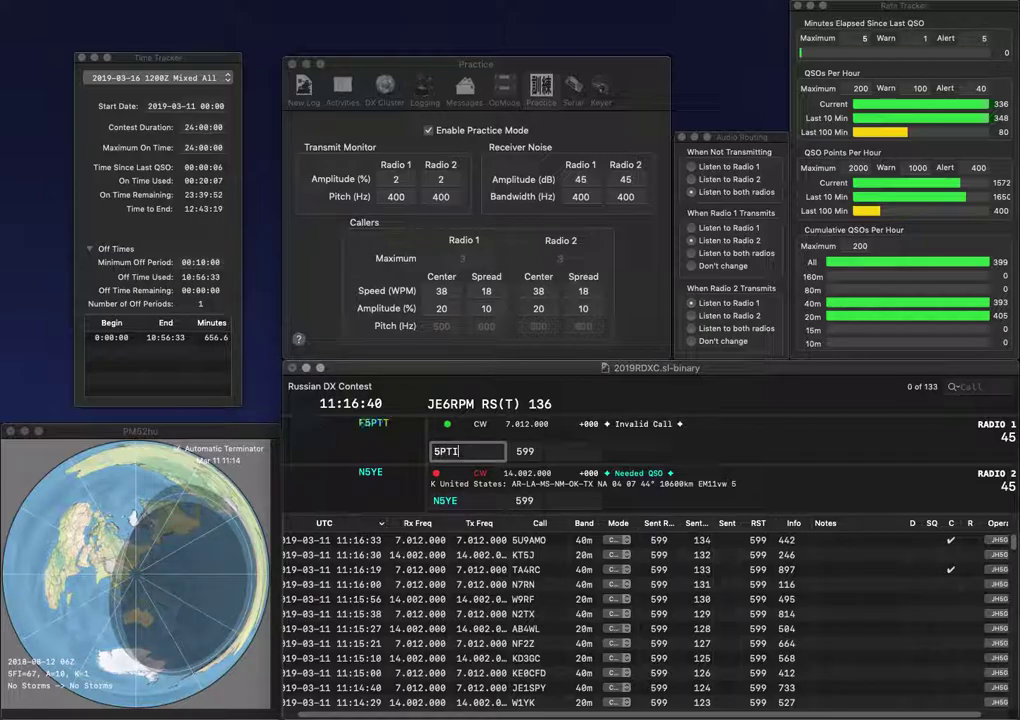
pyautogui.write('F')
pyautogui.press('Return')
pyautogui.press('Tab')
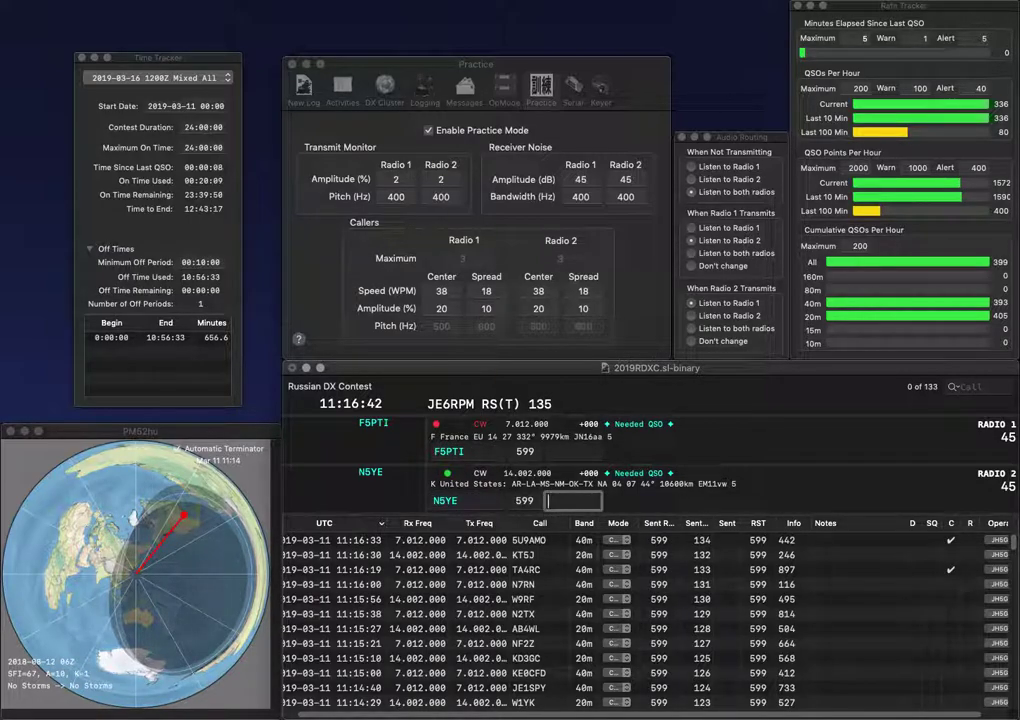
# Step: Log N5YE on Radio 2 with received number 75 and F5PTI on Radio 1 with 82
pyautogui.write('75')
pyautogui.press('Return')
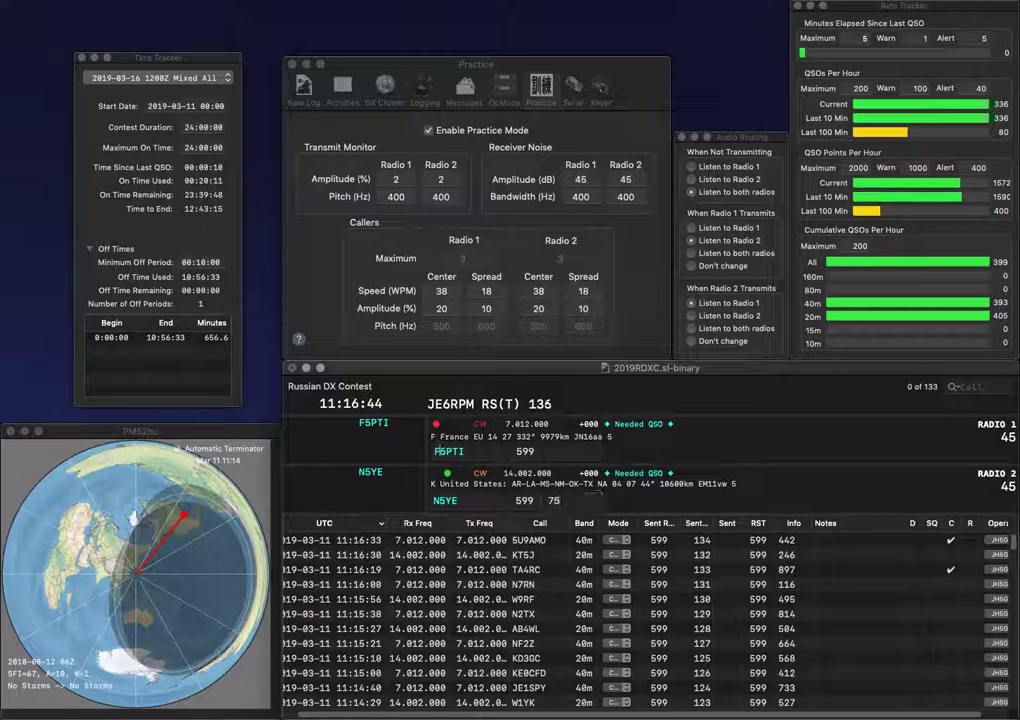
pyautogui.press('Return')
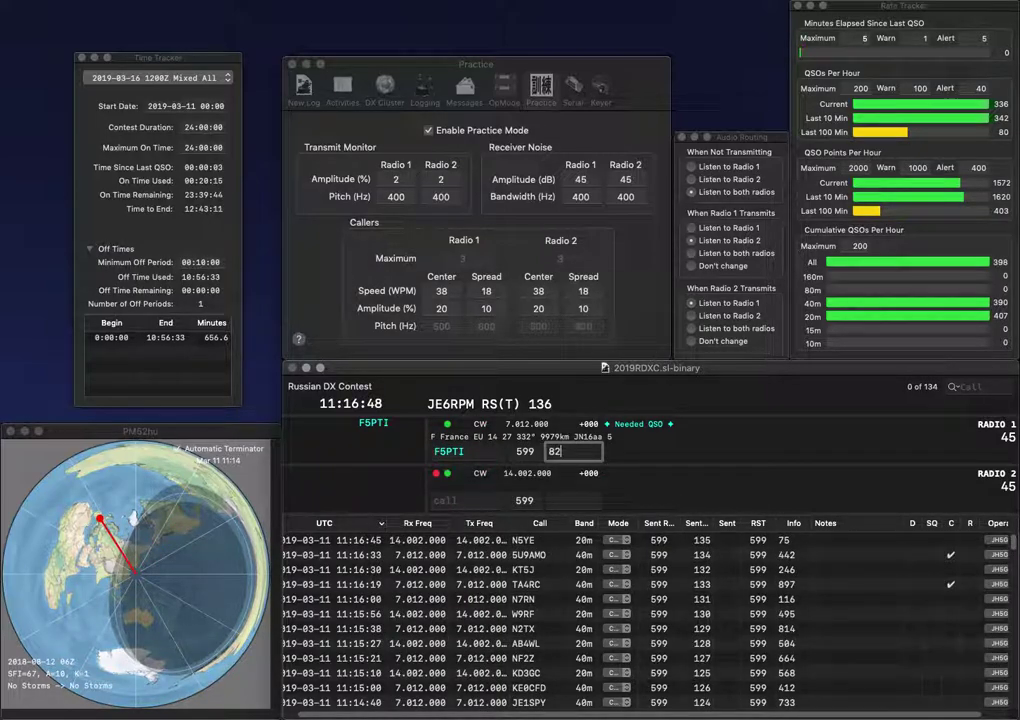
pyautogui.press('Return')
# Step: Enter and send the partial call Q2 on Radio 2 and the partial call IK4M on Radio 1
pyautogui.write('Q2')
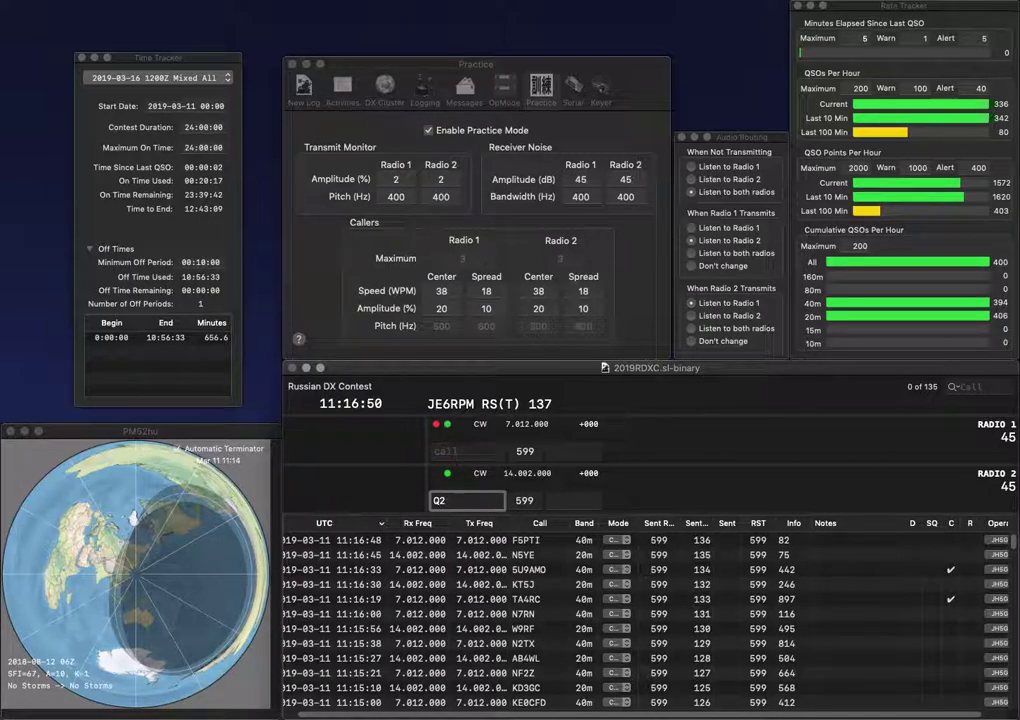
pyautogui.press('Return')
pyautogui.write('IK4MO')
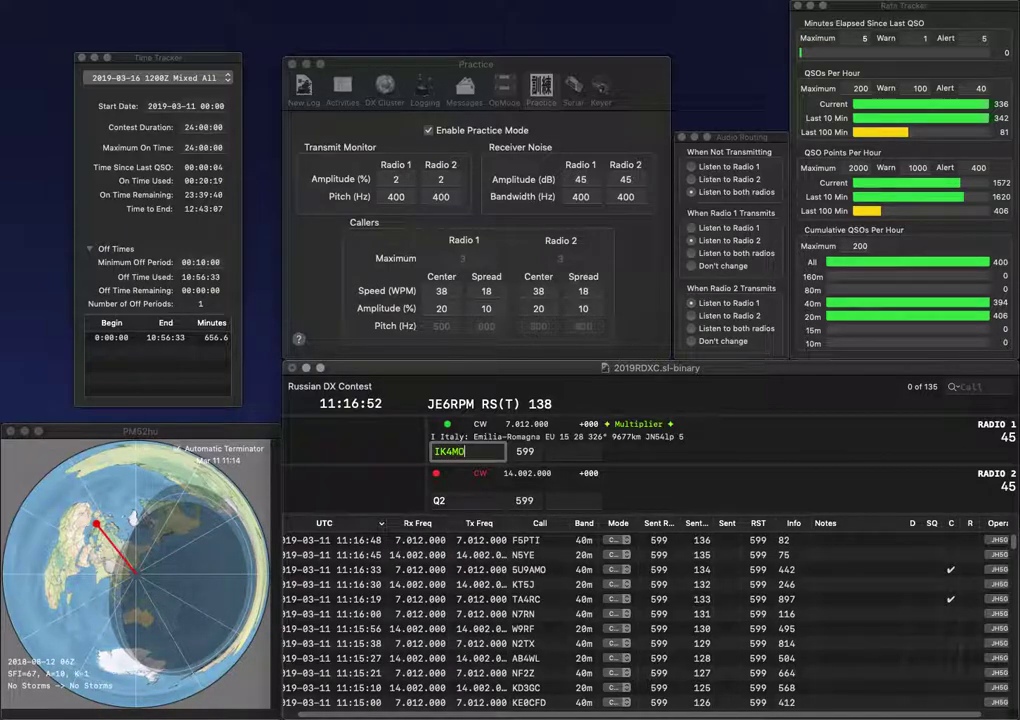
pyautogui.press('BackSpace')
pyautogui.write('E')
pyautogui.press('BackSpace')
pyautogui.press('Return')
pyautogui.press('Home')
pyautogui.write('K')
pyautogui.press('End')
pyautogui.press('BackSpace')
pyautogui.write('6K')
pyautogui.press('Tab')
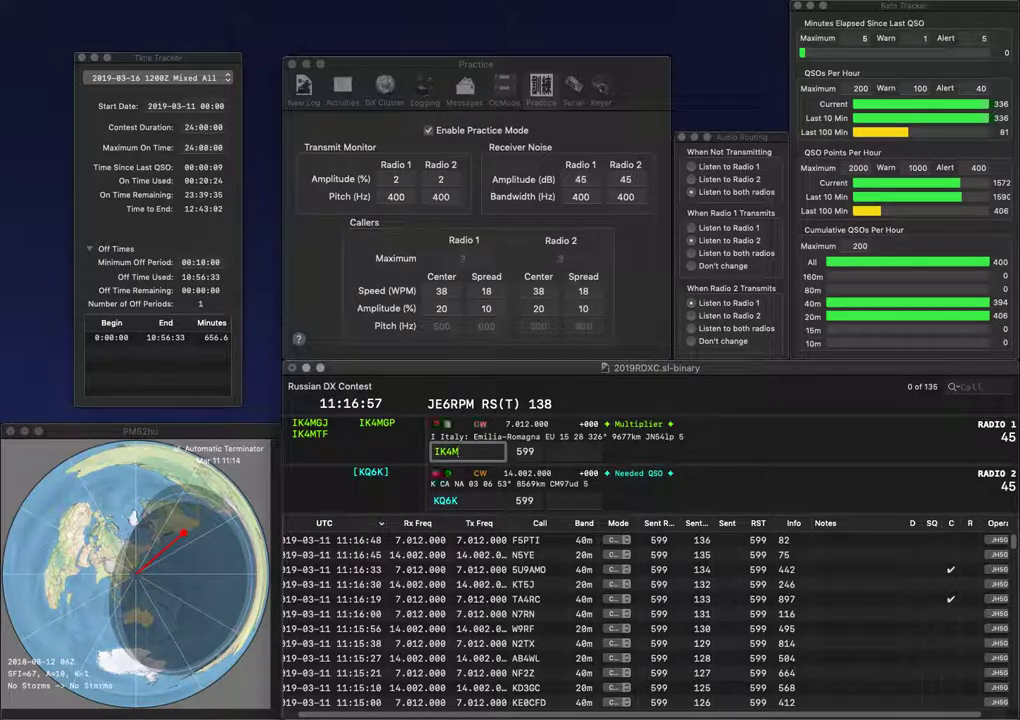
pyautogui.press('BackSpace')
pyautogui.write('OMO')
pyautogui.press('Return')
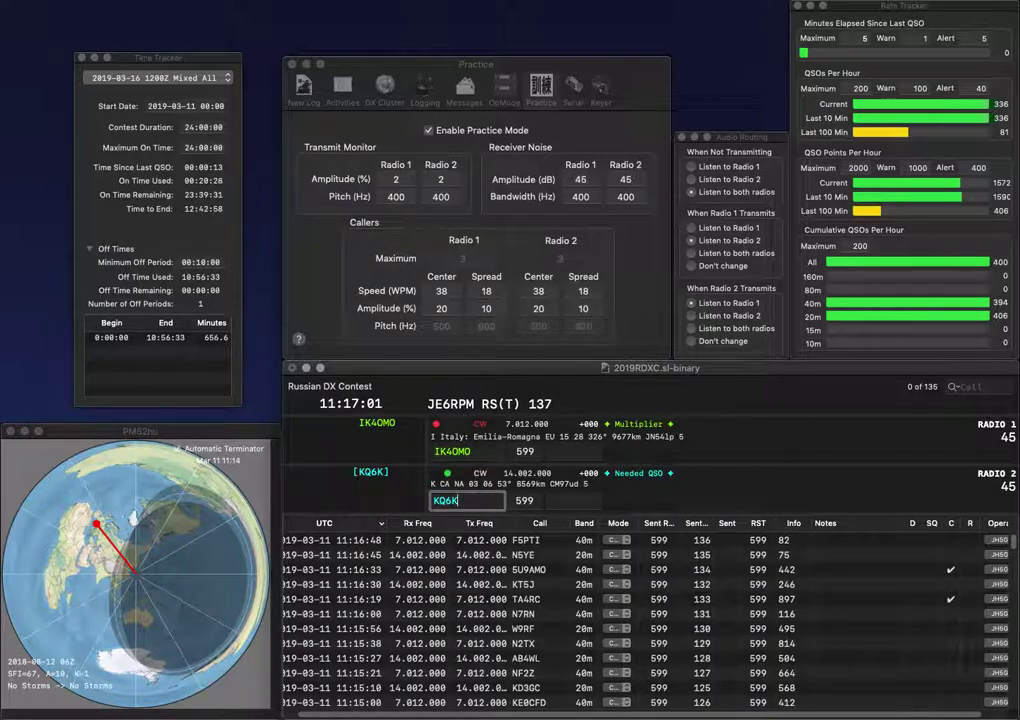
pyautogui.press('Tab')
pyautogui.write('816')
pyautogui.press('Return')
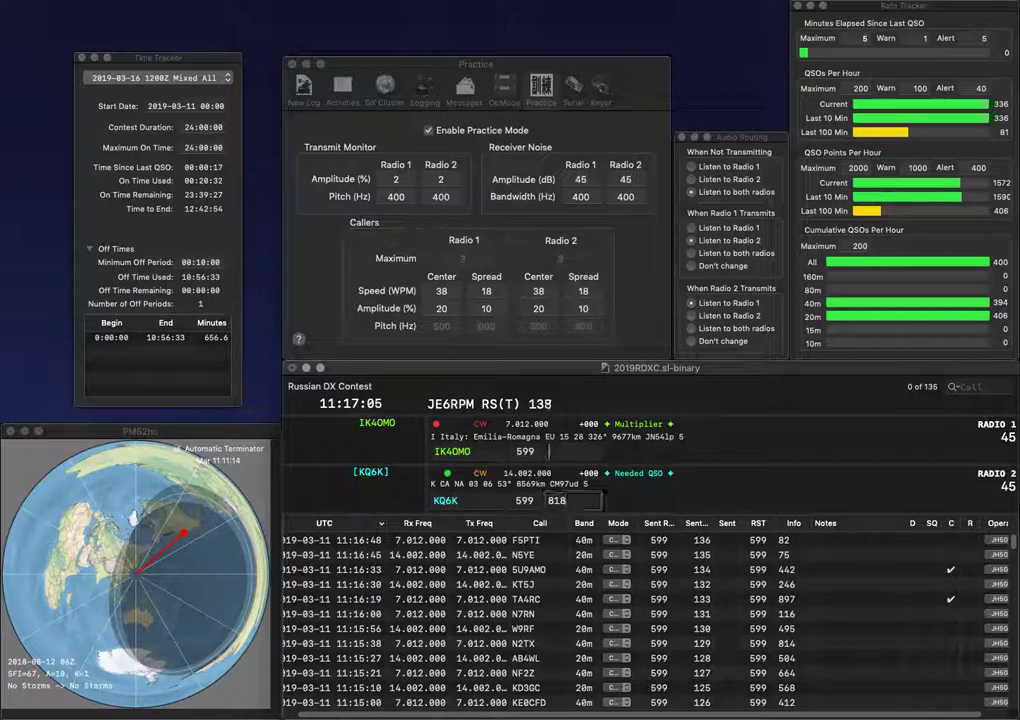
pyautogui.press('Tab')
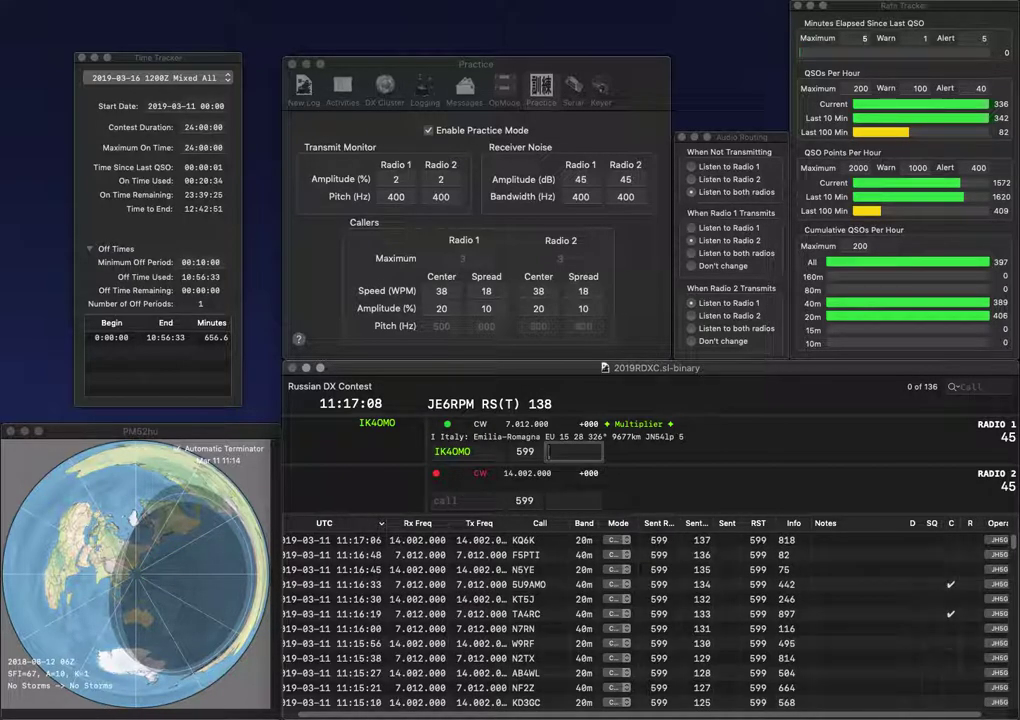
pyautogui.press('Return')
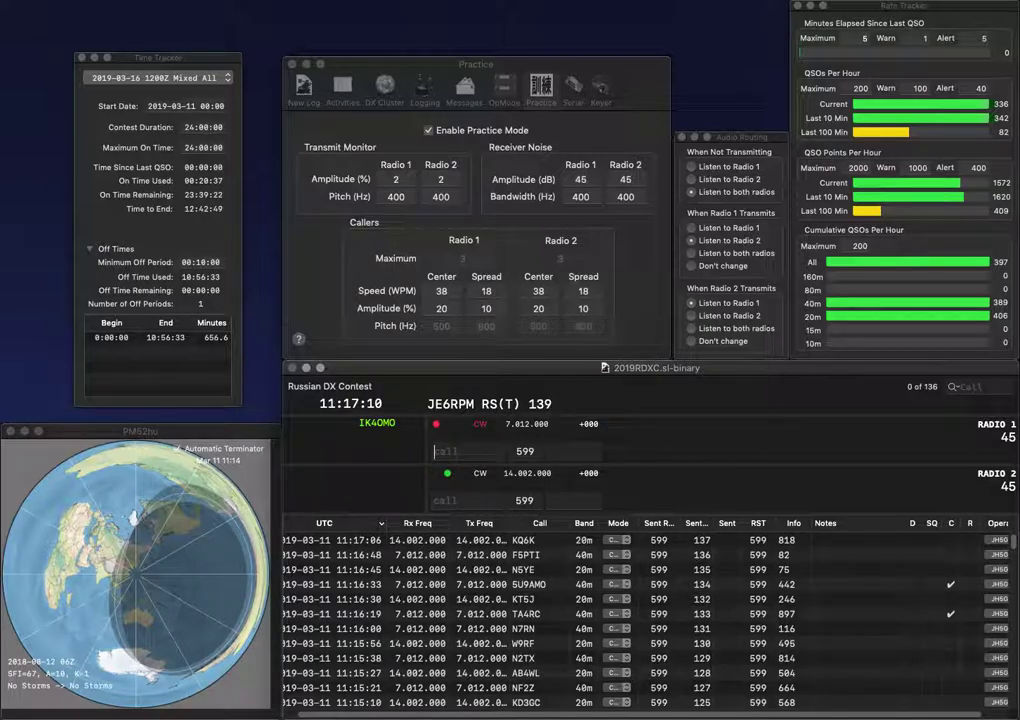
pyautogui.write('8RDH')
pyautogui.hotkey('ctrl', 'a')
pyautogui.write('KD')
pyautogui.press('Return')
pyautogui.write('TI2M')
pyautogui.press('Down')
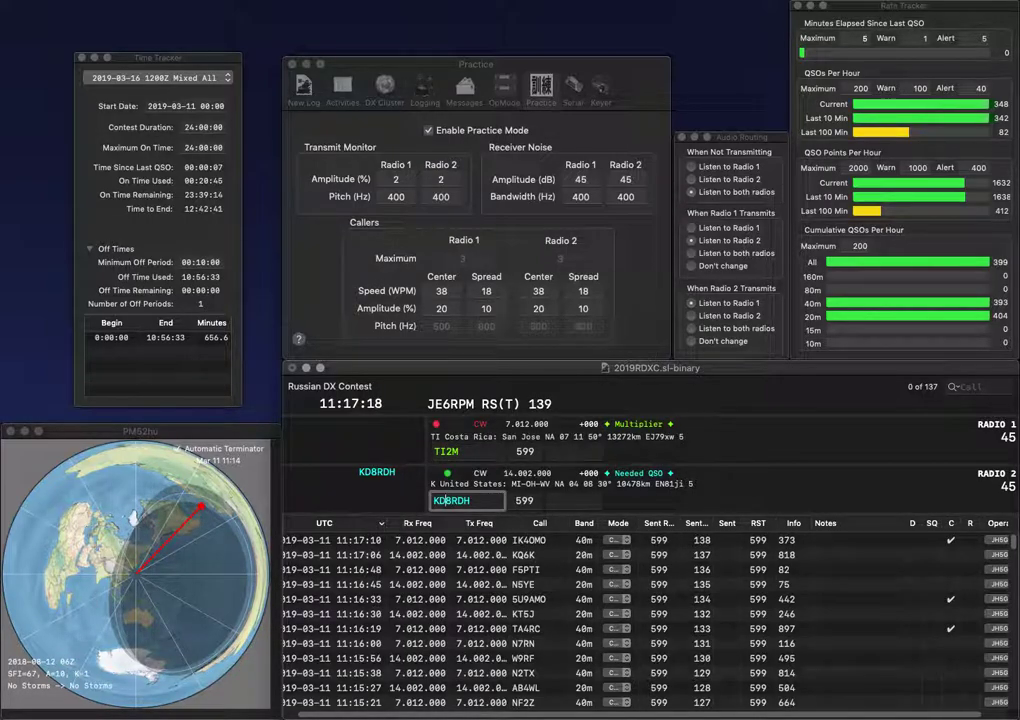
pyautogui.press('space')
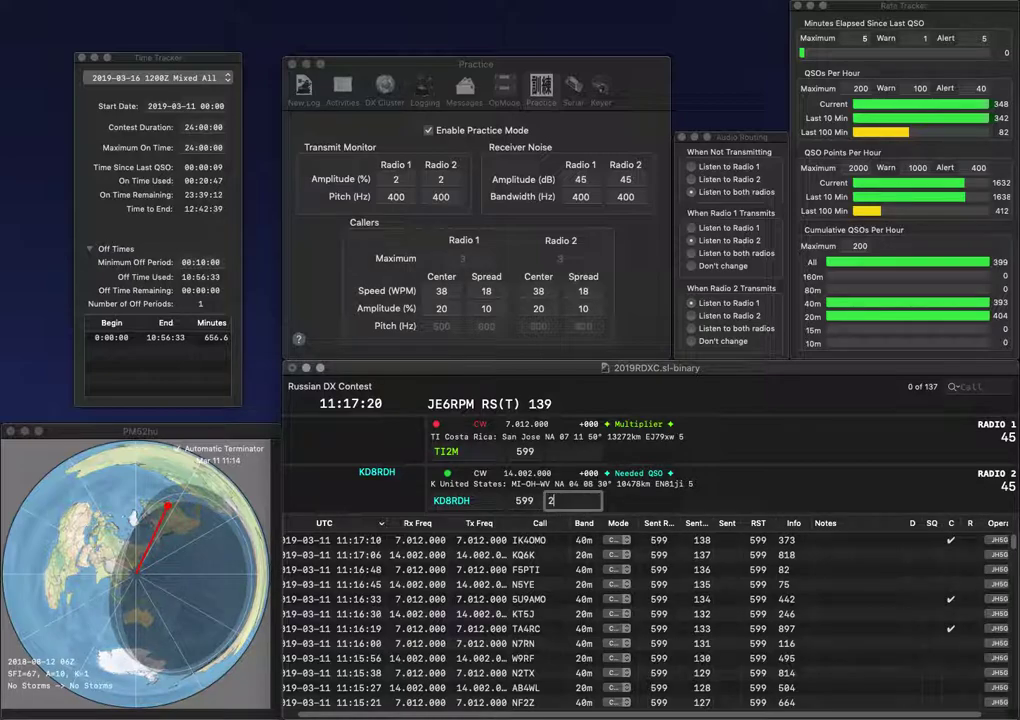
pyautogui.write('238')
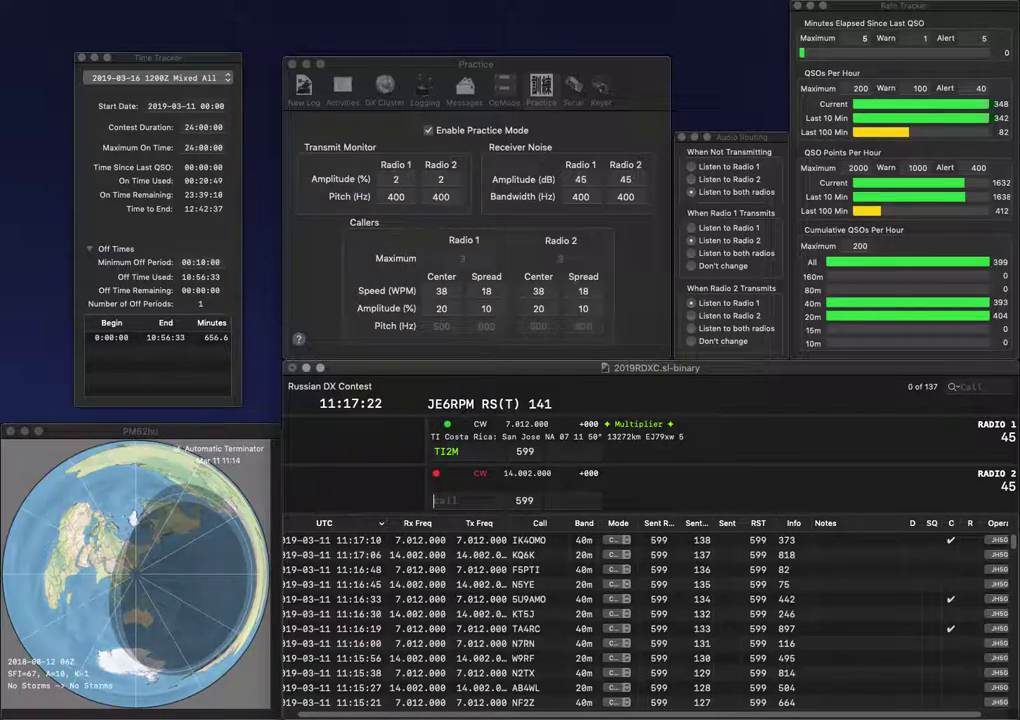
pyautogui.press('Return')
pyautogui.write('I')
pyautogui.press('Right')
pyautogui.press('BackSpace')
pyautogui.write('5')
pyautogui.press('Return')
# Step: Enter the call K4HKE on Radio 2, logging TI5M on Radio 1 with received number 544 and K4HKE with 127
pyautogui.write('K4HKE')
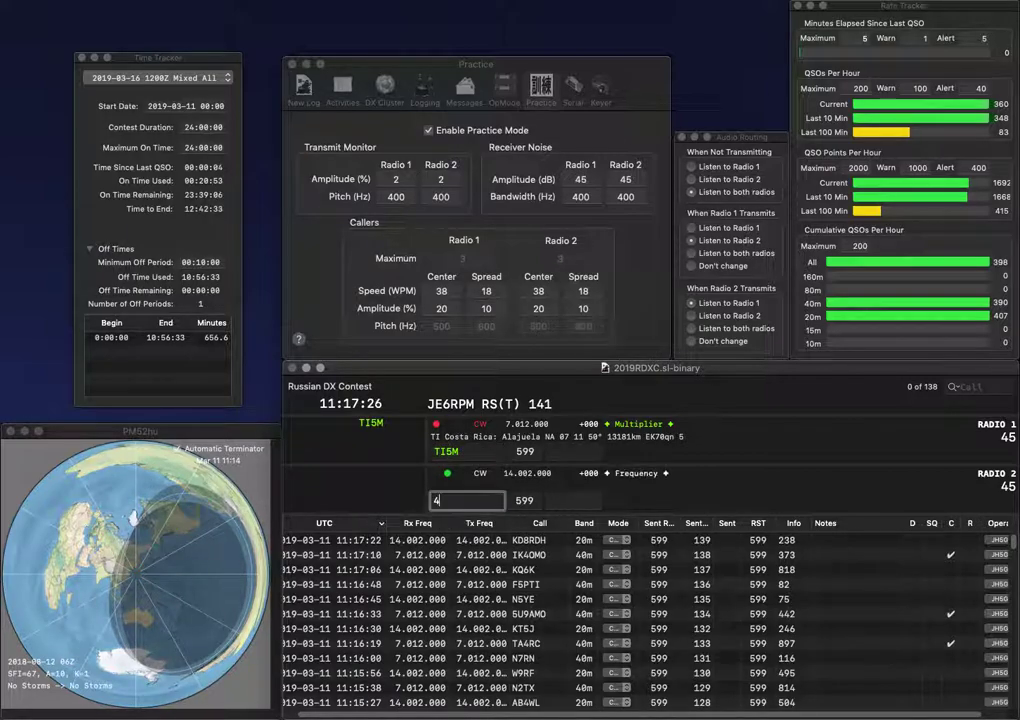
pyautogui.press('Return')
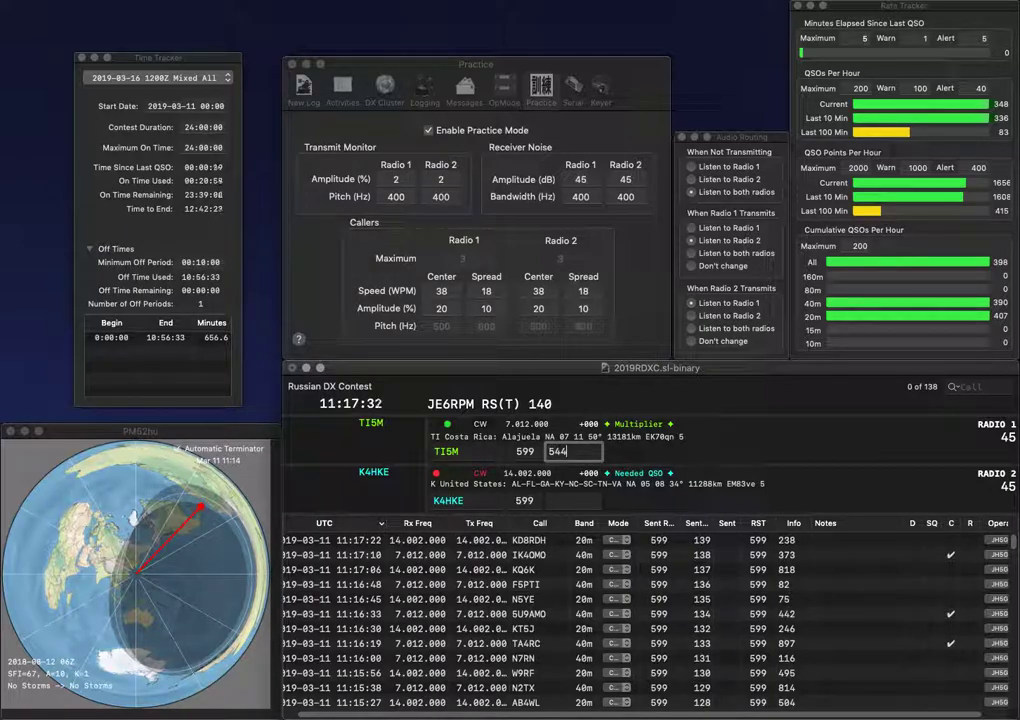
pyautogui.press('Return')
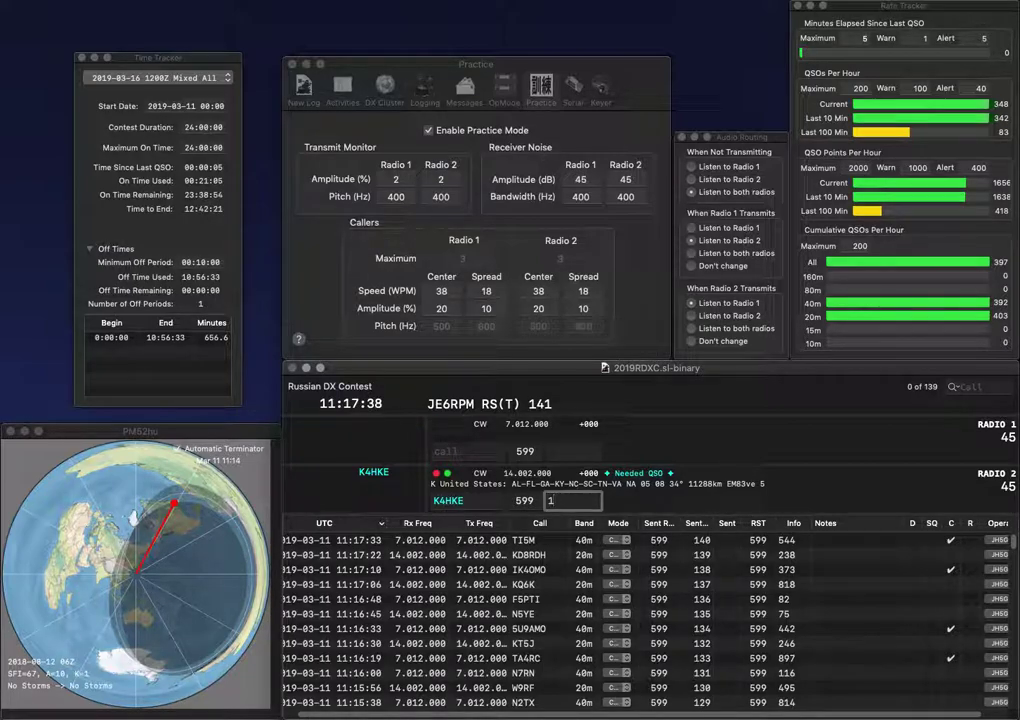
pyautogui.write('127')
pyautogui.press('Return')
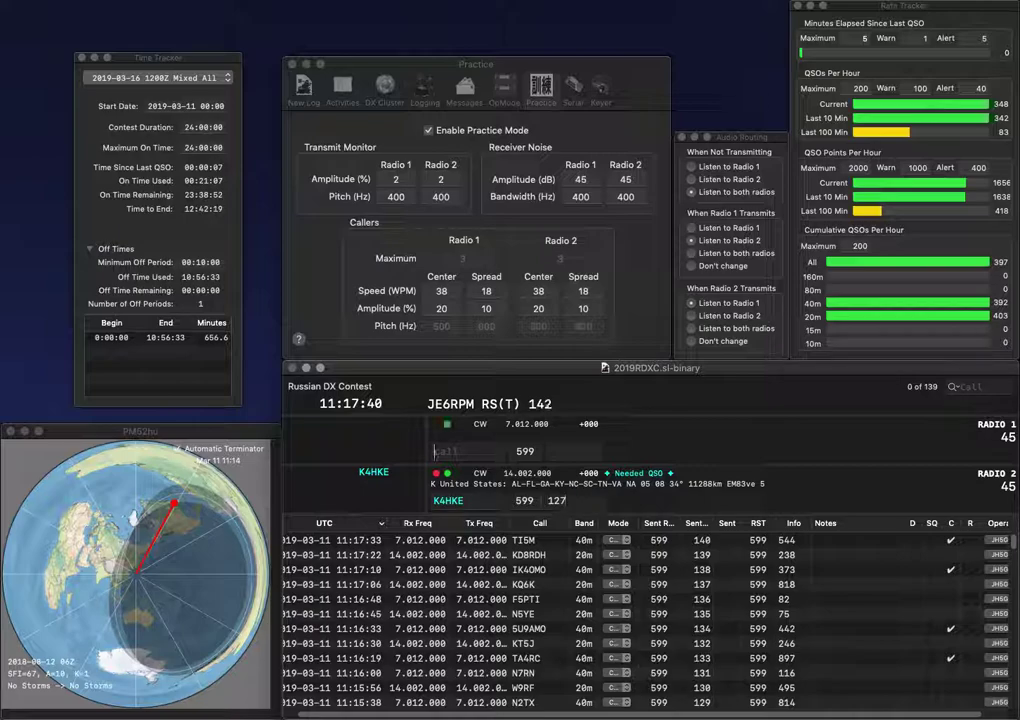
pyautogui.write('R6')
pyautogui.press('Return')
pyautogui.write('VA3PDG')
pyautogui.press('Return')
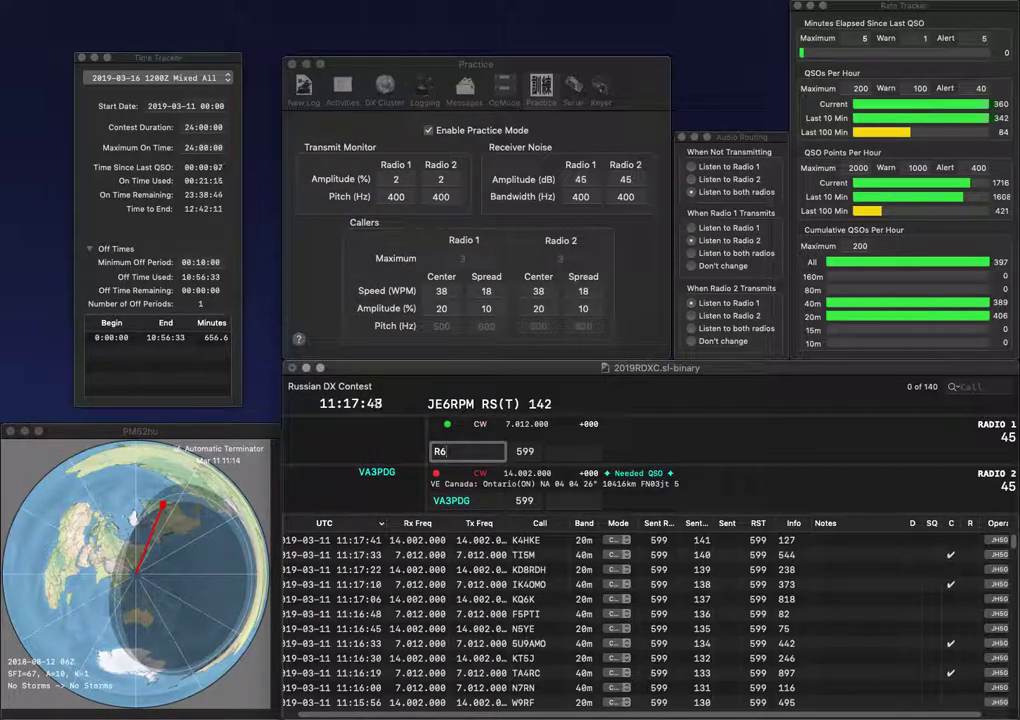
pyautogui.write('IFJ')
pyautogui.press('Home')
pyautogui.press('Delete')
pyautogui.write('F')
pyautogui.press('Return')
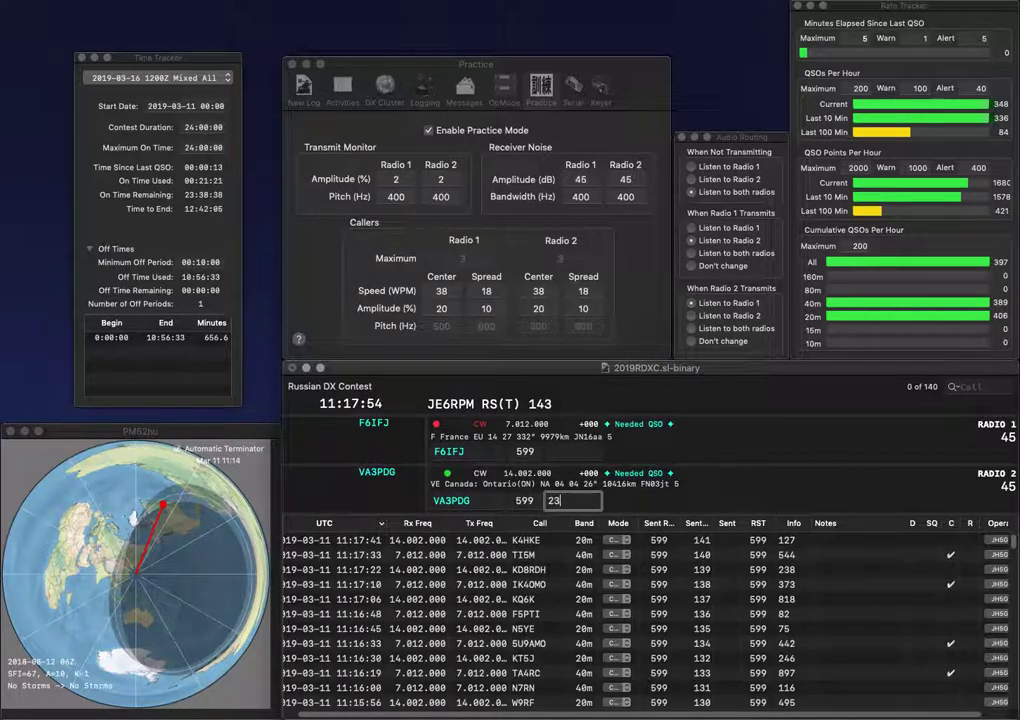
pyautogui.press('Return')
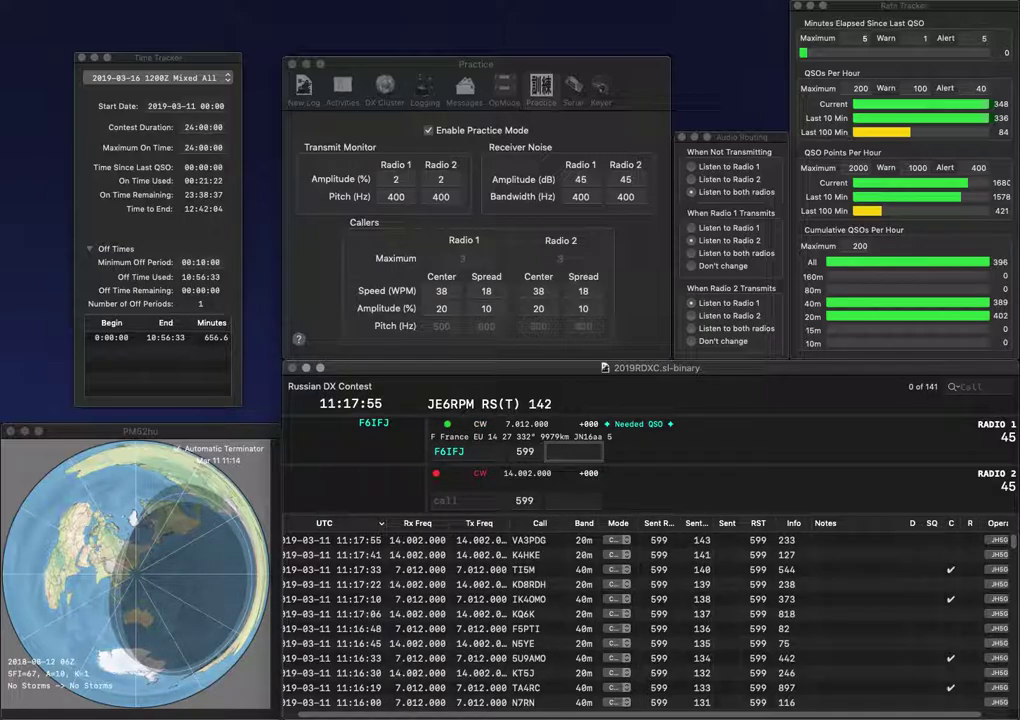
pyautogui.write('356')
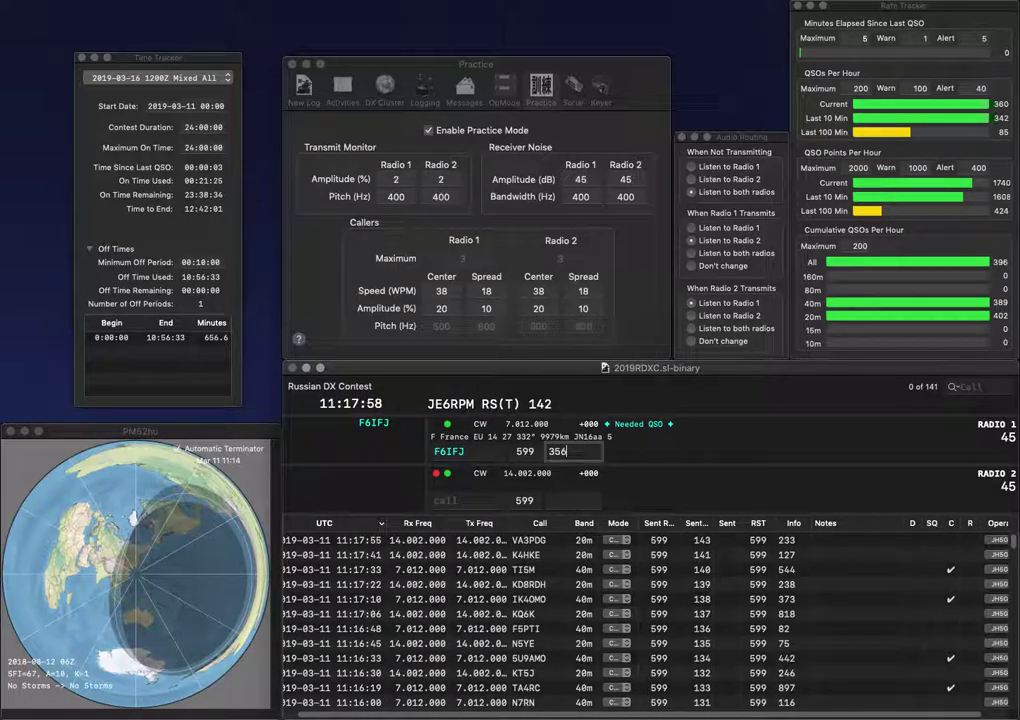
pyautogui.press('Return')
# Step: Enter the call YU1EL on Radio 2 and send the exchange
pyautogui.write('1EL')
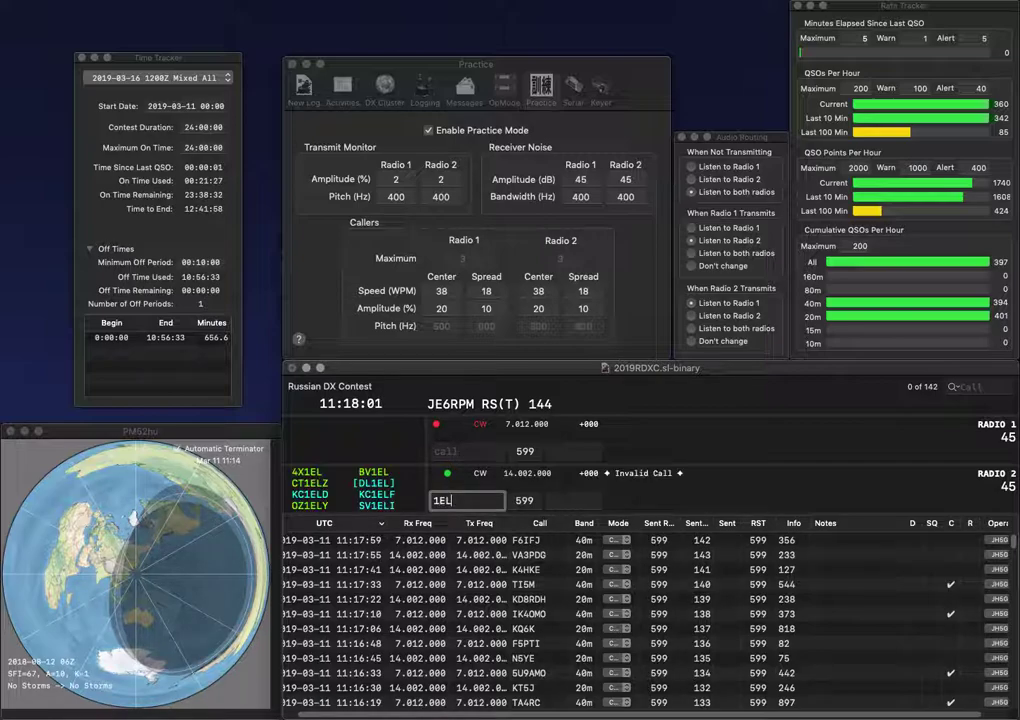
pyautogui.press('Home')
pyautogui.write('K')
pyautogui.press('BackSpace')
pyautogui.write('YU')
pyautogui.press('Return')
pyautogui.write('JE2')
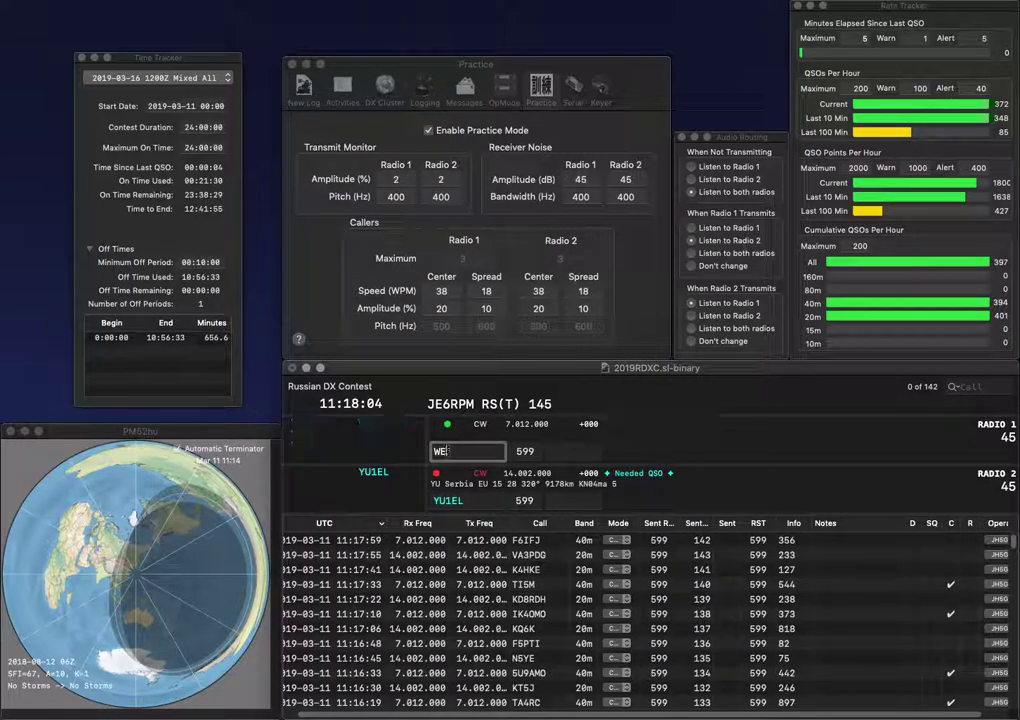
pyautogui.press('Return')
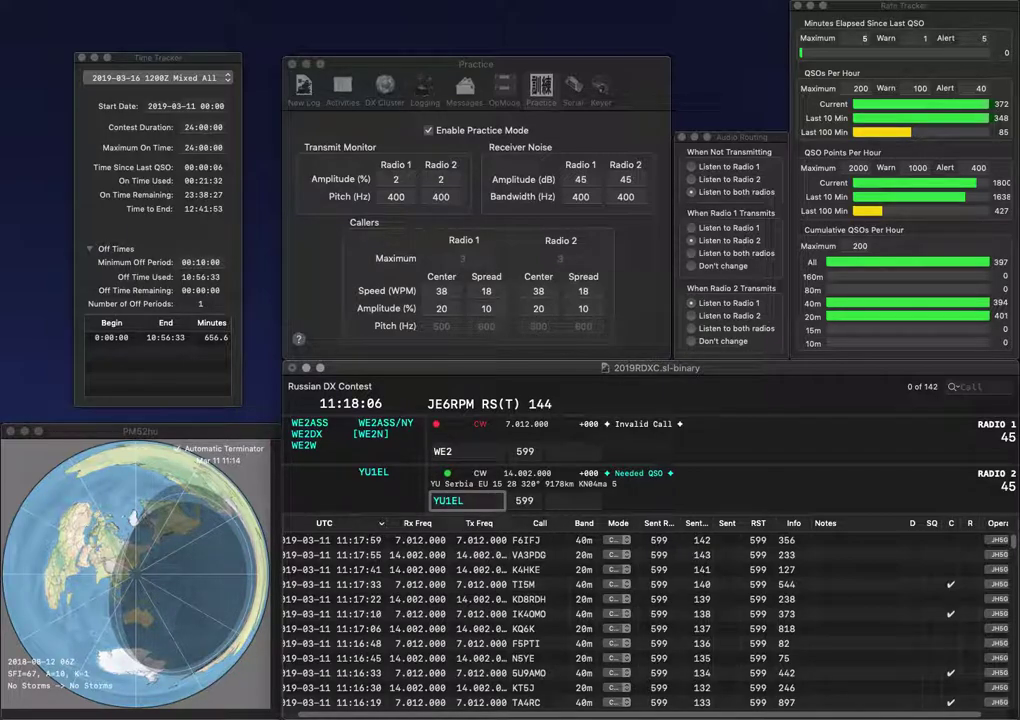
pyautogui.press('Tab')
pyautogui.write('4')
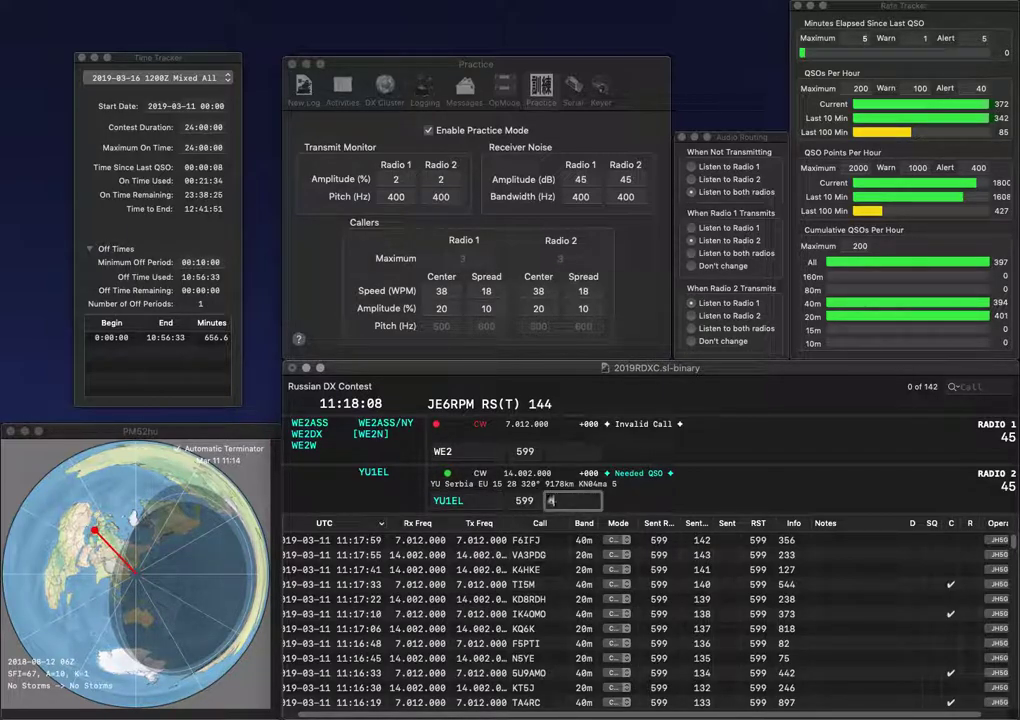
pyautogui.write('1')
pyautogui.press('Return')
# Step: Complete the Radio 1 call as WE2ASS and send its exchange, and enter and send the partial call Y1SY on Radio 2
pyautogui.press('\\')
pyautogui.write('ASS')
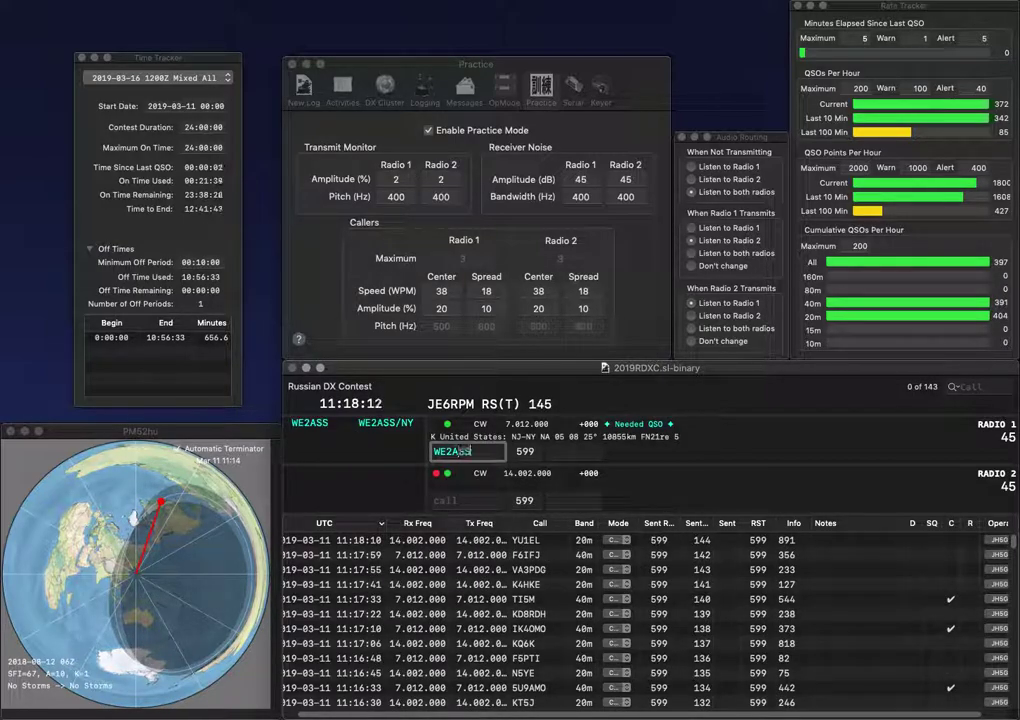
pyautogui.press('\\')
pyautogui.write('Y1SY')
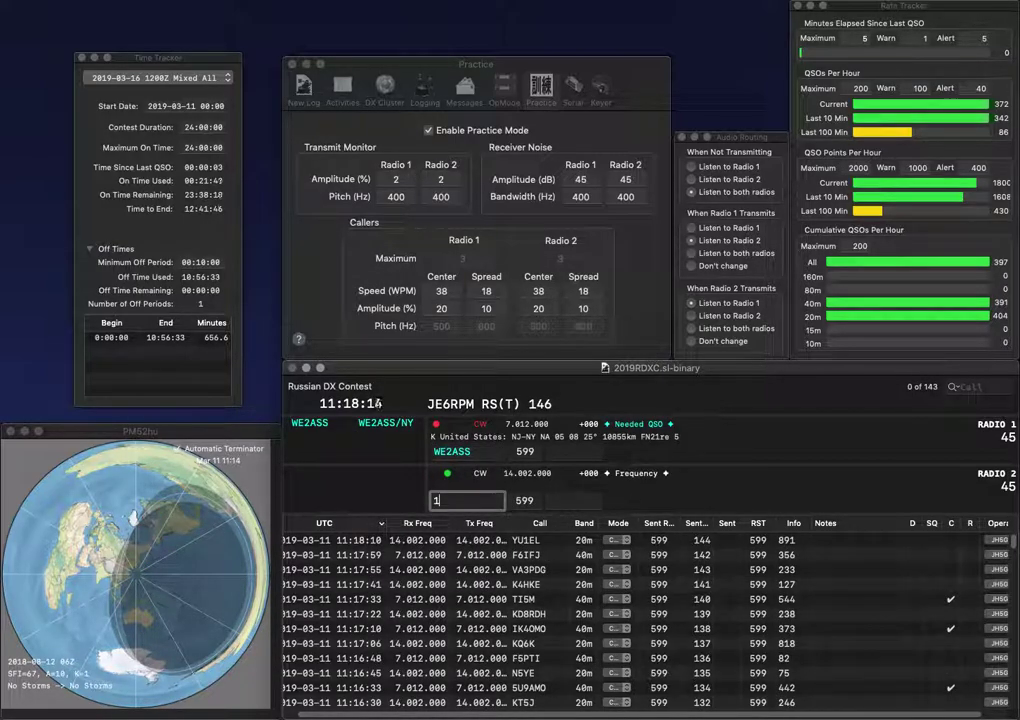
pyautogui.press('Return')
# Step: Log WE2ASS on Radio 1 with received number 857, and correct the Radio 2 call to UY1HY and send the exchange
pyautogui.write('857')
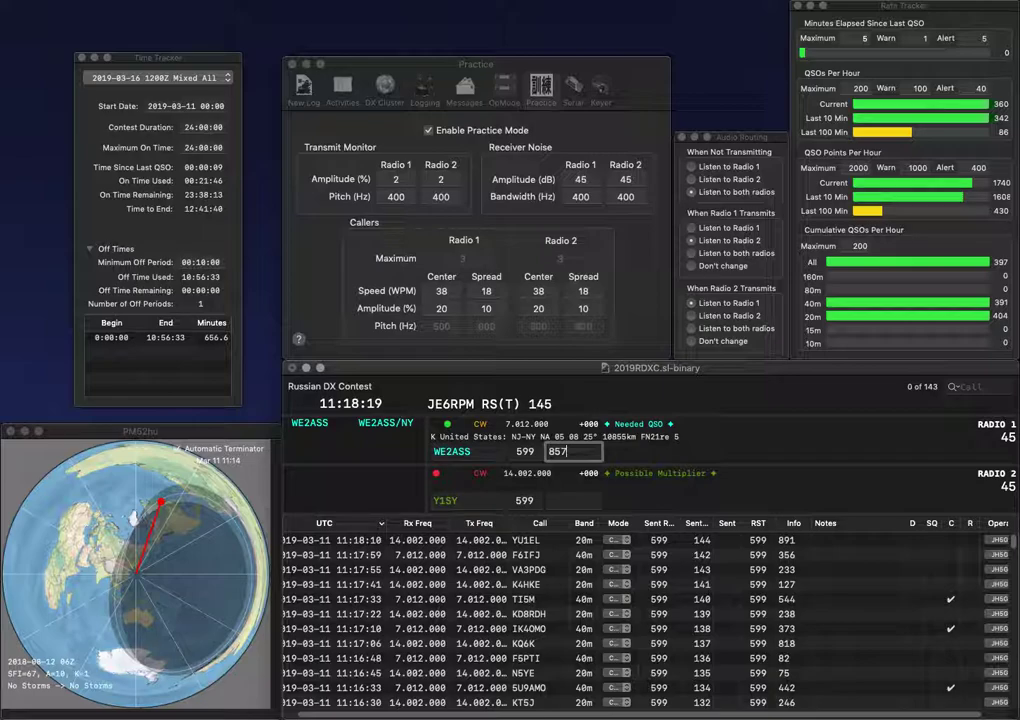
pyautogui.press('Return')
pyautogui.write('U')
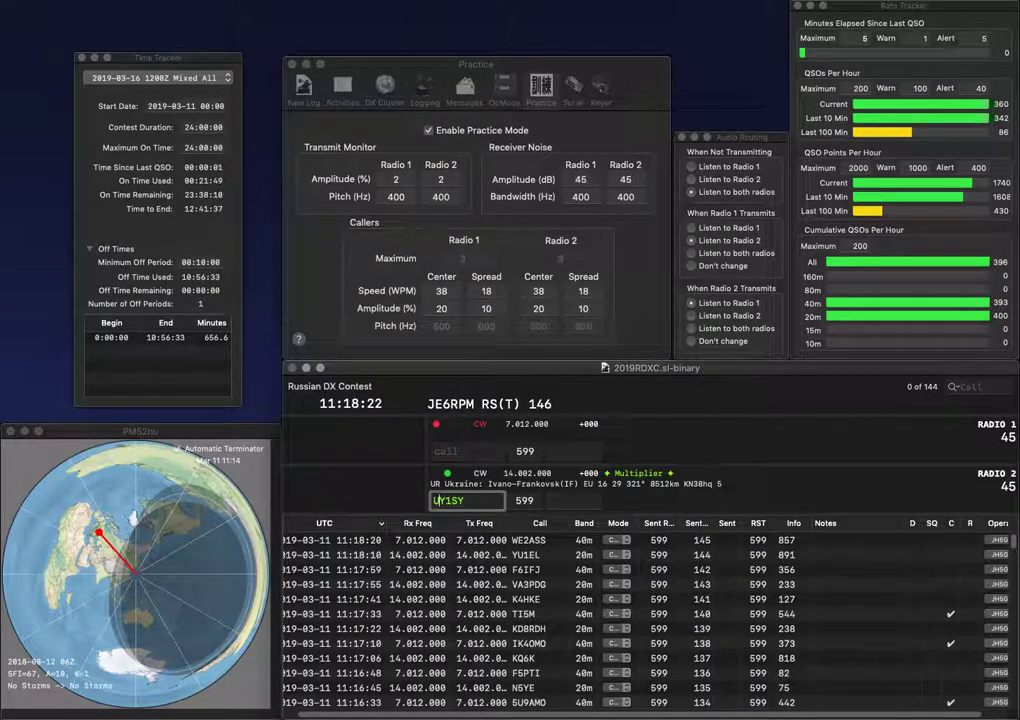
pyautogui.press('BackSpace')
pyautogui.press('BackSpace')
pyautogui.write('HY')
pyautogui.press('Return')
# Step: Enter the partial call AG on Radio 1 and log UY1HY on Radio 2 with received number 833
pyautogui.write('AM')
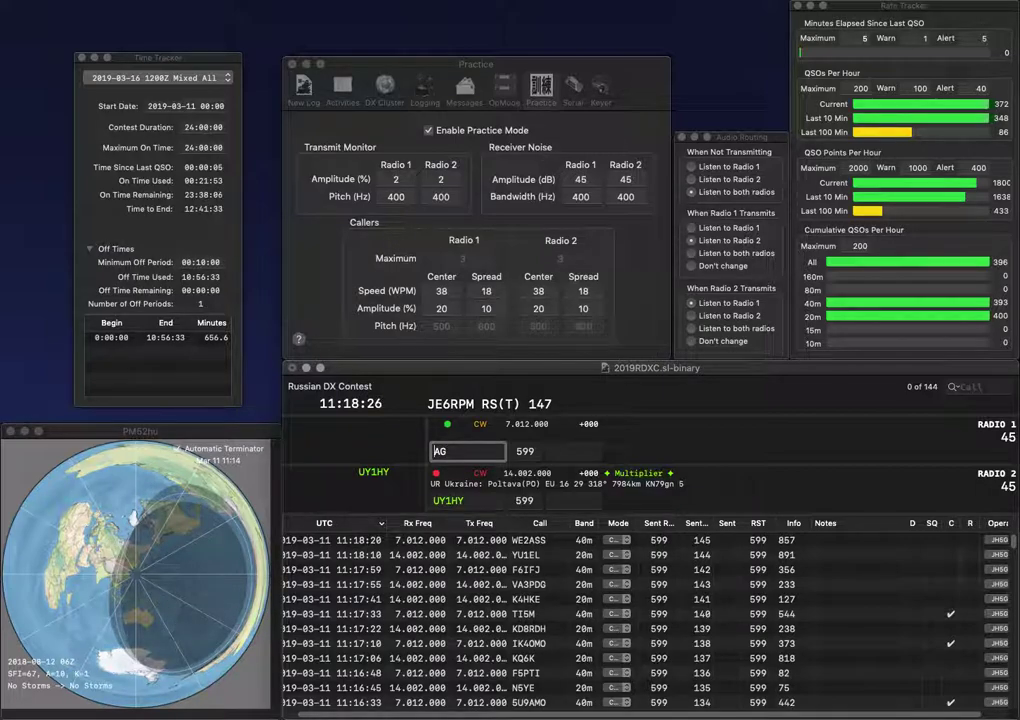
pyautogui.press('Down')
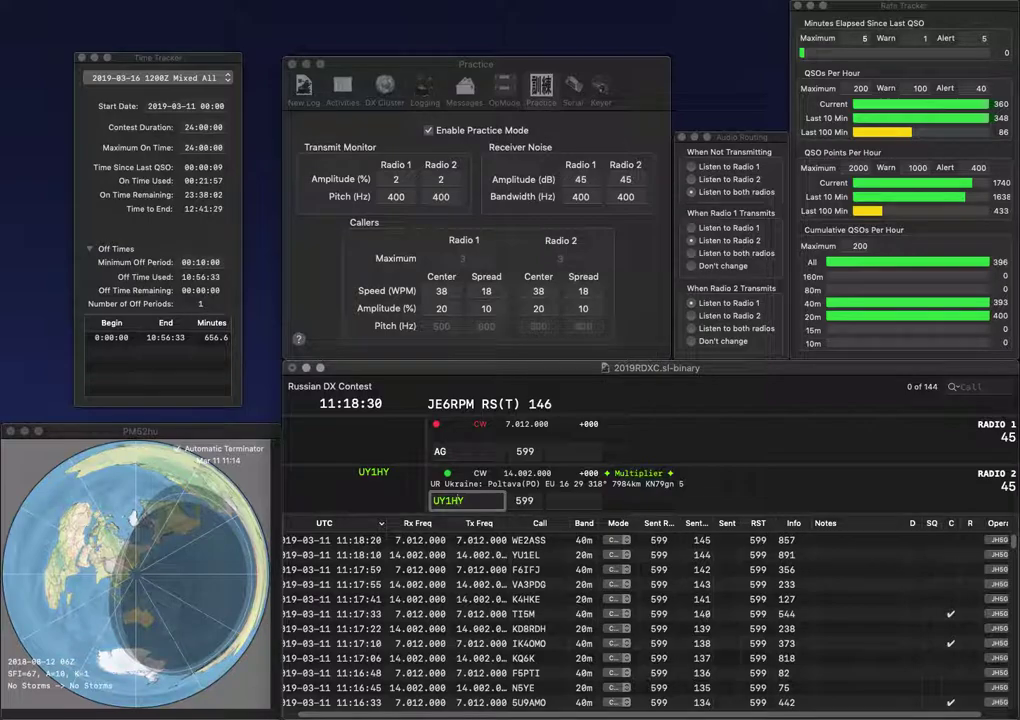
pyautogui.press('Return')
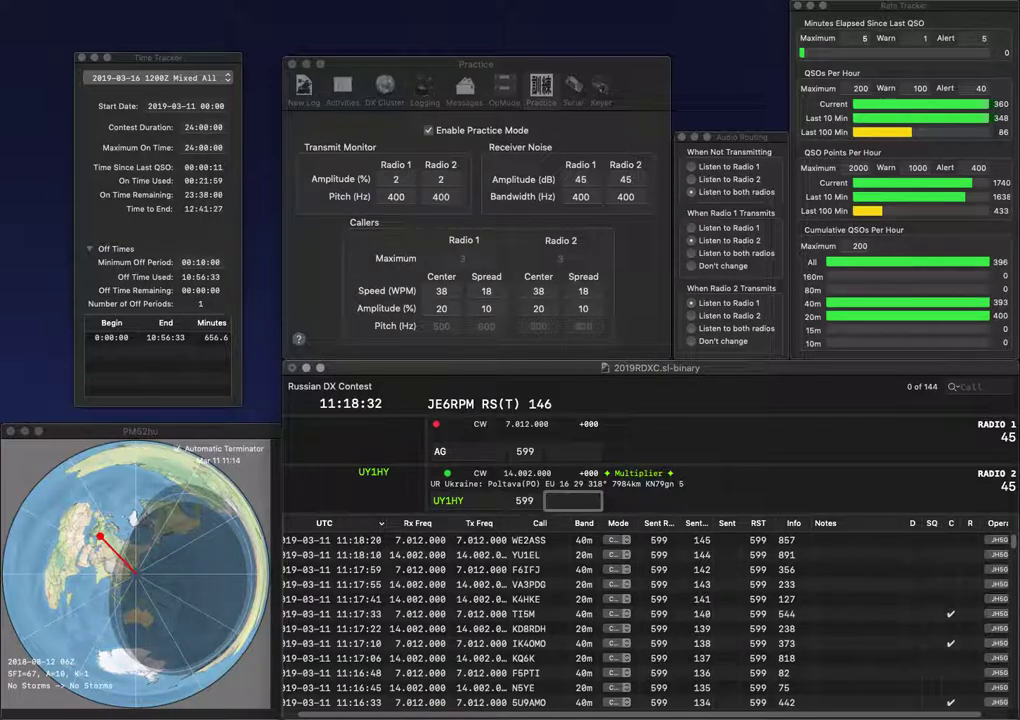
pyautogui.press('Return')
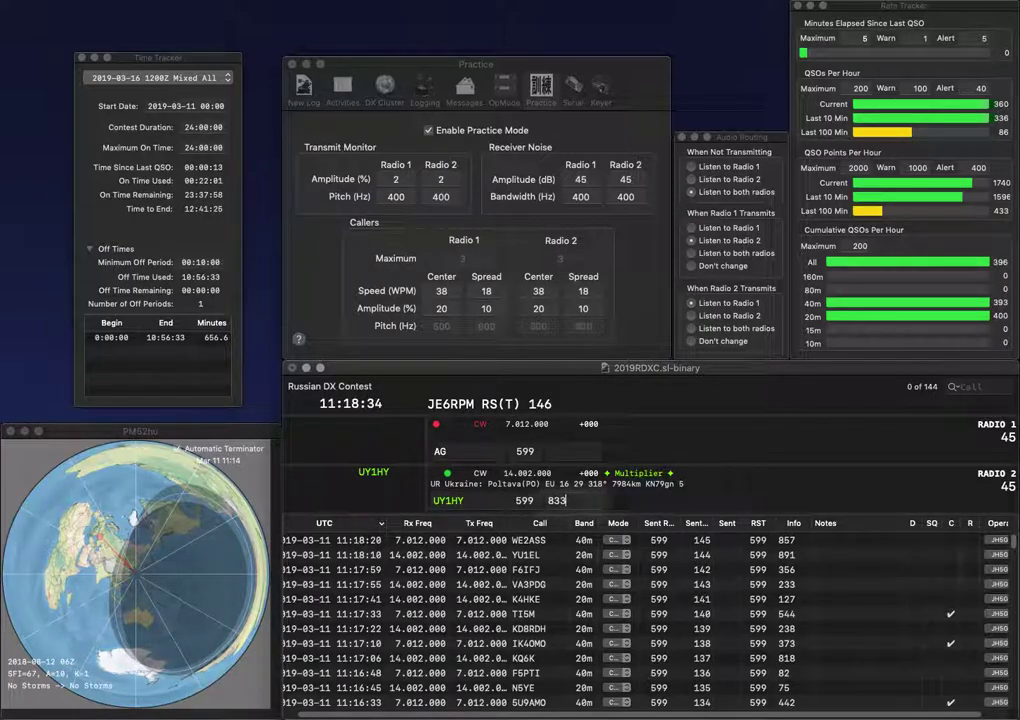
# Step: Complete the Radio 1 call as DL6AG and enter OH2FT on Radio 2, sending both exchanges
pyautogui.write('DL6')
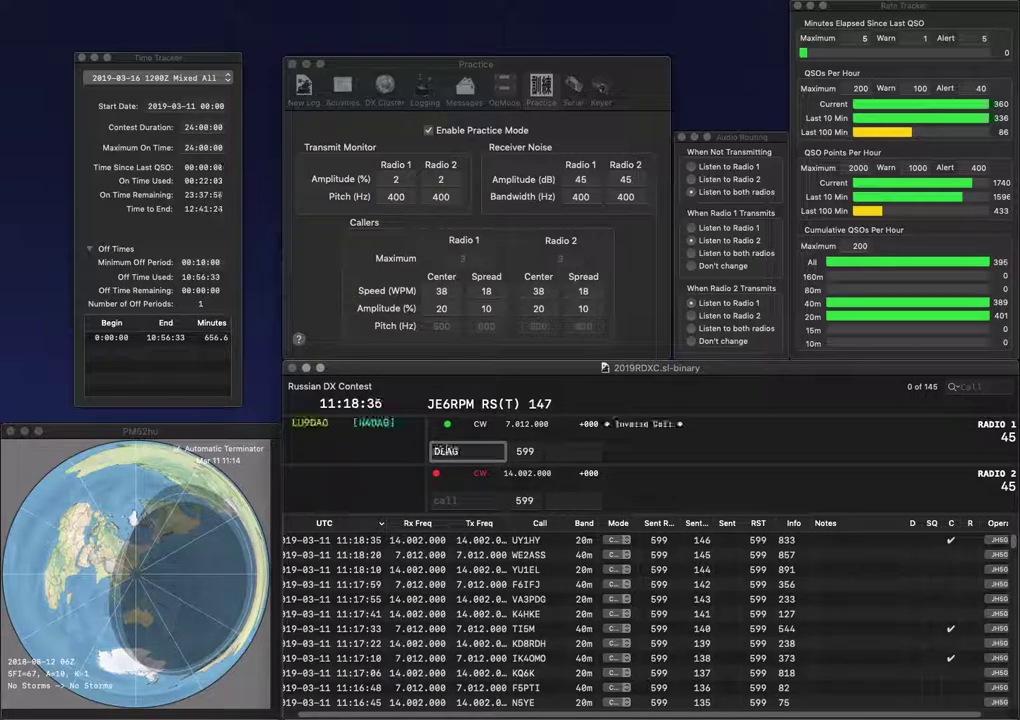
pyautogui.press('BackSpace')
pyautogui.write('G')
pyautogui.press('Return')
pyautogui.write('2FT')
pyautogui.press('Home')
pyautogui.write('OH')
pyautogui.press('Return')
pyautogui.press('space')
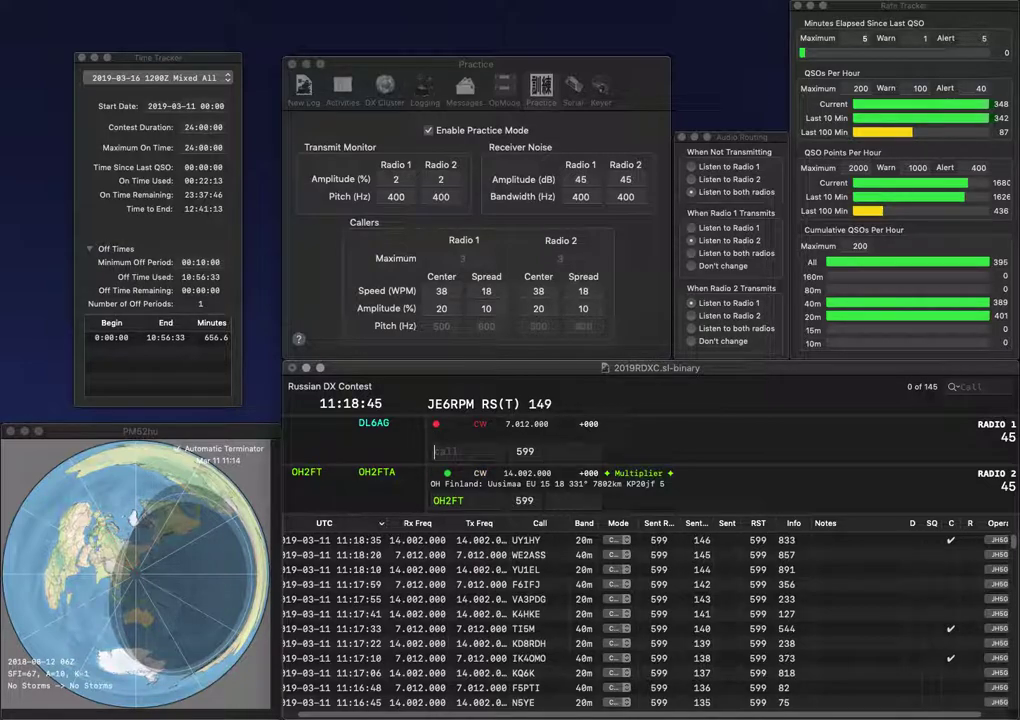
pyautogui.press('Return')
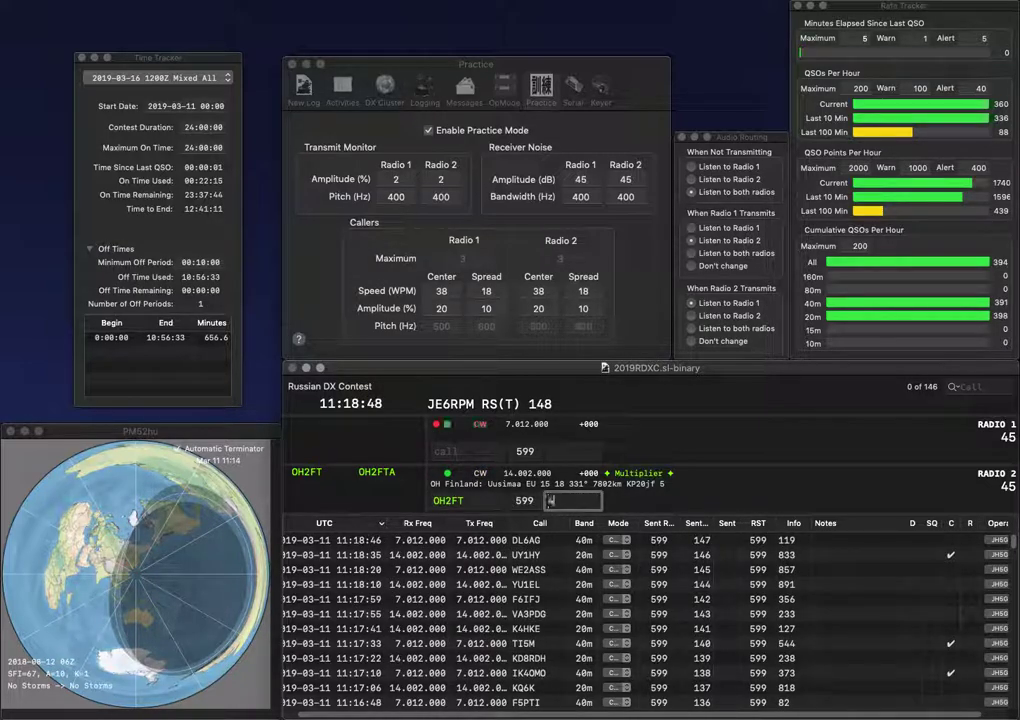
pyautogui.press('BackSpace')
pyautogui.write('2')
pyautogui.press('Return')
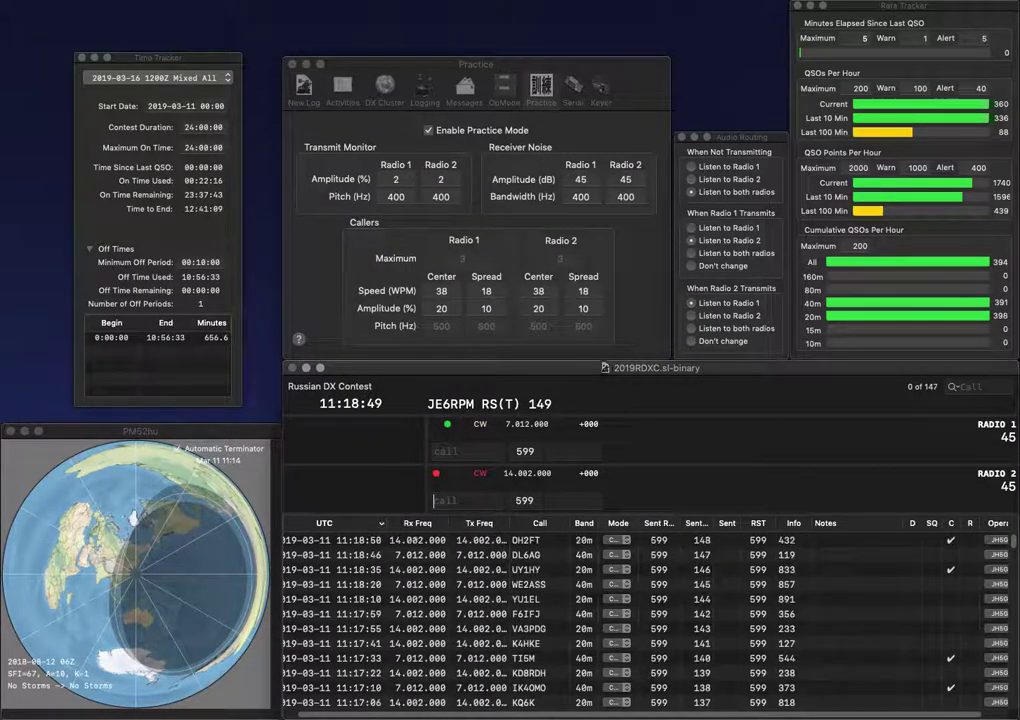
pyautogui.write('80RH')
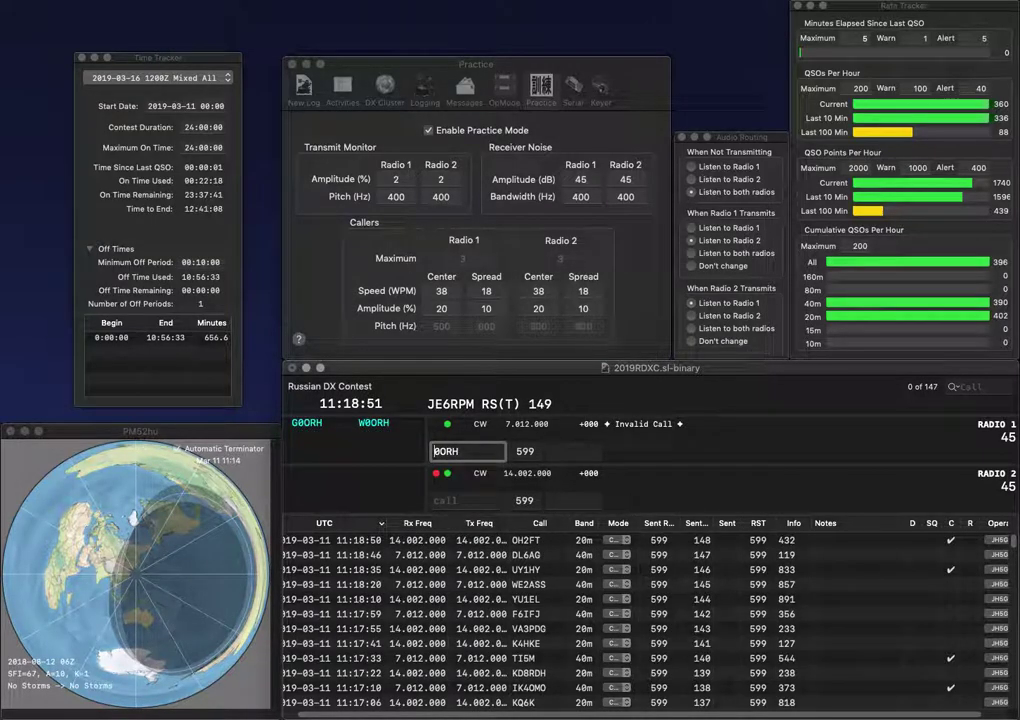
pyautogui.press('Return')
pyautogui.write('UV1IW')
pyautogui.press('Return')
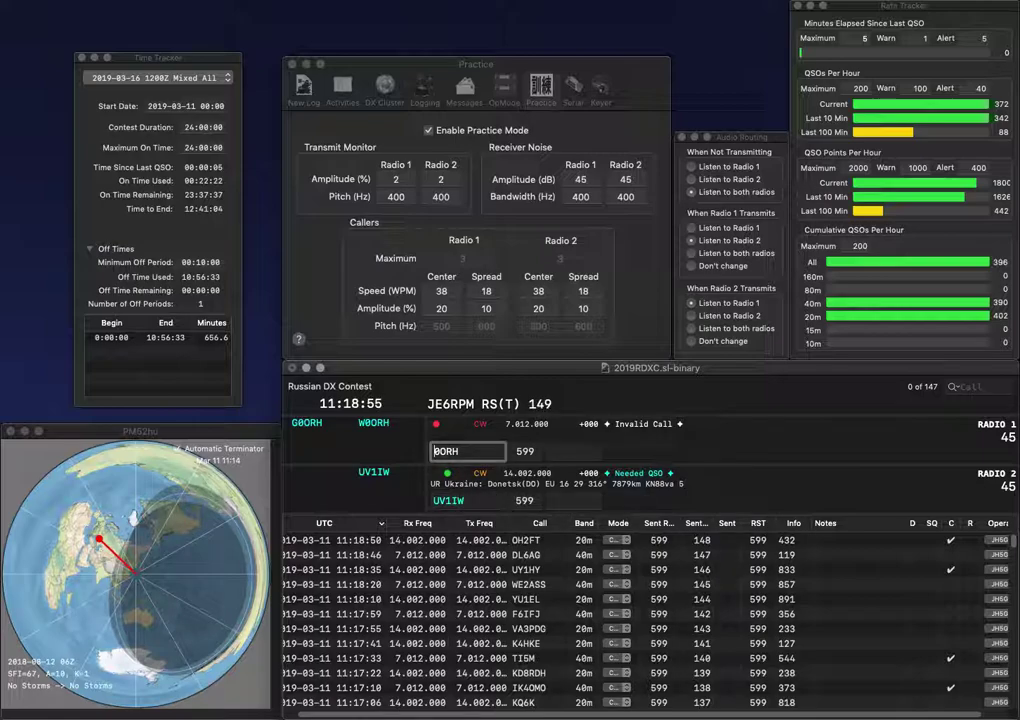
pyautogui.write('W')
pyautogui.press('Return')
pyautogui.press('Return')
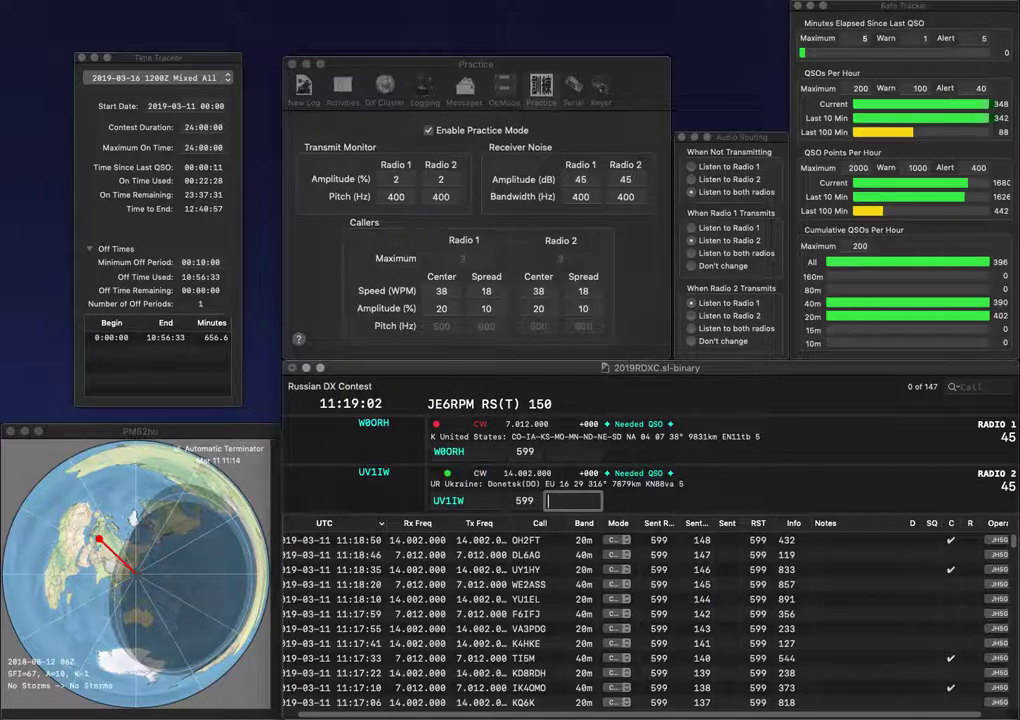
# Step: Log UV1IW on Radio 2 with received number 284 and W0ORH on Radio 1 with 645
pyautogui.write('284')
pyautogui.press('Return')
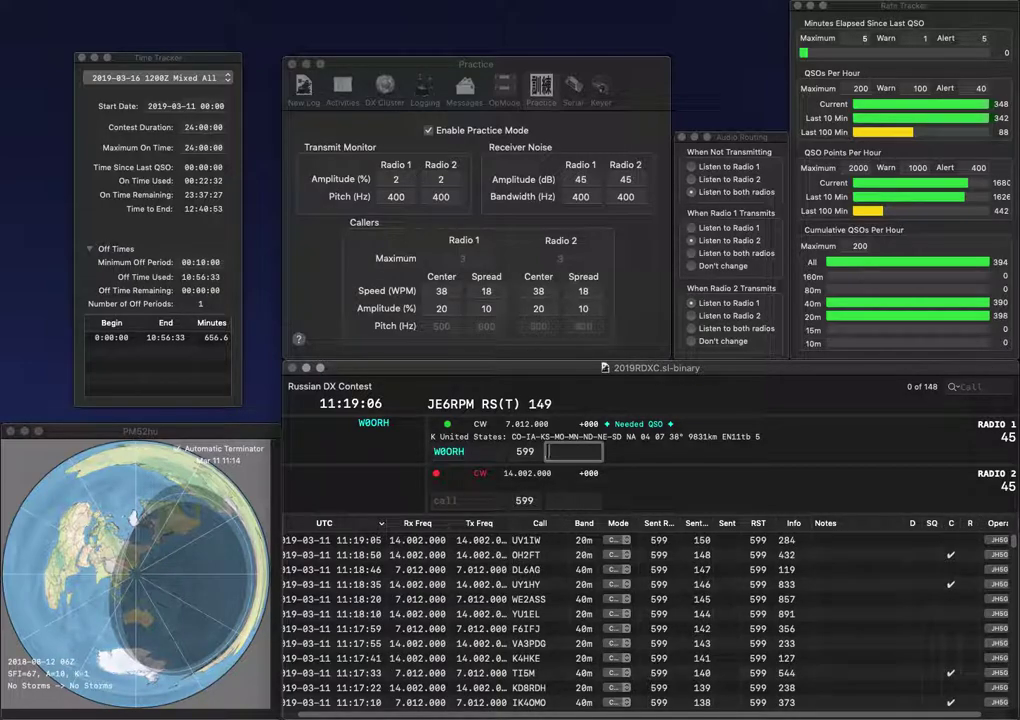
pyautogui.write('645')
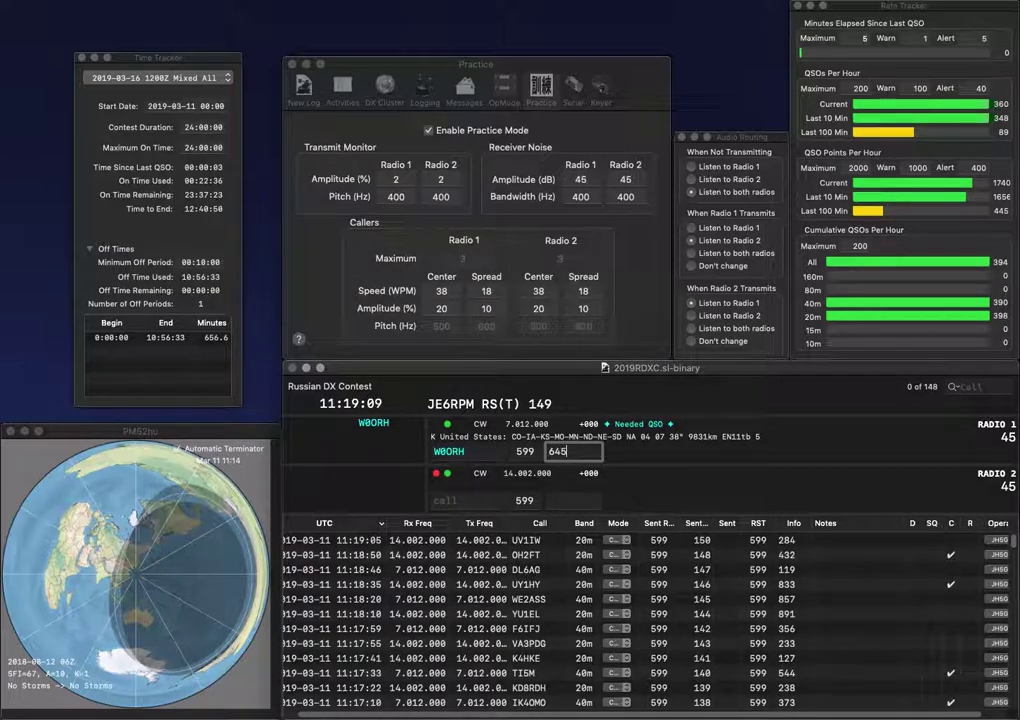
pyautogui.press('Return')
pyautogui.write('ALG')
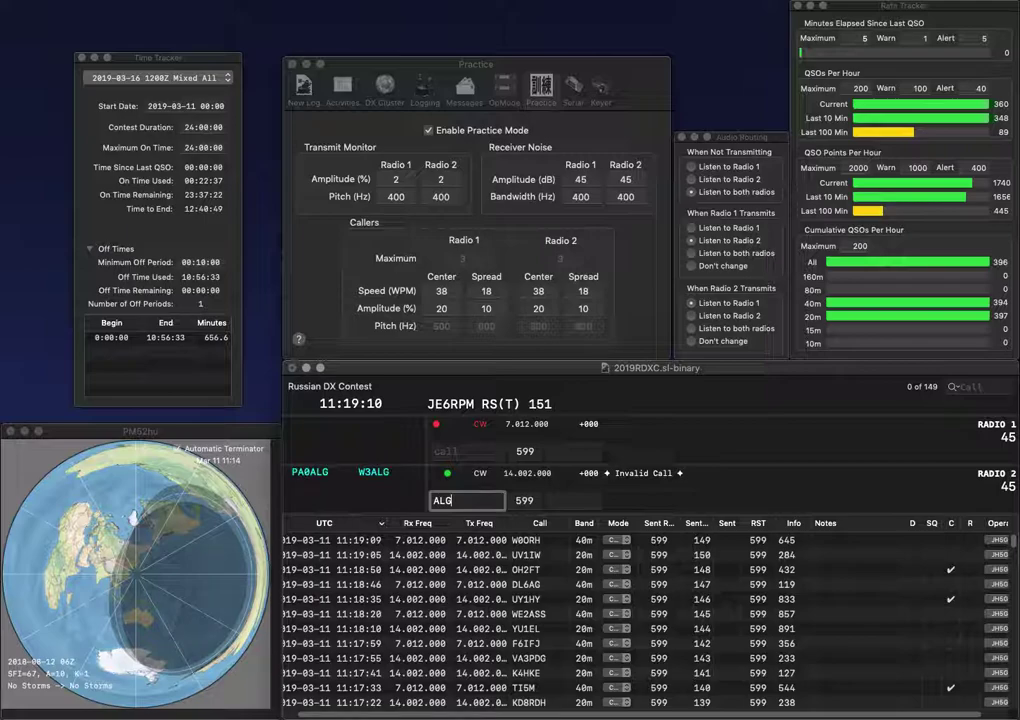
pyautogui.press('BackSpace')
pyautogui.write('Z')
pyautogui.press('Return')
pyautogui.write('W7KPL')
pyautogui.press('Return')
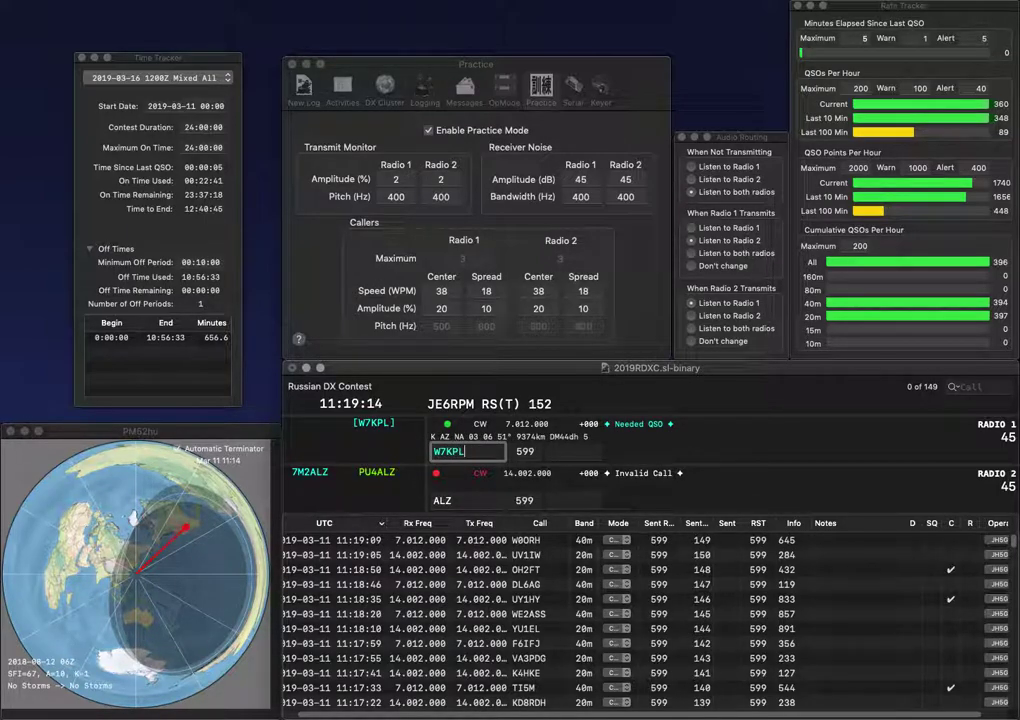
pyautogui.write('7M2')
pyautogui.press('Return')
pyautogui.press('space')
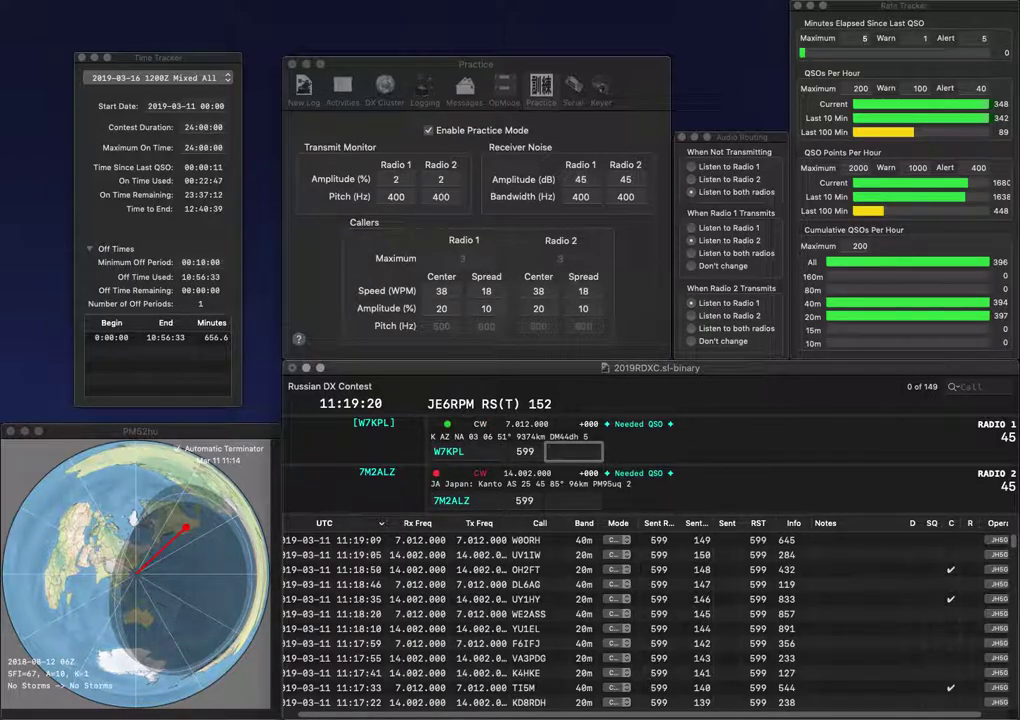
pyautogui.write('826')
pyautogui.press('Return')
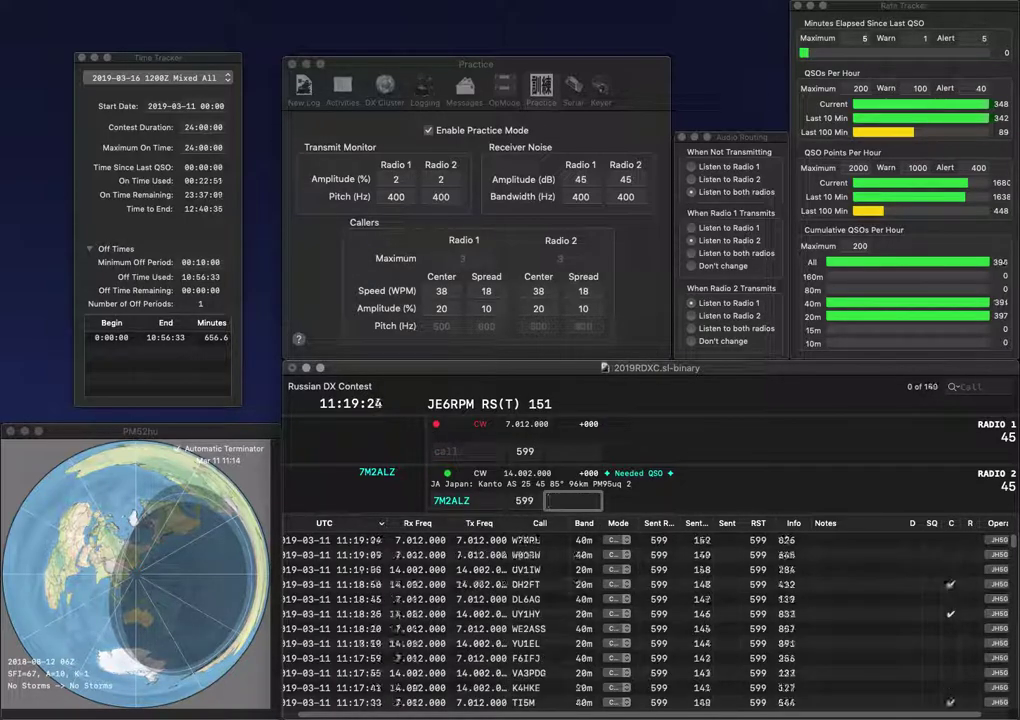
pyautogui.write('43')
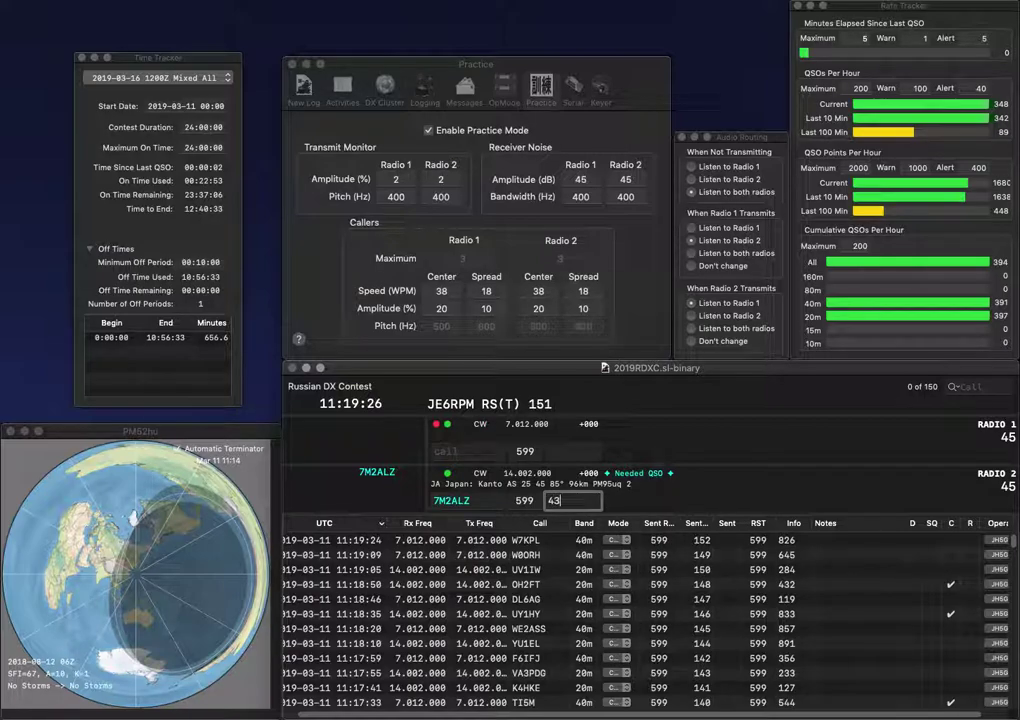
pyautogui.press('Return')
pyautogui.write('SM5Y')
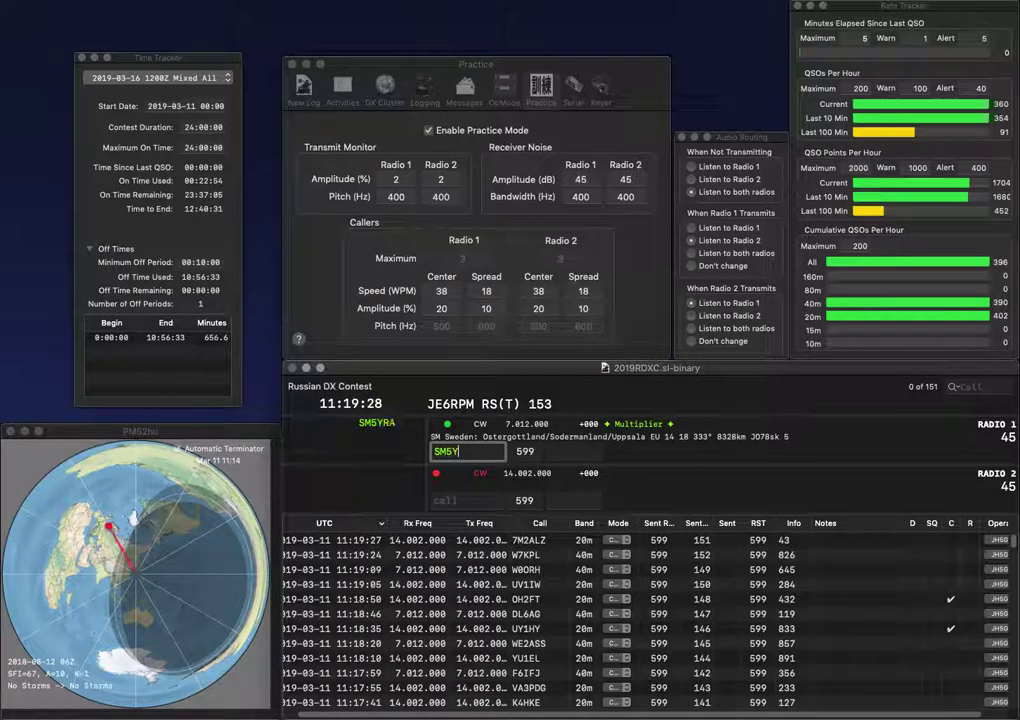
pyautogui.write('RA')
pyautogui.press('Return')
pyautogui.write('W4WT')
pyautogui.press('Return')
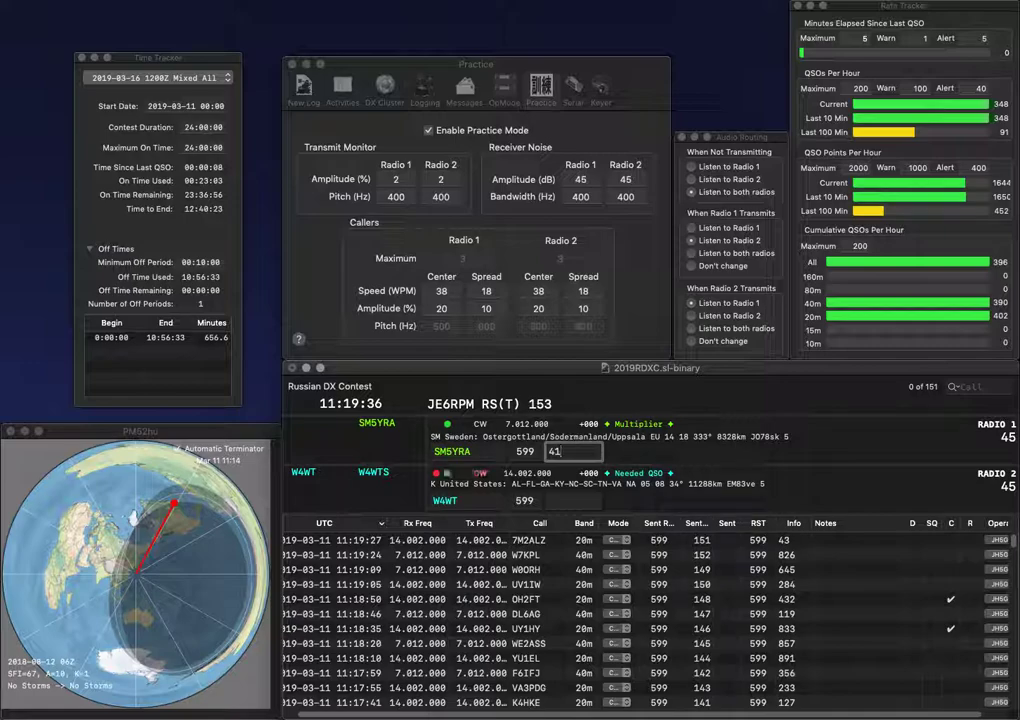
pyautogui.press('Return')
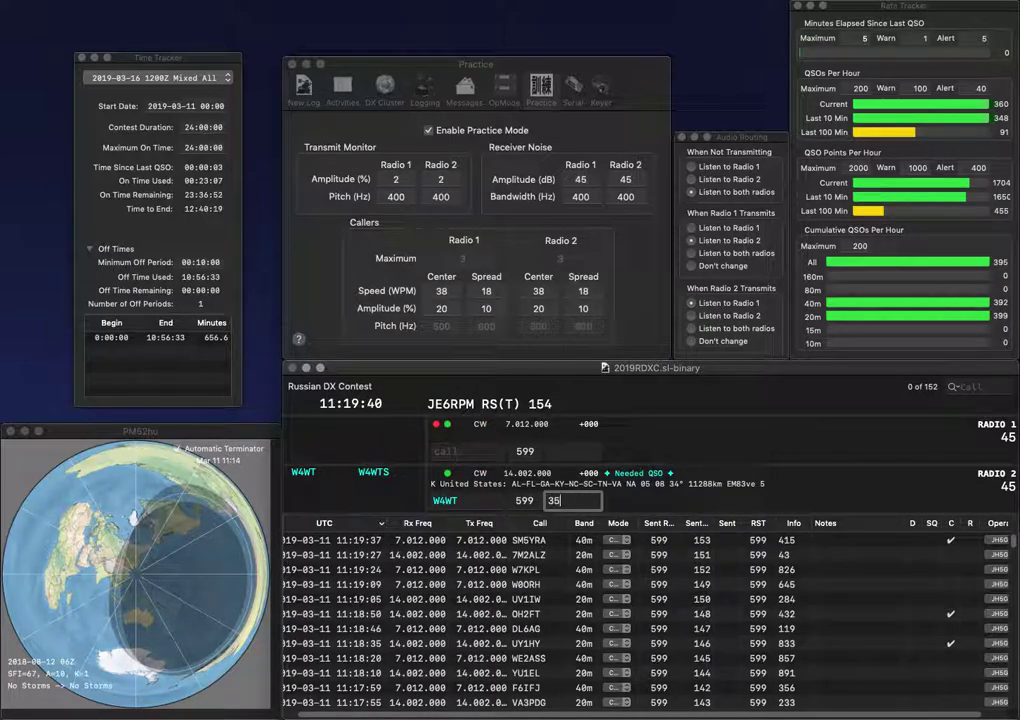
pyautogui.press('Return')
pyautogui.write('EUL')
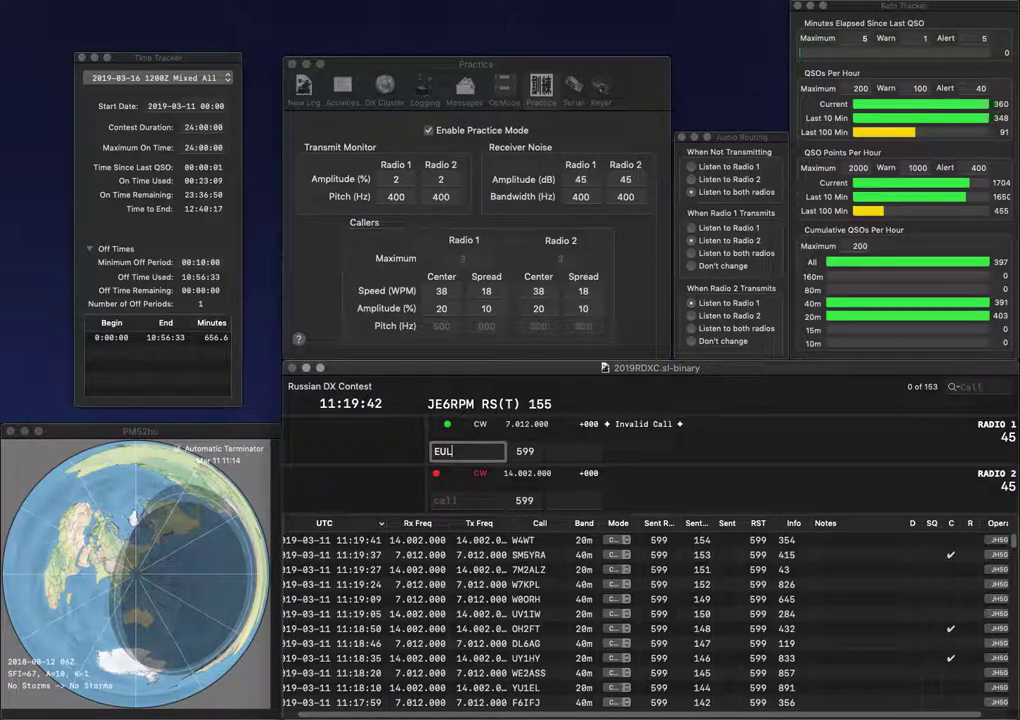
pyautogui.press('Return')
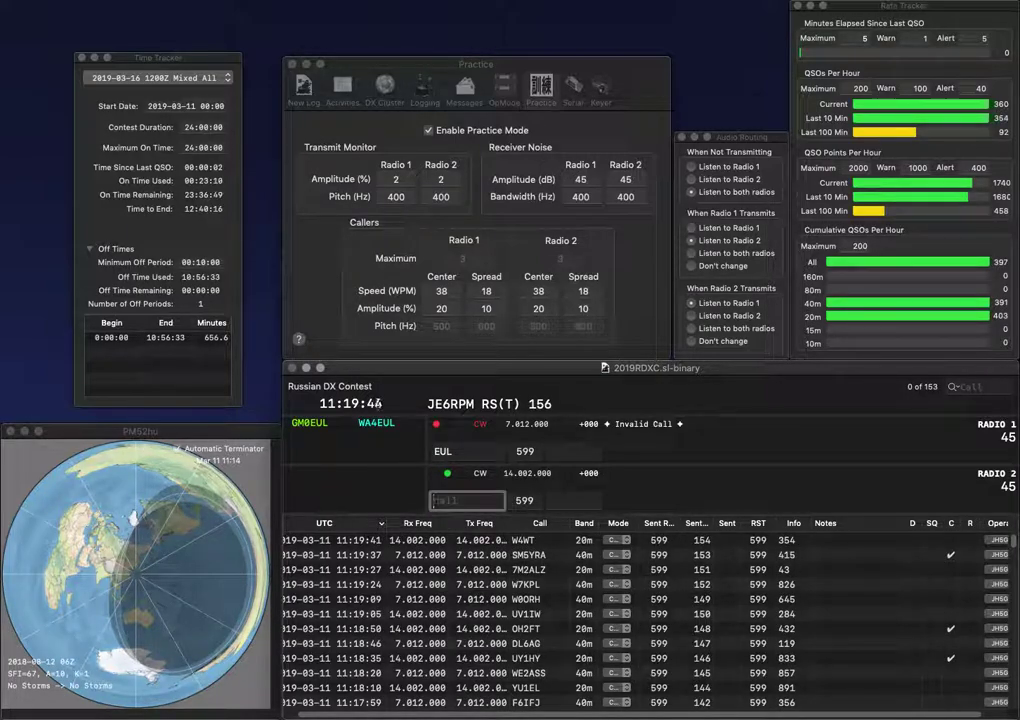
pyautogui.write('PY2TK')
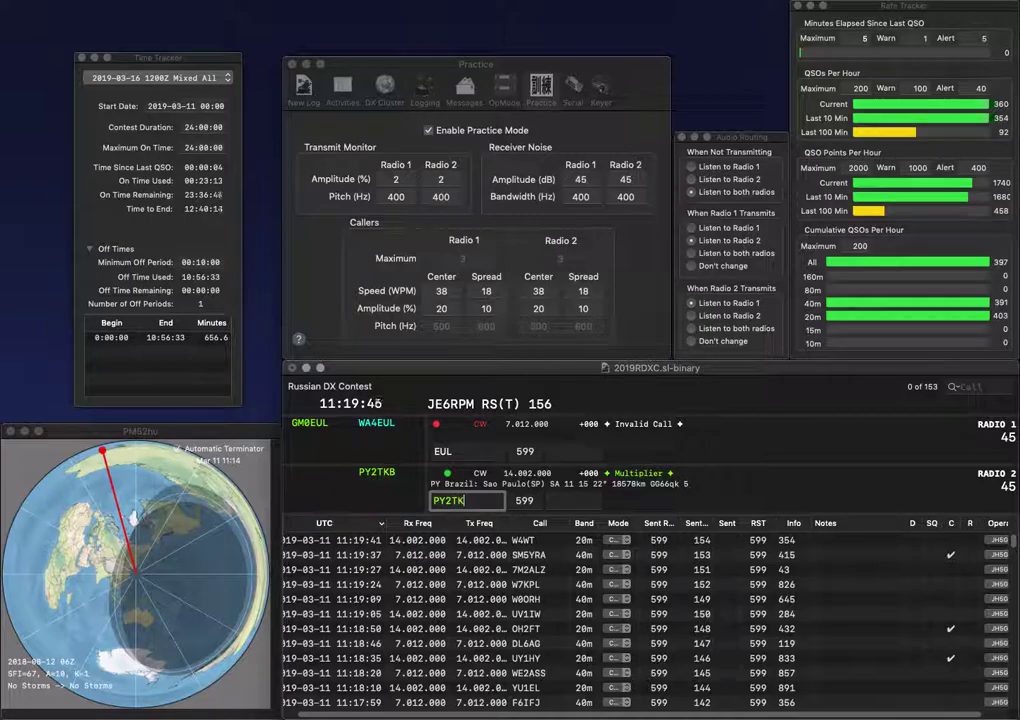
pyautogui.press('Return')
# Step: Complete the Radio 1 call as GM0EUL and send the exchange
pyautogui.write('M0')
pyautogui.press('Return')
pyautogui.press('Tab')
pyautogui.press('Tab')
pyautogui.press('Tab')
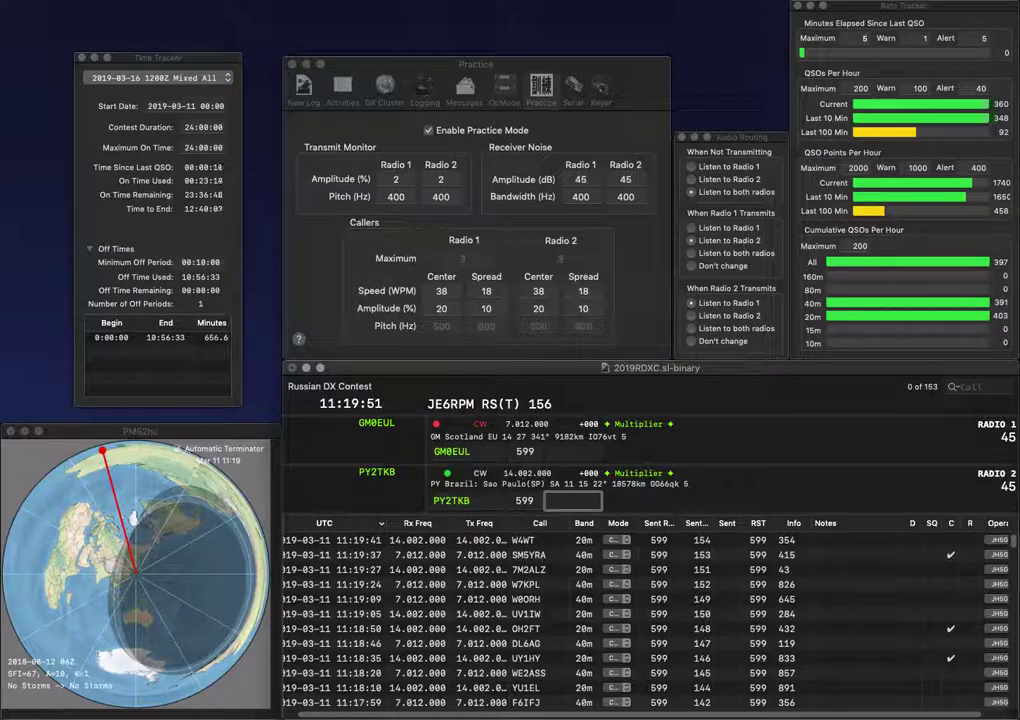
pyautogui.write('822')
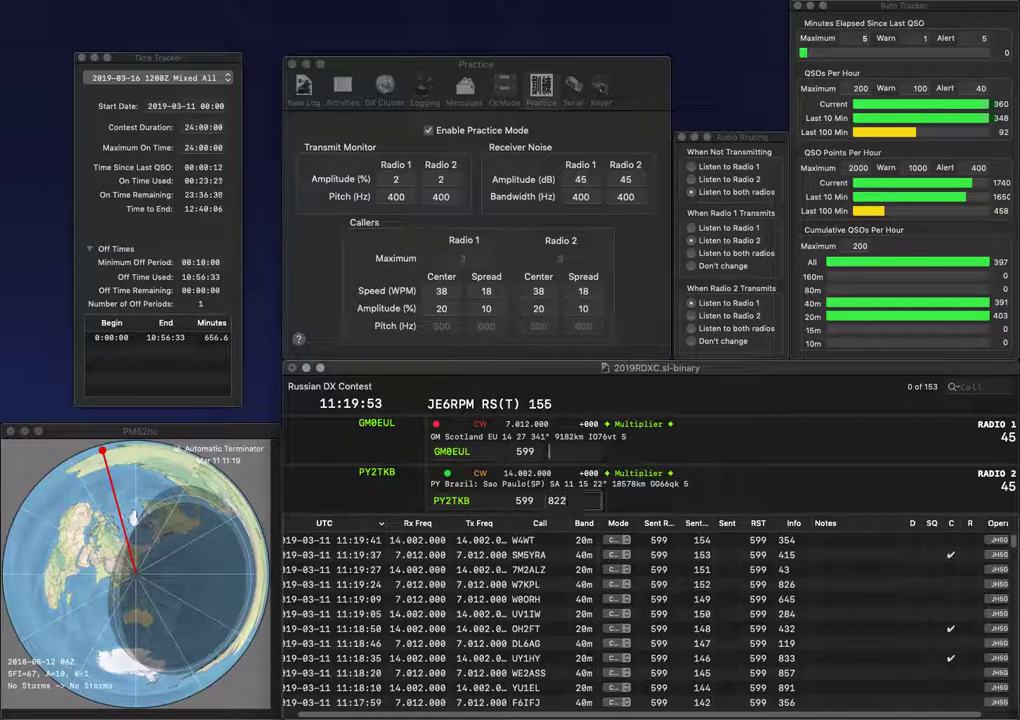
pyautogui.press('Return')
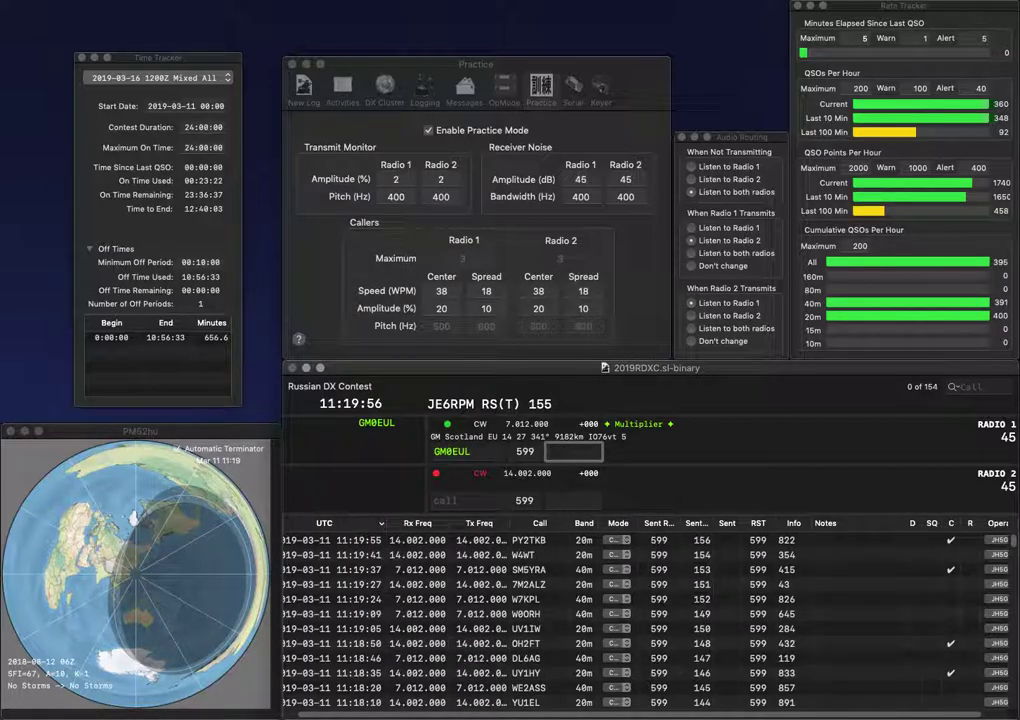
pyautogui.write('913')
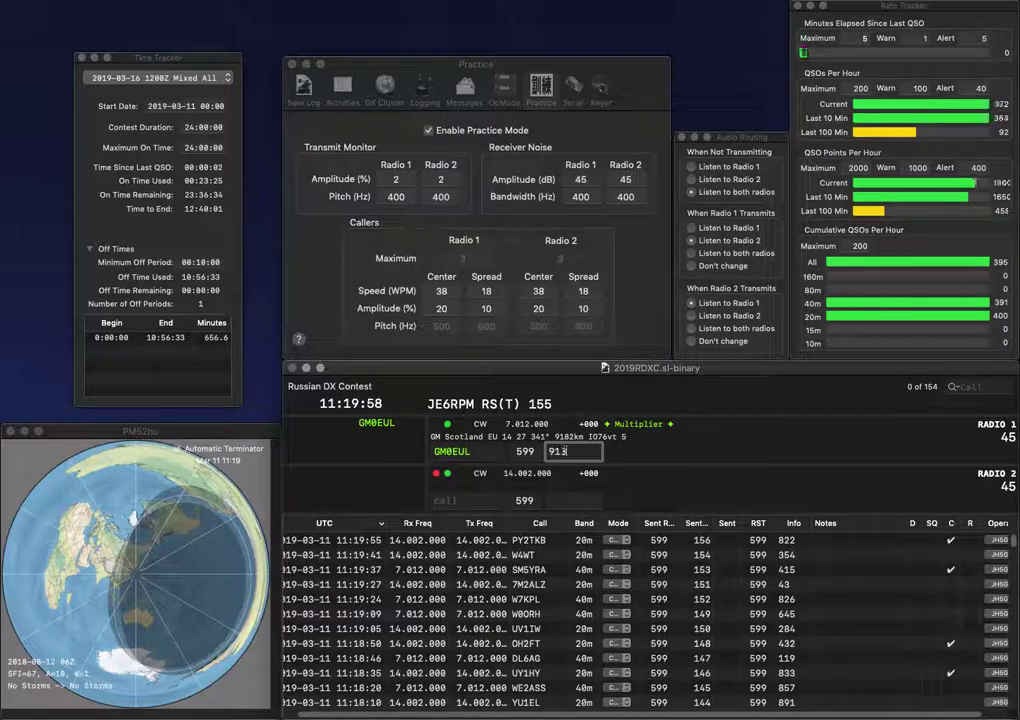
pyautogui.press('Return')
# Step: Enter the call T6II on Radio 2 and send the exchange
pyautogui.write('T')
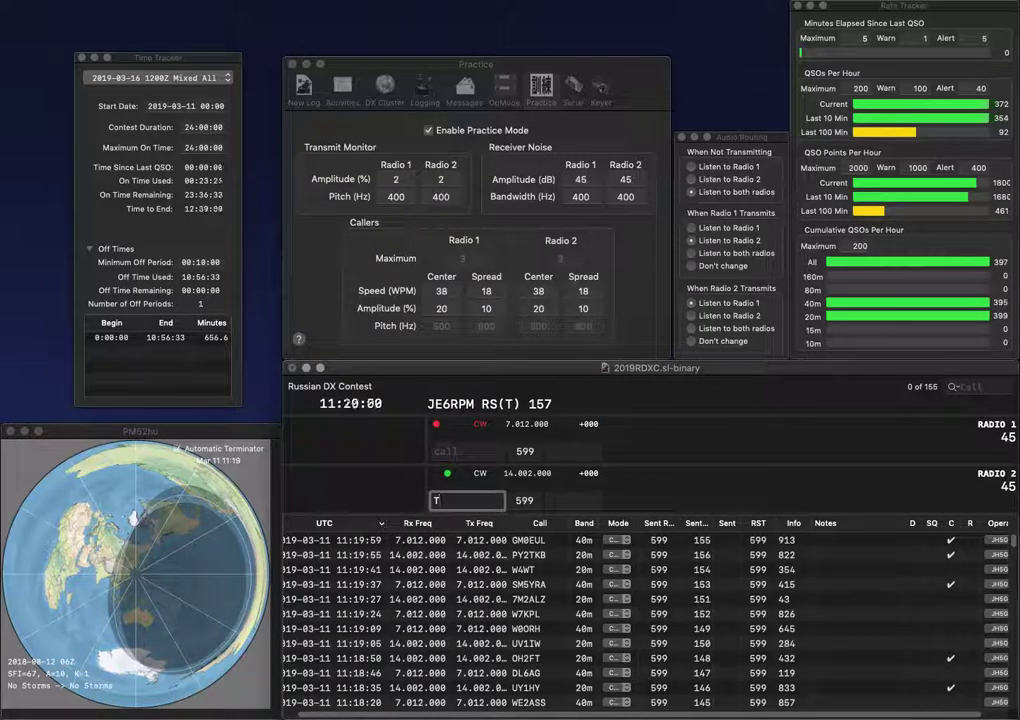
pyautogui.write('I')
pyautogui.write('6')
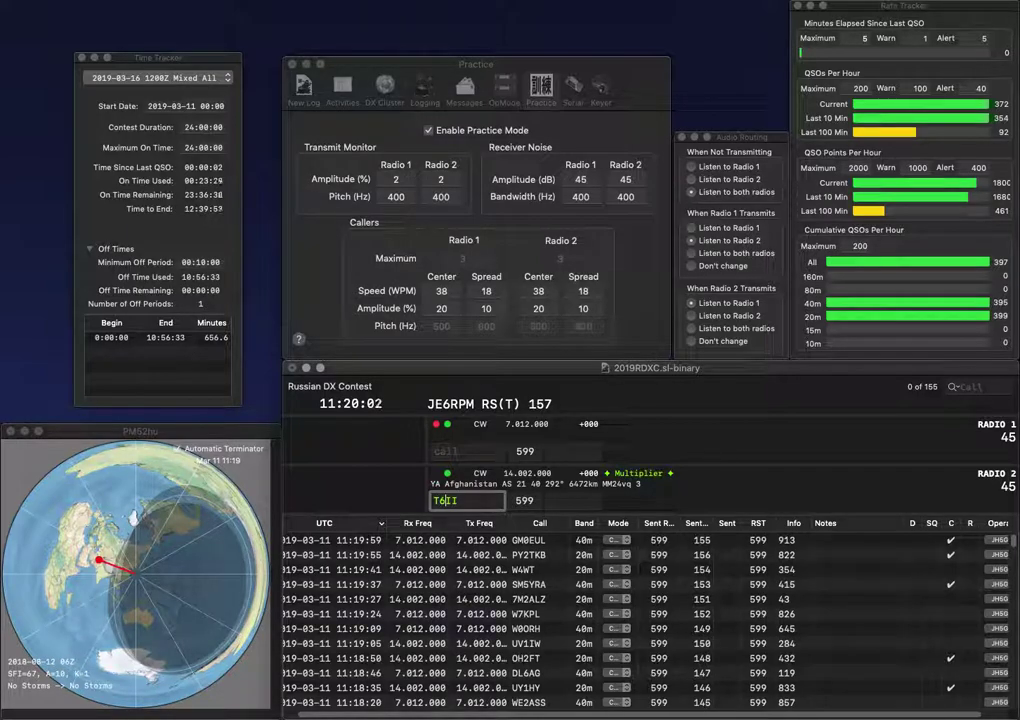
pyautogui.press('Return')
pyautogui.write('3F')
pyautogui.write('F')
pyautogui.press('Left')
pyautogui.press('Left')
pyautogui.press('Left')
pyautogui.write('VY')
pyautogui.press('Right')
pyautogui.press('BackSpace')
pyautogui.write('2')
pyautogui.press('Return')
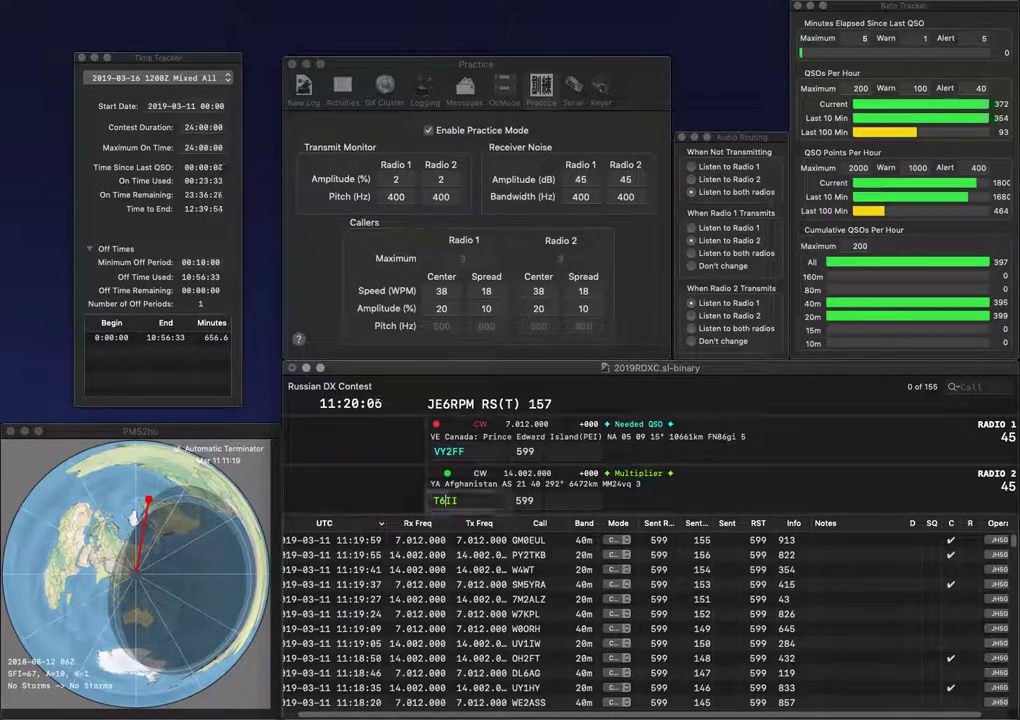
# Step: Correct the Radio 2 call to UT6IE and send the exchange
pyautogui.press('Home')
pyautogui.write('U')
pyautogui.press('End')
pyautogui.press('BackSpace')
pyautogui.write('E')
pyautogui.press('Return')
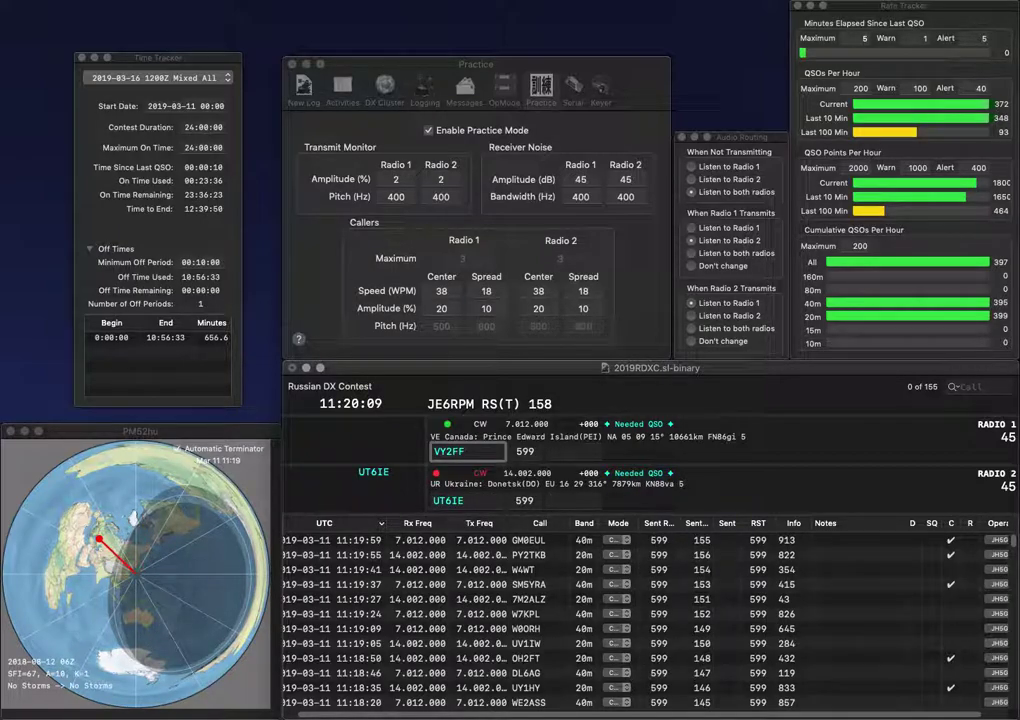
# Step: Correct the Radio 1 call to VK2FF and resend the exchange
pyautogui.press('BackSpace')
pyautogui.write('K')
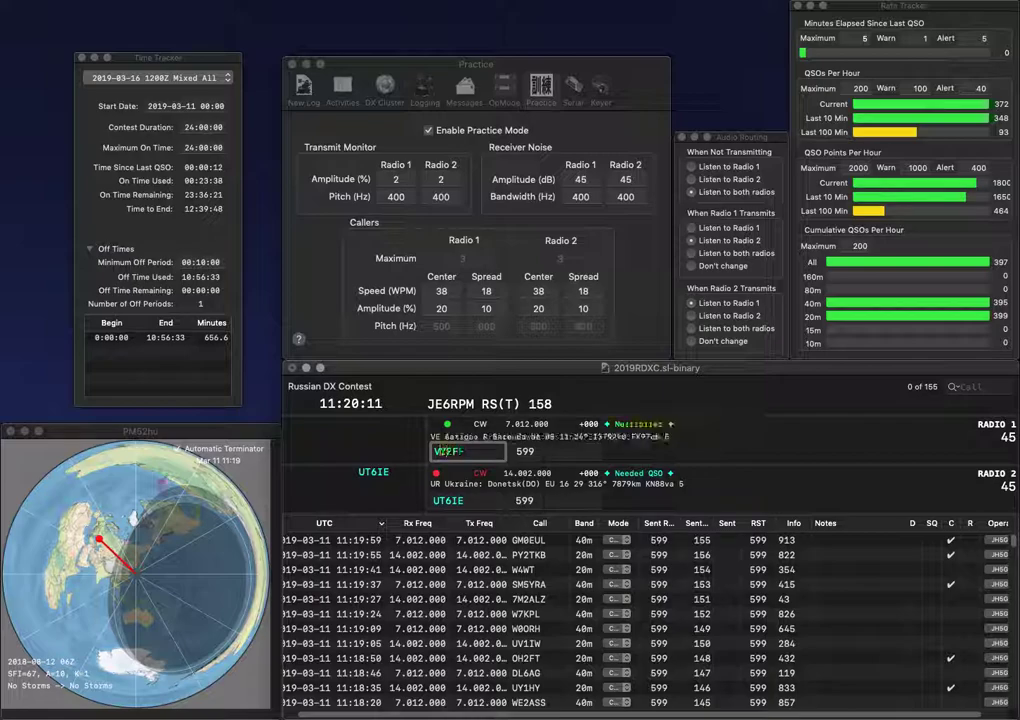
pyautogui.press('Return')
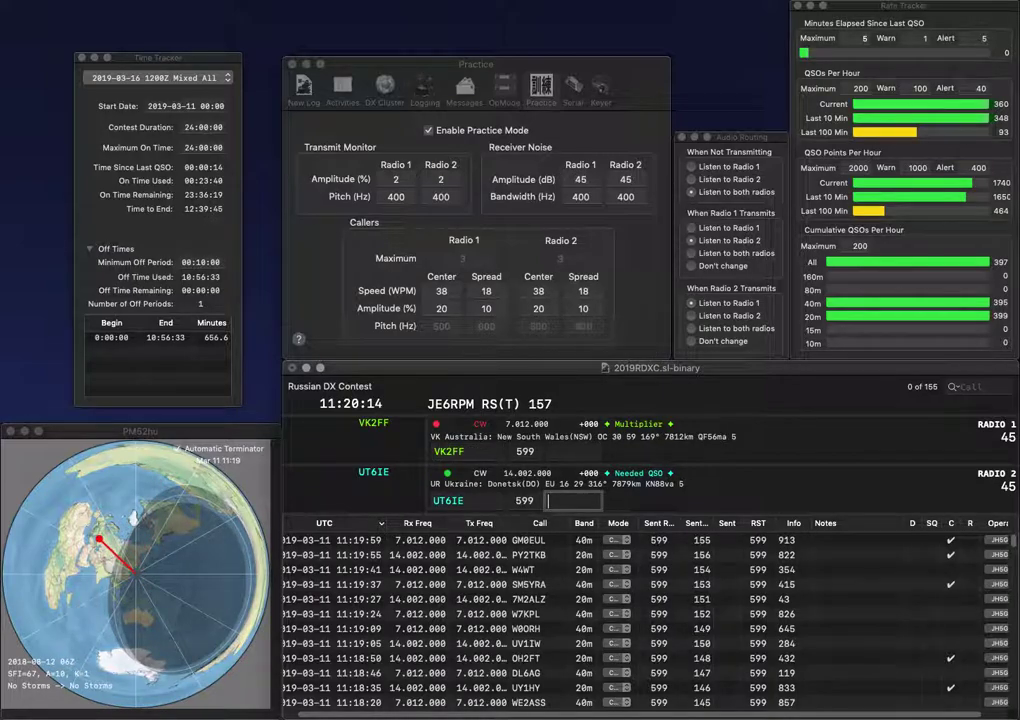
pyautogui.write('857')
pyautogui.press('Return')
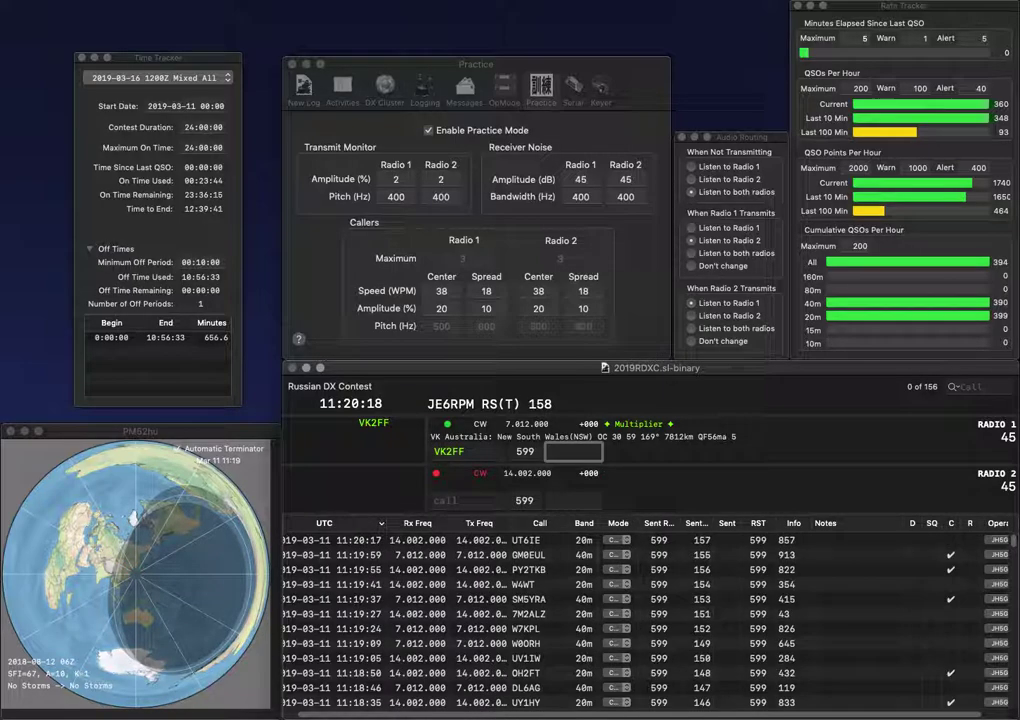
pyautogui.write('46')
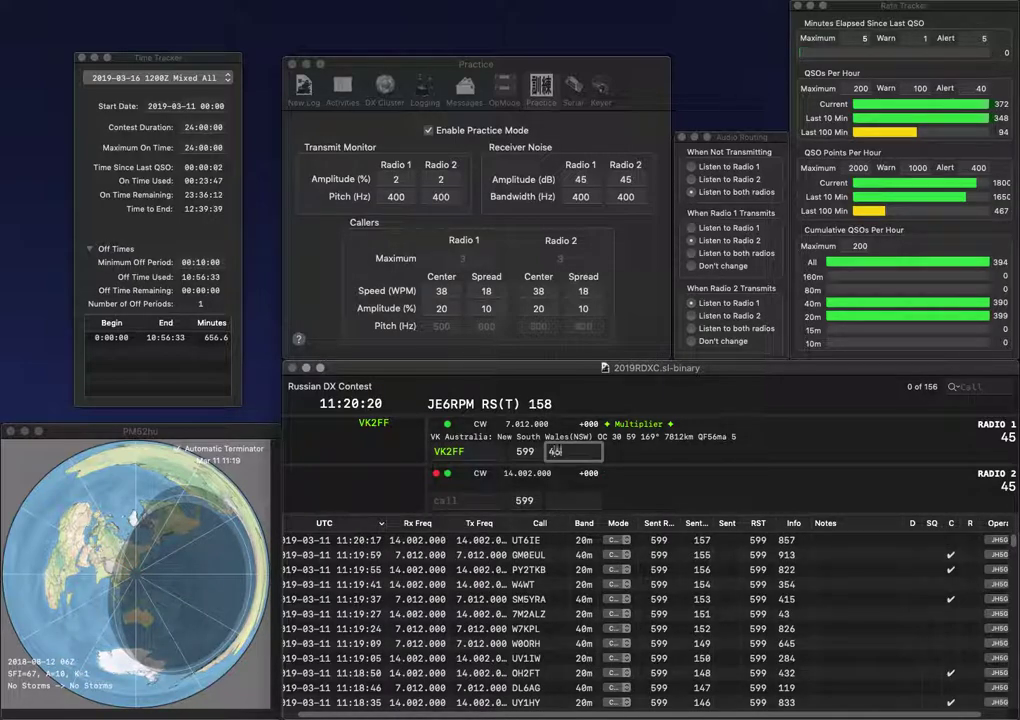
pyautogui.press('Return')
pyautogui.write('KI4MZC')
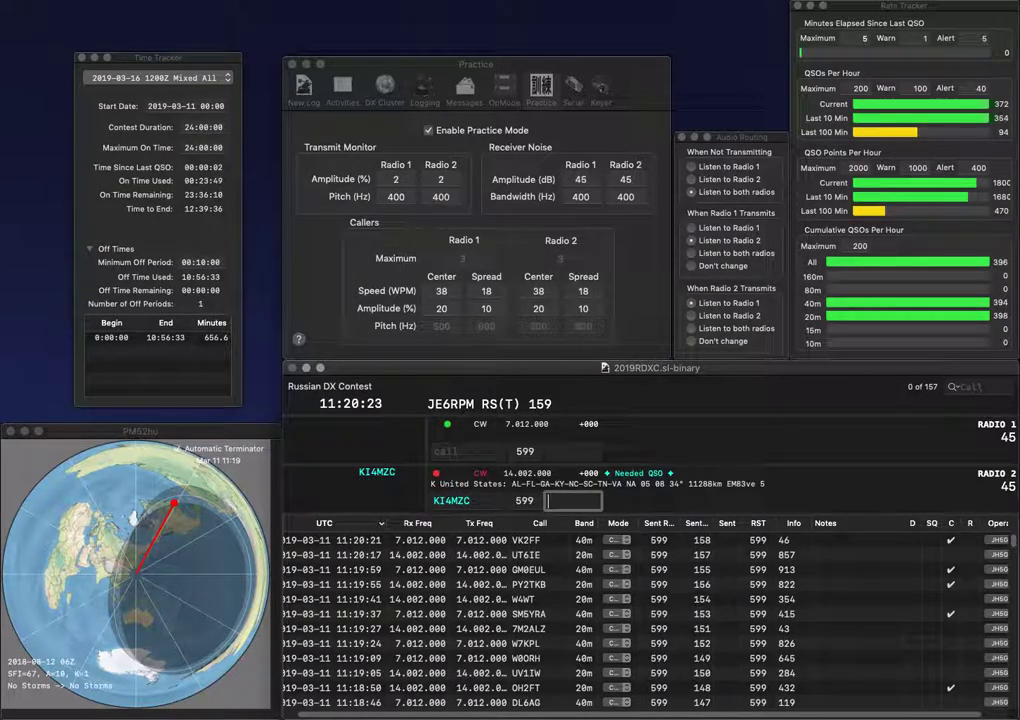
pyautogui.press('Tab')
pyautogui.write('KB0')
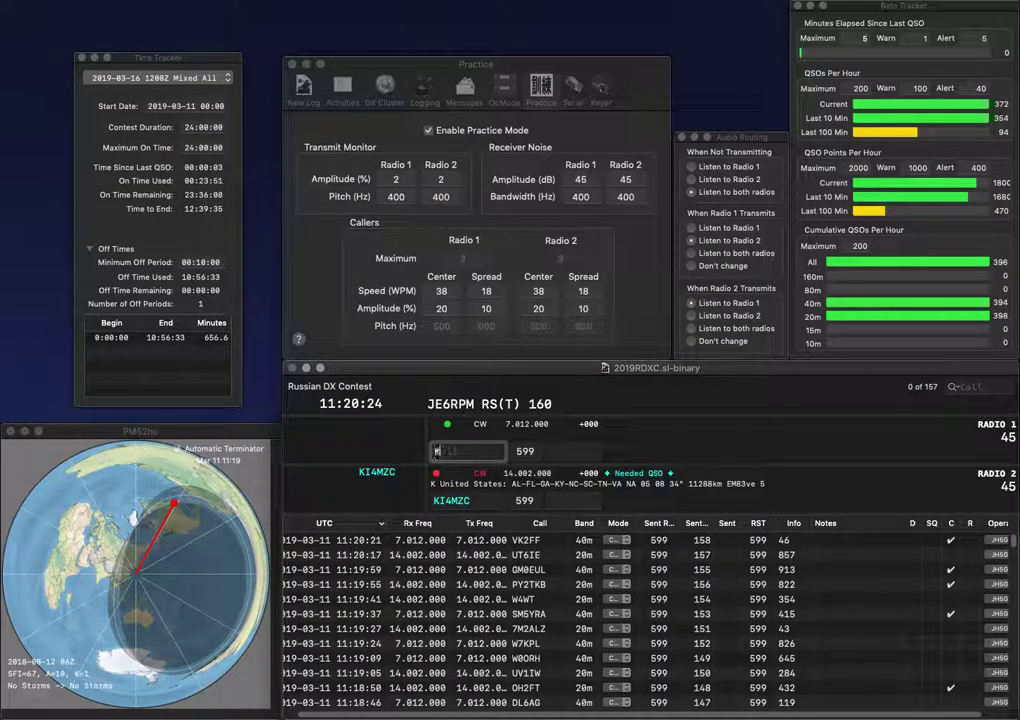
pyautogui.write('A')
pyautogui.press('Return')
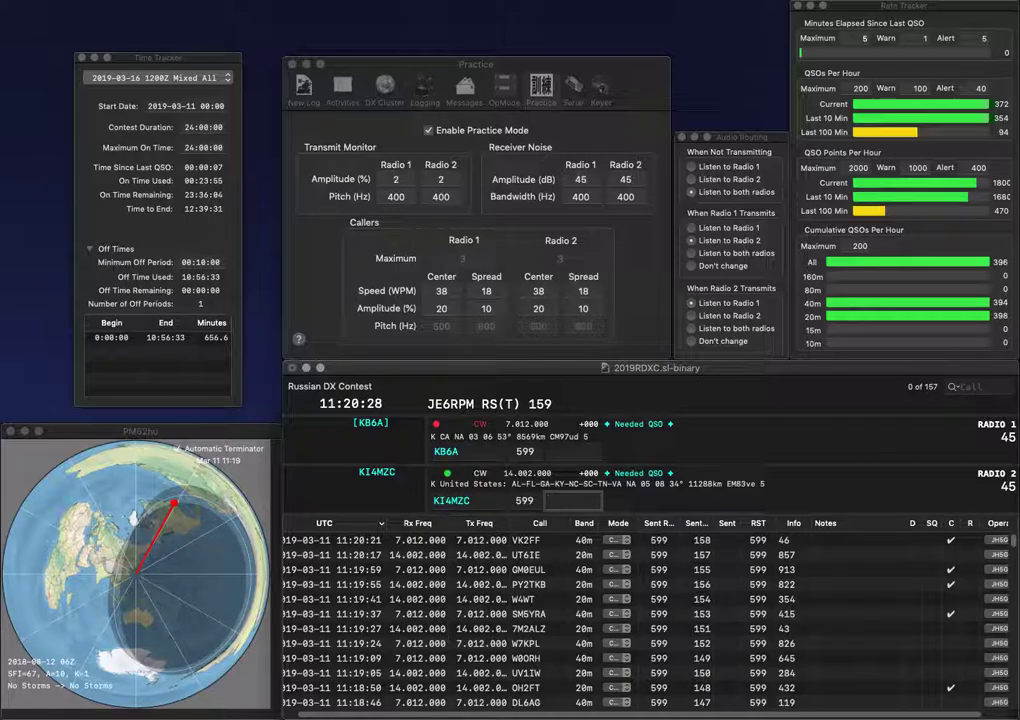
pyautogui.write('967')
pyautogui.press('Return')
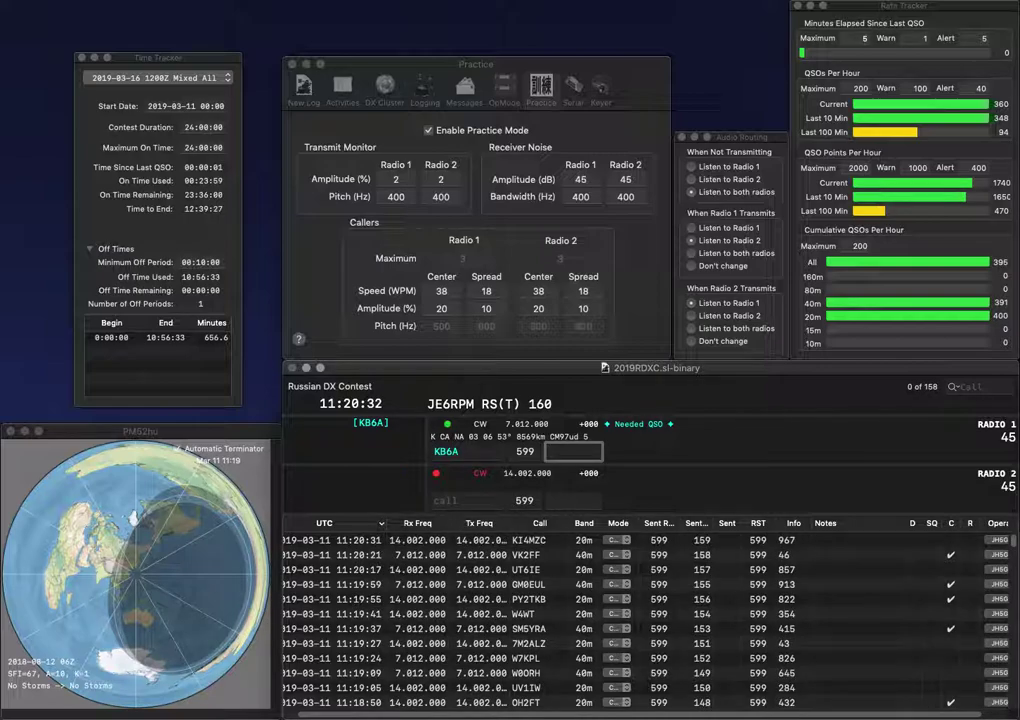
pyautogui.write('97')
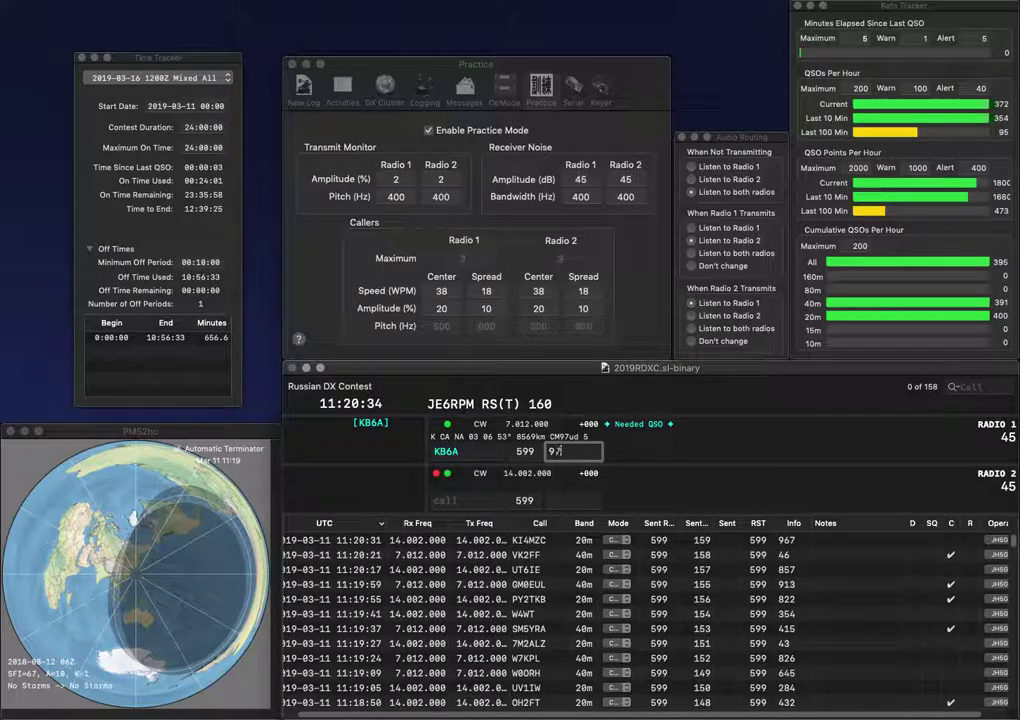
pyautogui.write('9')
pyautogui.press('Return')
pyautogui.write('KJ')
pyautogui.press('Return')
pyautogui.write('UX1UF')
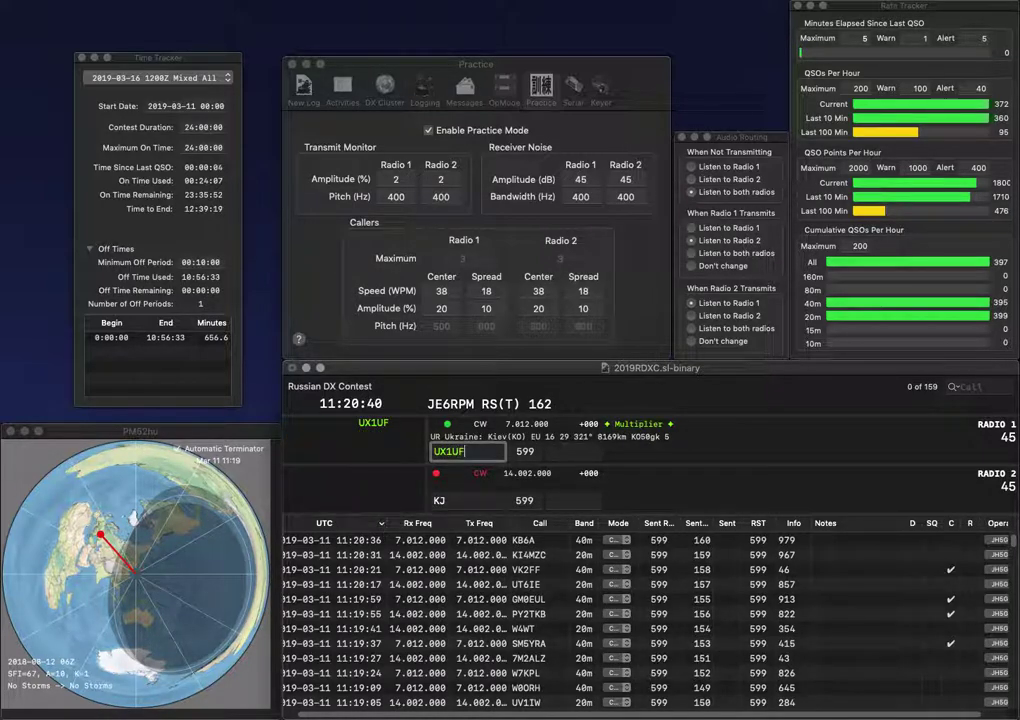
pyautogui.press('Return')
pyautogui.write('JG8N')
pyautogui.press('Return')
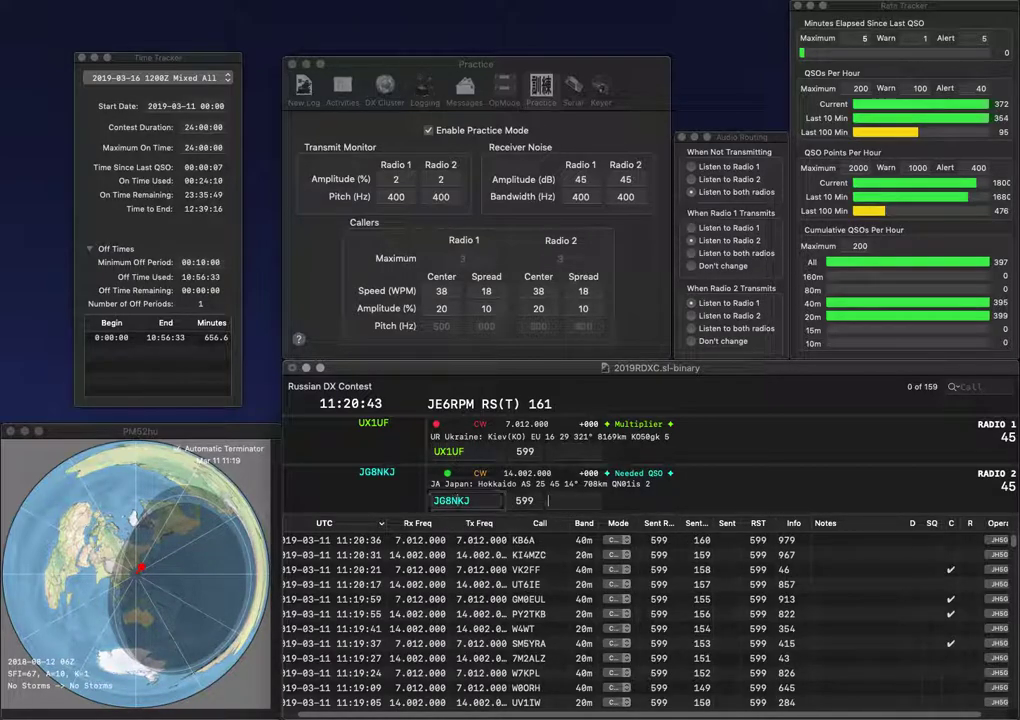
pyautogui.press('Tab')
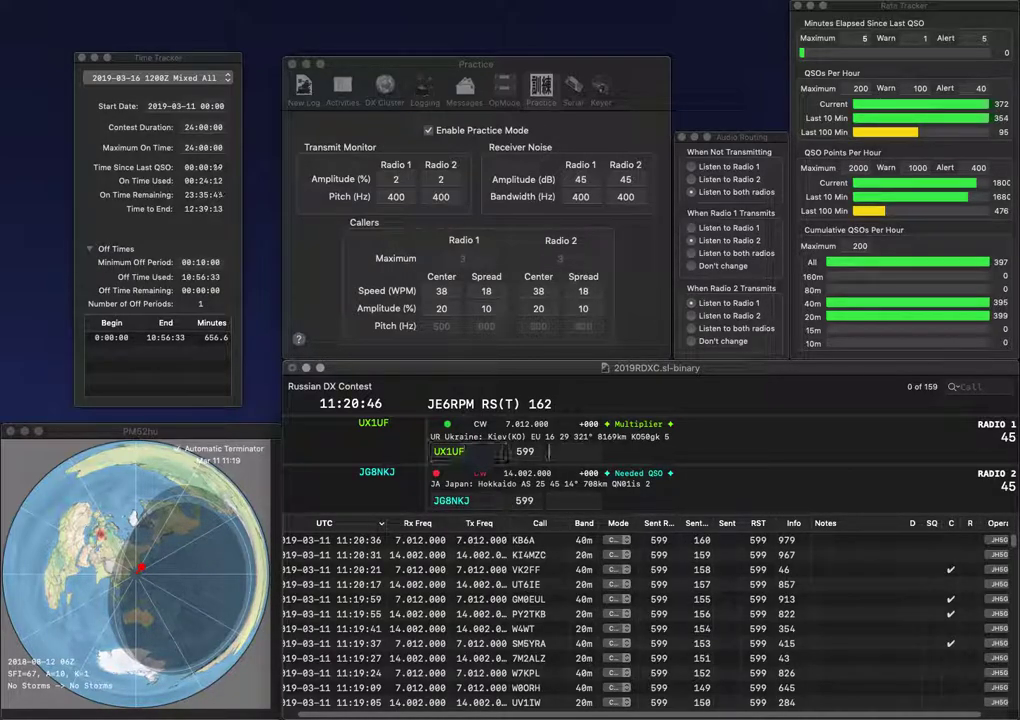
pyautogui.press('Return')
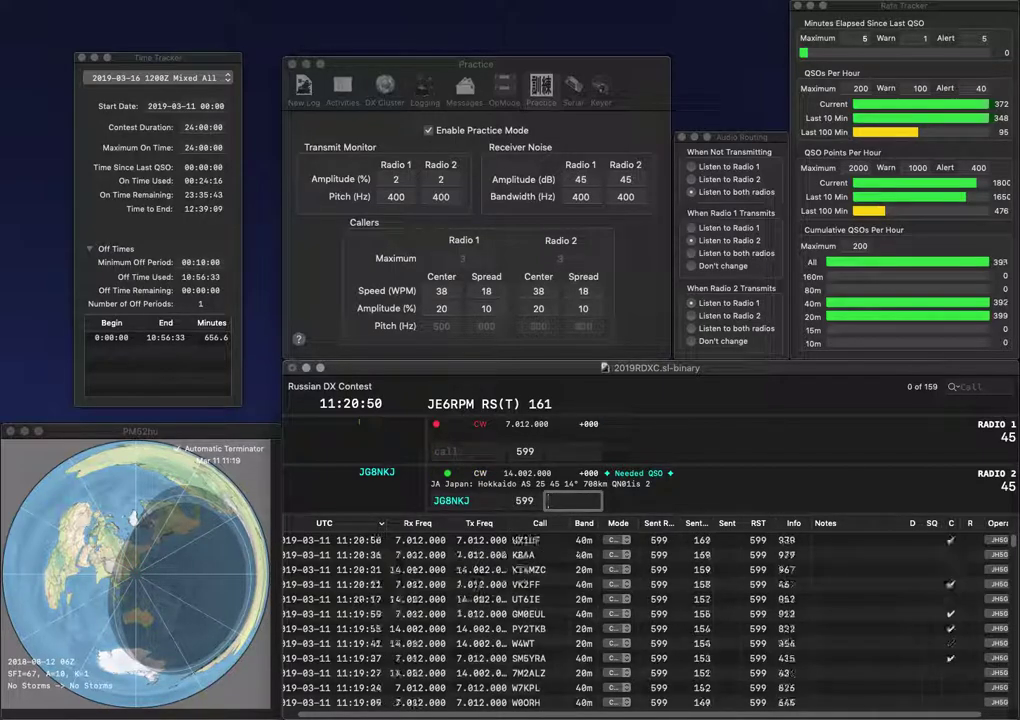
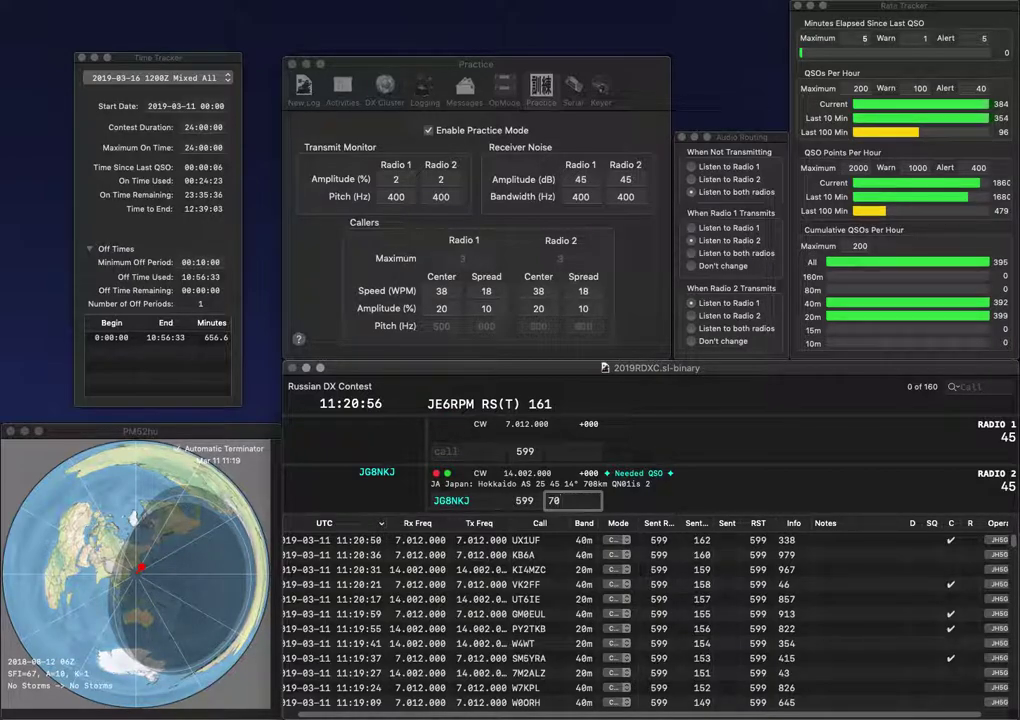
pyautogui.write('P')
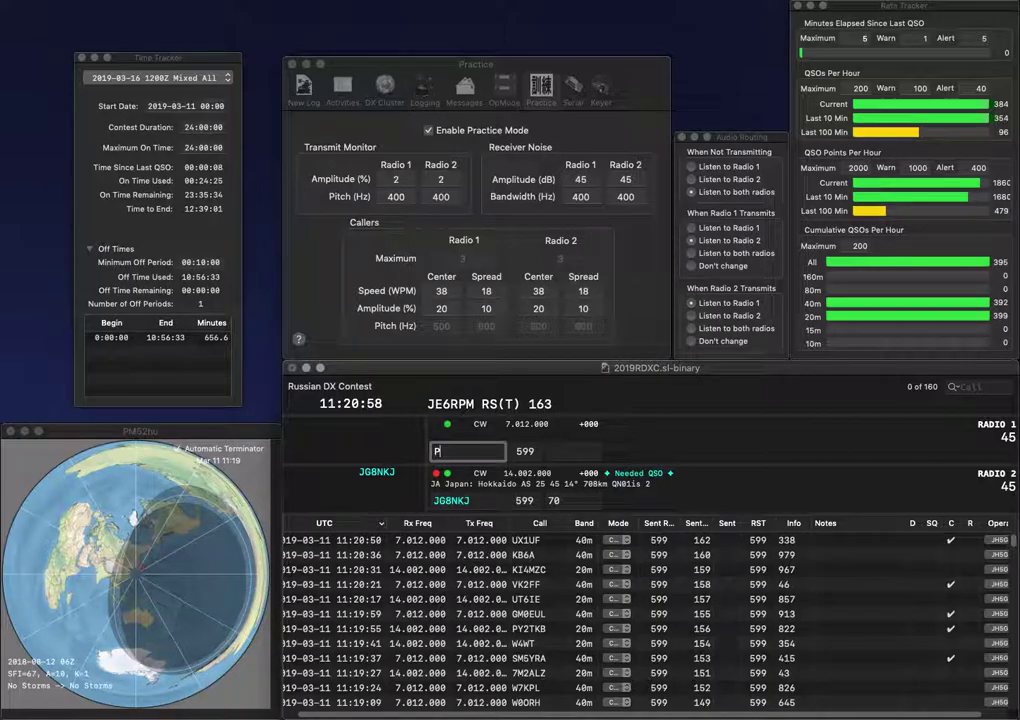
pyautogui.press('Tab')
pyautogui.write('8')
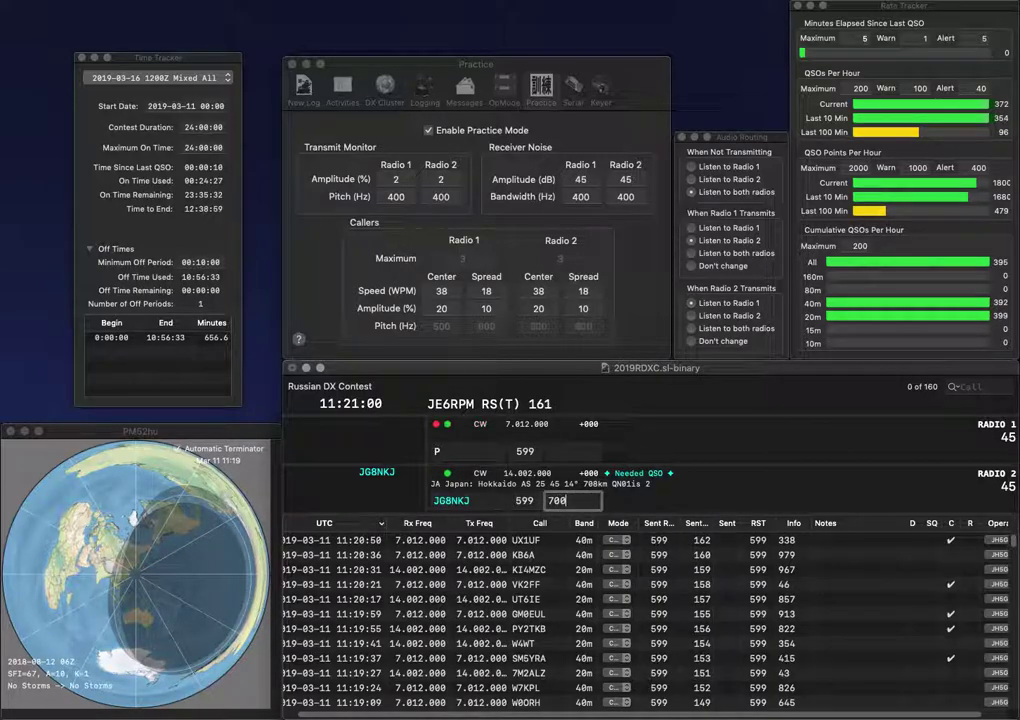
pyautogui.press('Return')
# Step: Enter KK2EA on Radio 2 and UX0RR on Radio 1, completing the latter from the partial call RR, and send the exchanges
pyautogui.press('BackSpace')
pyautogui.write('RR')
pyautogui.press('Return')
pyautogui.write('KK2EA')
pyautogui.press('Return')
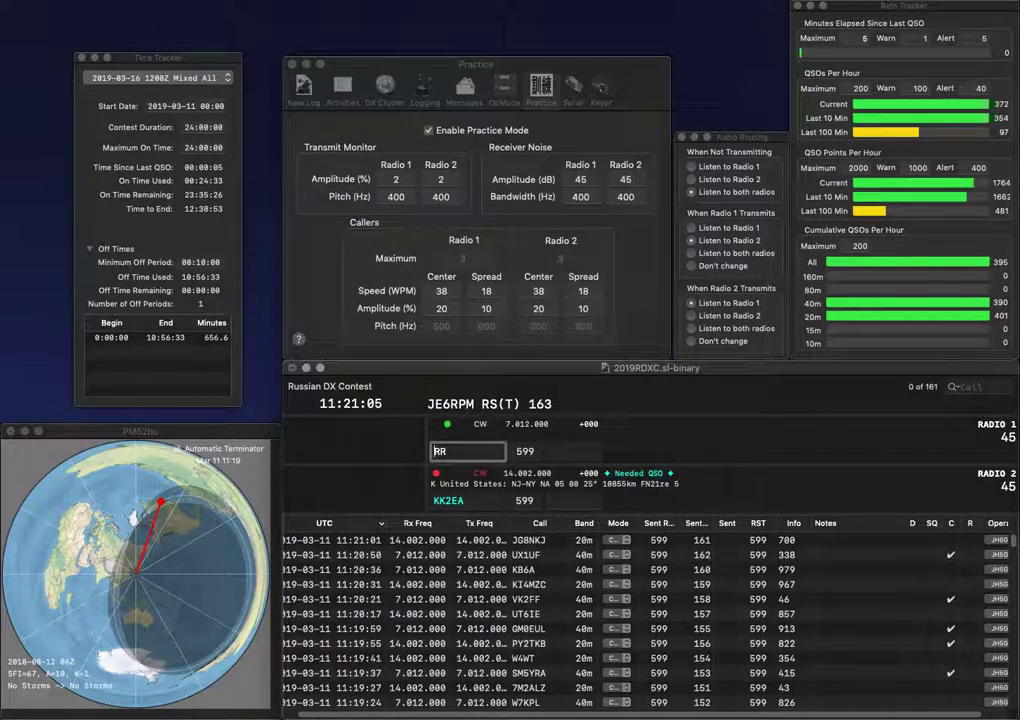
pyautogui.write('UX0')
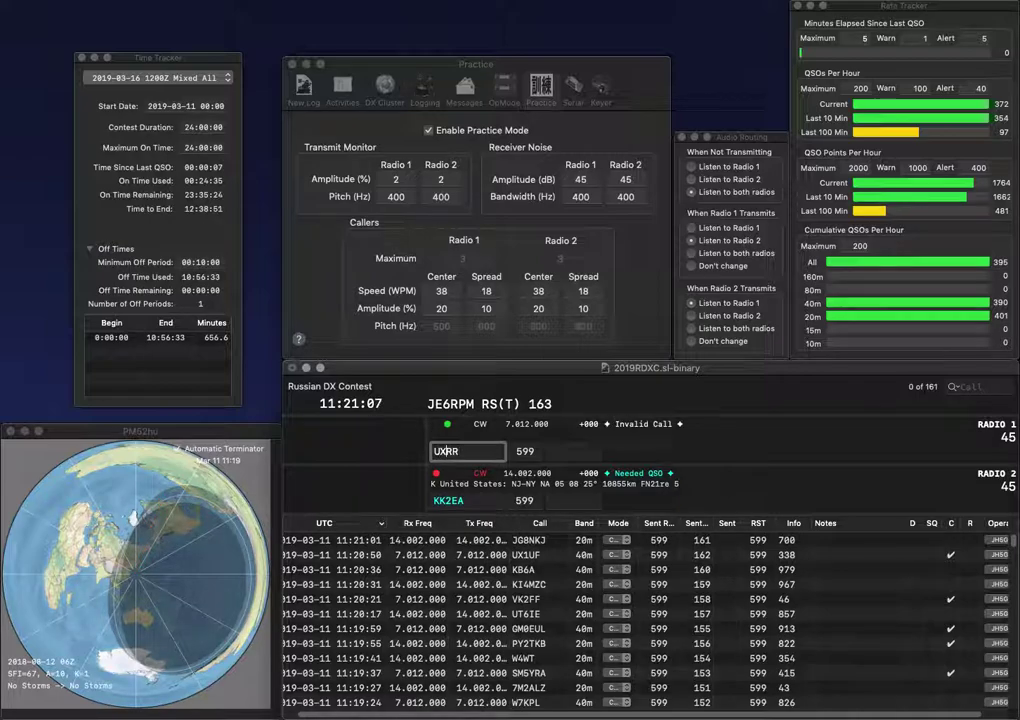
pyautogui.press('Return')
pyautogui.press('Delete')
pyautogui.write('O')
pyautogui.press('Return')
pyautogui.press('Tab')
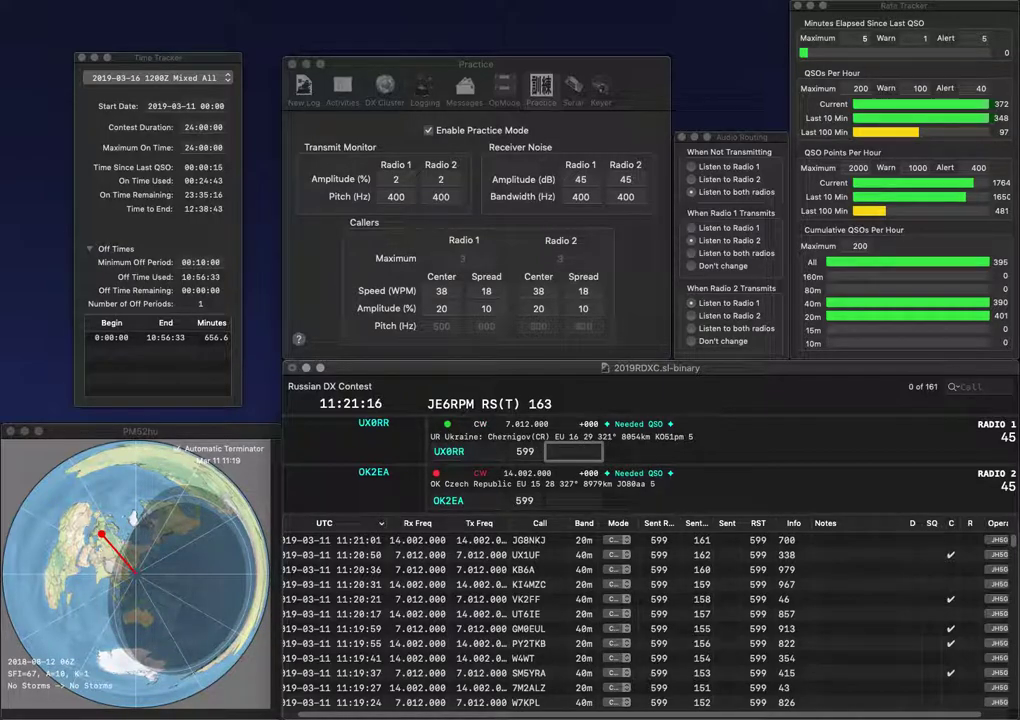
pyautogui.write('309')
pyautogui.press('Return')
pyautogui.press('Return')
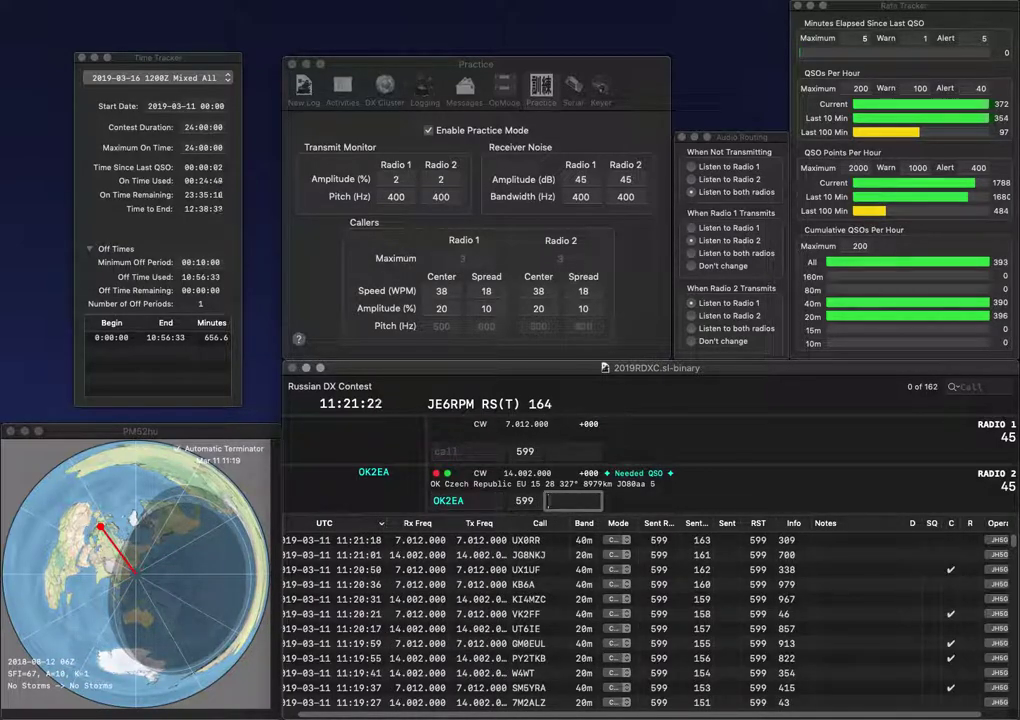
pyautogui.write('789')
pyautogui.press('Return')
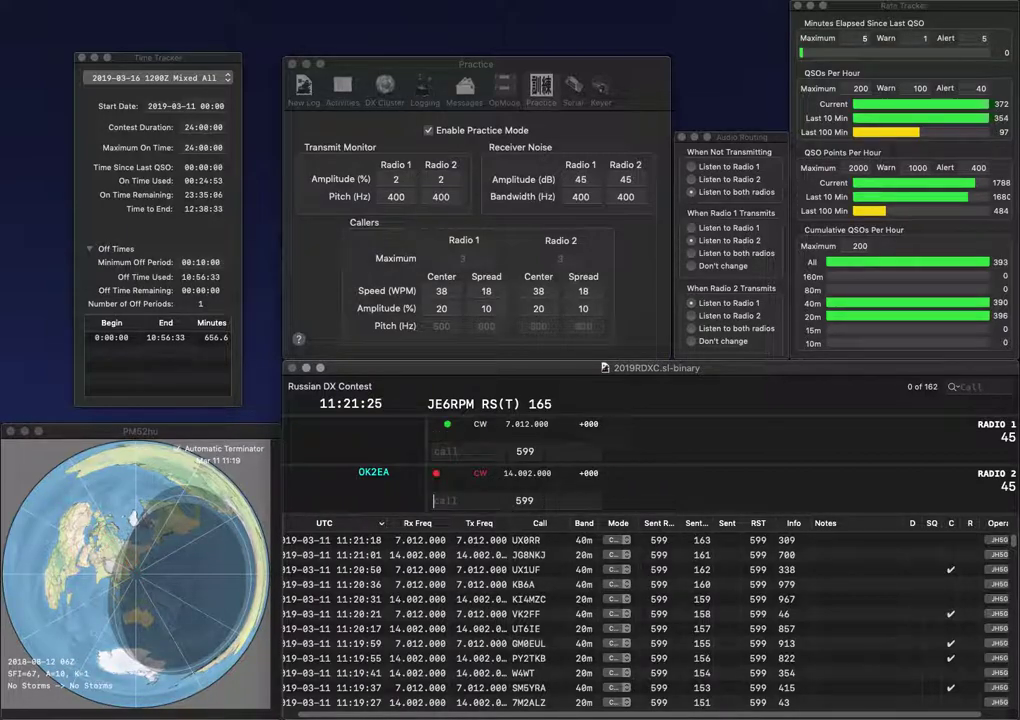
# Step: Send the partial call VE on Radio 1, and enter XE2BY on Radio 2 and send its exchange
pyautogui.write('VE')
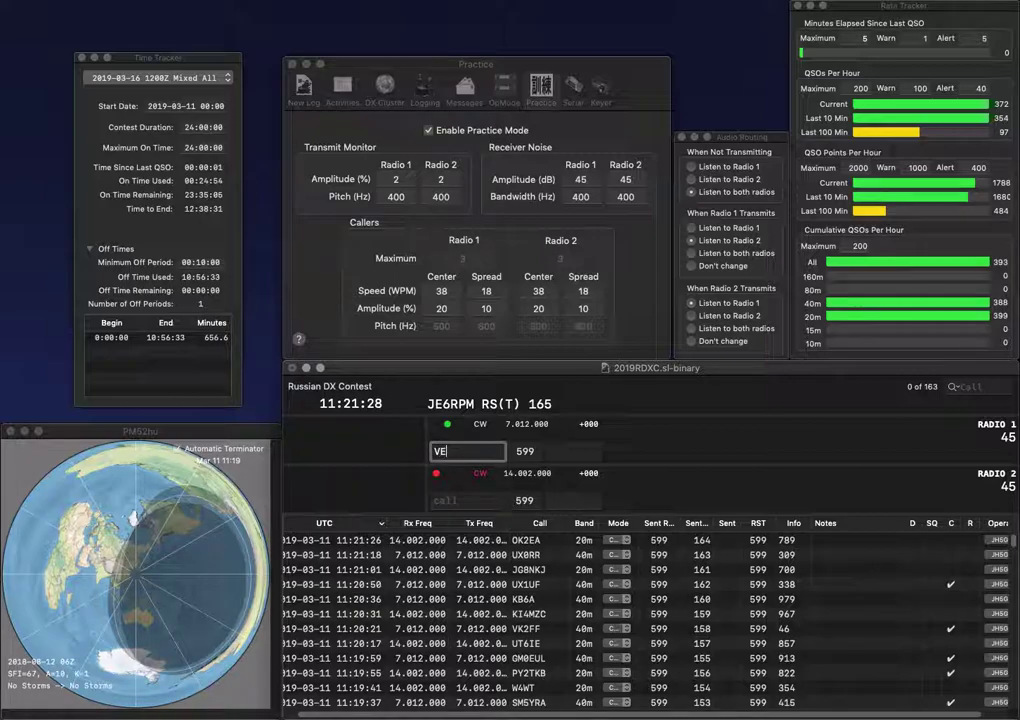
pyautogui.press('Return')
pyautogui.write('B')
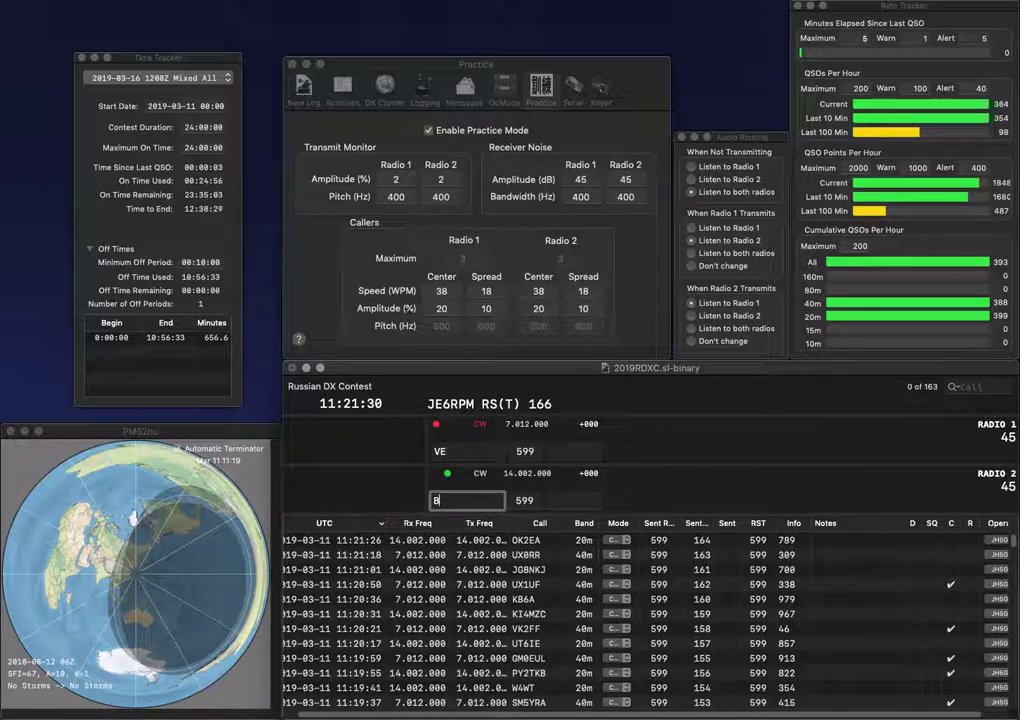
pyautogui.write('XE2')
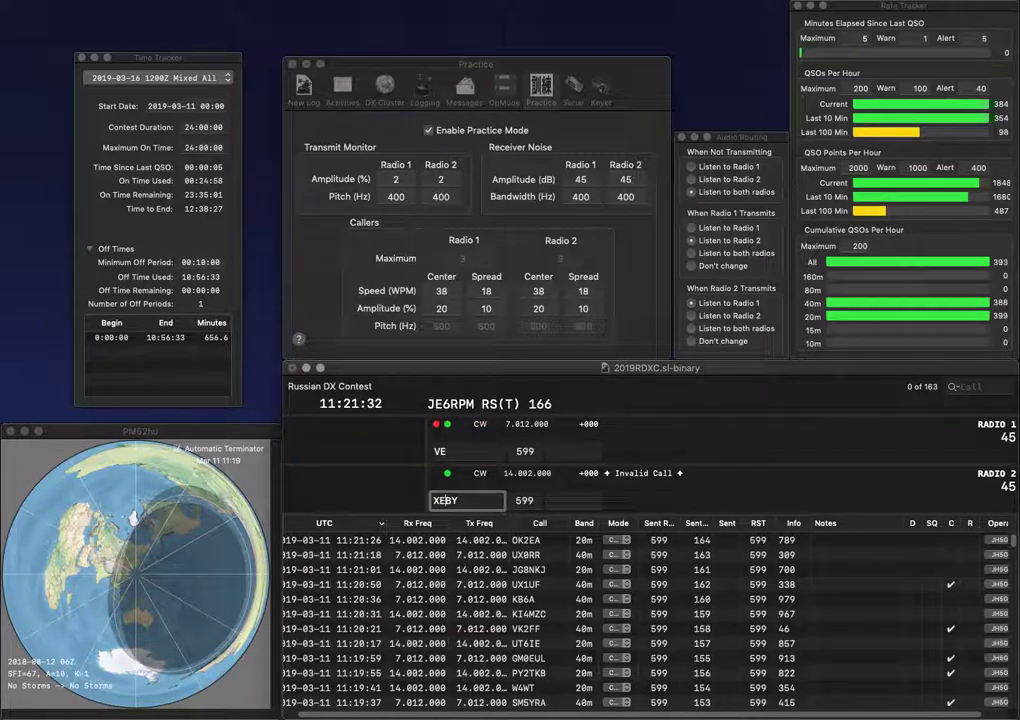
pyautogui.press('Return')
pyautogui.write('VSM')
pyautogui.press('Left')
pyautogui.press('Left')
pyautogui.press('Left')
pyautogui.write('3')
pyautogui.press('Return')
pyautogui.press('Return')
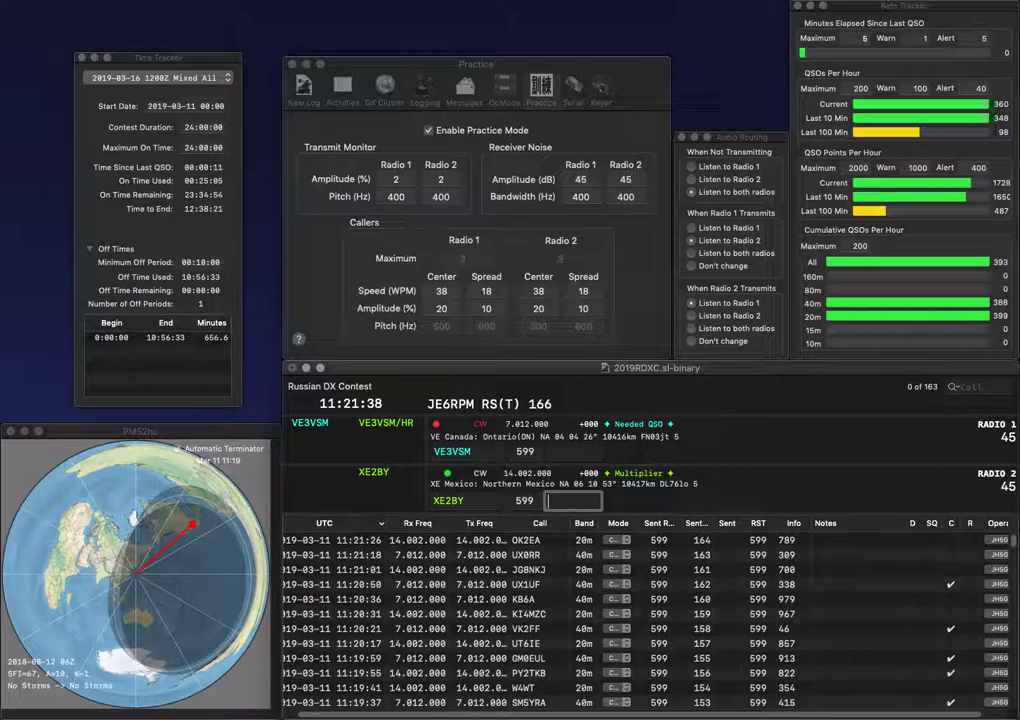
pyautogui.press('space')
pyautogui.press('Left')
pyautogui.press('Left')
pyautogui.press('BackSpace')
pyautogui.write('1')
pyautogui.press('Return')
pyautogui.press('Return')
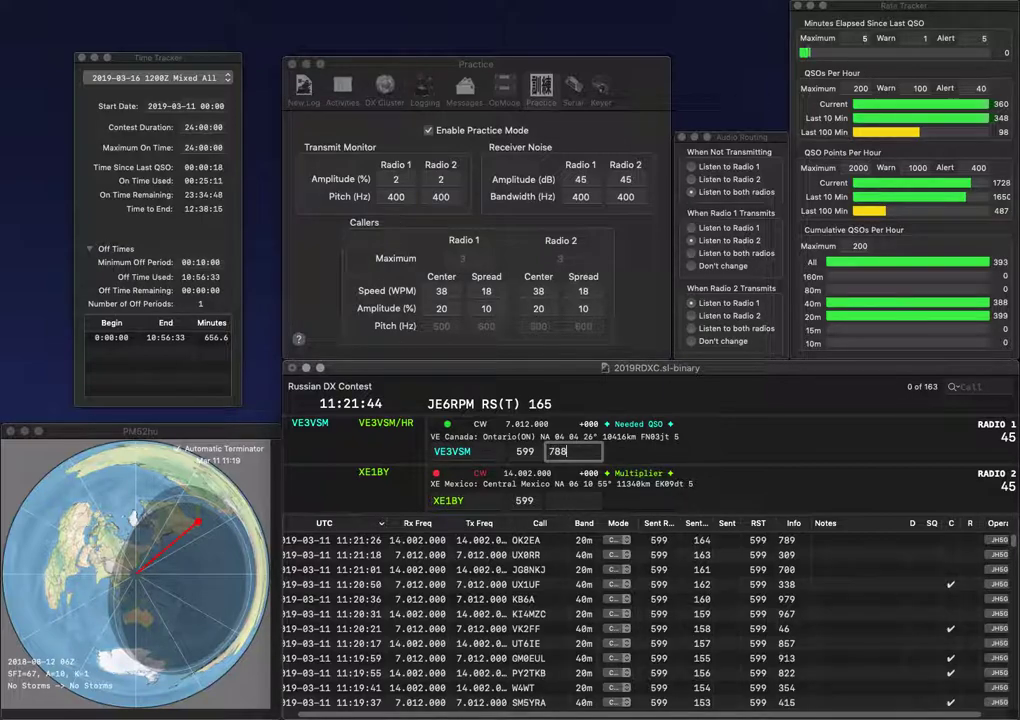
pyautogui.write('788')
pyautogui.press('Return')
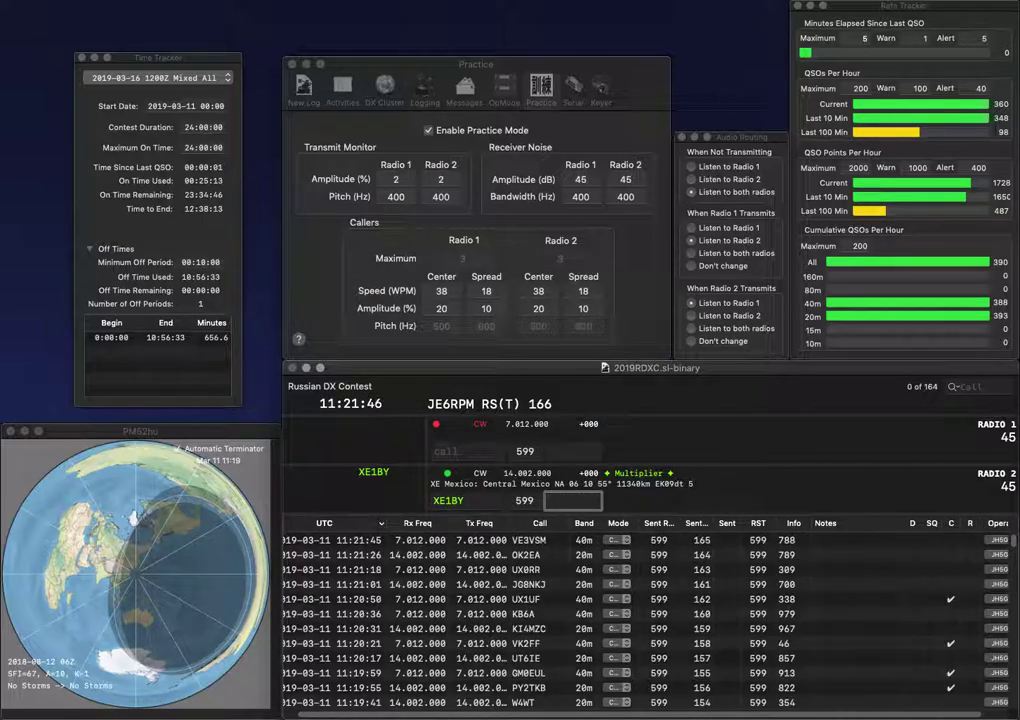
pyautogui.write('789')
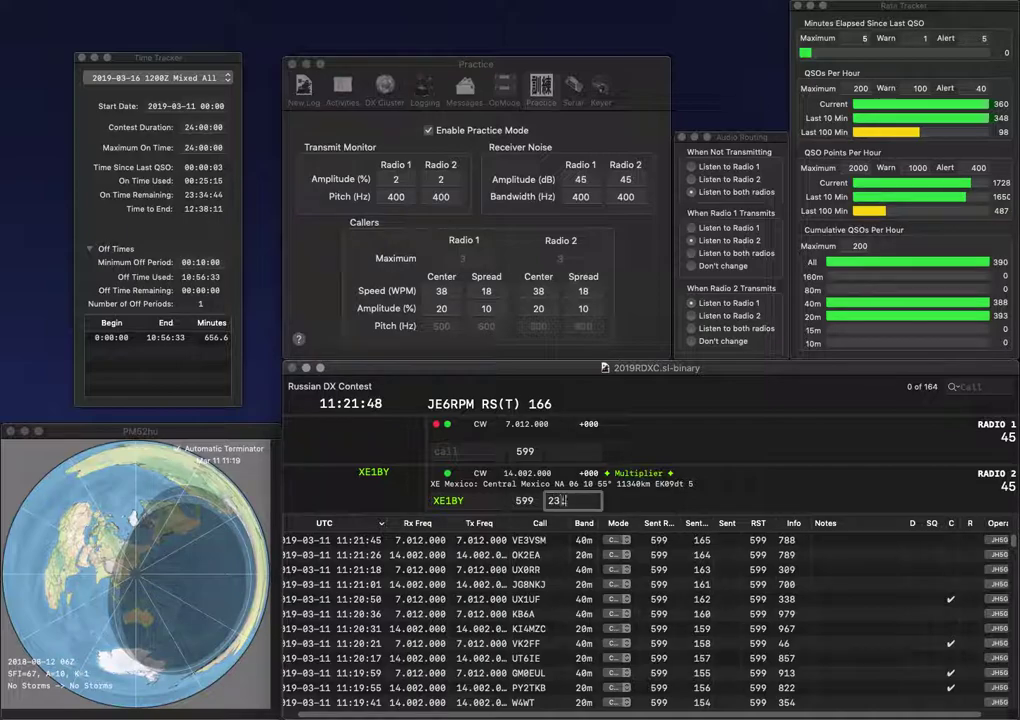
pyautogui.press('Return')
# Step: Send the partial call ORC on Radio 1, and enter F1ROA on Radio 2 and send its exchange
pyautogui.write('0R')
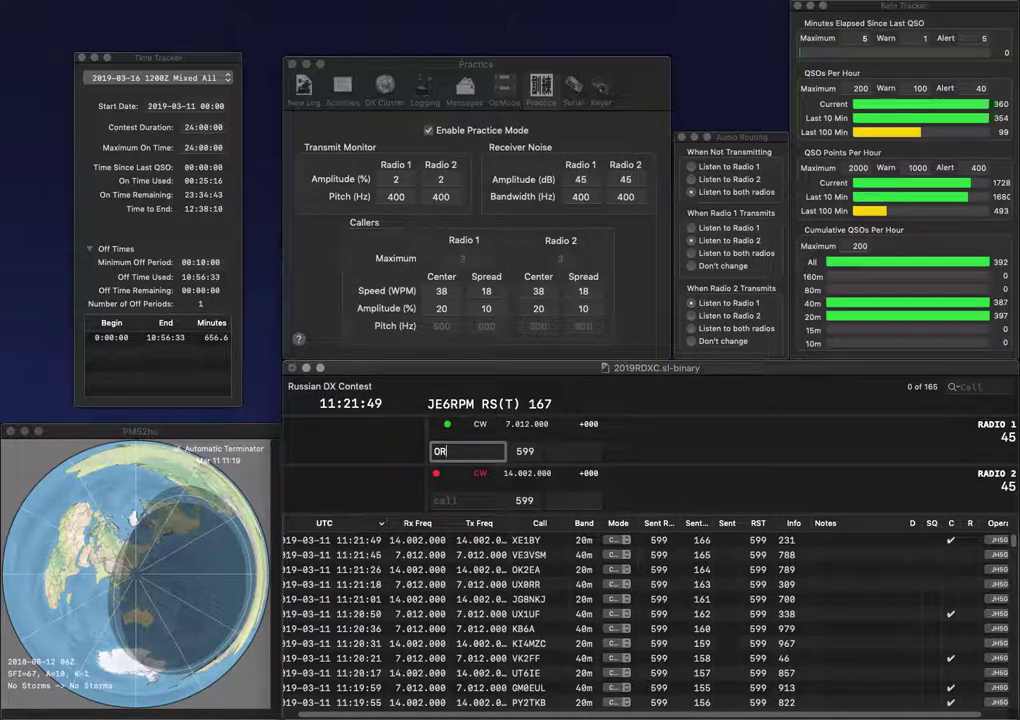
pyautogui.write('C')
pyautogui.press('Return')
pyautogui.write('F1ROA')
pyautogui.press('Return')
pyautogui.write('W2')
pyautogui.press('BackSpace')
pyautogui.write('2')
pyautogui.press('Return')
pyautogui.press('Return')
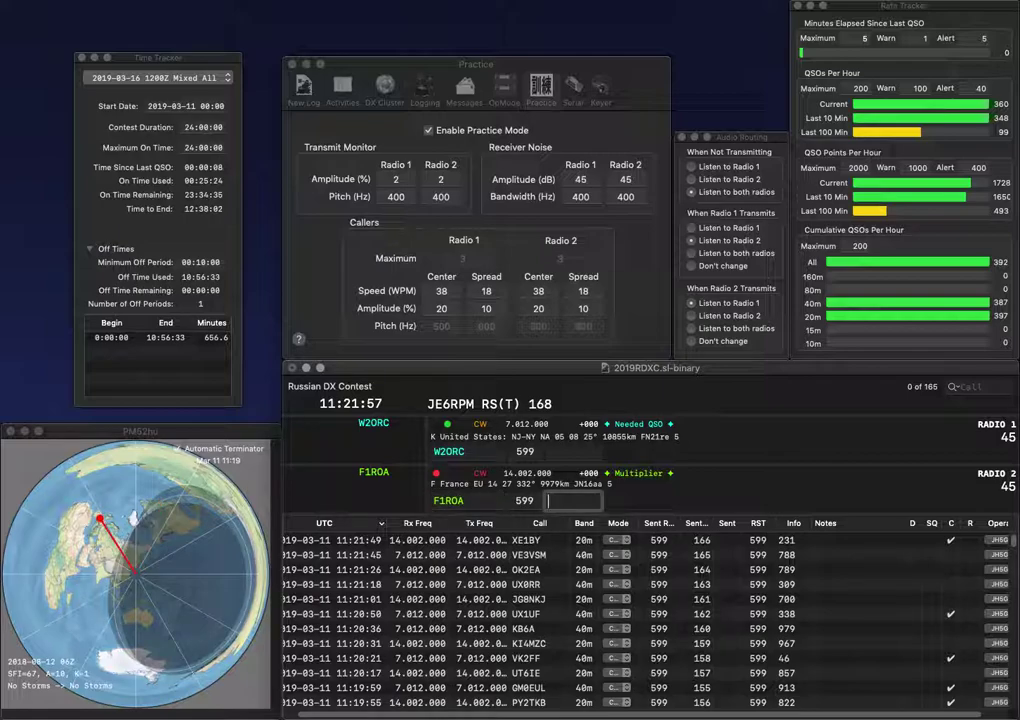
# Step: Log F1ROA on Radio 2 with received number 515 and W2ORC on Radio 1 with 461
pyautogui.write('4')
pyautogui.write('15')
pyautogui.press('Return')
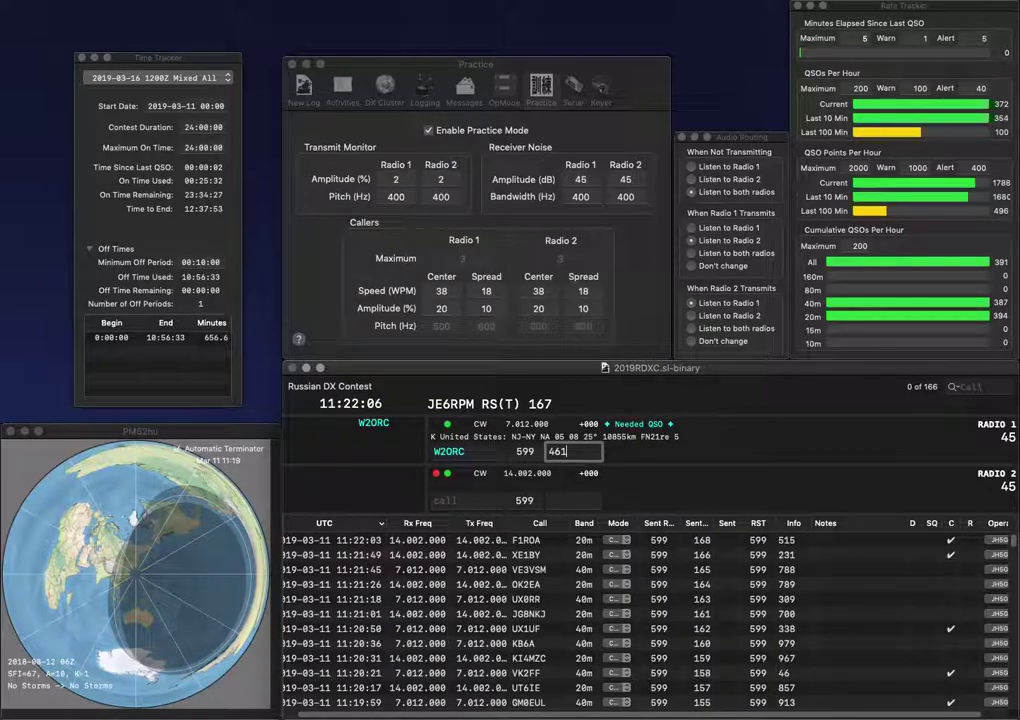
pyautogui.press('Return')
# Step: Enter the call KC1FOR on Radio 2, removing the stray leading letter, and send the exchange
pyautogui.write('OKC1FOR')
pyautogui.press('Home')
pyautogui.press('Delete')
pyautogui.press('Return')
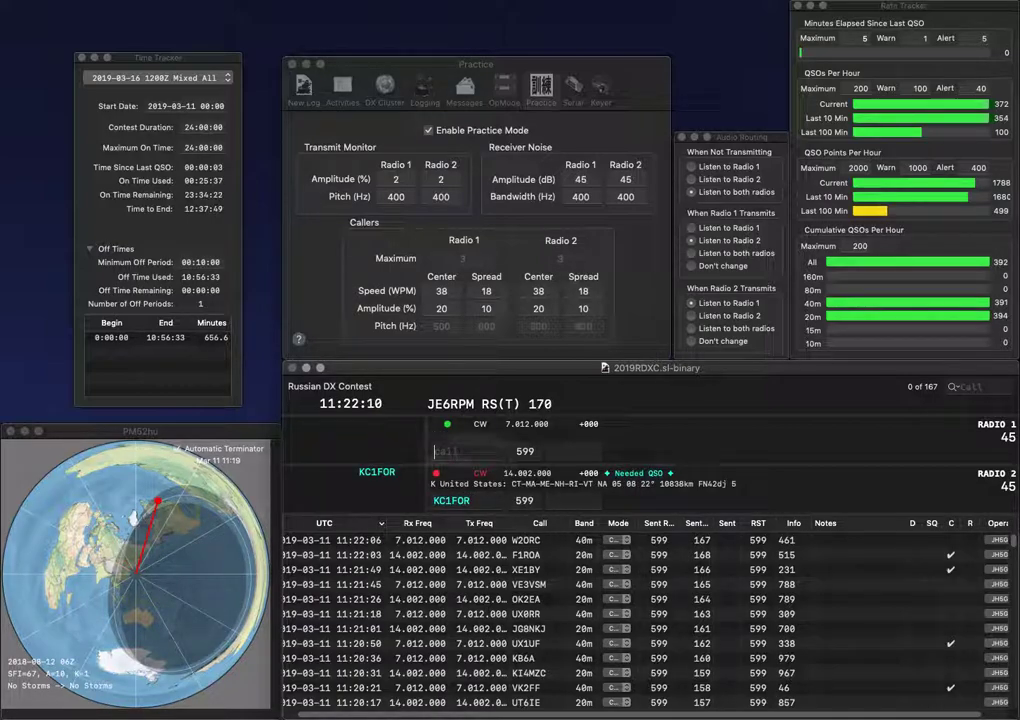
pyautogui.write('CTC')
pyautogui.write('KE8')
pyautogui.press('Return')
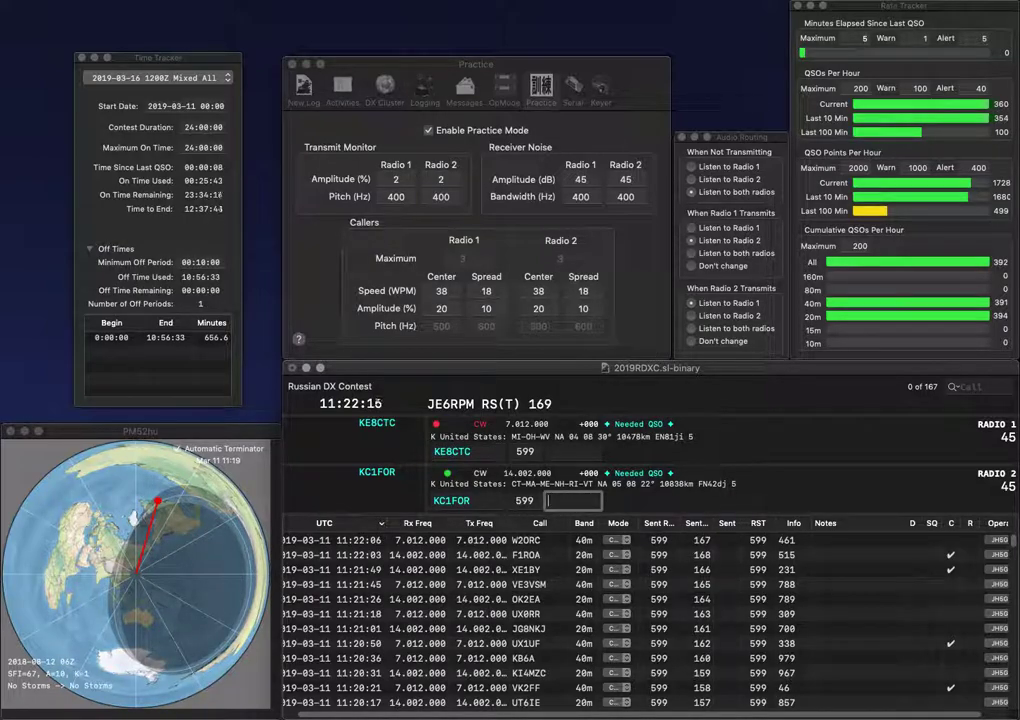
pyautogui.press('Return')
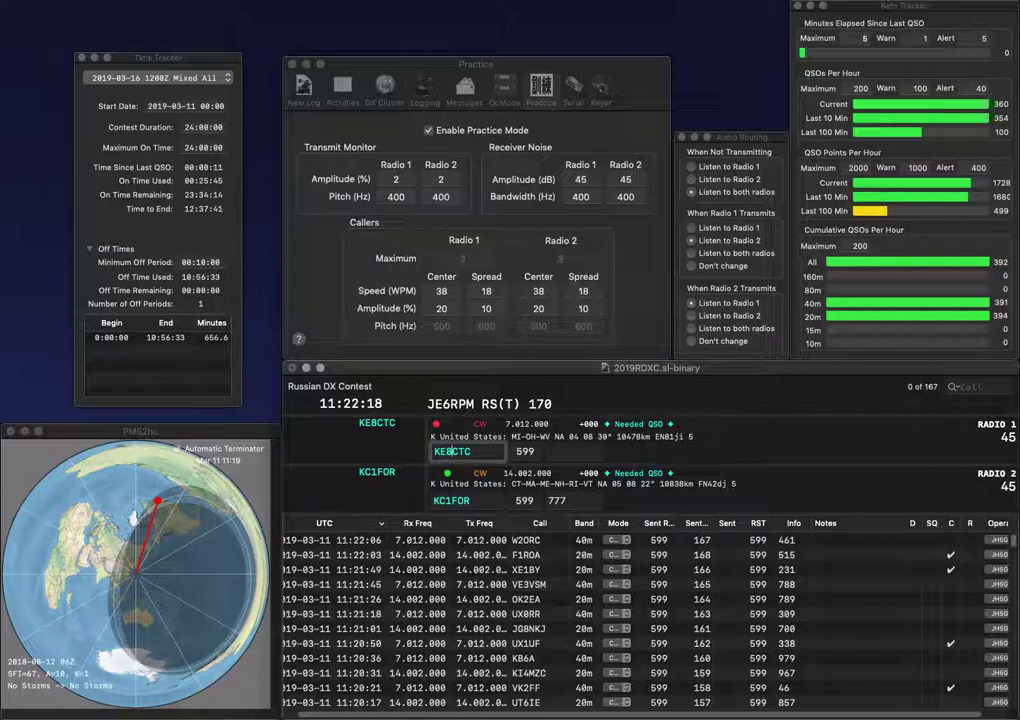
pyautogui.press('space')
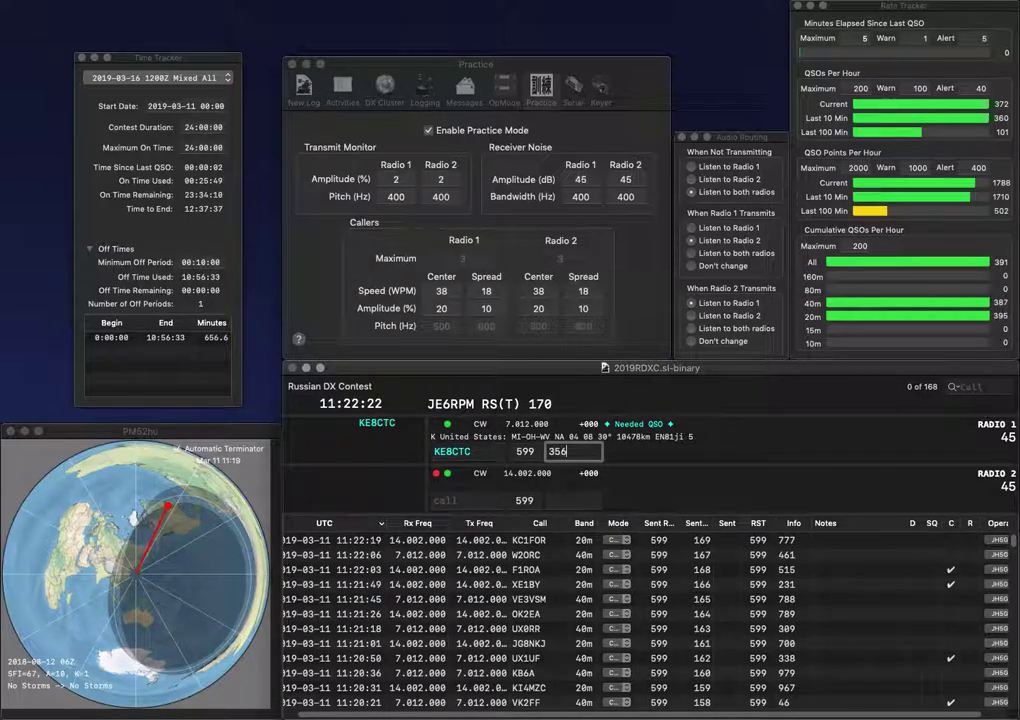
pyautogui.press('Return')
pyautogui.write('OTH')
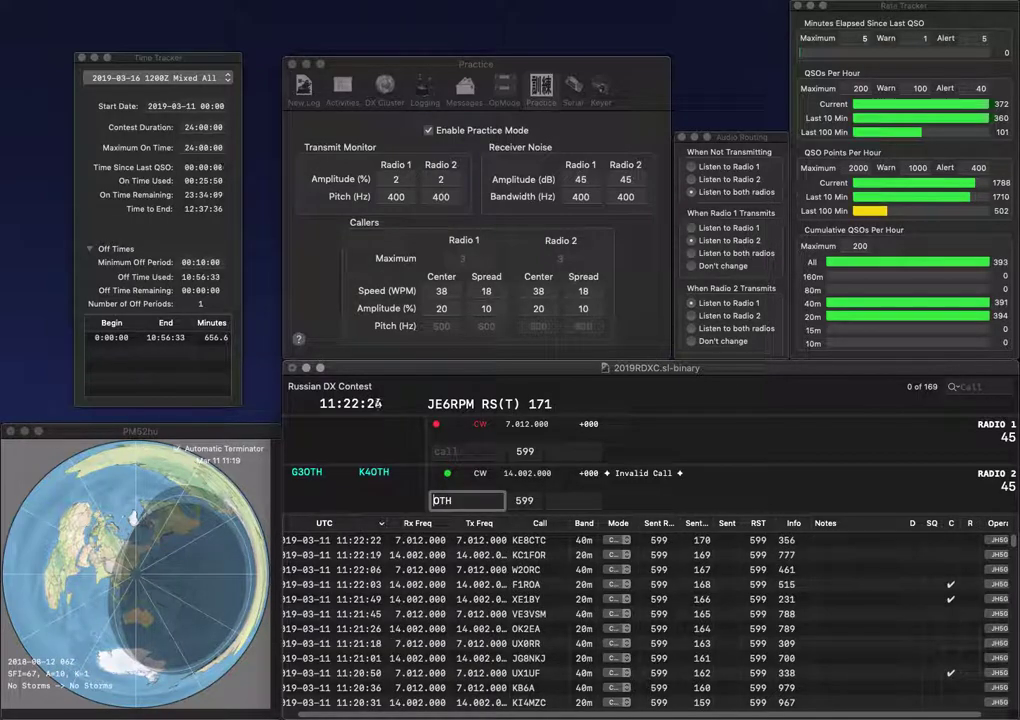
pyautogui.press('Home')
pyautogui.write('K4')
pyautogui.press('Return')
pyautogui.write('W')
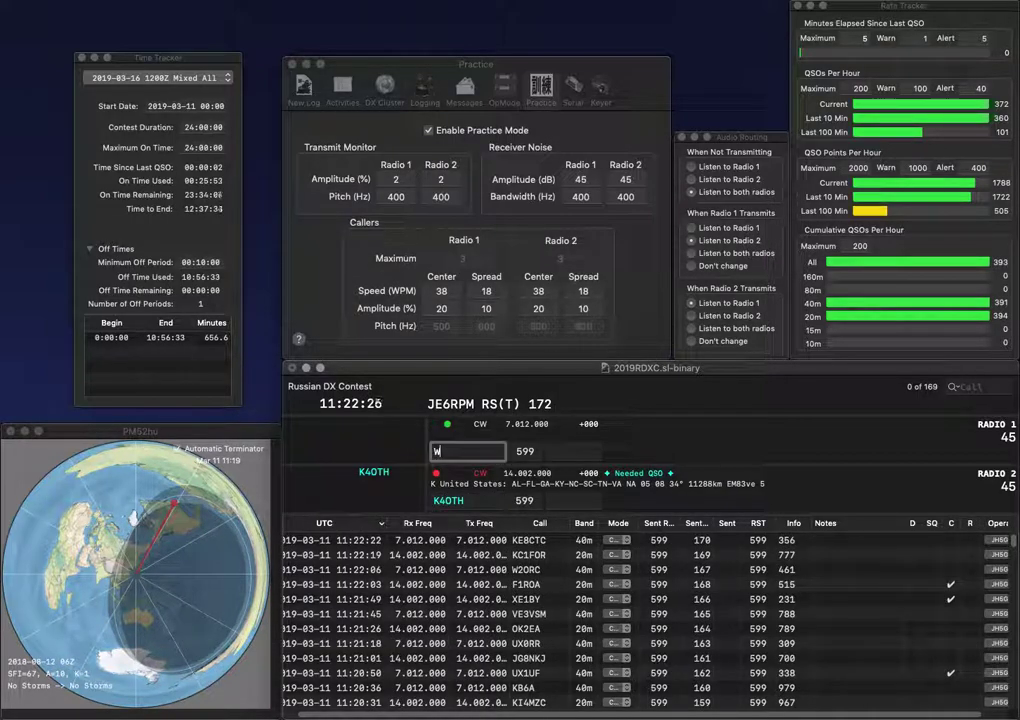
pyautogui.write('0BFY')
pyautogui.press('Home')
pyautogui.write('M')
pyautogui.press('Return')
pyautogui.press('Return')
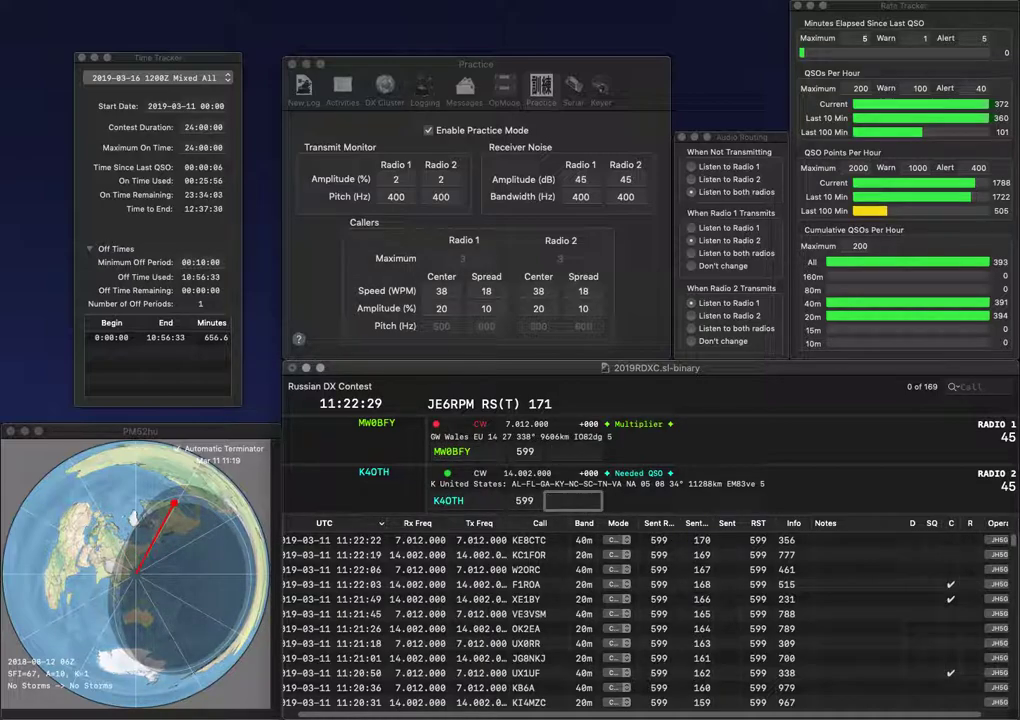
pyautogui.write('635')
pyautogui.press('Return')
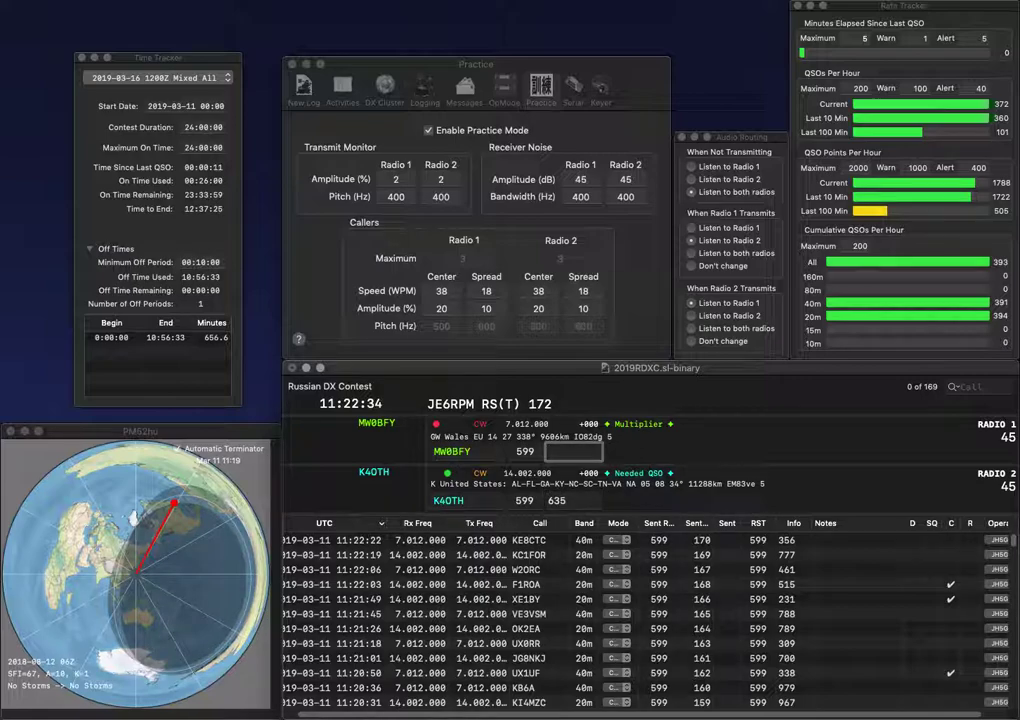
pyautogui.write('128')
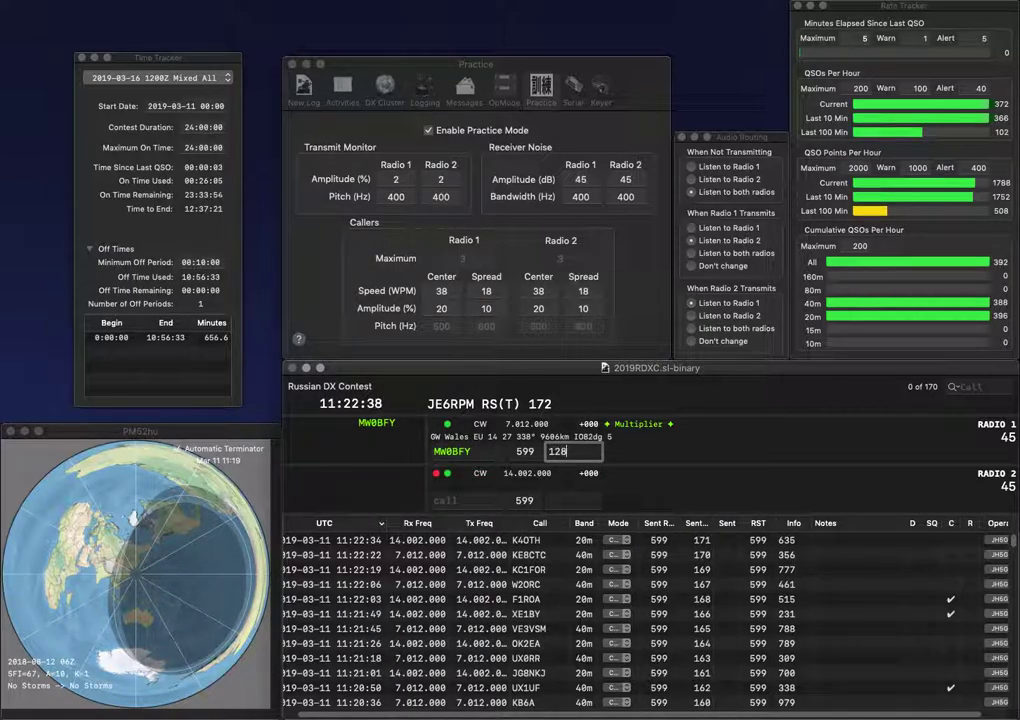
pyautogui.press('Return')
# Step: Enter OH8TU on Radio 1 and send the exchange, and complete the partial call 4J on Radio 2 as NO4J
pyautogui.write('4J')
pyautogui.press('Return')
pyautogui.write('OH')
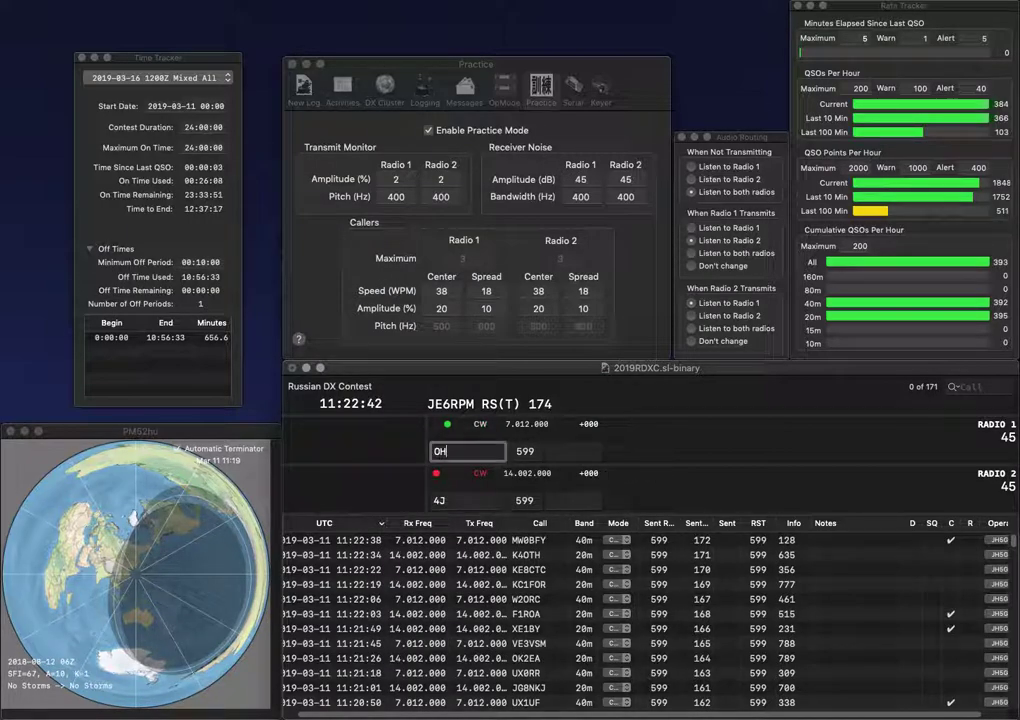
pyautogui.write('8TU')
pyautogui.press('Return')
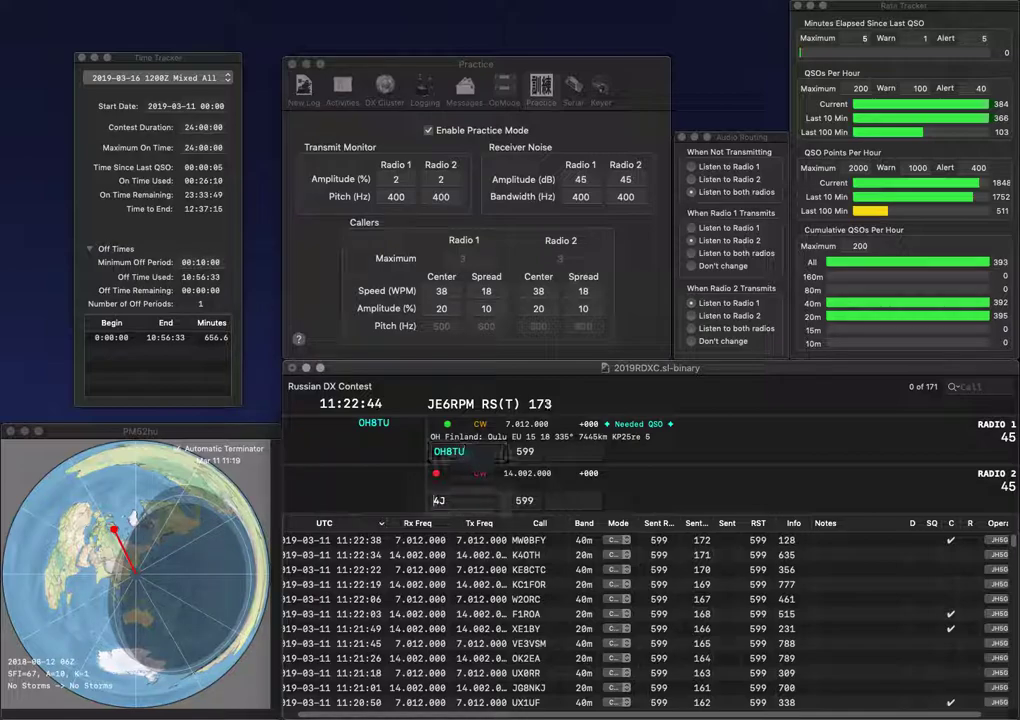
pyautogui.write('NO')
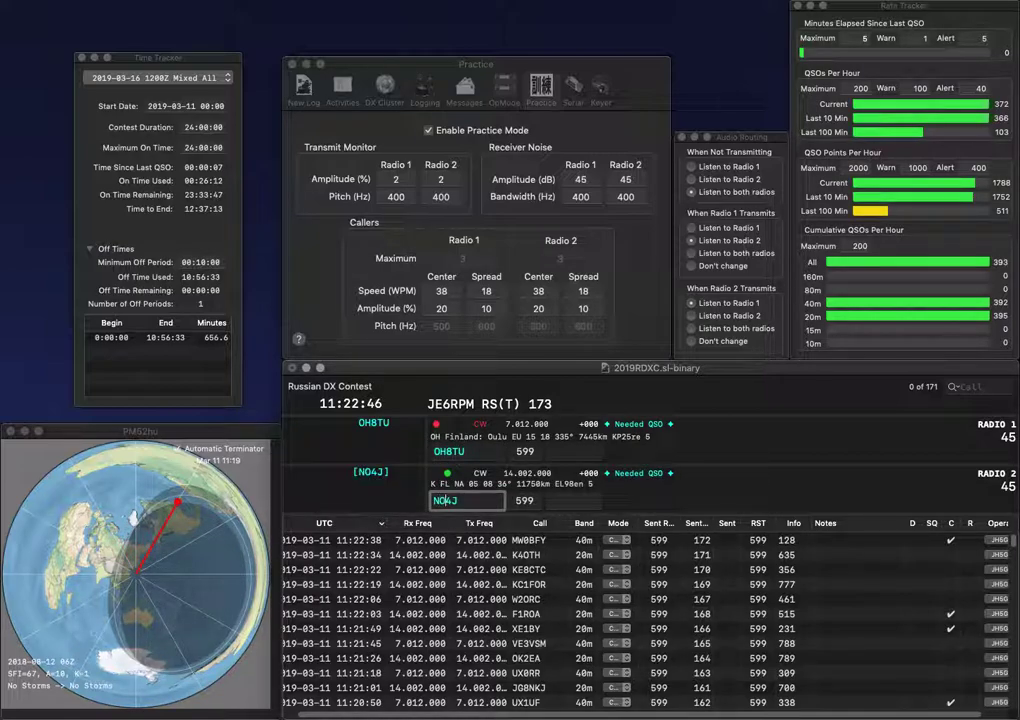
pyautogui.press('space')
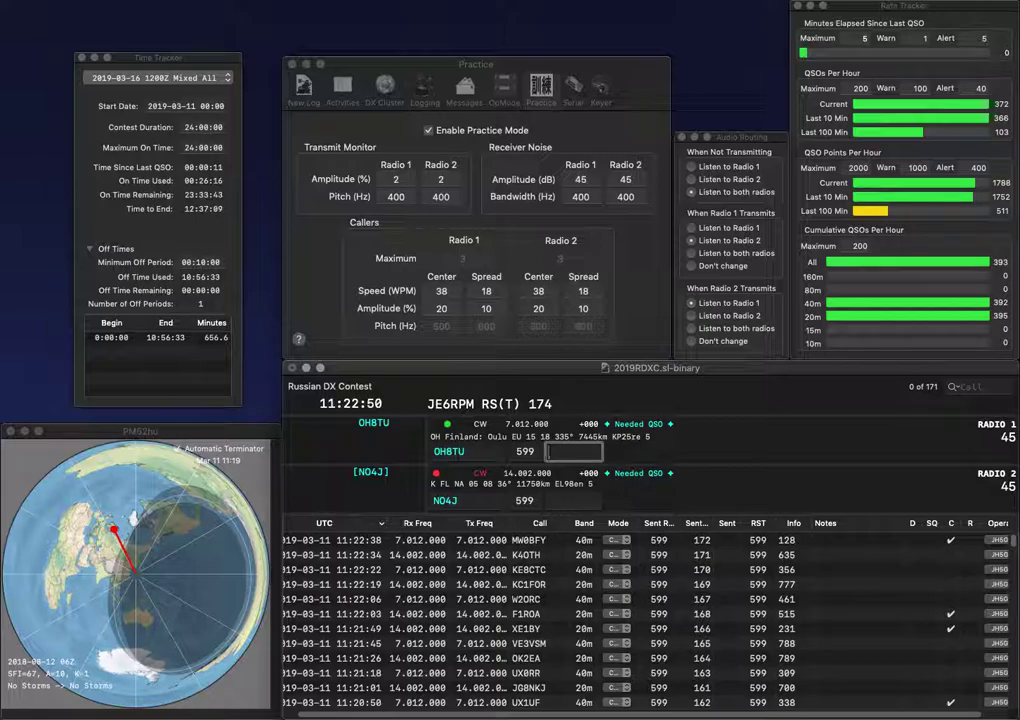
# Step: Log OH8TU on Radio 1 with received number 952 and NO4J on Radio 2 with 453
pyautogui.write('952')
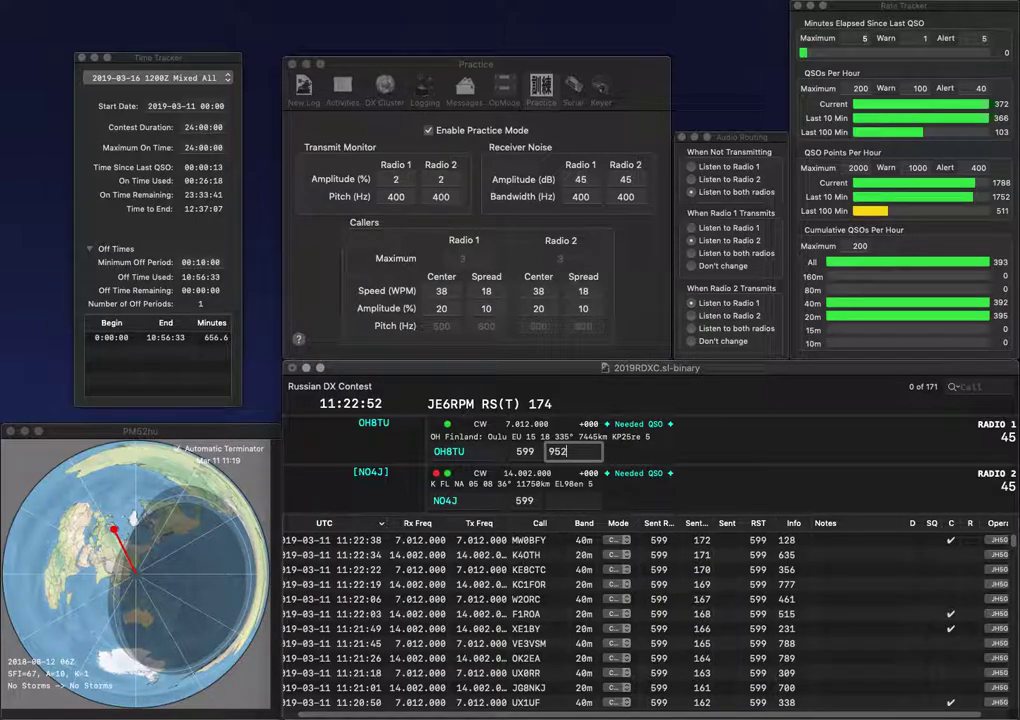
pyautogui.press('Return')
pyautogui.write('453')
pyautogui.press('Return')
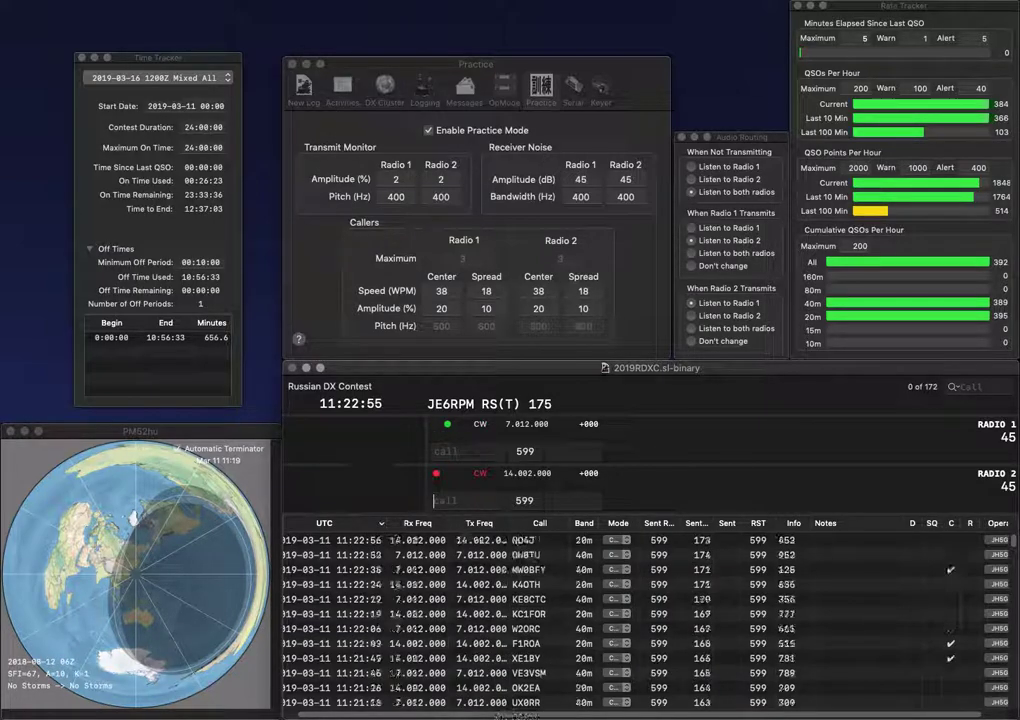
pyautogui.write('IZ8QNS')
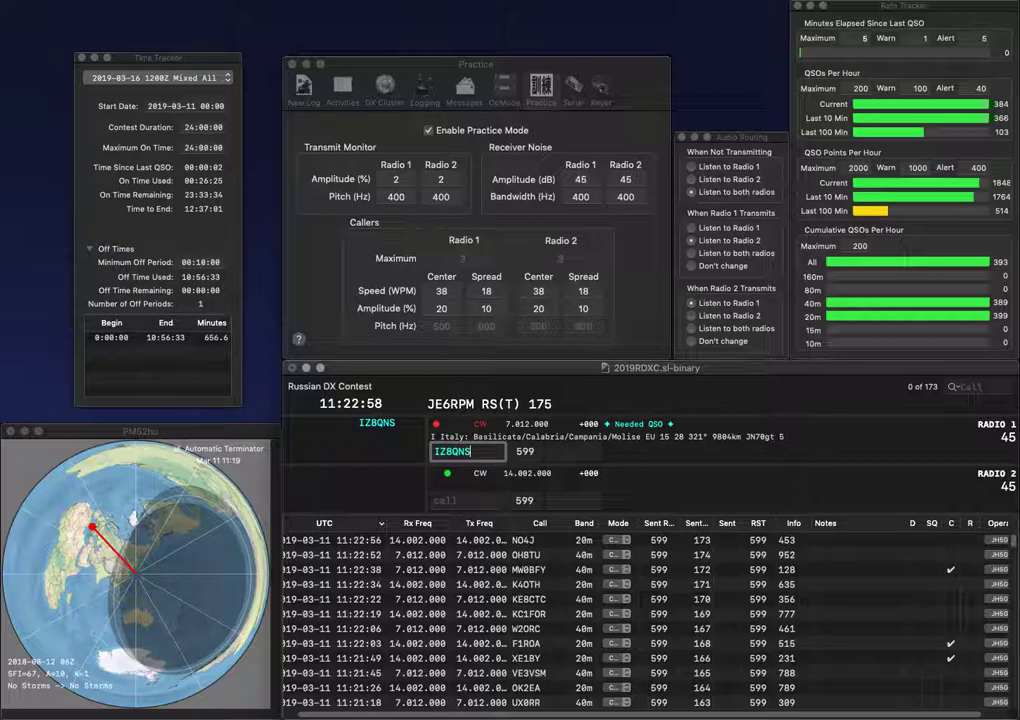
pyautogui.press('Return')
pyautogui.write('EC6AAE')
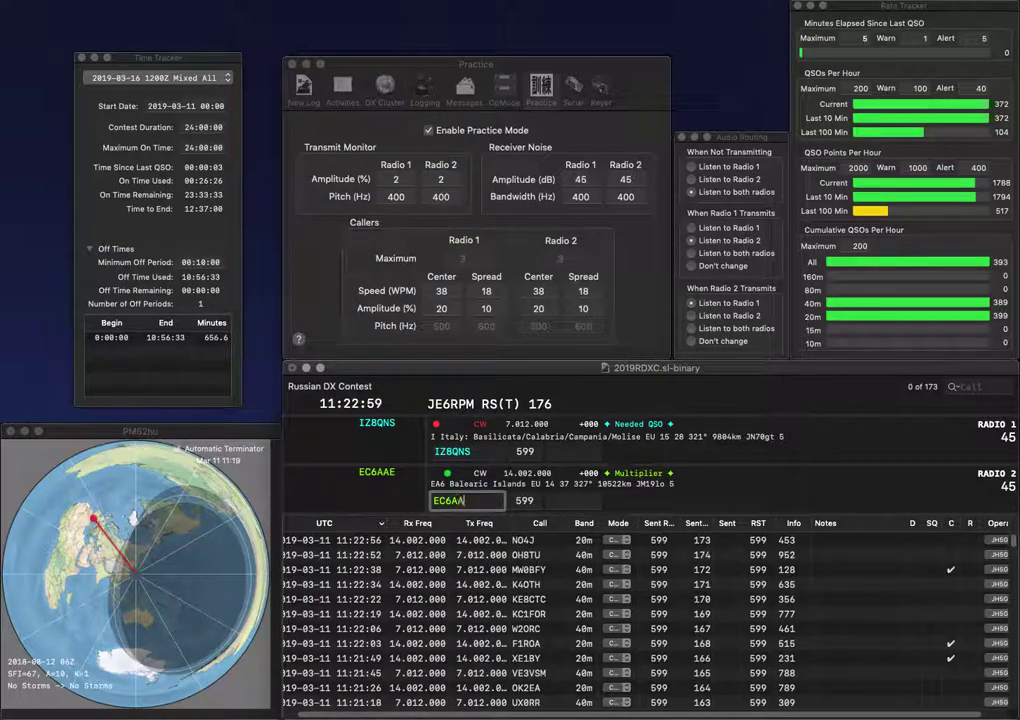
pyautogui.press('Return')
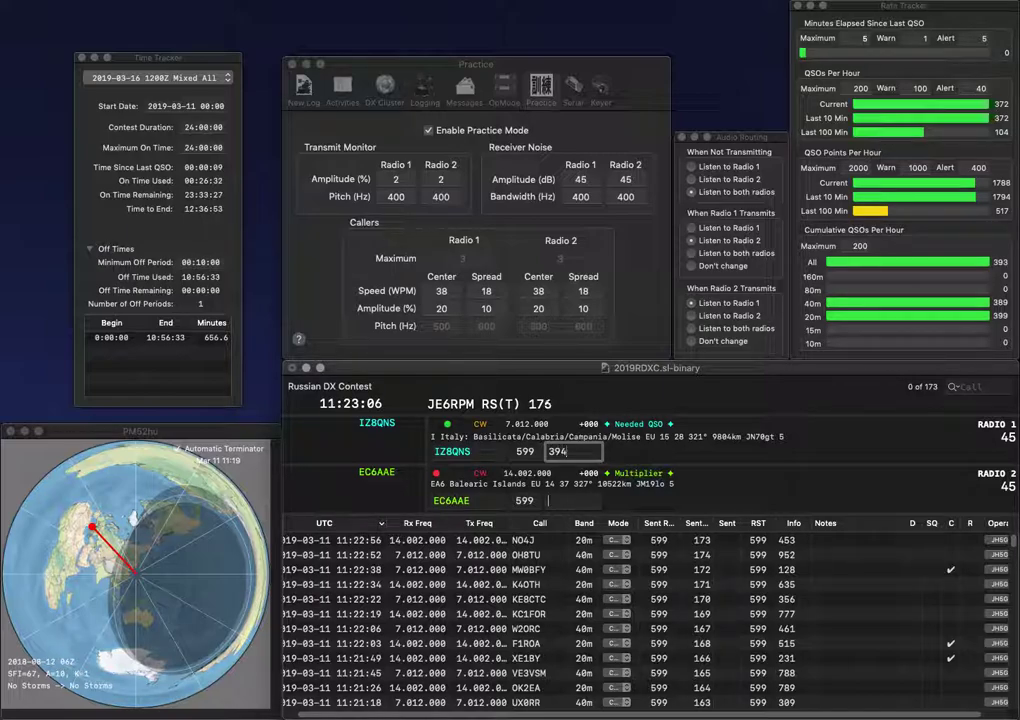
# Step: Log IZ8QNS on Radio 1 with received number 394 and EC6AAE on Radio 2 with 734
pyautogui.press('Return')
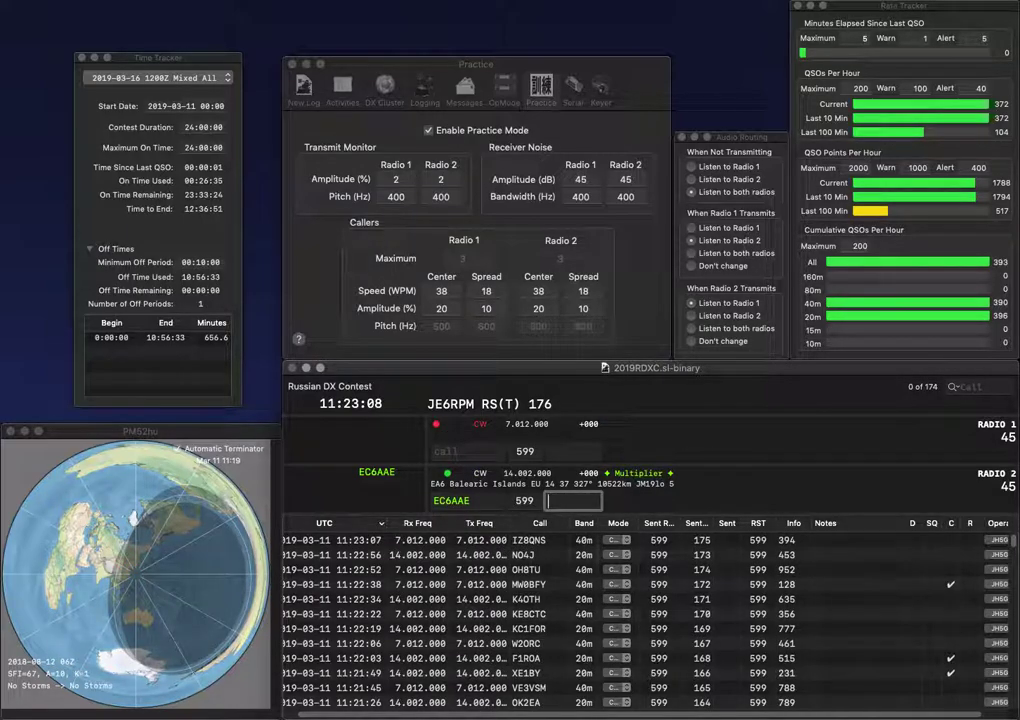
pyautogui.write('734')
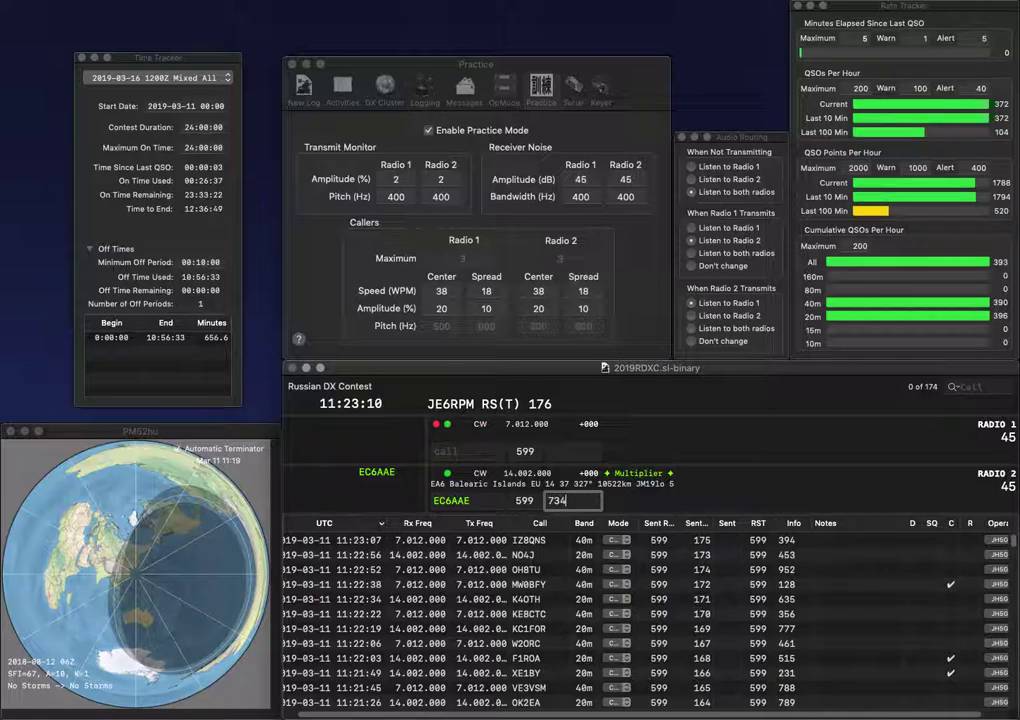
pyautogui.press('Return')
# Step: Enter E77A on Radio 2, complete the partial call 9H on Radio 1 as WQ9H, and send both exchanges
pyautogui.write('9H')
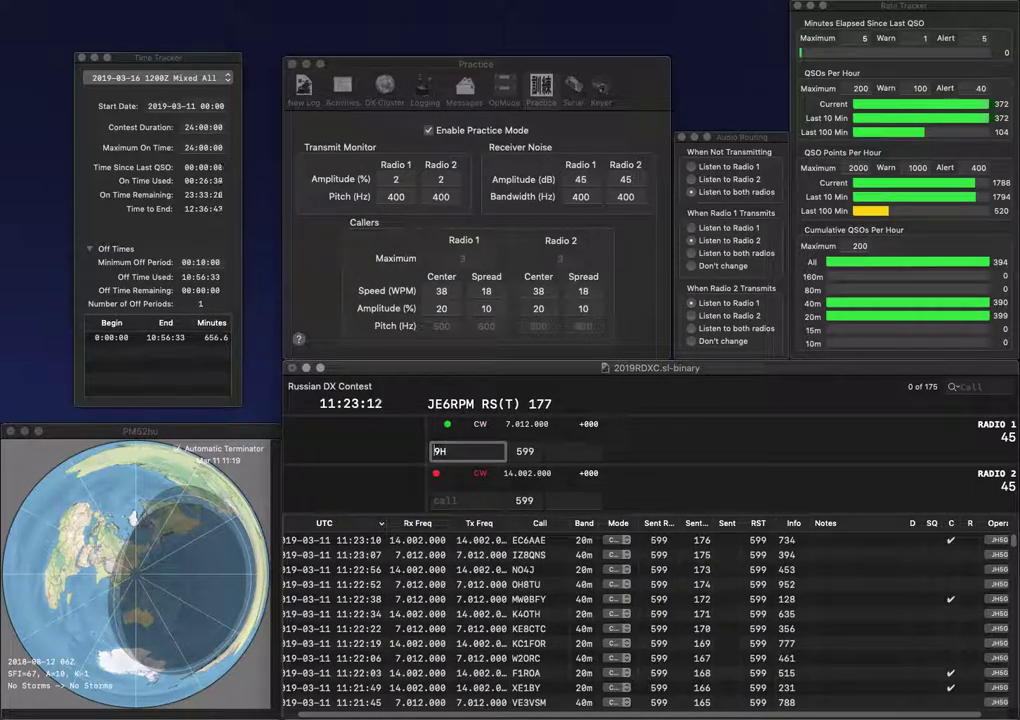
pyautogui.press('Return')
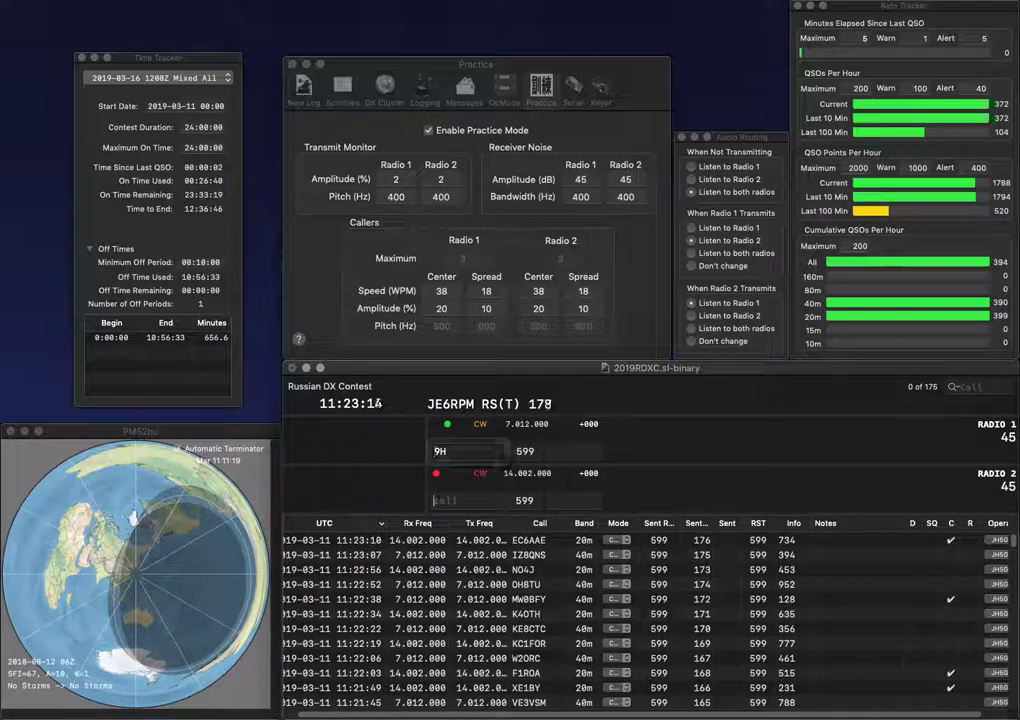
pyautogui.write('E77A')
pyautogui.press('Return')
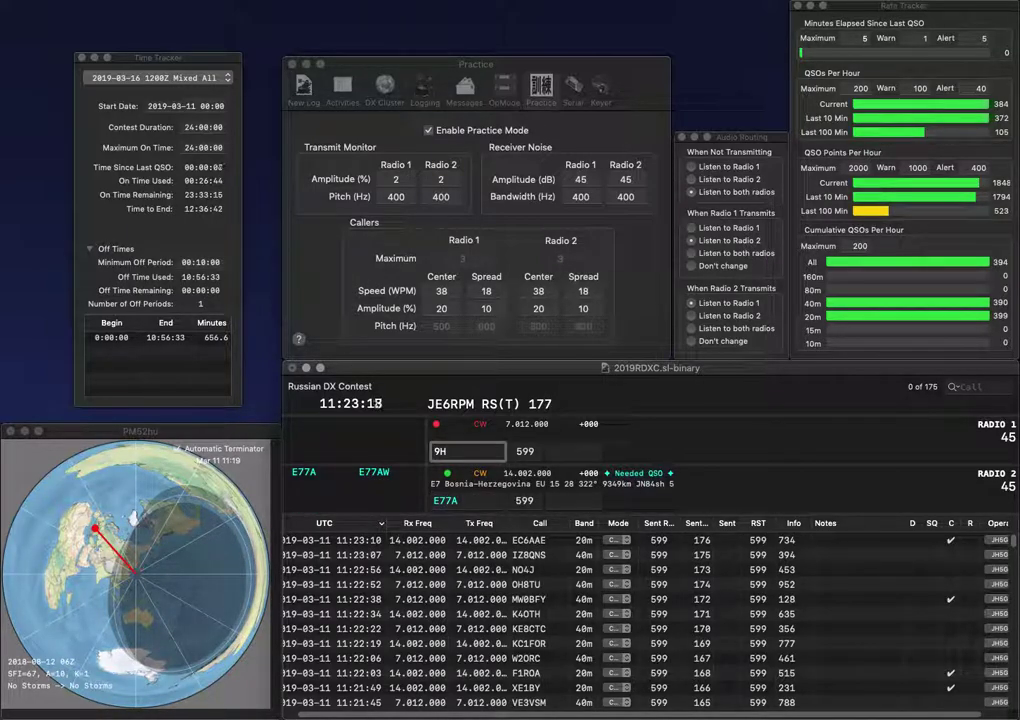
pyautogui.write('WQ')
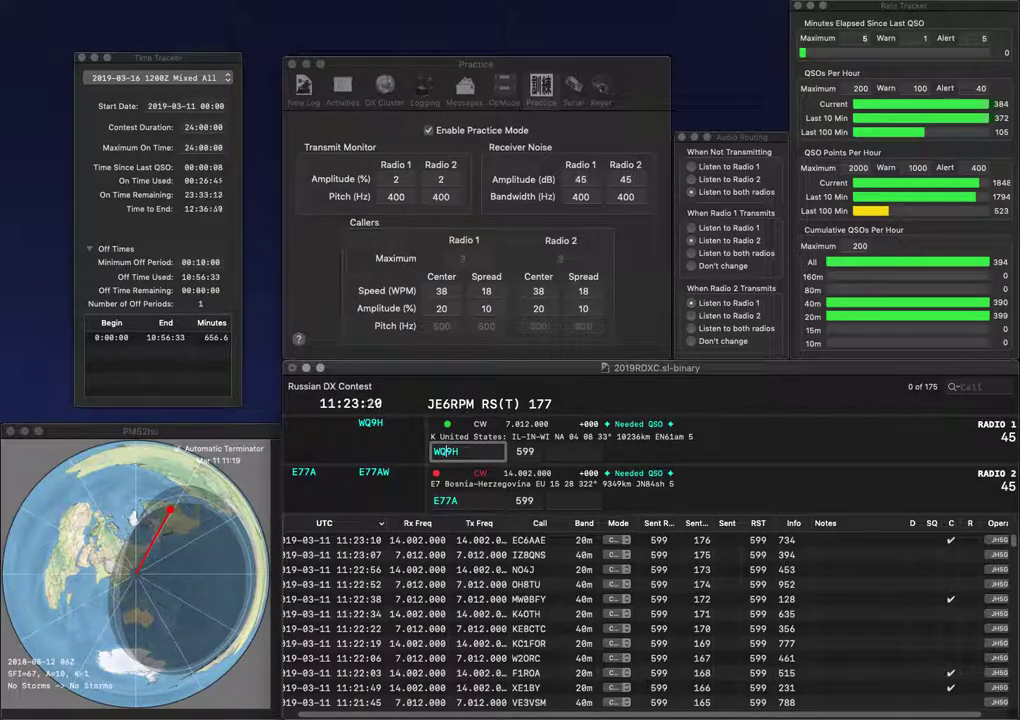
pyautogui.press('Return')
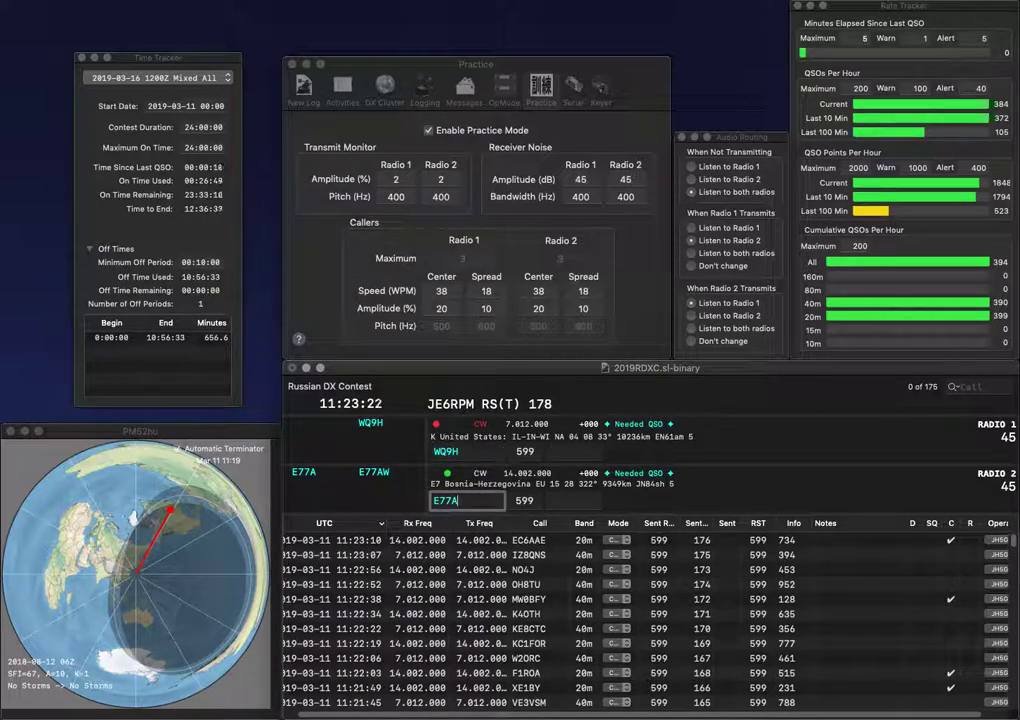
pyautogui.press('Tab')
pyautogui.write('4')
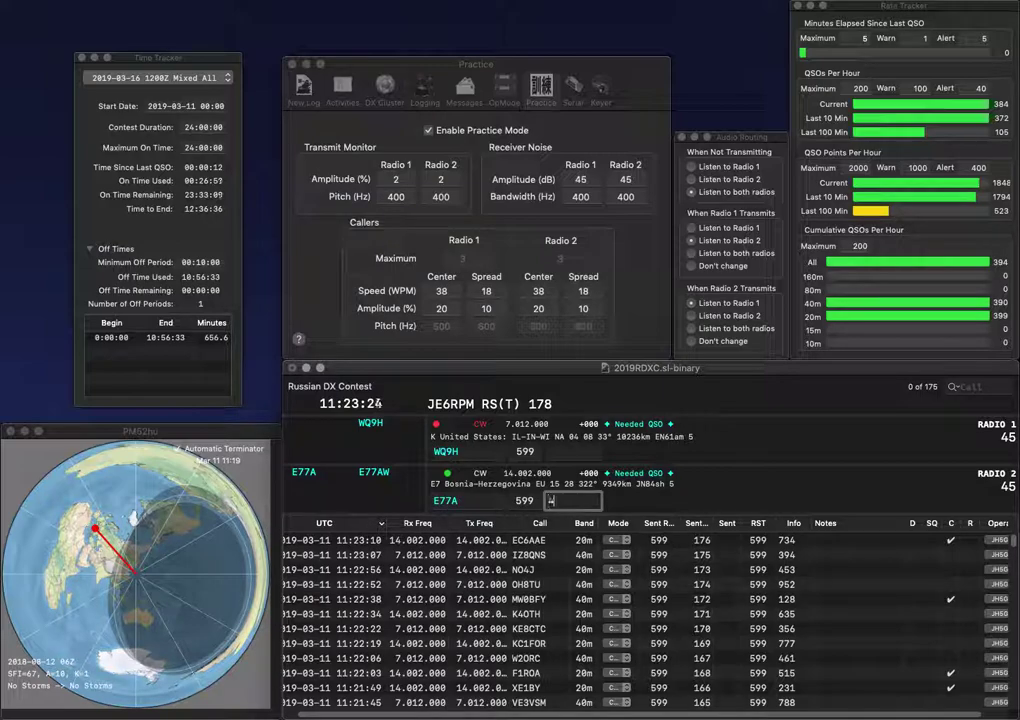
pyautogui.write('74')
pyautogui.press('Return')
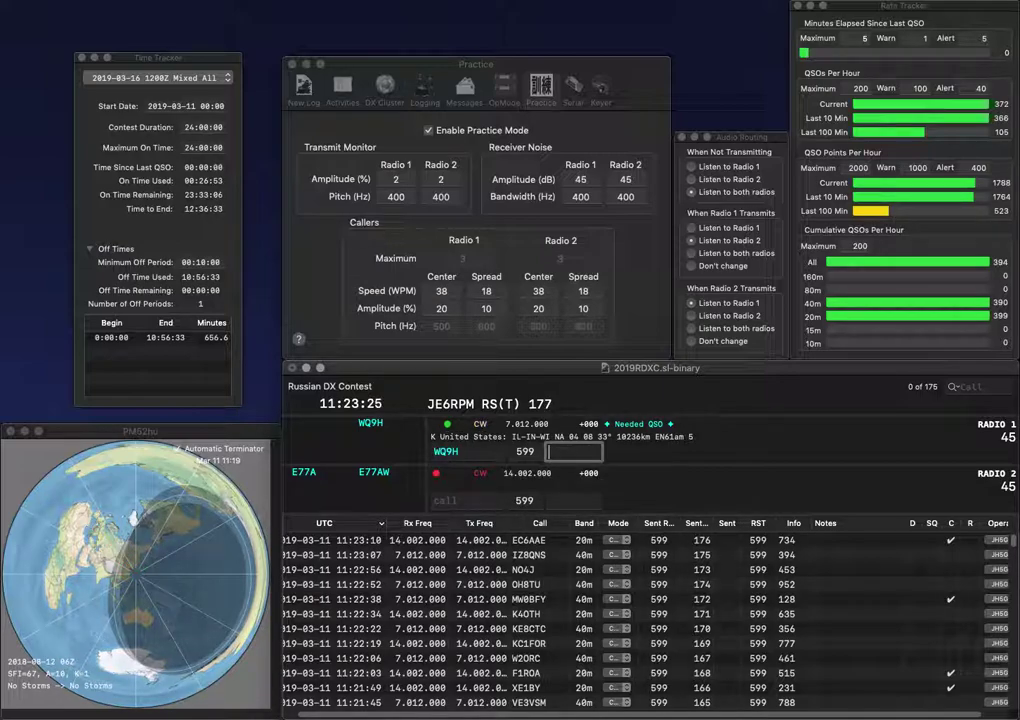
pyautogui.write('8')
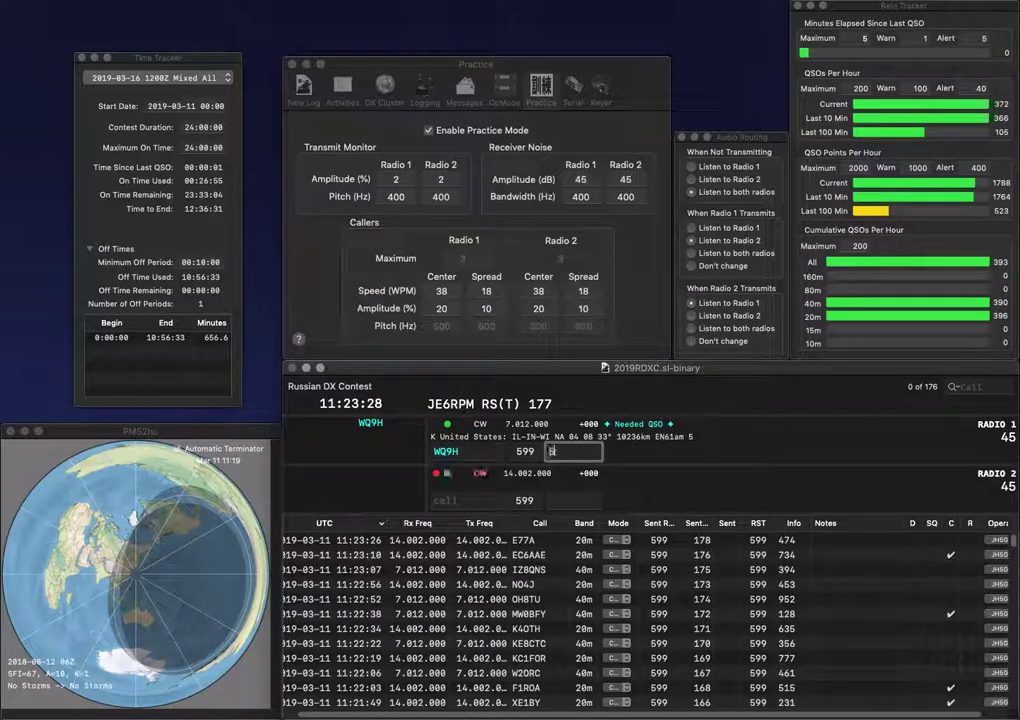
pyautogui.write('27')
pyautogui.press('Return')
pyautogui.write('MK')
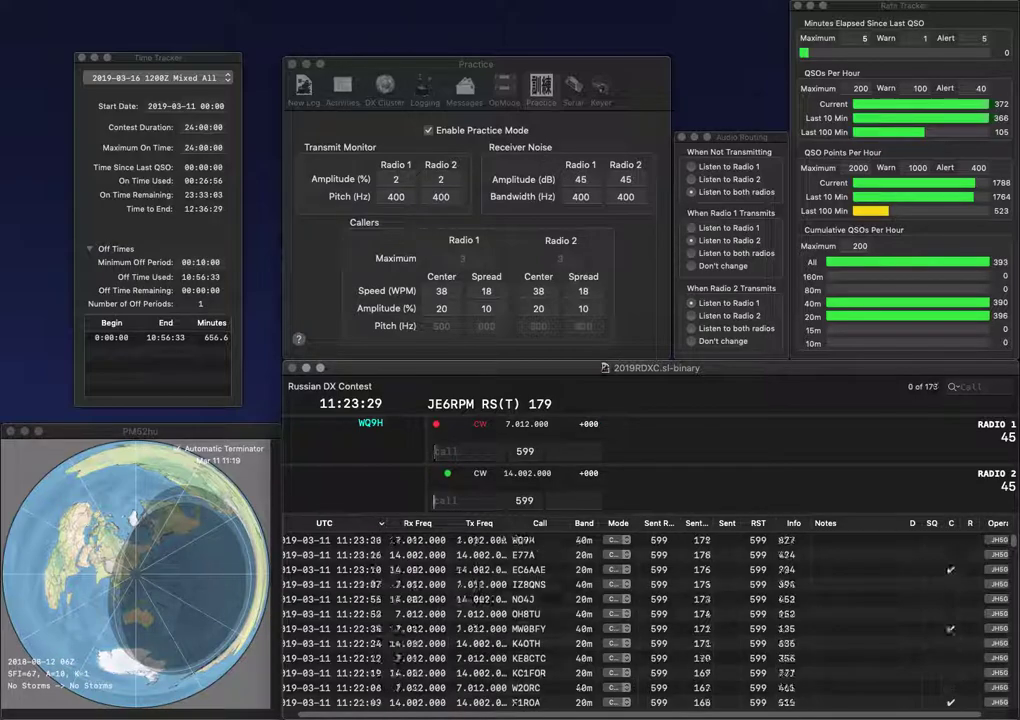
pyautogui.write('Z')
pyautogui.press('Home')
pyautogui.write('N9')
pyautogui.press('Return')
pyautogui.write('JJR3JRI')
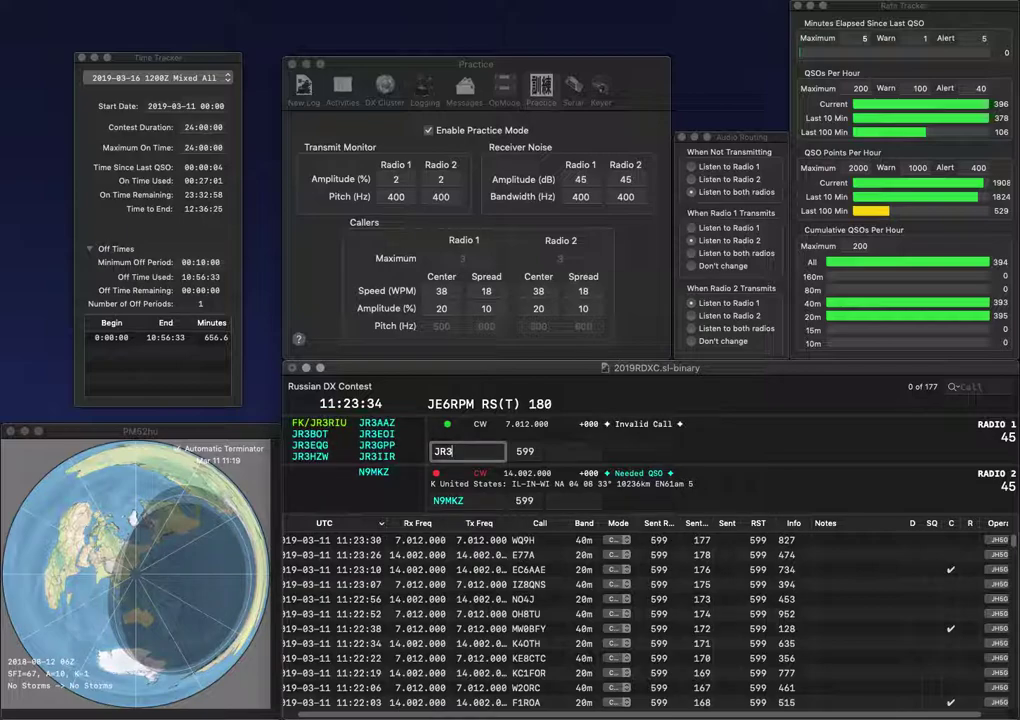
pyautogui.press('Return')
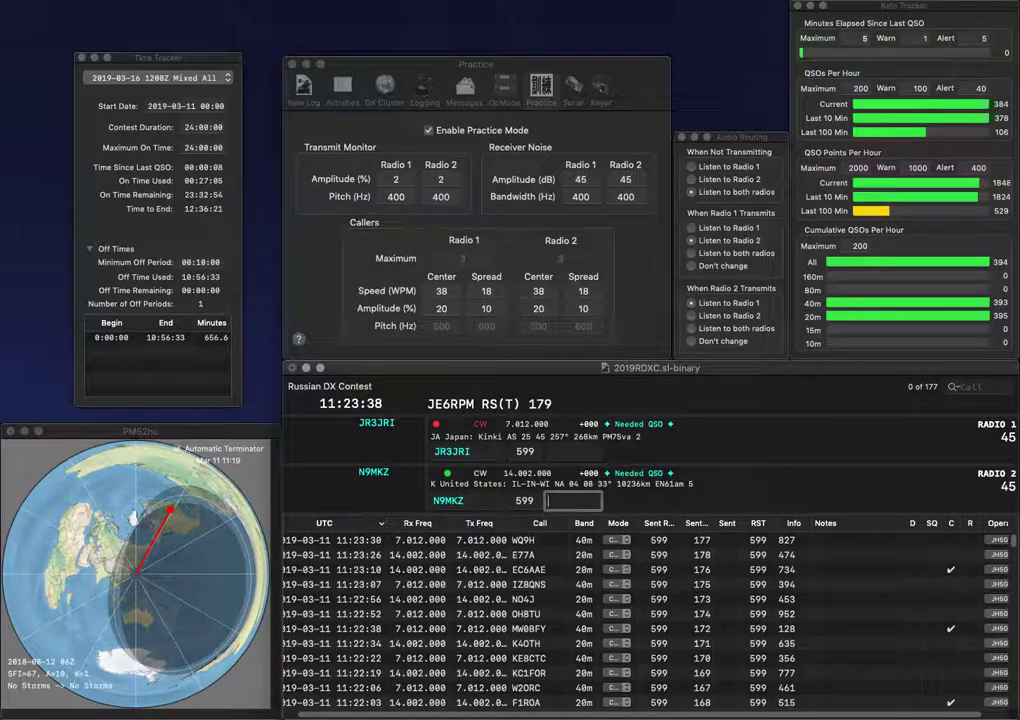
pyautogui.write('726')
pyautogui.press('Return')
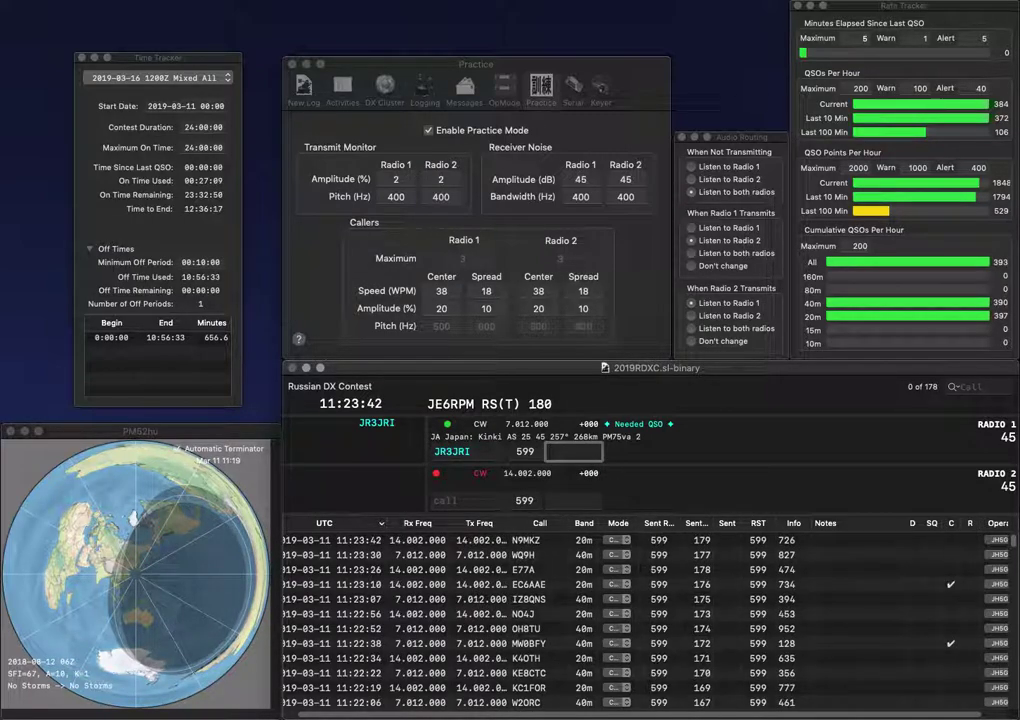
pyautogui.write('615')
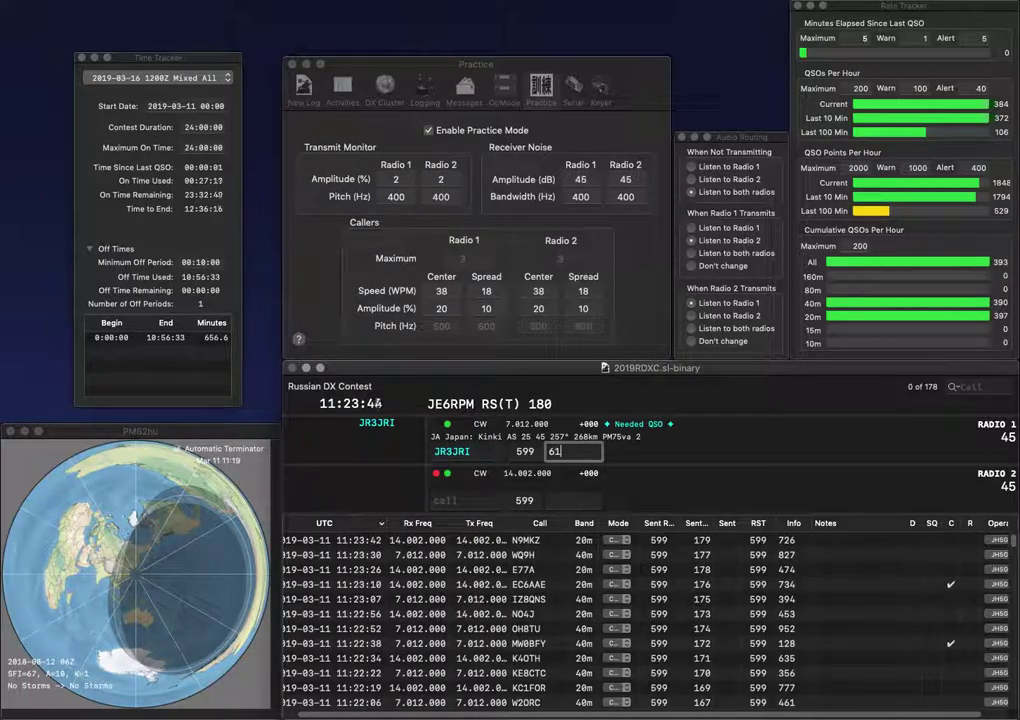
pyautogui.press('Return')
pyautogui.write('WDM')
pyautogui.press('Home')
pyautogui.write('K0')
pyautogui.press('Return')
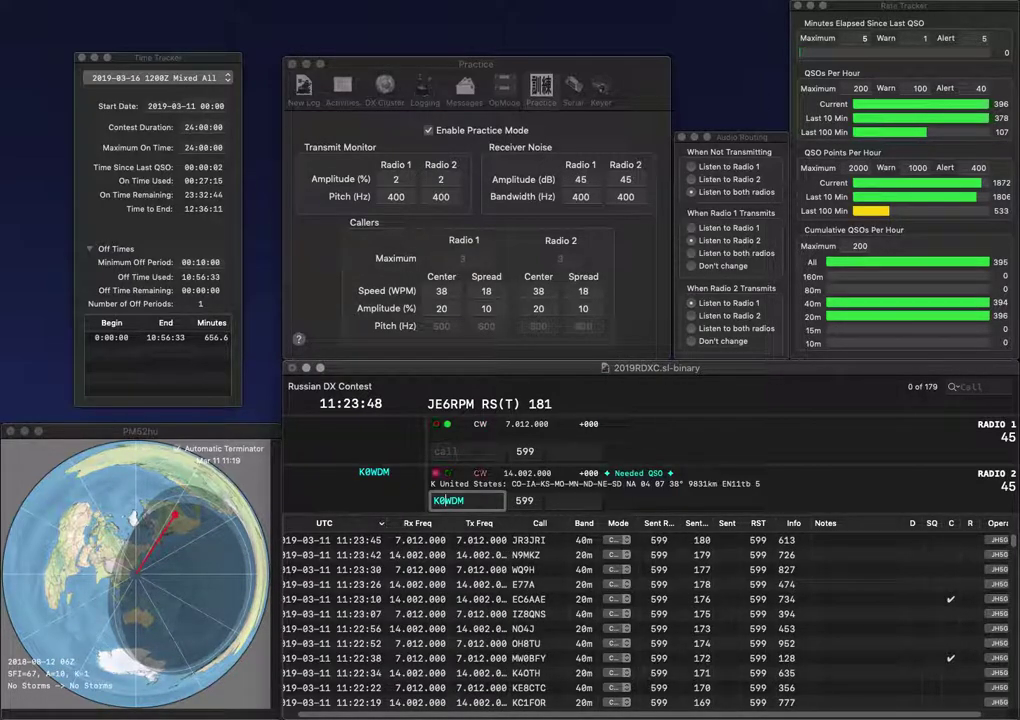
pyautogui.write('WA2DI')
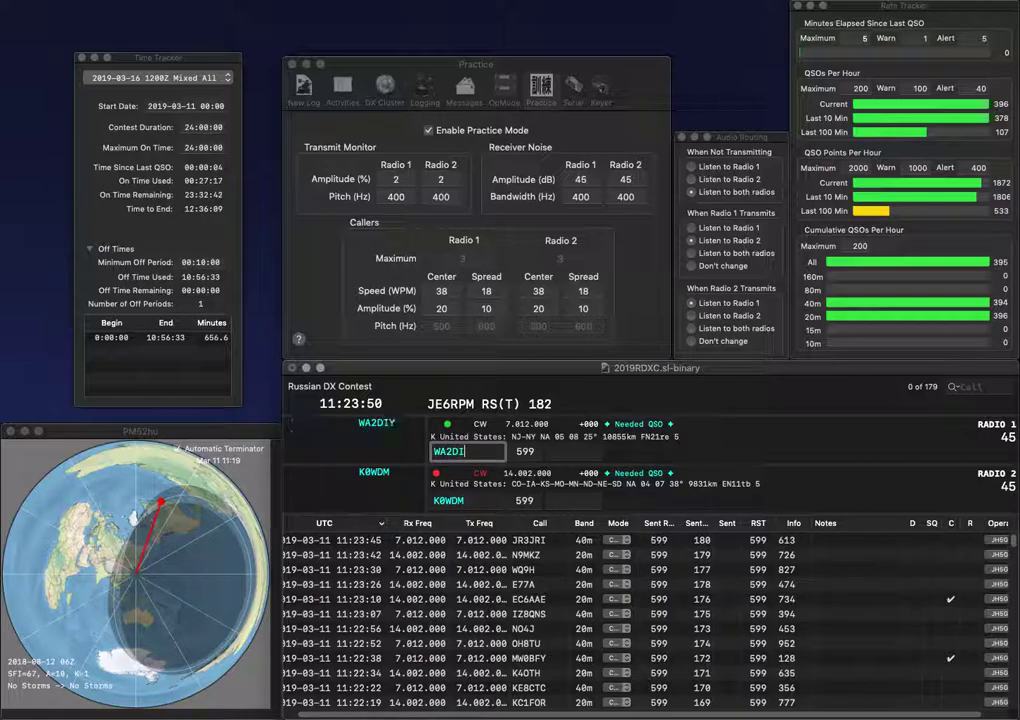
pyautogui.press('Return')
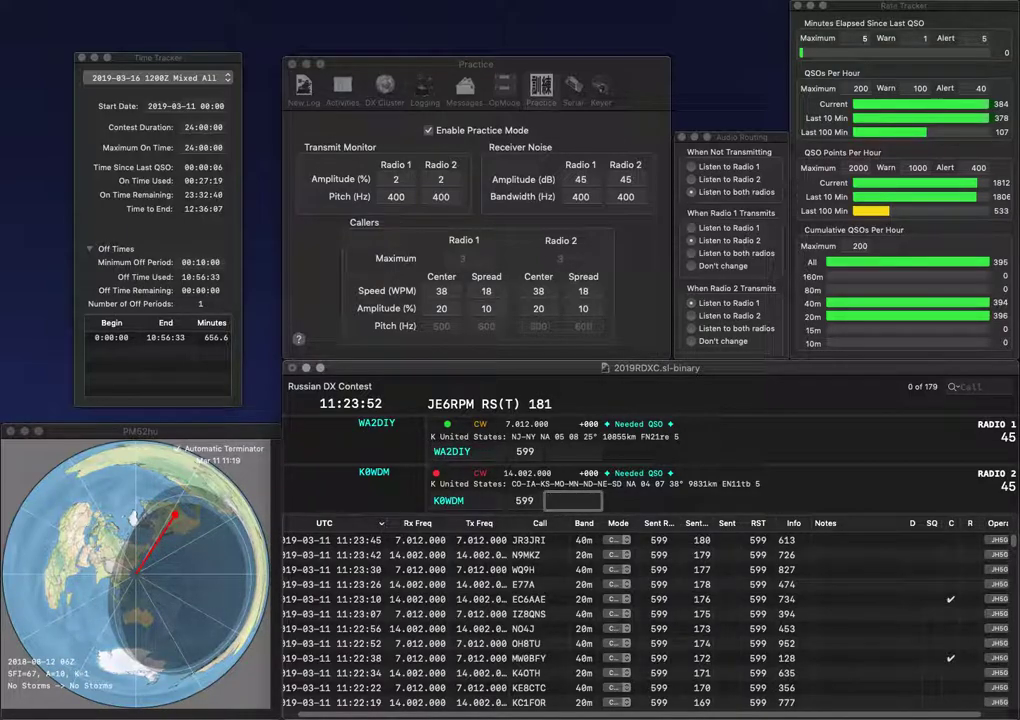
pyautogui.write('36')
pyautogui.press('Return')
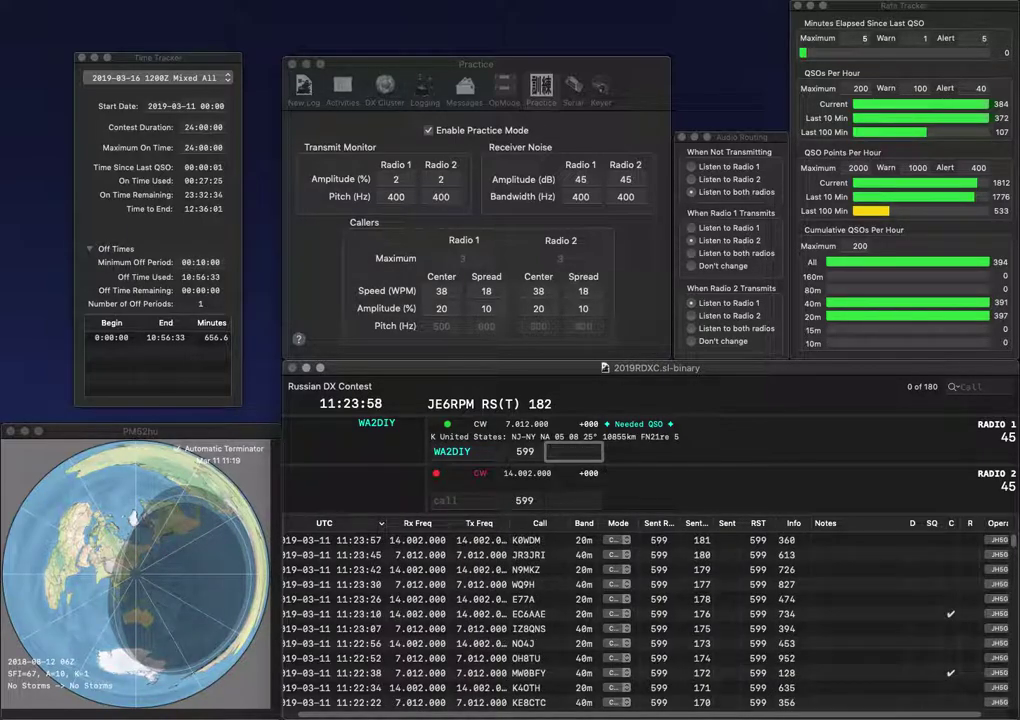
pyautogui.write('756')
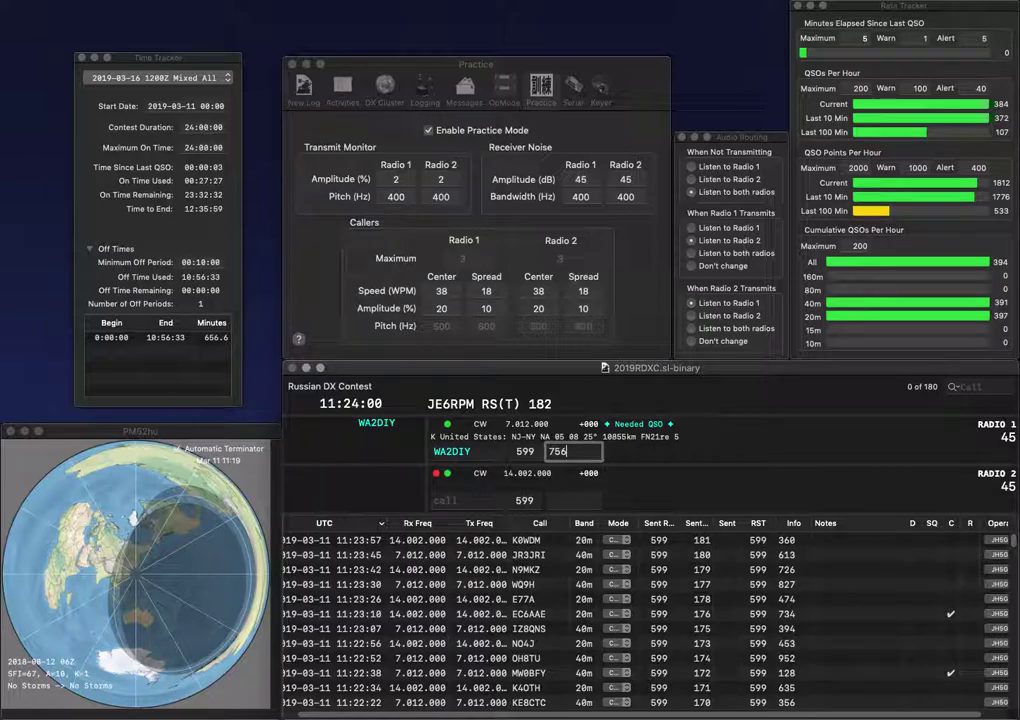
pyautogui.press('Return')
# Step: Enter the call SN7I on Radio 2 and the partial call SV3 on Radio 1, sending each
pyautogui.write('SM')
pyautogui.press('BackSpace')
pyautogui.write('N7')
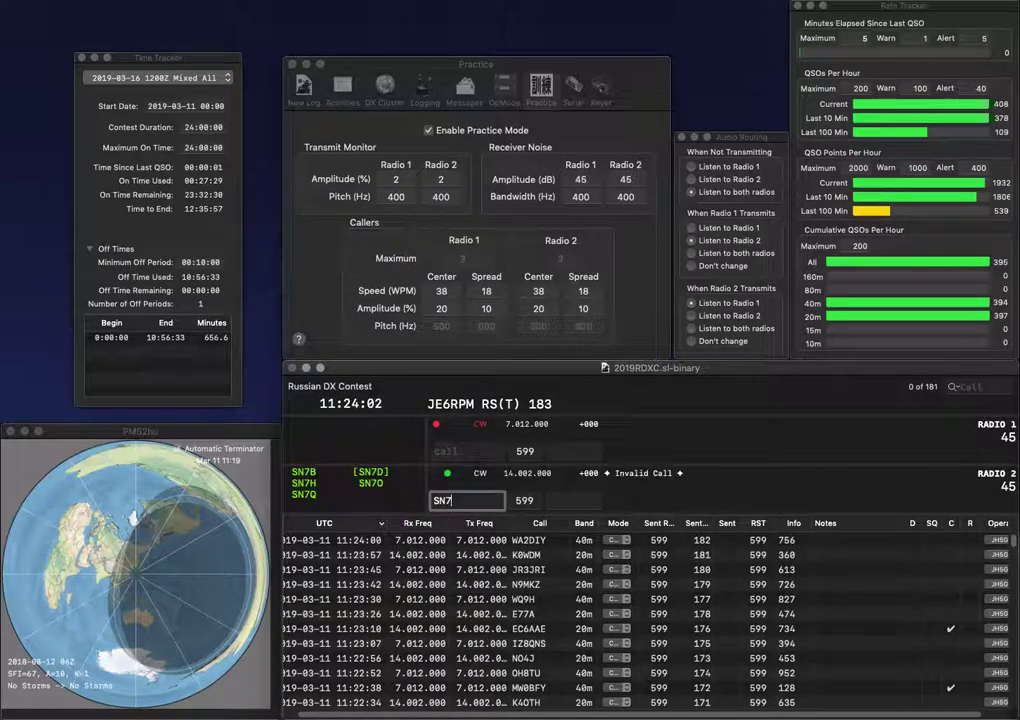
pyautogui.write('ISV3')
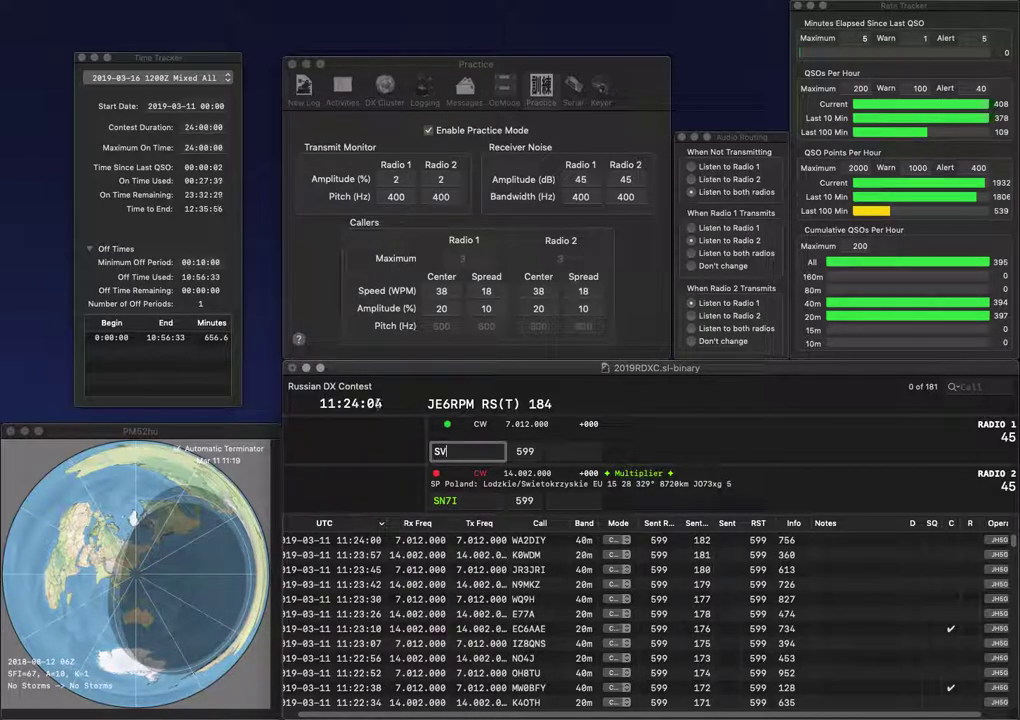
pyautogui.press('Return')
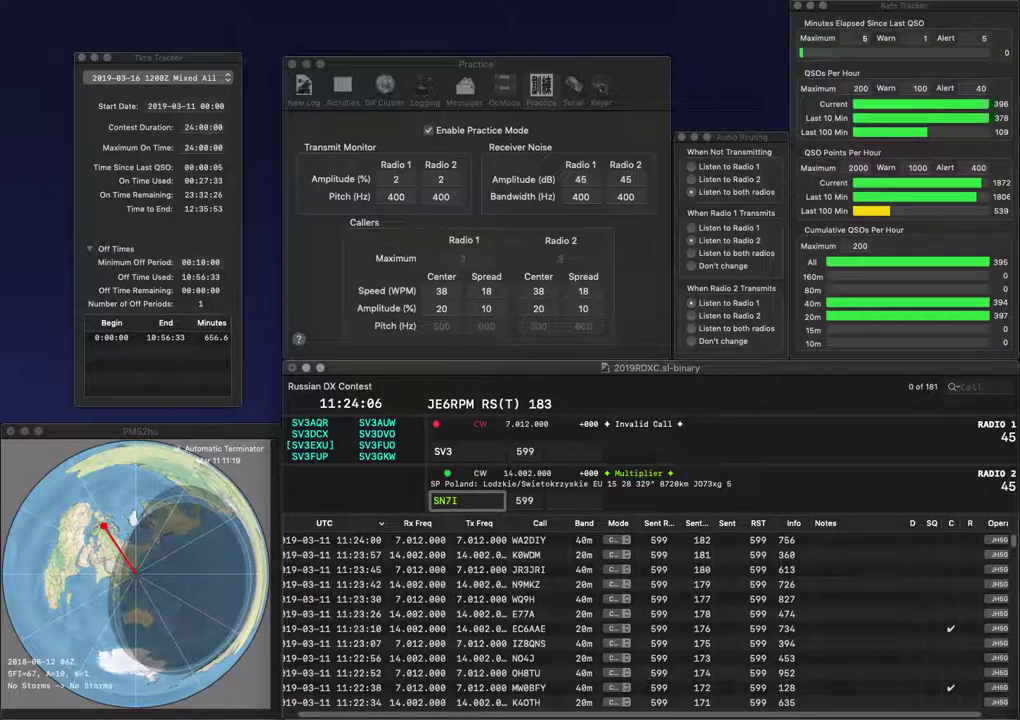
# Step: Correct the Radio 2 call to SN9I and send it again
pyautogui.press('Left')
pyautogui.press('BackSpace')
pyautogui.write('9')
pyautogui.press('Return')
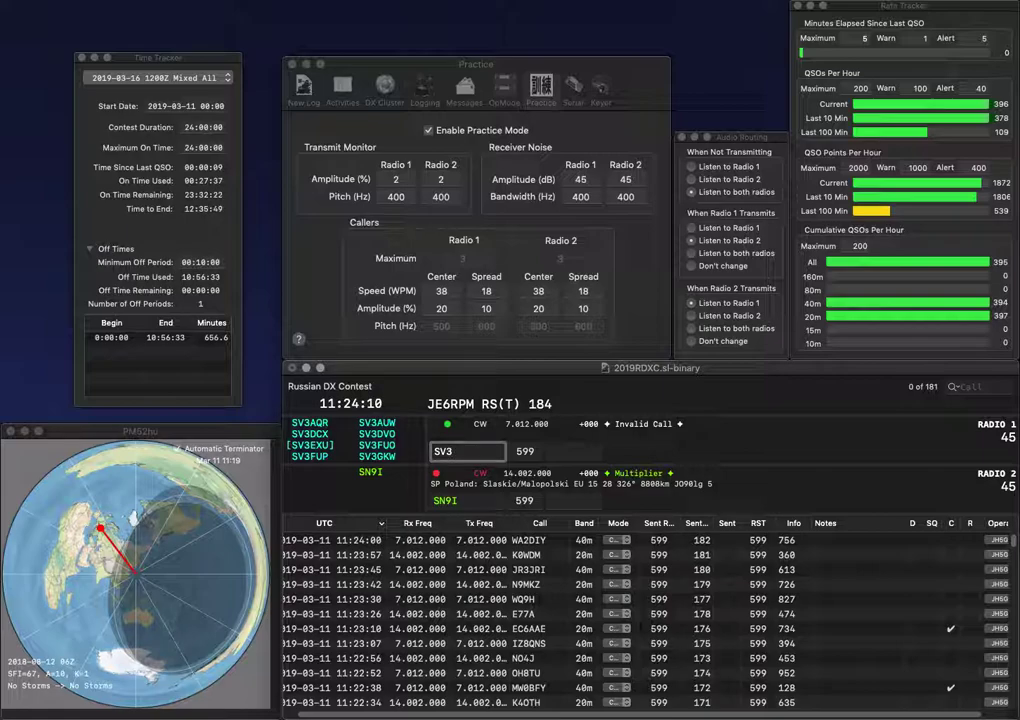
pyautogui.write('IZ')
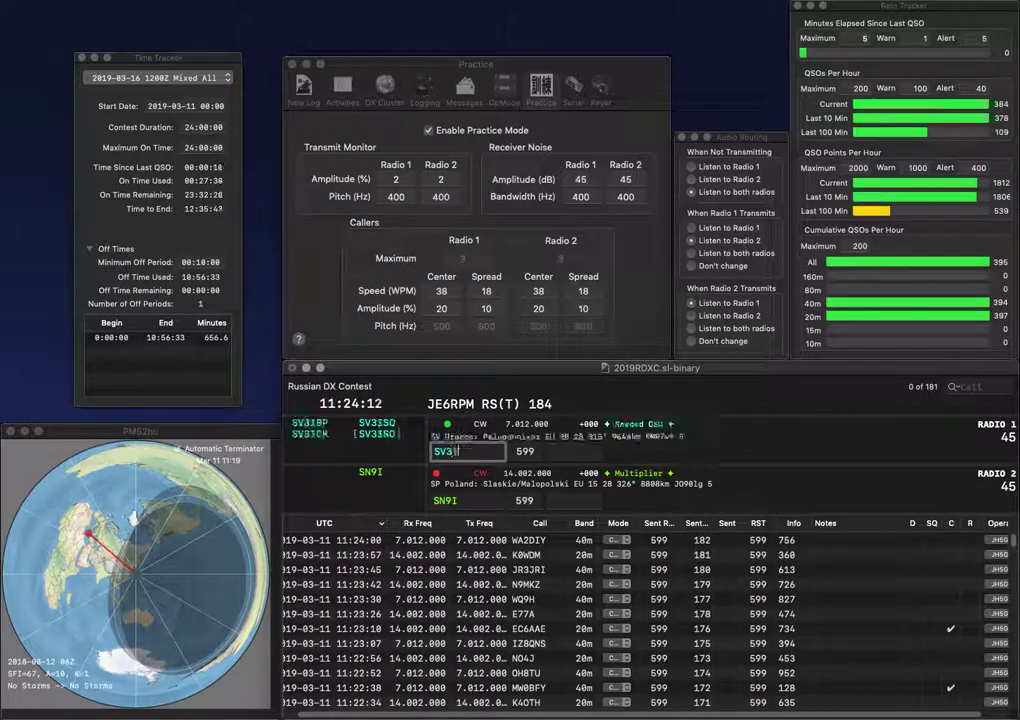
pyautogui.press('BackSpace')
pyautogui.write('G')
pyautogui.press('Return')
pyautogui.write('63')
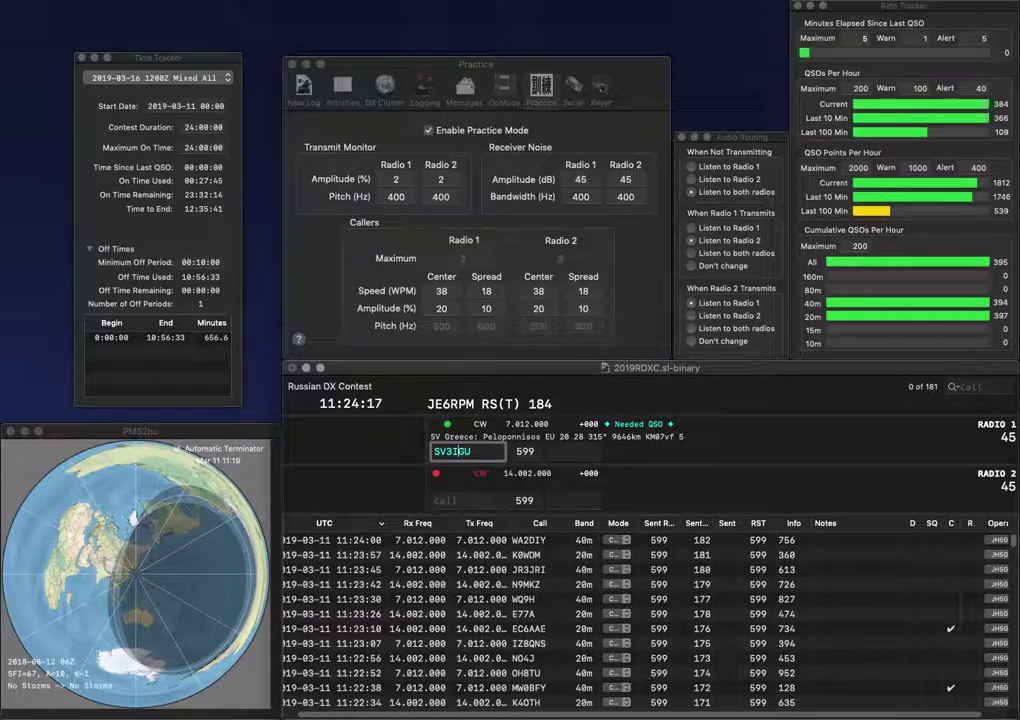
pyautogui.press('Return')
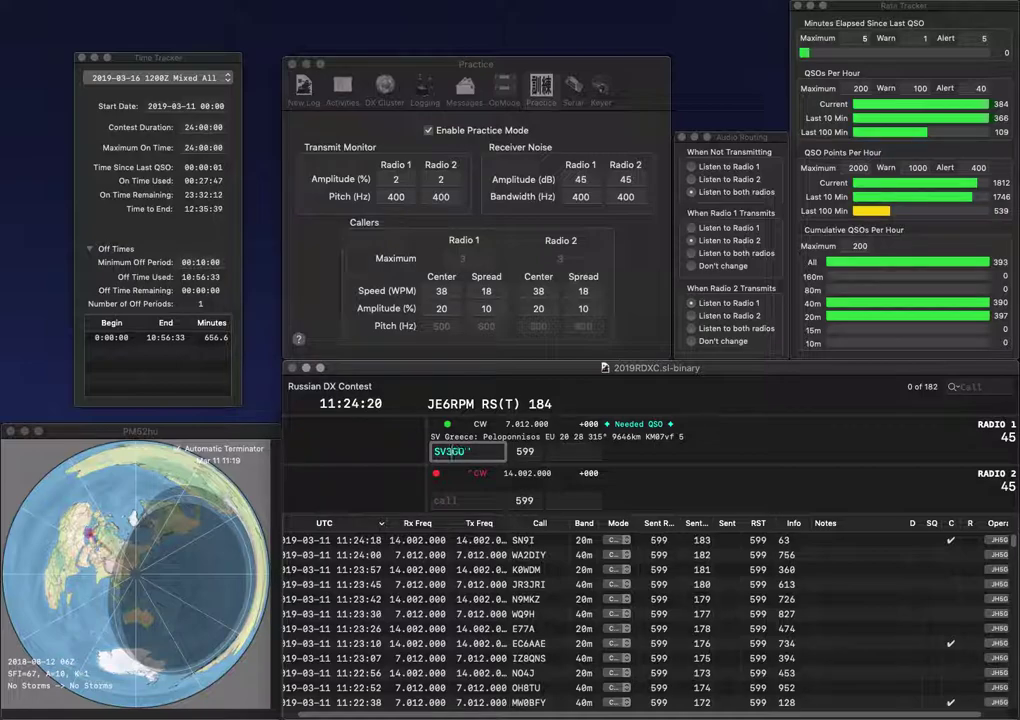
# Step: Change the Radio 1 call to SV3IZU and enter the partial call 3OM on Radio 2, sending each
pyautogui.press('Return')
pyautogui.press('Down')
pyautogui.write('3OM')
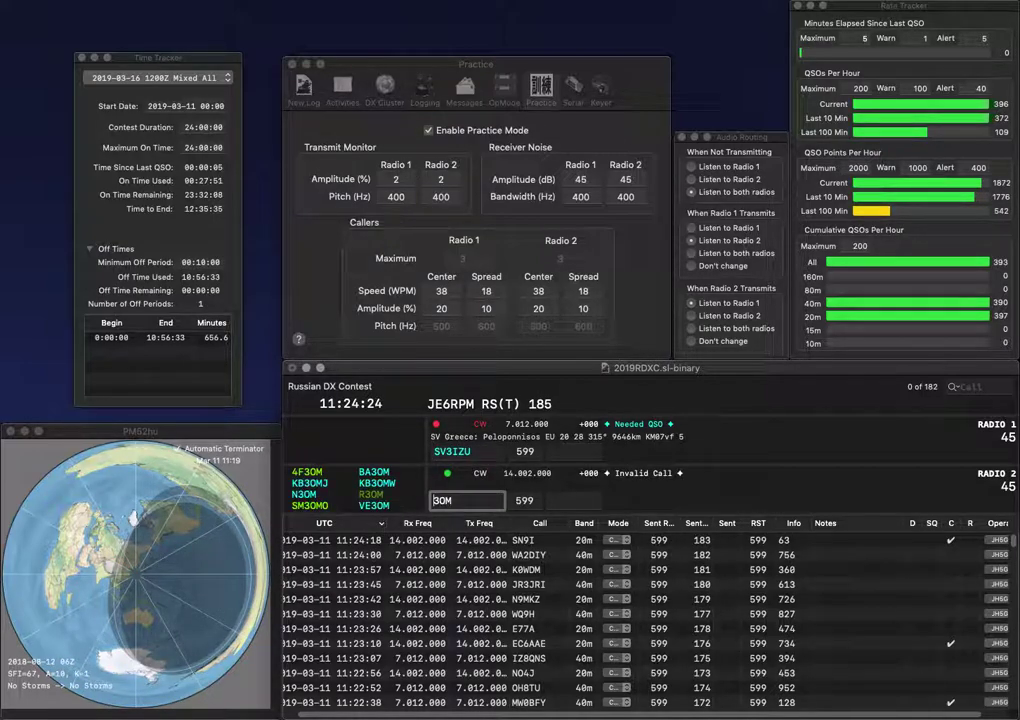
pyautogui.press('Return')
pyautogui.press('Up')
pyautogui.press('BackSpace')
pyautogui.press('BackSpace')
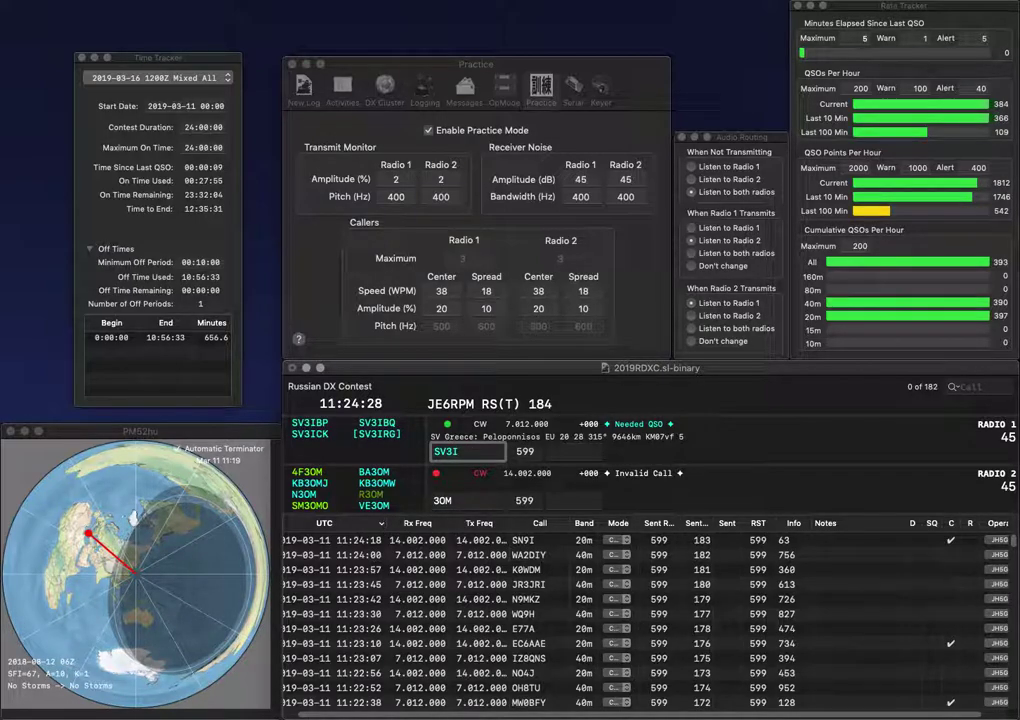
pyautogui.write('ZV')
pyautogui.press('Return')
pyautogui.write('YO')
pyautogui.press('Up')
pyautogui.press('Left')
pyautogui.press('BackSpace')
pyautogui.write('I')
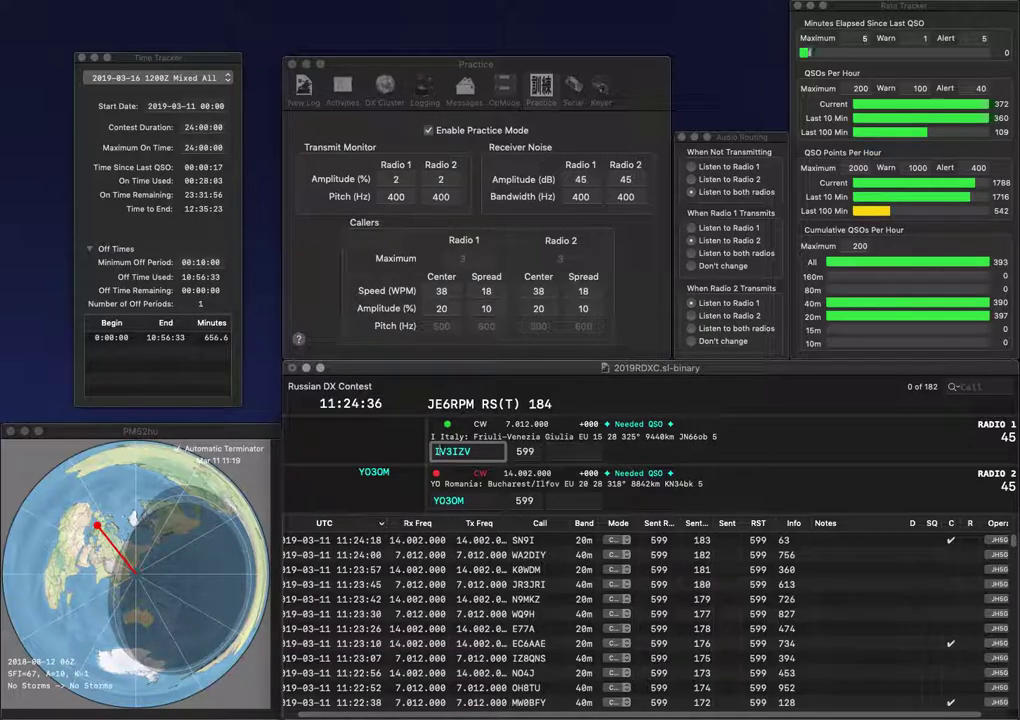
pyautogui.press('Right')
pyautogui.press('Right')
pyautogui.press('BackSpace')
pyautogui.write('U')
pyautogui.press('Return')
pyautogui.press('Down')
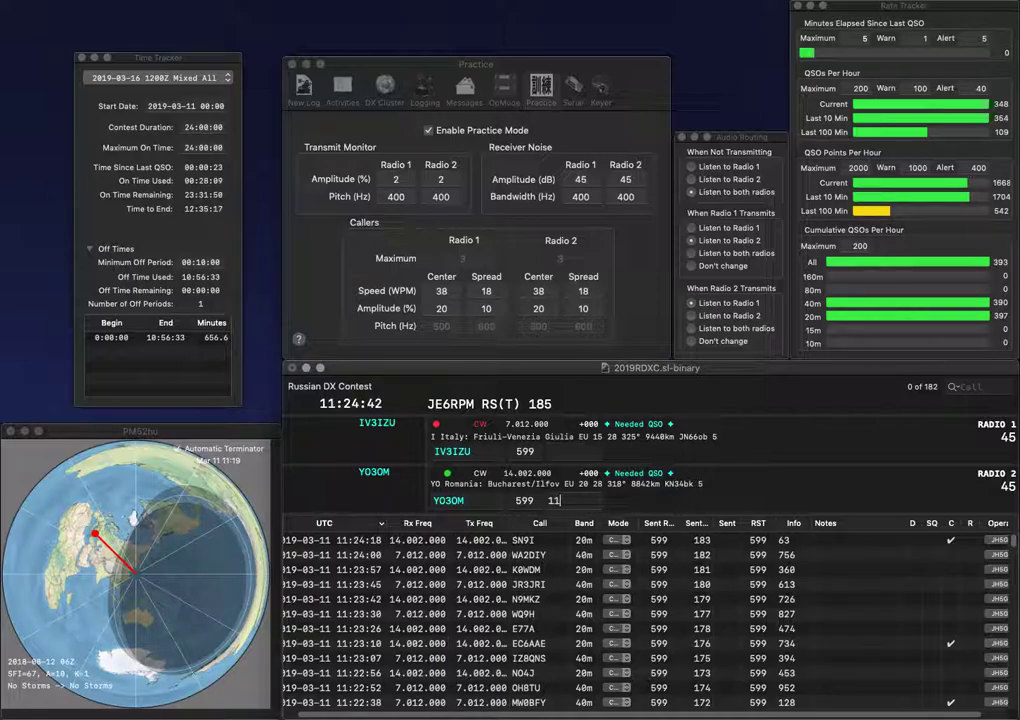
pyautogui.write('111')
pyautogui.press('Return')
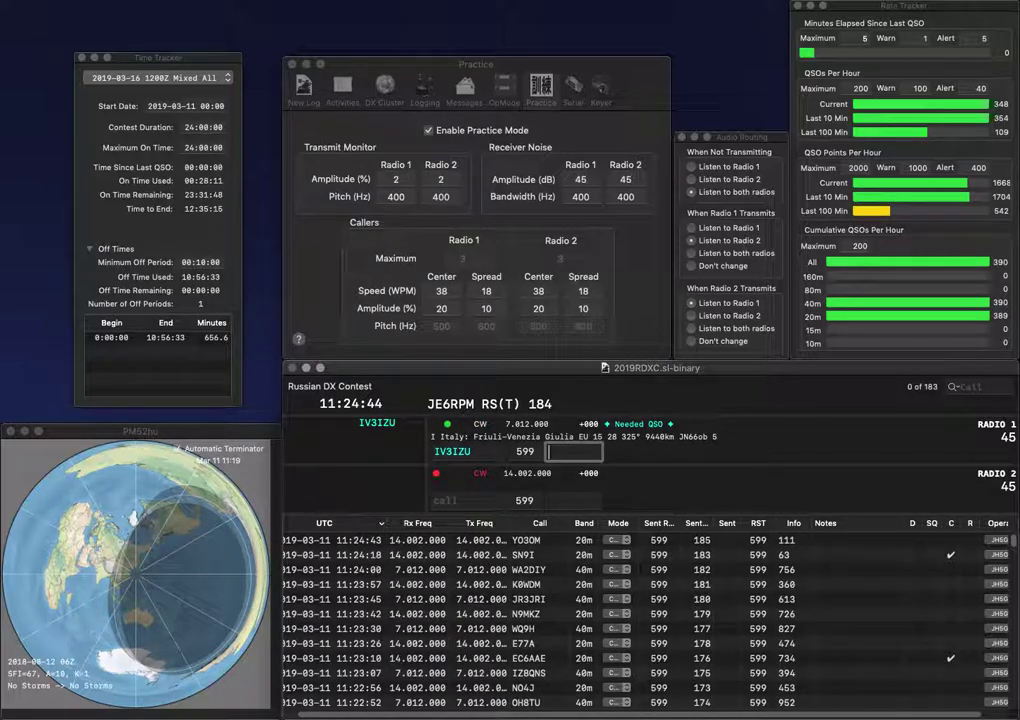
pyautogui.write('571')
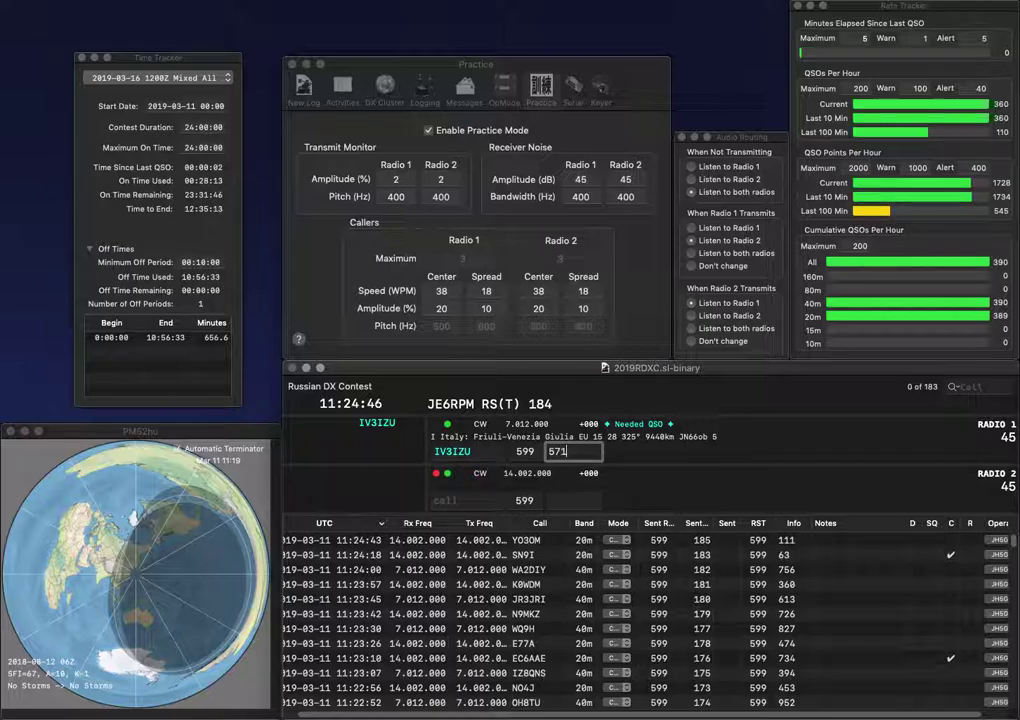
pyautogui.press('Return')
# Step: Enter the partial call 4OD on Radio 1 and log KB5LYR on Radio 2 with received number 891
pyautogui.write('KB5LYR')
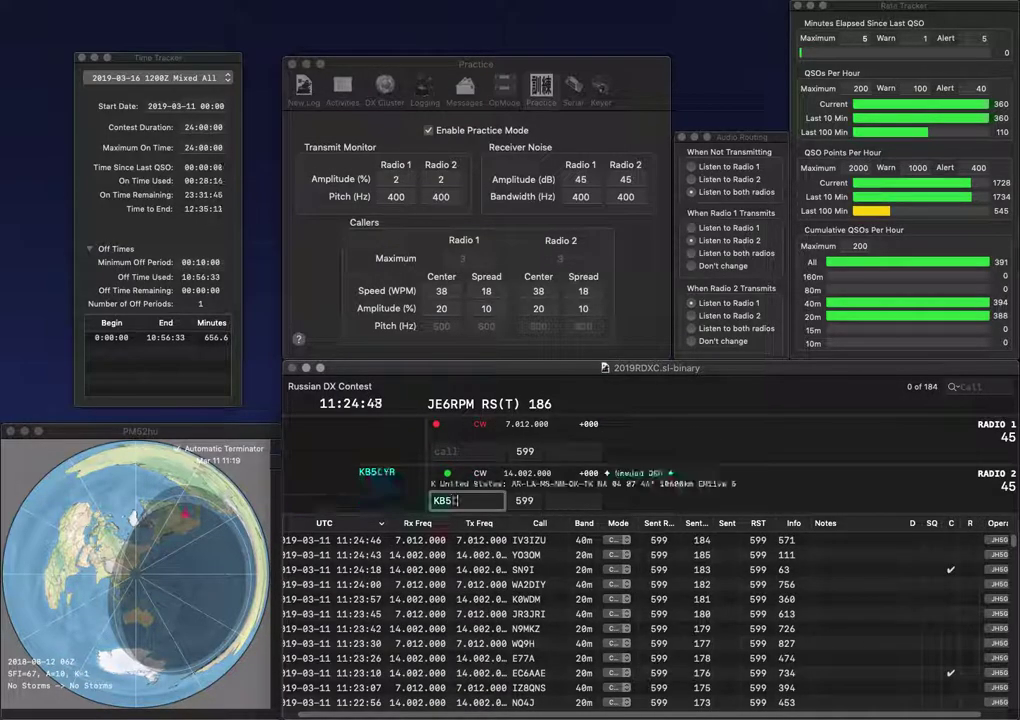
pyautogui.press('Return')
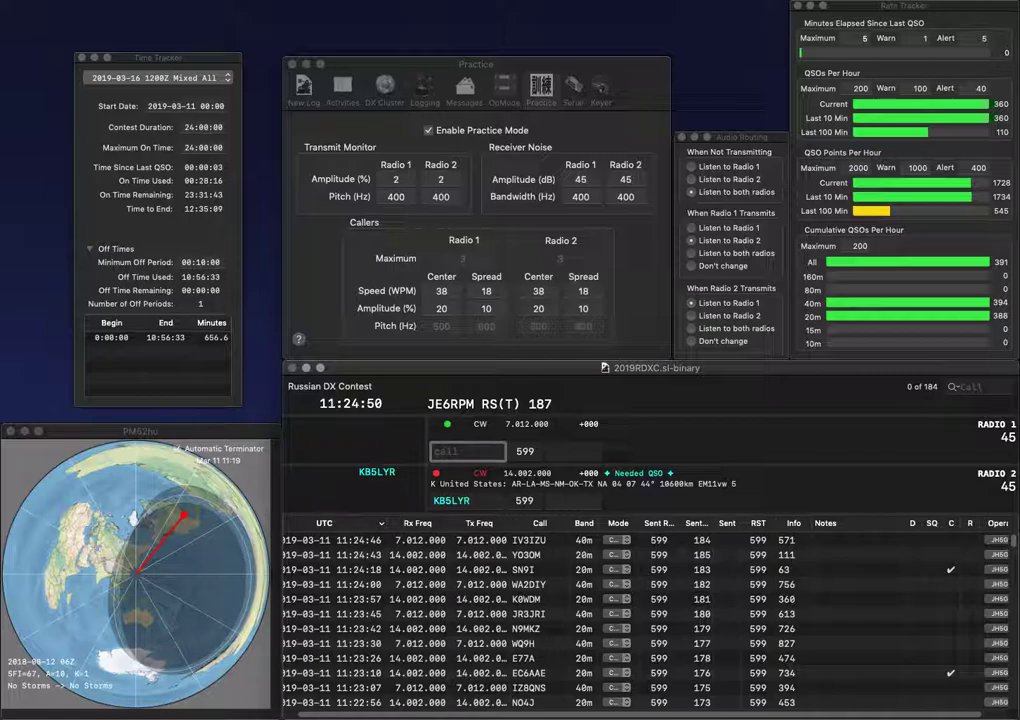
pyautogui.write('40D')
pyautogui.press('Return')
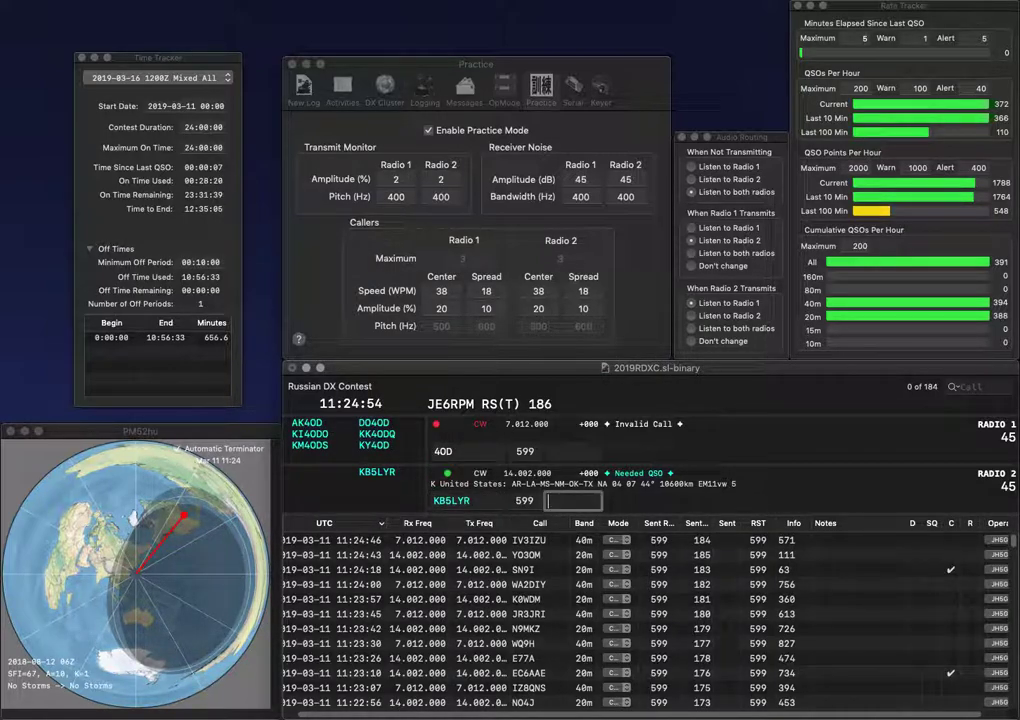
pyautogui.write('891')
pyautogui.press('Return')
pyautogui.write('KY')
pyautogui.press('Return')
pyautogui.write('N9BL')
pyautogui.press('Return')
# Step: Log KY4OD on Radio 1 with received number 154 and N9BL on Radio 2 with 935
pyautogui.press('space')
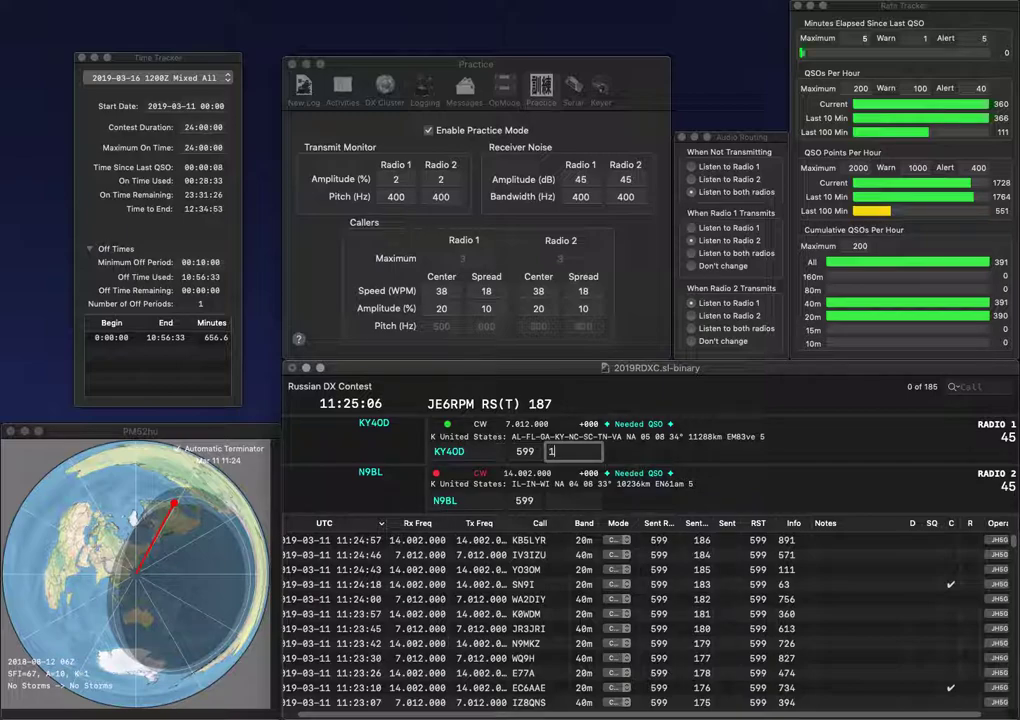
pyautogui.write('154')
pyautogui.press('Return')
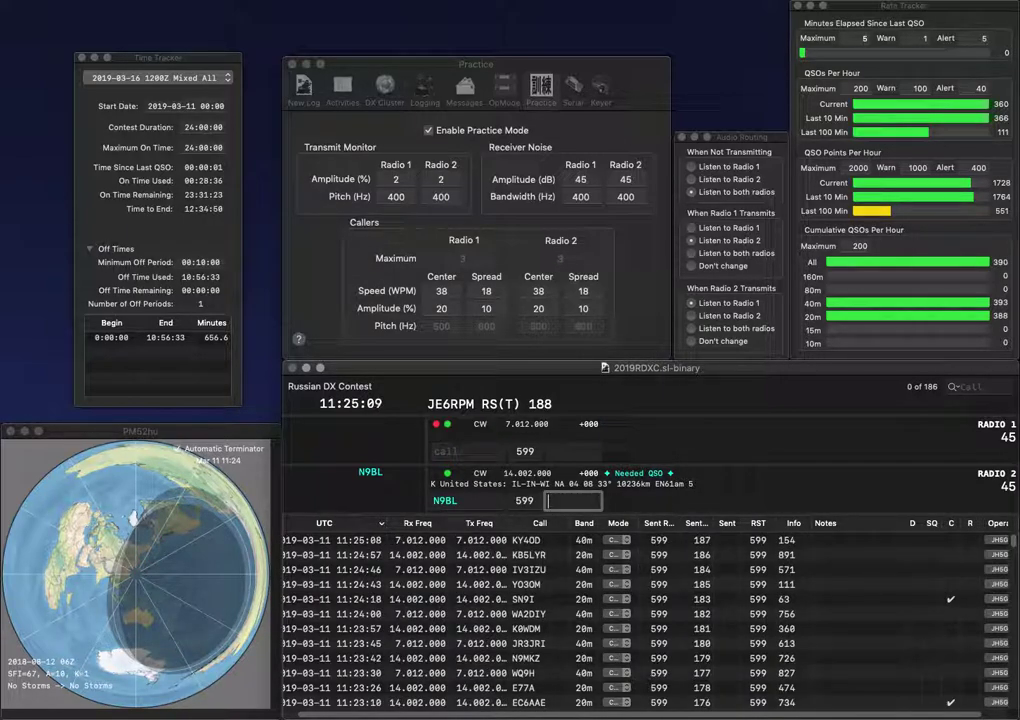
pyautogui.press('Return')
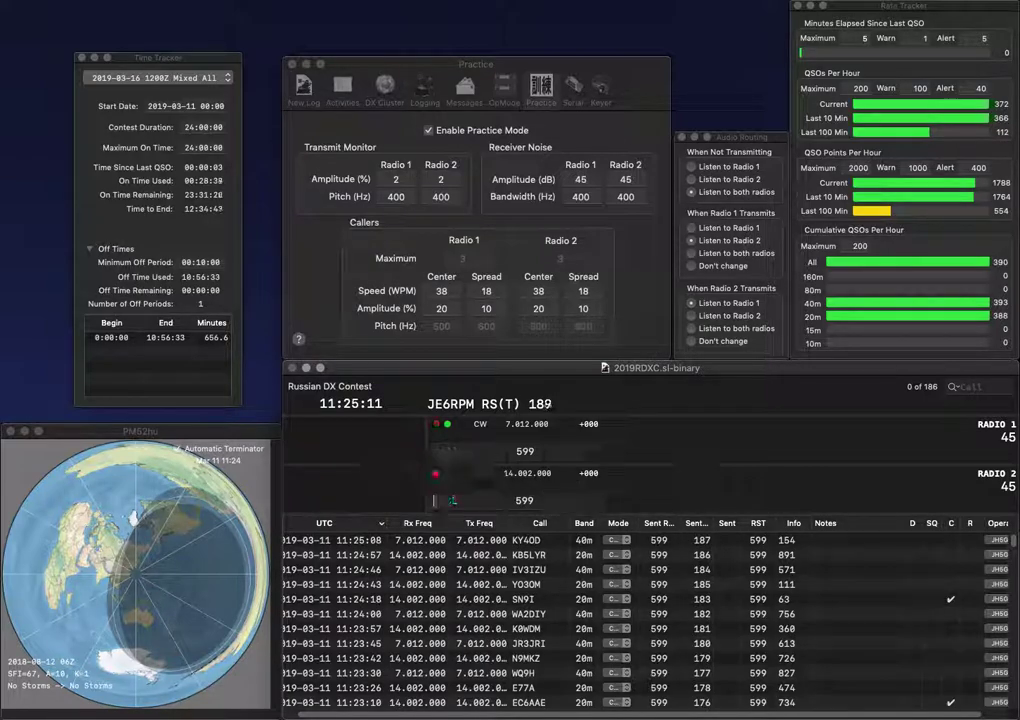
pyautogui.write('D')
pyautogui.press('BackSpace')
pyautogui.write('EDW')
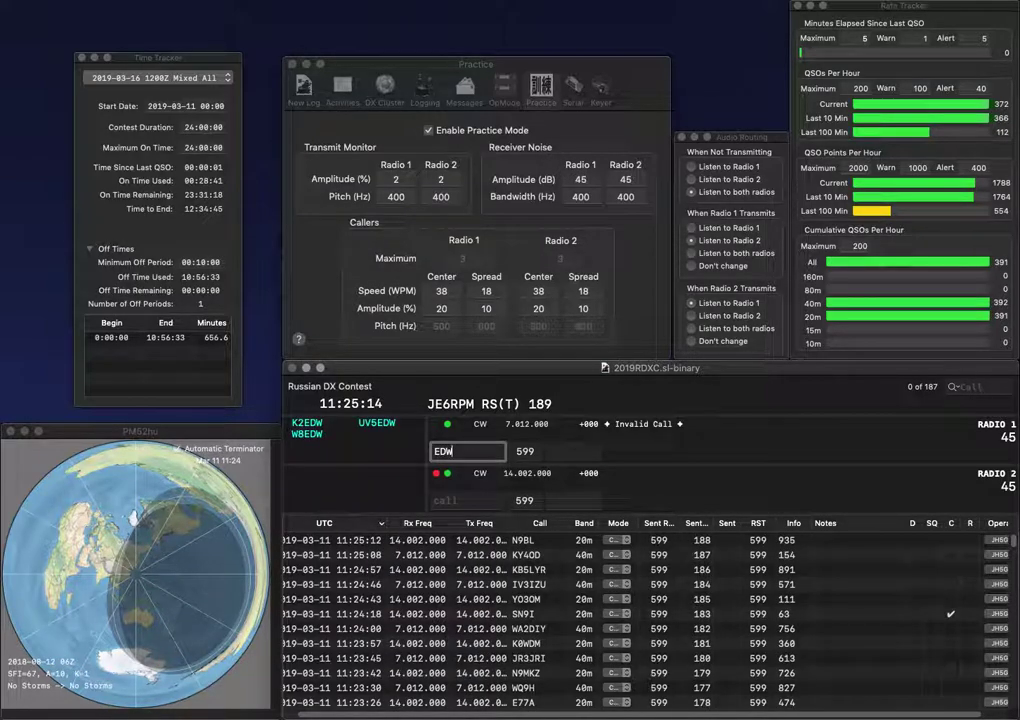
pyautogui.press('Return')
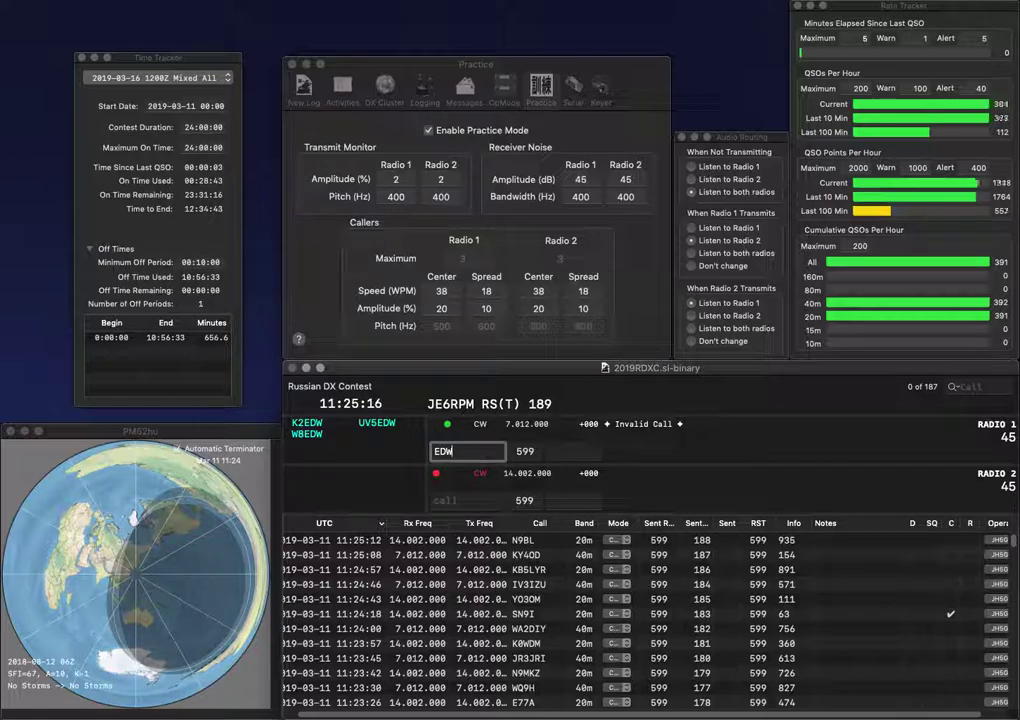
pyautogui.write('DJ6W')
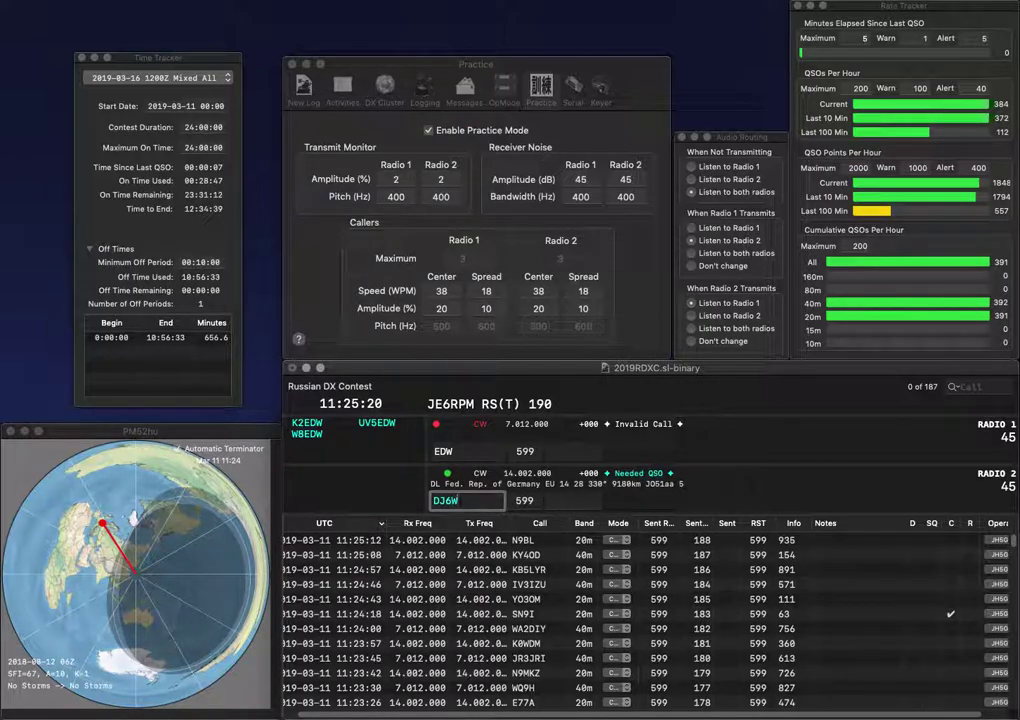
pyautogui.press('BackSpace')
pyautogui.write('DW')
pyautogui.press('Return')
# Step: Prefix the partial call on Radio 1 to make K2EDW and send the exchange
pyautogui.press('Tab')
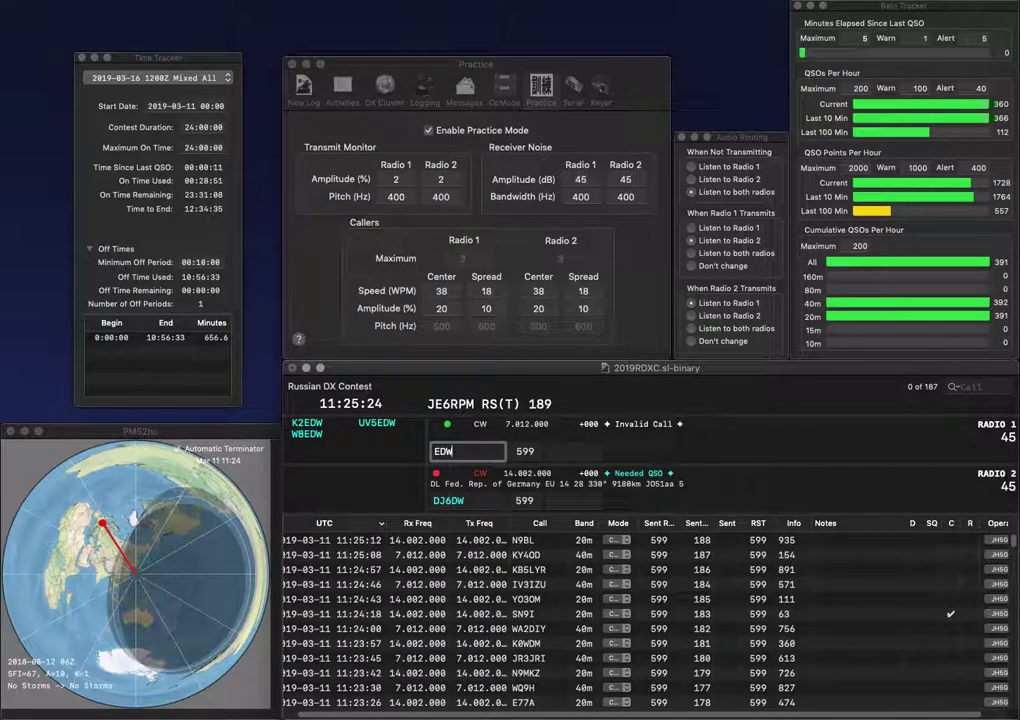
pyautogui.write('K2')
pyautogui.press('BackSpace')
pyautogui.press('BackSpace')
pyautogui.press('Home')
pyautogui.write('K2')
pyautogui.press('Return')
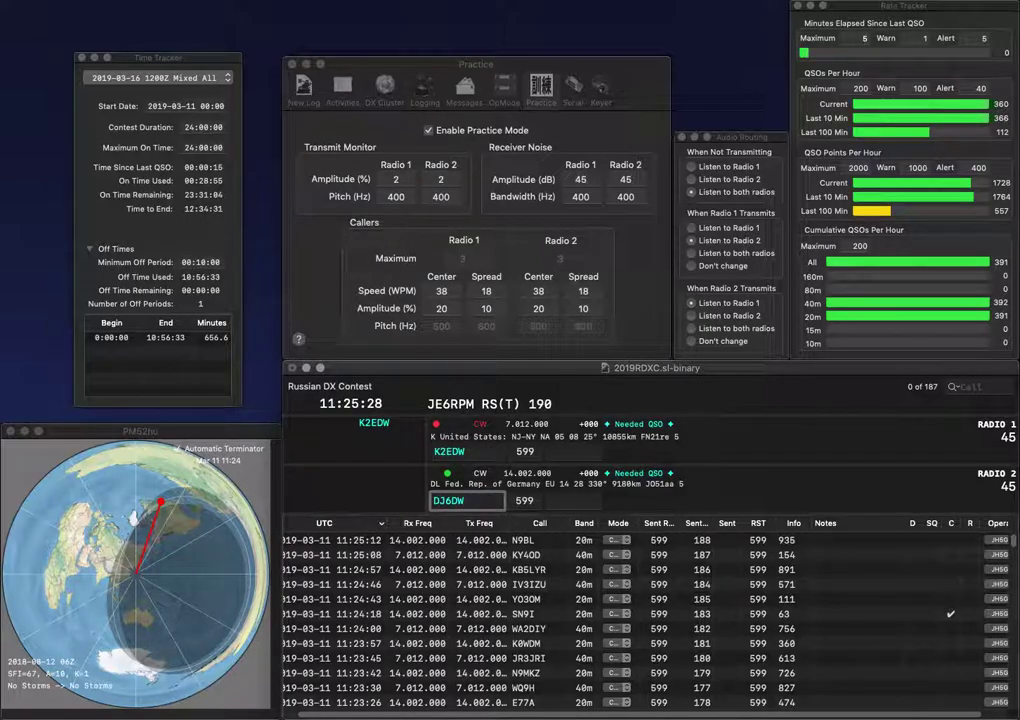
pyautogui.press('Right')
pyautogui.press('BackSpace')
pyautogui.write('B')
pyautogui.press('Return')
pyautogui.press('BackSpace')
pyautogui.write('0E')
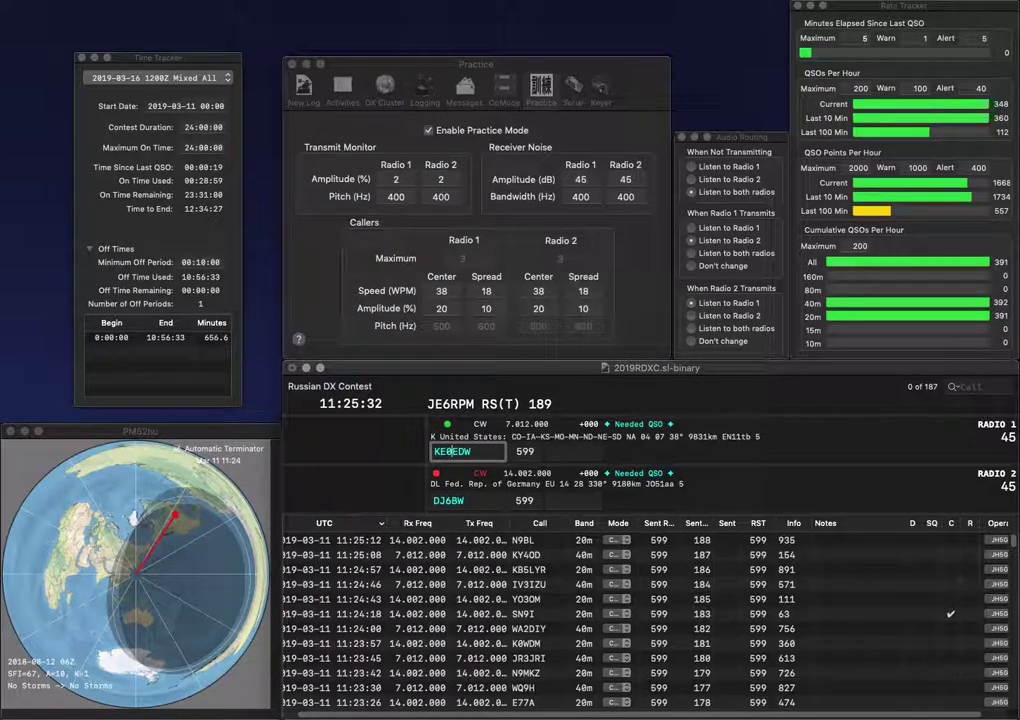
pyautogui.write('B')
pyautogui.press('Return')
pyautogui.press('Delete')
pyautogui.press('Delete')
pyautogui.write('K')
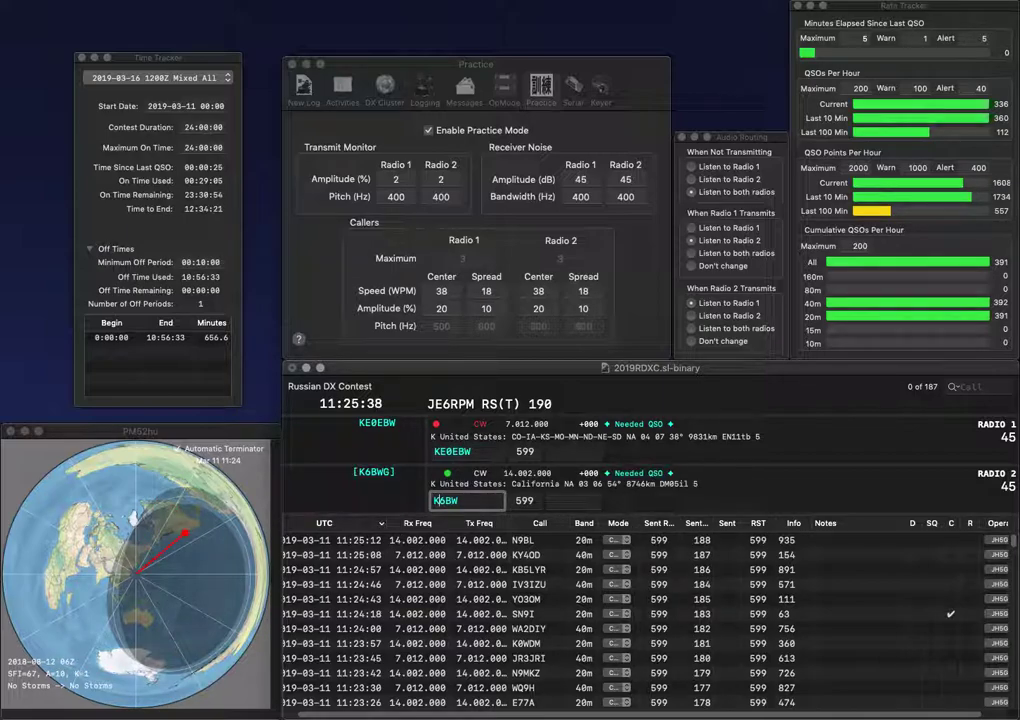
pyautogui.write('J')
pyautogui.press('Return')
pyautogui.press('space')
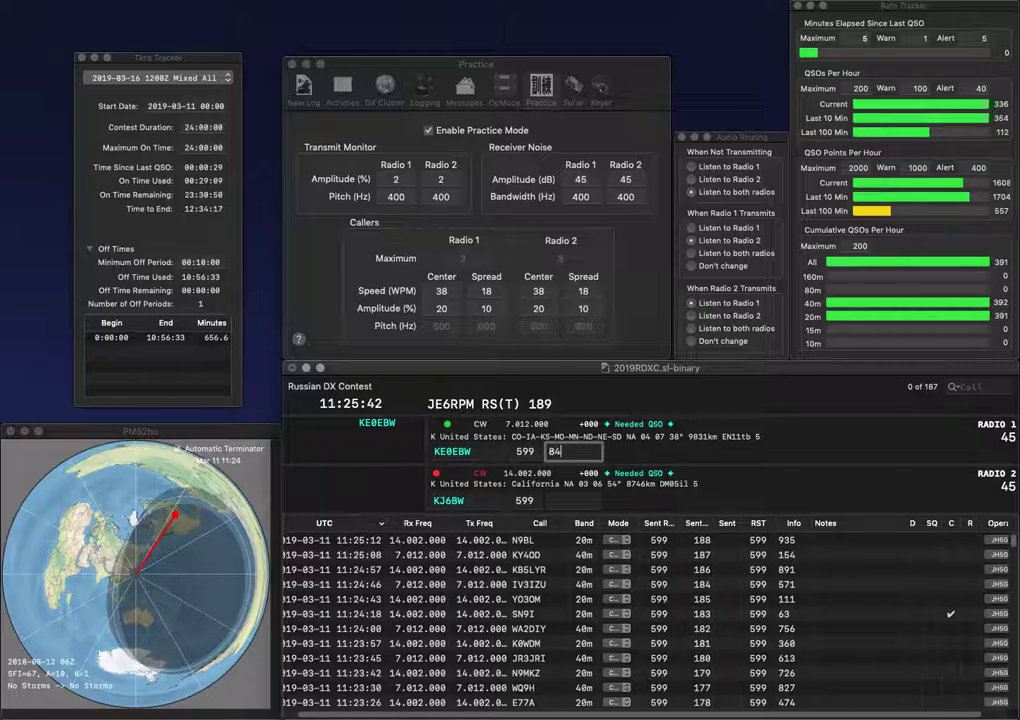
pyautogui.press('Return')
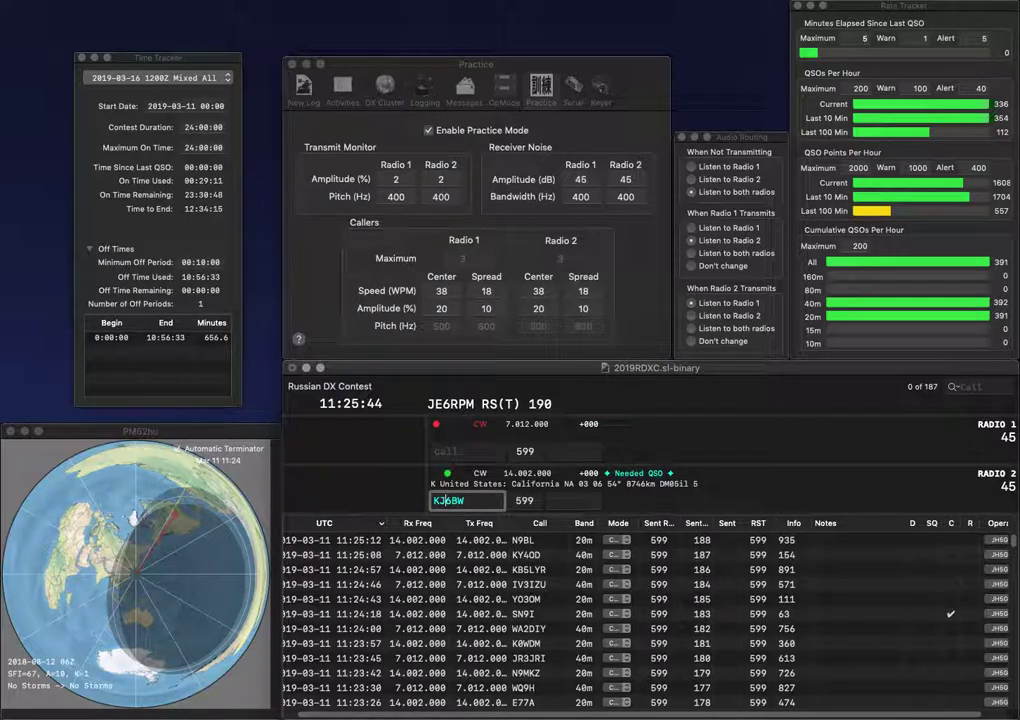
pyautogui.press('BackSpace')
pyautogui.write('1')
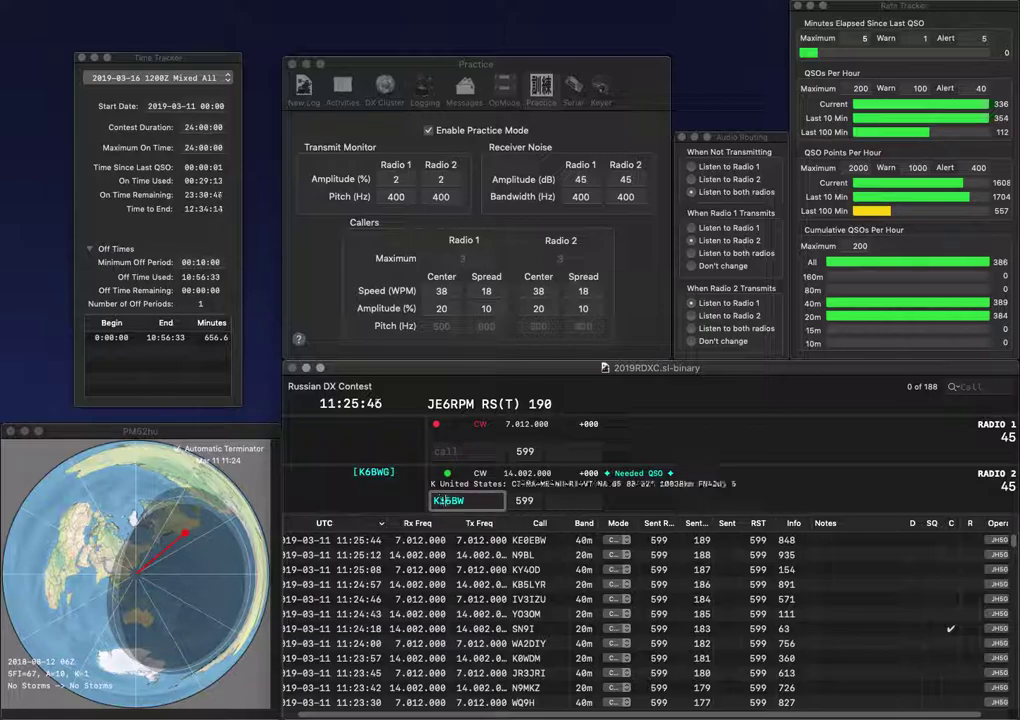
pyautogui.press('Delete')
pyautogui.press('Return')
pyautogui.write('2SP')
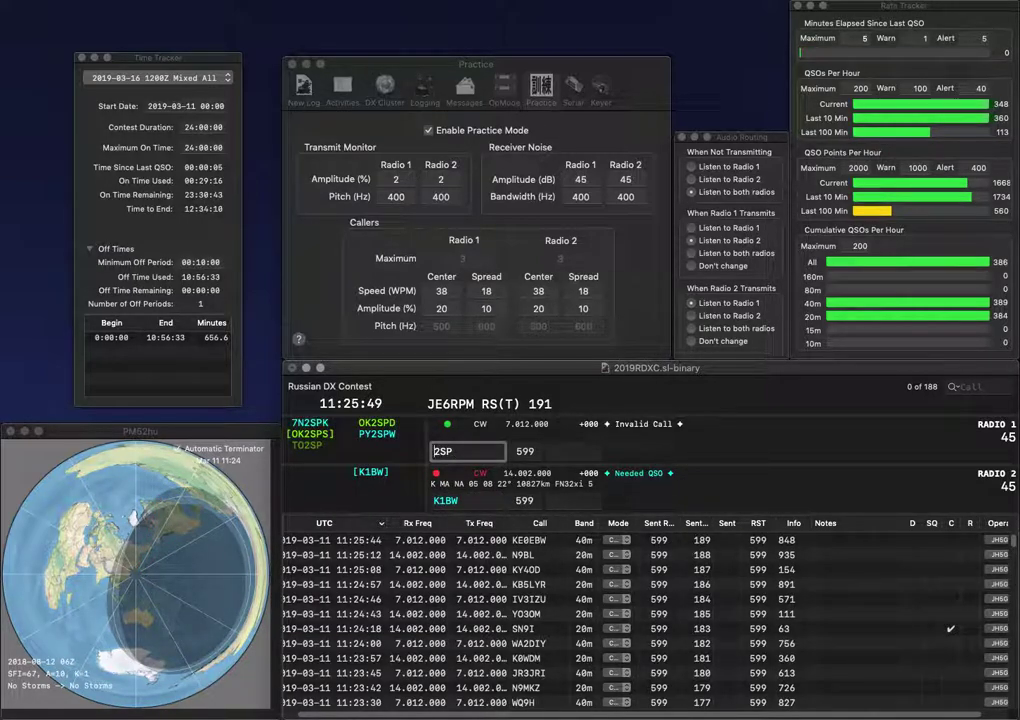
pyautogui.write('TO')
pyautogui.press('Return')
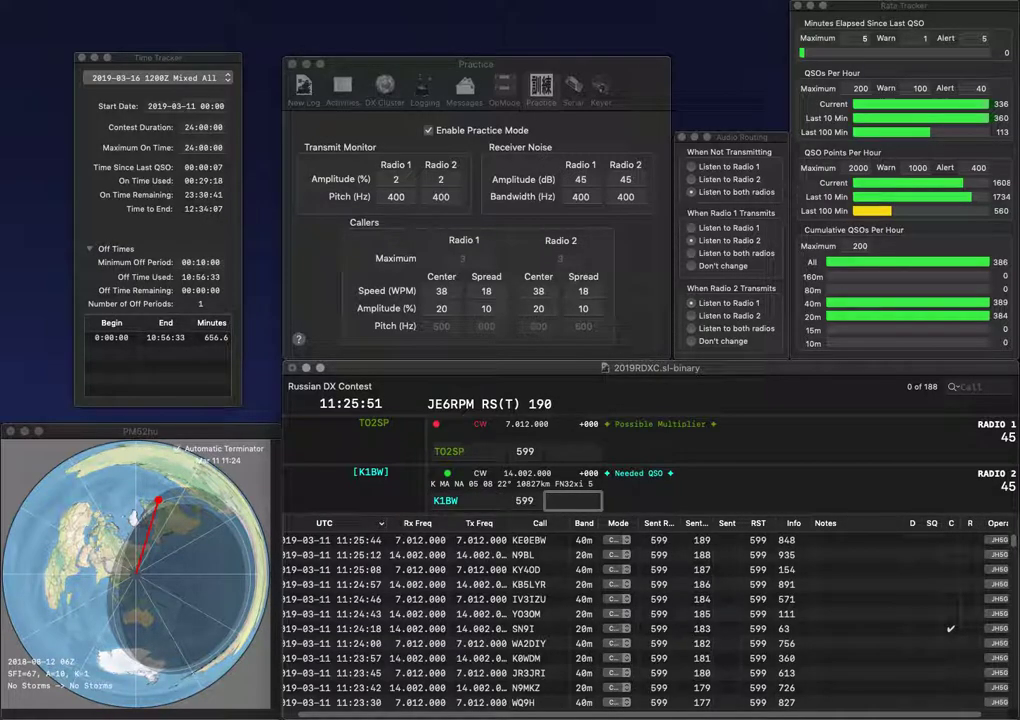
pyautogui.press('Return')
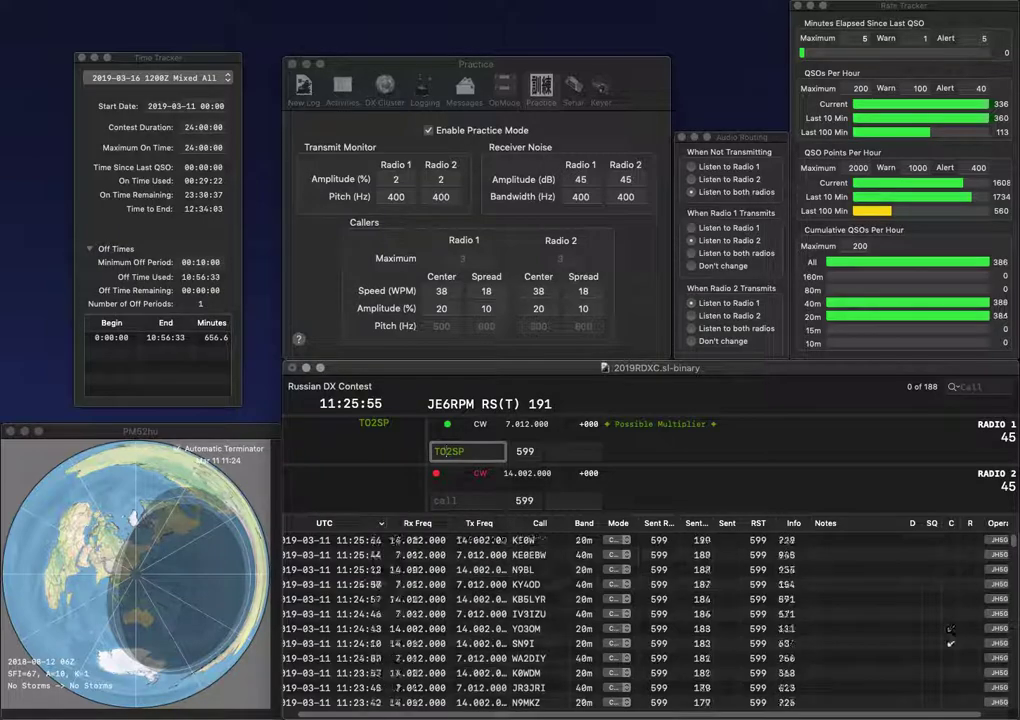
pyautogui.press('space')
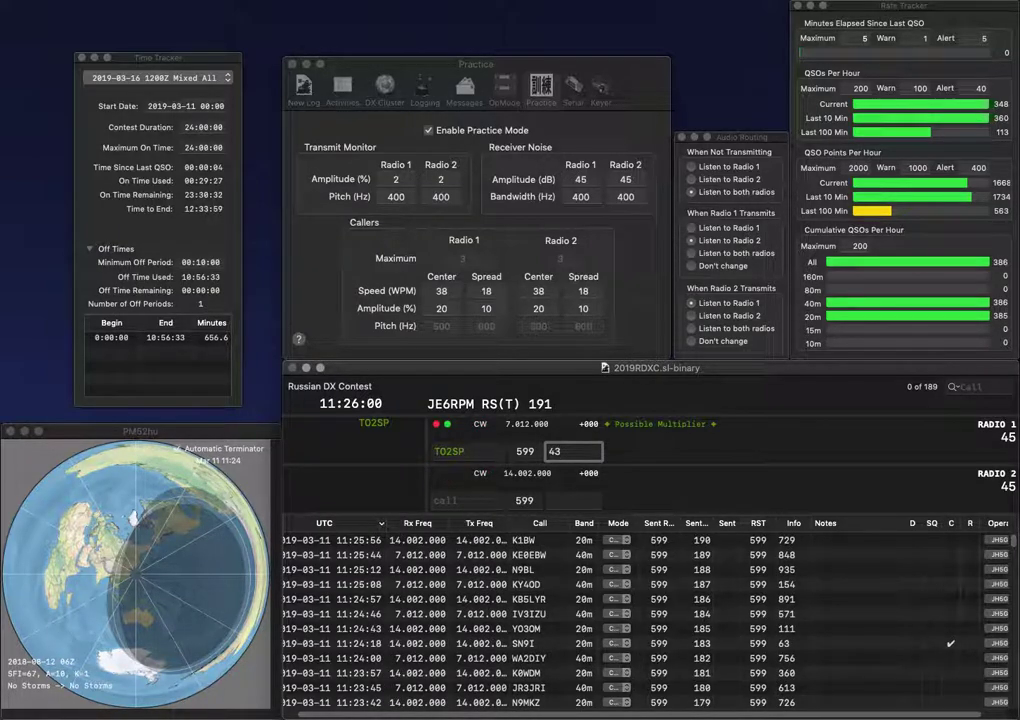
pyautogui.write('1')
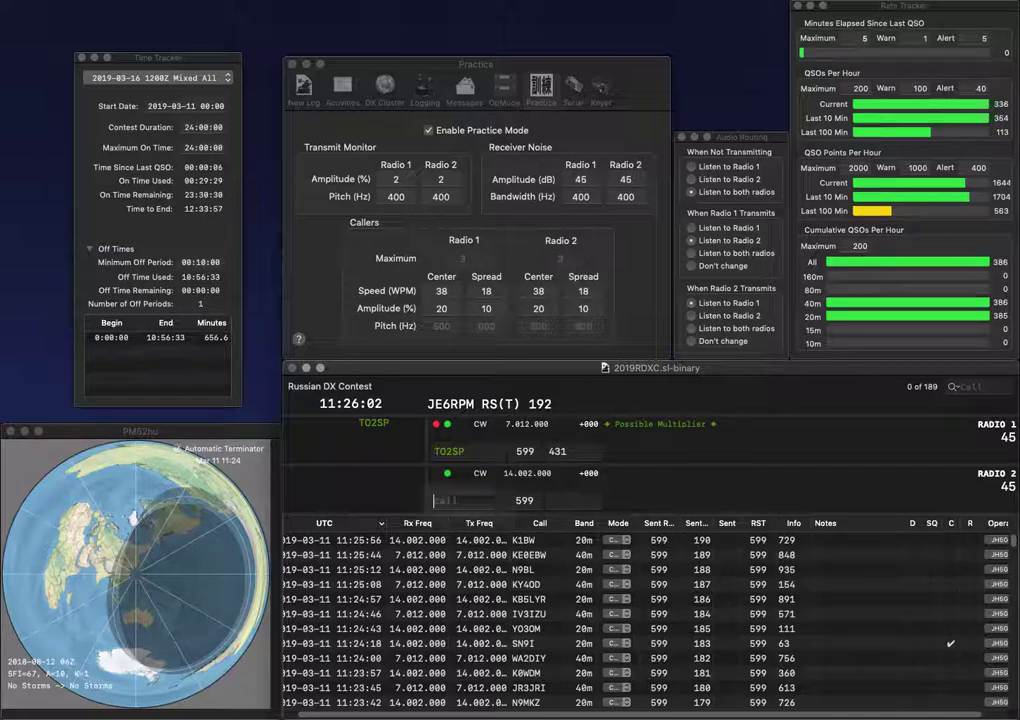
pyautogui.press('Return')
pyautogui.write('DL5CQ')
pyautogui.press('Return')
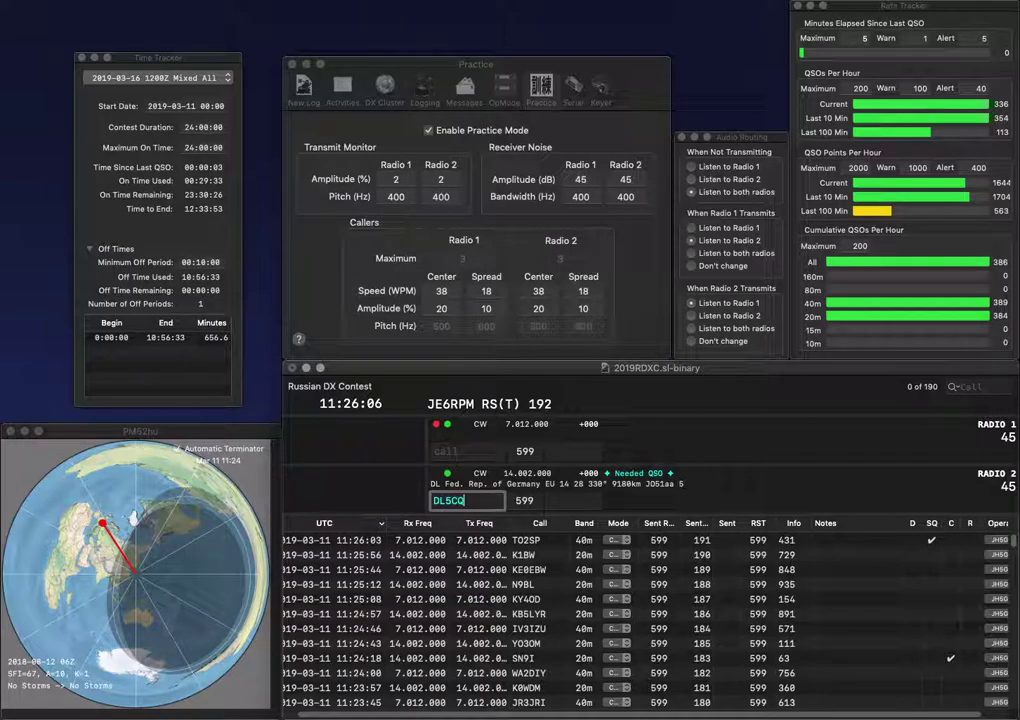
pyautogui.write('AE7AP')
pyautogui.press('Return')
# Step: Correct the Radio 2 call to DL5CK and resend the exchange
pyautogui.press('Tab')
pyautogui.press('BackSpace')
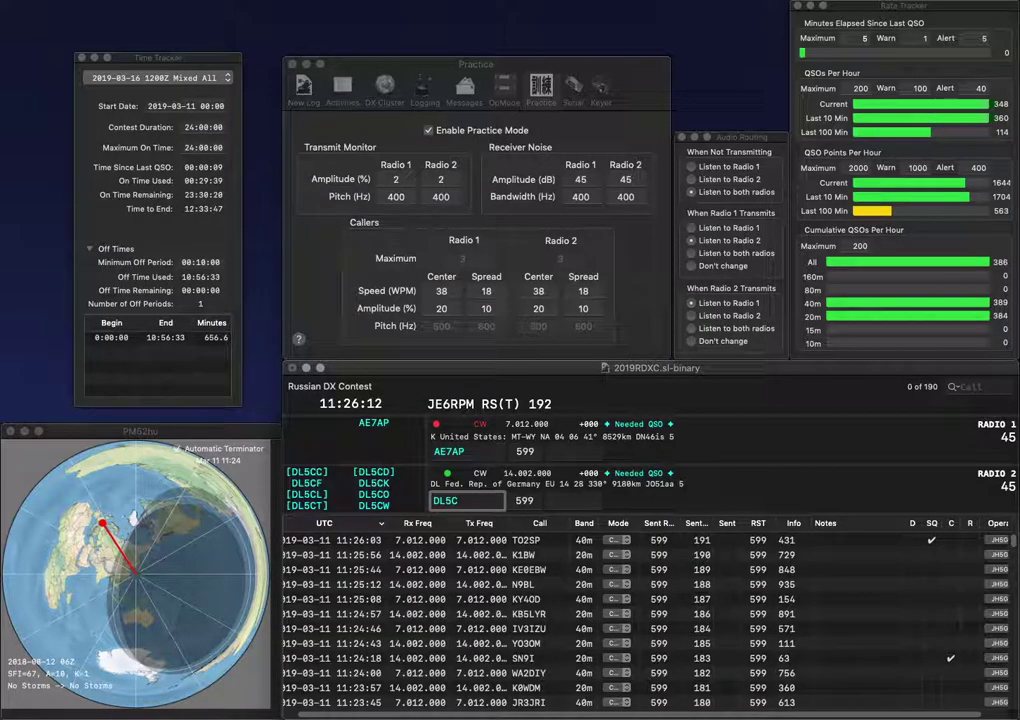
pyautogui.write('K')
pyautogui.press('Return')
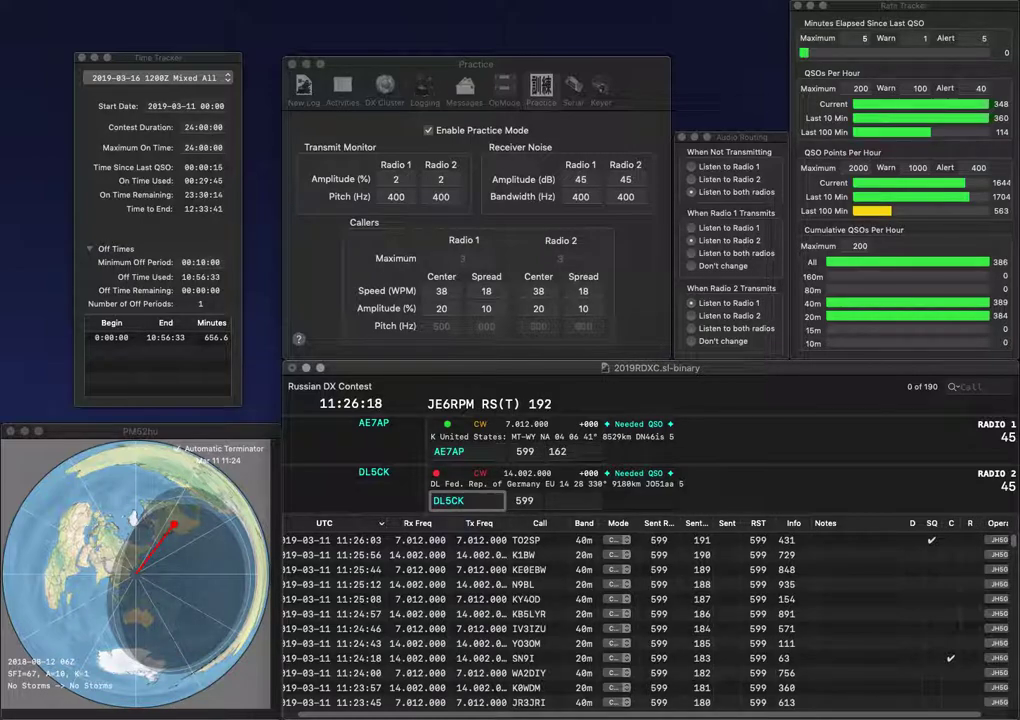
pyautogui.press('Return')
pyautogui.press('space')
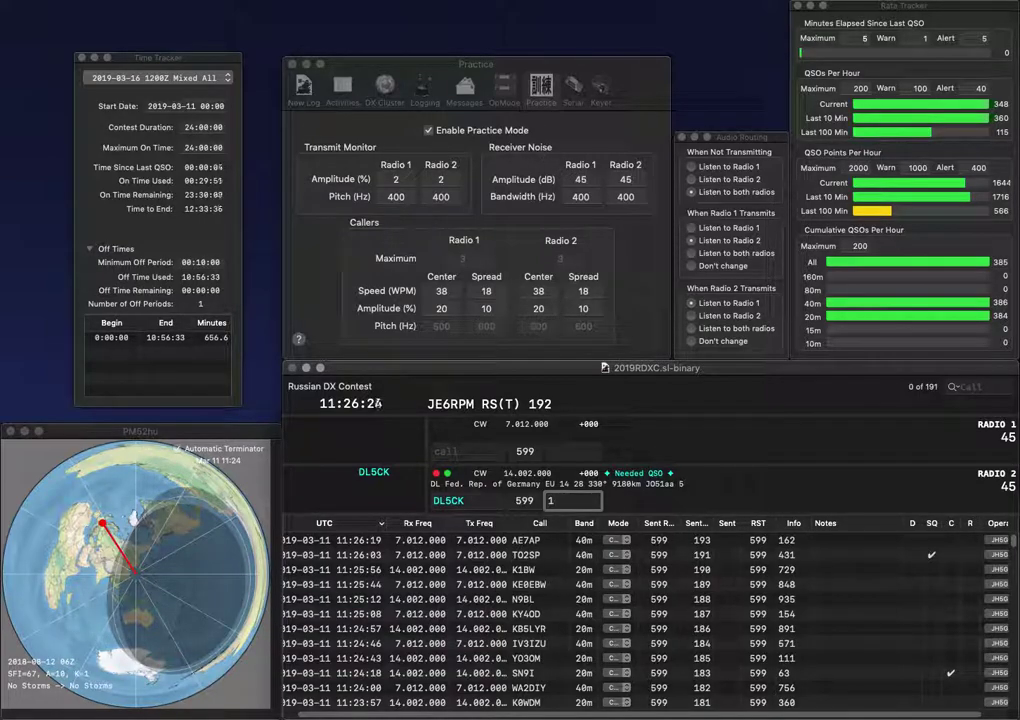
pyautogui.write('31')
pyautogui.press('\\')
pyautogui.press('\\')
pyautogui.press('Return')
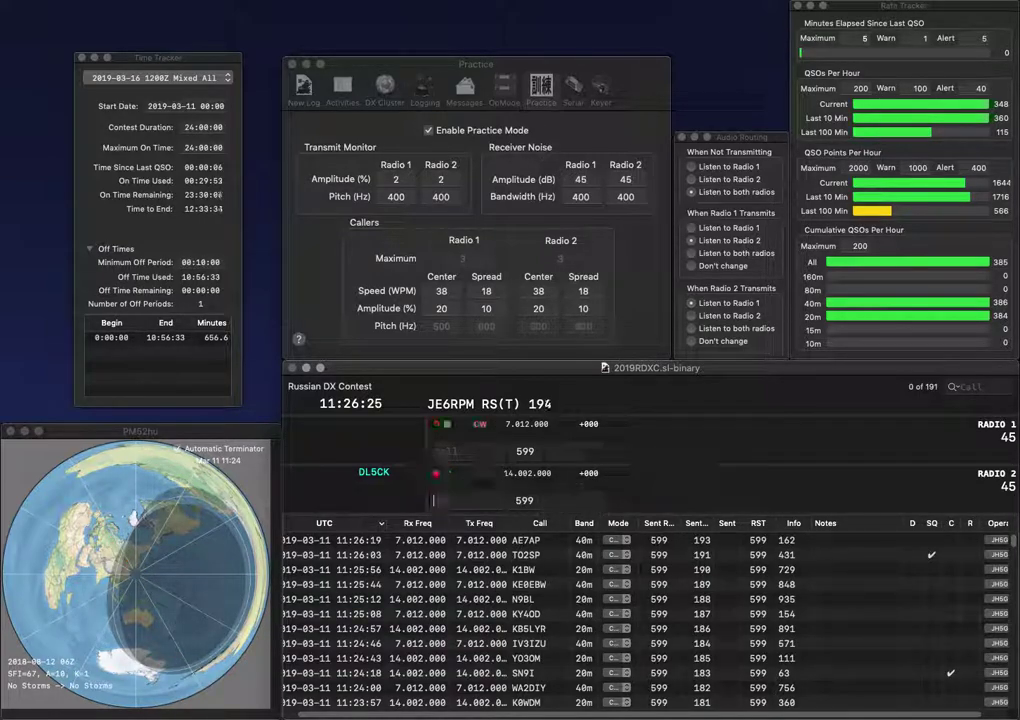
pyautogui.write('W7Q')
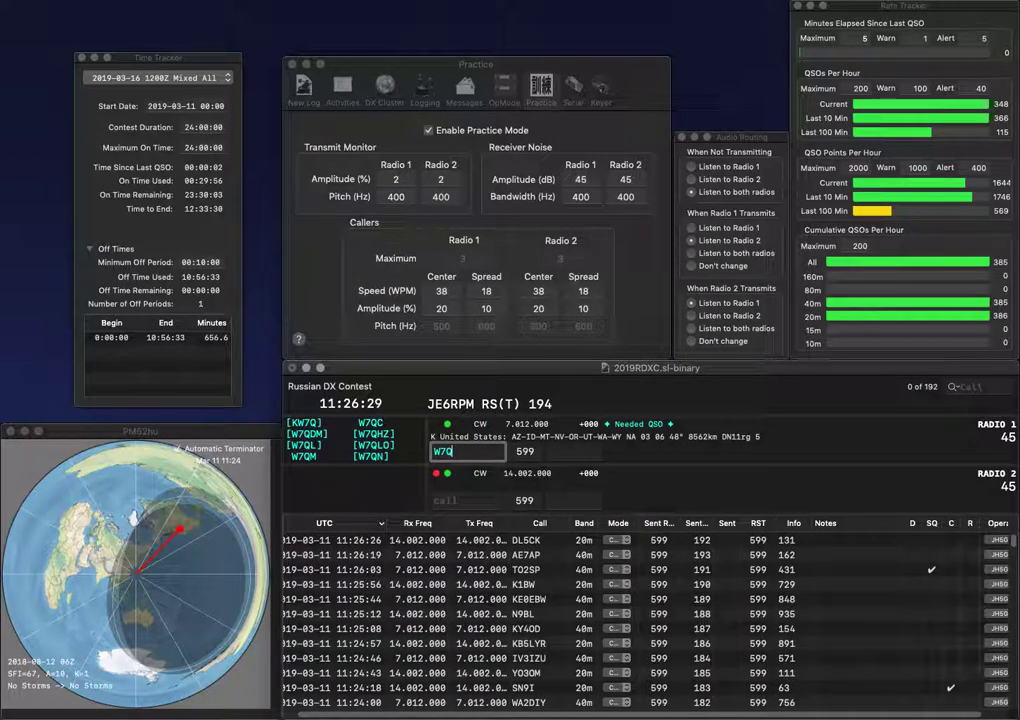
pyautogui.press('Return')
pyautogui.write('W5NN')
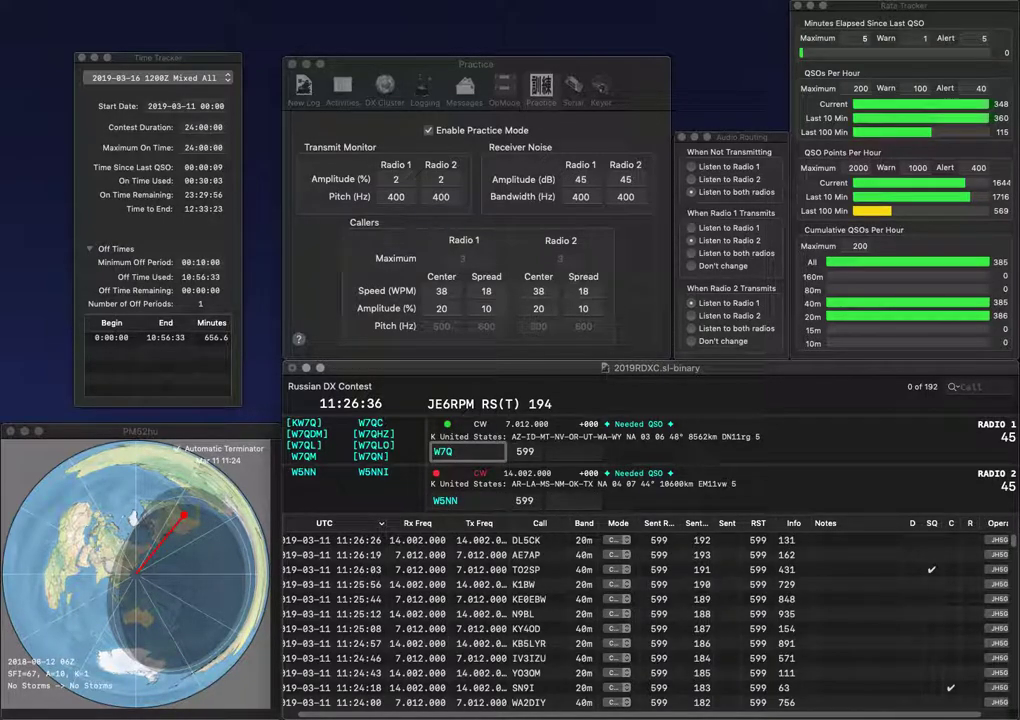
pyautogui.write('HZ')
pyautogui.press('Return')
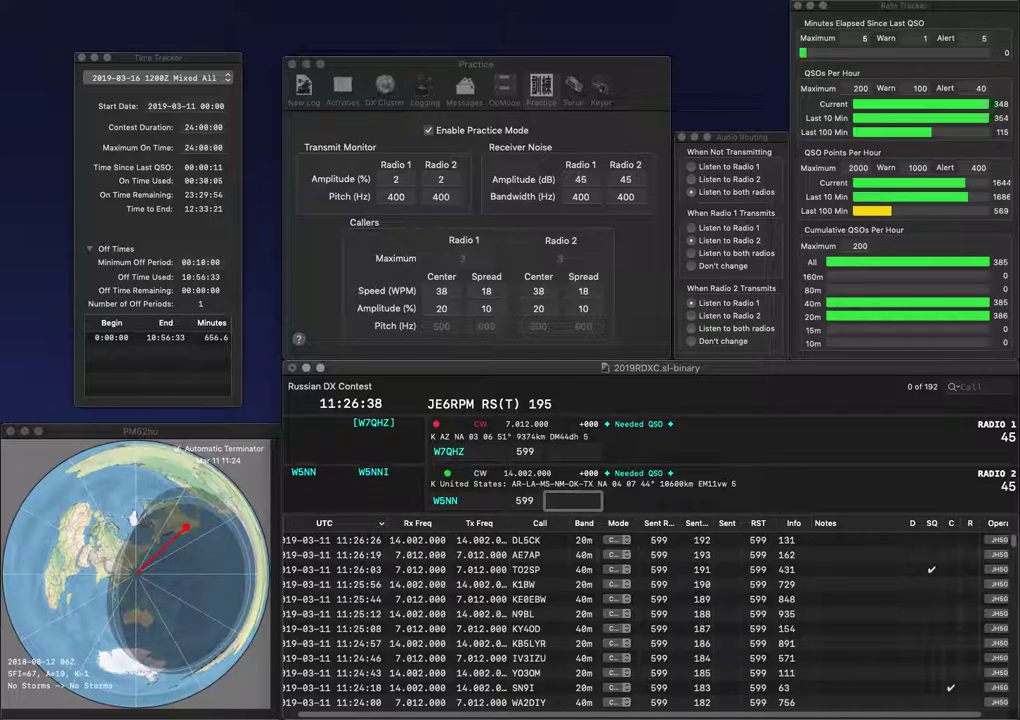
# Step: Log W5NN on Radio 2 with received number 161 and W7QHZ on Radio 1 with received number 782
pyautogui.write('161')
pyautogui.press('Return')
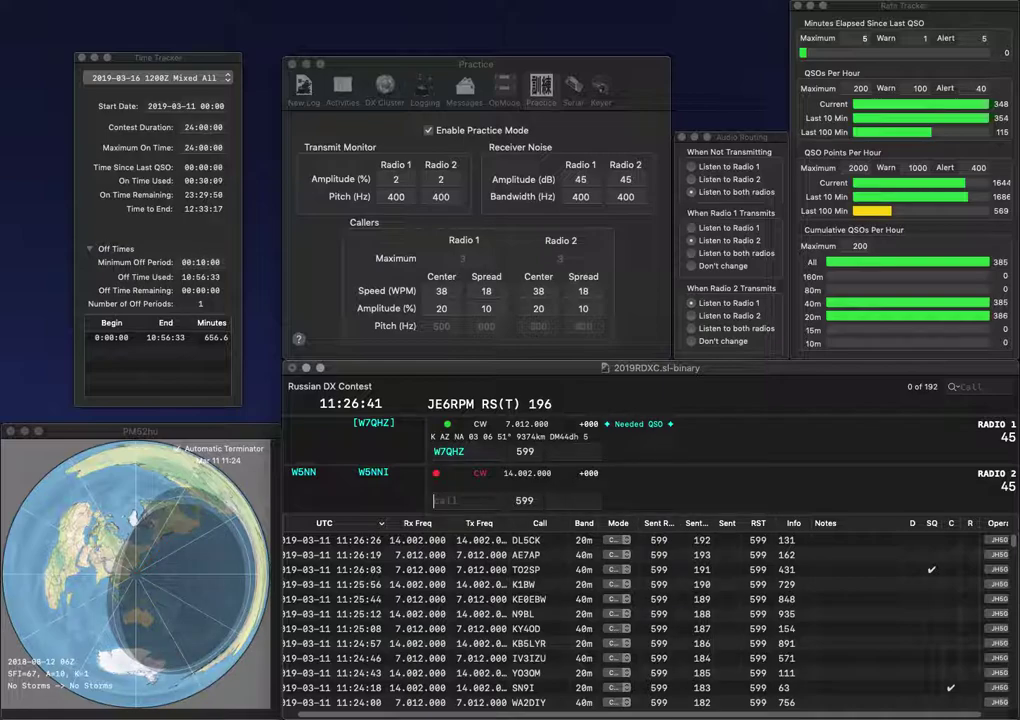
pyautogui.write('782')
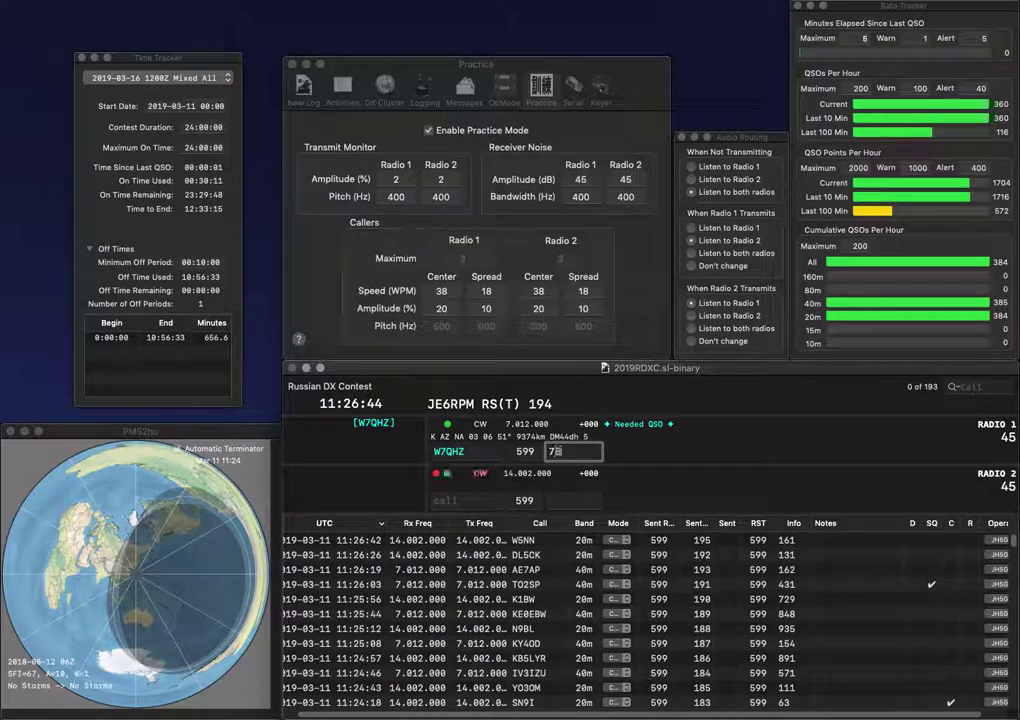
pyautogui.press('Return')
# Step: Enter JK1PHL/5 on Radio 2 and W3DAD on Radio 1, sending the exchange to each
pyautogui.write('JK1')
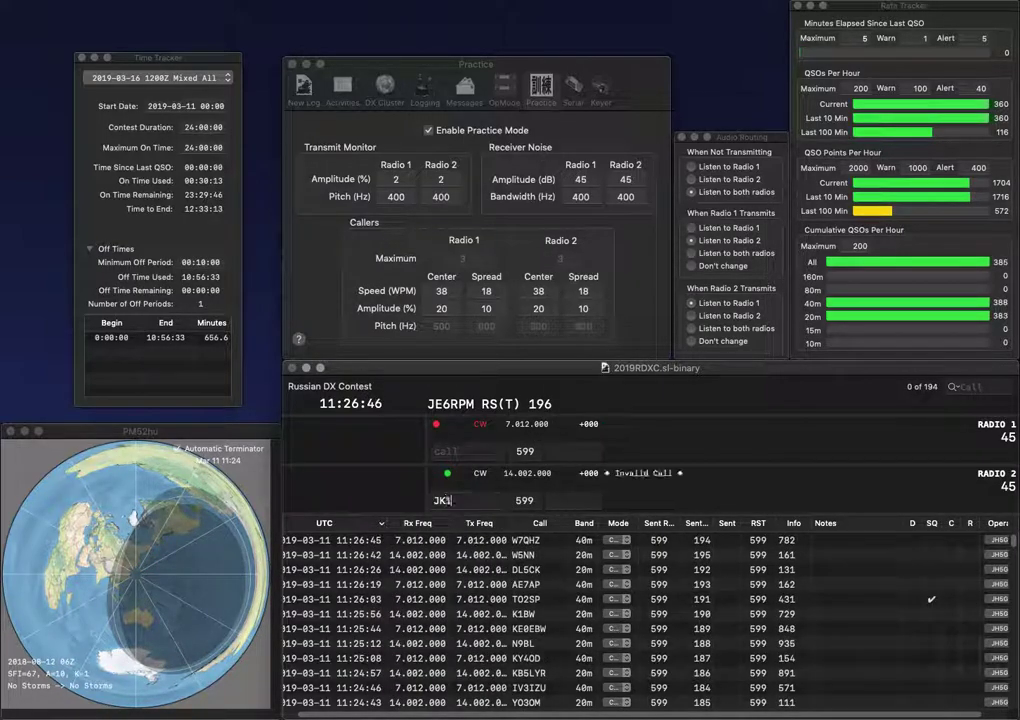
pyautogui.write('PHL/5')
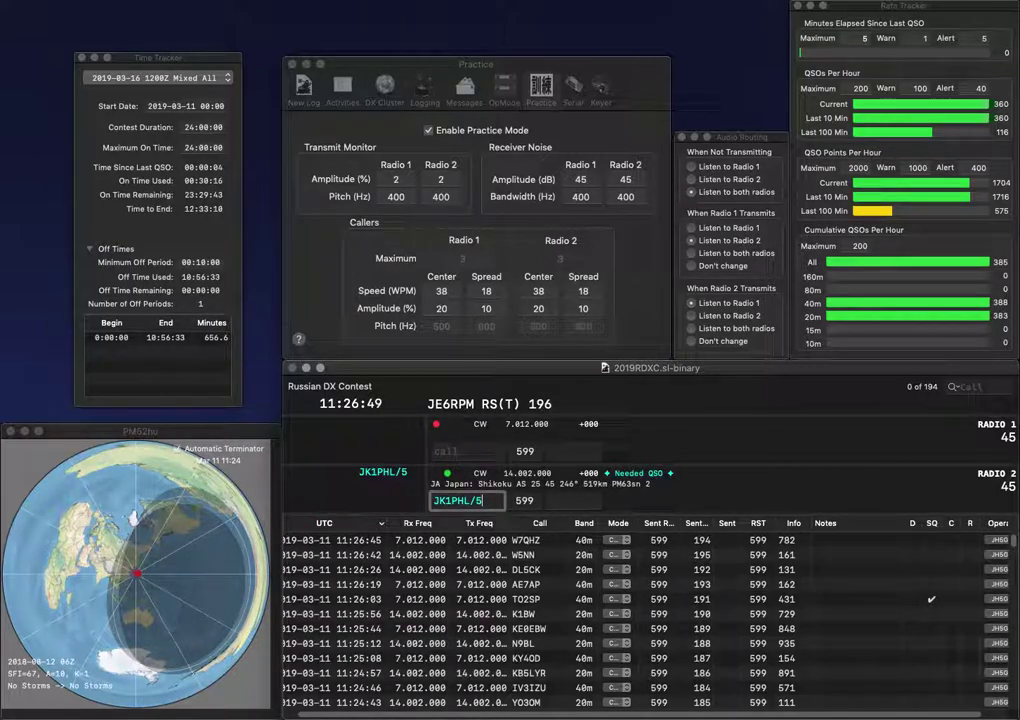
pyautogui.press('Up')
pyautogui.press('Down')
pyautogui.press('Return')
pyautogui.press('Up')
pyautogui.write('WW3DAD')
pyautogui.press('Tab')
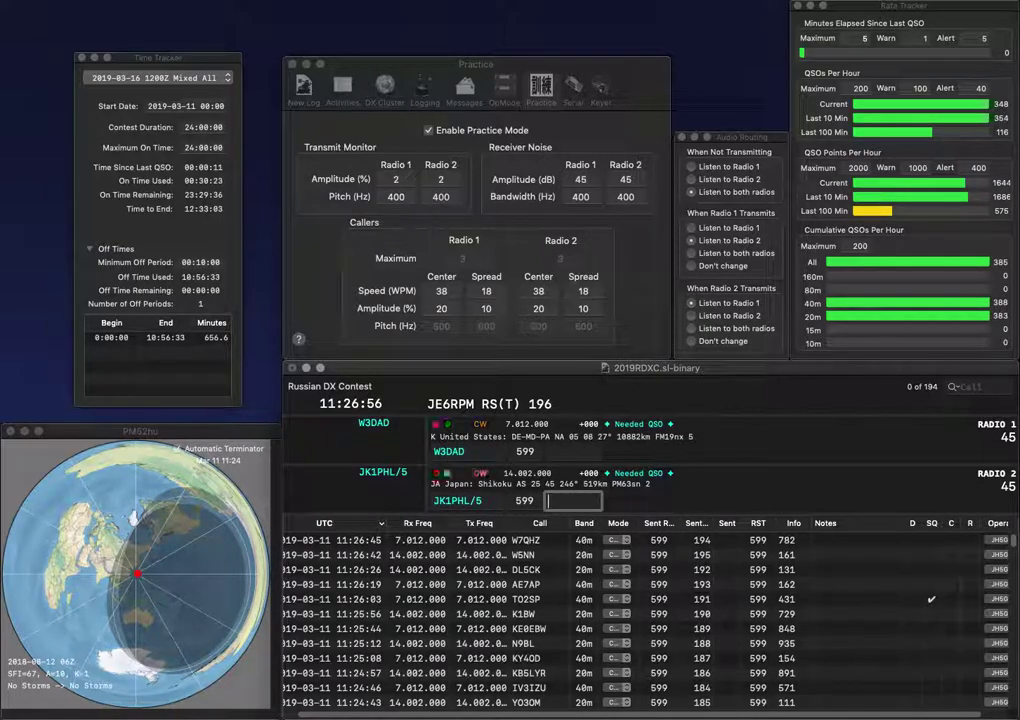
pyautogui.write('615')
pyautogui.press('Return')
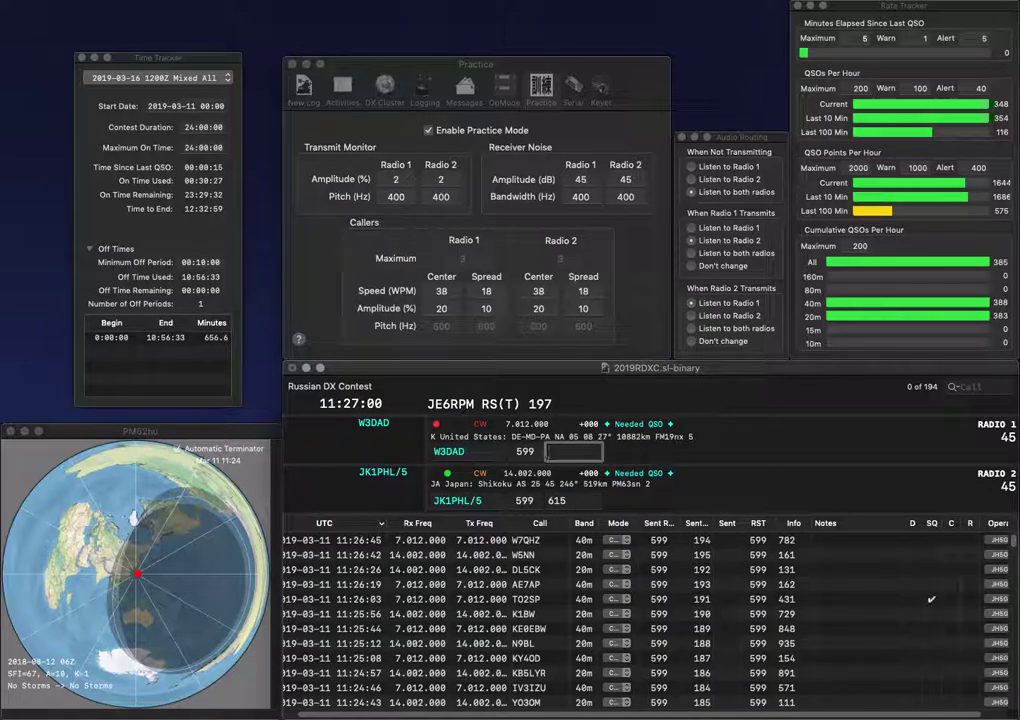
pyautogui.write('856')
pyautogui.press('Return')
# Step: Enter JA2UWB on Radio 2 and KI4LN on Radio 1, sending the exchange to each
pyautogui.write('JA2UWB')
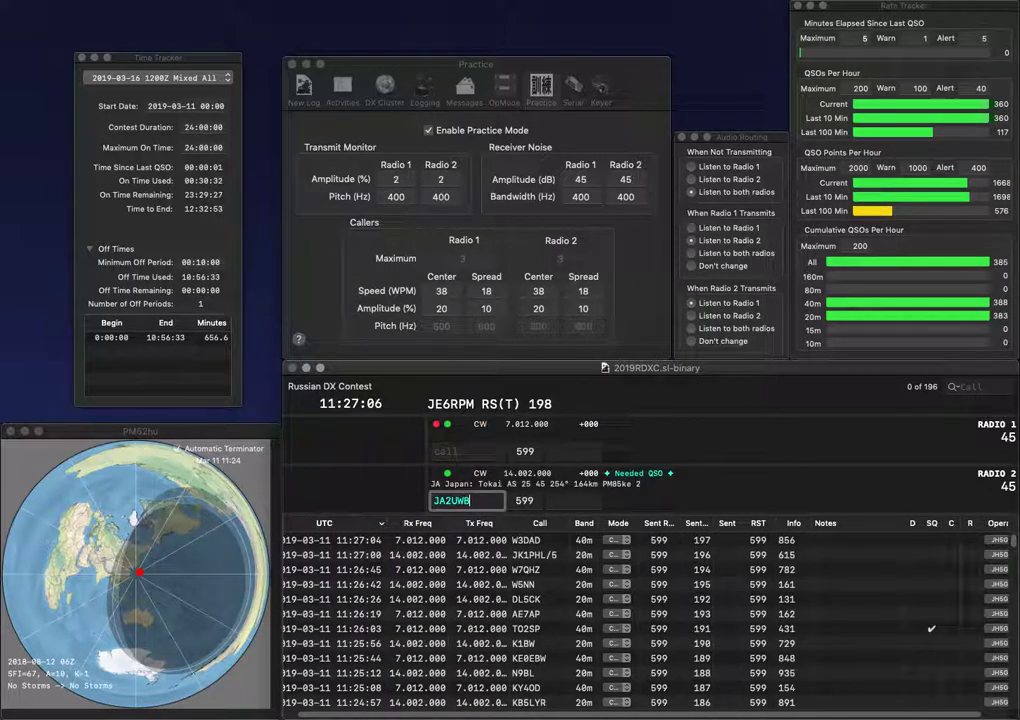
pyautogui.press('Return')
pyautogui.write('KI4L')
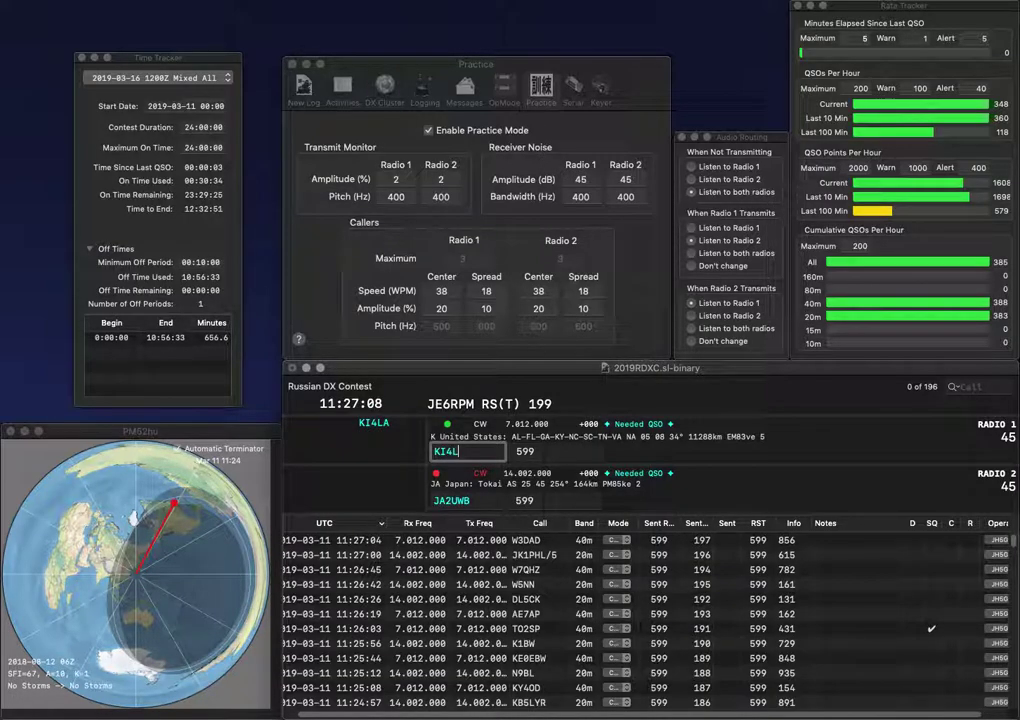
pyautogui.press('BackSpace')
pyautogui.write('S')
pyautogui.press('BackSpace')
pyautogui.write('LN')
pyautogui.press('Return')
pyautogui.press('Left')
pyautogui.press('Left')
pyautogui.press('BackSpace')
pyautogui.write('3')
pyautogui.press('Return')
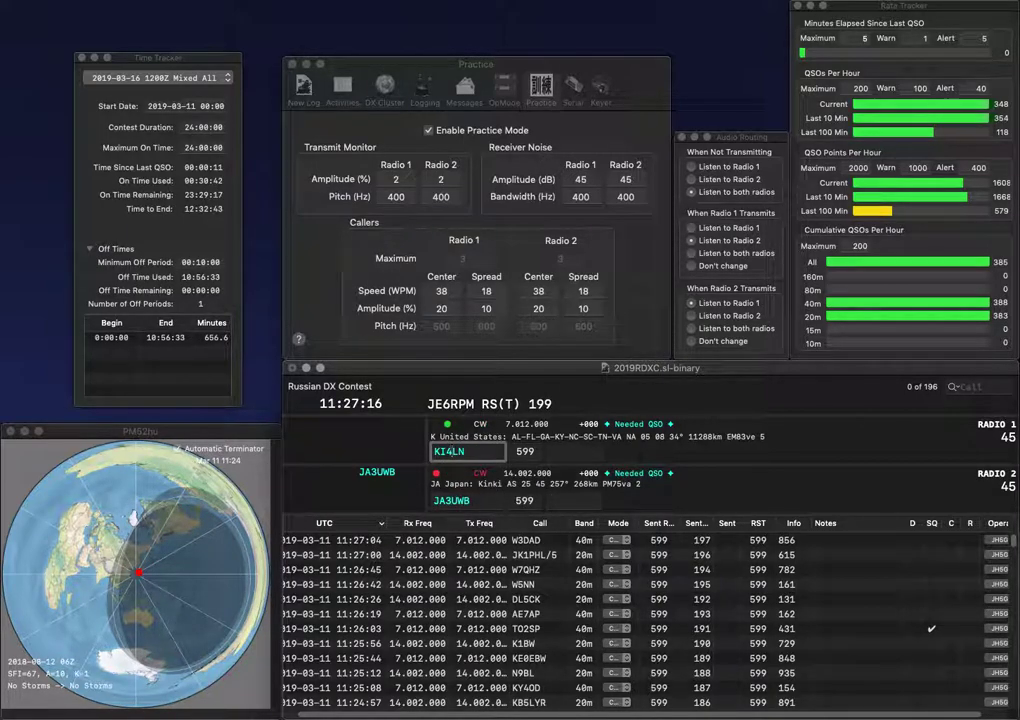
pyautogui.press('BackSpace')
pyautogui.write('5')
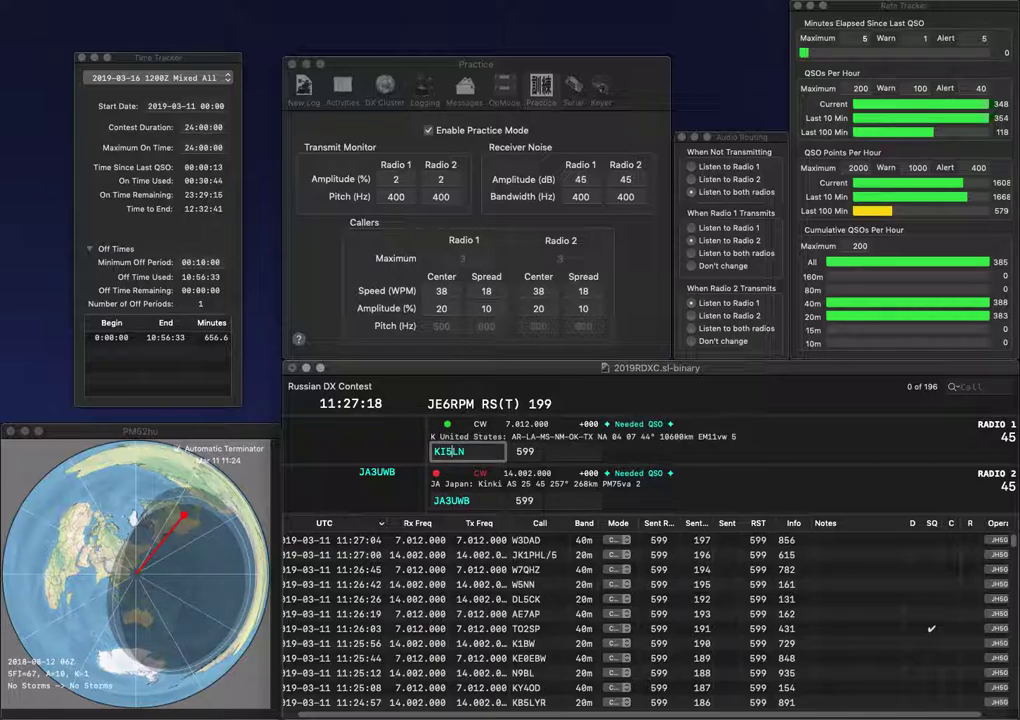
pyautogui.press('BackSpace')
pyautogui.write('R')
pyautogui.press('Return')
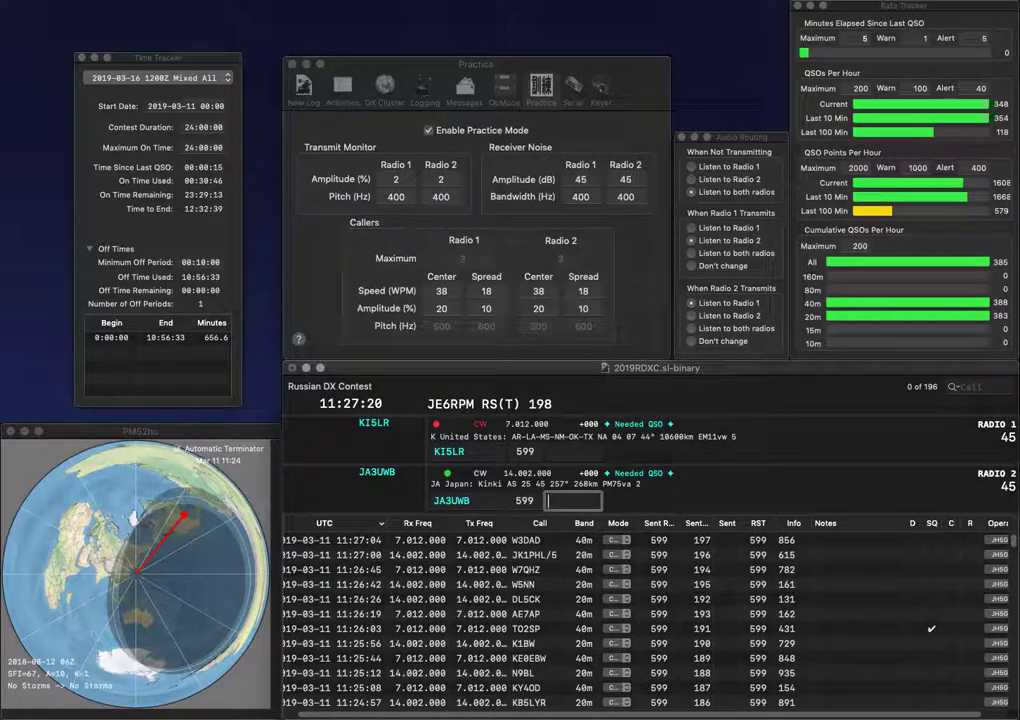
pyautogui.write('916')
pyautogui.press('Return')
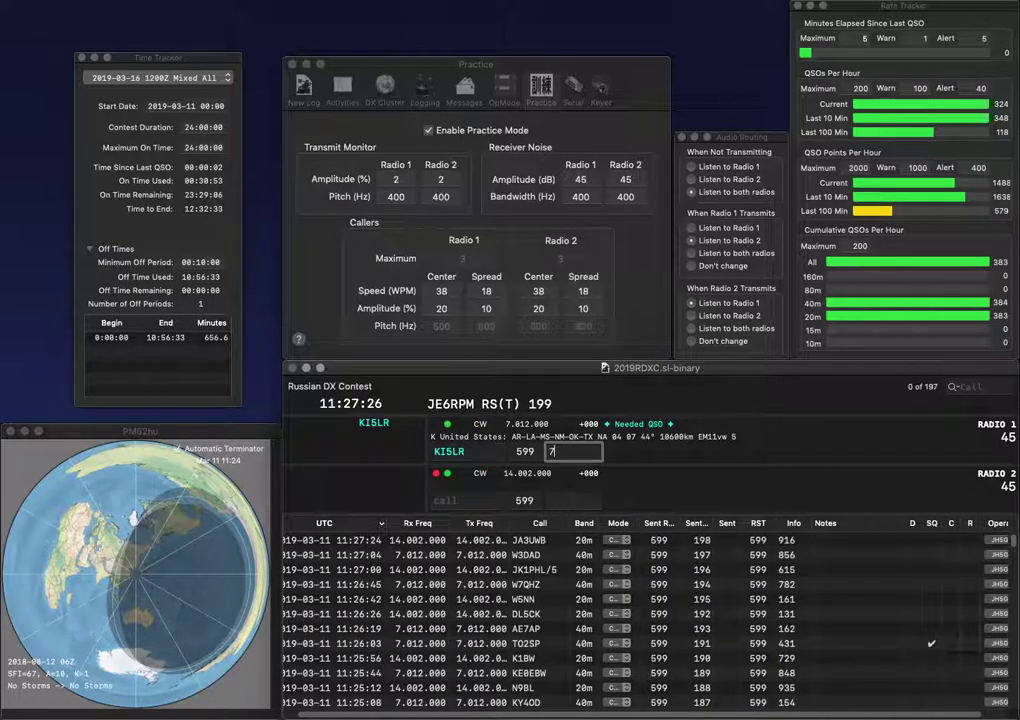
pyautogui.write('3')
pyautogui.press('Return')
pyautogui.write('WMO')
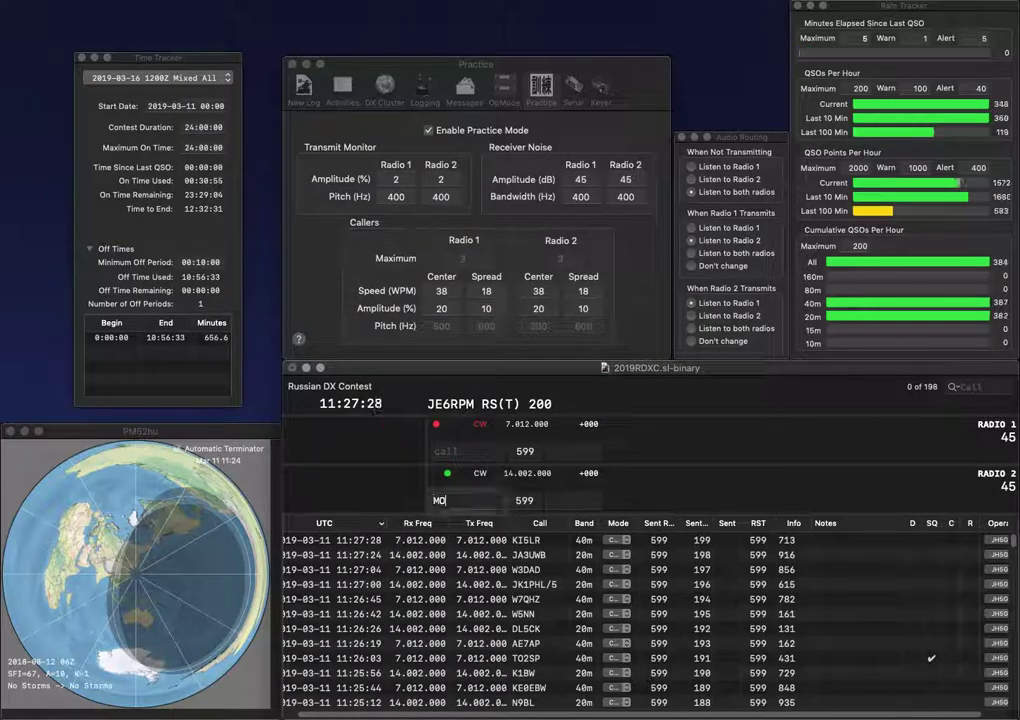
pyautogui.write('3')
pyautogui.press('Return')
pyautogui.write('VA3')
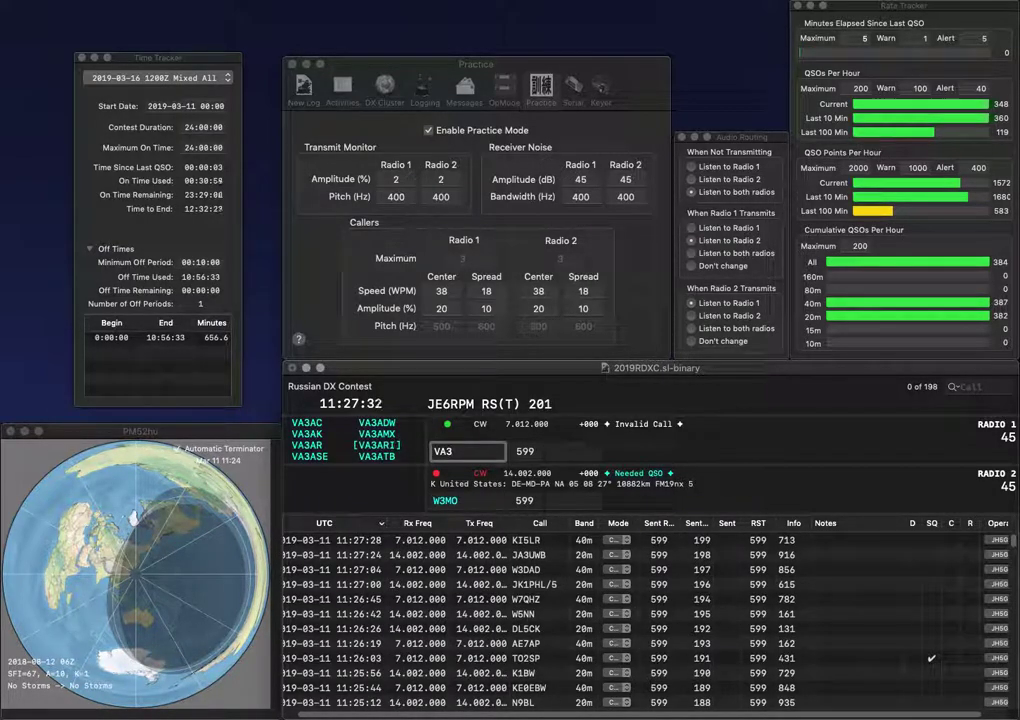
pyautogui.write('QLE')
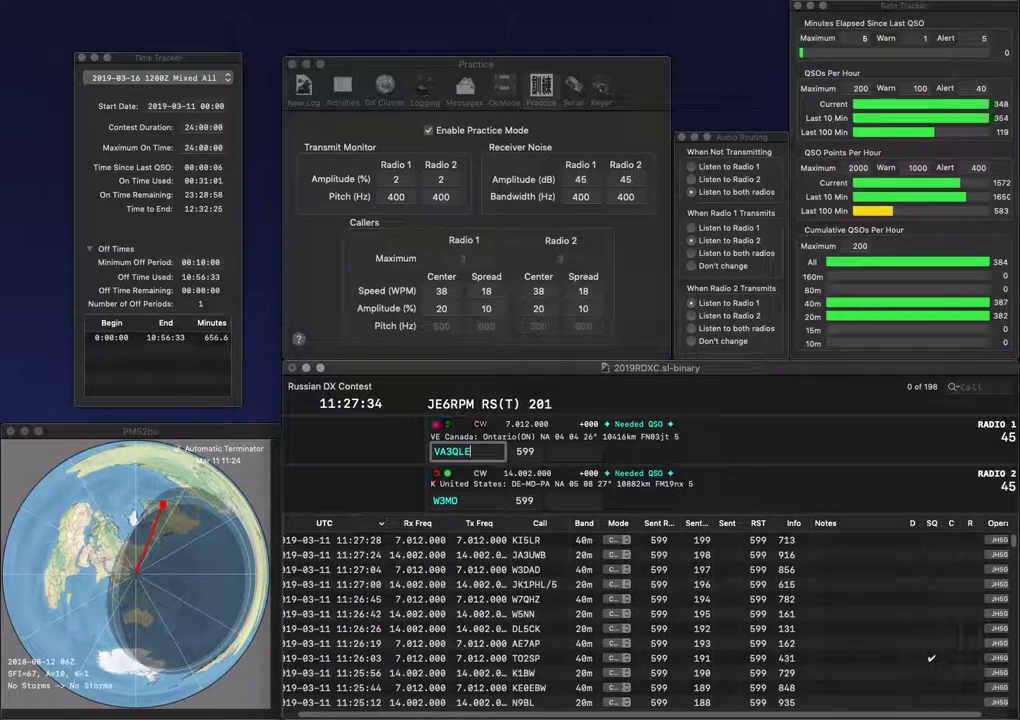
pyautogui.press('Return')
pyautogui.write('5')
pyautogui.press('Return')
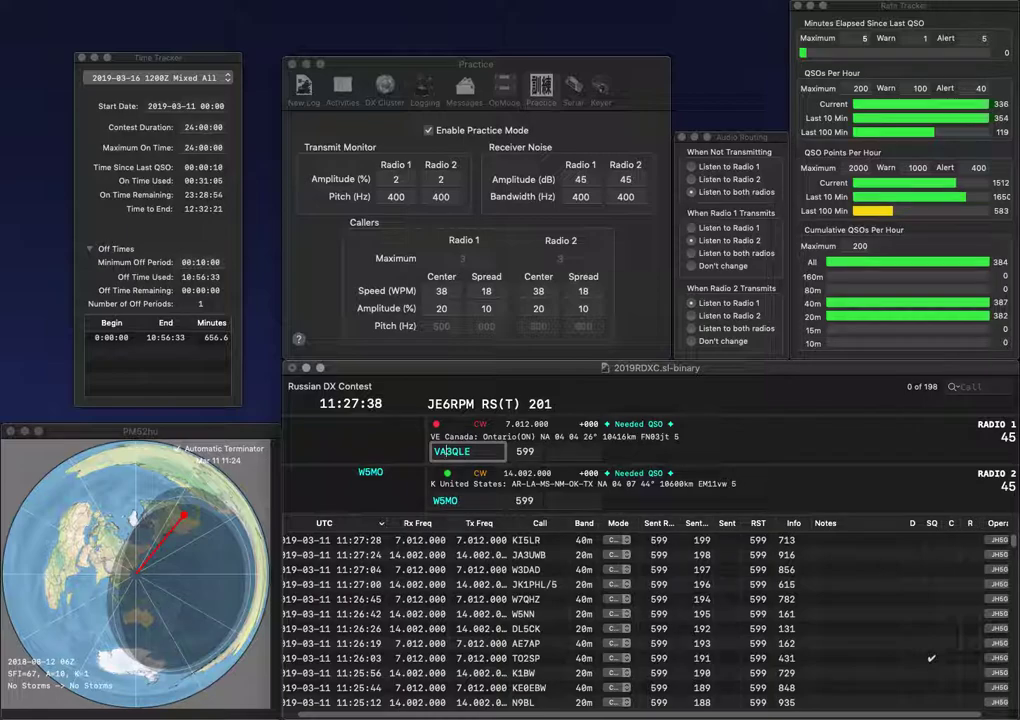
pyautogui.press('BackSpace')
pyautogui.press('BackSpace')
pyautogui.press('BackSpace')
pyautogui.press('BackSpace')
pyautogui.write('1QLE')
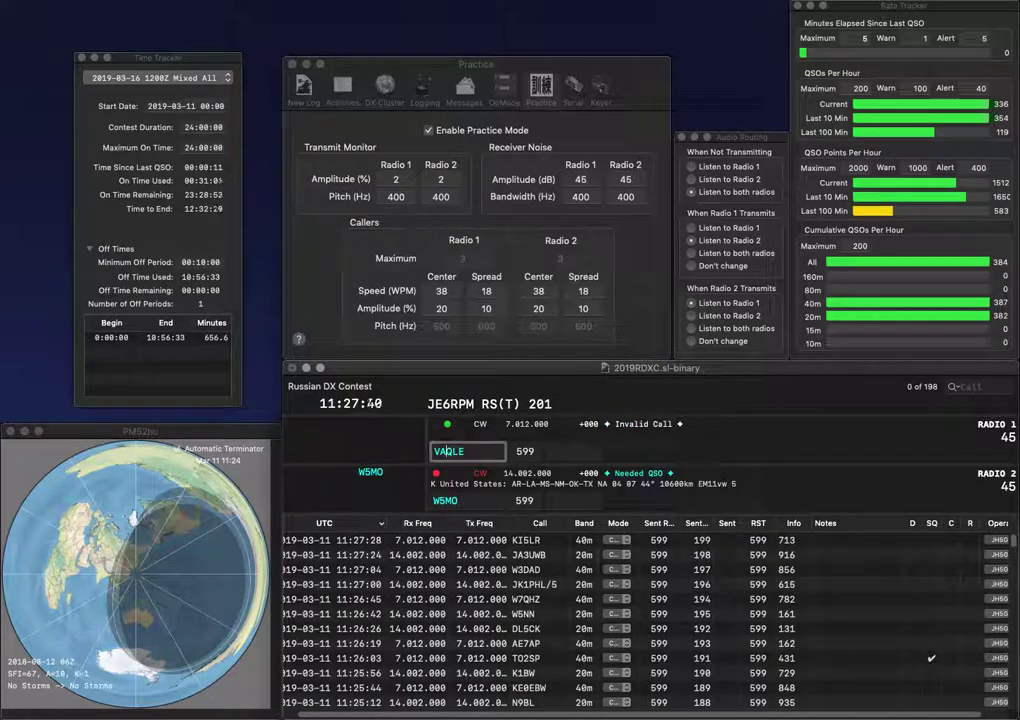
pyautogui.press('Return')
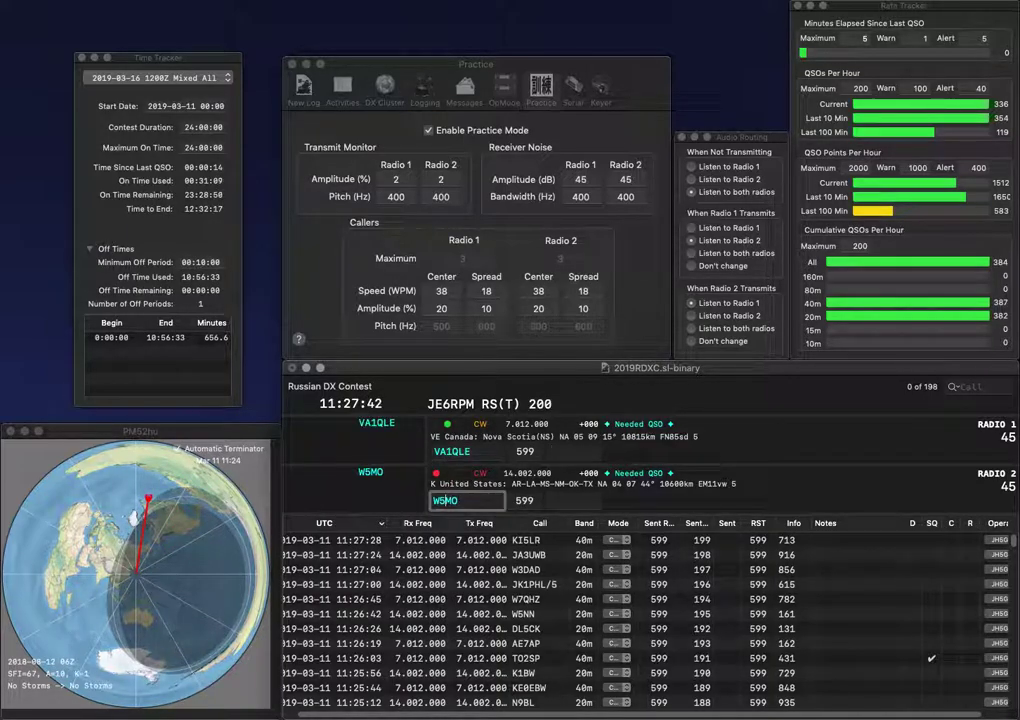
# Step: Log W5MO on Radio 2 with received number 678 and VA1QLE on Radio 1 with received number 279
pyautogui.press('Return')
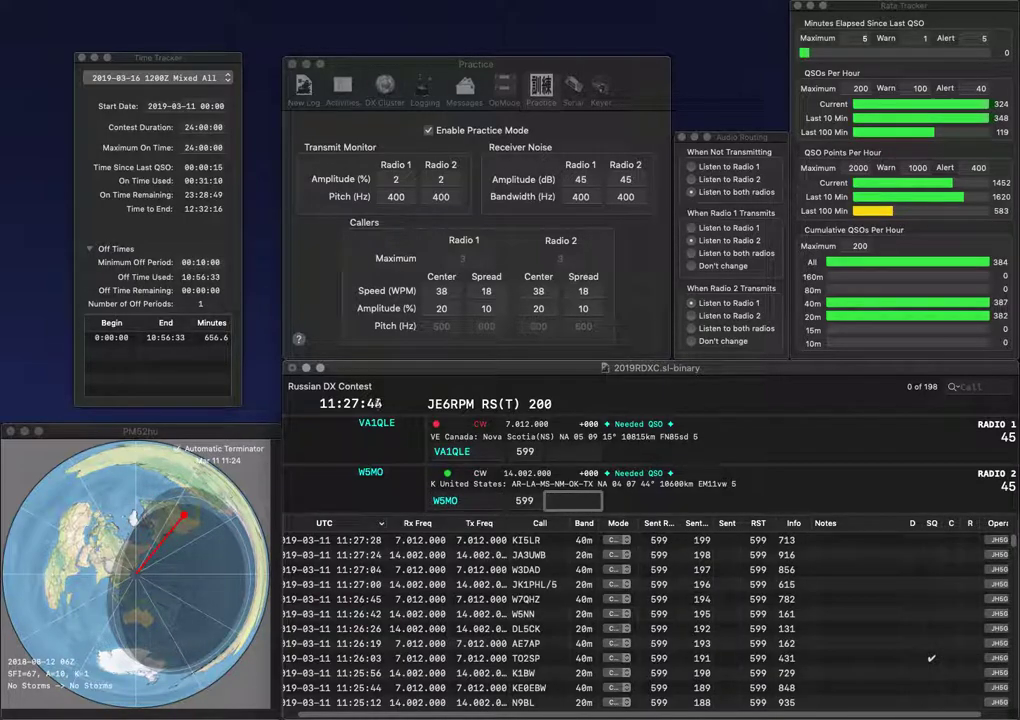
pyautogui.press('Return')
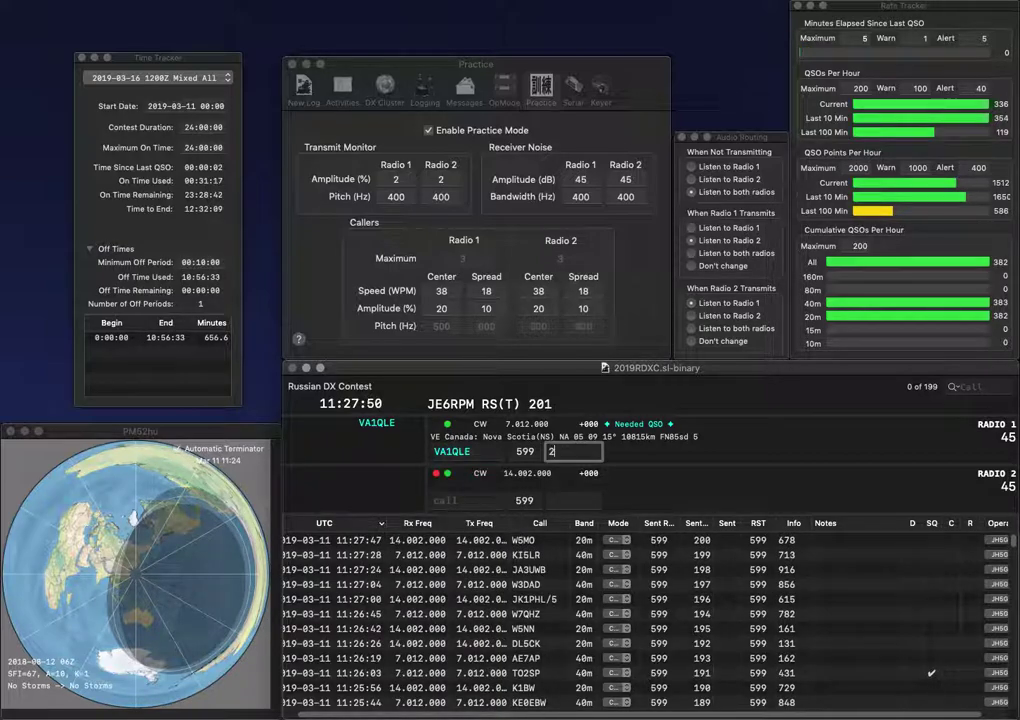
pyautogui.press('Return')
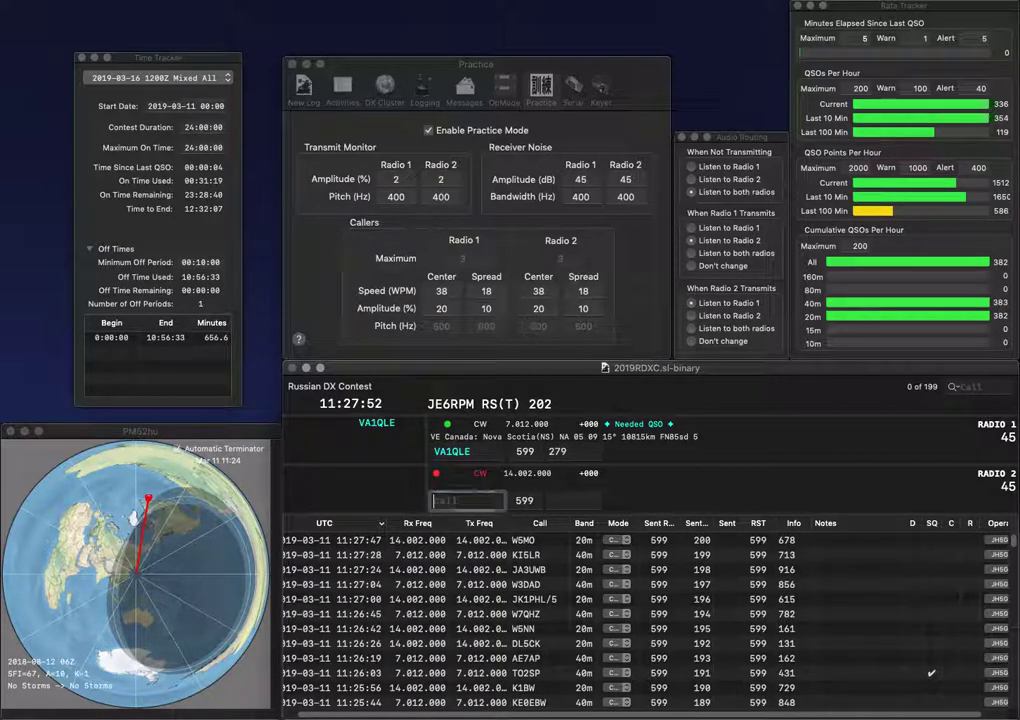
pyautogui.write('KTT')
pyautogui.press('Return')
pyautogui.write('J')
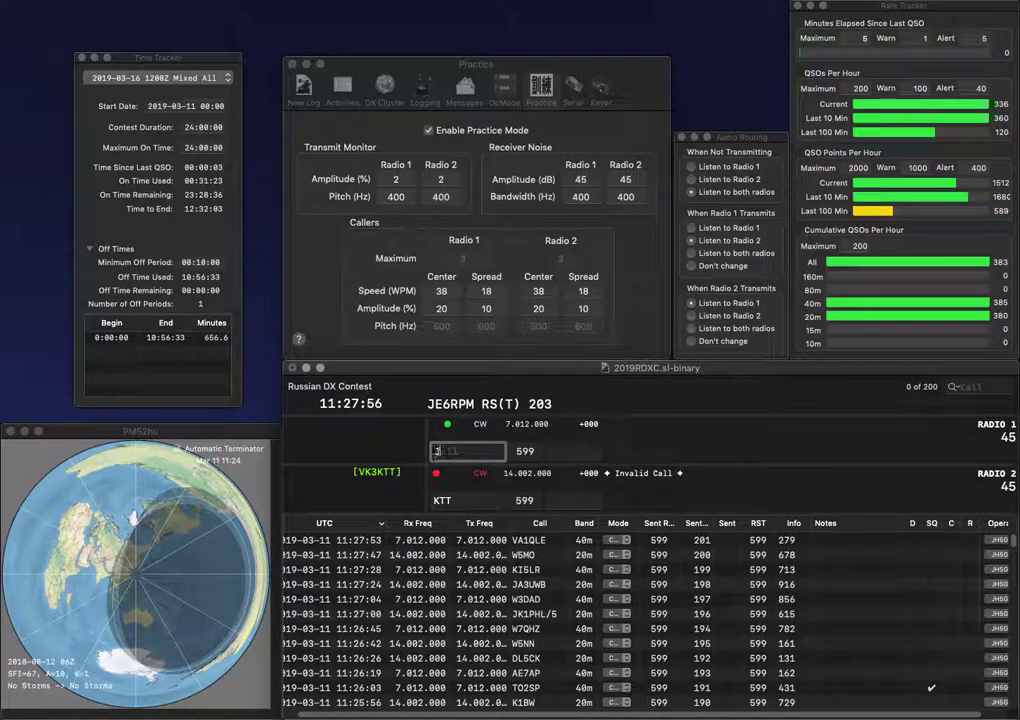
pyautogui.write('H5HDA')
pyautogui.press('Return')
pyautogui.write('2TTT')
pyautogui.press('Return')
pyautogui.press('space')
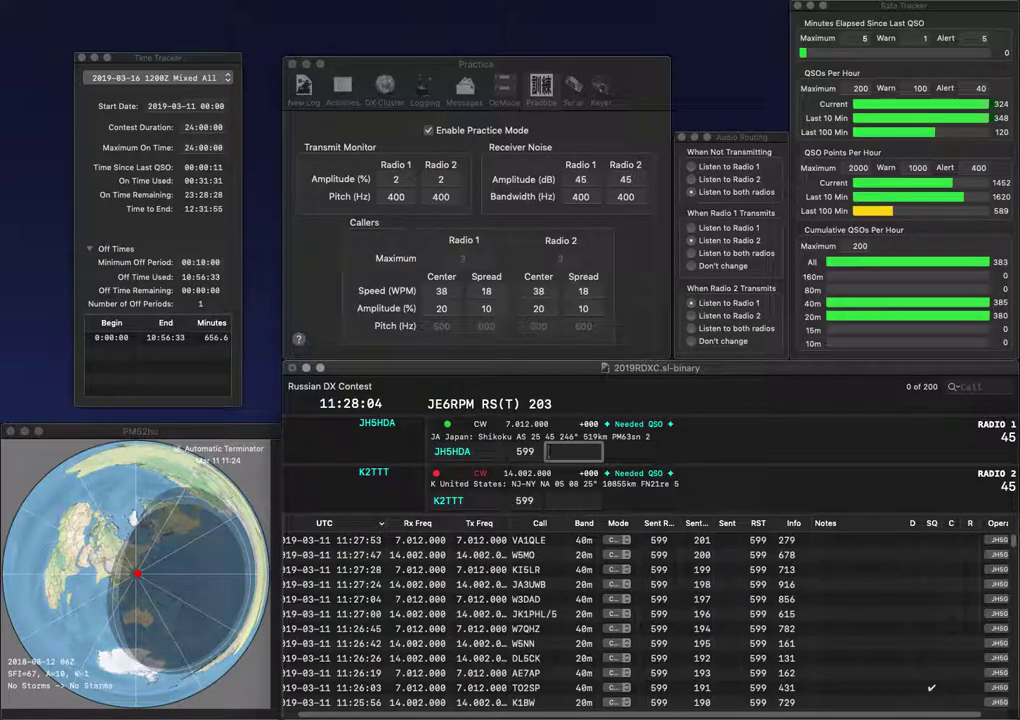
pyautogui.press('Return')
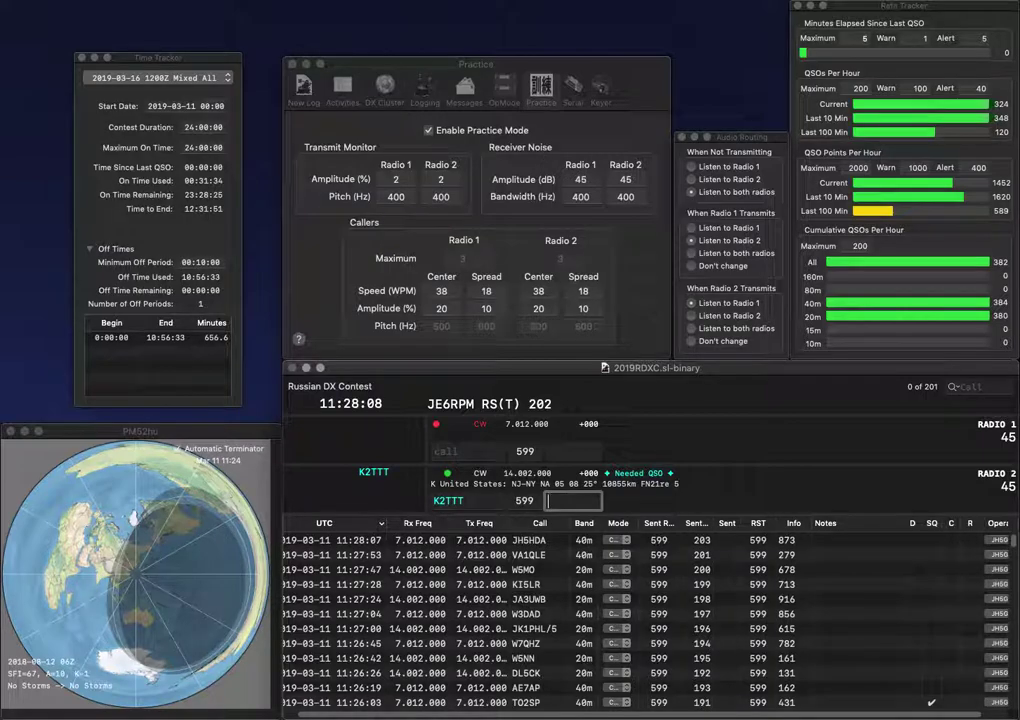
# Step: Log K2TTT on Radio 2 with received number 138 and send to the partial call GHV on Radio 1
pyautogui.write('138')
pyautogui.press('Return')
pyautogui.write('GHV')
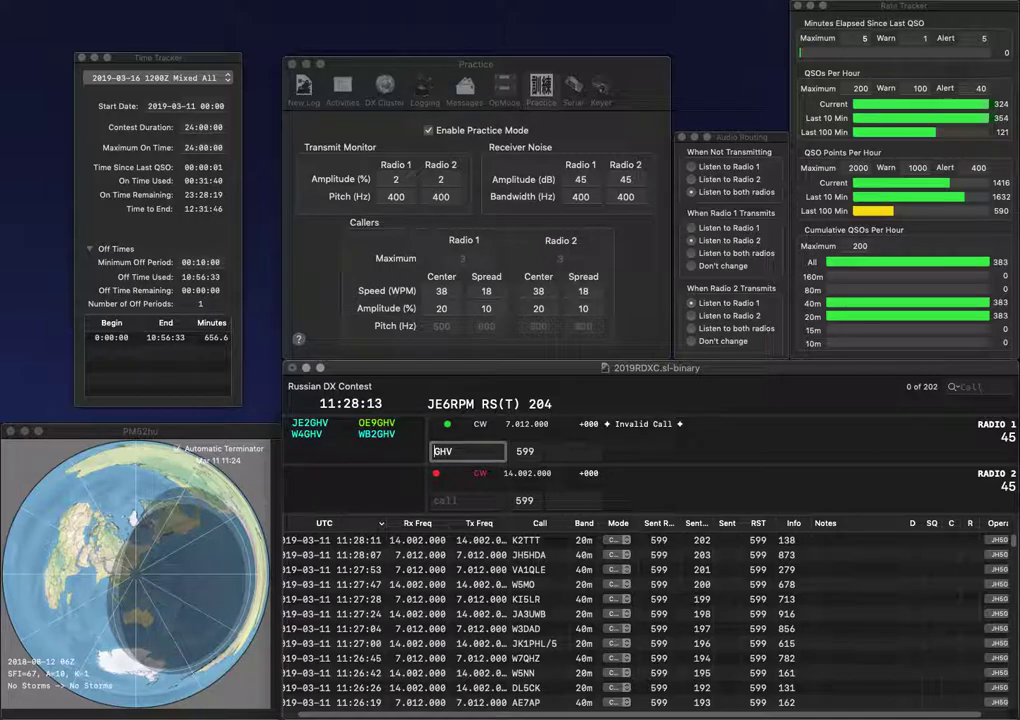
pyautogui.press('Return')
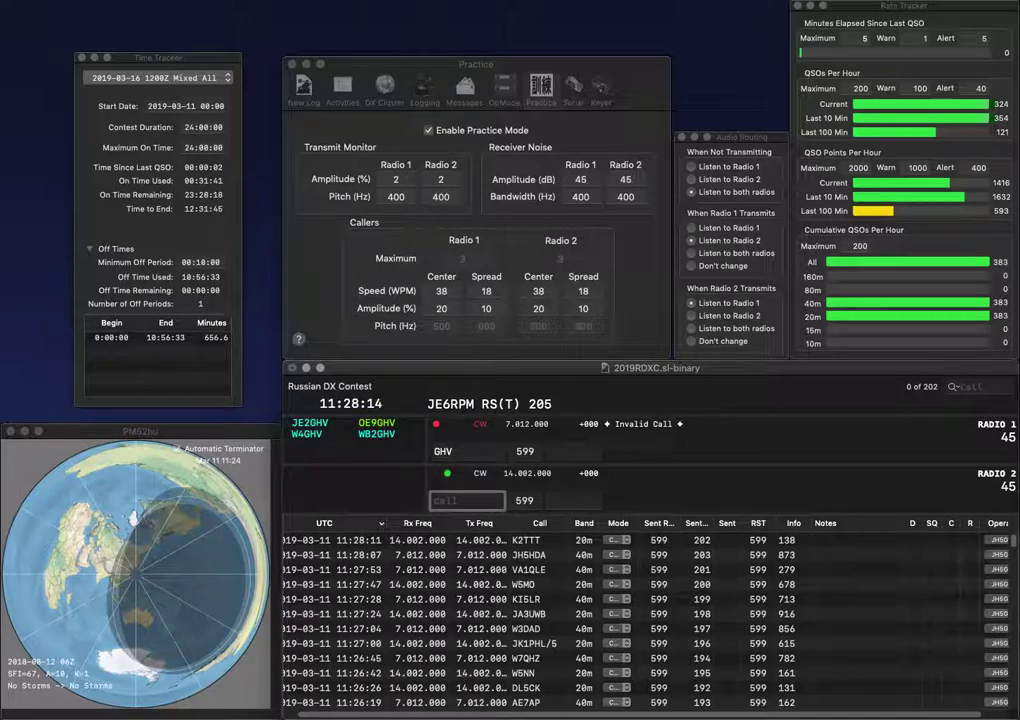
pyautogui.write('AC0CU')
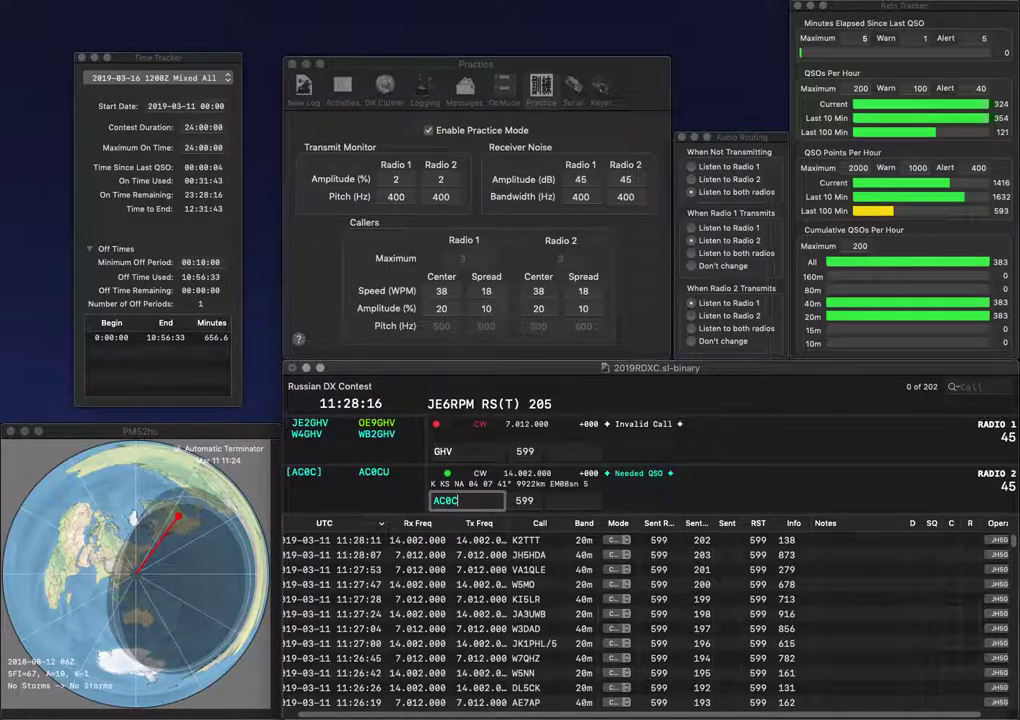
pyautogui.write('OE9')
pyautogui.press('space')
pyautogui.press('Return')
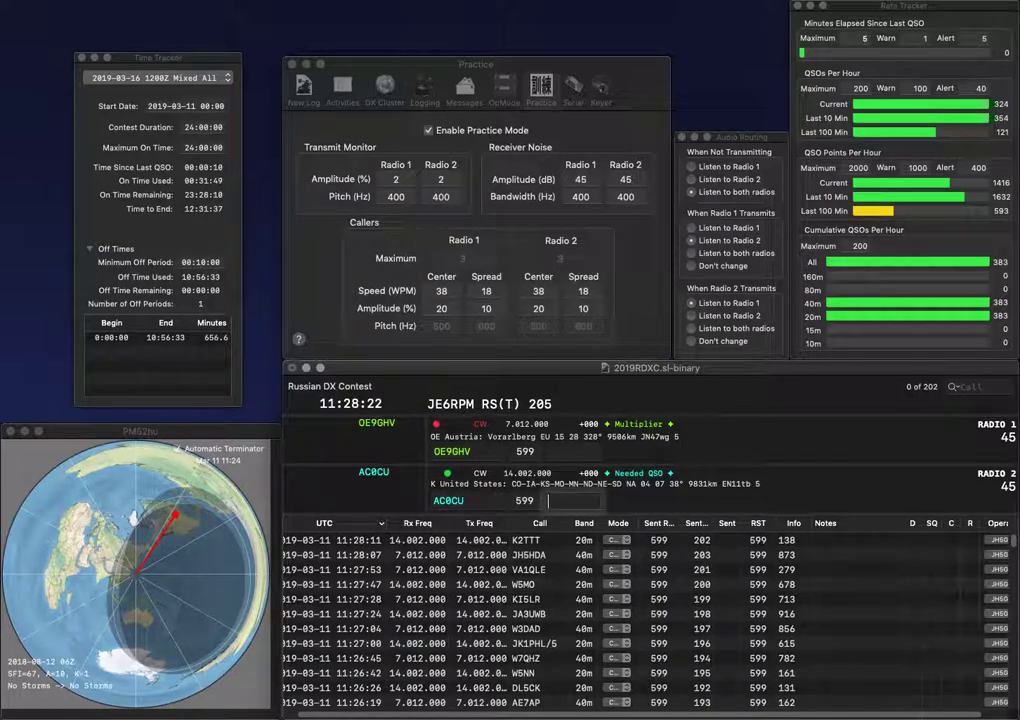
# Step: Log AC0CU on Radio 2 with received number 444 and OE9GHV on Radio 1 with received number 685
pyautogui.press('Return')
pyautogui.write('6')
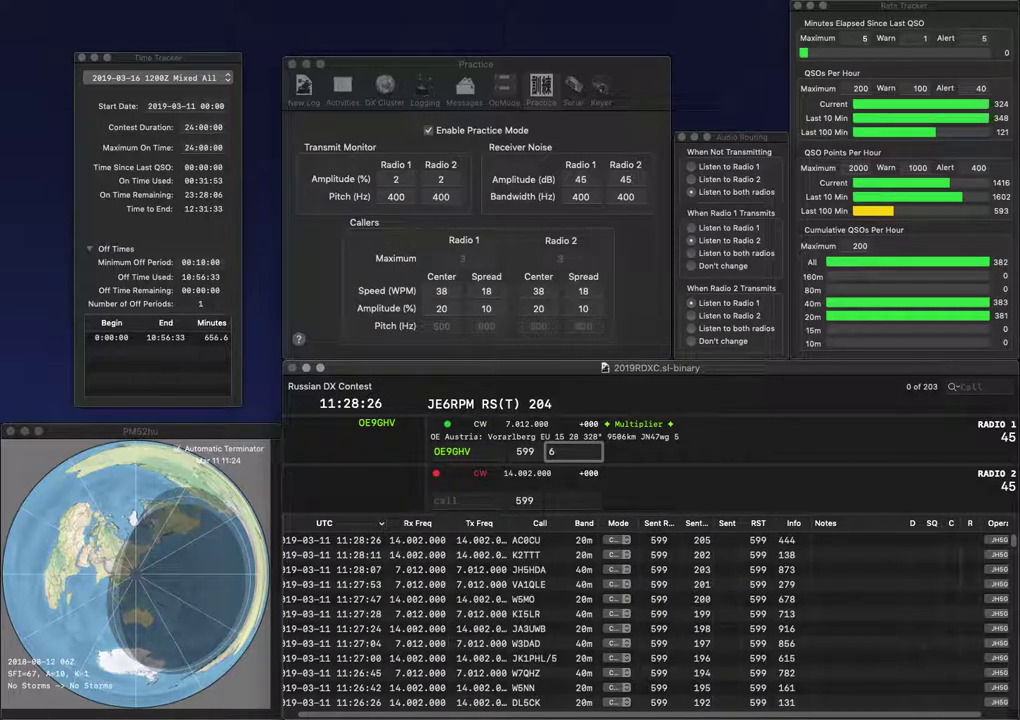
pyautogui.write('85')
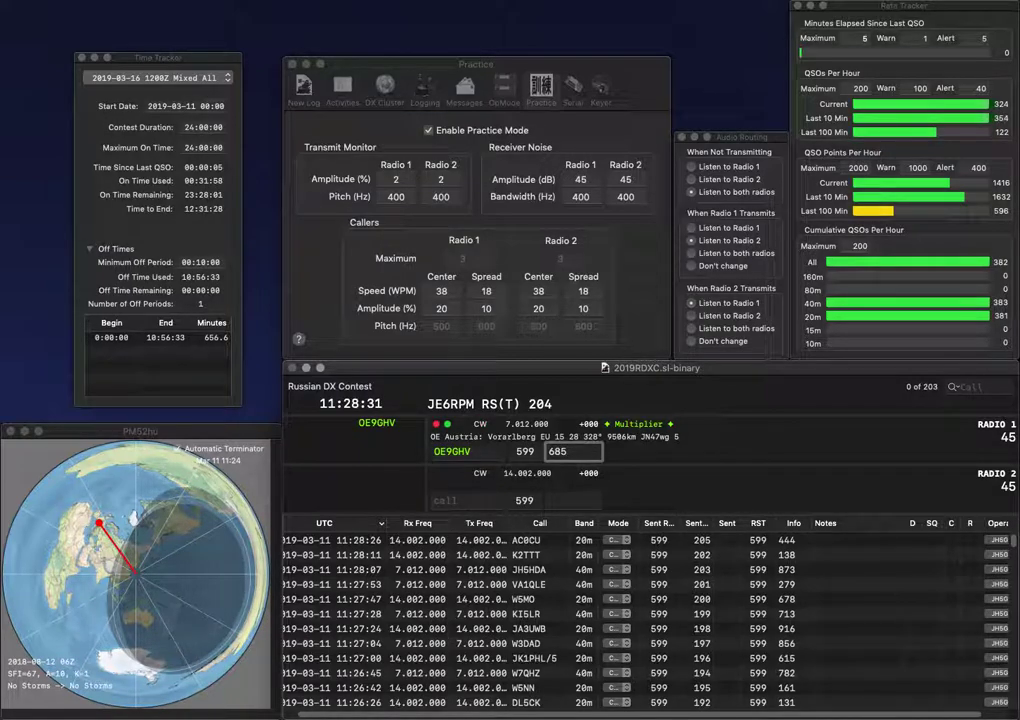
pyautogui.press('Return')
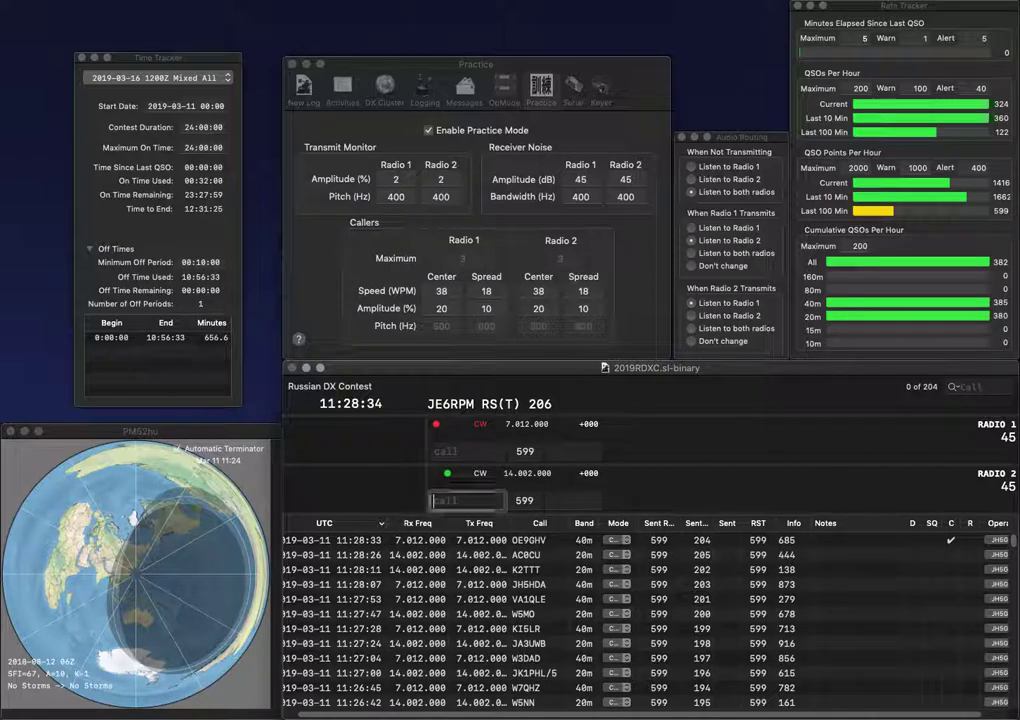
pyautogui.write('VP5')
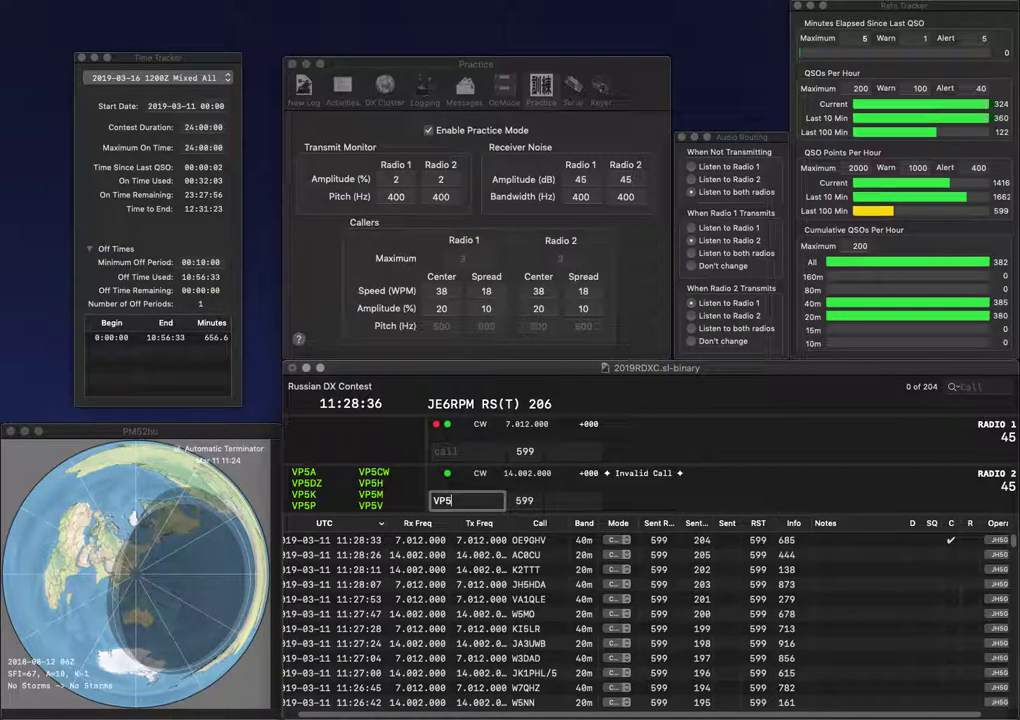
pyautogui.write('K')
pyautogui.press('Return')
pyautogui.write('DH')
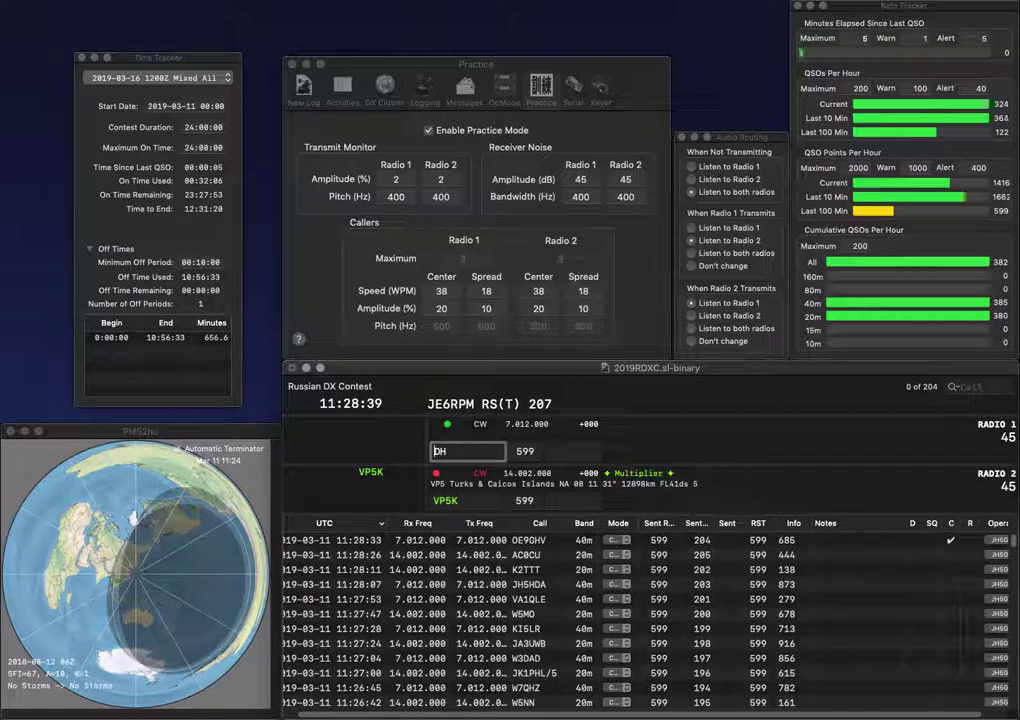
pyautogui.press('Return')
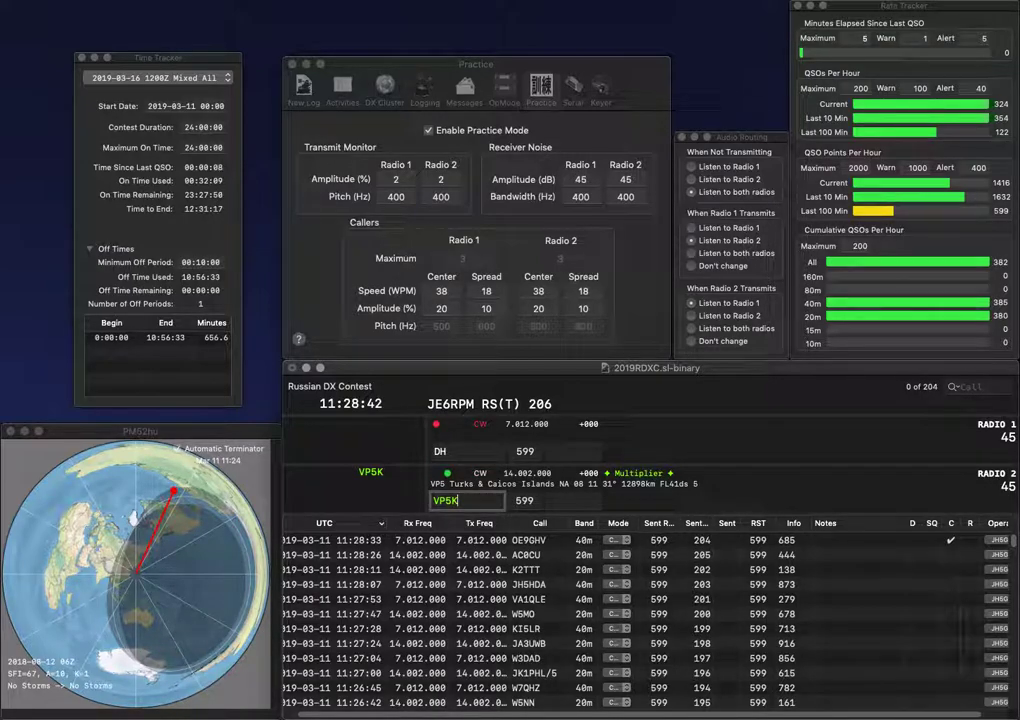
pyautogui.press('BackSpace')
pyautogui.write('M')
pyautogui.press('Return')
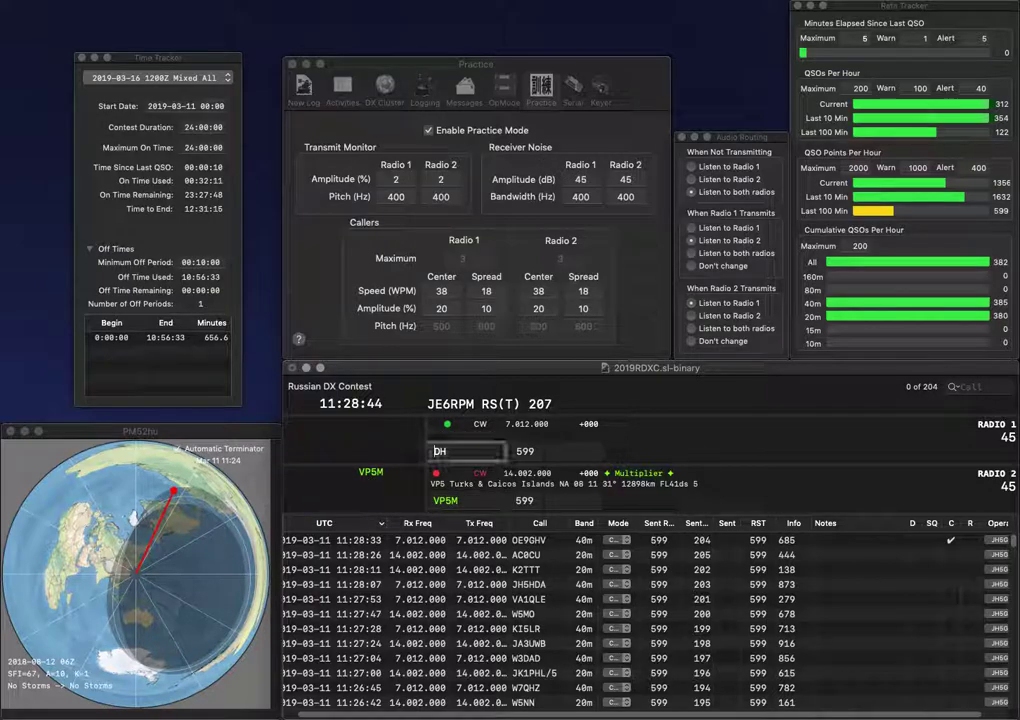
pyautogui.write('OM3')
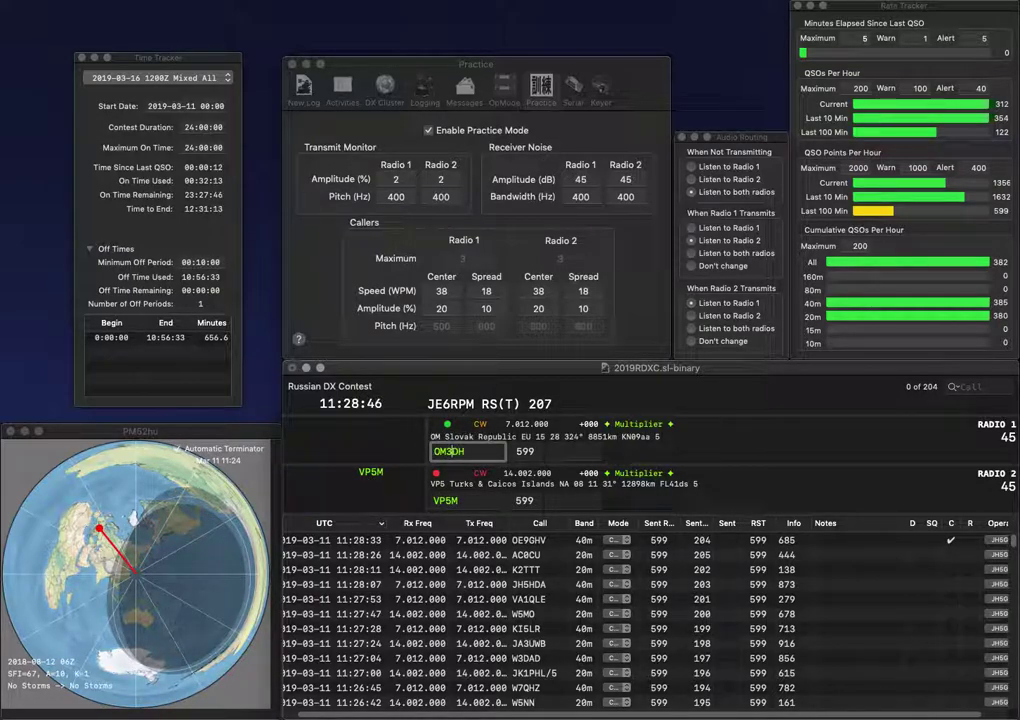
pyautogui.press('\\')
pyautogui.press('space')
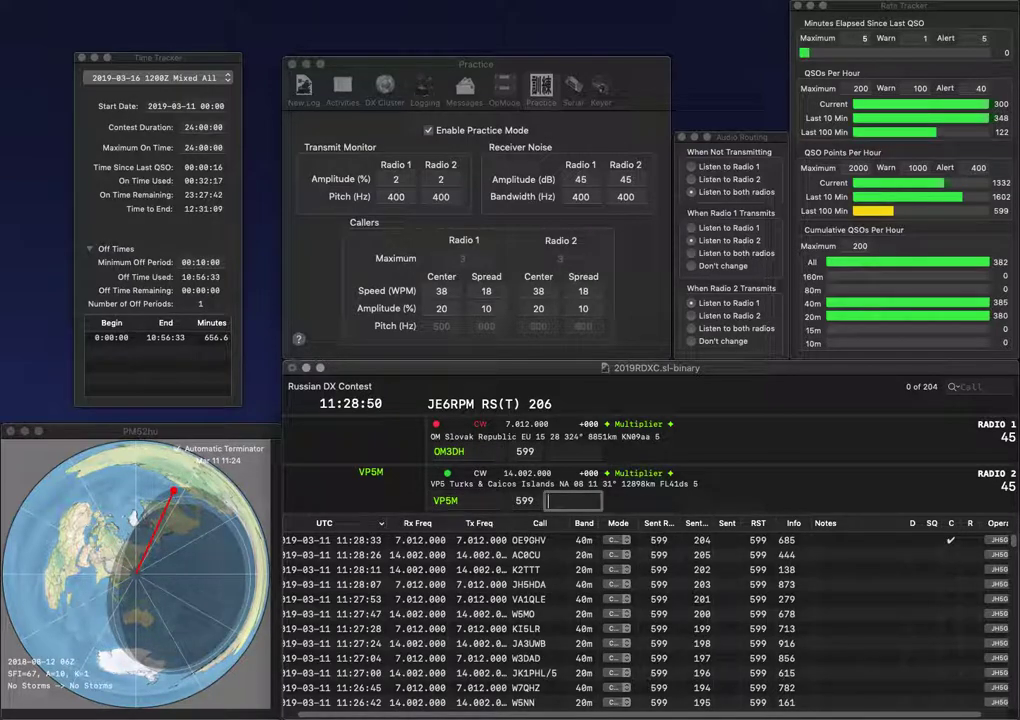
# Step: Log VP5M on Radio 2 with received number 706 and correct the Radio 1 call to OM3BH, sending it
pyautogui.write('706')
pyautogui.press('Return')
pyautogui.press('Left')
pyautogui.press('BackSpace')
pyautogui.write('B')
pyautogui.press('Return')
pyautogui.press('Tab')
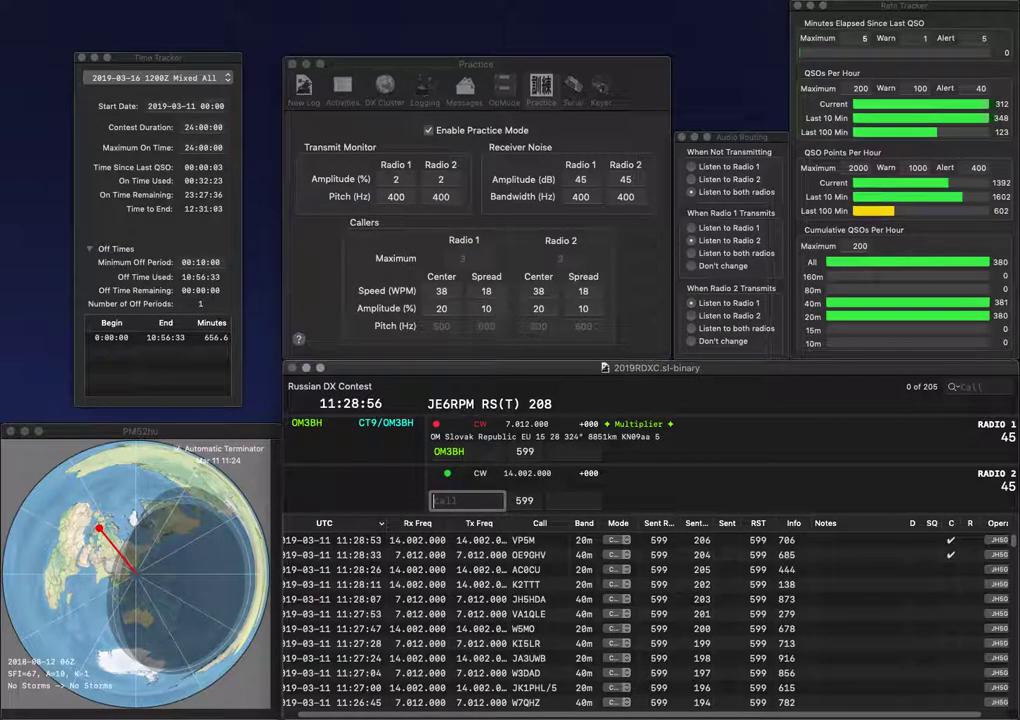
# Step: Enter MW0CND on Radio 2, send the exchange, and go to the received number for OM3BH on Radio 1
pyautogui.write('0CND')
pyautogui.press('Up')
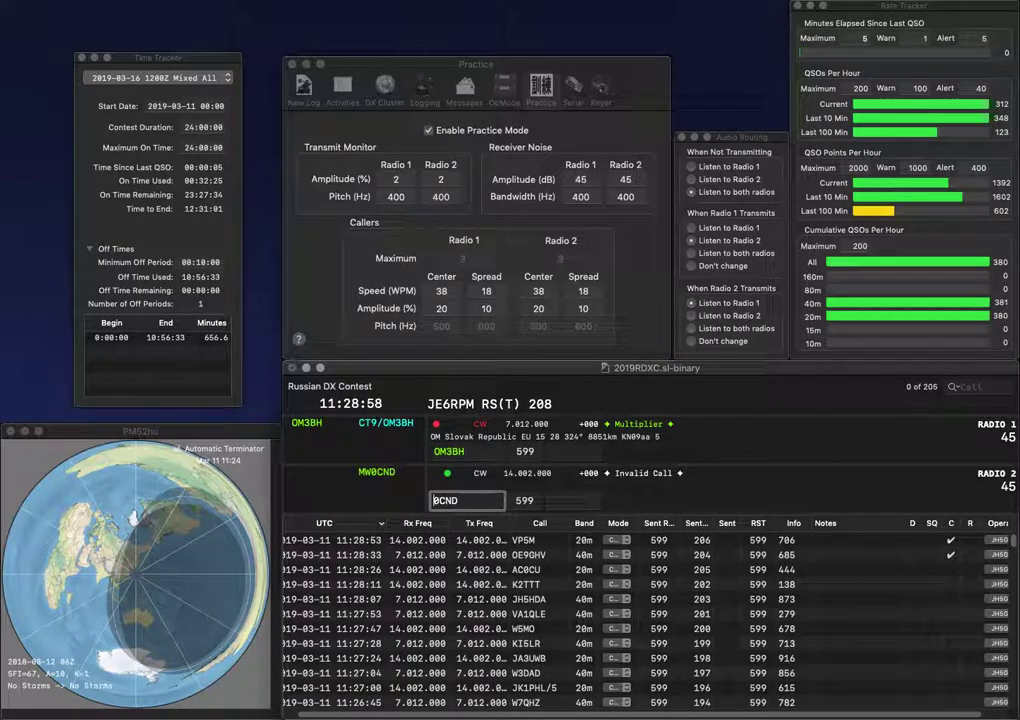
pyautogui.write('MW')
pyautogui.press('Return')
pyautogui.press('Tab')
pyautogui.press('space')
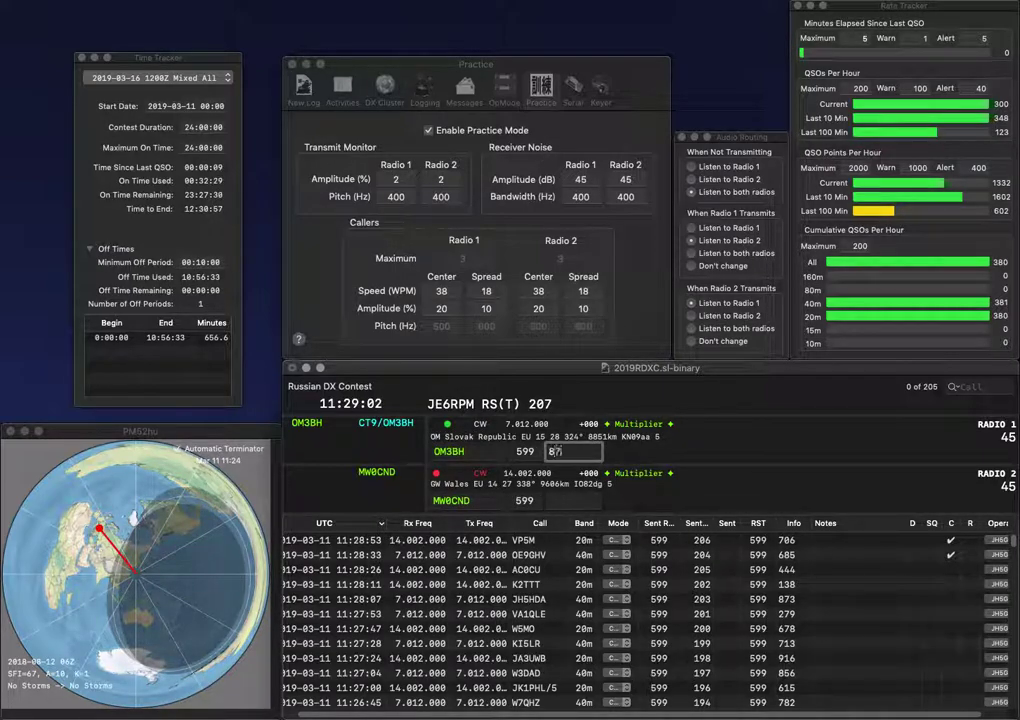
pyautogui.write('877')
pyautogui.press('Return')
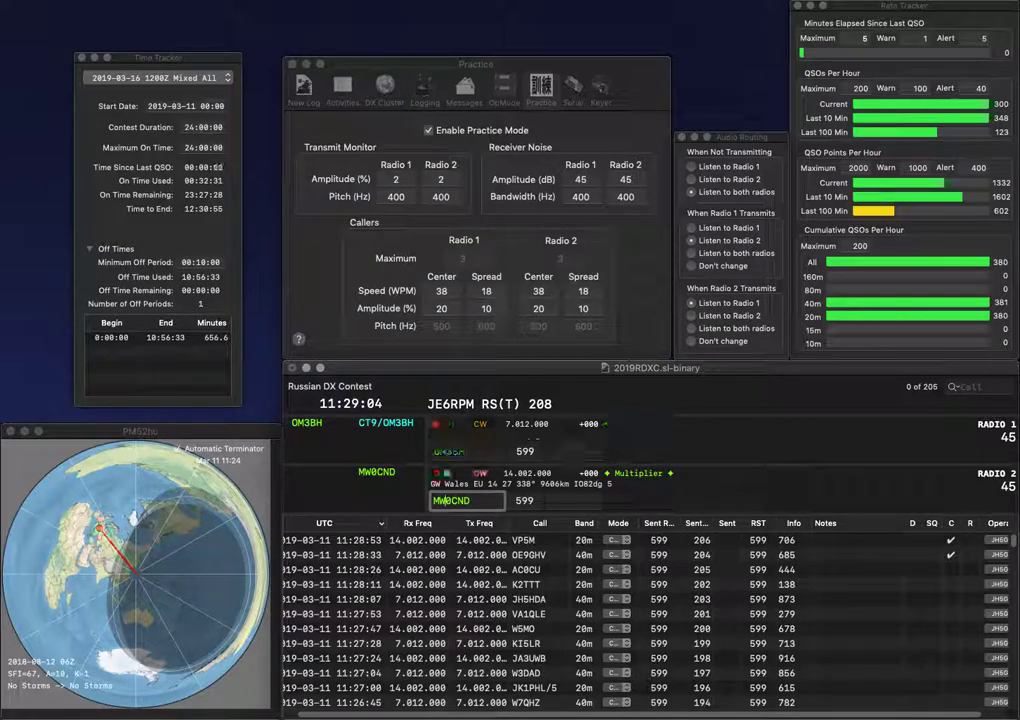
pyautogui.press('space')
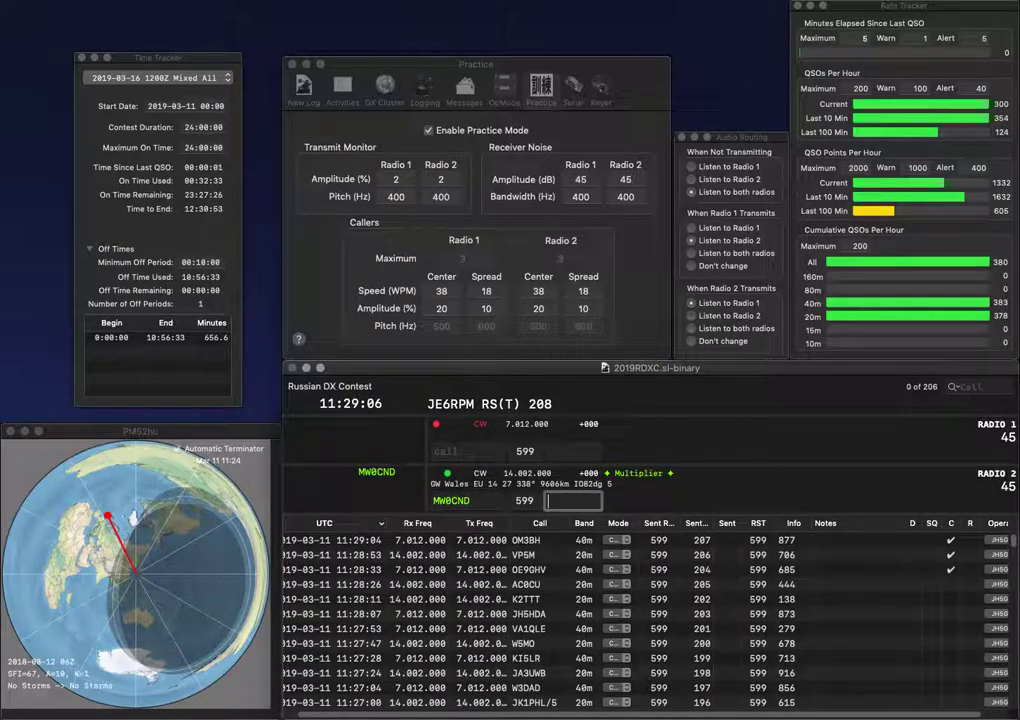
pyautogui.write('774')
pyautogui.press('Return')
# Step: Enter the caller on Radio 1, corrected to WA4EEZ, and send the exchange
pyautogui.write('AEEZ')
pyautogui.press('Left')
pyautogui.press('Left')
pyautogui.press('Left')
pyautogui.press('BackSpace')
pyautogui.write('WA4')
pyautogui.press('Return')
# Step: Answer the partial call Q6M on Radio 2 and log WA4EEZ with received number 878 on Radio 1
pyautogui.write('Q6M')
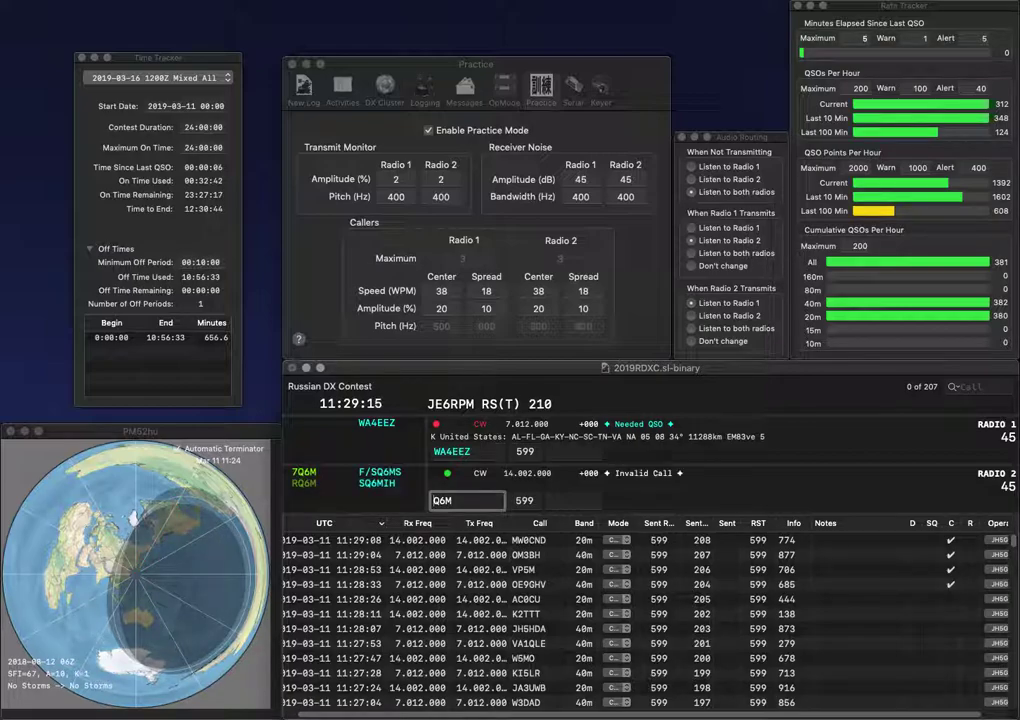
pyautogui.press('Return')
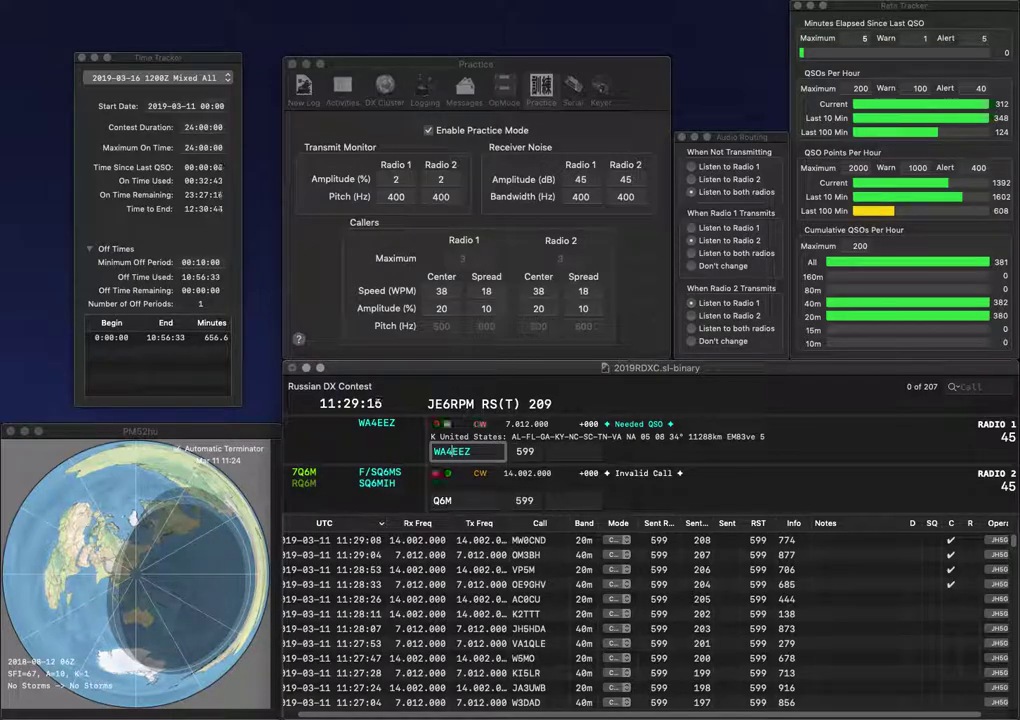
pyautogui.press('space')
pyautogui.write('878')
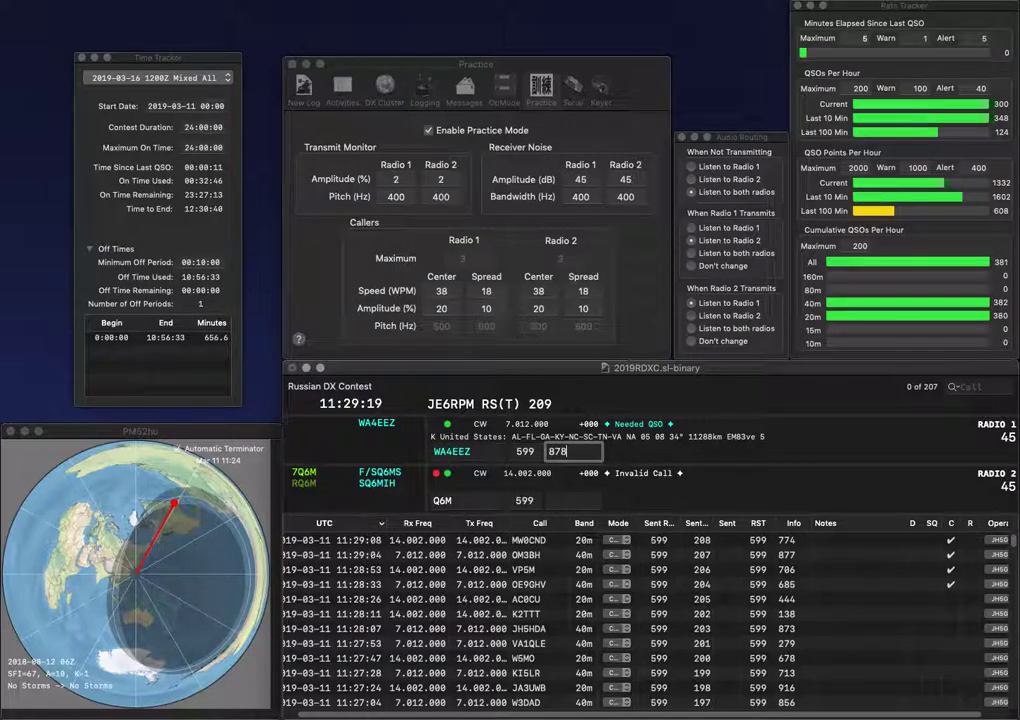
pyautogui.press('Return')
pyautogui.press('Home')
pyautogui.write('R')
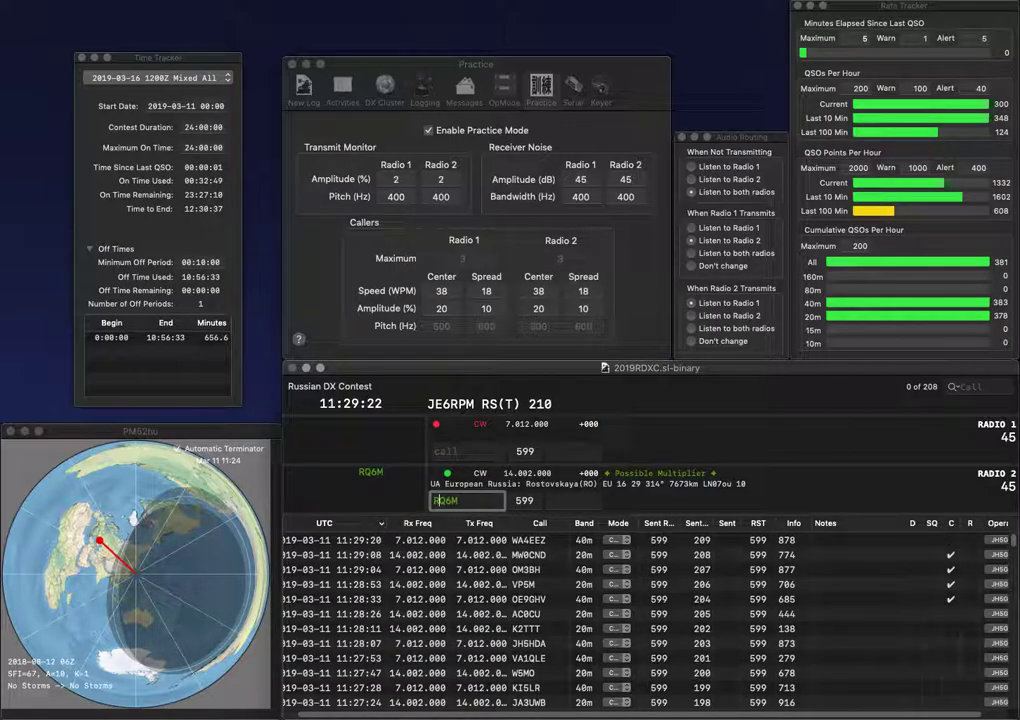
pyautogui.press('Return')
pyautogui.write('KG6SVF')
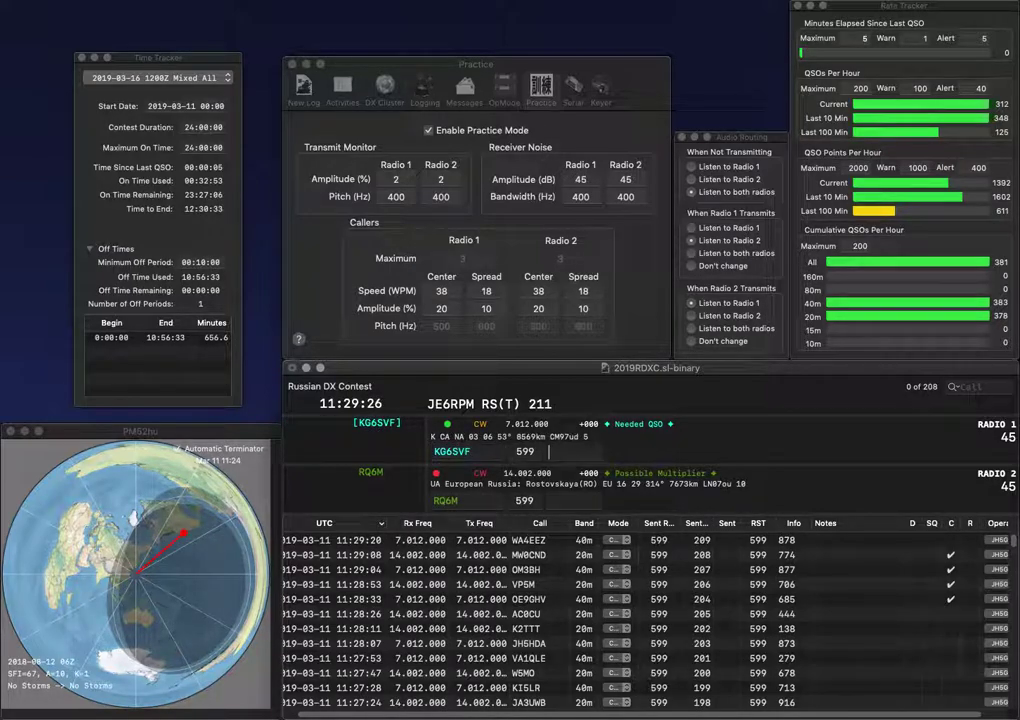
pyautogui.press('Return')
pyautogui.write('RO')
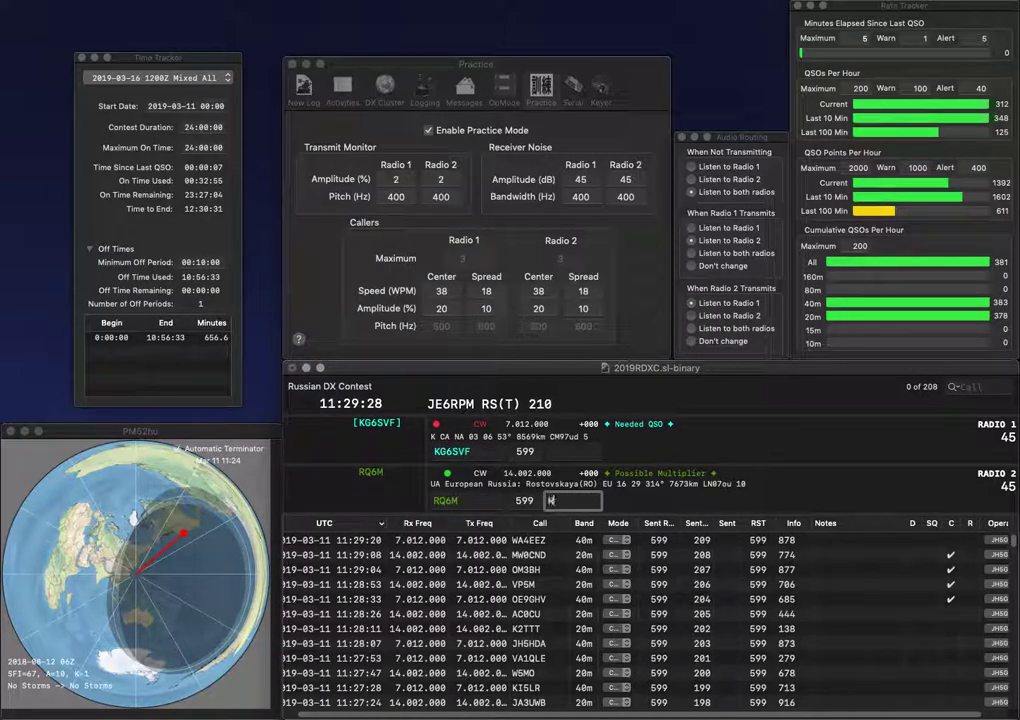
pyautogui.press('Return')
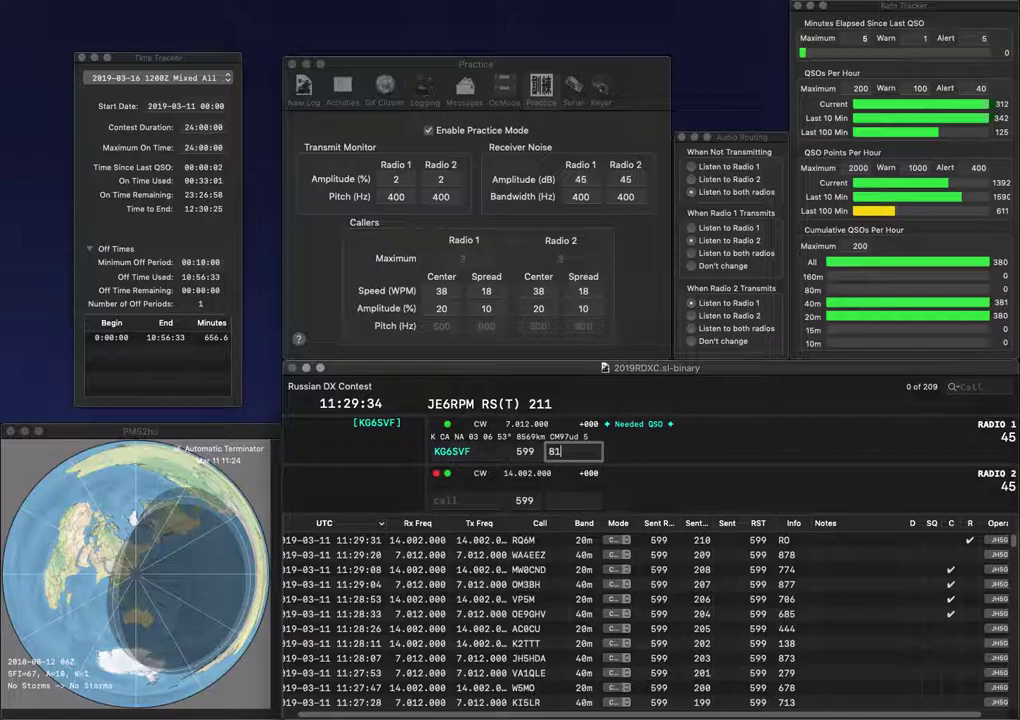
pyautogui.write('81')
pyautogui.press('Return')
pyautogui.write('HZV')
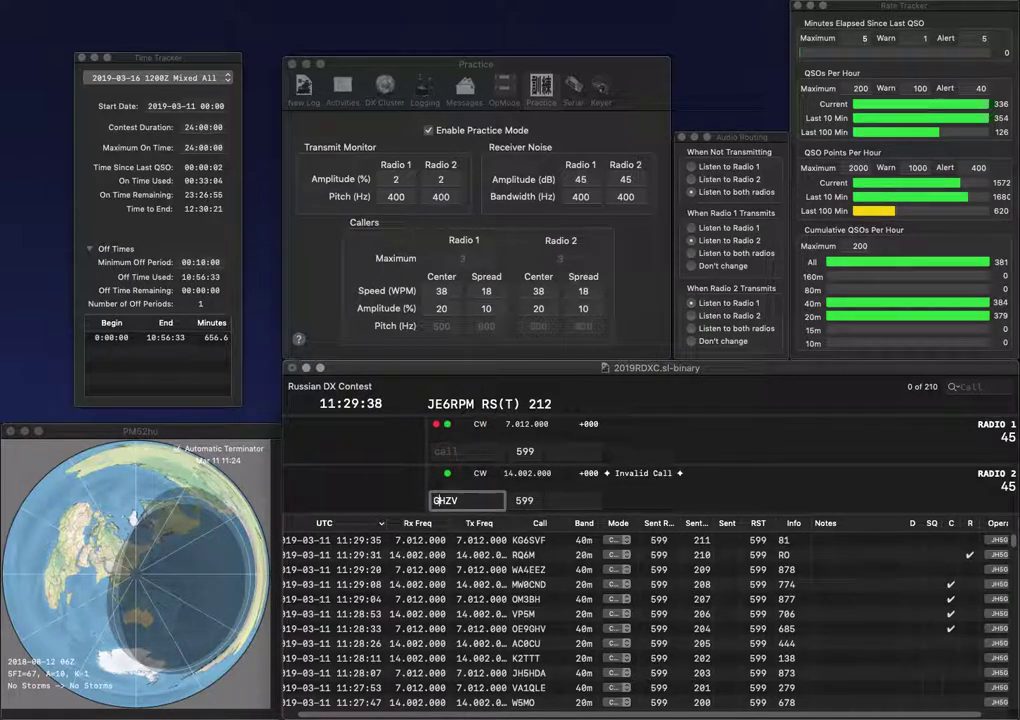
pyautogui.press('Return')
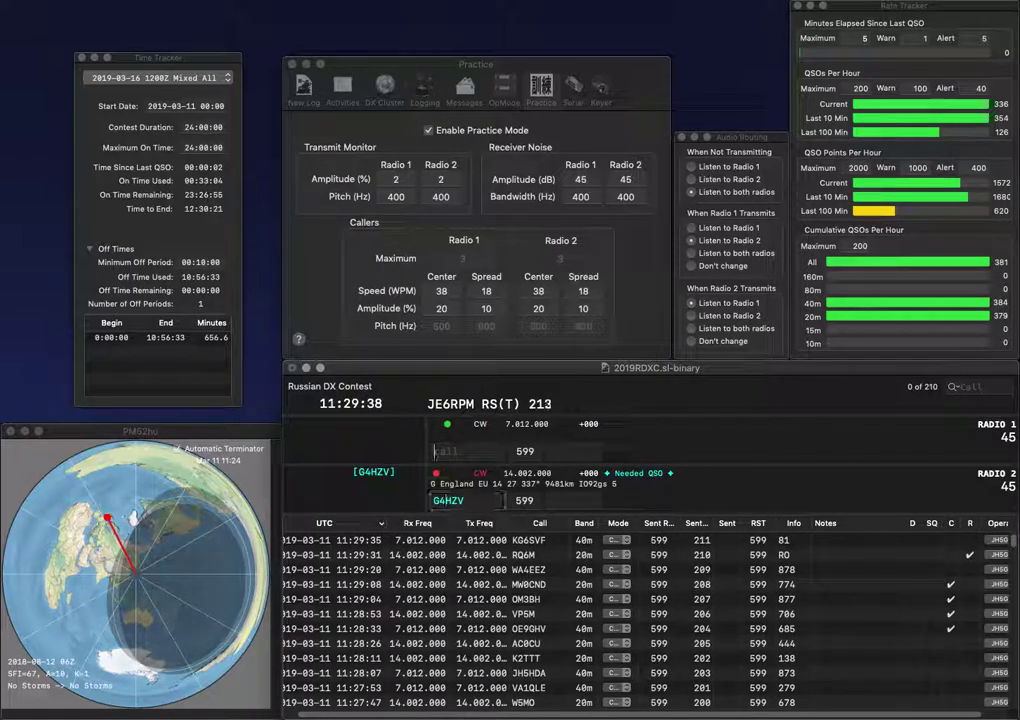
pyautogui.write('KK4WTW')
pyautogui.press('Return')
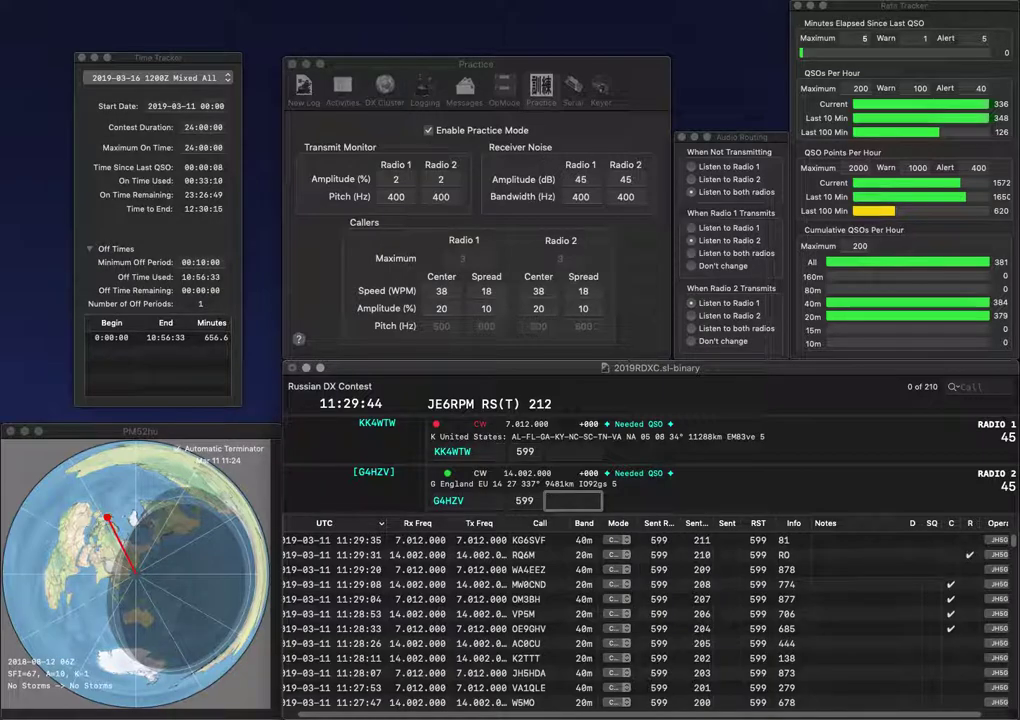
pyautogui.write('81')
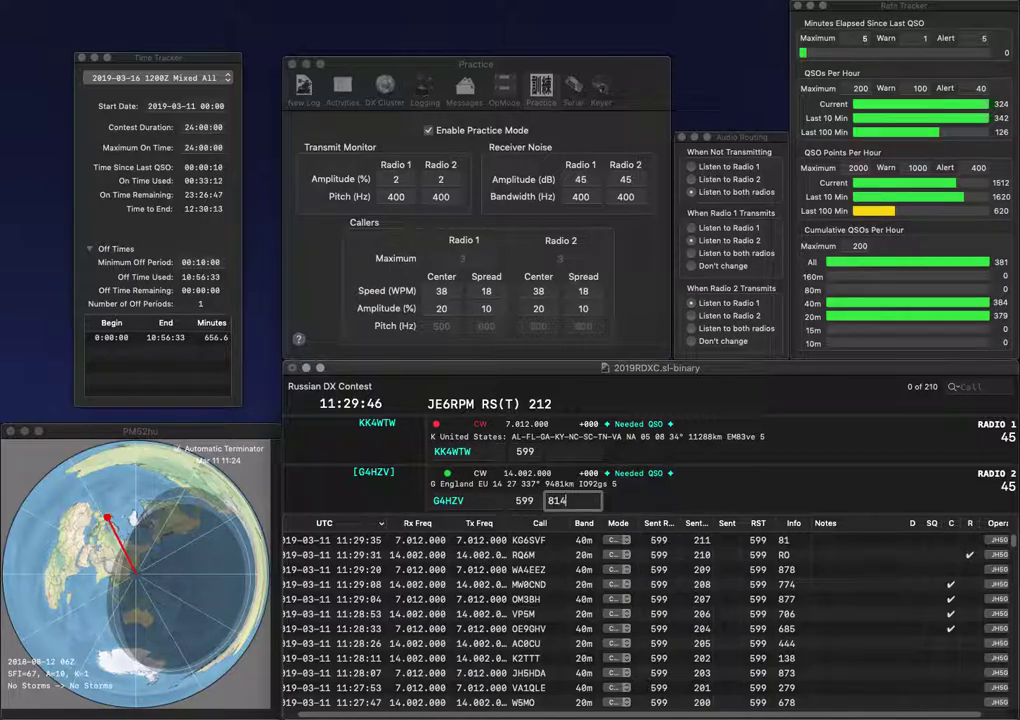
pyautogui.write('4')
pyautogui.press('Return')
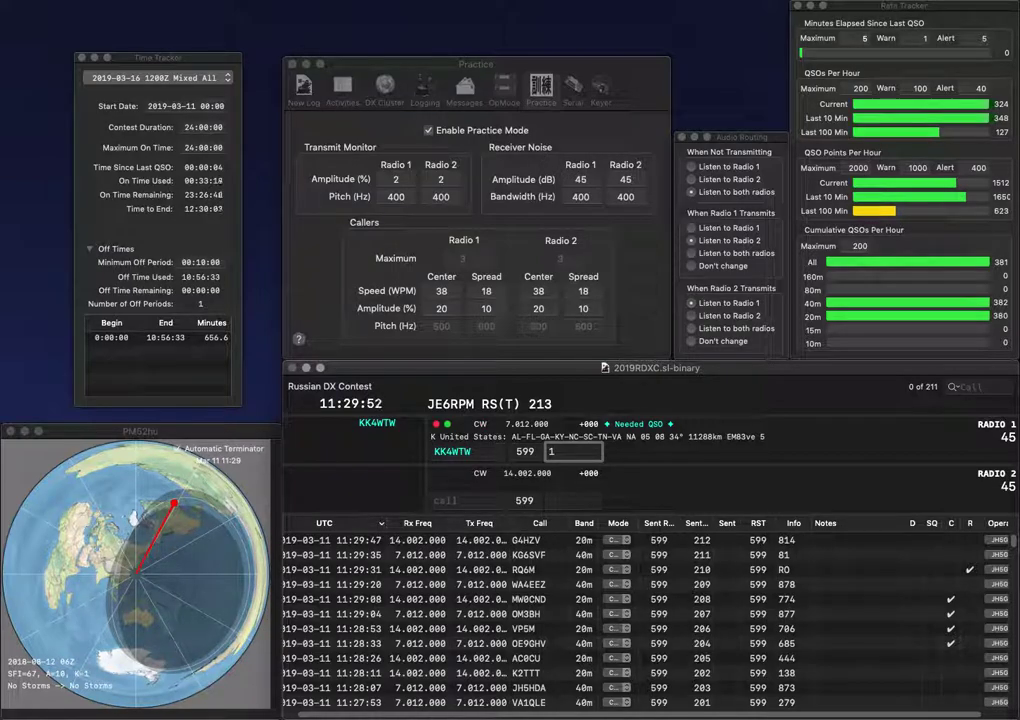
pyautogui.write('8')
pyautogui.press('Down')
pyautogui.press('F1')
pyautogui.press('Up')
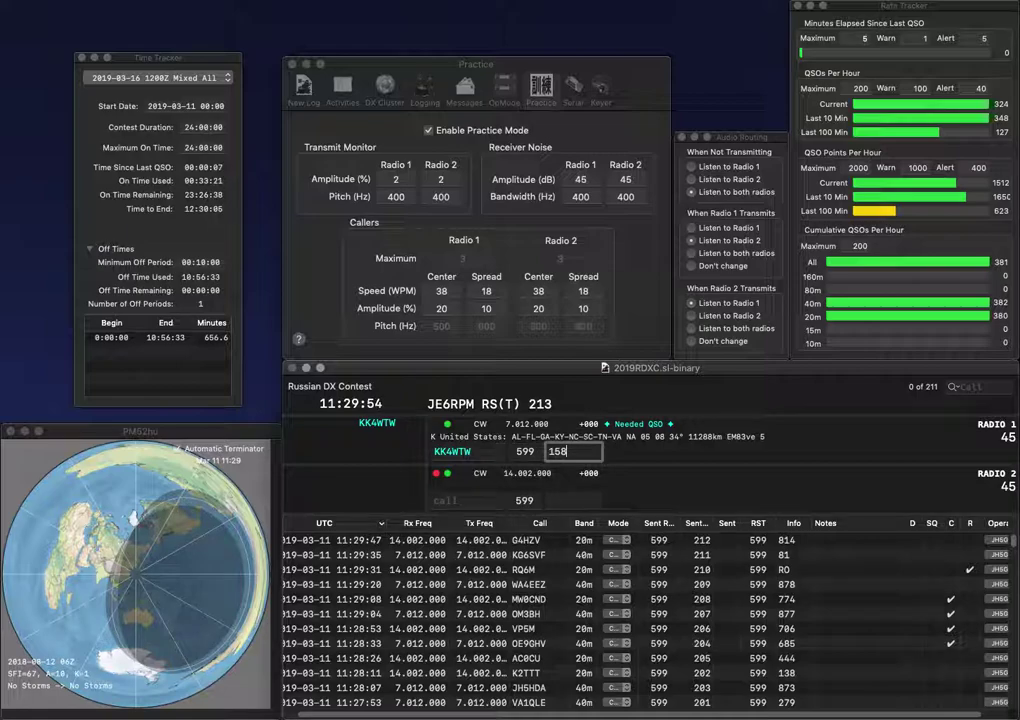
pyautogui.press('Return')
pyautogui.write('W3ATB')
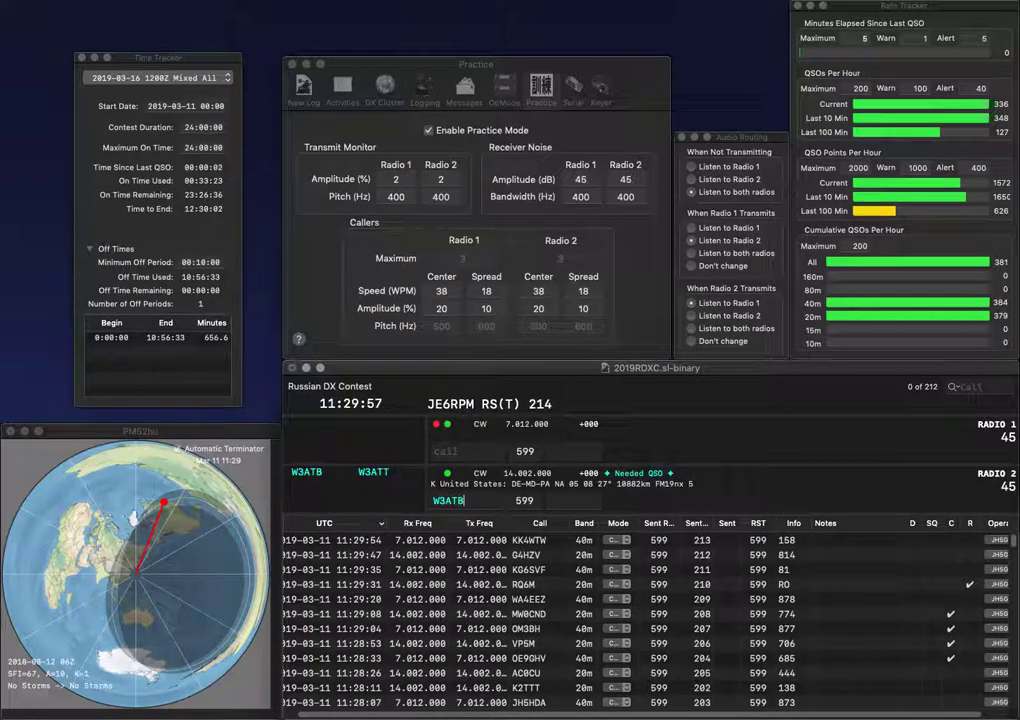
pyautogui.press('Return')
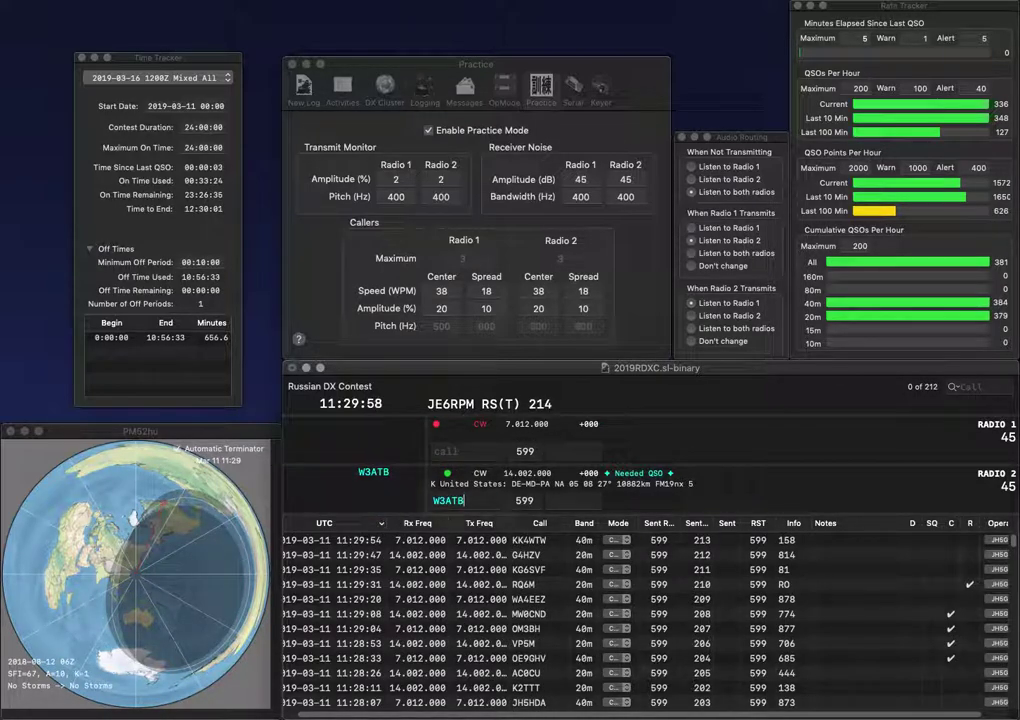
pyautogui.write('AA')
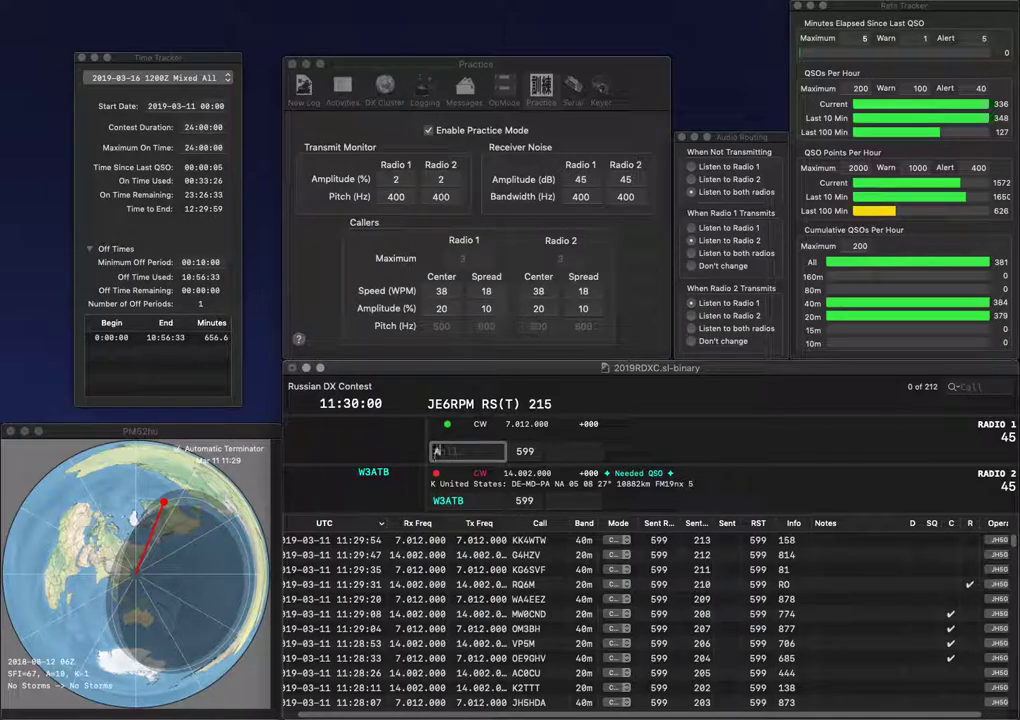
pyautogui.write('6XX')
pyautogui.press('Return')
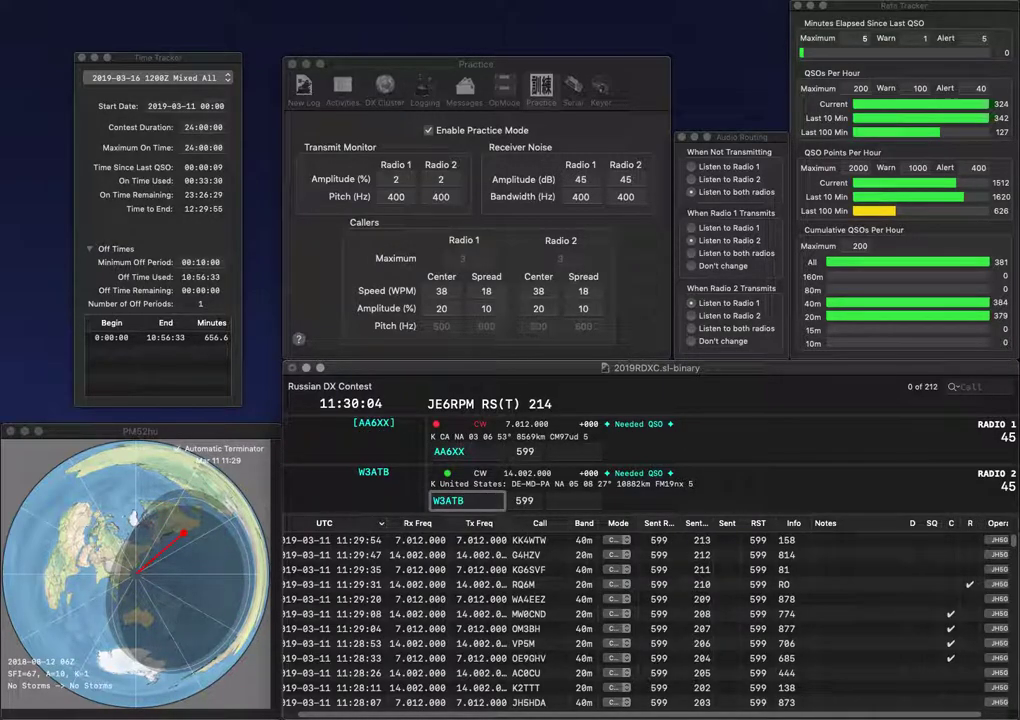
pyautogui.press('space')
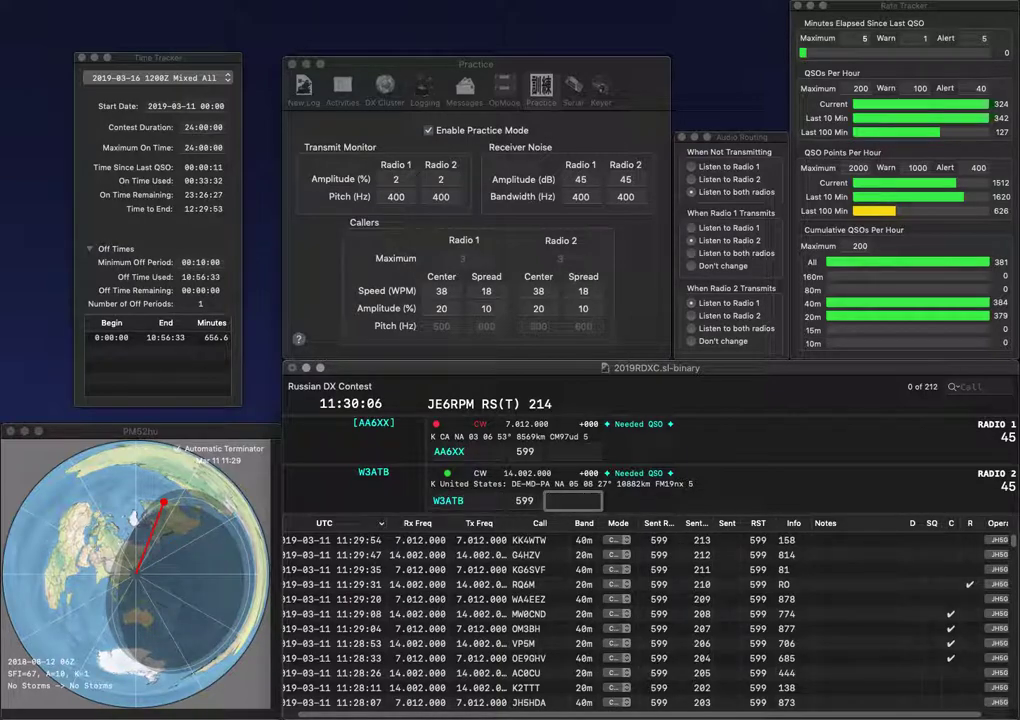
pyautogui.write('313')
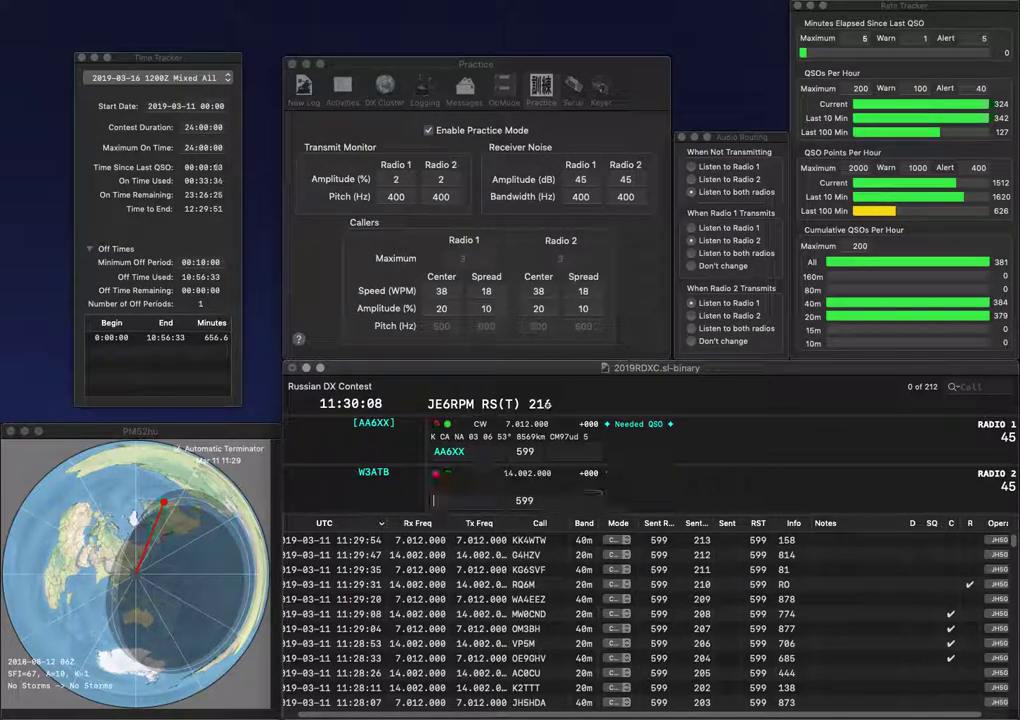
pyautogui.press('Return')
pyautogui.write('262')
pyautogui.press('Return')
pyautogui.write('NN')
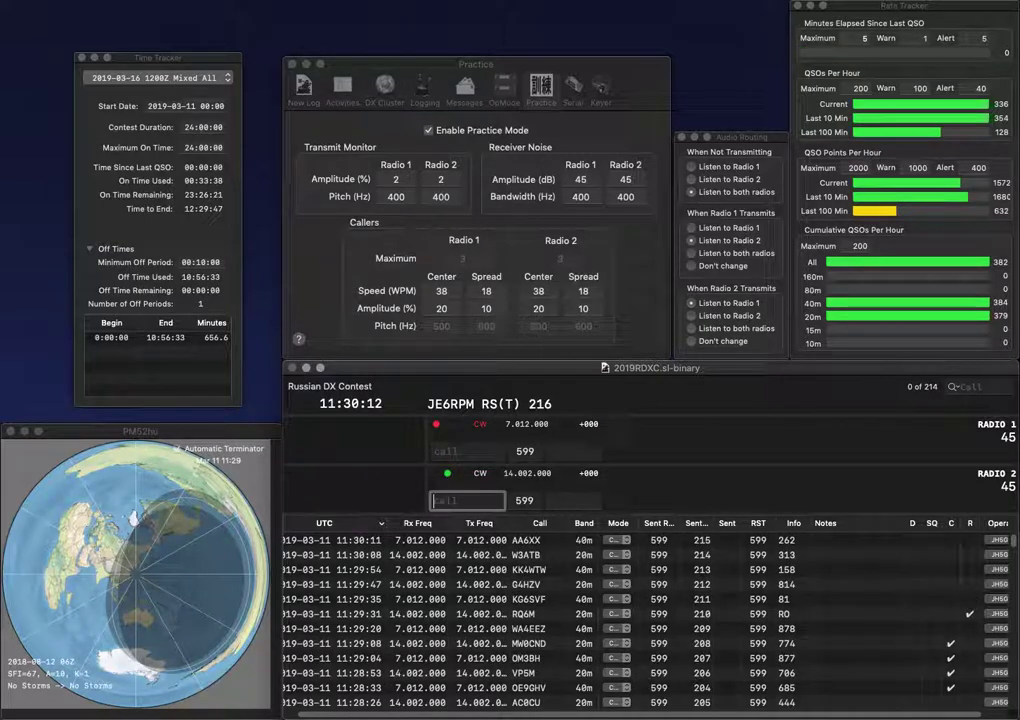
pyautogui.write('7NN')
pyautogui.press('Return')
pyautogui.write('KV8P')
pyautogui.press('Return')
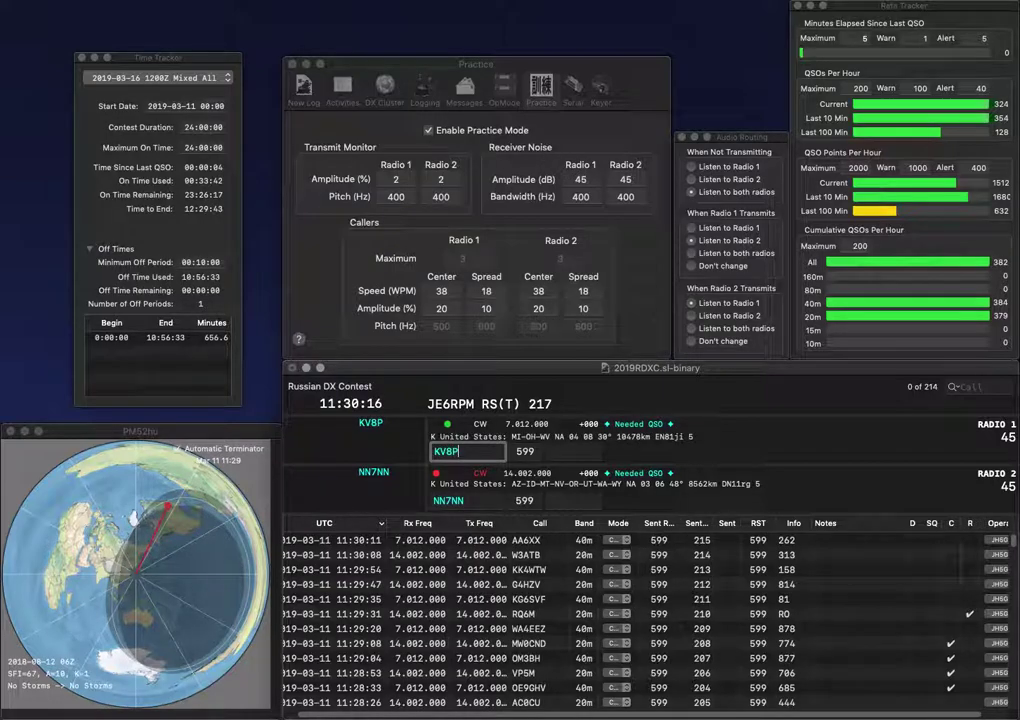
# Step: Log NN7NN with received number 804 on Radio 2 and KV8P with 403 on Radio 1
pyautogui.press('Return')
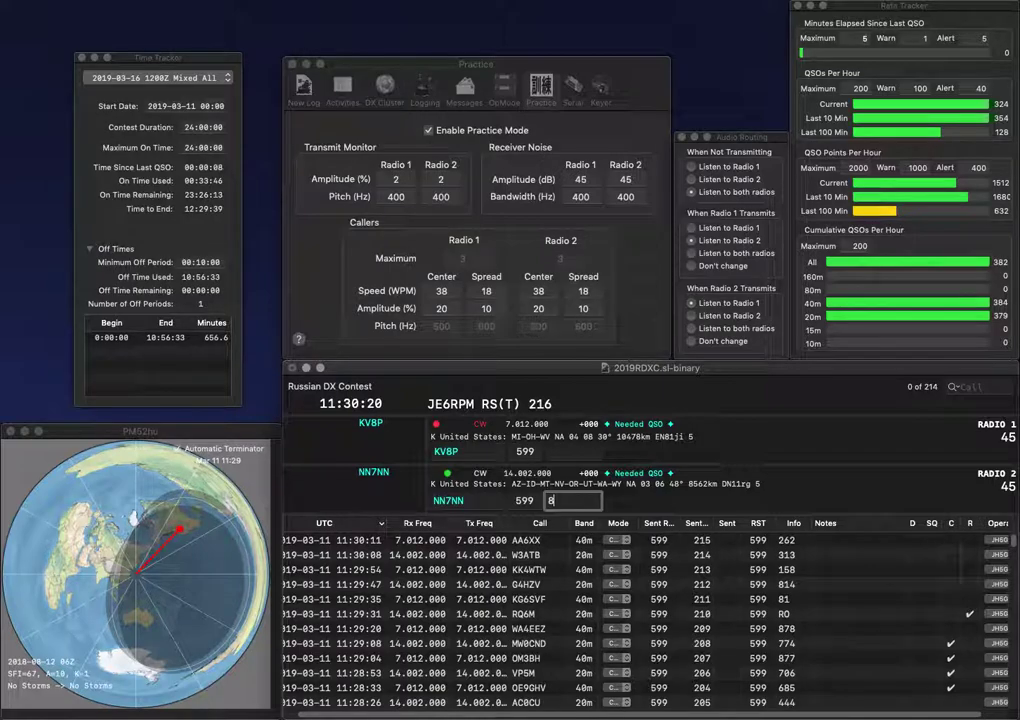
pyautogui.press('Return')
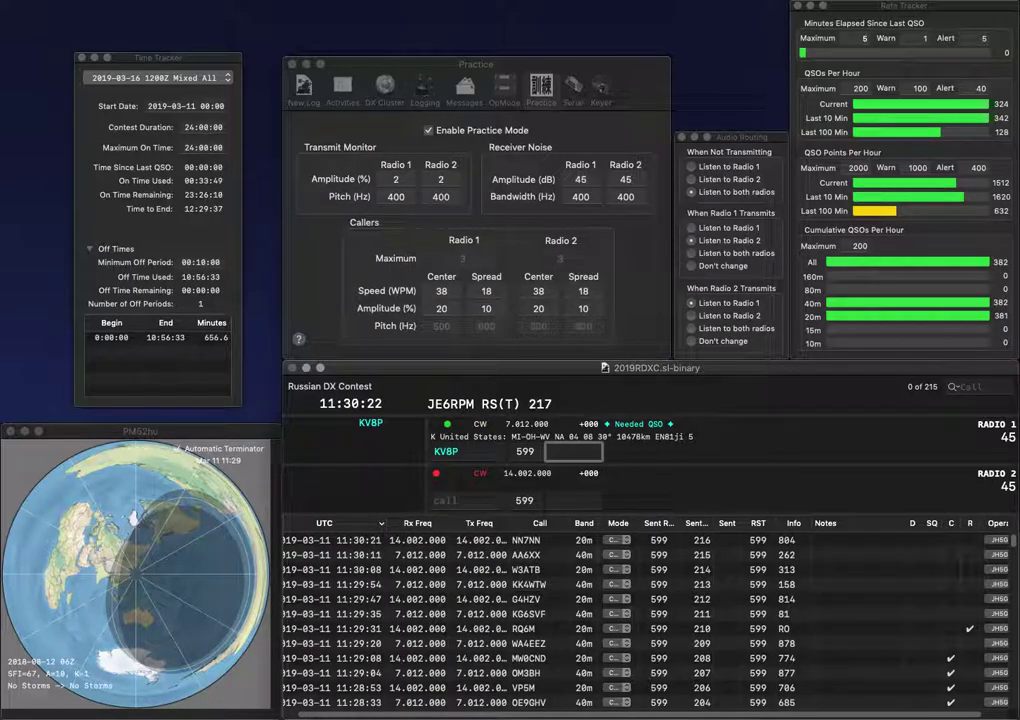
pyautogui.write('4')
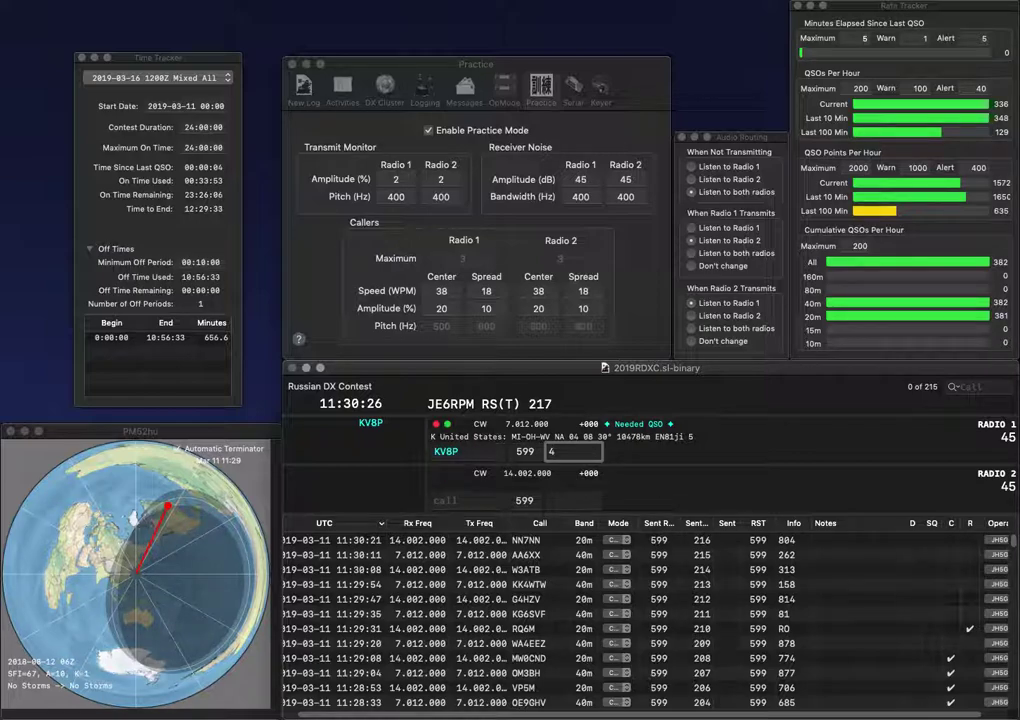
pyautogui.write('03')
pyautogui.press('Down')
pyautogui.press('Return')
pyautogui.press('Up')
pyautogui.press('Return')
pyautogui.press('Down')
# Step: Answer caller YU7EE on Radio 2 and caller DD1TT on Radio 1
pyautogui.write('YU7EE')
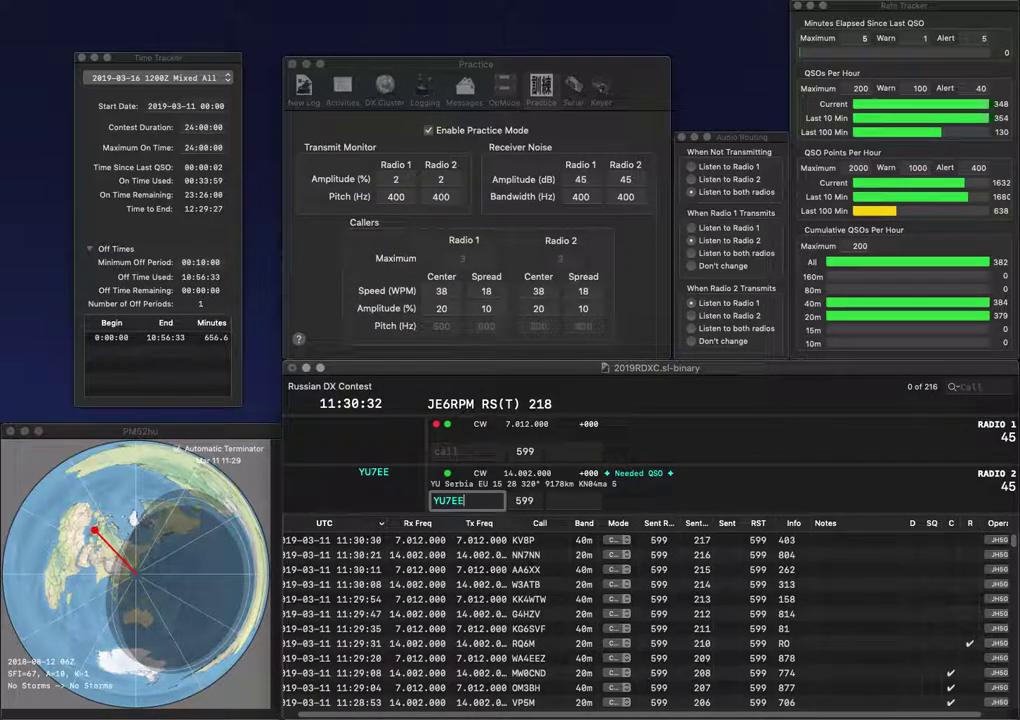
pyautogui.press('Return')
pyautogui.write('DD1TT')
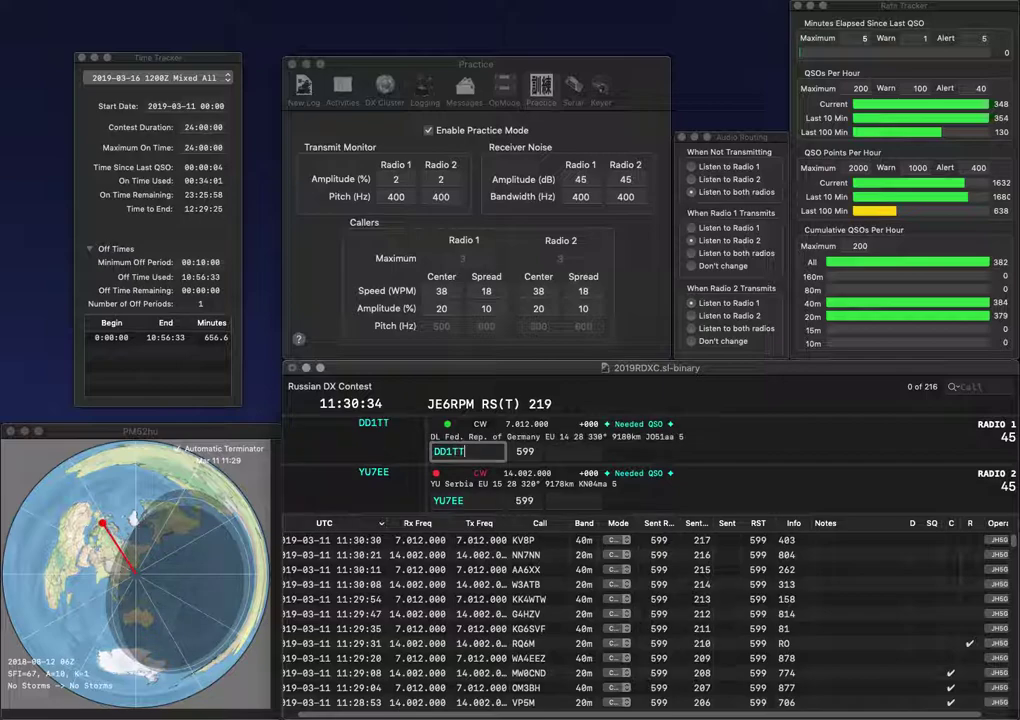
pyautogui.press('Return')
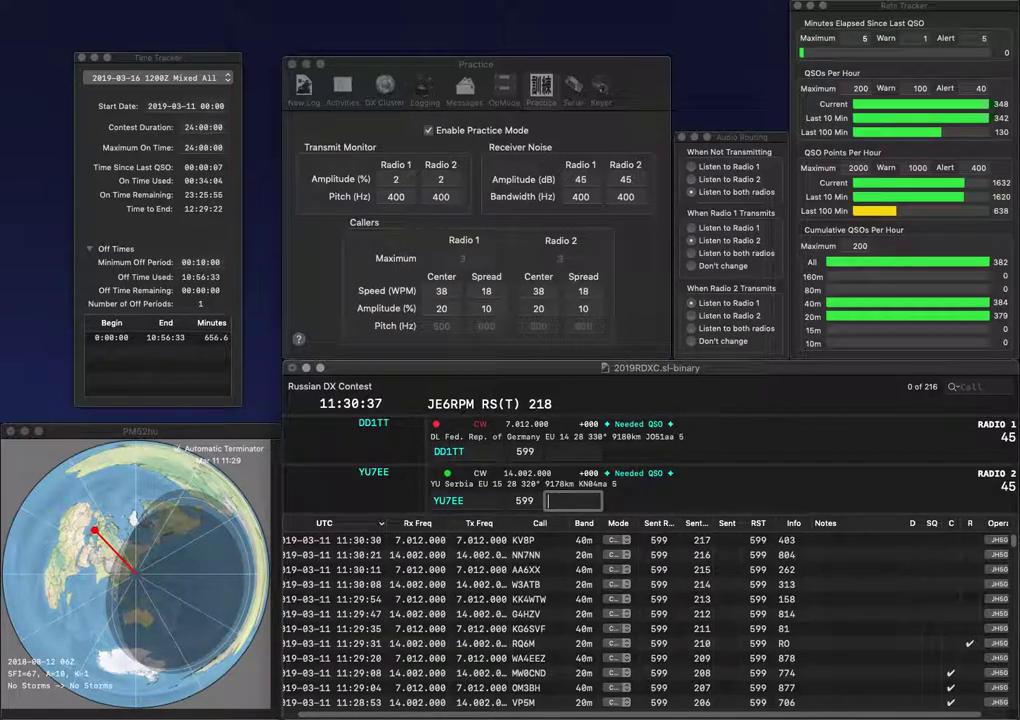
pyautogui.write('348')
pyautogui.press('Return')
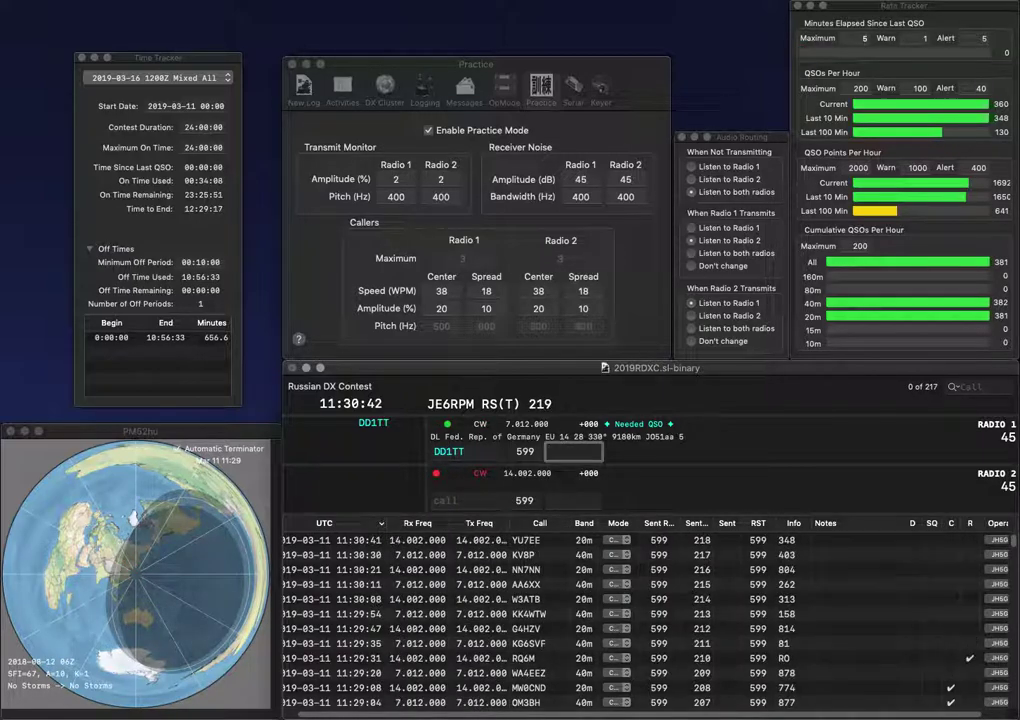
pyautogui.write('492')
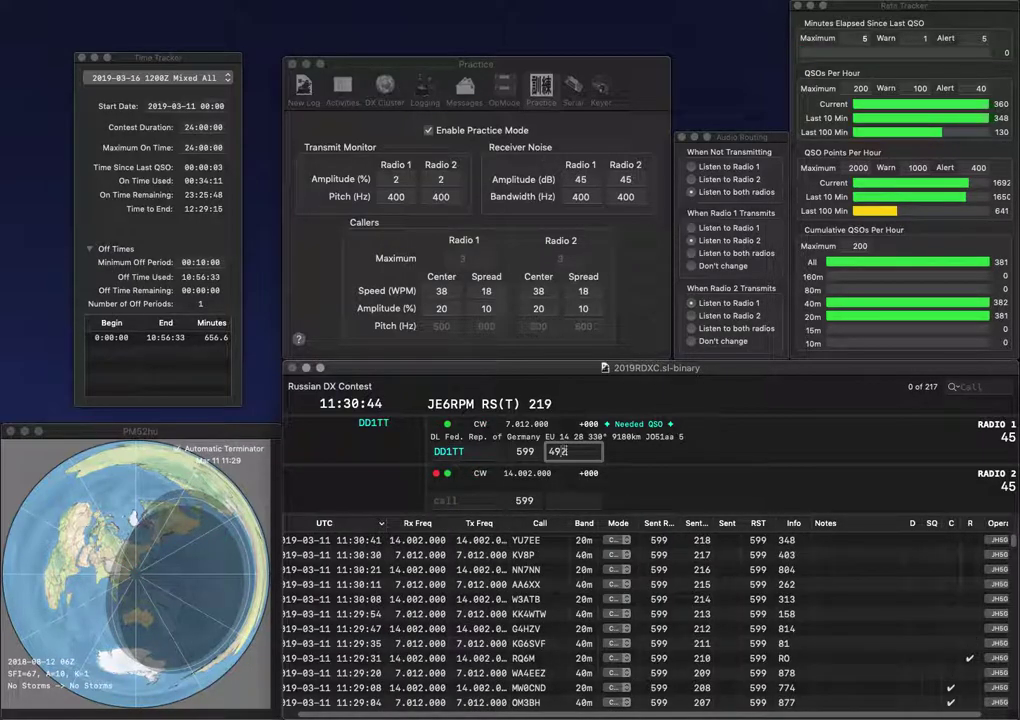
pyautogui.press('Return')
pyautogui.write('ARWW')
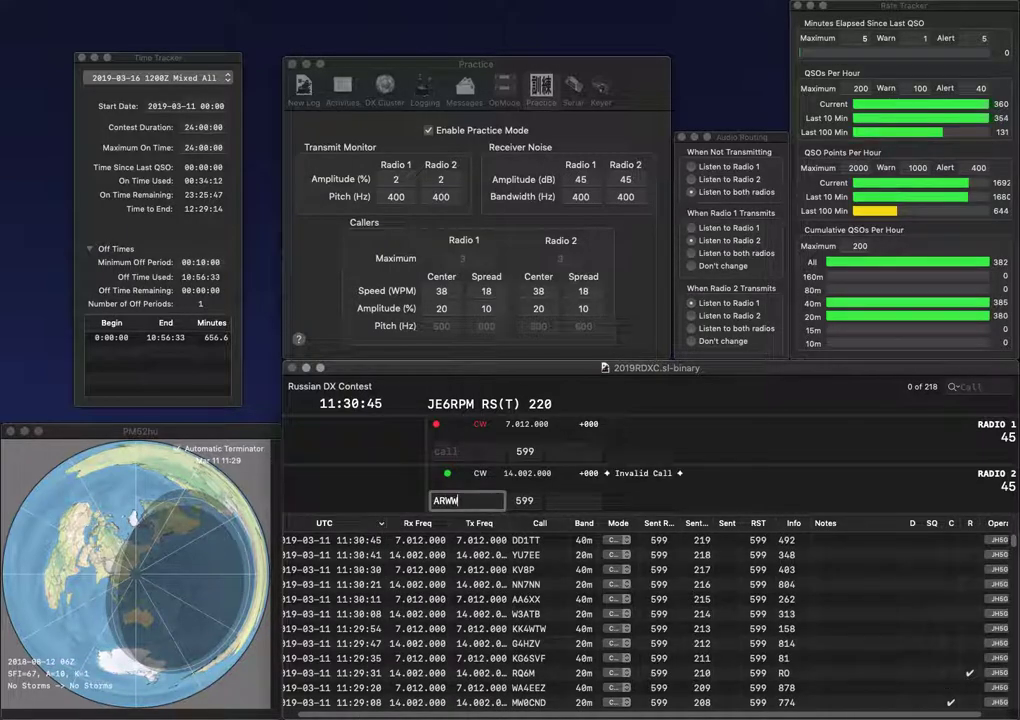
pyautogui.press('Home')
pyautogui.press('Delete')
pyautogui.press('Return')
pyautogui.write('KD')
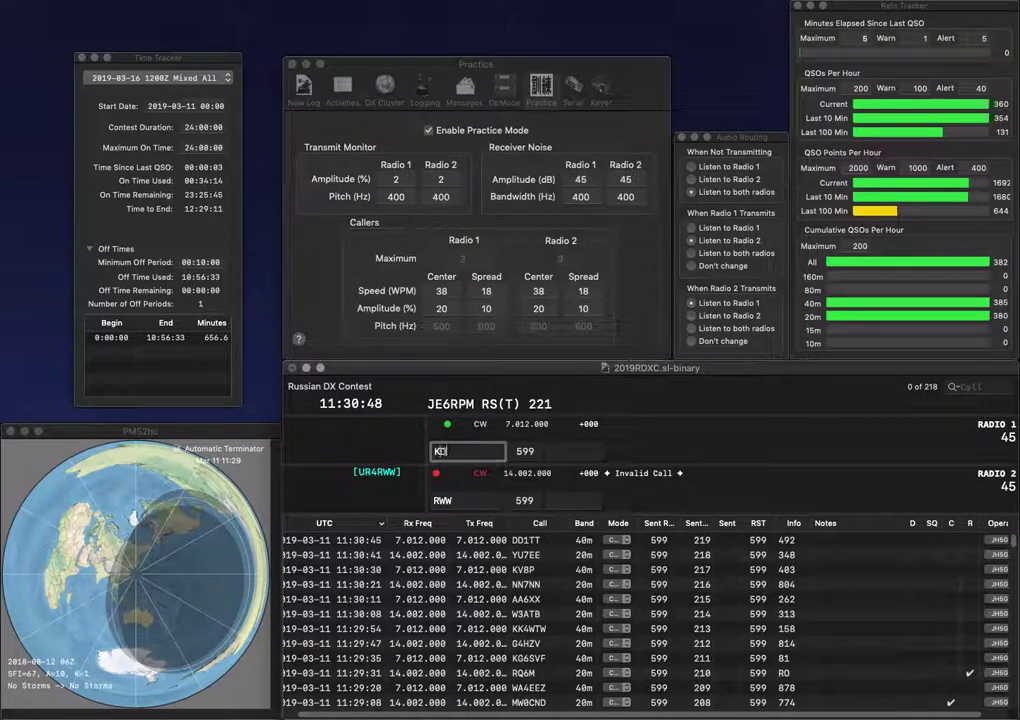
pyautogui.write('7GX')
pyautogui.press('Return')
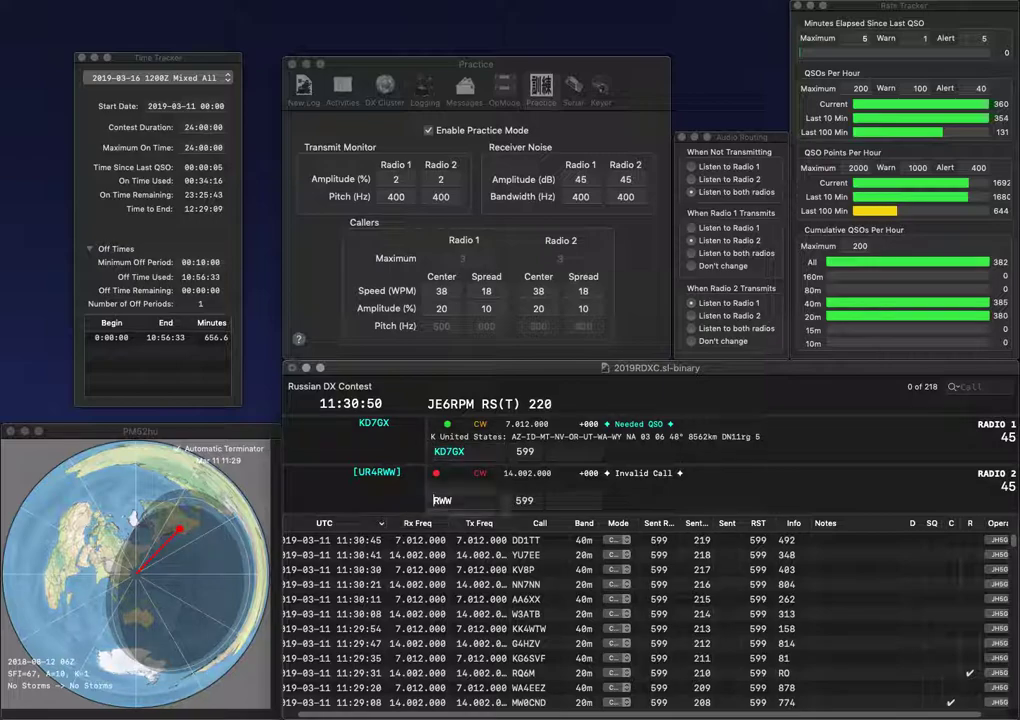
pyautogui.write('UR4')
pyautogui.press('Return')
pyautogui.press('Return')
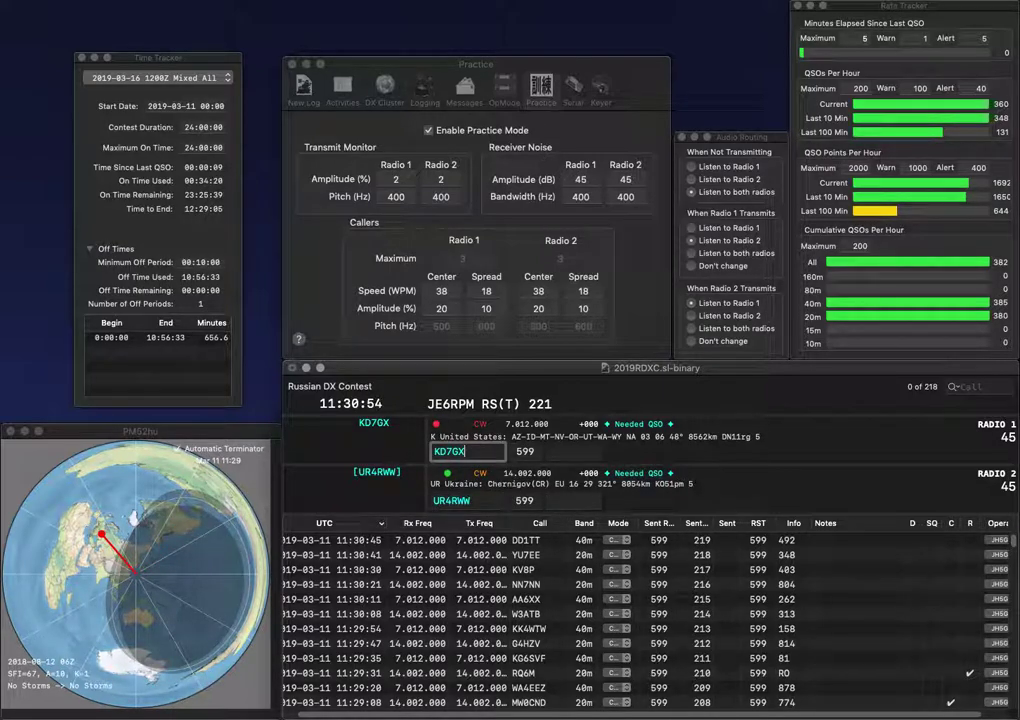
# Step: Log KD7GX with received number 853 on Radio 1 and UR4RWW with 565 on Radio 2
pyautogui.press('space')
pyautogui.press('Return')
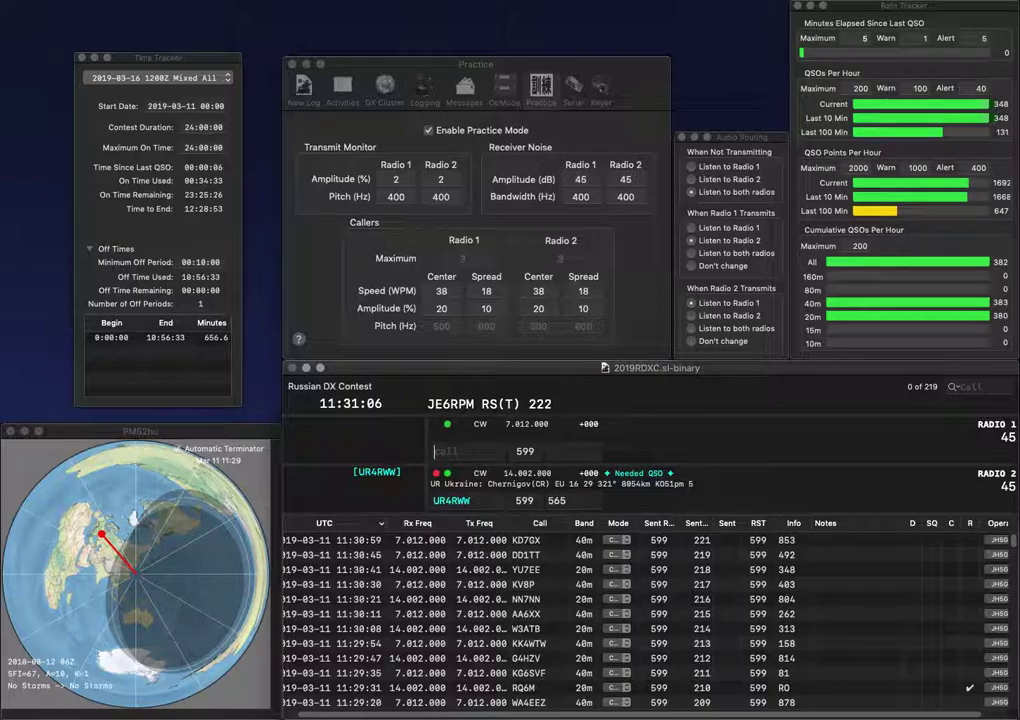
pyautogui.write('5')
pyautogui.press('Return')
# Step: Answer the partial calls UR9E on Radio 1 and SX on Radio 2
pyautogui.write('UR9EGE')
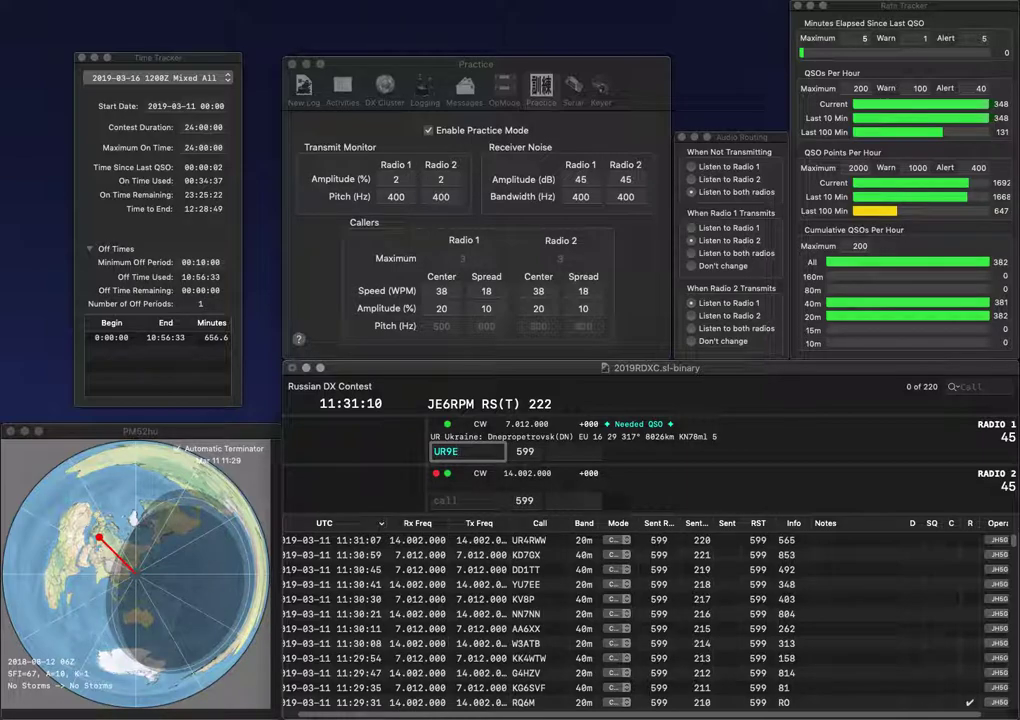
pyautogui.press('Return')
pyautogui.write('SX')
pyautogui.press('Return')
pyautogui.press('BackSpace')
pyautogui.press('BackSpace')
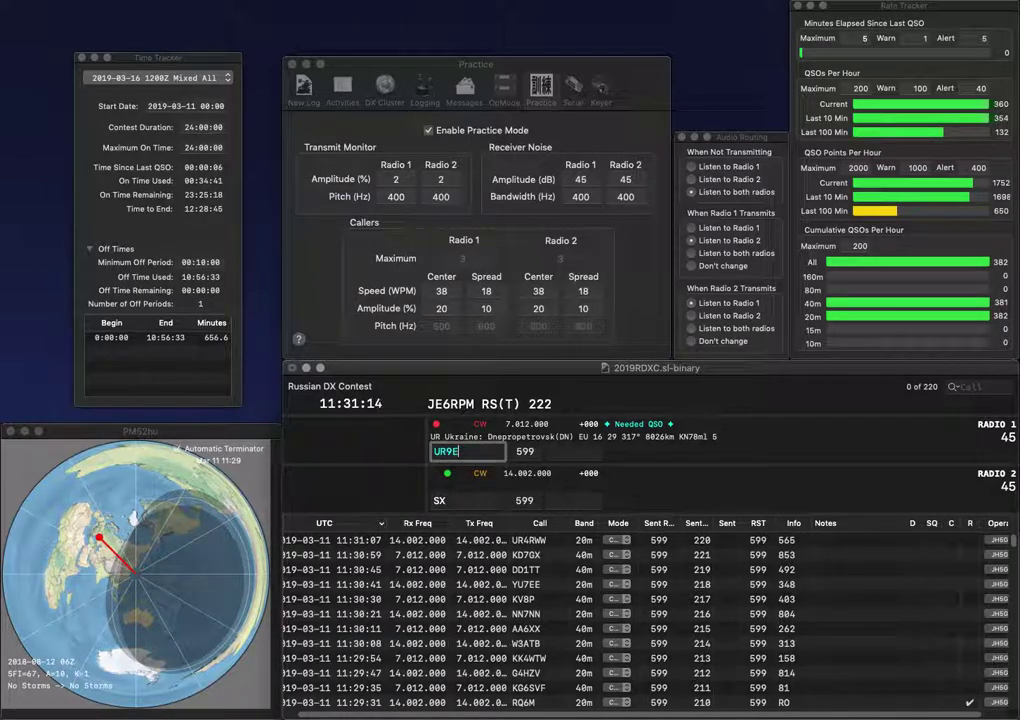
pyautogui.press('BackSpace')
pyautogui.press('BackSpace')
pyautogui.write('8E')
pyautogui.press('Return')
pyautogui.write('K2')
pyautogui.press('Return')
pyautogui.press('space')
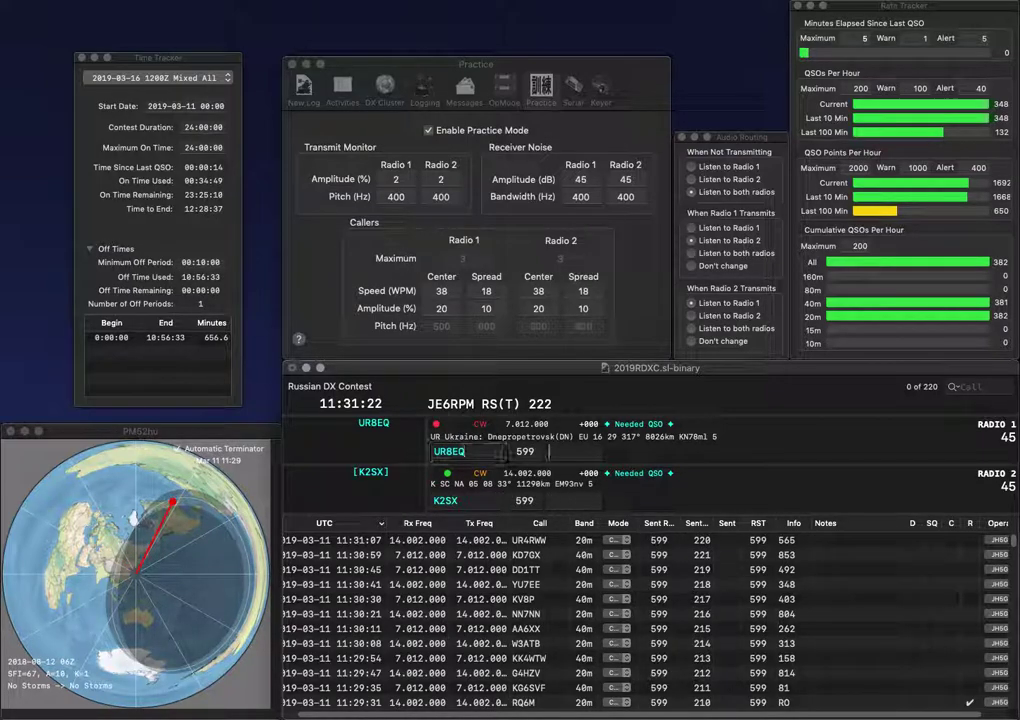
# Step: Log UR8EQ with received number 441 on Radio 1 and K2SX with 423 on Radio 2
pyautogui.write('441')
pyautogui.press('Return')
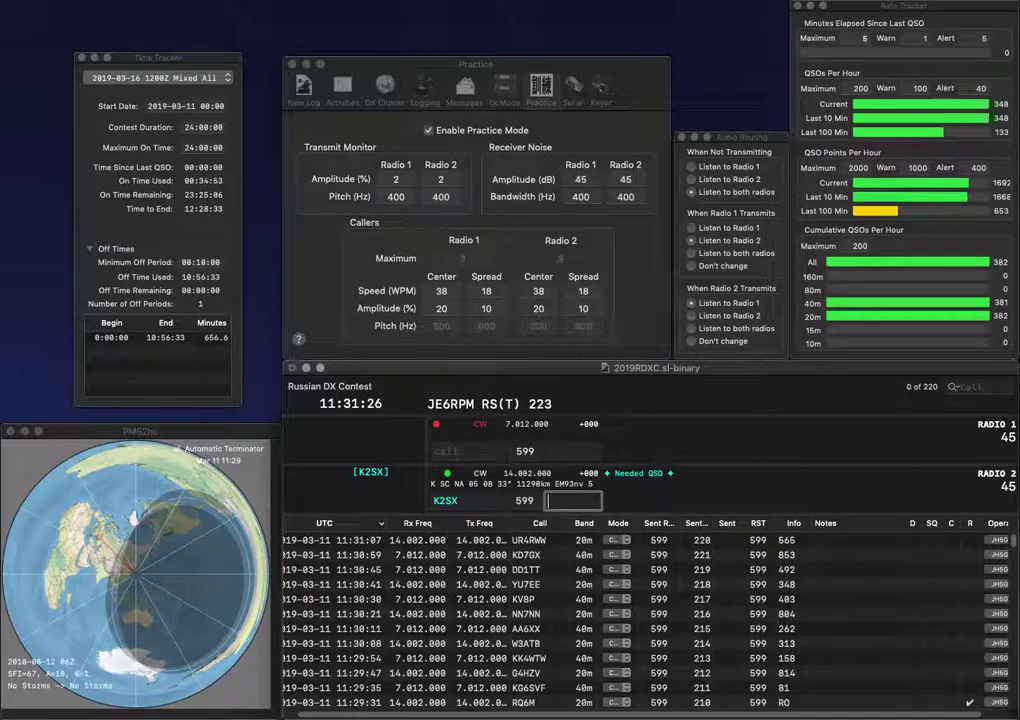
pyautogui.write('41')
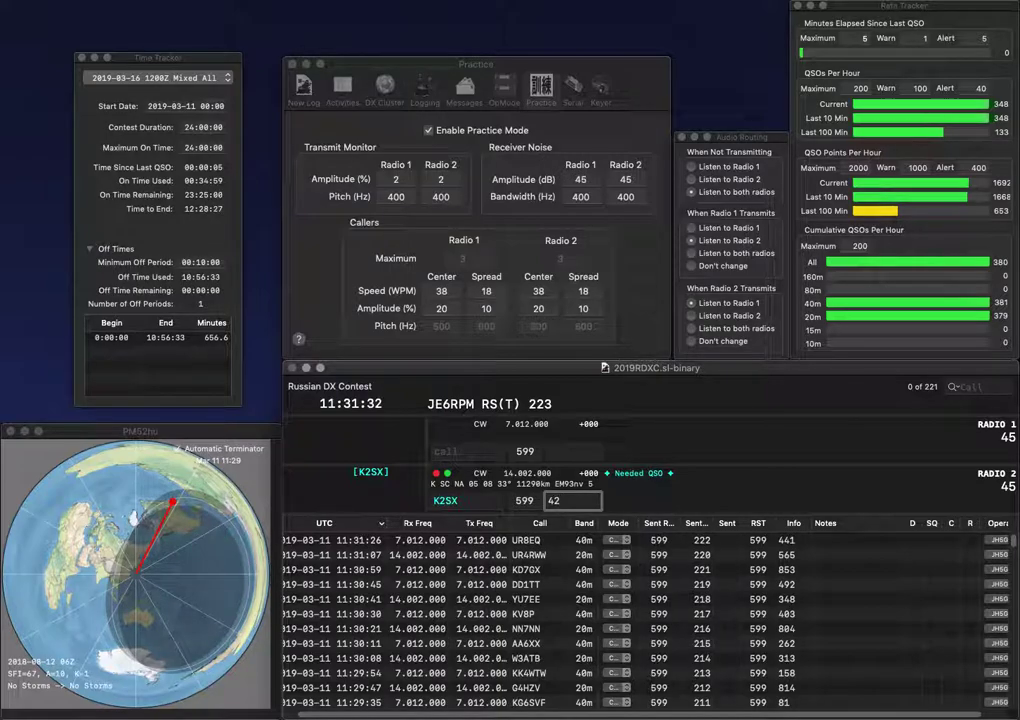
pyautogui.press('Return')
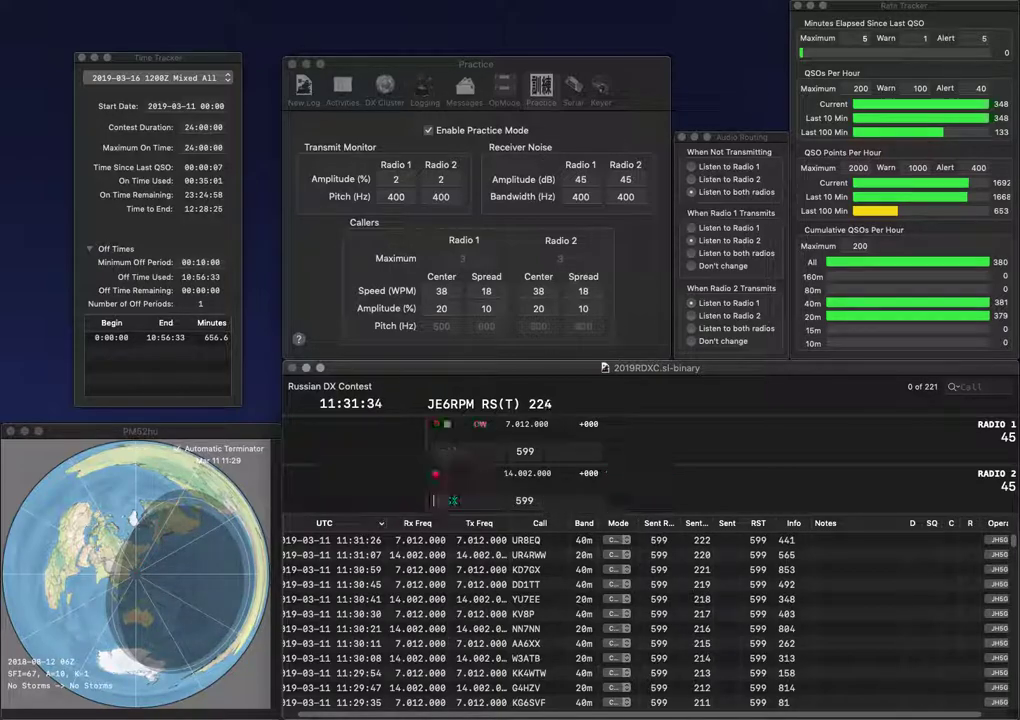
pyautogui.write('EA3CI')
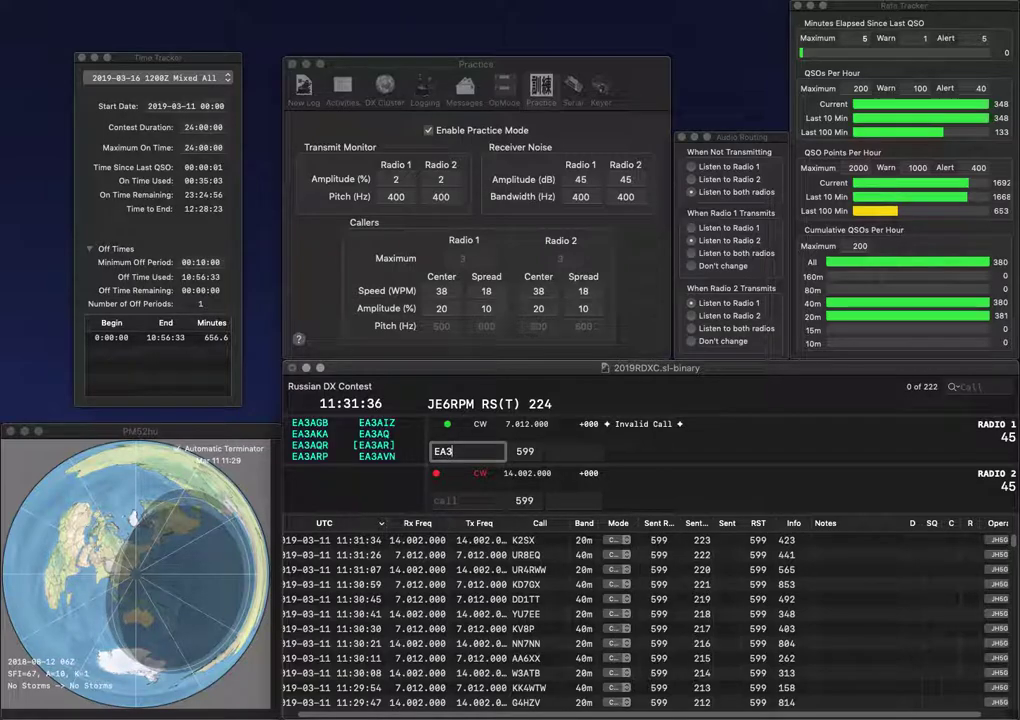
pyautogui.press('Return')
pyautogui.write('NE7X')
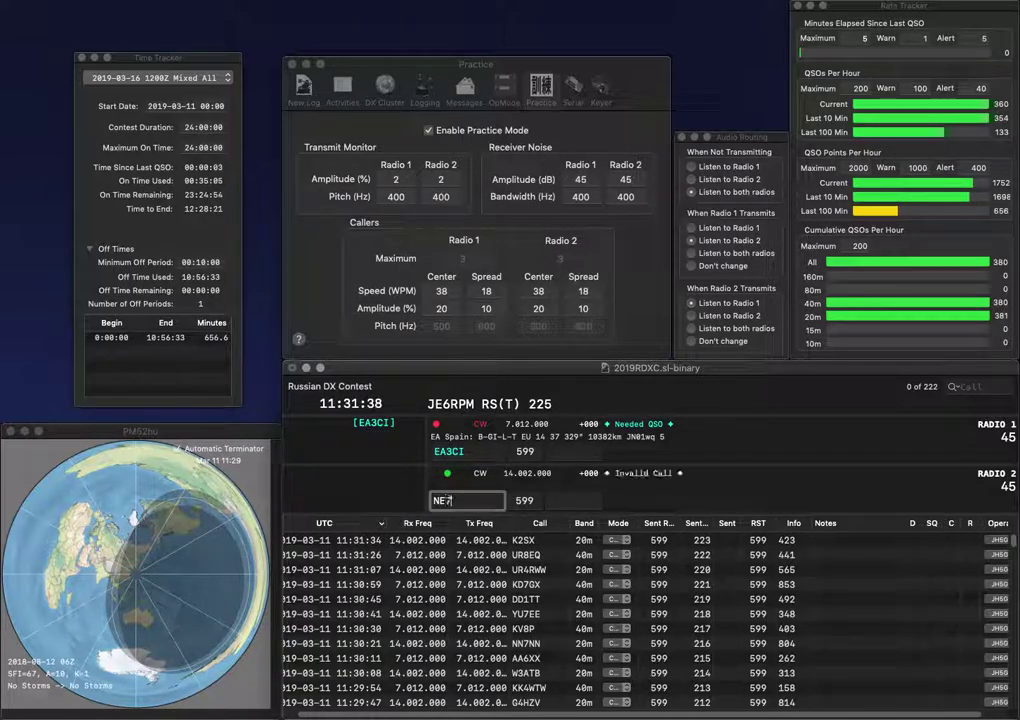
pyautogui.press('Return')
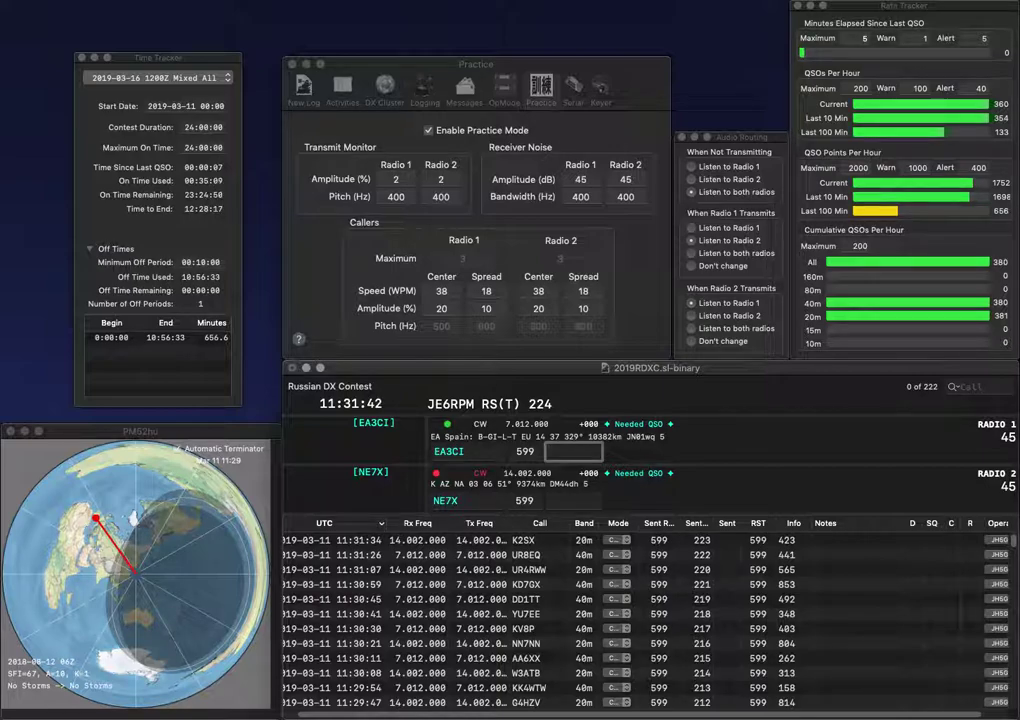
# Step: Log EA3CI with received number 978 on Radio 1 and NE7X with 738 on Radio 2
pyautogui.write('978')
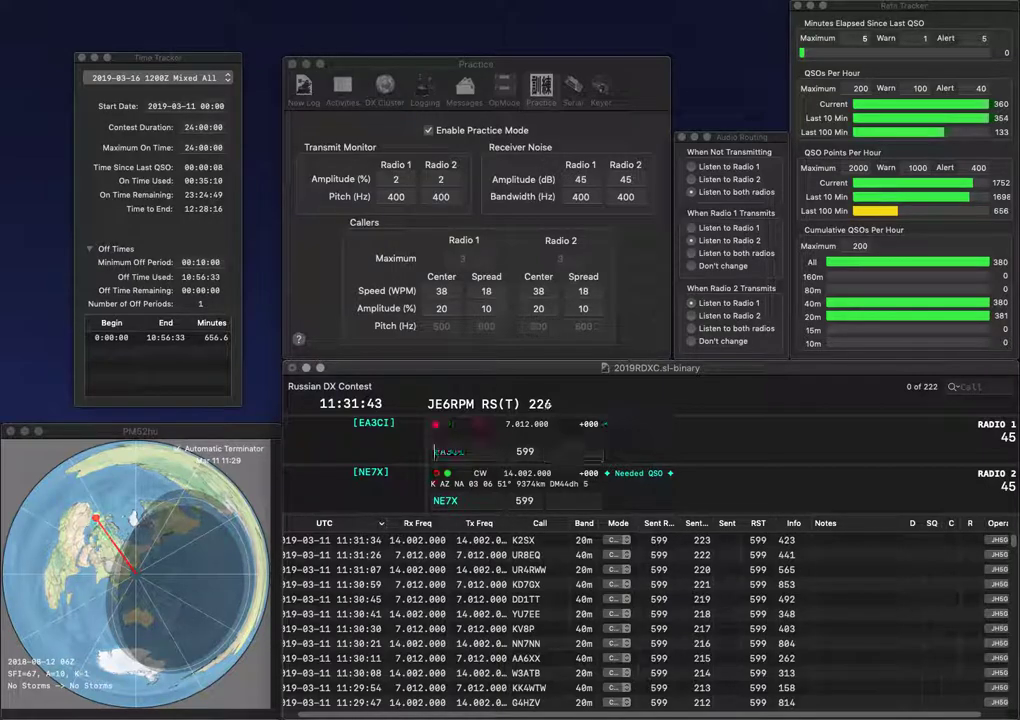
pyautogui.press('Return')
pyautogui.write('738')
pyautogui.press('Return')
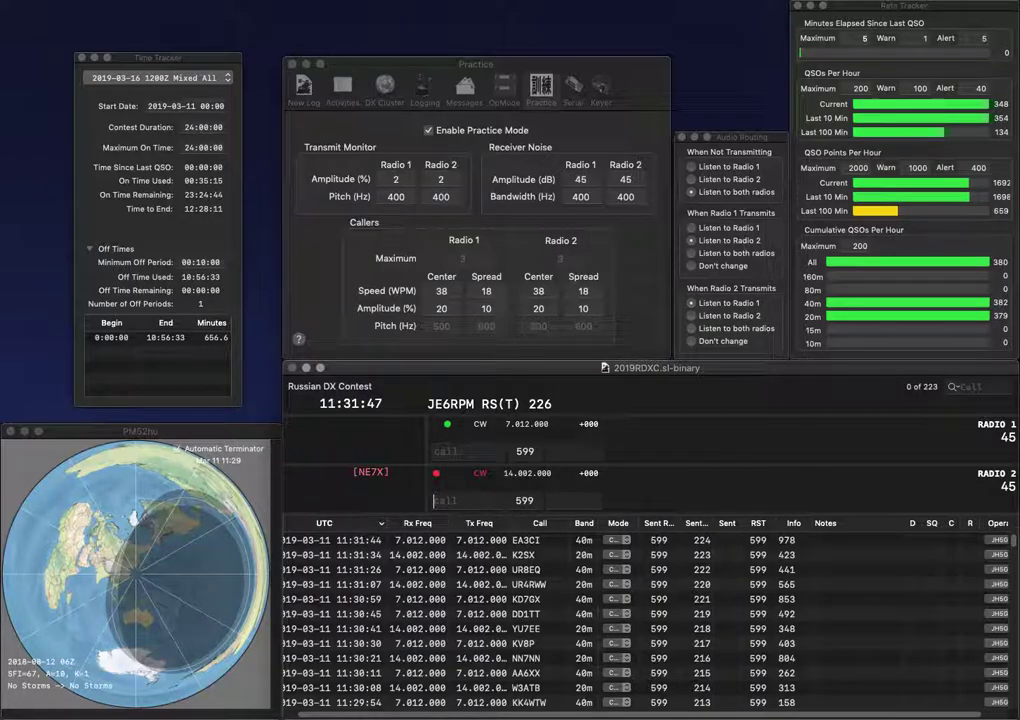
pyautogui.write('NDM')
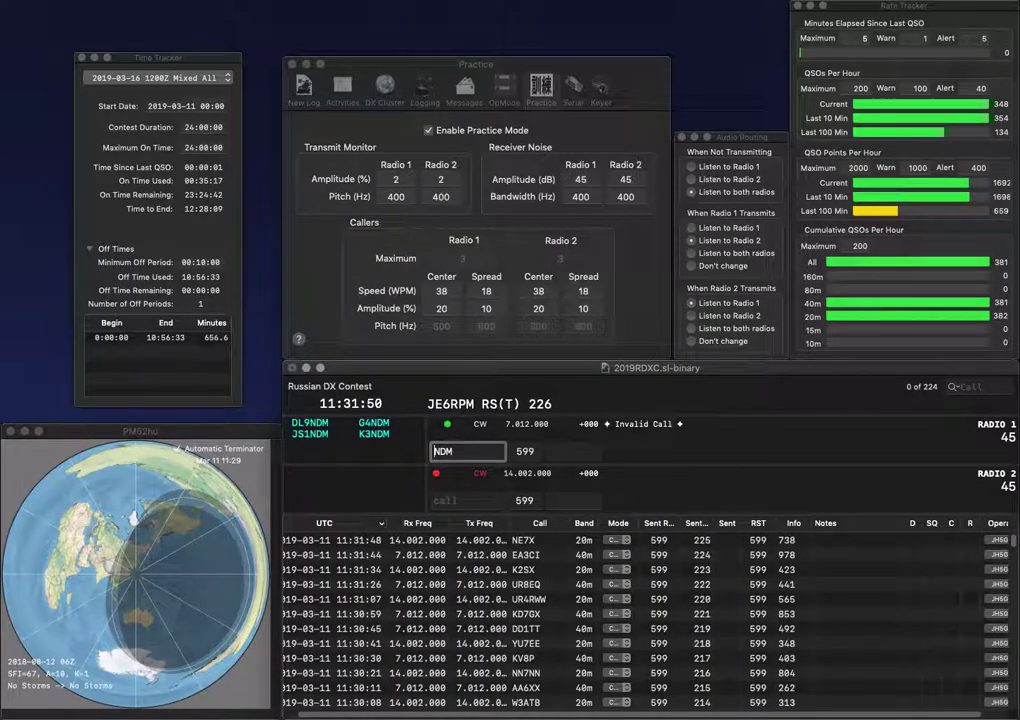
pyautogui.write('1')
pyautogui.press('Return')
pyautogui.write('PQF')
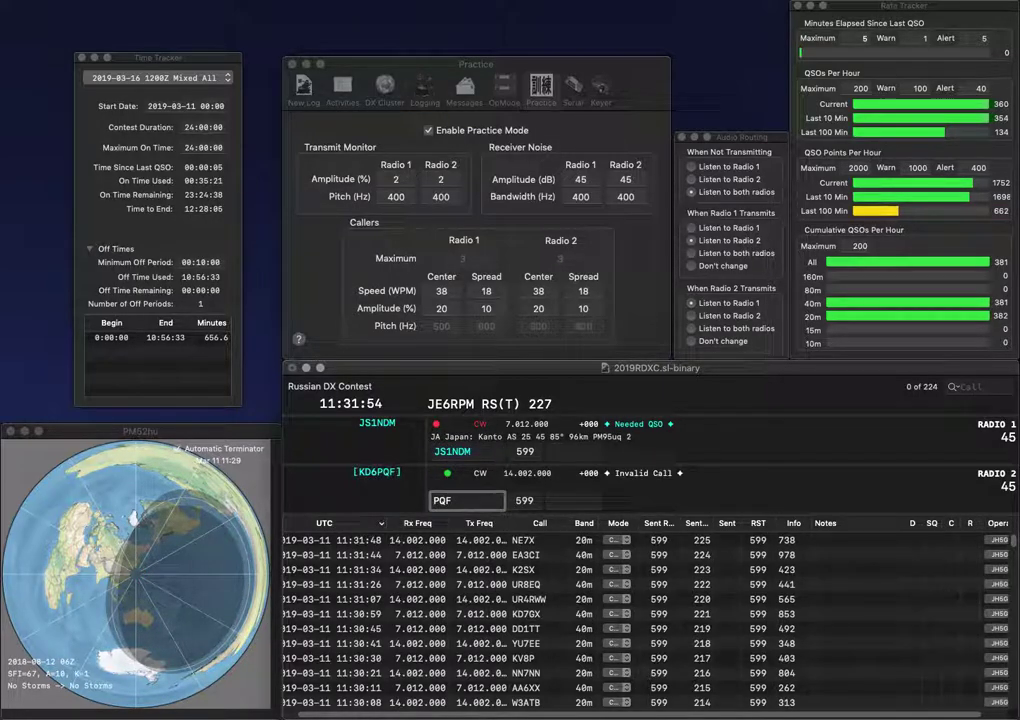
pyautogui.press('Return')
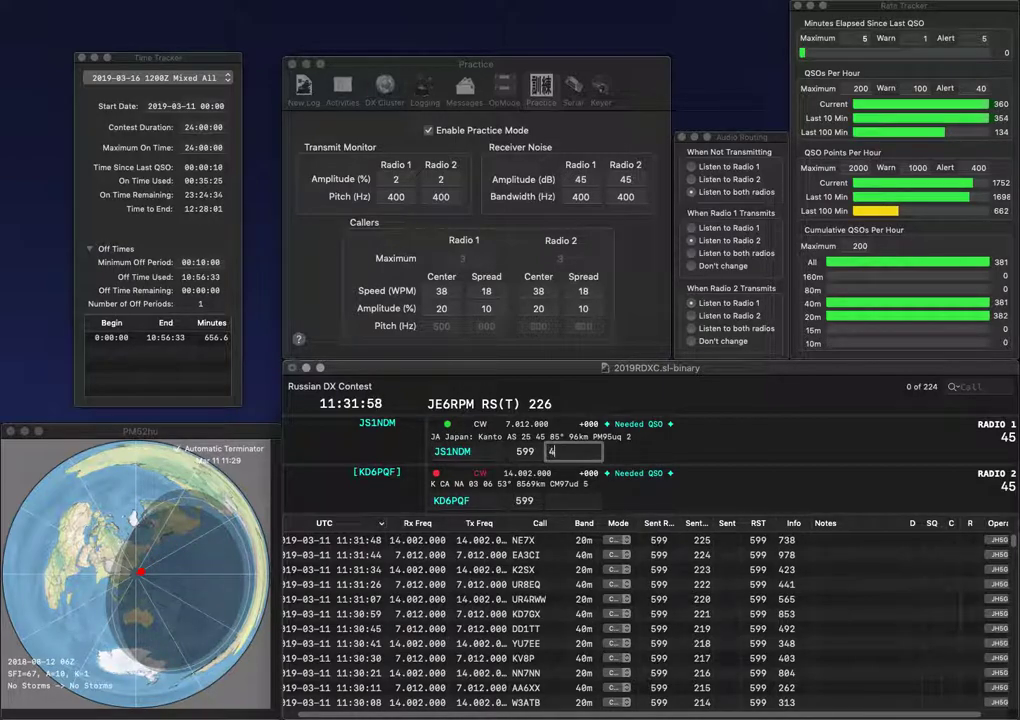
pyautogui.press('Return')
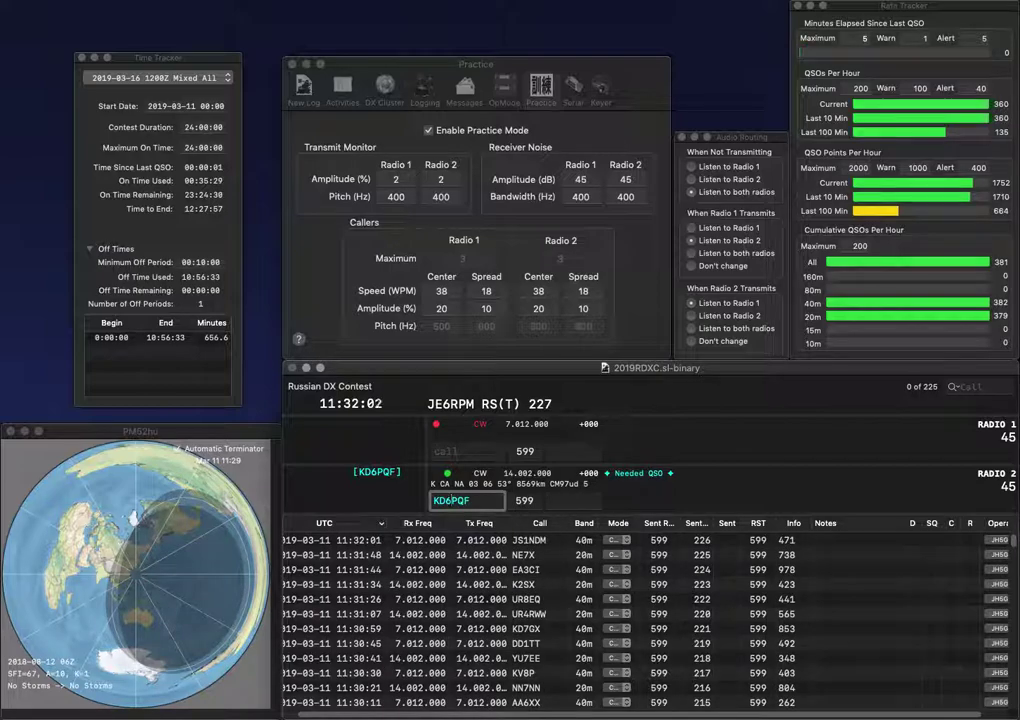
pyautogui.write('K2PQF')
pyautogui.press('Left')
pyautogui.press('BackSpace')
pyautogui.write('0')
pyautogui.press('Return')
pyautogui.write('YT')
pyautogui.press('Left')
pyautogui.press('Left')
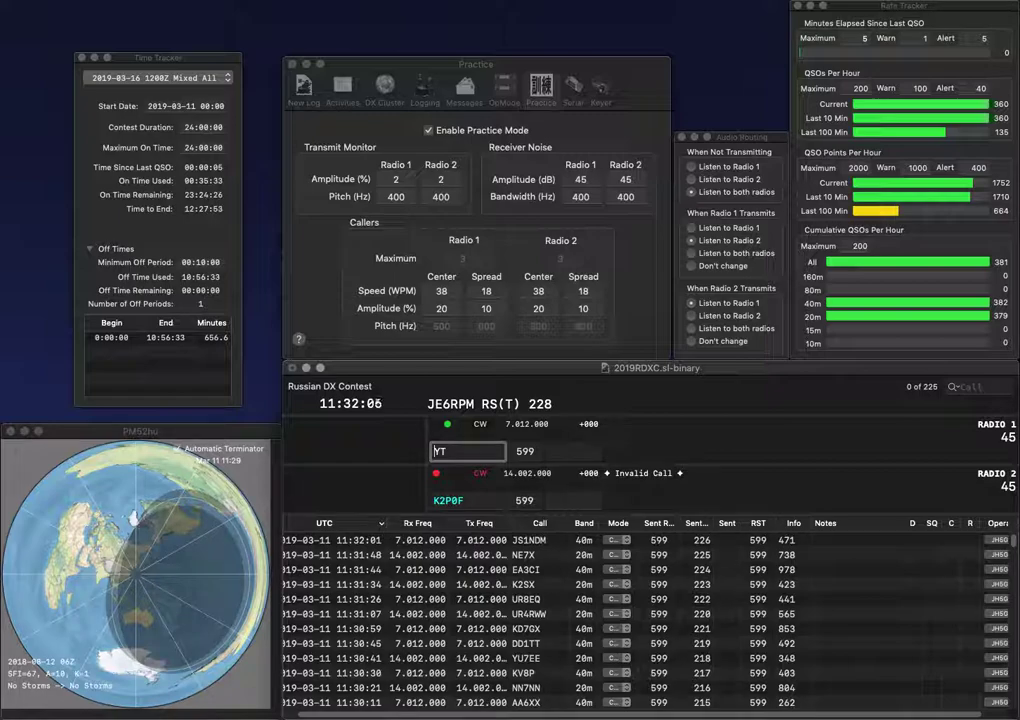
pyautogui.press('Down')
pyautogui.press('Delete')
pyautogui.write('0')
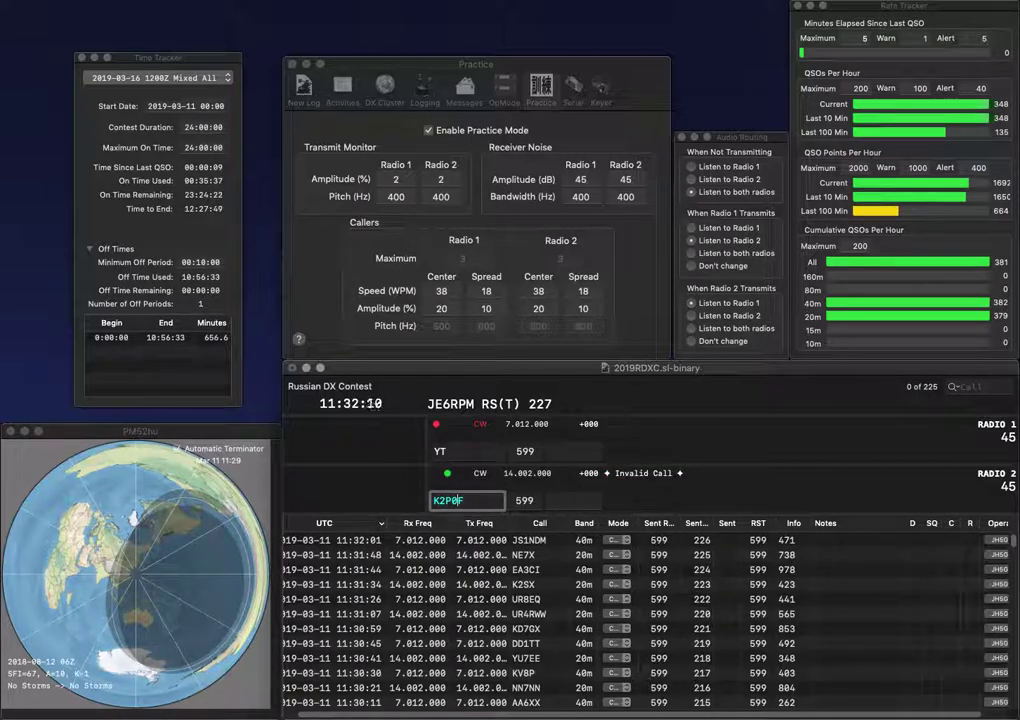
pyautogui.press('BackSpace')
pyautogui.write('O')
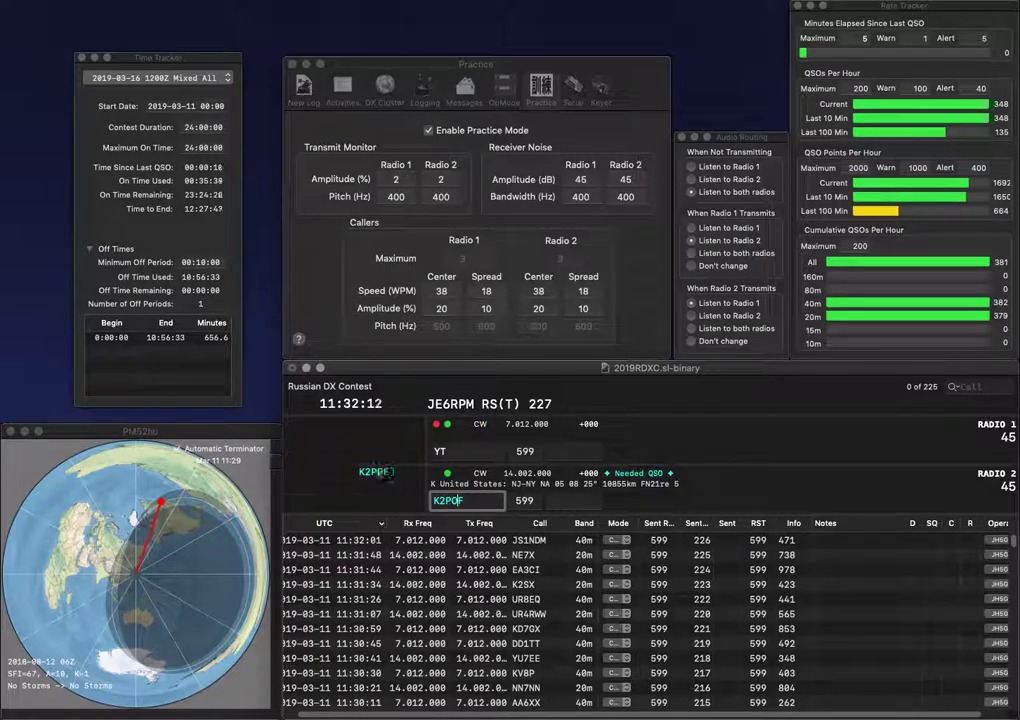
pyautogui.press('Return')
pyautogui.write('F2')
pyautogui.press('Return')
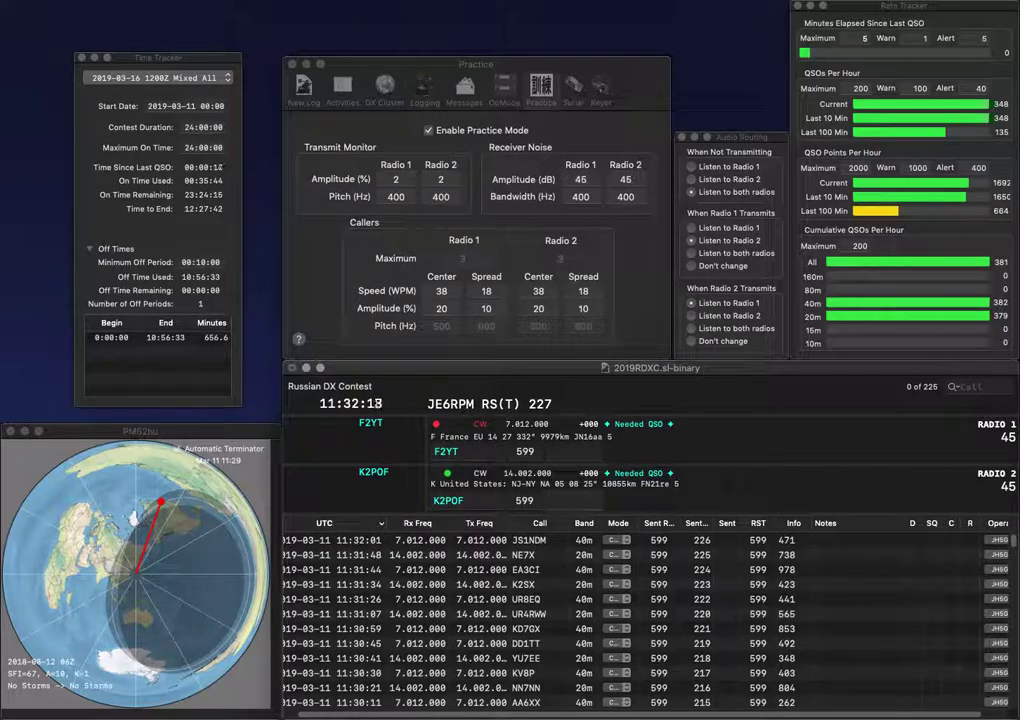
pyautogui.press('Return')
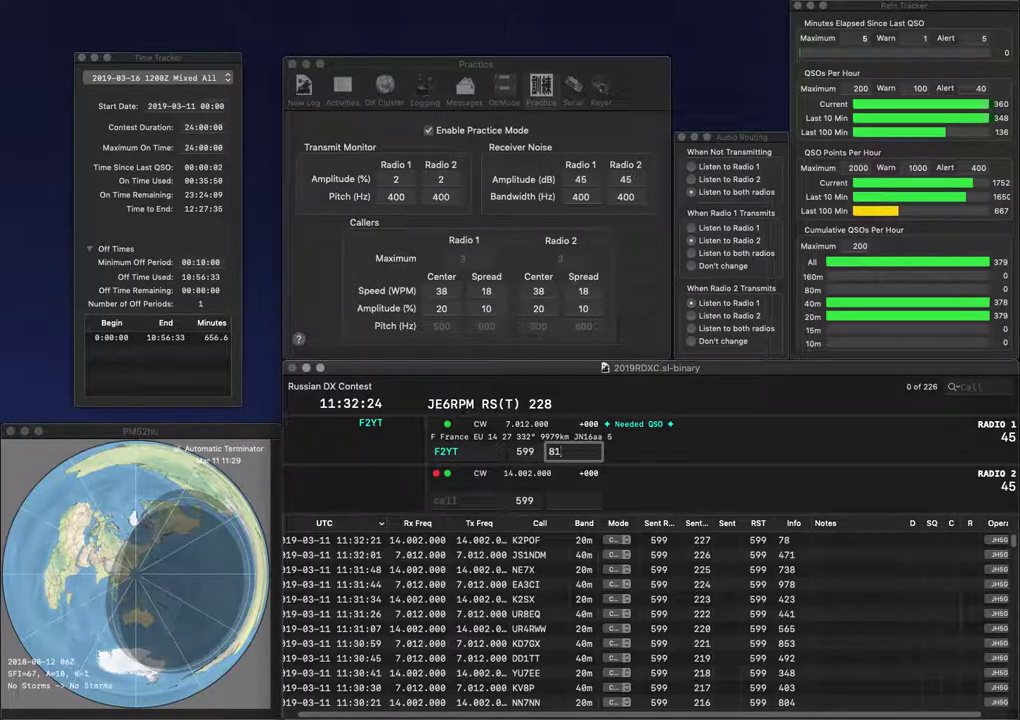
pyautogui.write('2')
pyautogui.press('Return')
pyautogui.write('GPE')
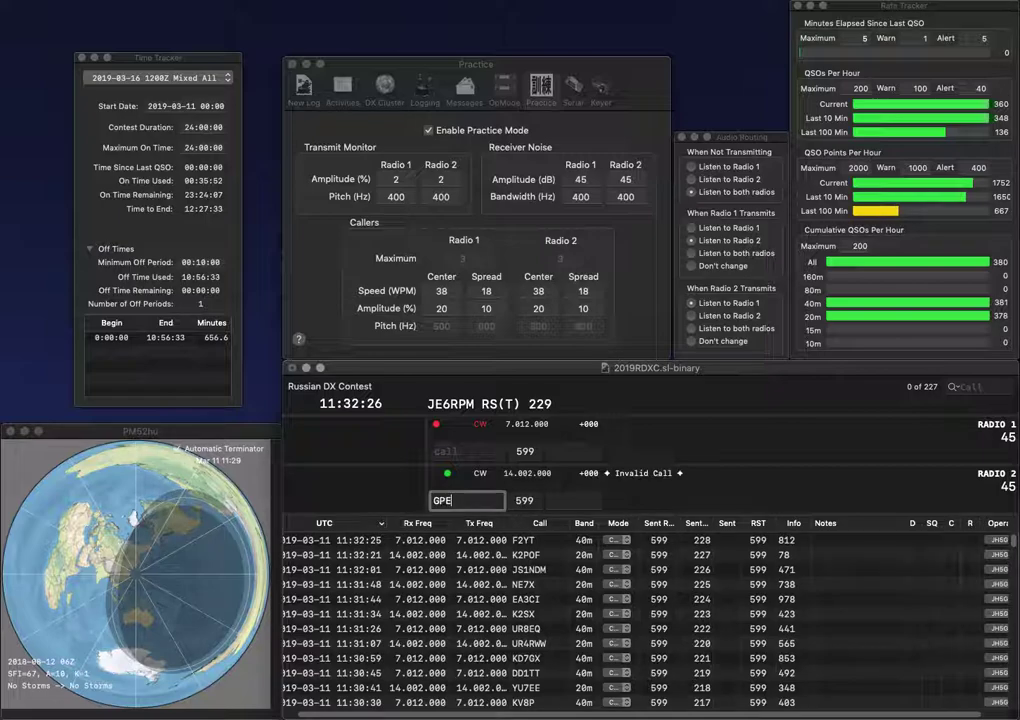
pyautogui.press('Return')
pyautogui.write('K')
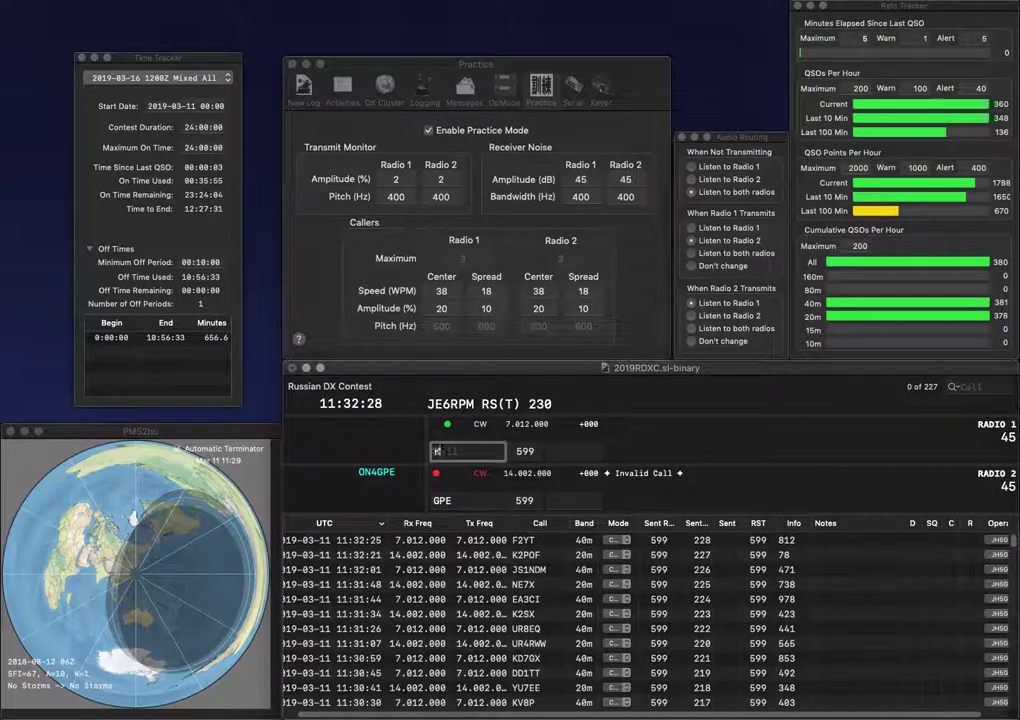
pyautogui.write('5AXZ')
pyautogui.press('Return')
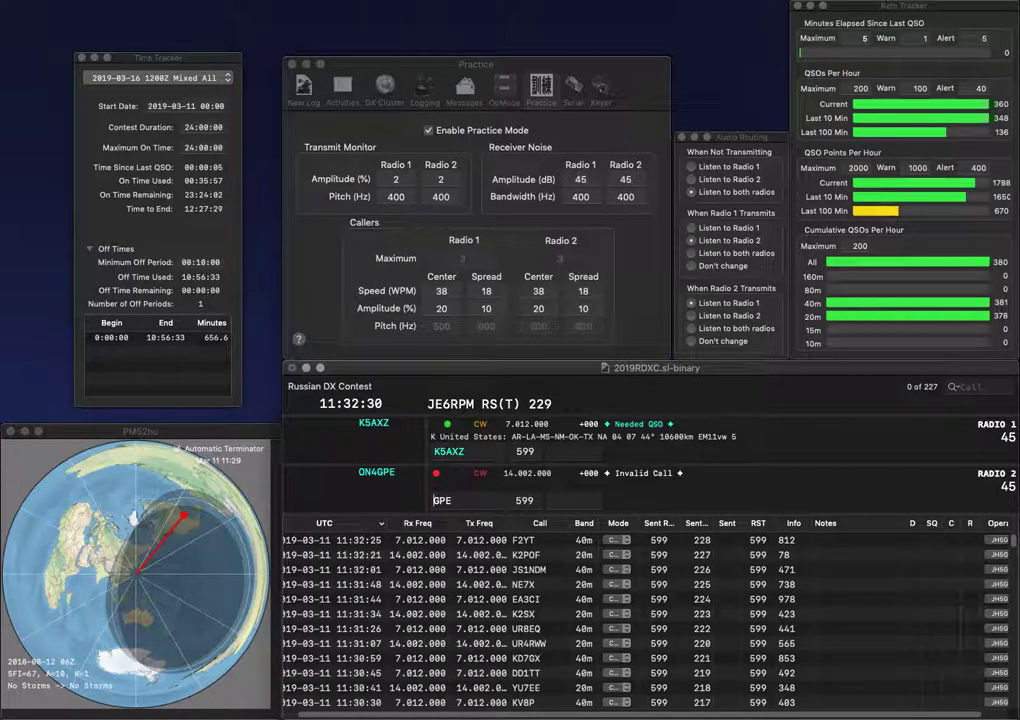
pyautogui.press('Home')
pyautogui.write('ON4')
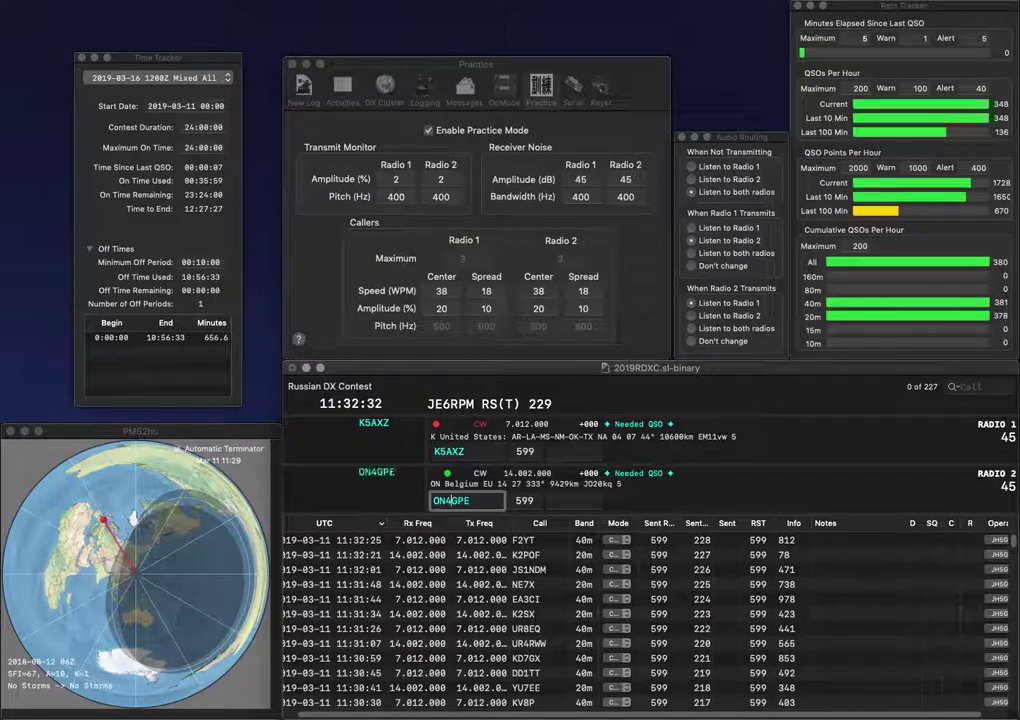
pyautogui.press('Return')
pyautogui.press('Return')
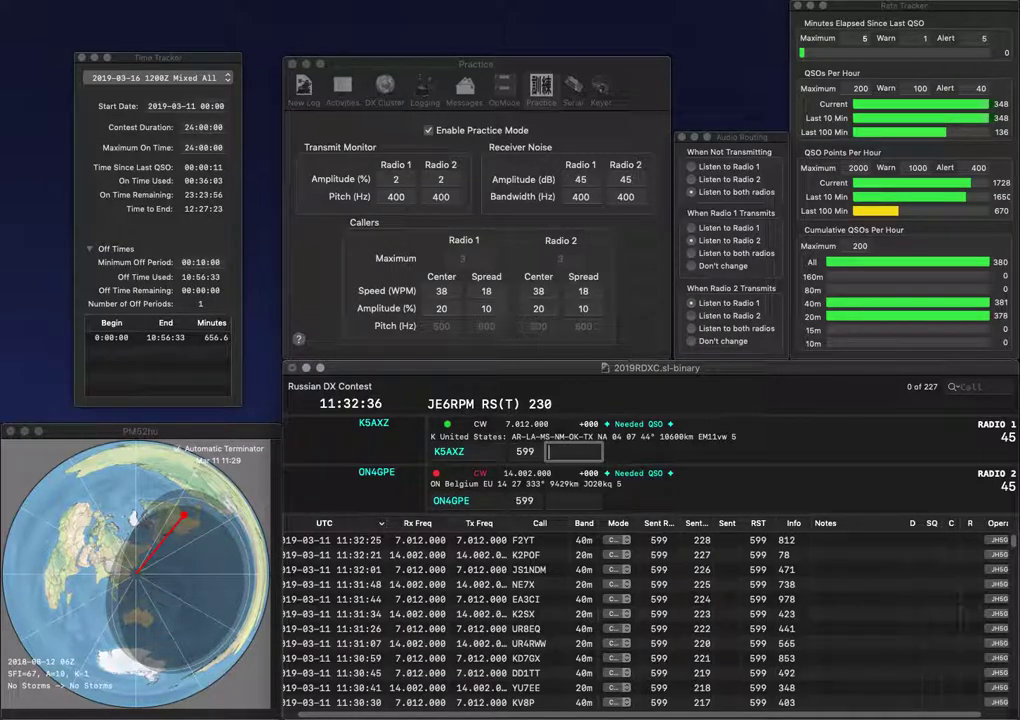
pyautogui.write('40')
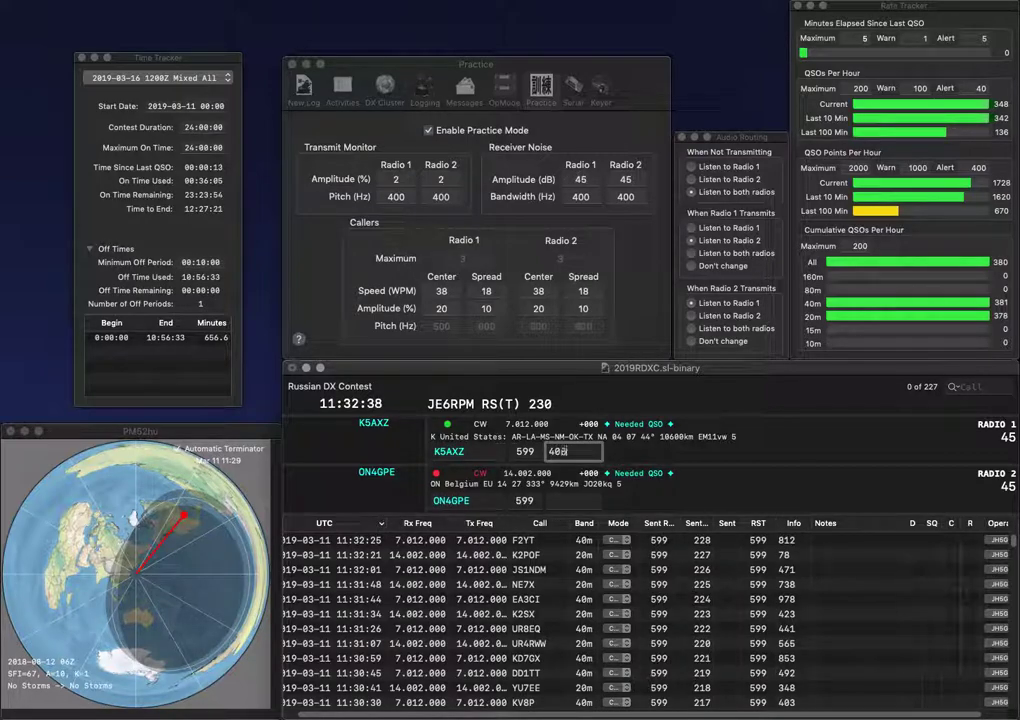
pyautogui.write('0')
pyautogui.press('Return')
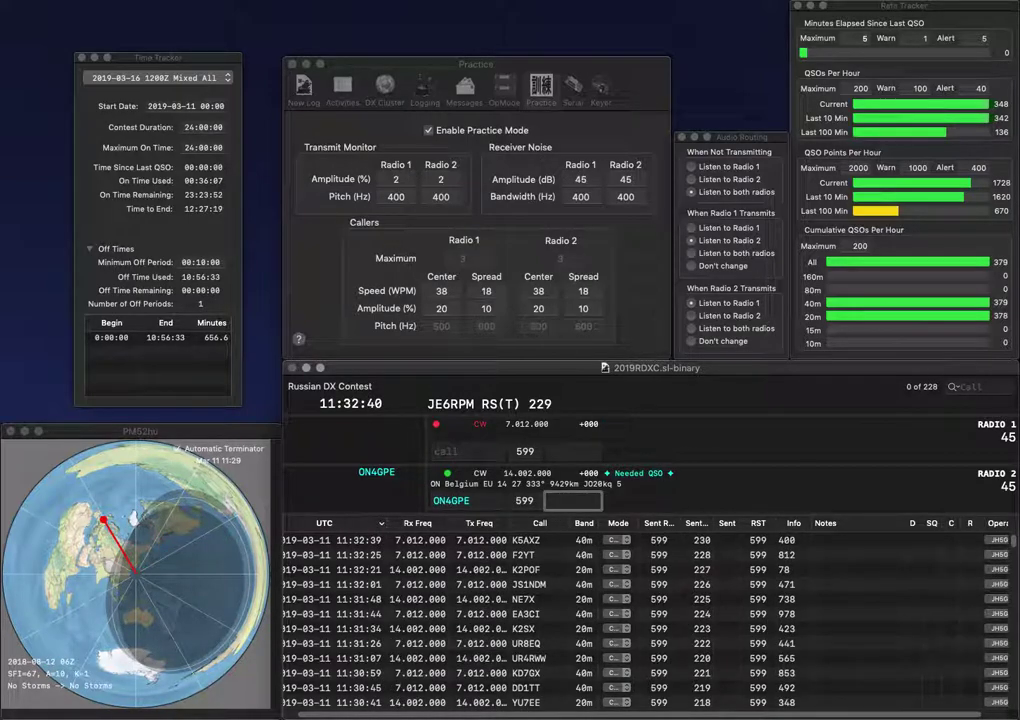
pyautogui.write('214')
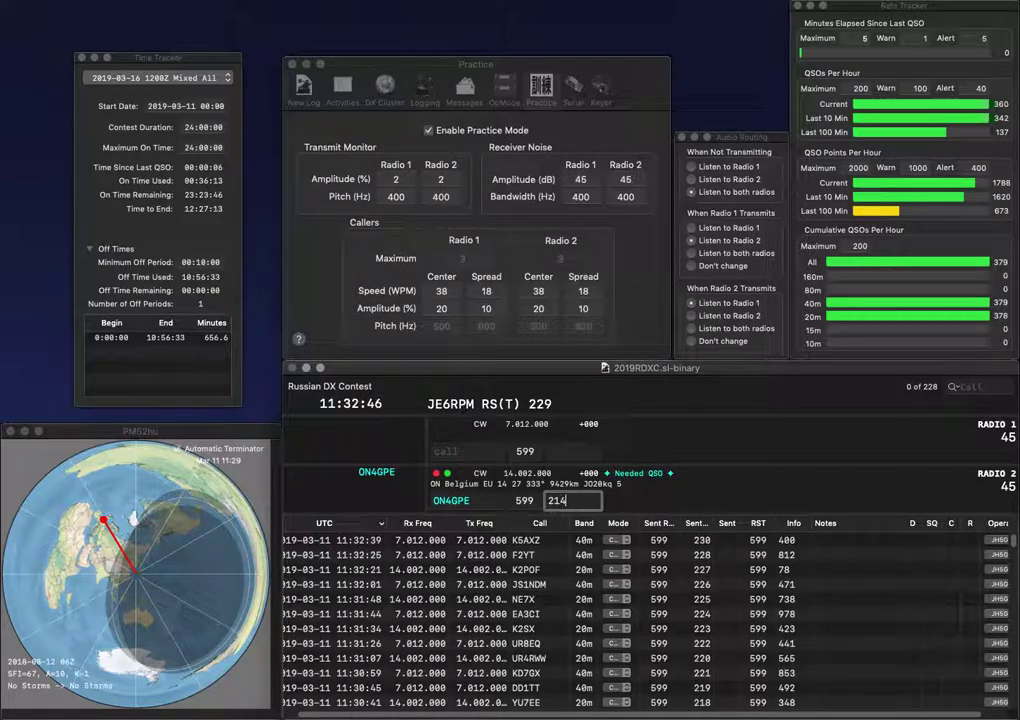
pyautogui.press('Return')
pyautogui.write('WE5TM')
pyautogui.press('Return')
pyautogui.write('CT1QB')
pyautogui.press('Return')
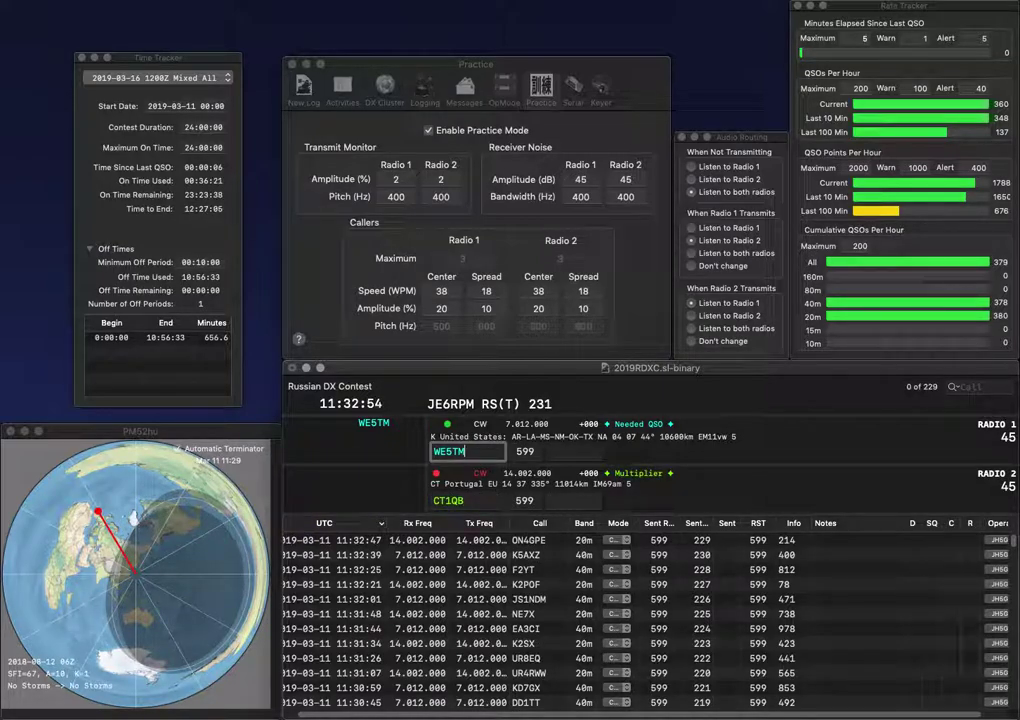
# Step: Log WE5TM with received number 347 on Radio 1
pyautogui.press('Tab')
pyautogui.write('3')
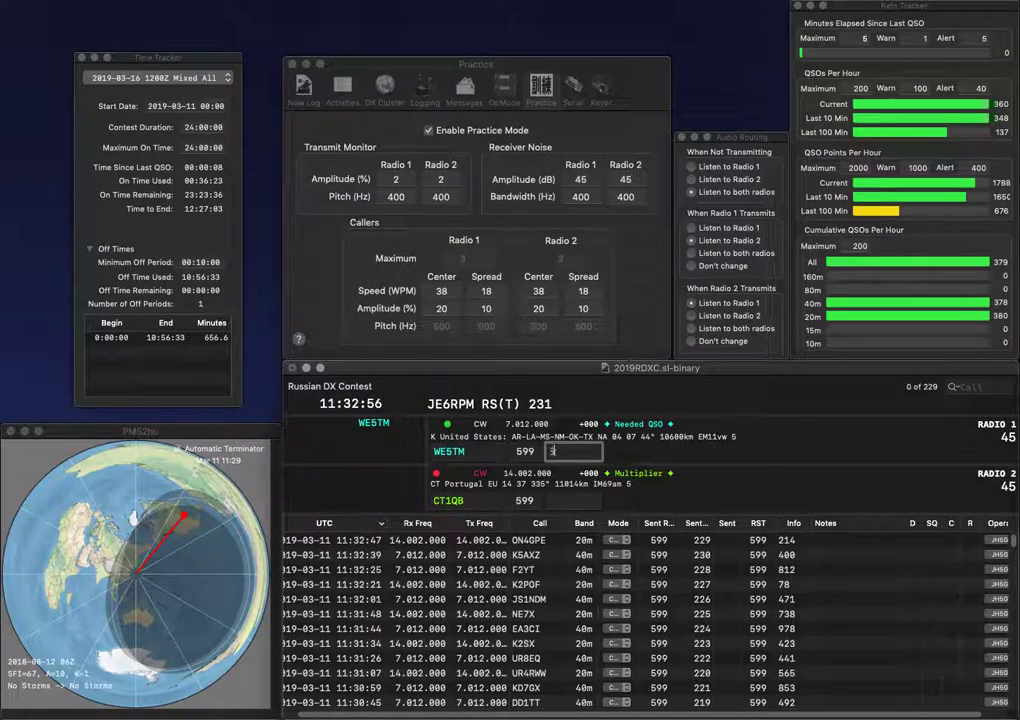
pyautogui.write('447')
pyautogui.press('Return')
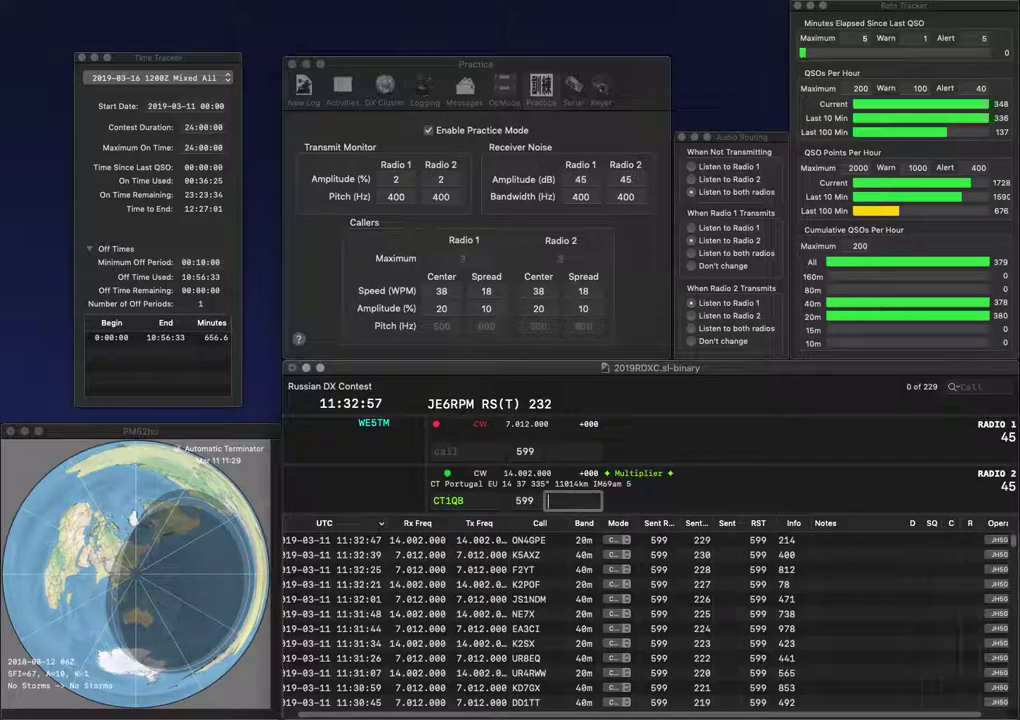
pyautogui.press('BackSpace')
pyautogui.write('4')
pyautogui.press('Return')
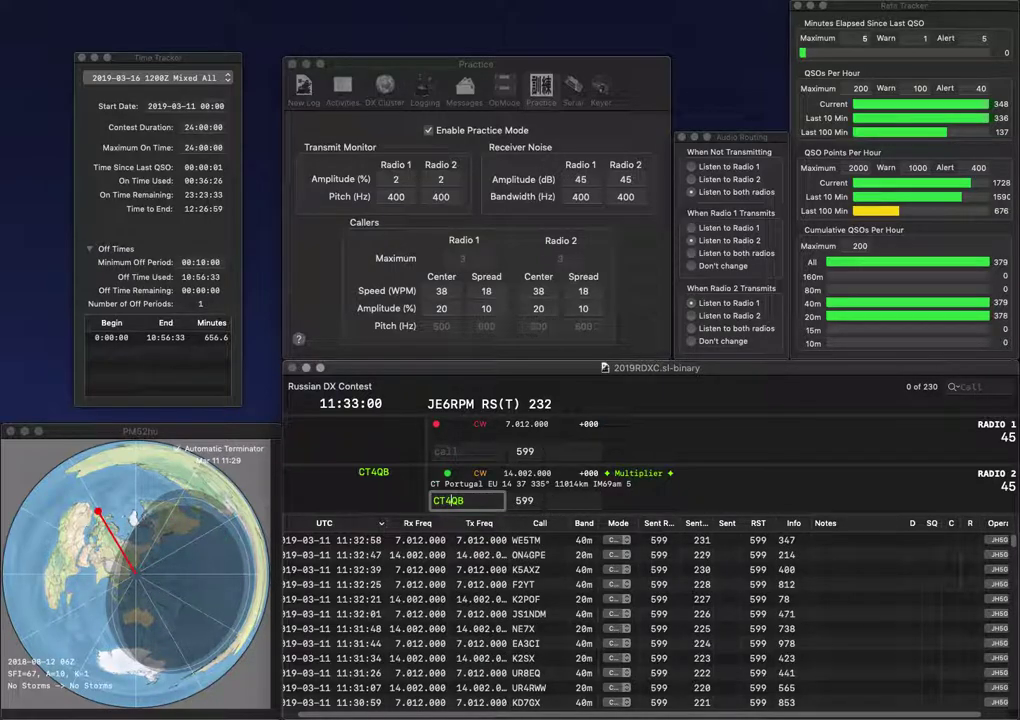
pyautogui.write('G3IBM')
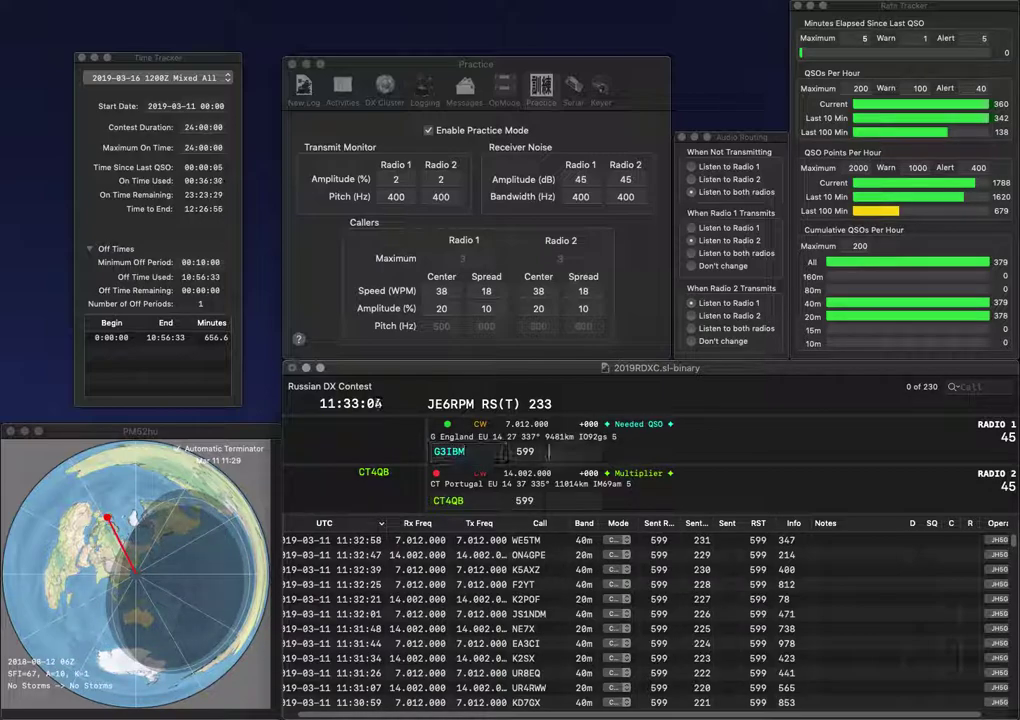
pyautogui.press('Return')
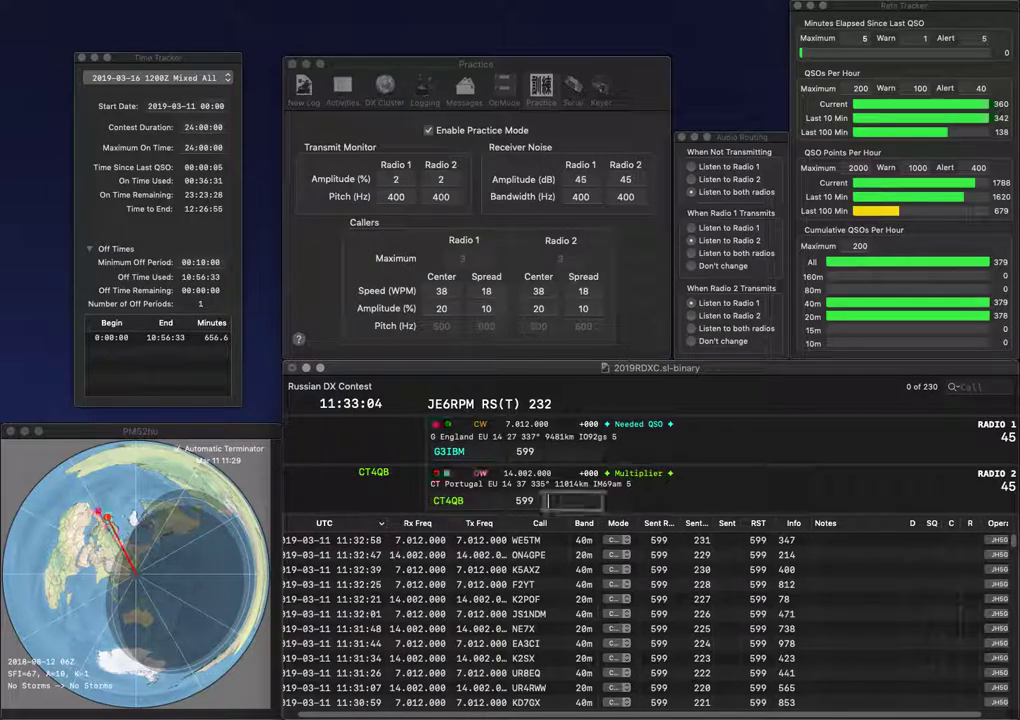
pyautogui.write('8B')
pyautogui.press('Return')
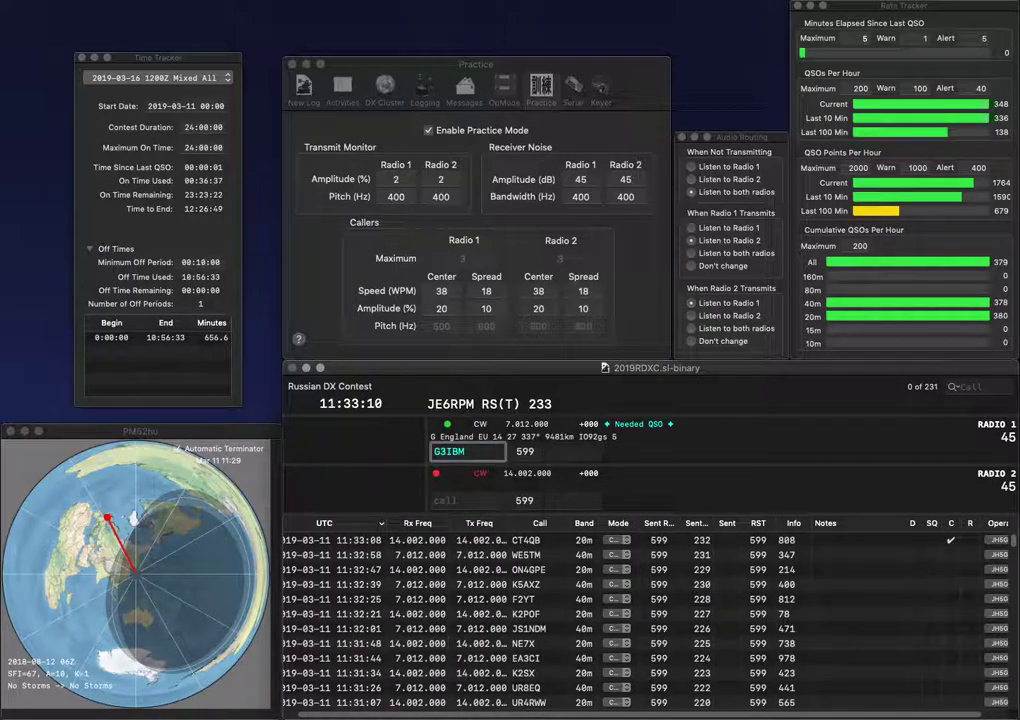
pyautogui.write('S')
pyautogui.press('Return')
# Step: Enter the partial call 10A on Radio 2 and log G3SBM with received number 535 on Radio 1
pyautogui.write('10A')
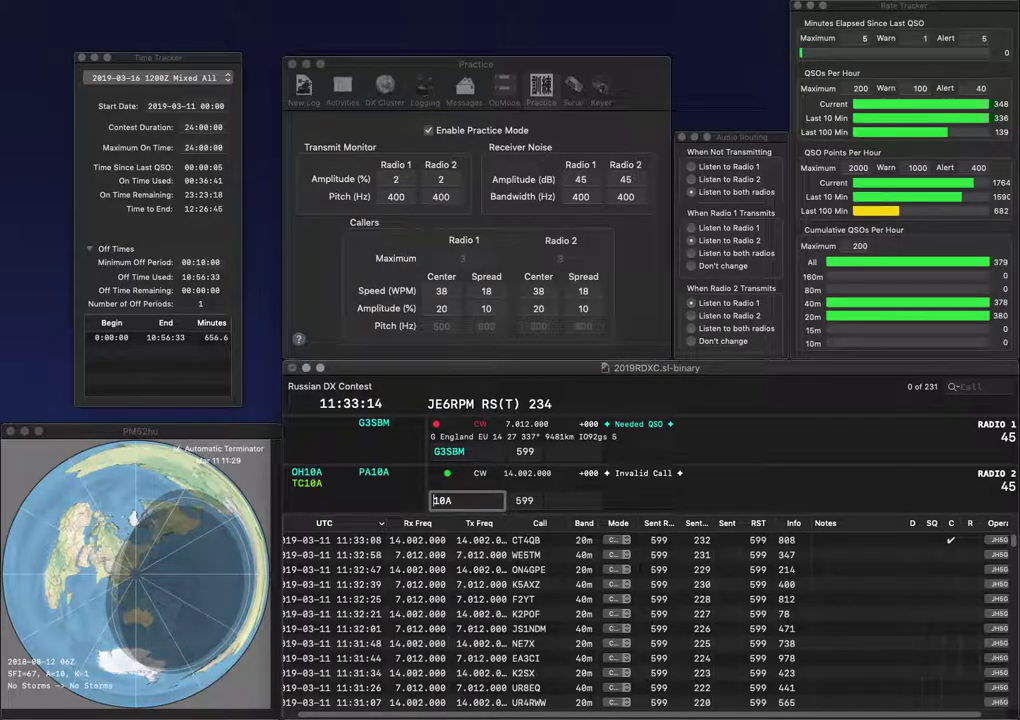
pyautogui.press('Return')
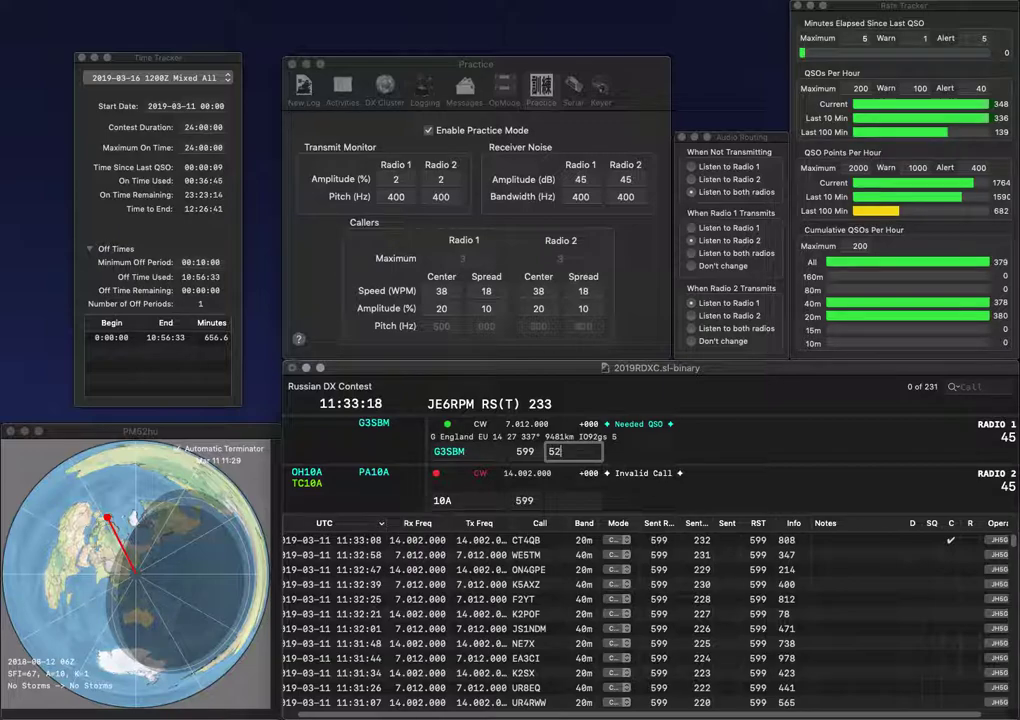
pyautogui.press('Return')
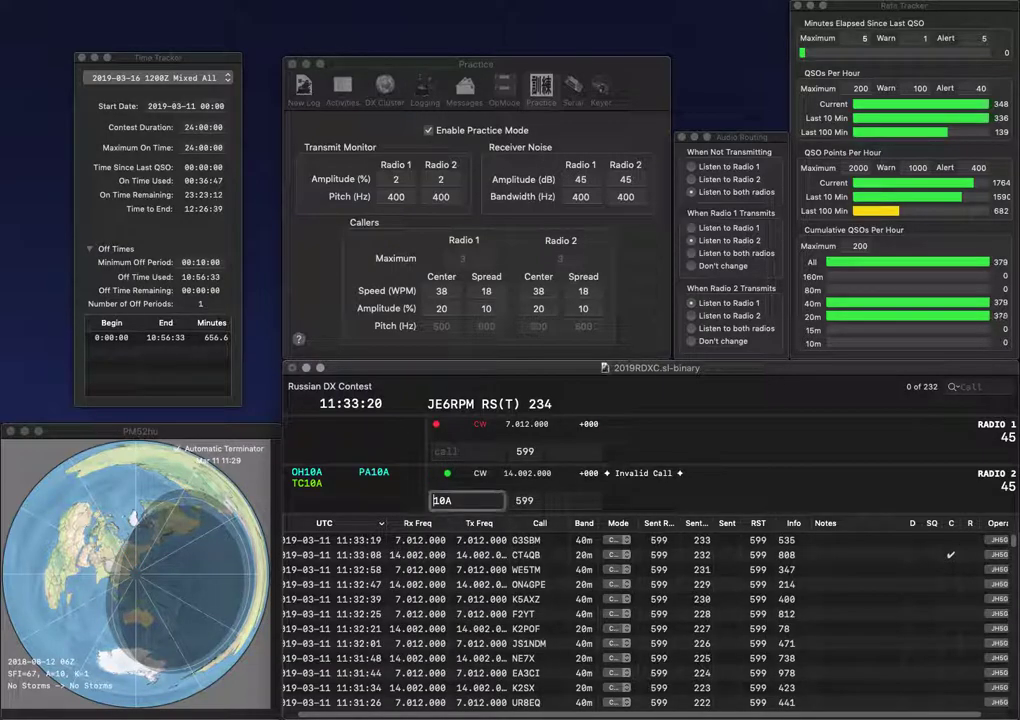
pyautogui.write('PA')
pyautogui.press('Return')
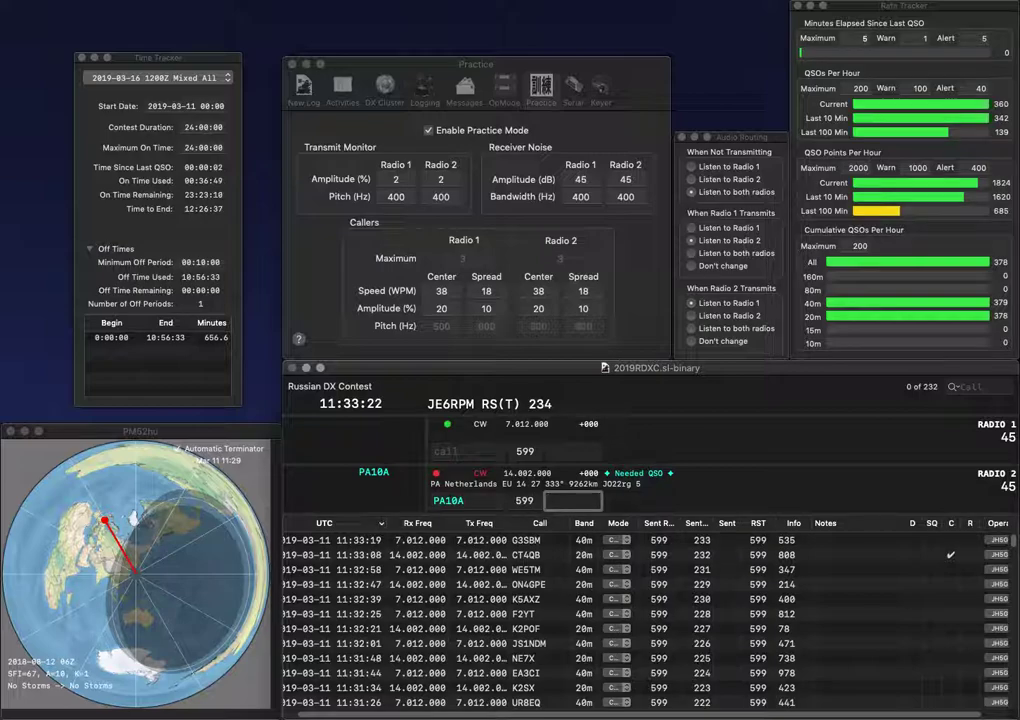
pyautogui.press('Return')
pyautogui.write('K')
pyautogui.write('8ND')
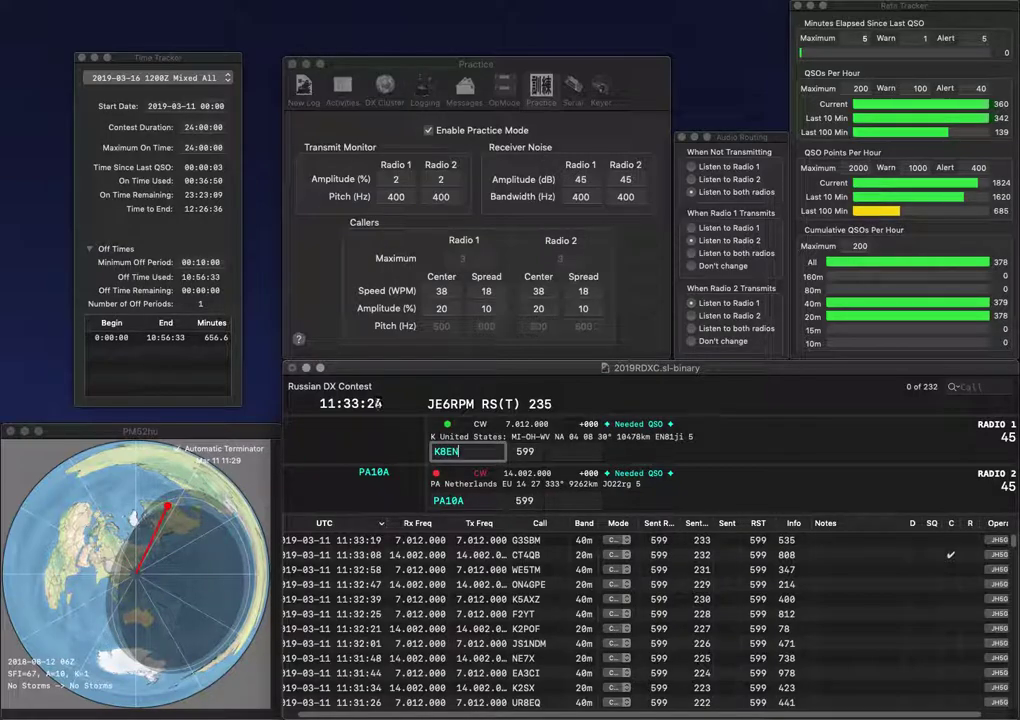
pyautogui.press('Return')
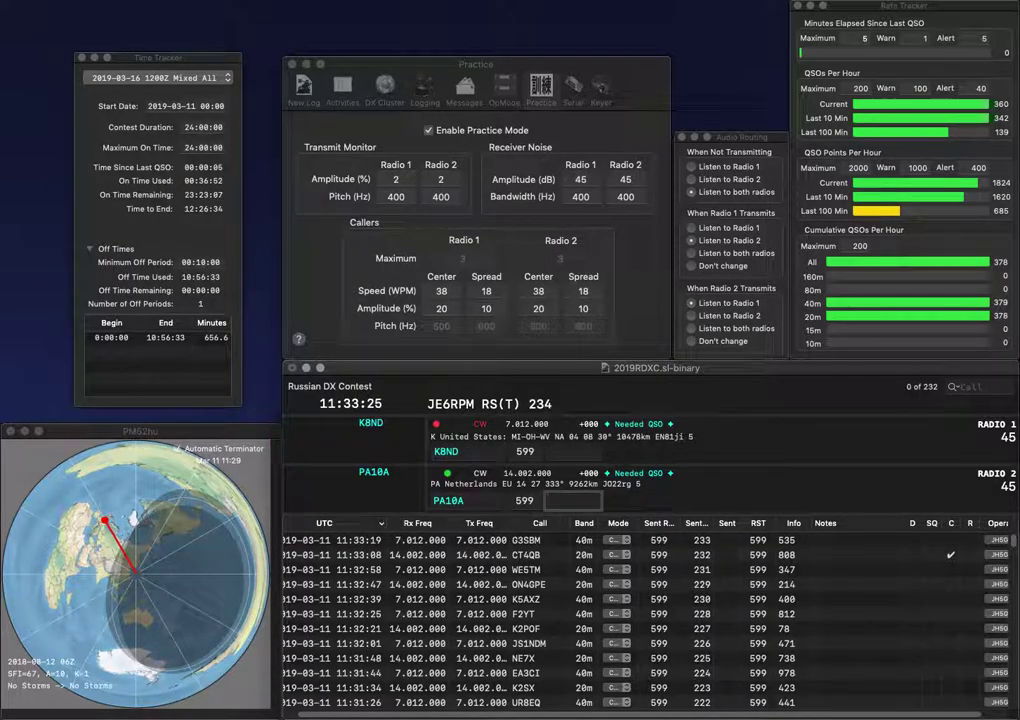
# Step: Log PA10A with received number 262 on Radio 2 and K8ND with 390 on Radio 1
pyautogui.write('262')
pyautogui.press('Return')
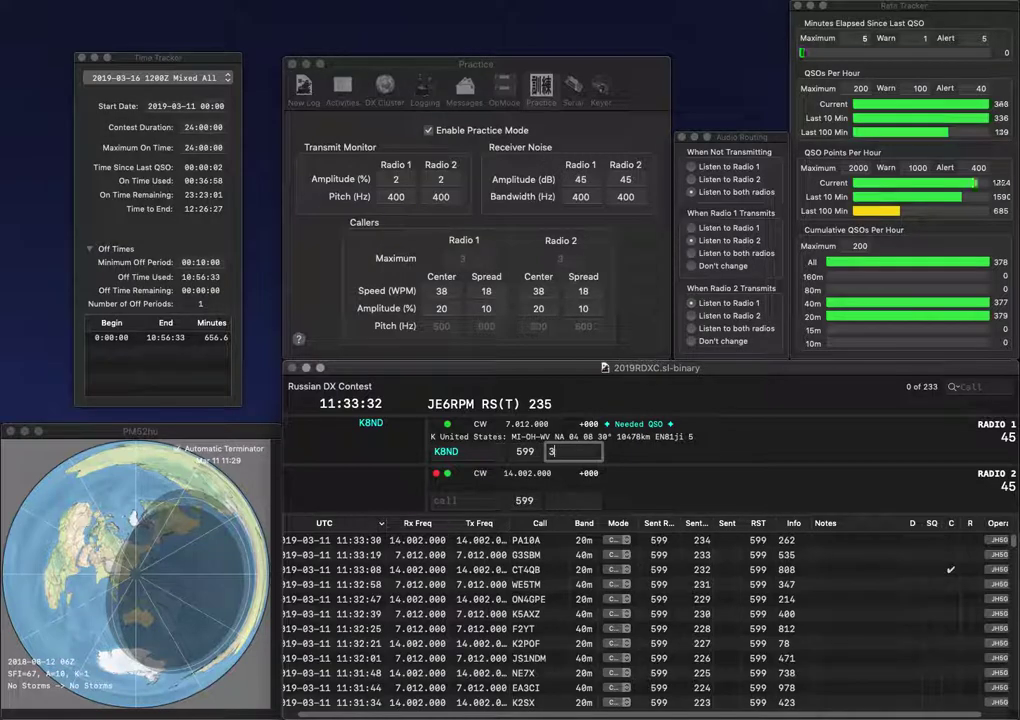
pyautogui.write('3')
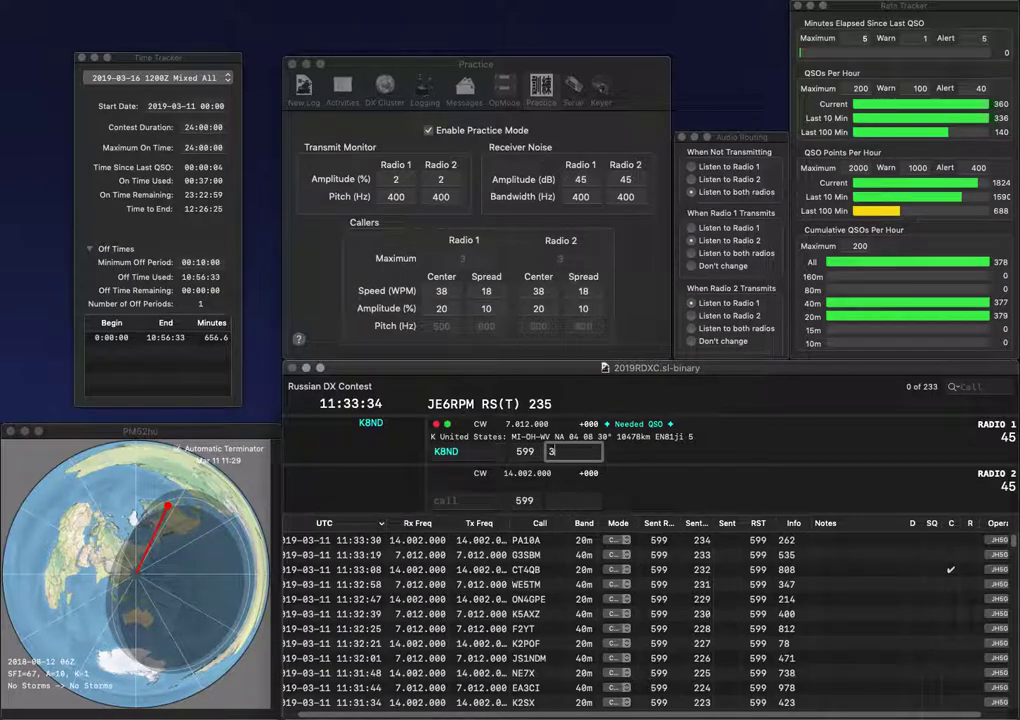
pyautogui.write('9')
pyautogui.write('4')
pyautogui.press('Return')
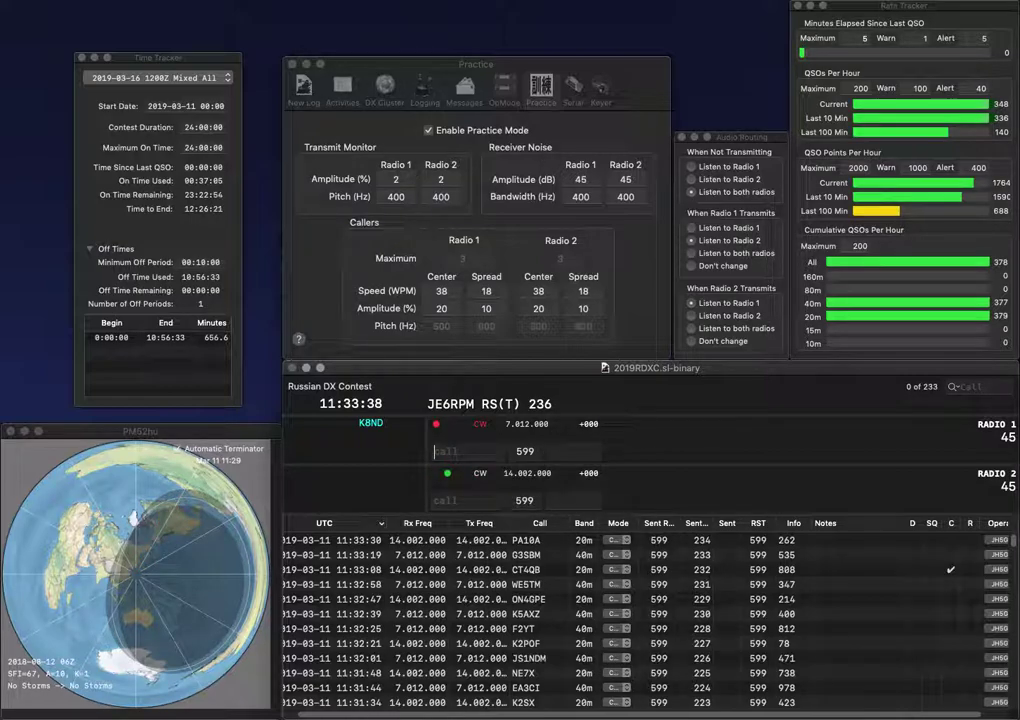
# Step: Send the partial call OK2 on Radio 2 and answer caller K1BX on Radio 1
pyautogui.write('OK2')
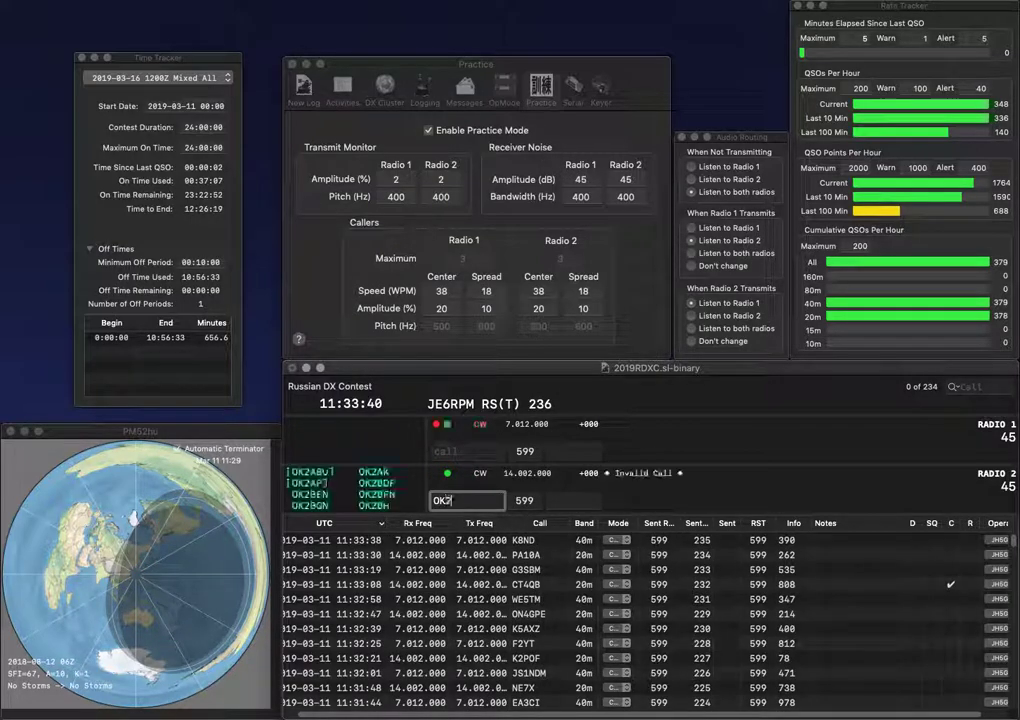
pyautogui.press('Return')
pyautogui.write('K1BX')
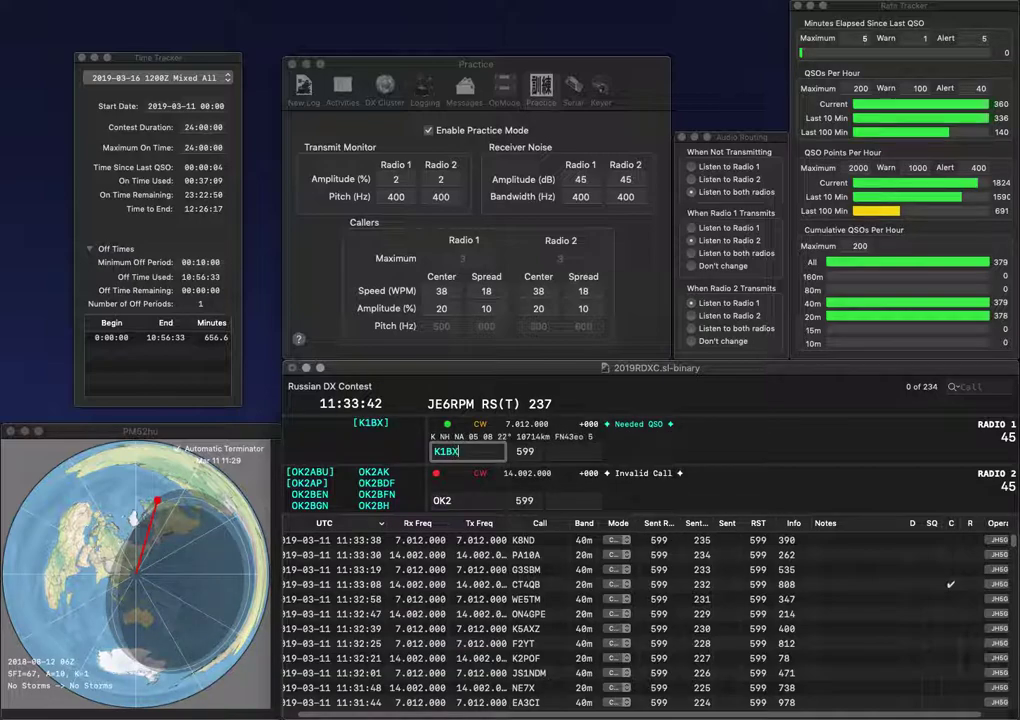
pyautogui.press('Return')
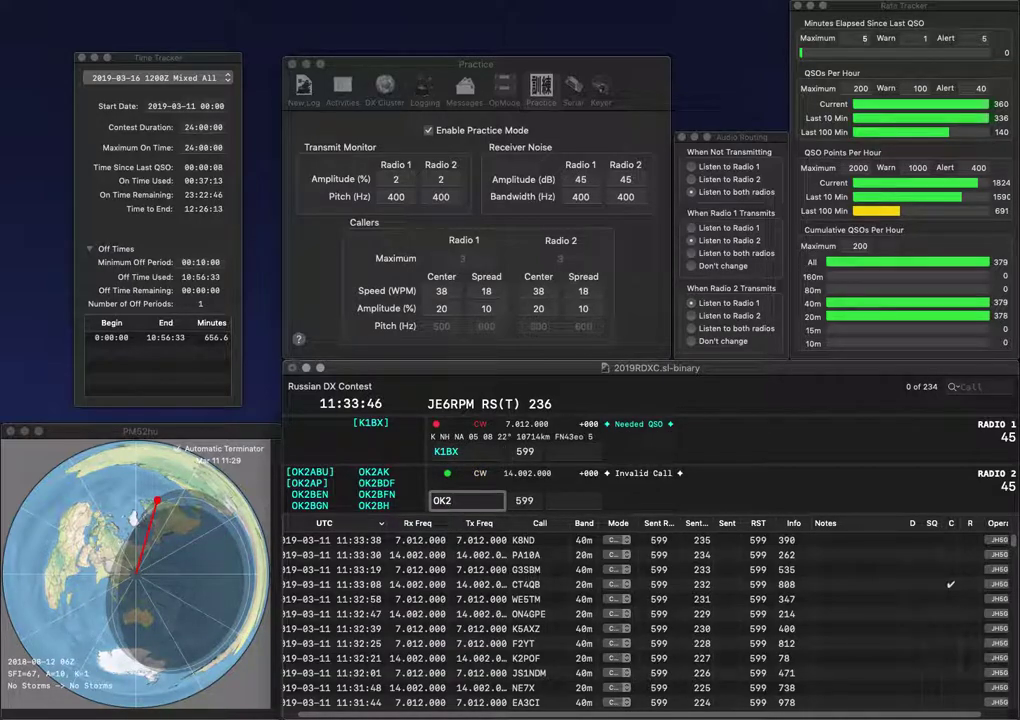
# Step: Complete the Radio 2 call as OK2BV and log K1BX with received number 649 on Radio 1
pyautogui.write('BV')
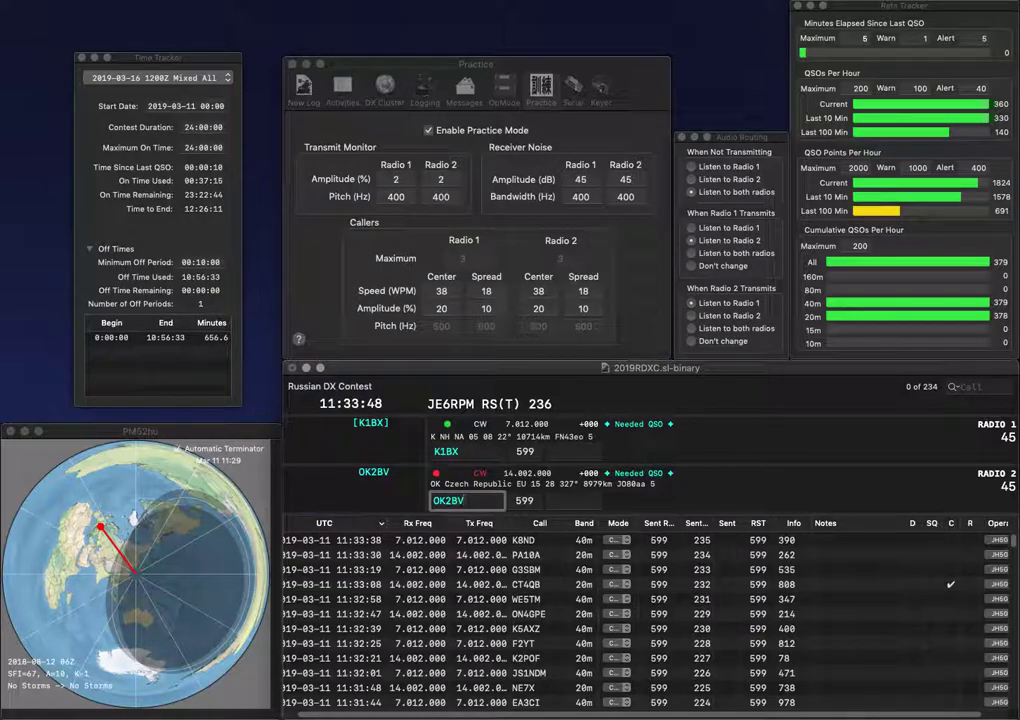
pyautogui.press('Return')
pyautogui.write('64')
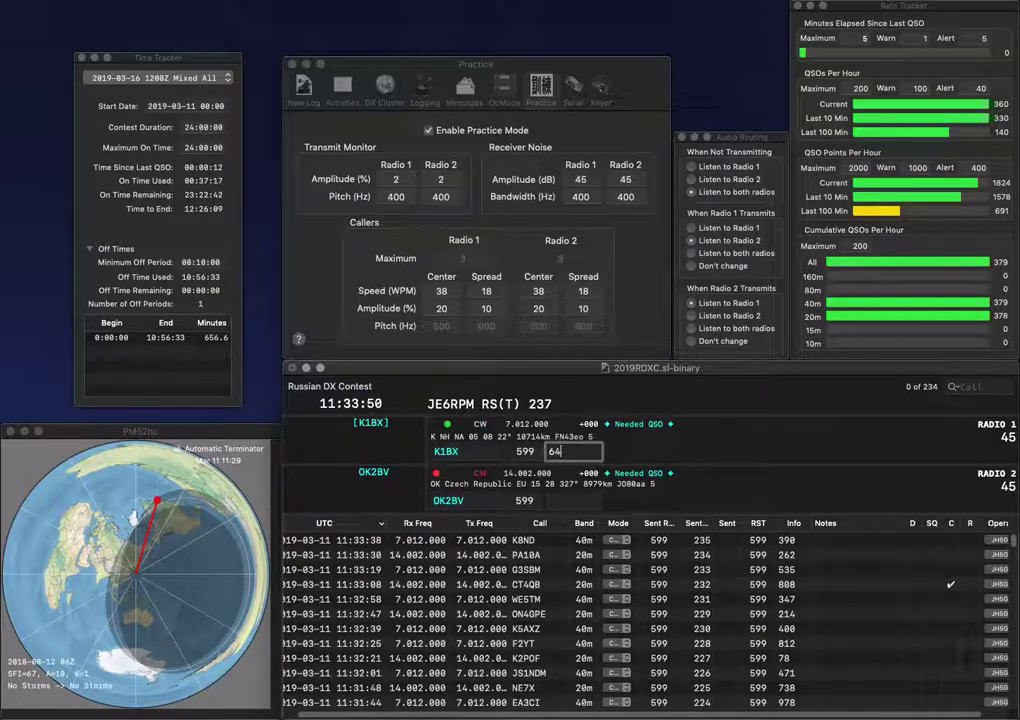
pyautogui.write('9')
pyautogui.press('Return')
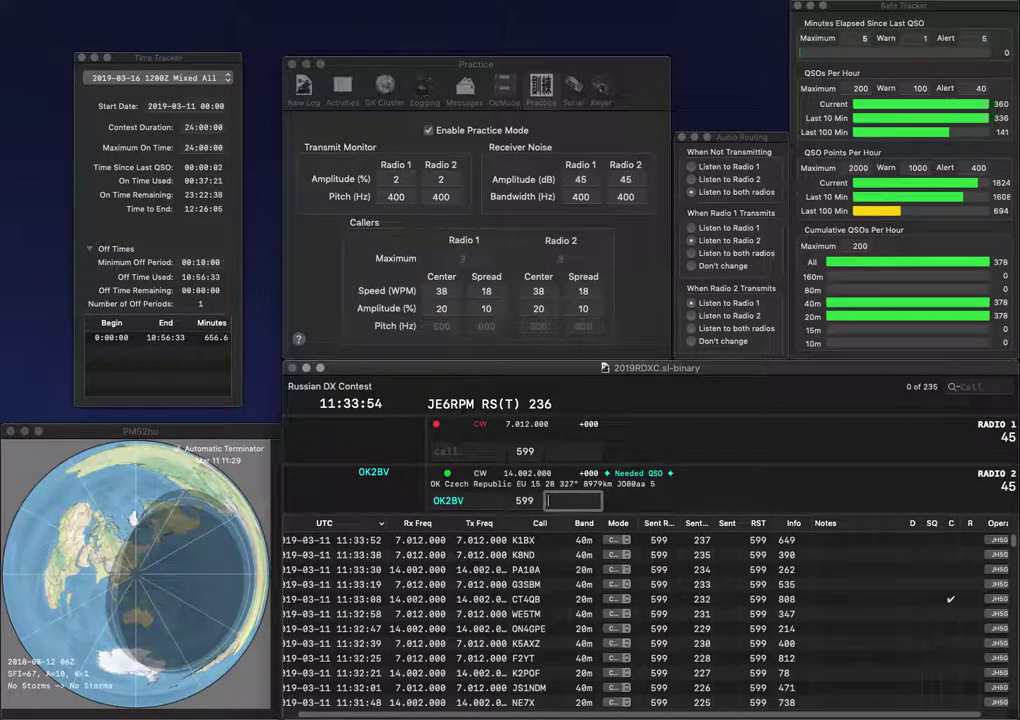
pyautogui.press('Return')
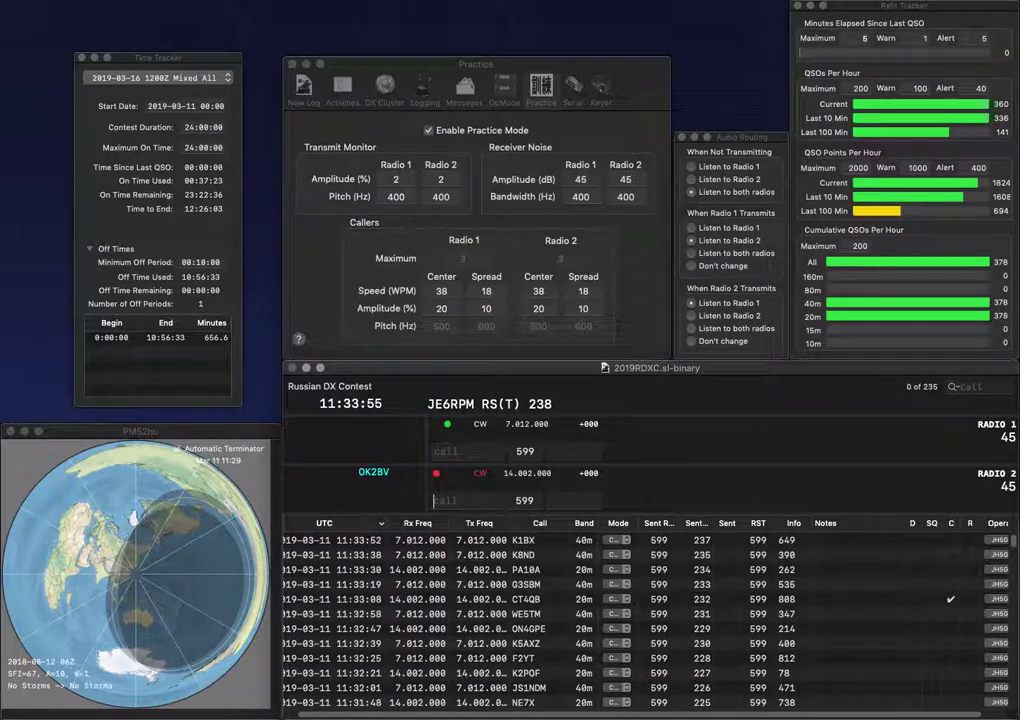
pyautogui.write('9FBO')
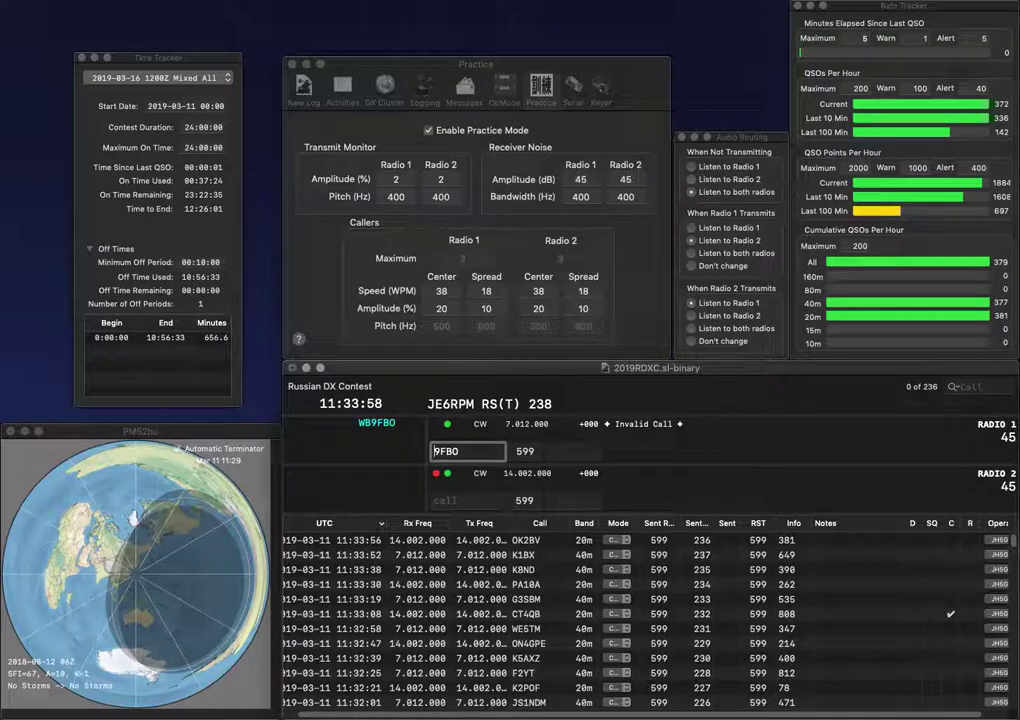
pyautogui.write('WB')
pyautogui.press('Return')
# Step: Enter the call VA7FFT on Radio 2 and answer the caller
pyautogui.write('FFT')
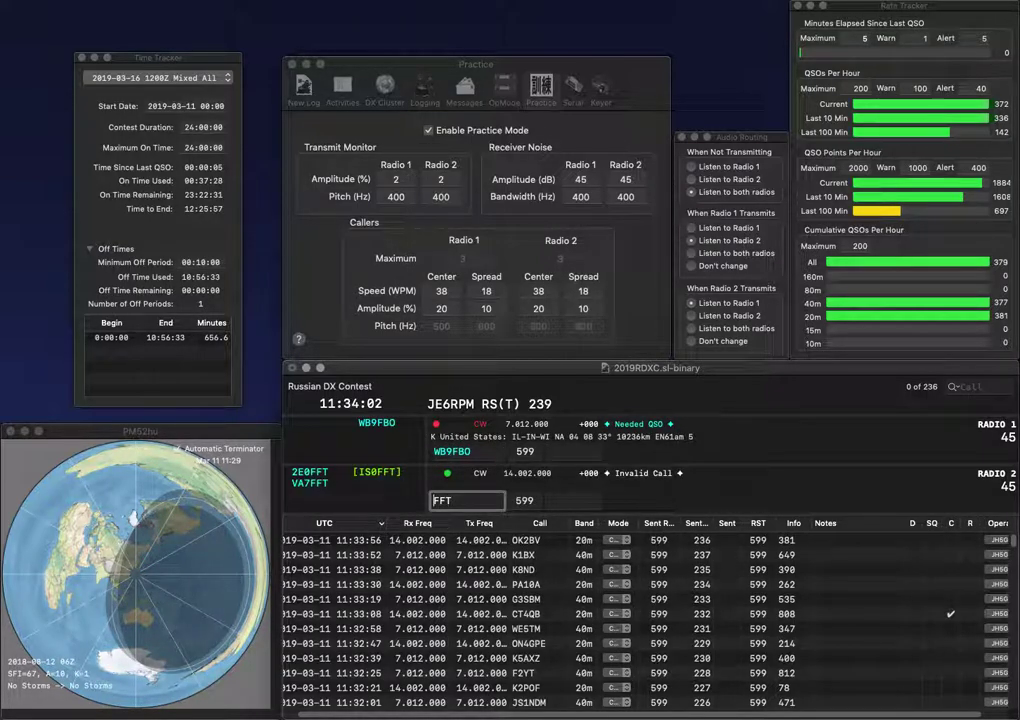
pyautogui.write('VE')
pyautogui.write('7')
pyautogui.press('Return')
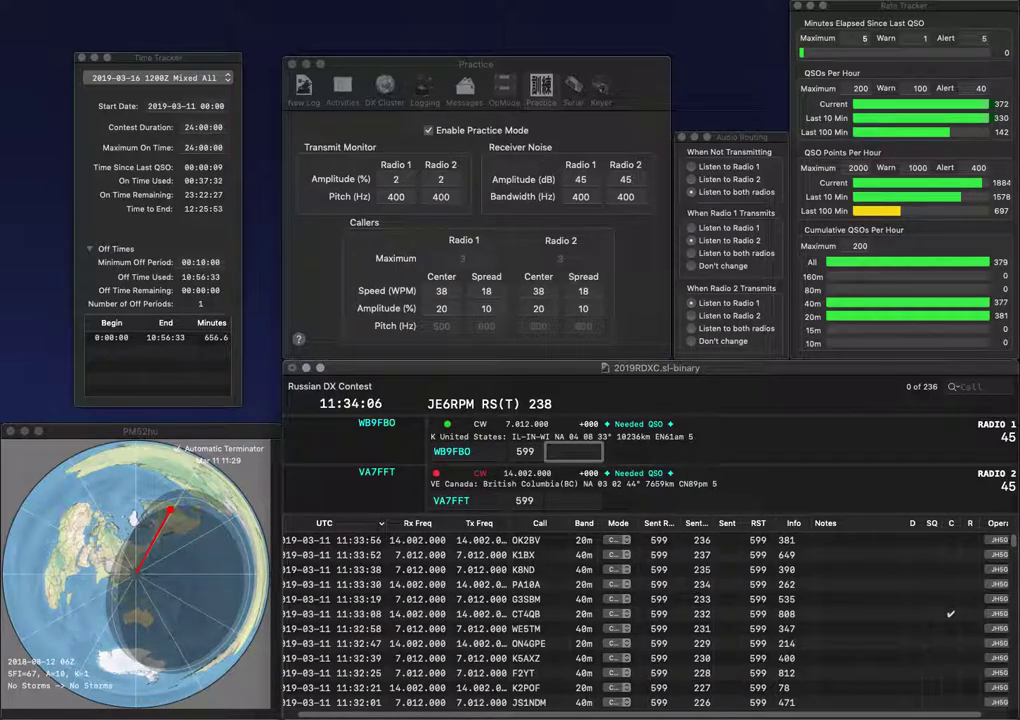
# Step: Log WB9FBO with received number 19 on Radio 1 and VA7FFT with 615 on Radio 2
pyautogui.press('Return')
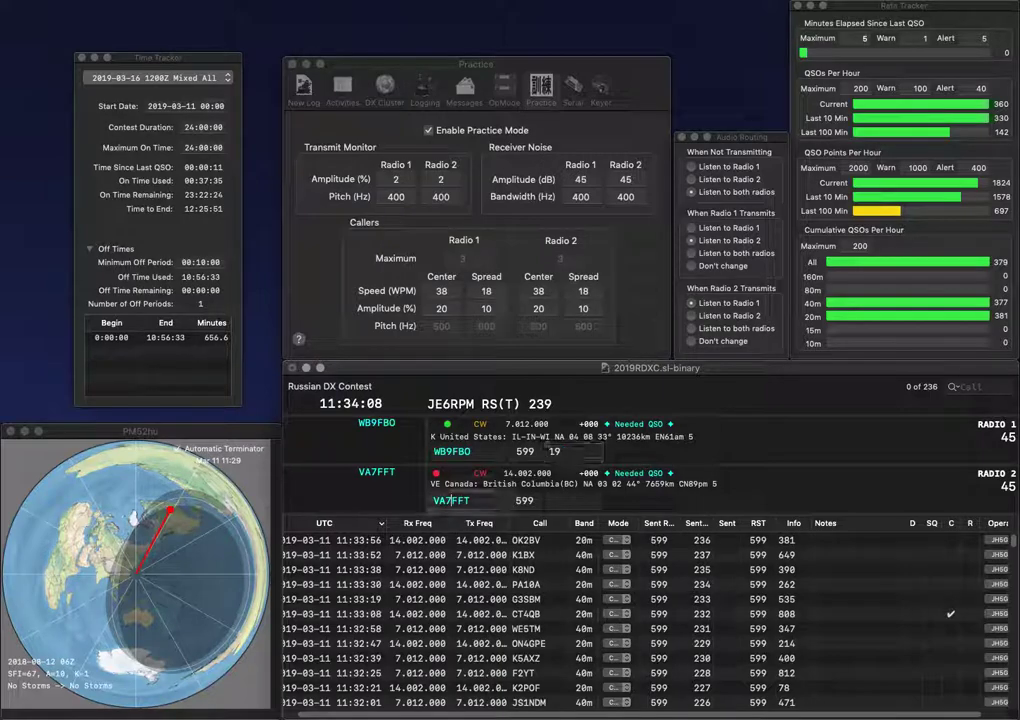
pyautogui.press('Tab')
pyautogui.write('615')
pyautogui.press('Return')
# Step: Send the partial calls JS on Radio 1 and 8OMG on Radio 2
pyautogui.write('JS')
pyautogui.press('Return')
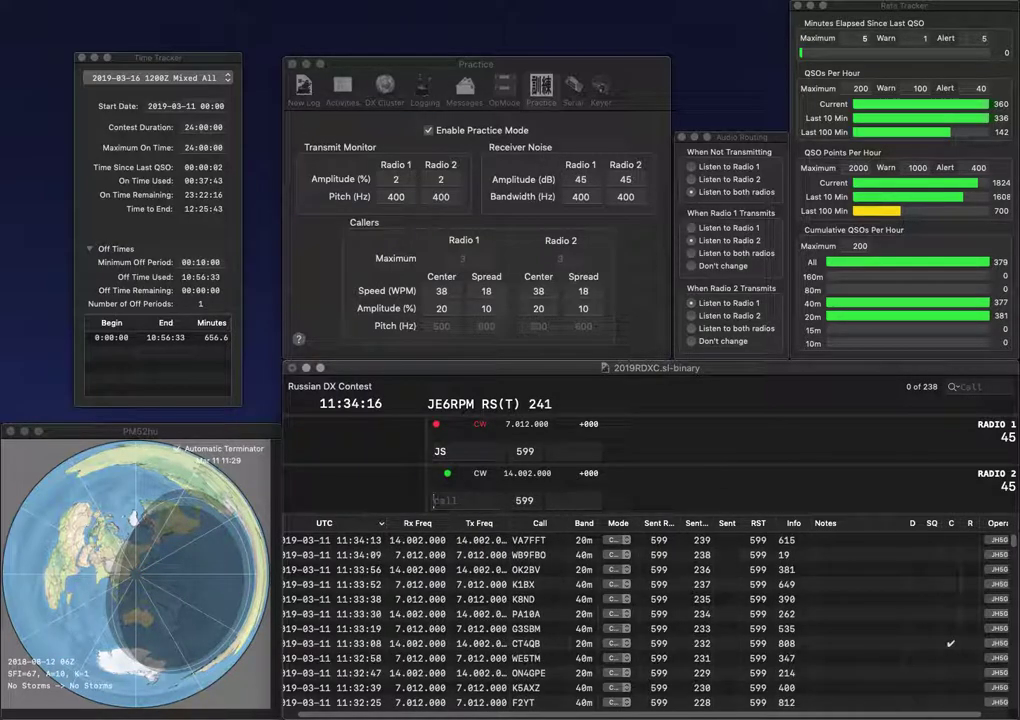
pyautogui.write('8OMG')
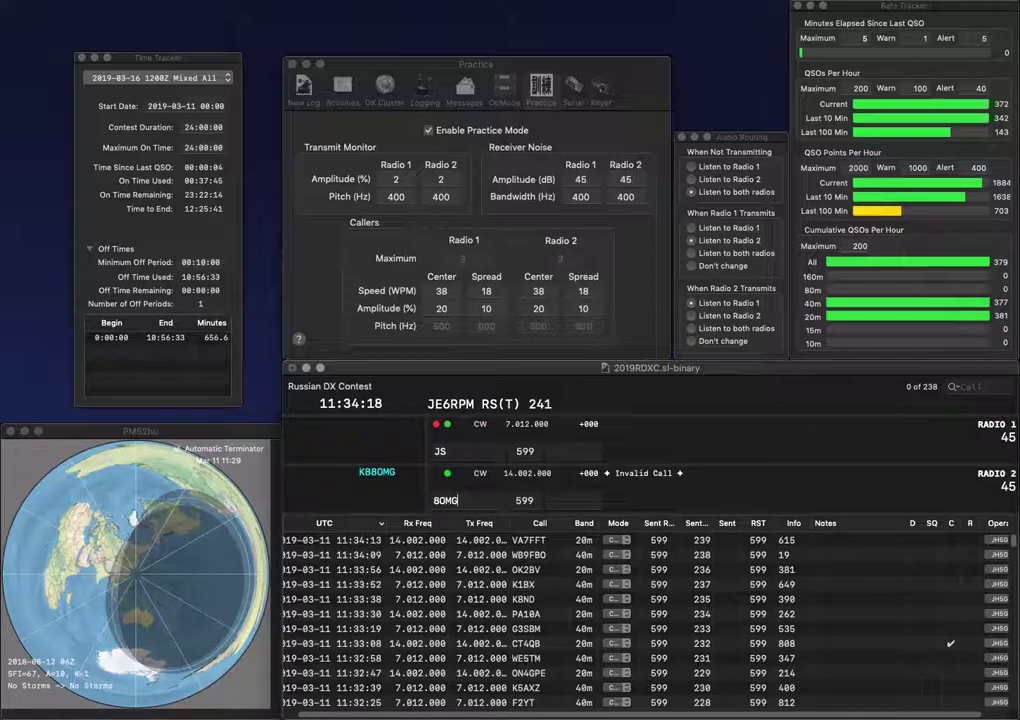
pyautogui.press('\\')
pyautogui.write('JH1G')
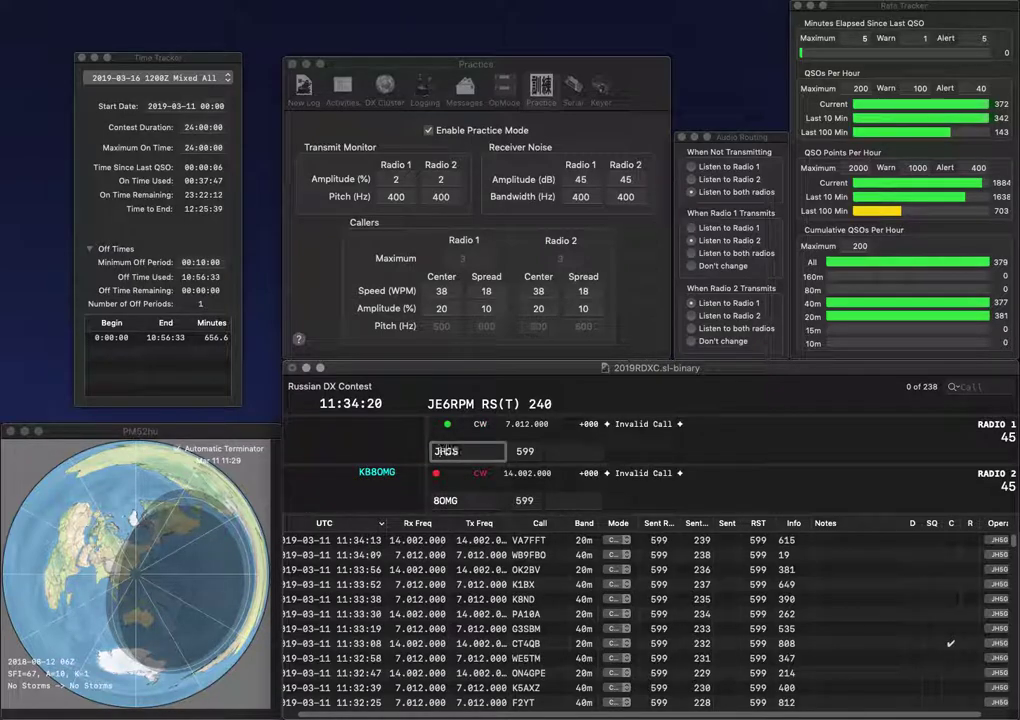
pyautogui.press('\\')
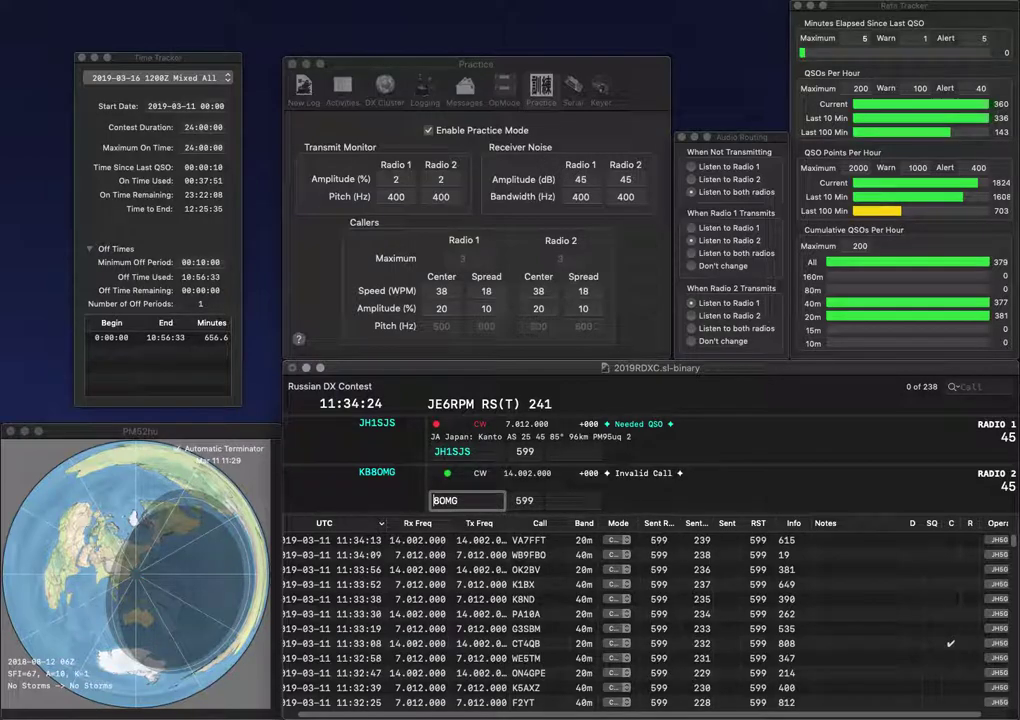
pyautogui.press('Home')
pyautogui.write('WE')
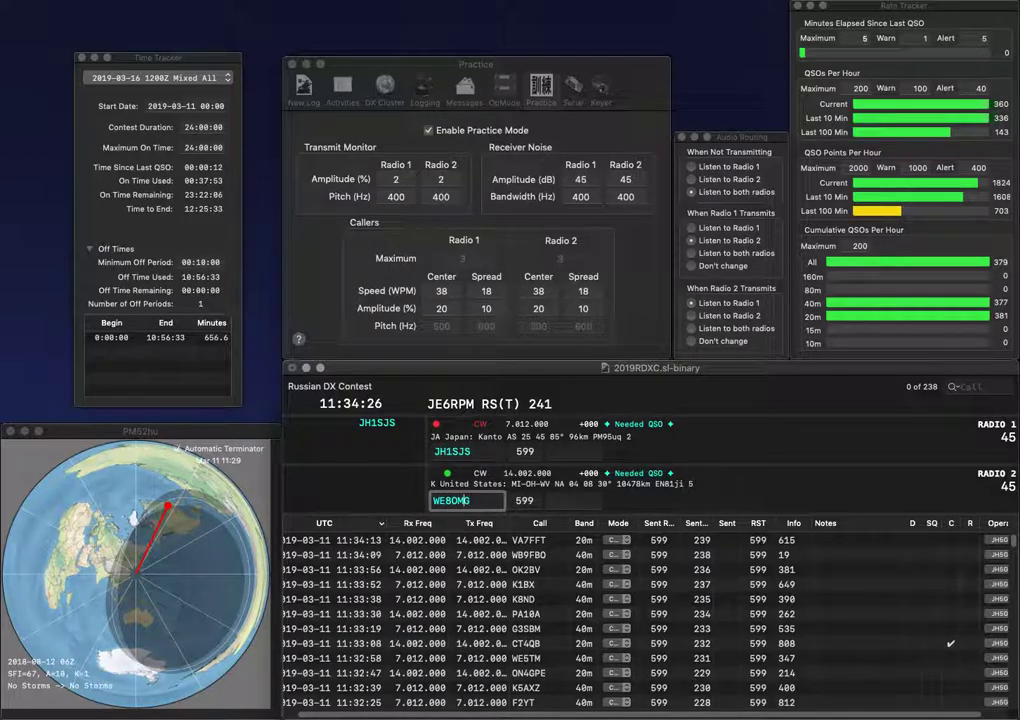
pyautogui.press('\\')
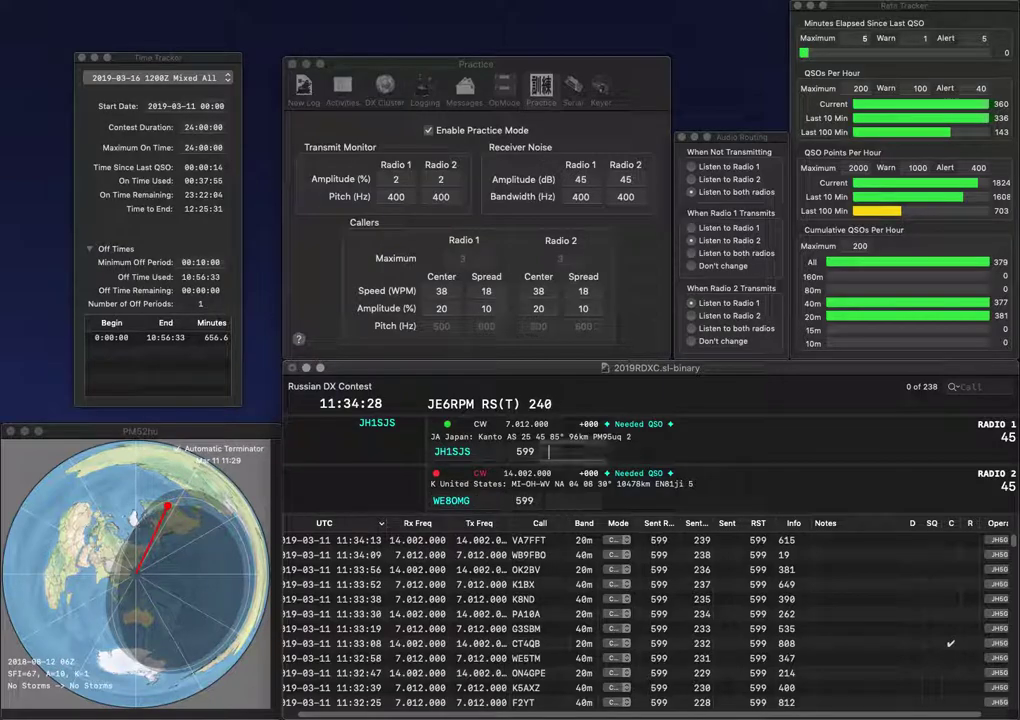
pyautogui.press('Tab')
pyautogui.write('8')
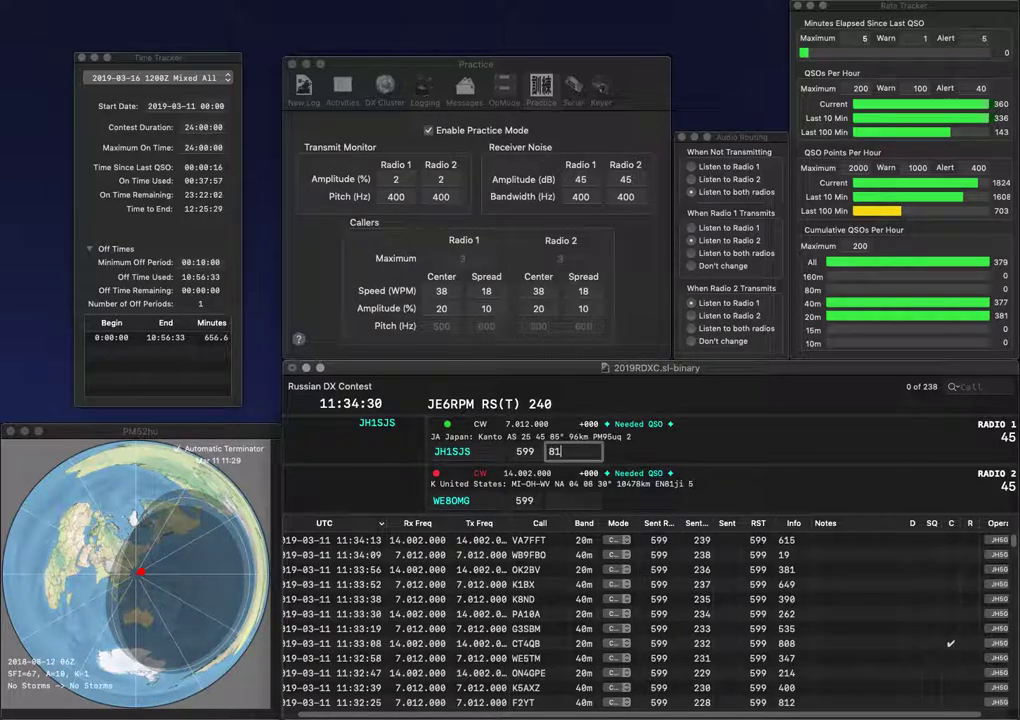
pyautogui.press('Return')
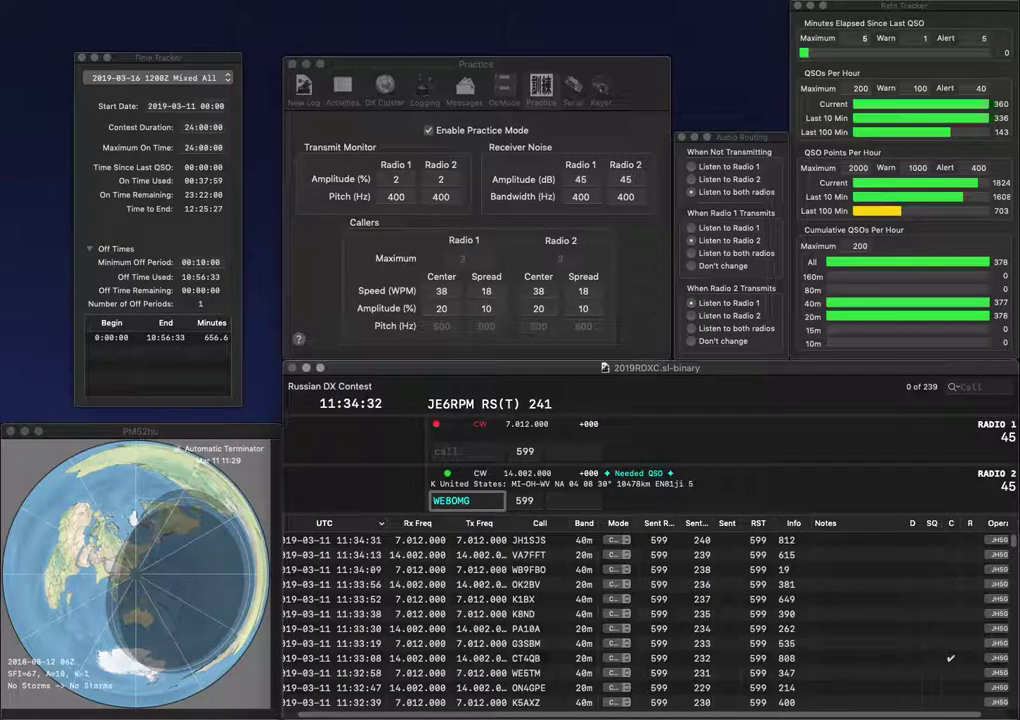
pyautogui.press('BackSpace')
pyautogui.write('7')
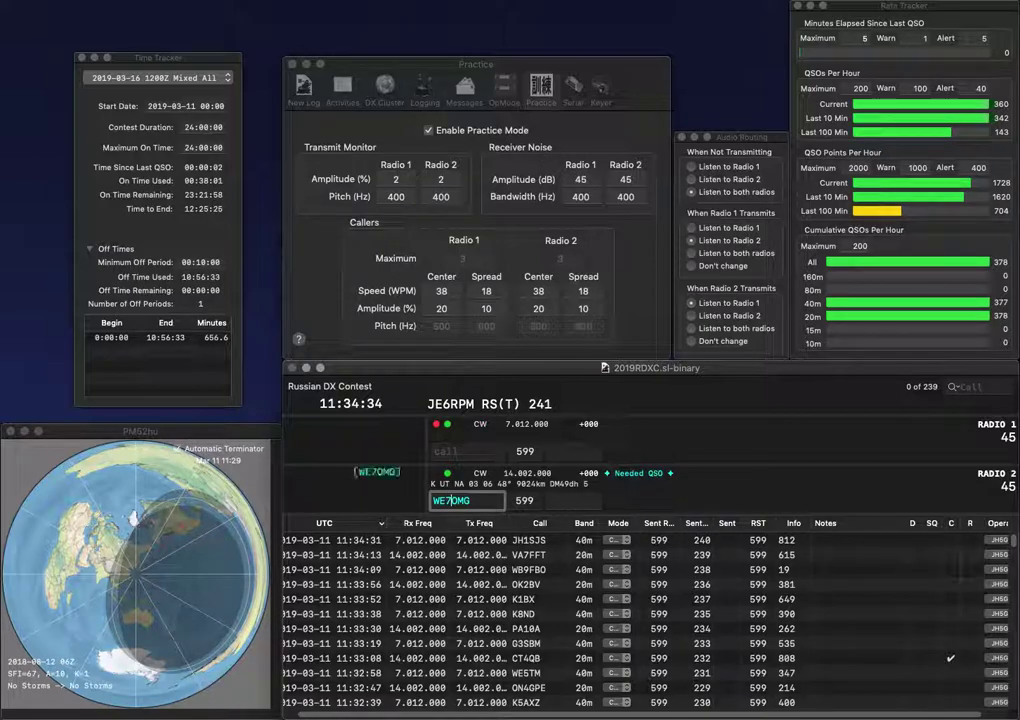
pyautogui.press('Up')
pyautogui.write('5WA')
pyautogui.press('Left')
pyautogui.press('Left')
pyautogui.press('Left')
pyautogui.write('W')
pyautogui.press('BackSpace')
pyautogui.write('EA')
pyautogui.press('Return')
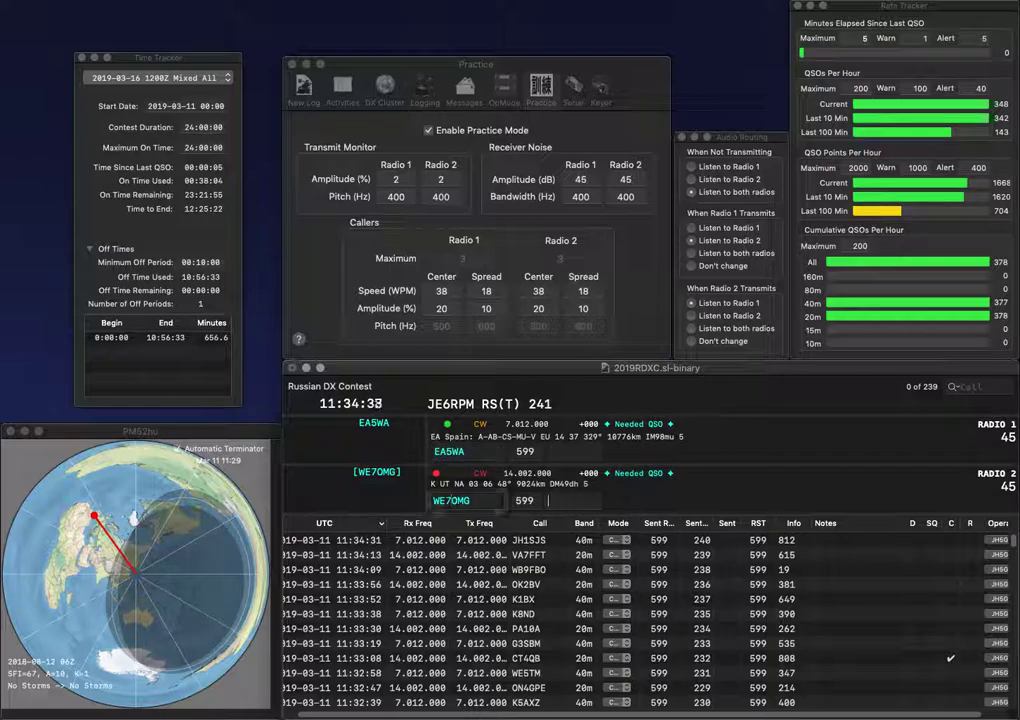
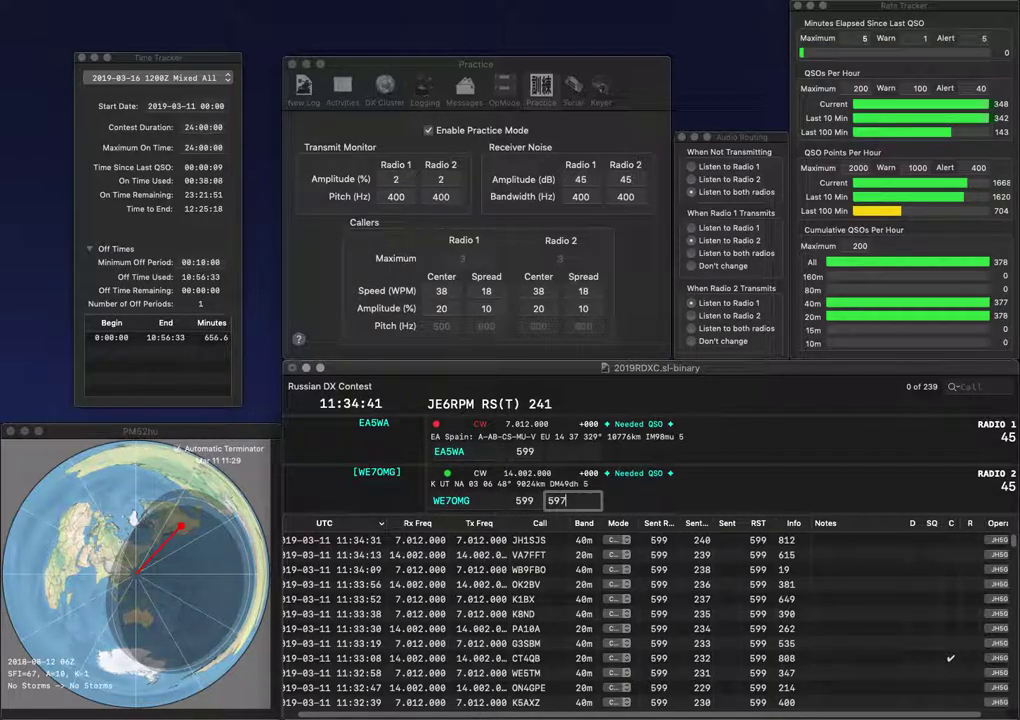
pyautogui.press('Return')
pyautogui.write('446')
pyautogui.press('Return')
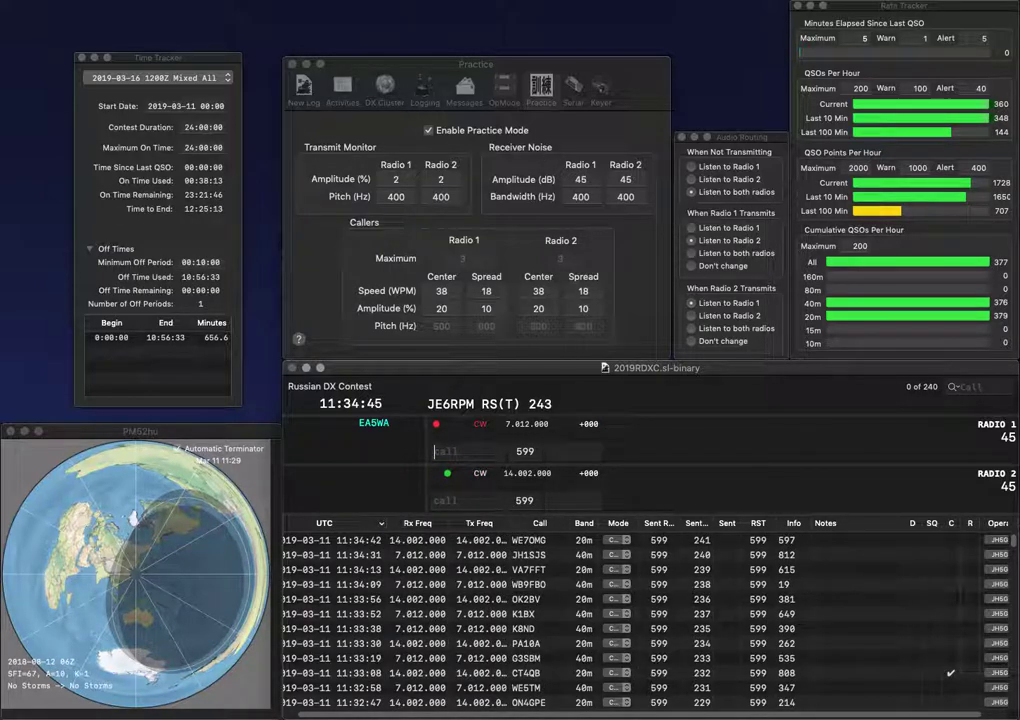
# Step: Send the partial call NUZ on Radio 2 and enter 9A5DO as the caller on Radio 1
pyautogui.write('NU')
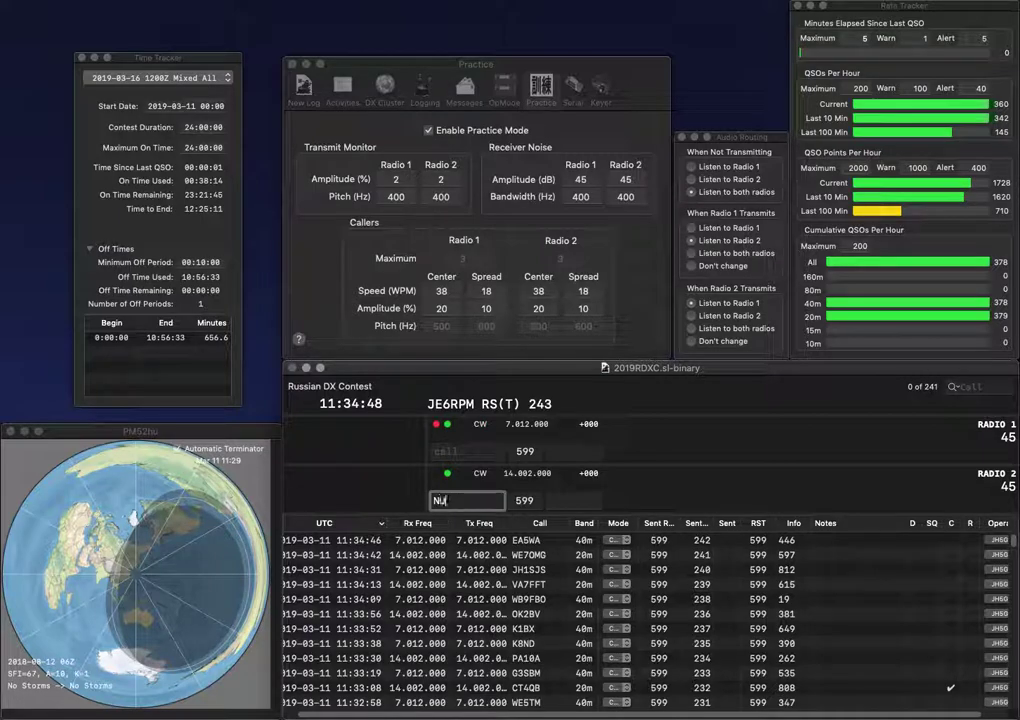
pyautogui.write('Z')
pyautogui.press('Return')
pyautogui.write('9A5DO')
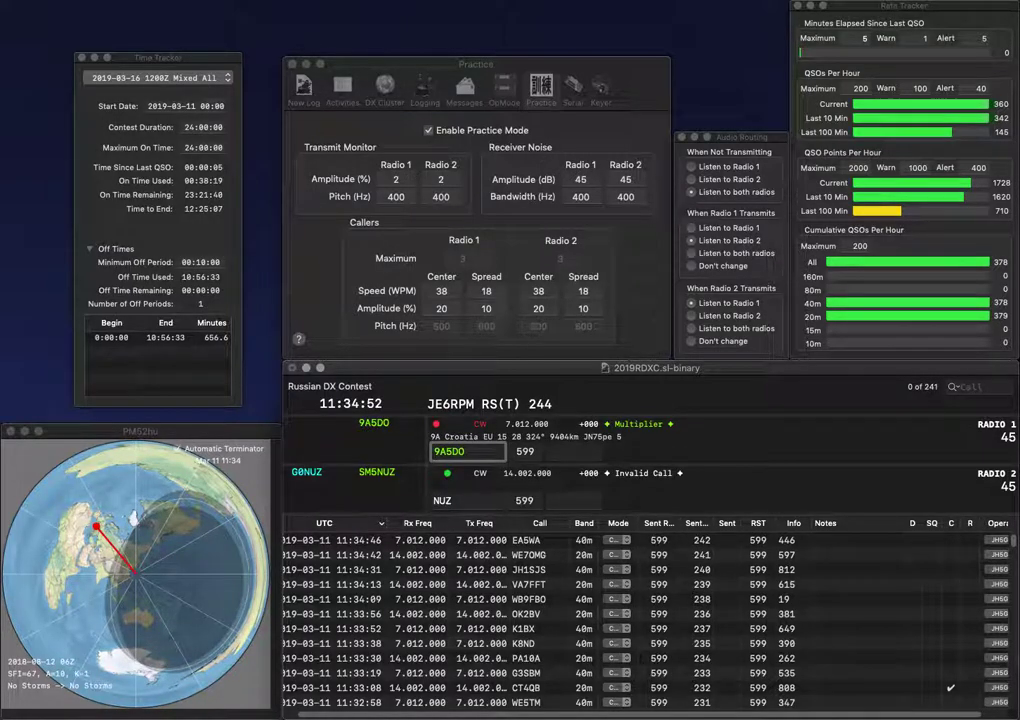
pyautogui.press('Return')
pyautogui.write('MS')
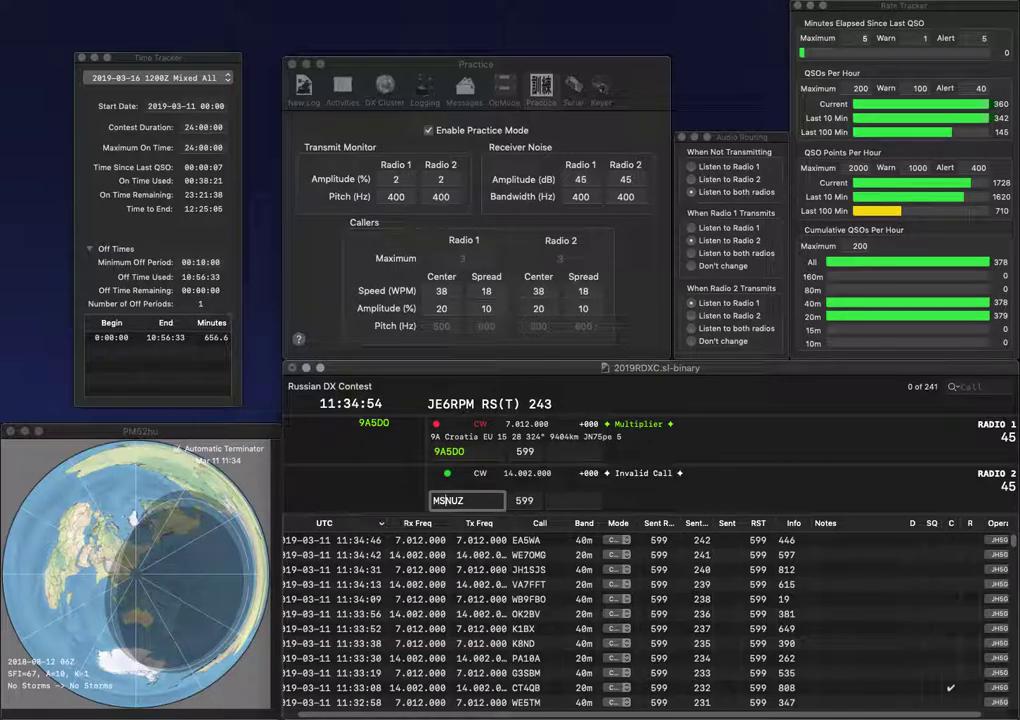
pyautogui.write('5')
pyautogui.press('Return')
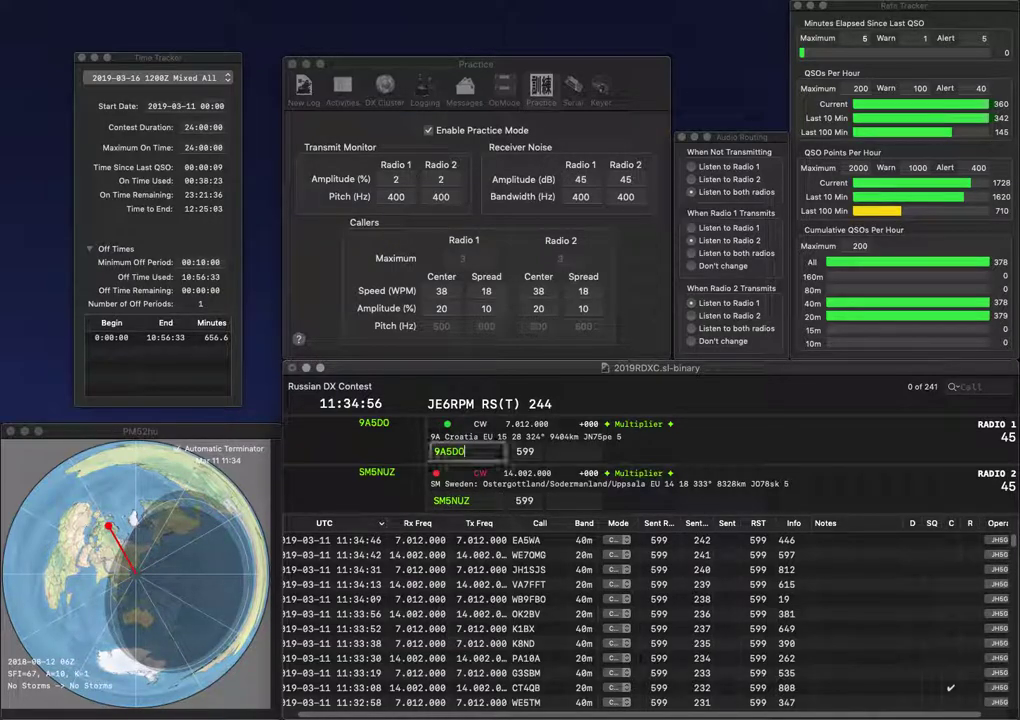
pyautogui.write('73')
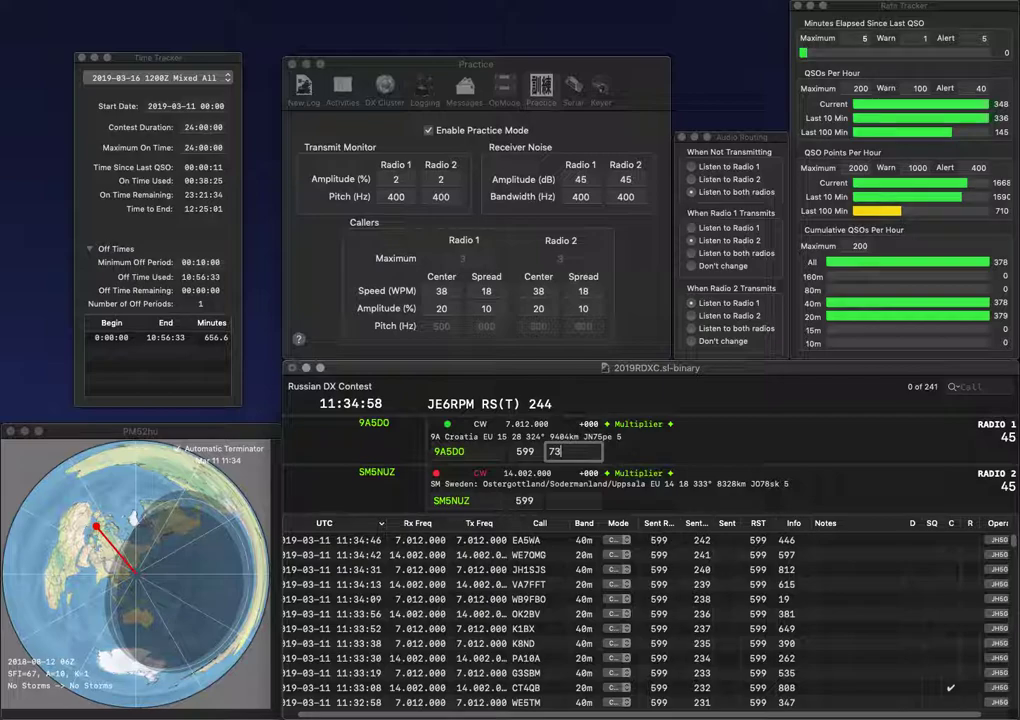
pyautogui.write('8')
pyautogui.press('Return')
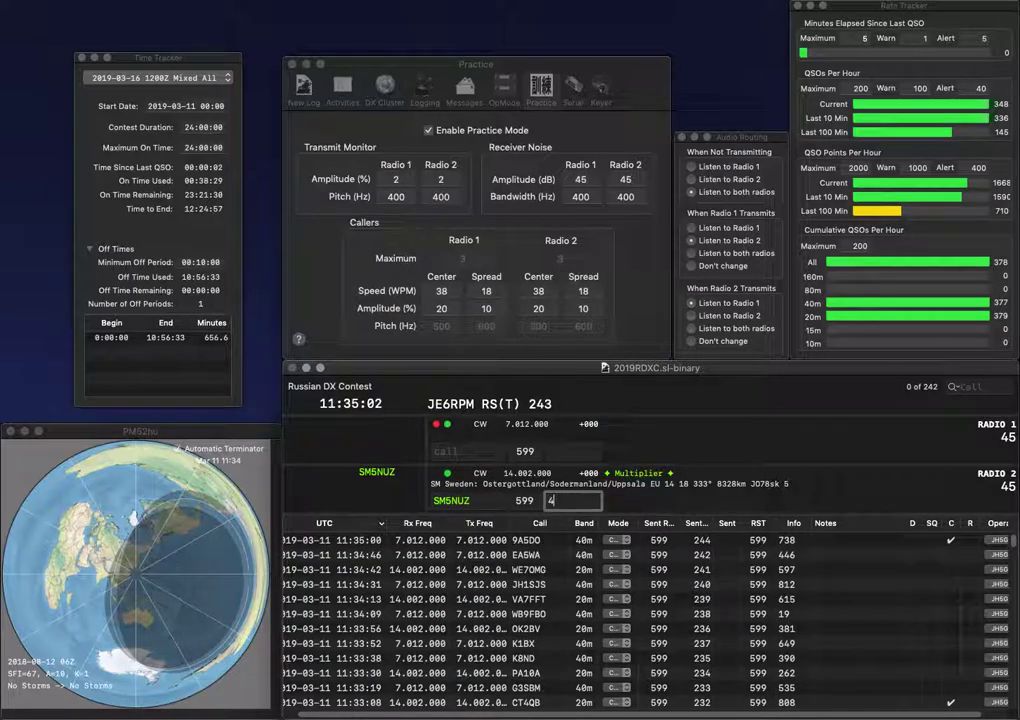
pyautogui.press('Return')
pyautogui.write('K6')
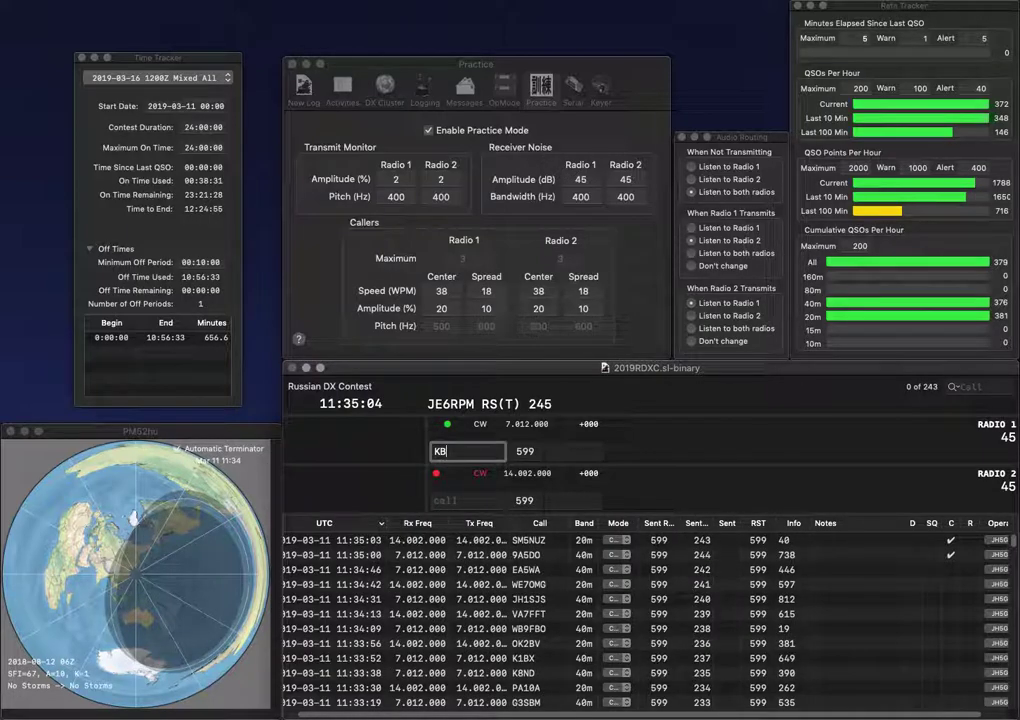
pyautogui.write('WIS')
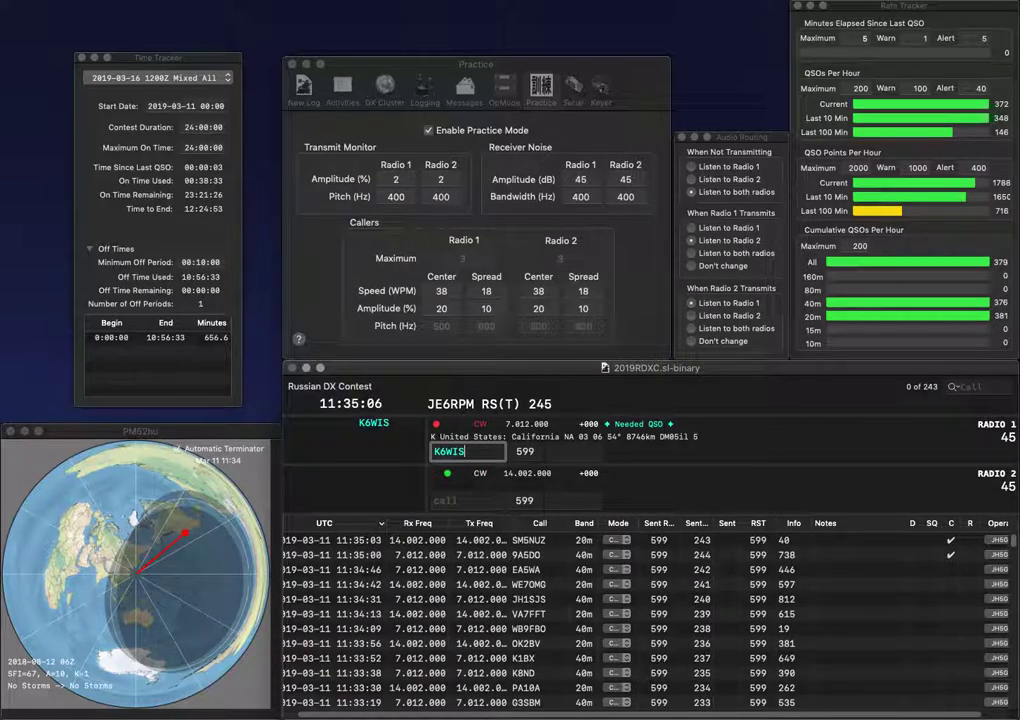
pyautogui.press('Return')
pyautogui.write('9PS')
pyautogui.press('Home')
pyautogui.write('R')
pyautogui.press('Return')
# Step: Log K6WIS with received number 168 on Radio 1 and R9PS with exchange NS on Radio 2
pyautogui.press('space')
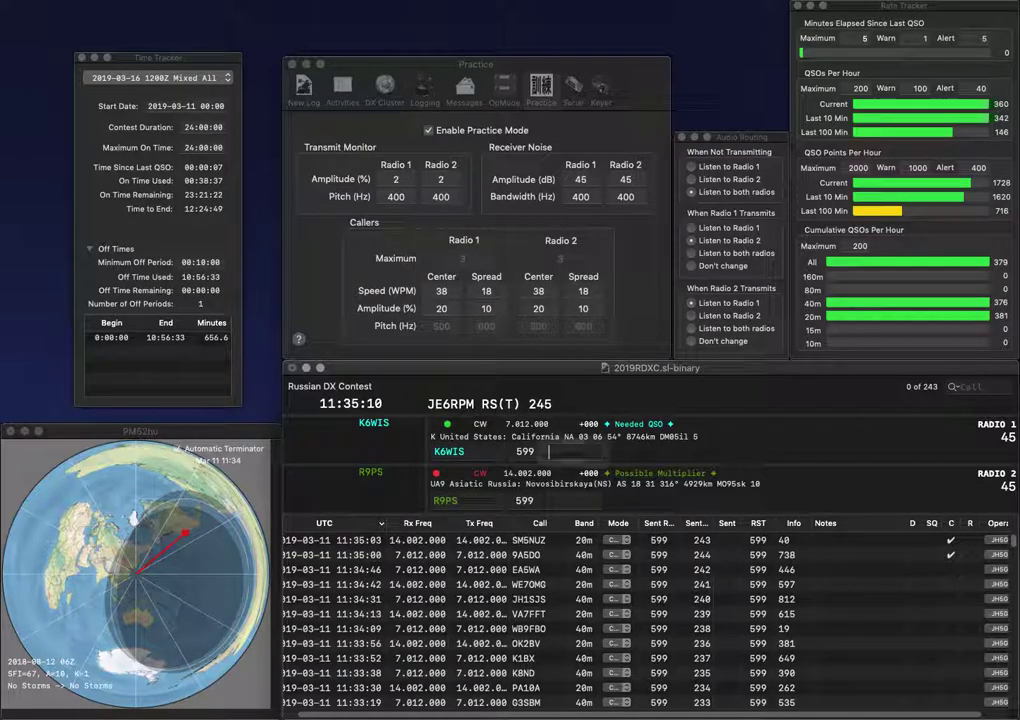
pyautogui.write('168')
pyautogui.press('Return')
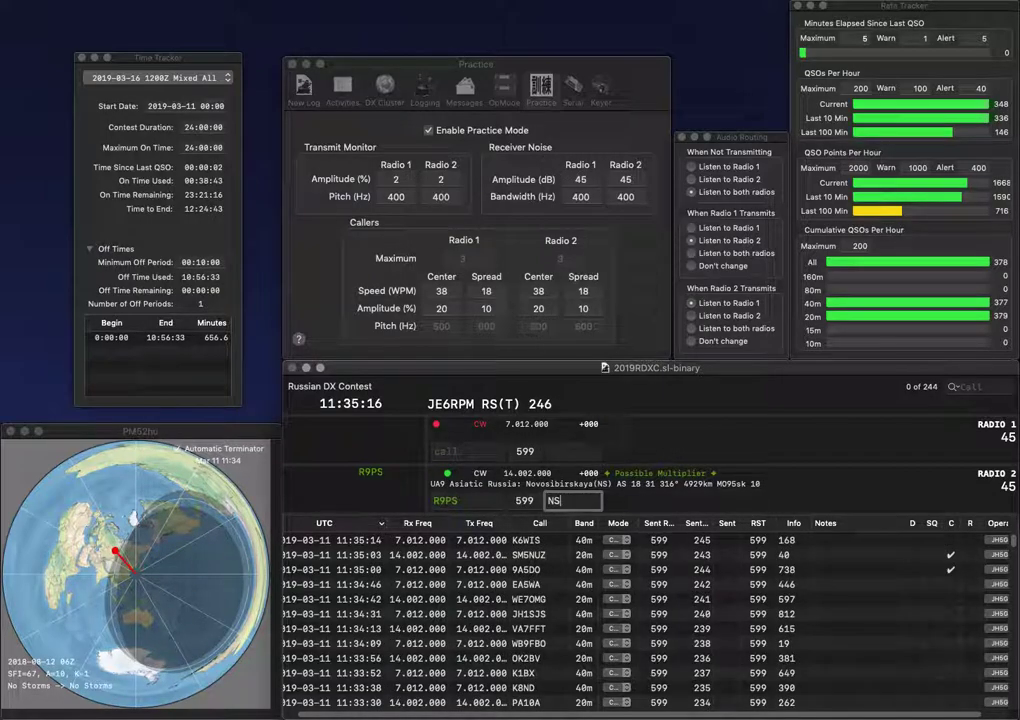
pyautogui.press('Return')
pyautogui.write('N7')
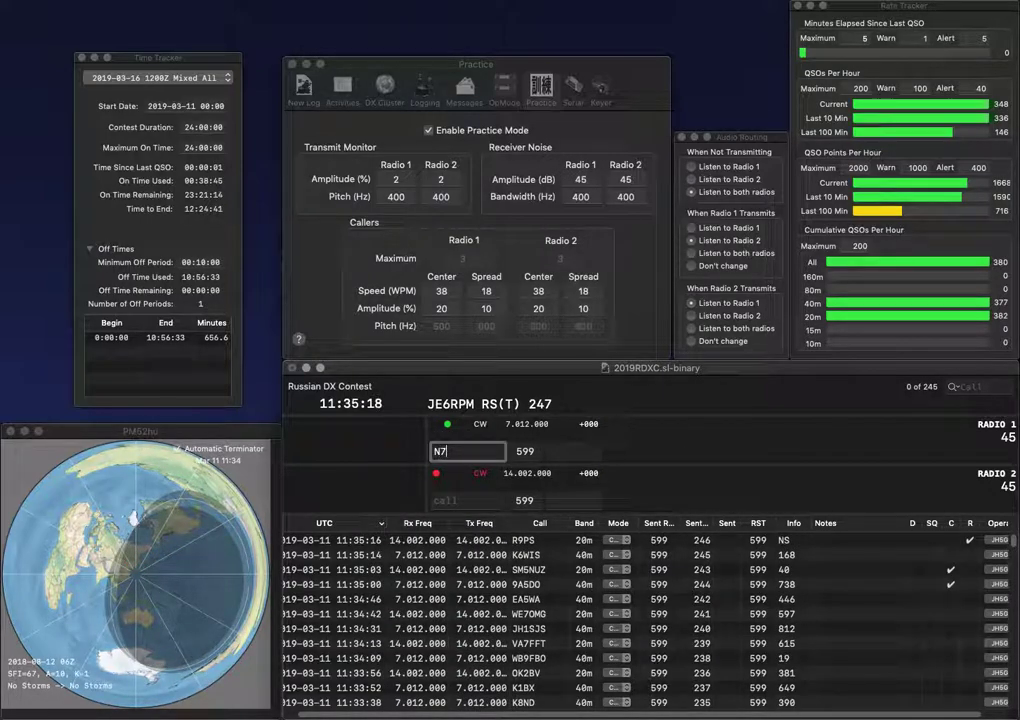
pyautogui.write('KV')
pyautogui.press('Return')
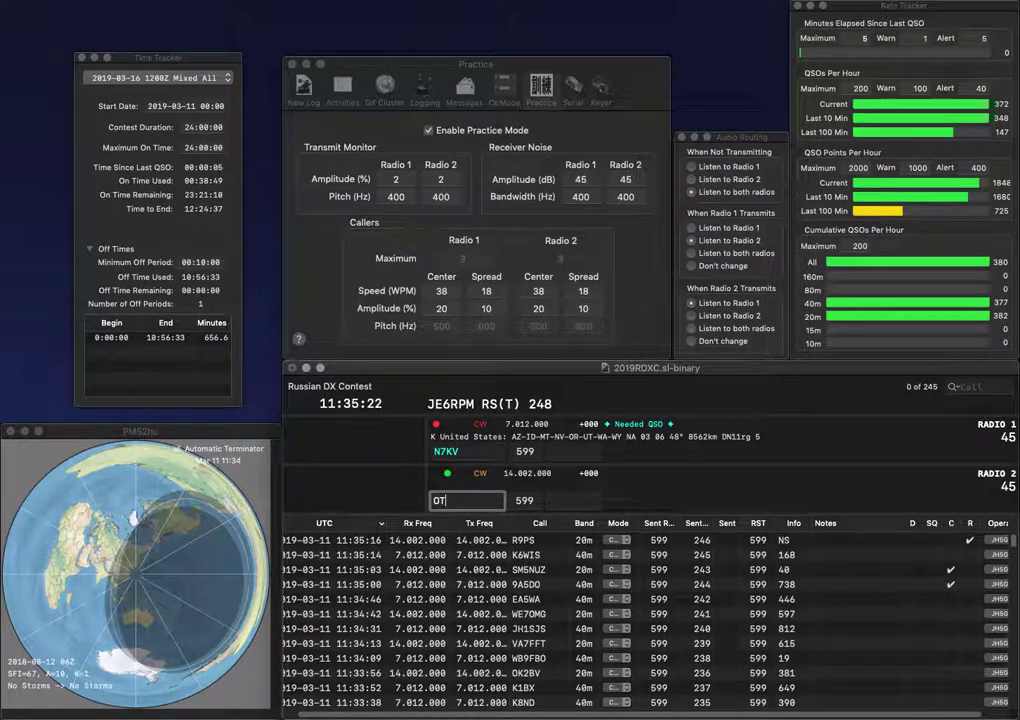
pyautogui.press('Return')
pyautogui.press('Left')
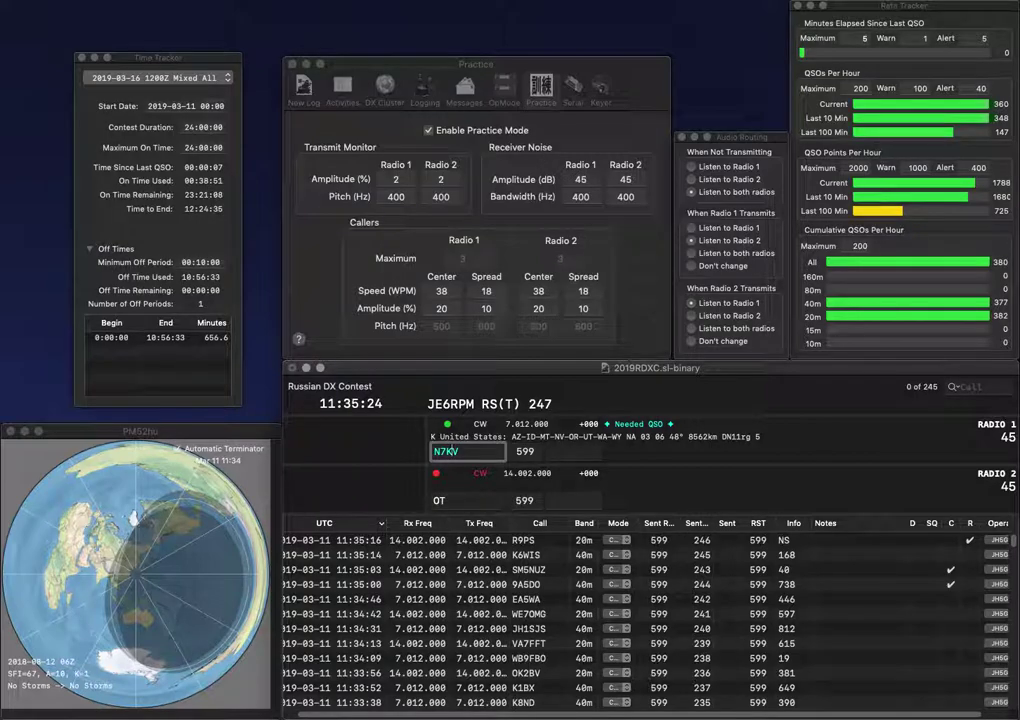
pyautogui.press('BackSpace')
pyautogui.press('BackSpace')
pyautogui.write('CVZ')
pyautogui.press('Return')
# Step: Add 3FZX to the Radio 2 partial call, remove the leading OT and send it
pyautogui.write('3FZX')
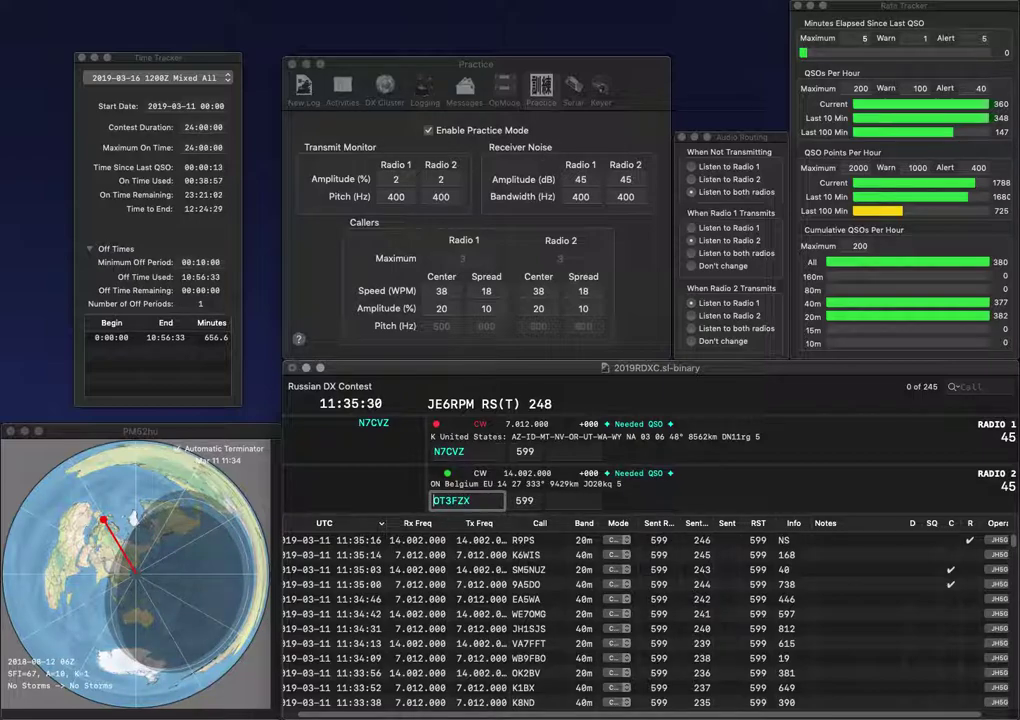
pyautogui.press('Delete')
pyautogui.press('Delete')
pyautogui.press('Return')
pyautogui.press('Tab')
pyautogui.write('7')
pyautogui.press('Return')
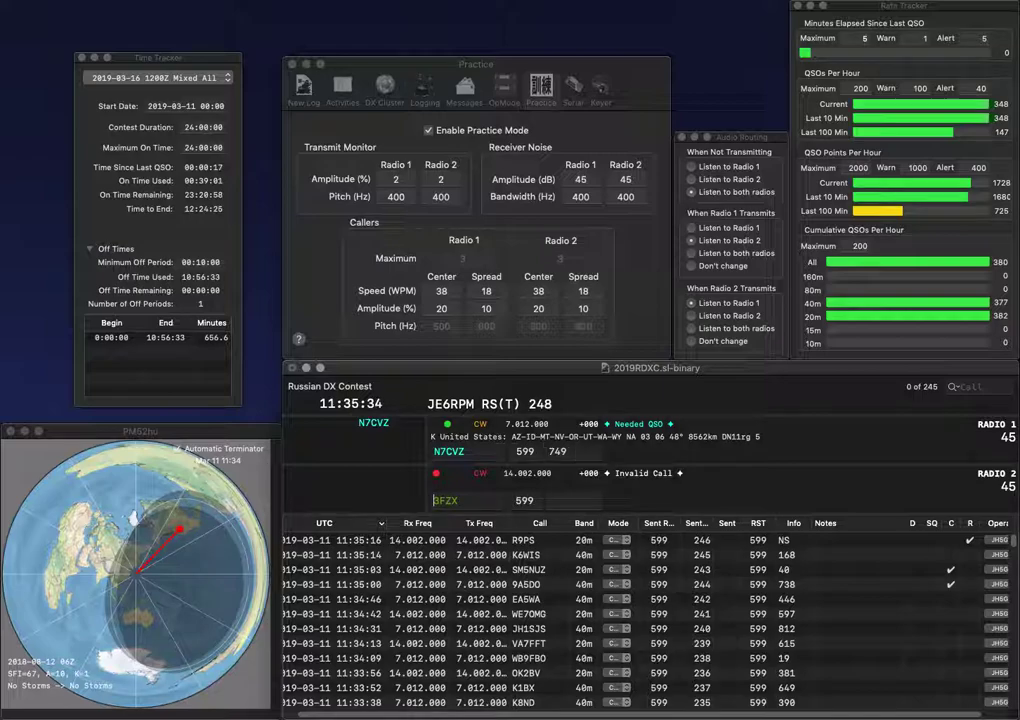
pyautogui.press('`')
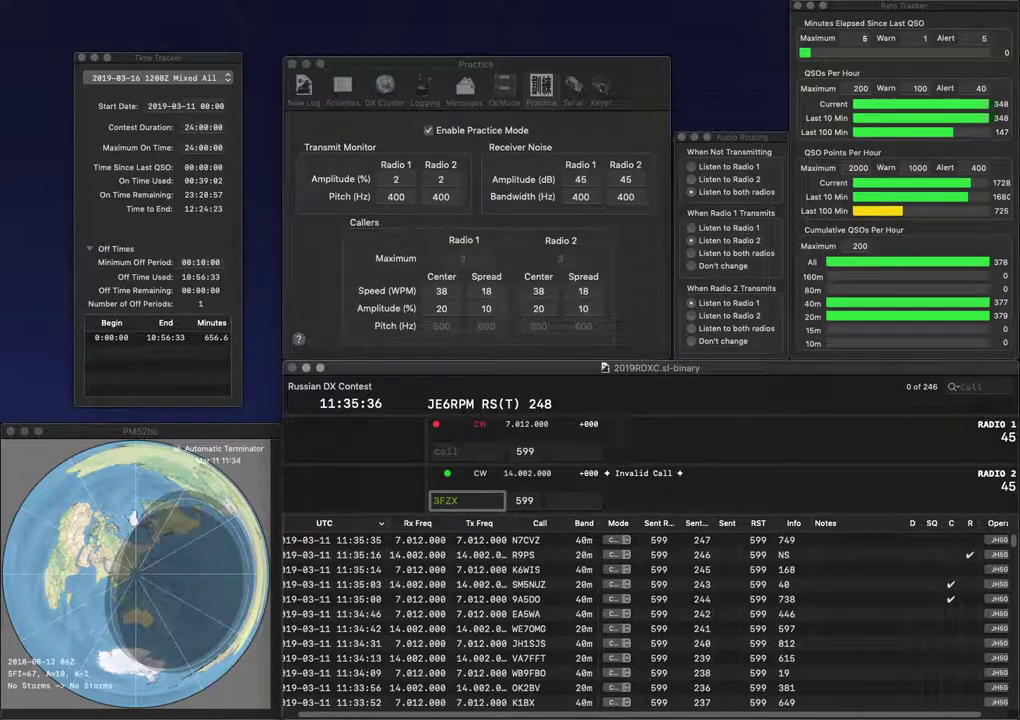
pyautogui.write('YO4')
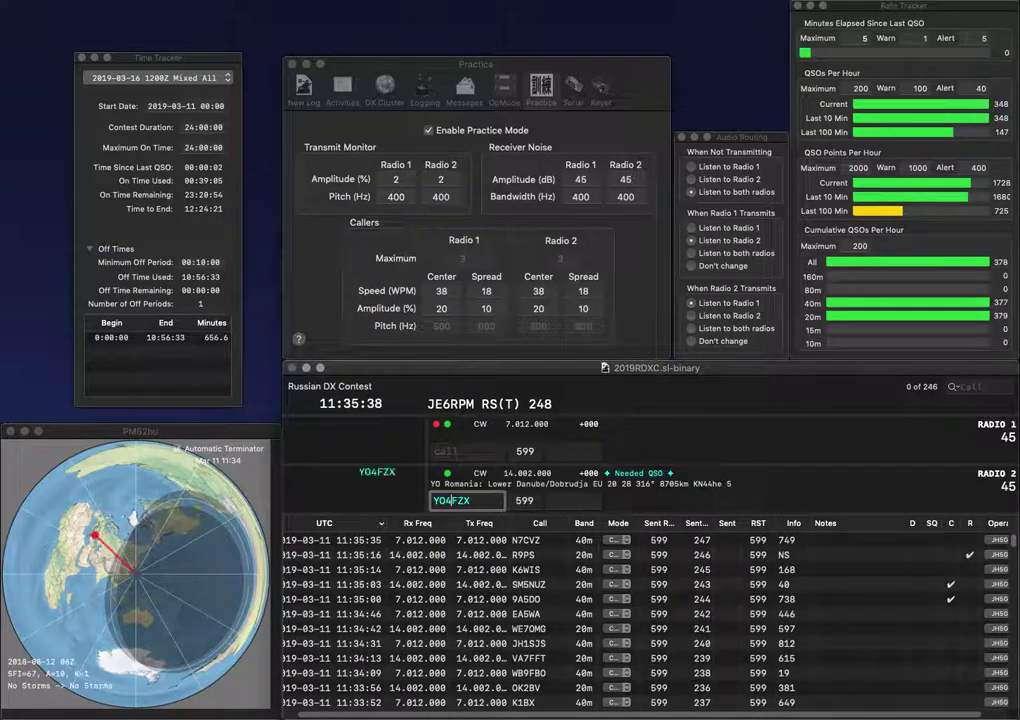
pyautogui.press('Return')
pyautogui.press('`')
pyautogui.write('CGJ')
pyautogui.press('`')
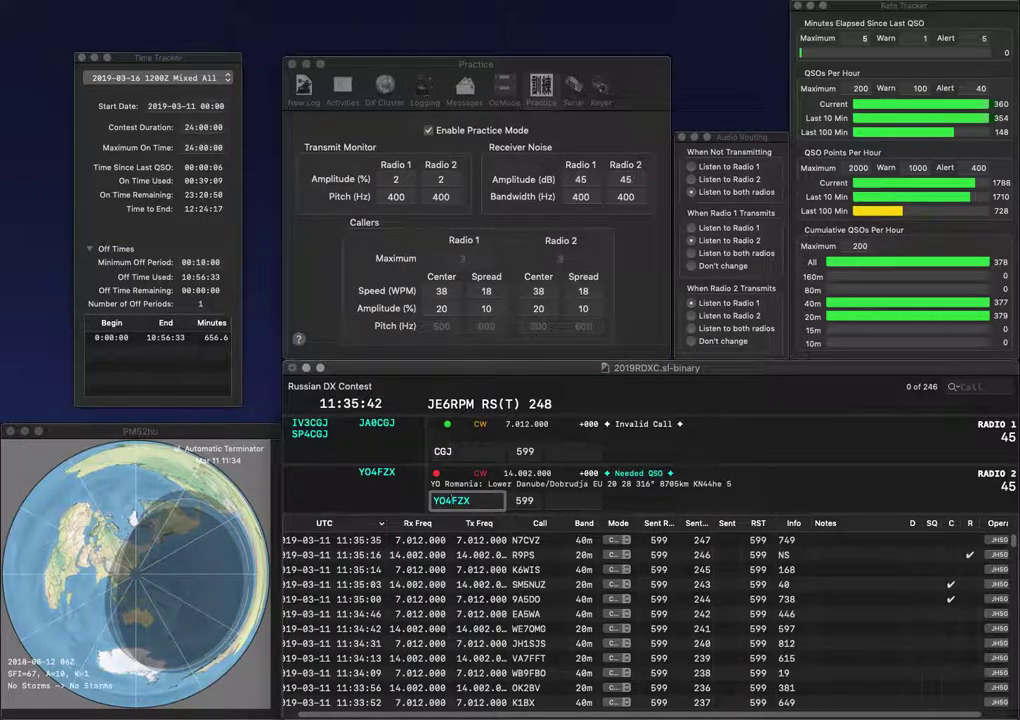
pyautogui.press('space')
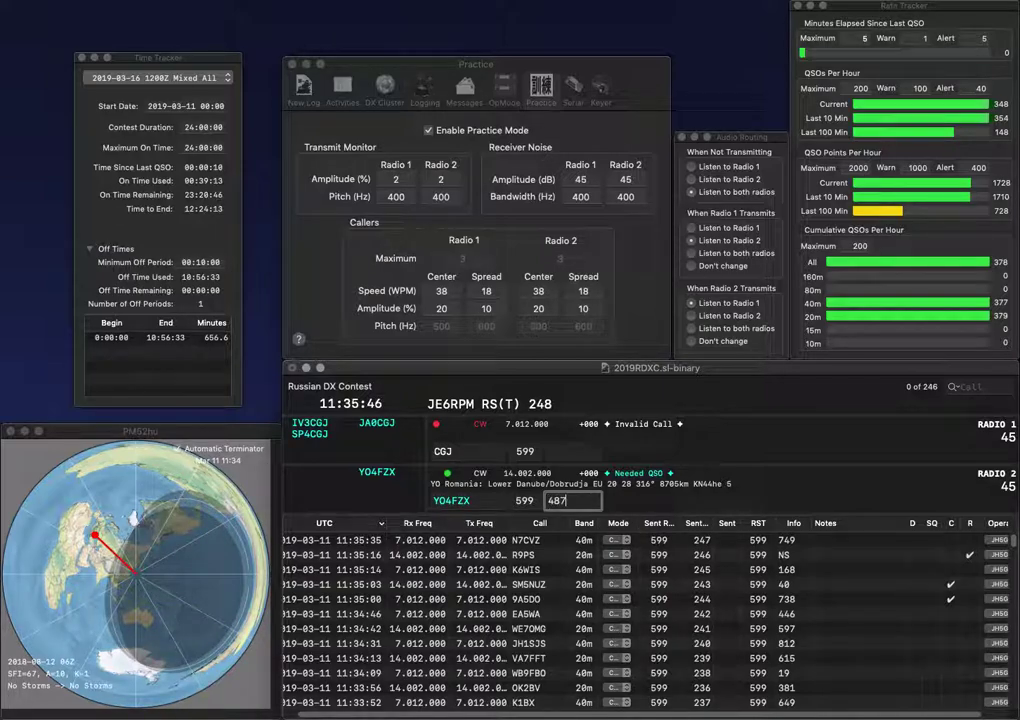
pyautogui.press('Return')
pyautogui.press('`')
pyautogui.write('JA0')
pyautogui.press('Return')
pyautogui.press('`')
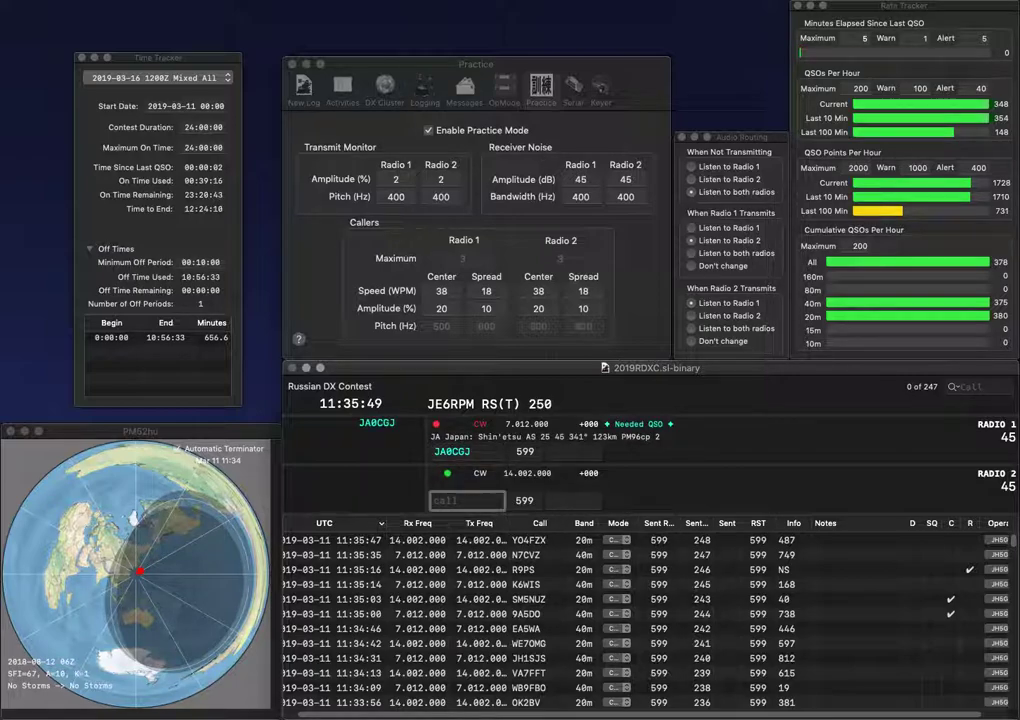
pyautogui.write('QIK')
# Step: Log JA0CGJ with received number 602 on Radio 1, and complete the Radio 2 call as W0QIK and answer it
pyautogui.press('`')
pyautogui.press('Tab')
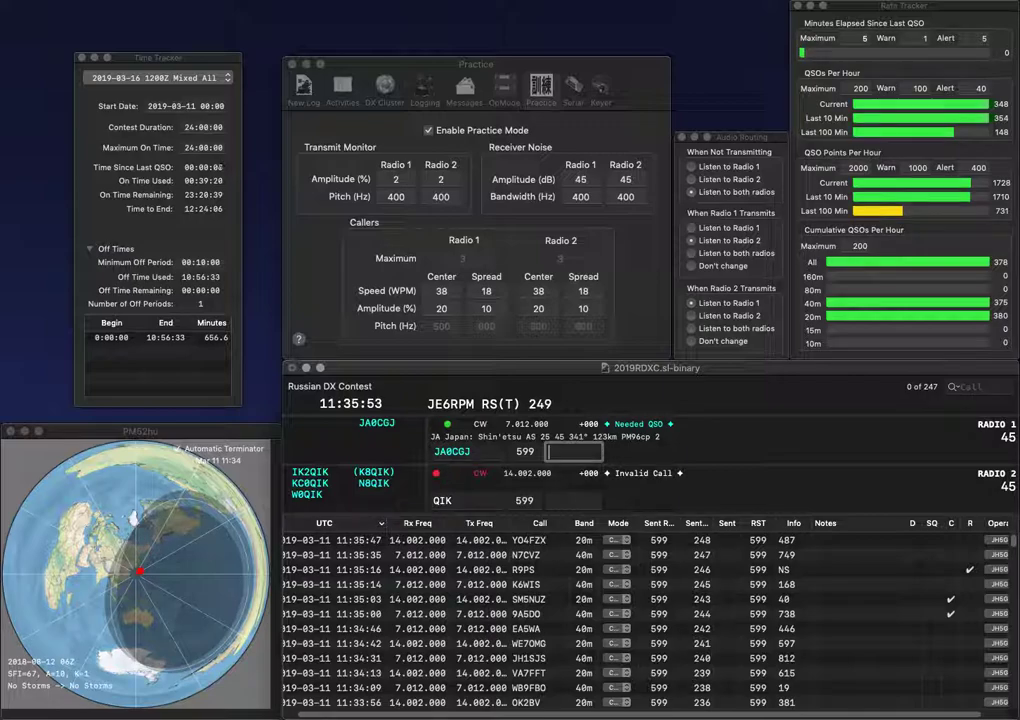
pyautogui.write('602')
pyautogui.press('Return')
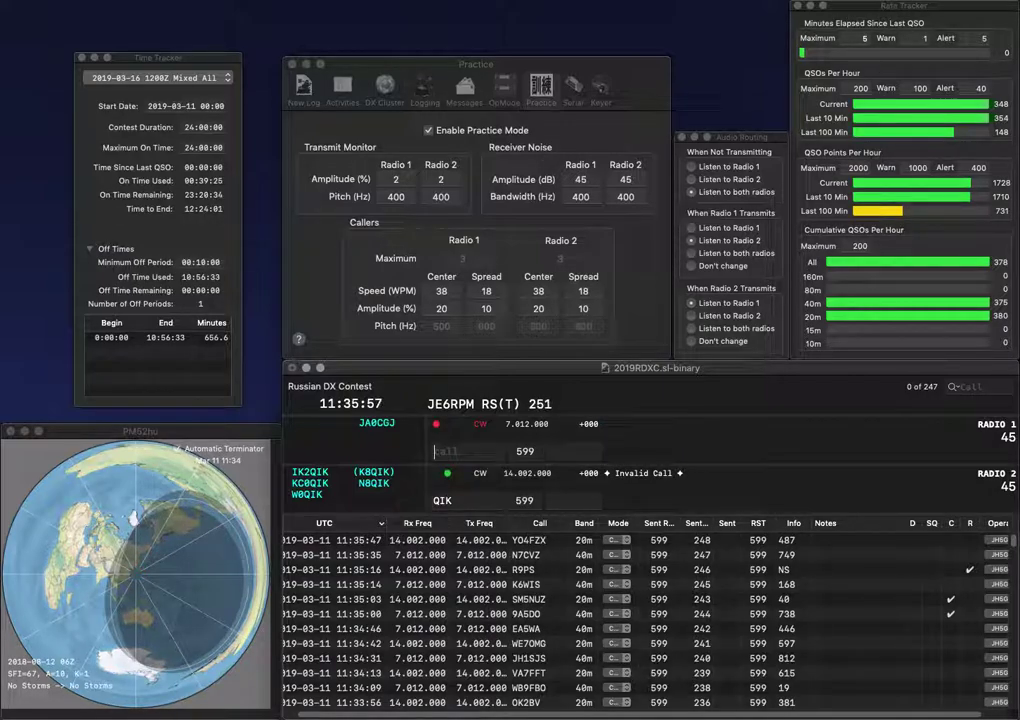
pyautogui.write('W0')
pyautogui.press('Return')
pyautogui.write('A')
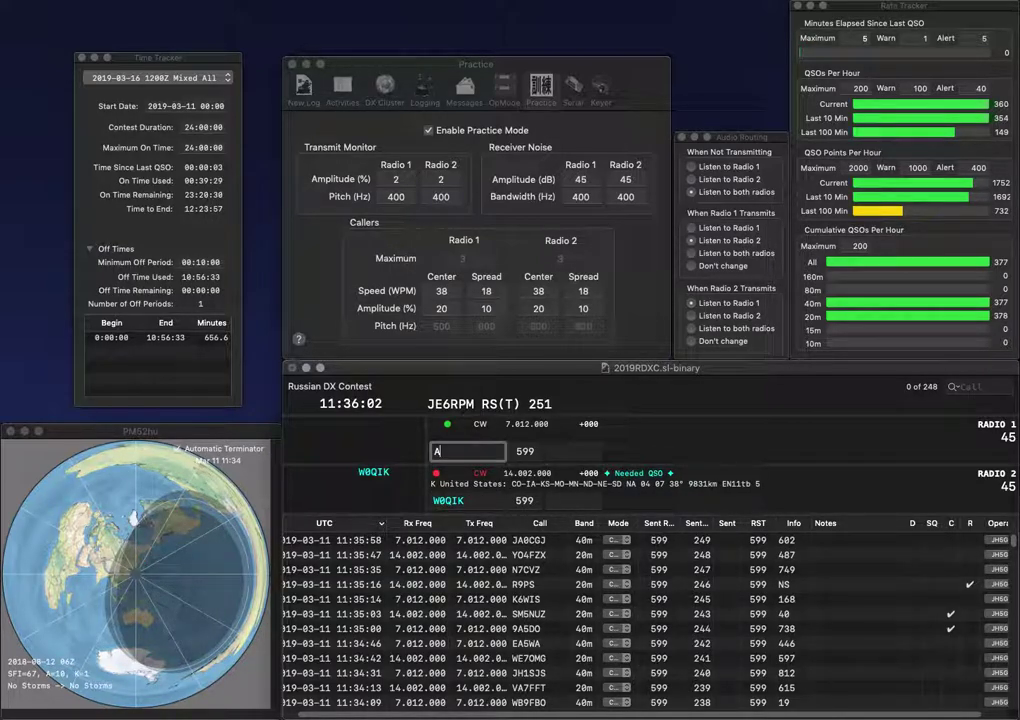
pyautogui.write('7RCT')
pyautogui.press('Home')
pyautogui.write('W')
pyautogui.press('Return')
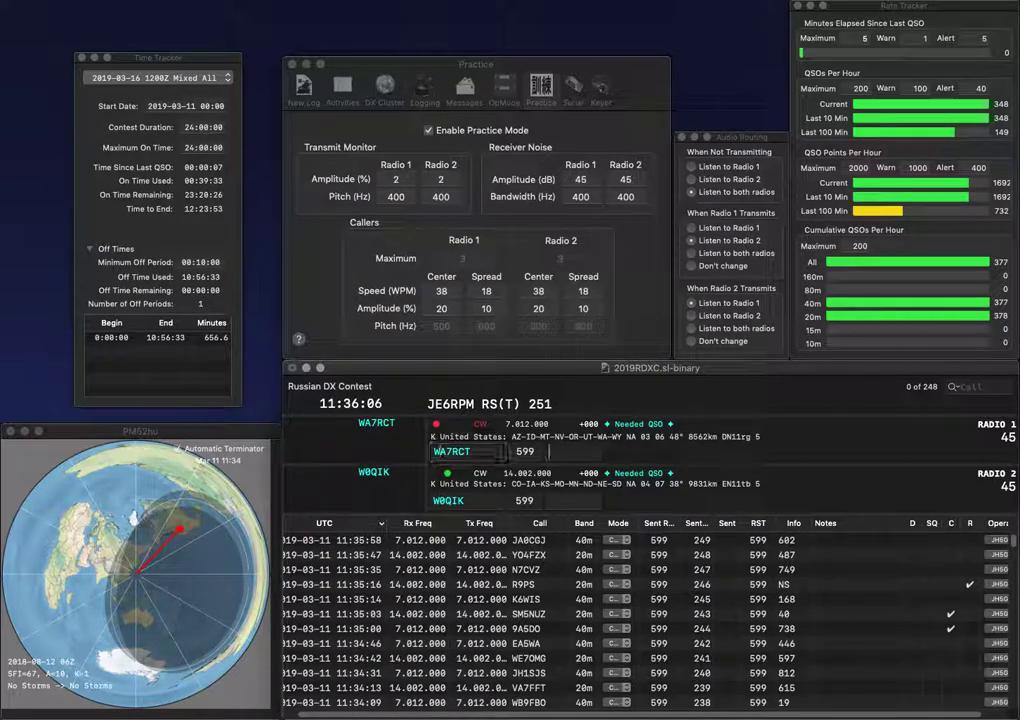
pyautogui.press('space')
pyautogui.write('166')
pyautogui.press('Return')
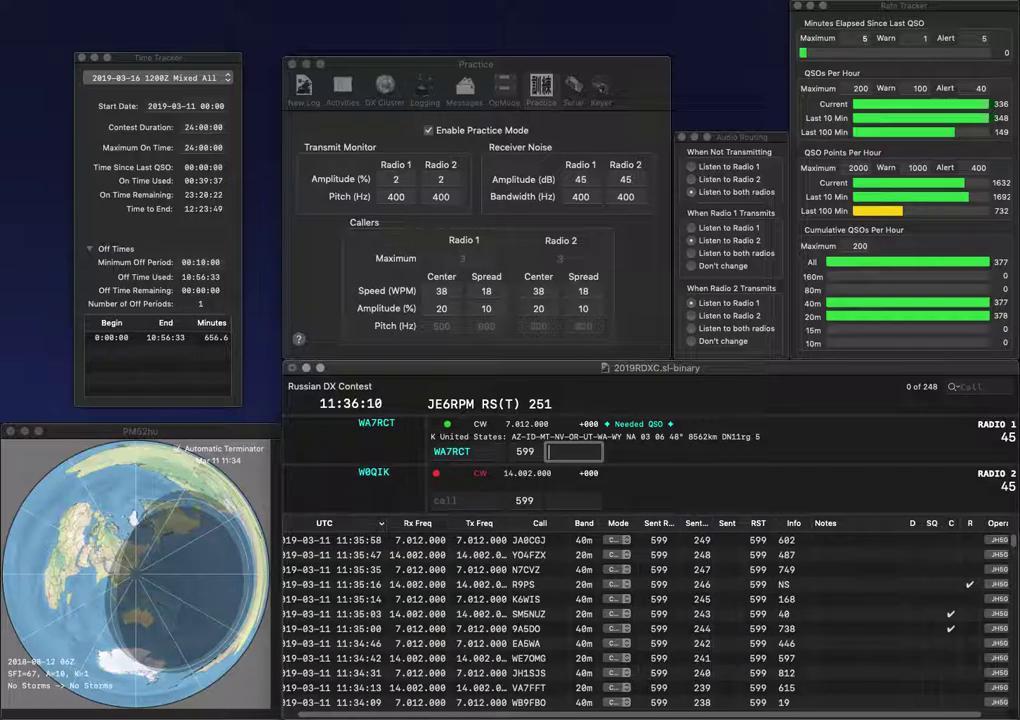
pyautogui.write('2')
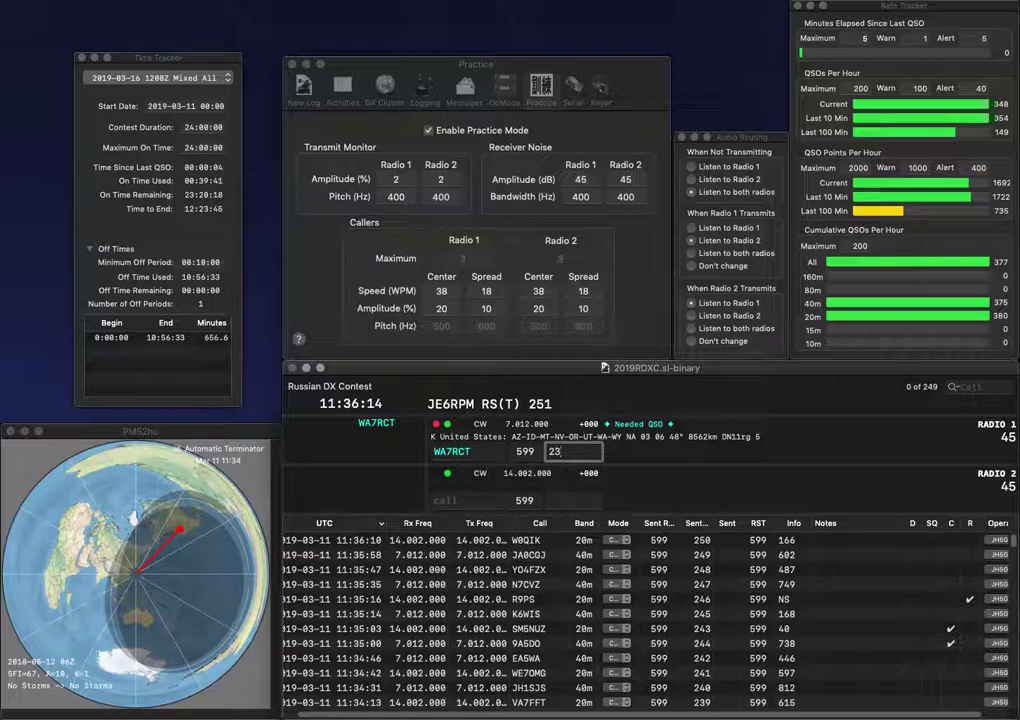
pyautogui.write('3')
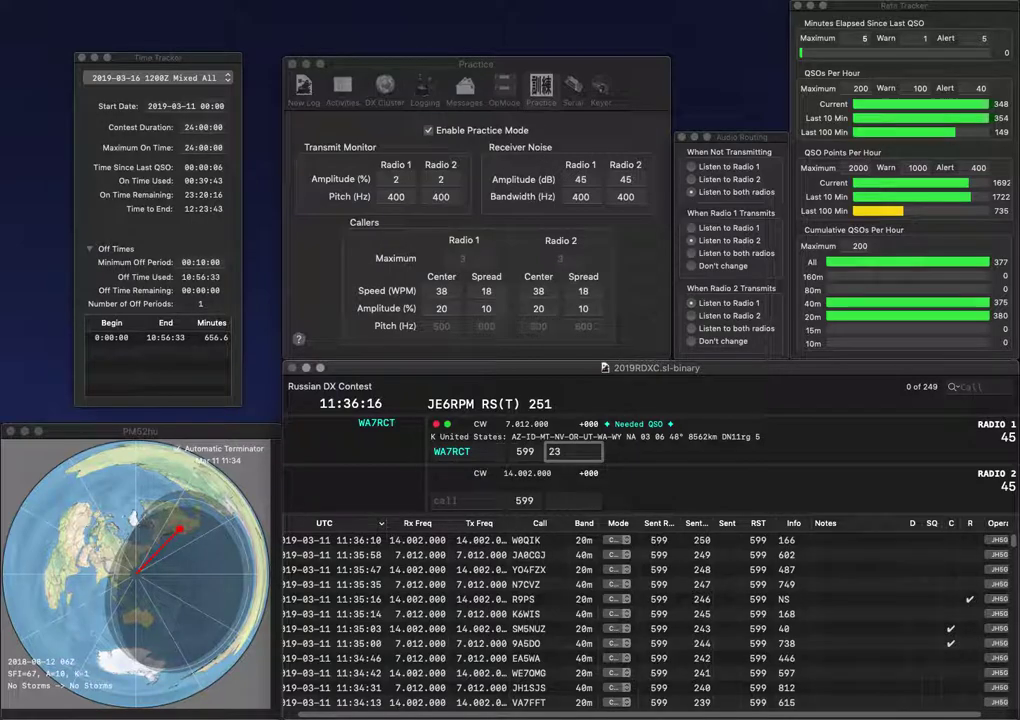
pyautogui.write('2')
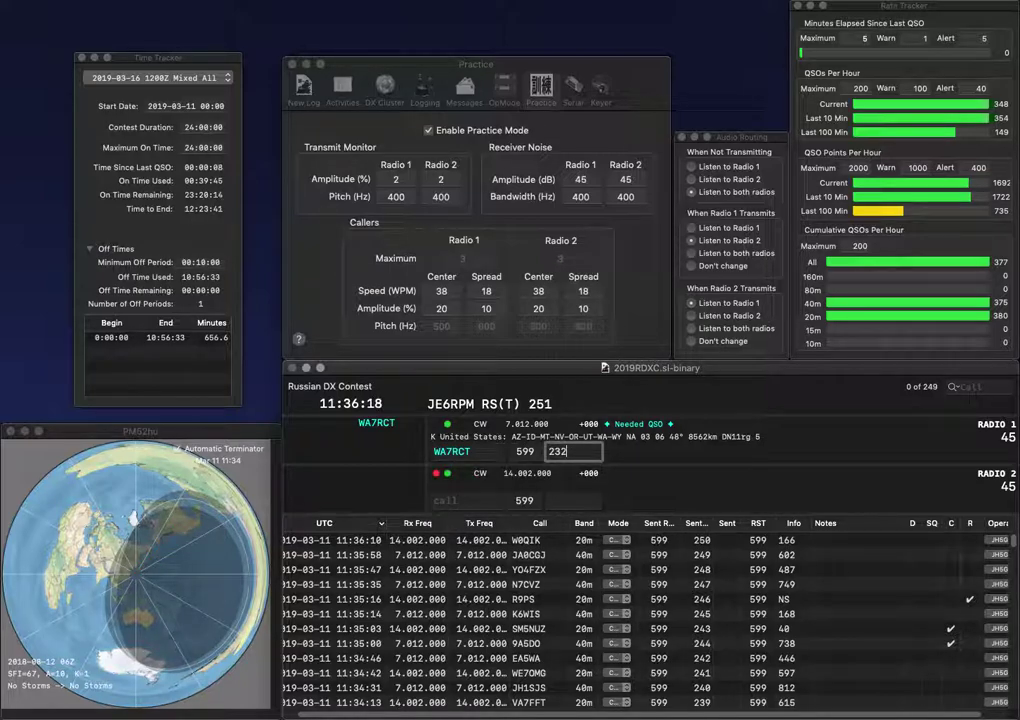
pyautogui.press('Return')
pyautogui.write('W6')
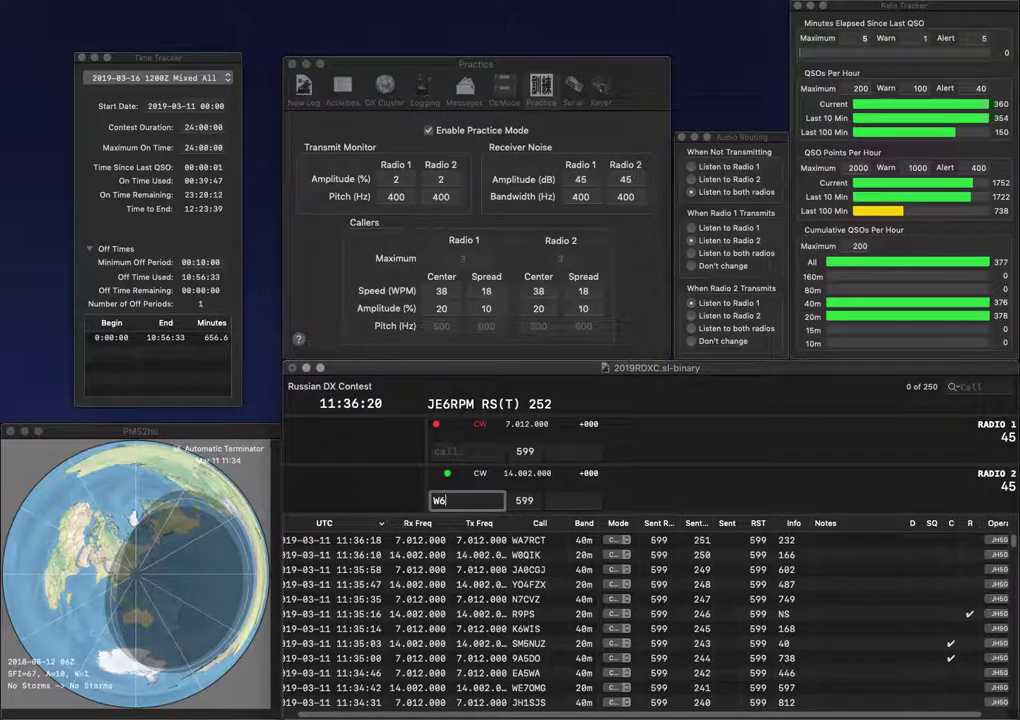
pyautogui.write('OAT/KH6')
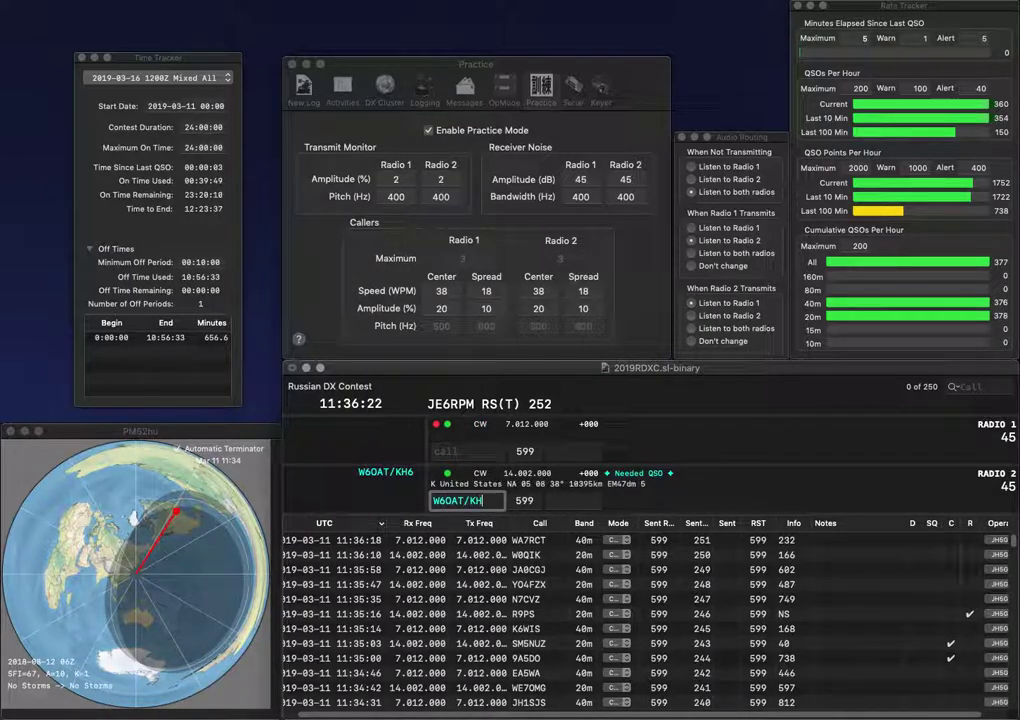
pyautogui.press('Return')
pyautogui.write('PPF')
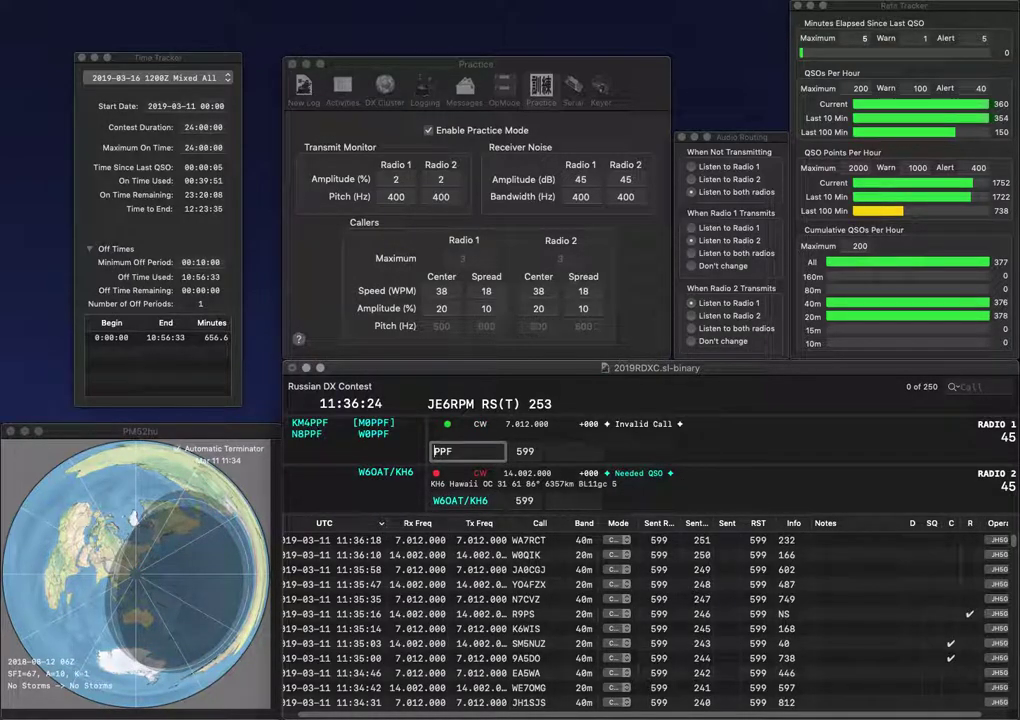
pyautogui.press('Tab')
pyautogui.press('Tab')
pyautogui.press('Tab')
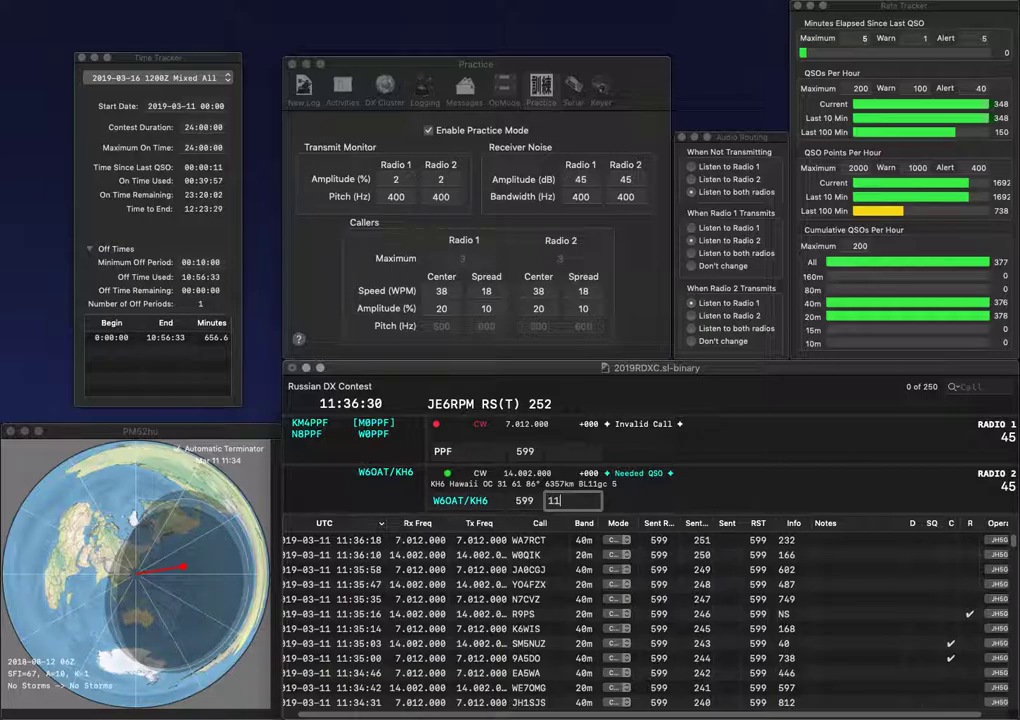
pyautogui.write('3')
pyautogui.press('Return')
# Step: Complete the Radio 1 call as KM4PPF, enter DS1JFY on Radio 2, and answer both callers
pyautogui.write('KM4')
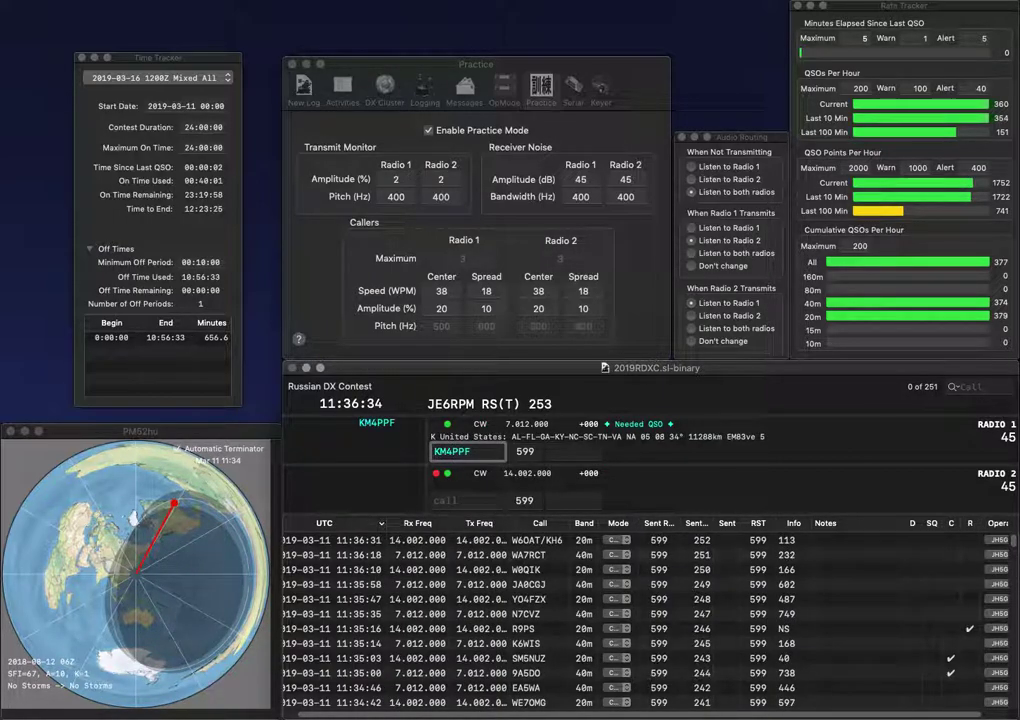
pyautogui.press('Return')
pyautogui.write('1J')
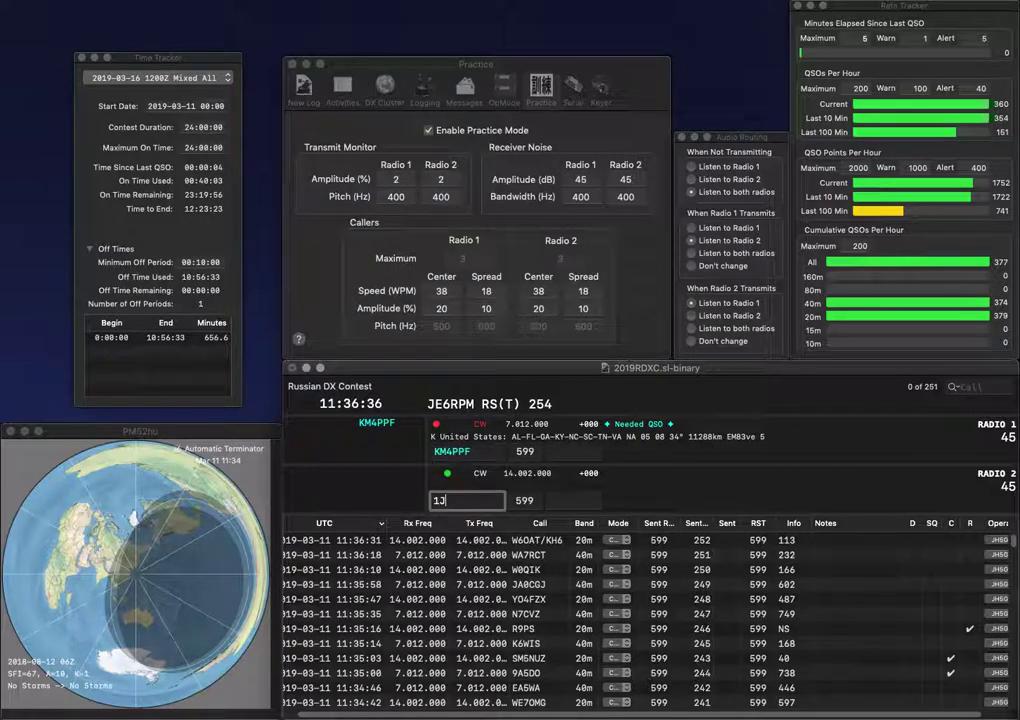
pyautogui.write('FY')
pyautogui.write('DS')
pyautogui.press('Return')
pyautogui.press('space')
pyautogui.write('858')
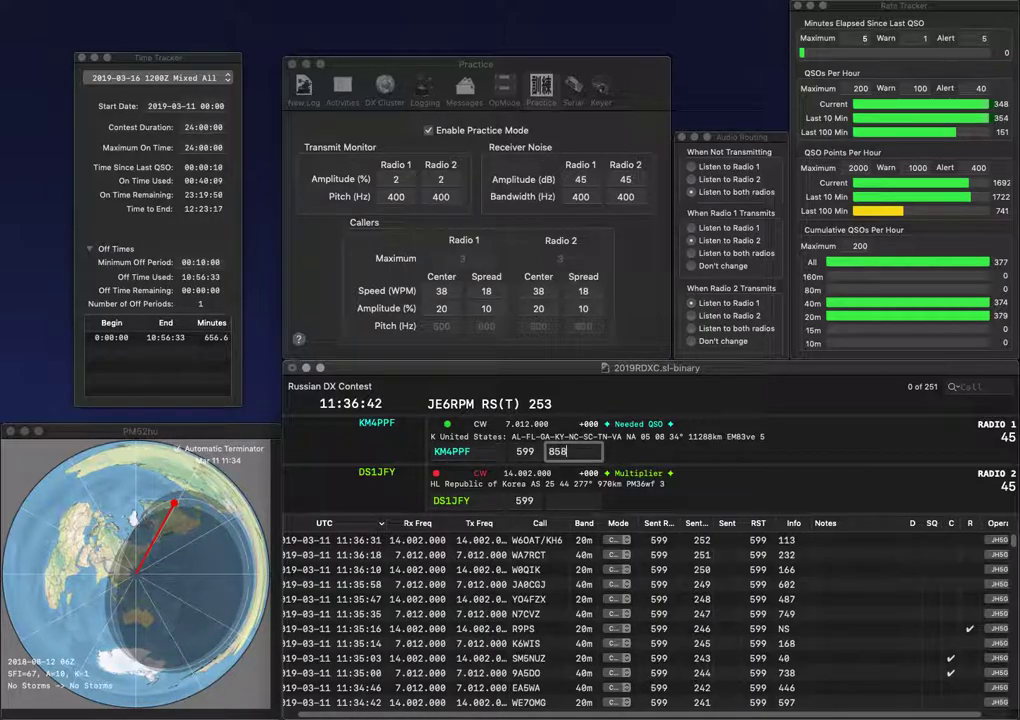
pyautogui.press('Return')
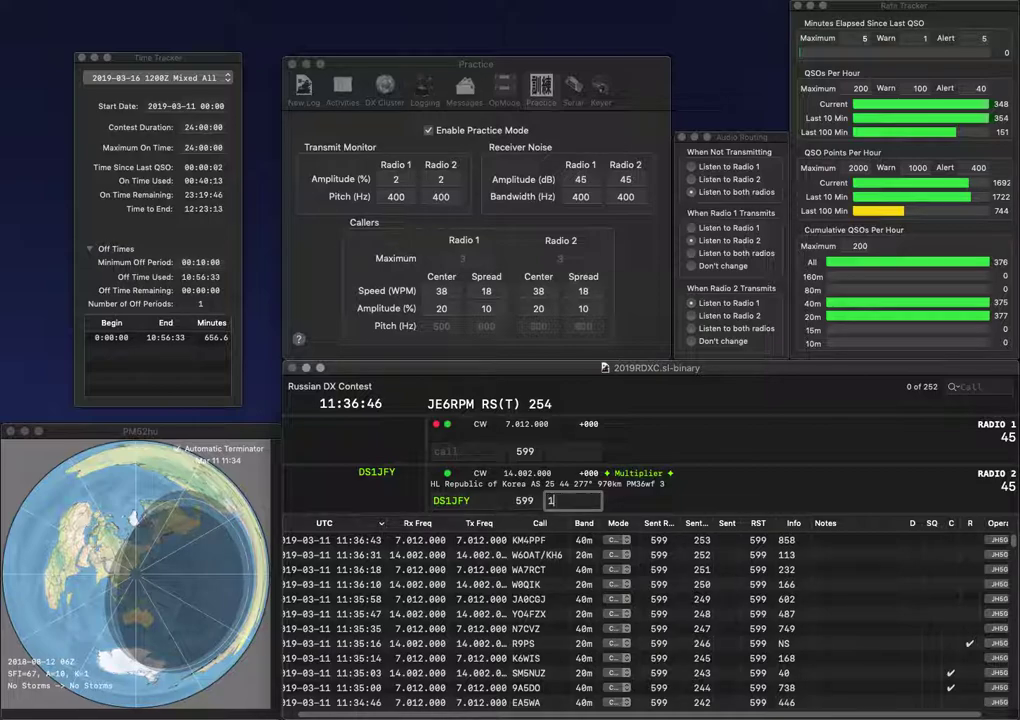
pyautogui.write('142')
pyautogui.press('Return')
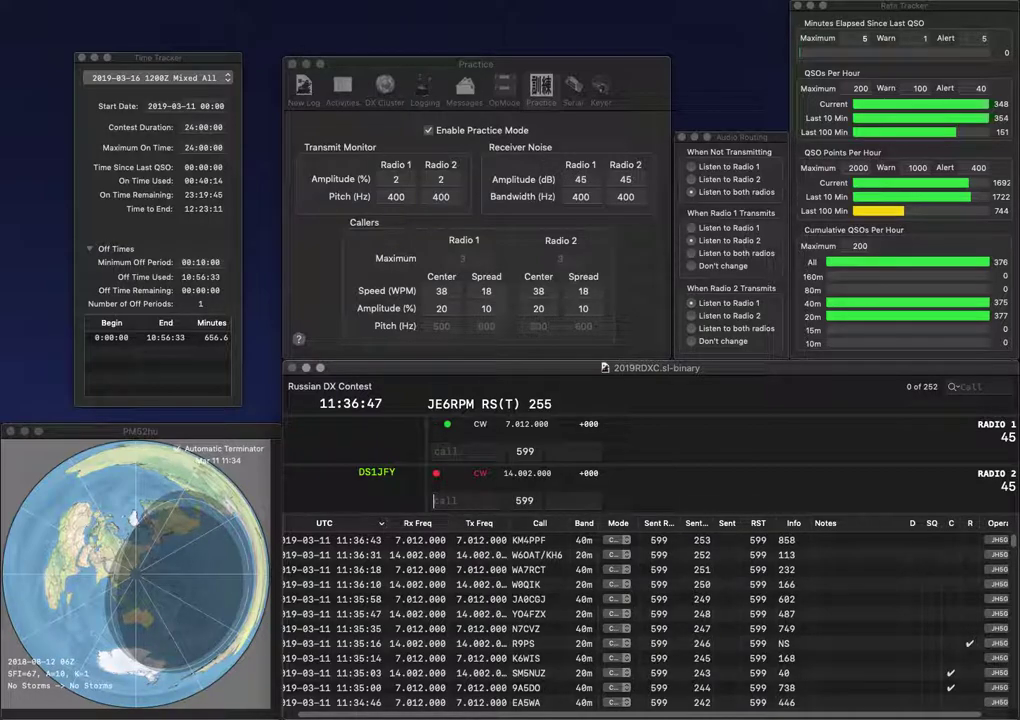
# Step: Enter the partial call SAYA on Radio 2, and complete the Radio 1 call as JG6QFC and answer it
pyautogui.write('FC')
pyautogui.press('Return')
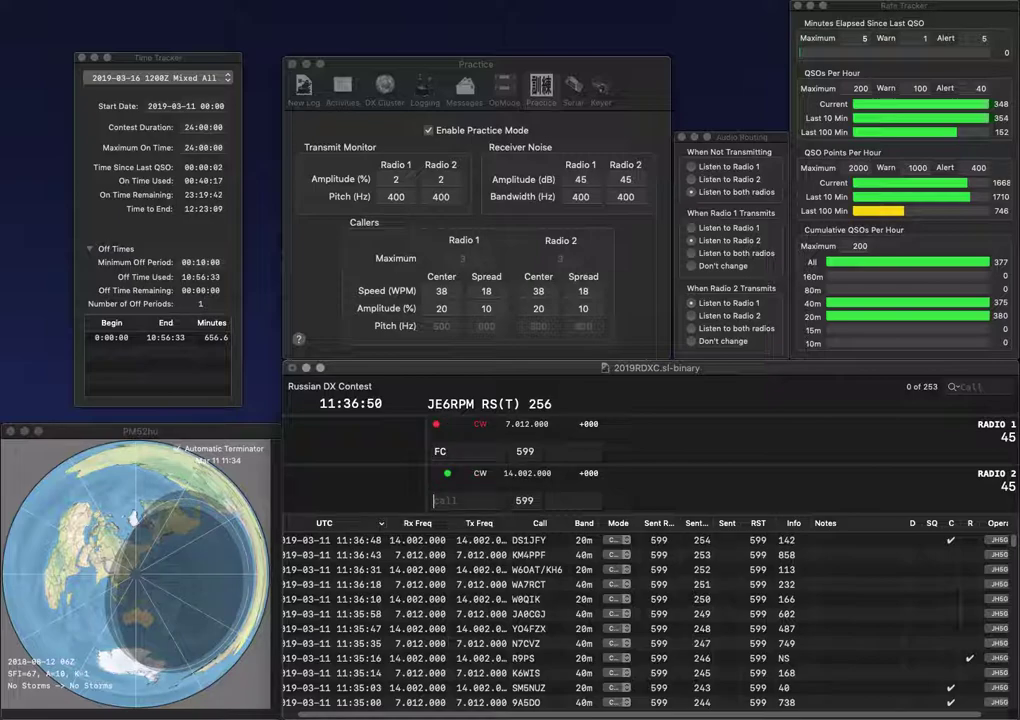
pyautogui.write('SAYA')
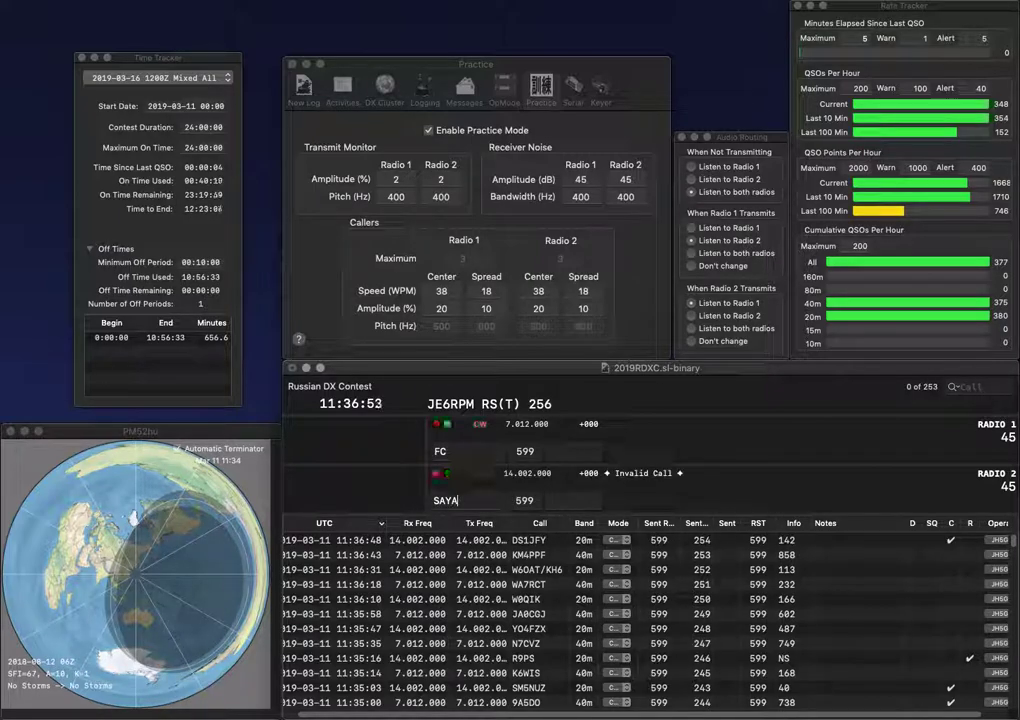
pyautogui.press('Return')
pyautogui.write('JG6Q')
pyautogui.press('Return')
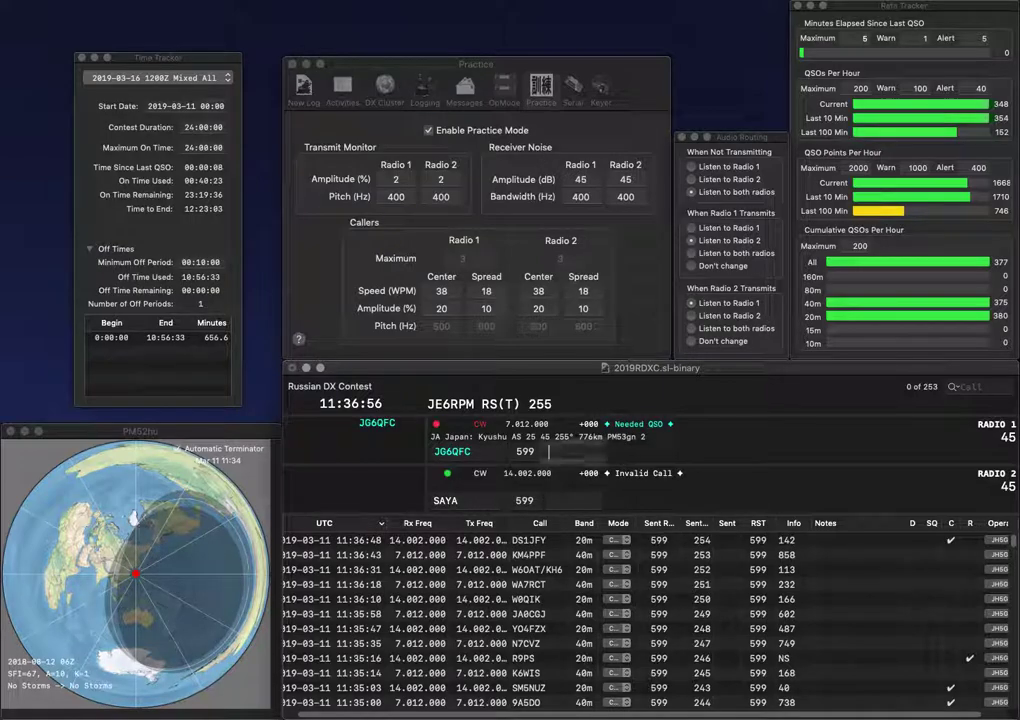
# Step: Change the Radio 2 call to HA8YA and answer the caller
pyautogui.click(440, 500)
pyautogui.write('8')
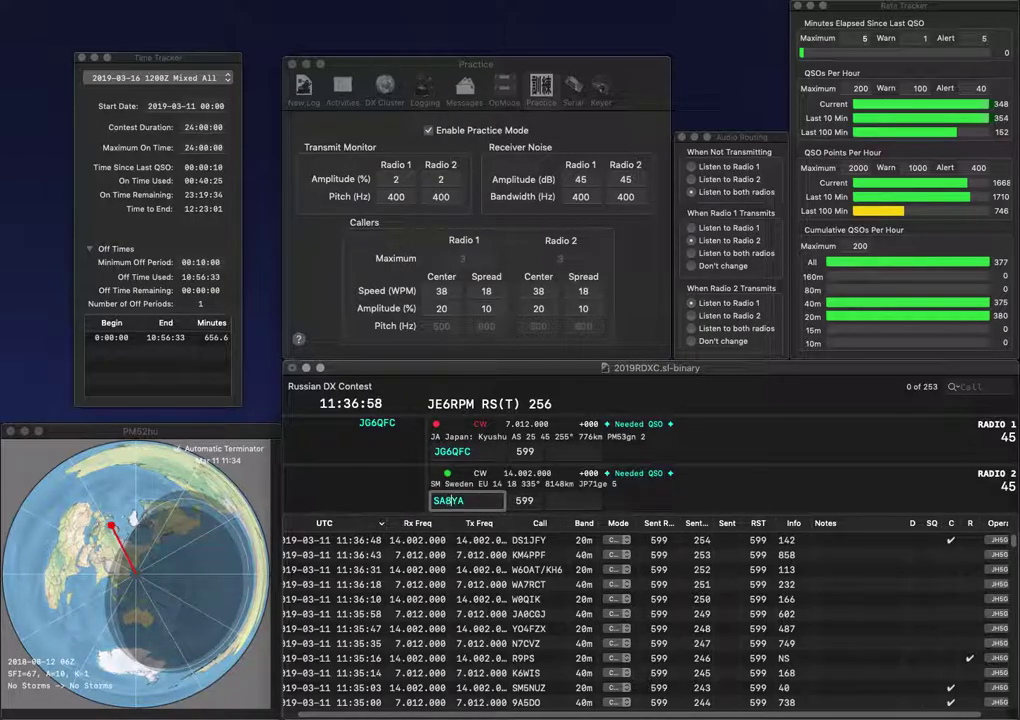
pyautogui.press('Left')
pyautogui.press('Left')
pyautogui.press('BackSpace')
pyautogui.write('H')
pyautogui.press('Return')
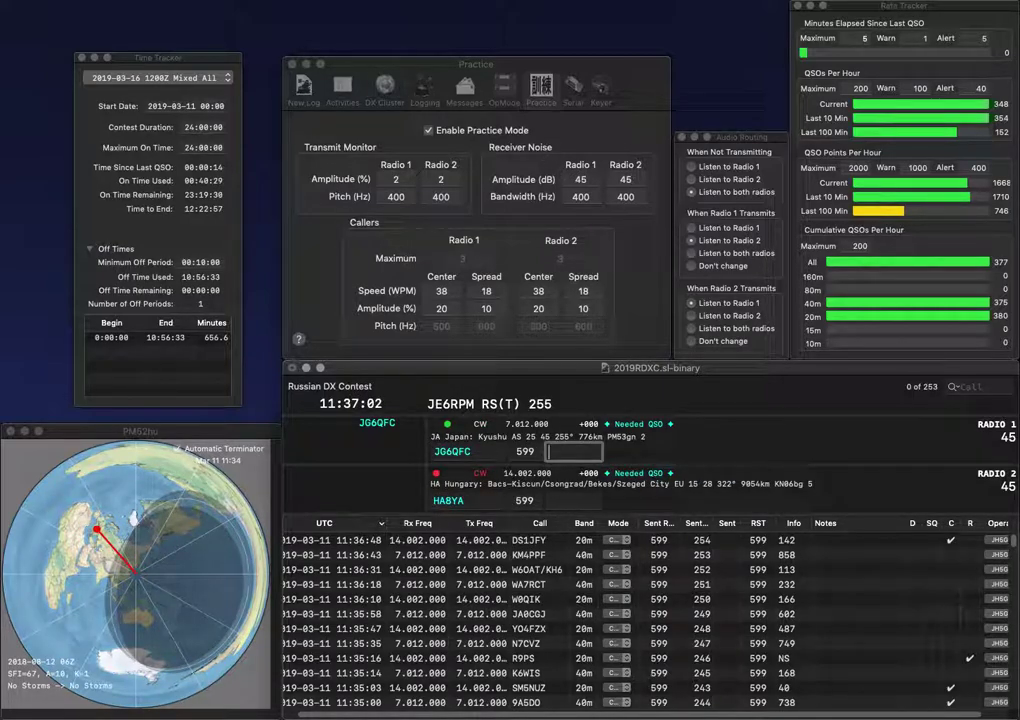
# Step: Log JG6QFC with received number 790 on Radio 1
pyautogui.write('79')
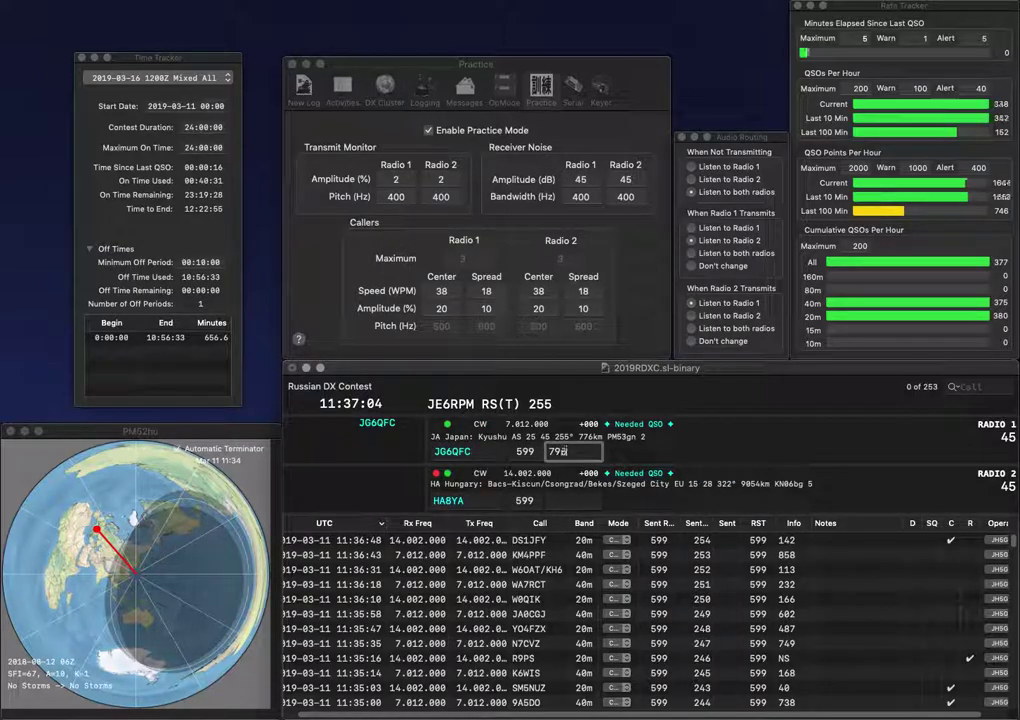
pyautogui.write('0')
pyautogui.press('Return')
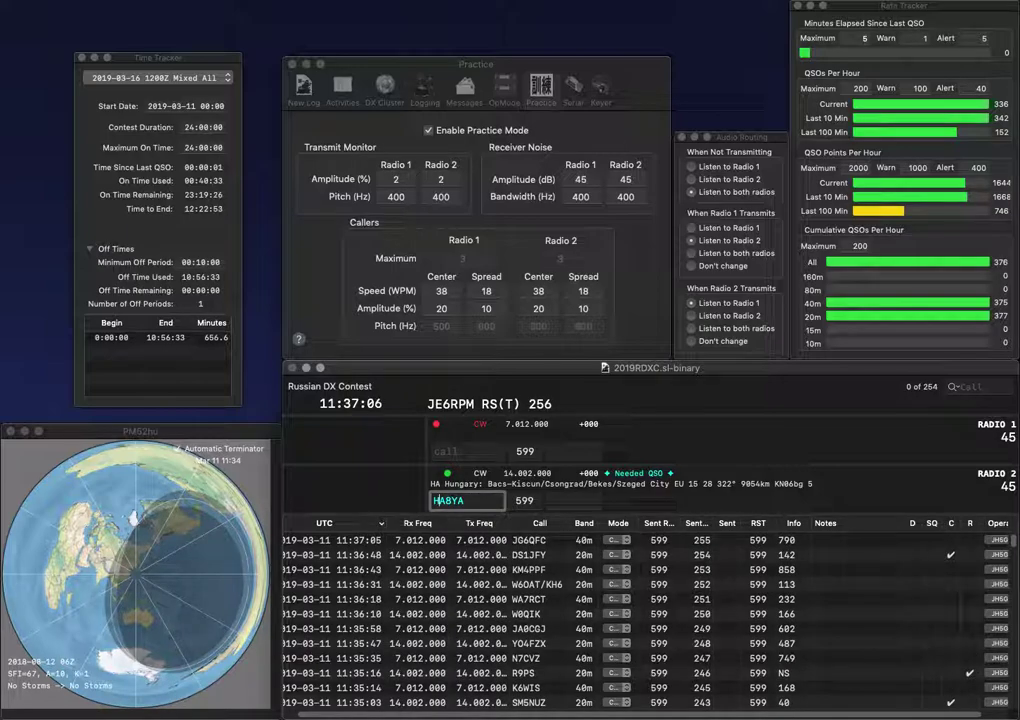
pyautogui.press('Right')
pyautogui.press('BackSpace')
pyautogui.press('BackSpace')
pyautogui.write('SW')
pyautogui.press('Return')
pyautogui.write('1RUQ')
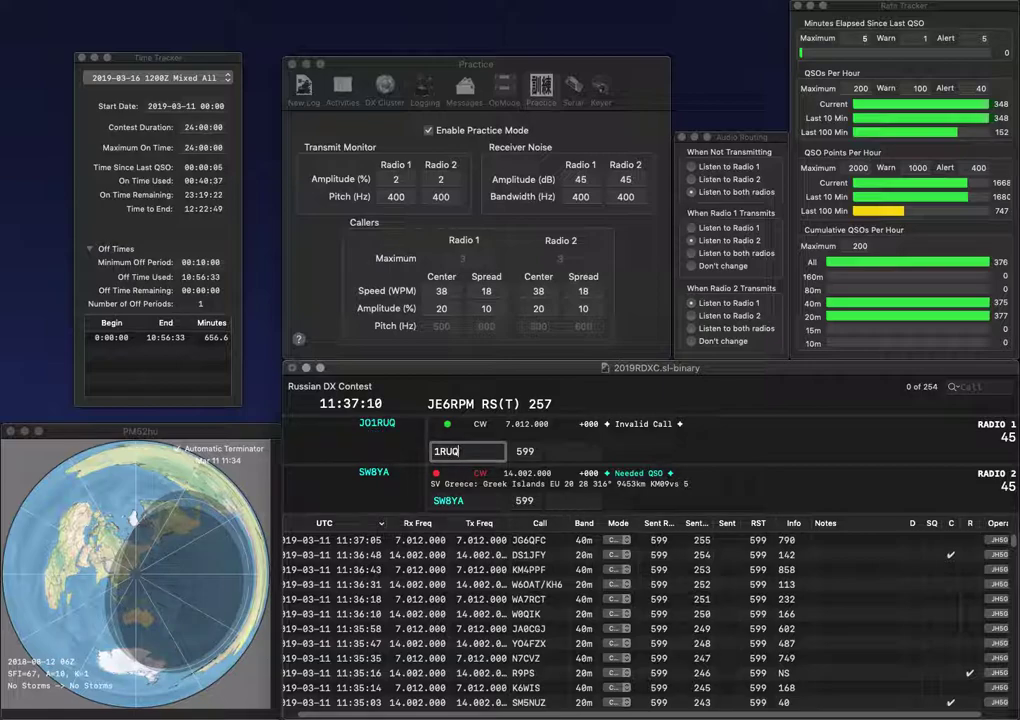
pyautogui.press('Home')
pyautogui.write('JO')
pyautogui.press('Return')
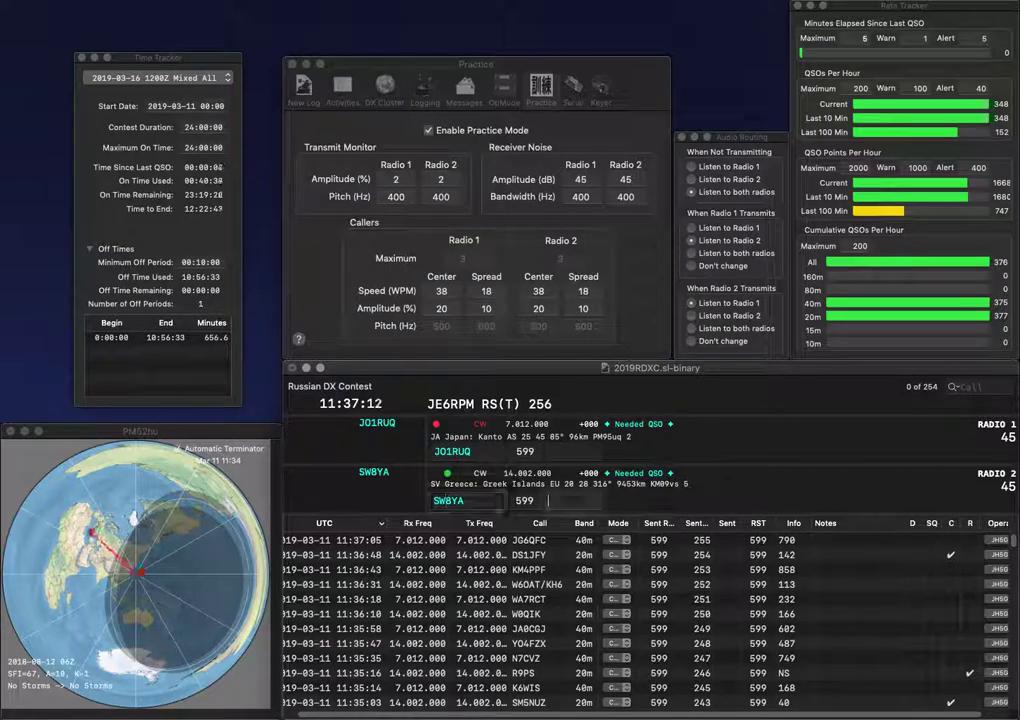
# Step: Log SW8YA with received number 973 on Radio 2 and JO1RUQ with 657 on Radio 1
pyautogui.write('973')
pyautogui.press('Return')
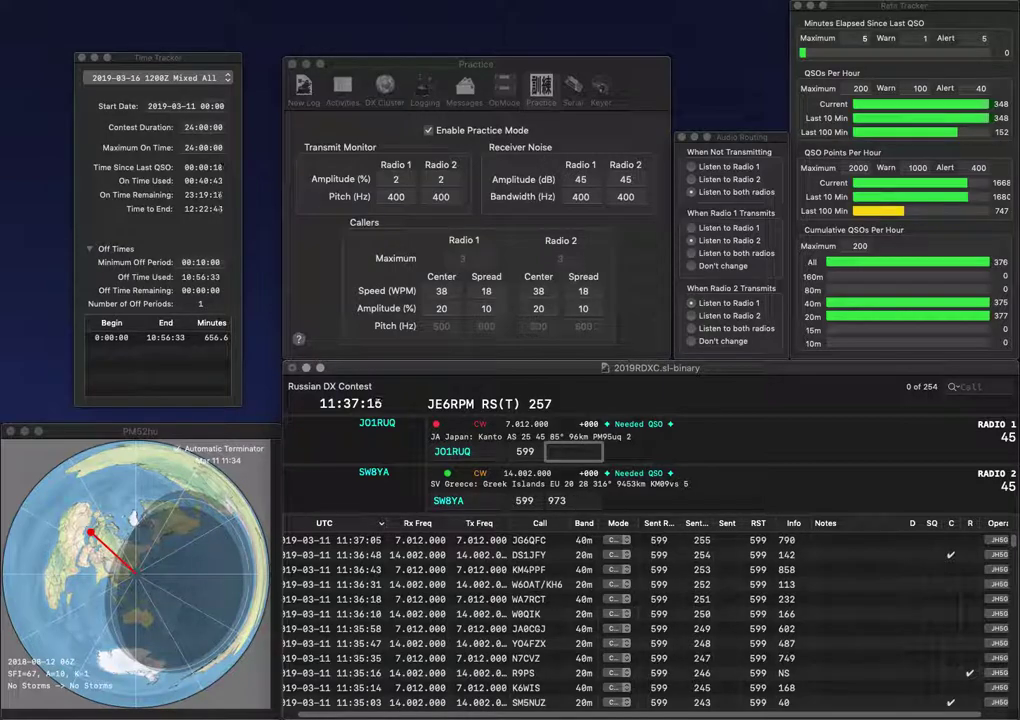
pyautogui.write('657')
pyautogui.press('Return')
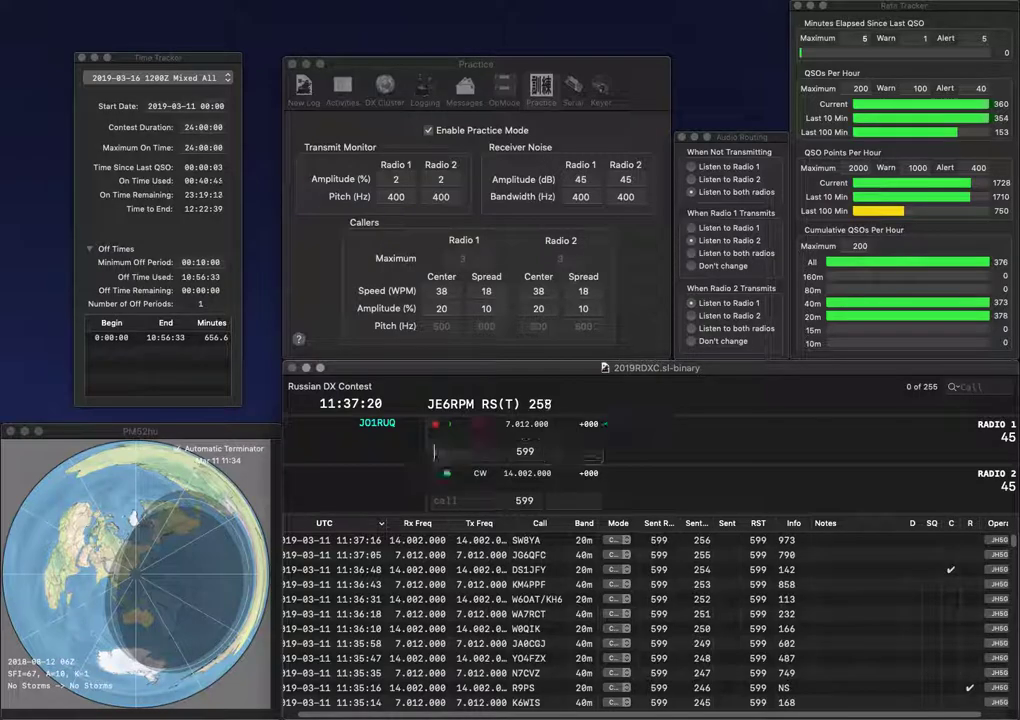
pyautogui.write('UR7QC')
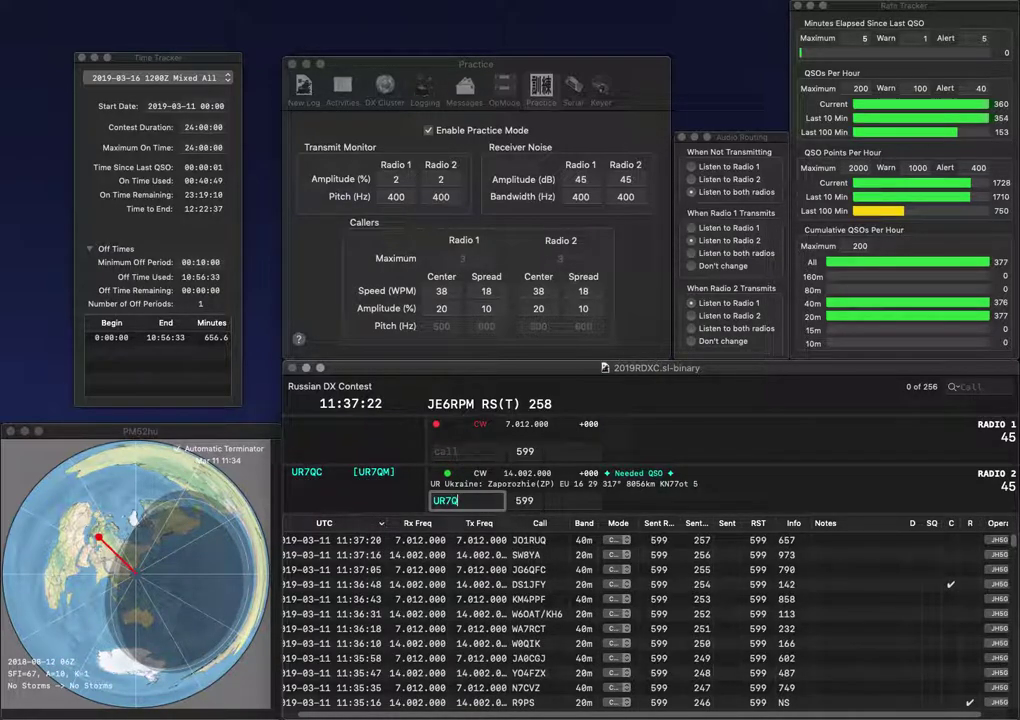
pyautogui.press('Return')
pyautogui.write('K6EE')
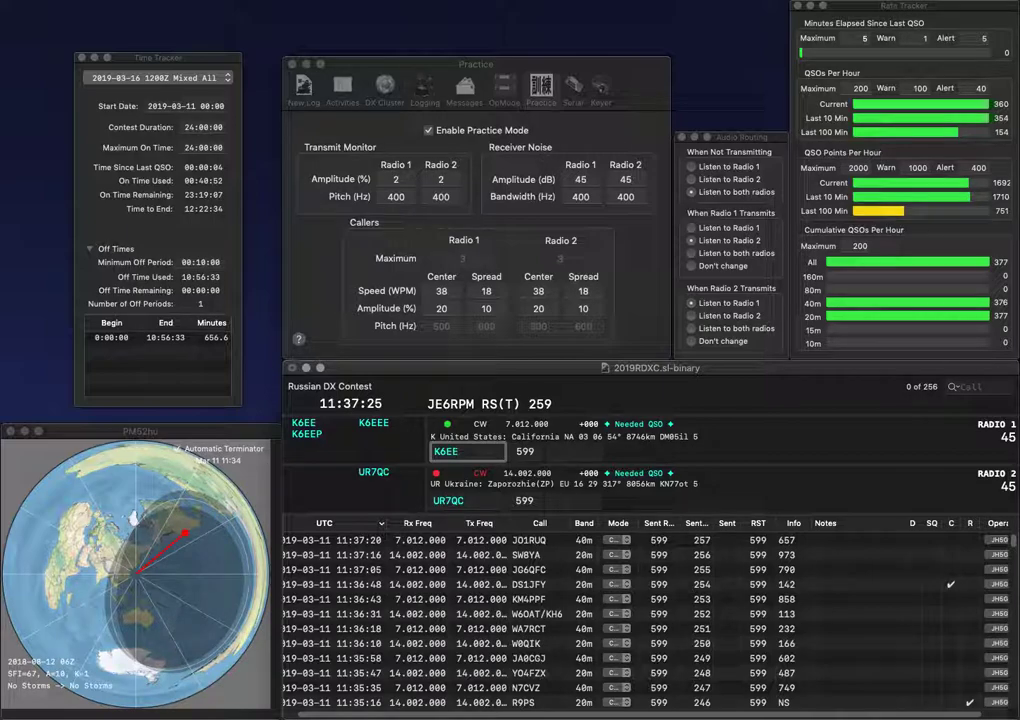
pyautogui.press('BackSpace')
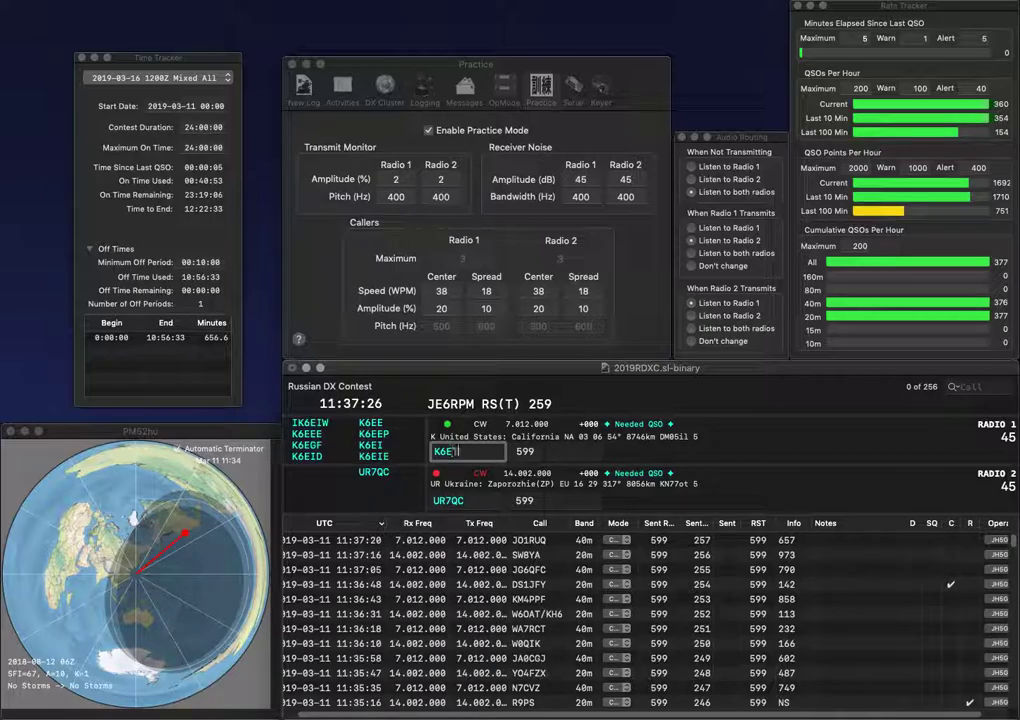
pyautogui.write('TA')
pyautogui.press('Return')
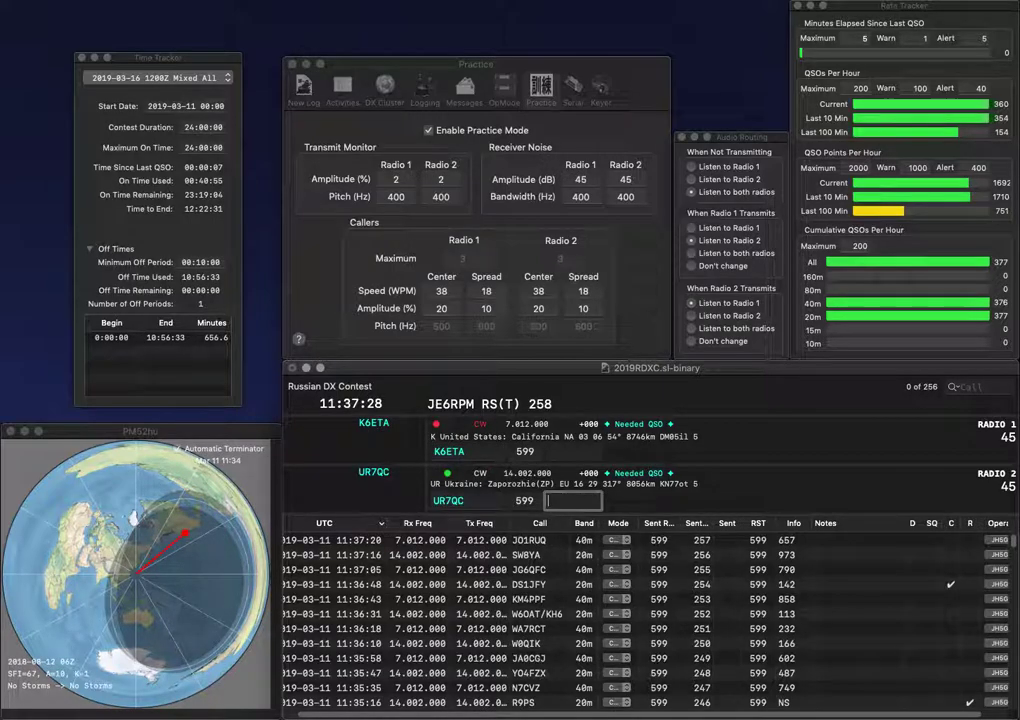
pyautogui.write('79')
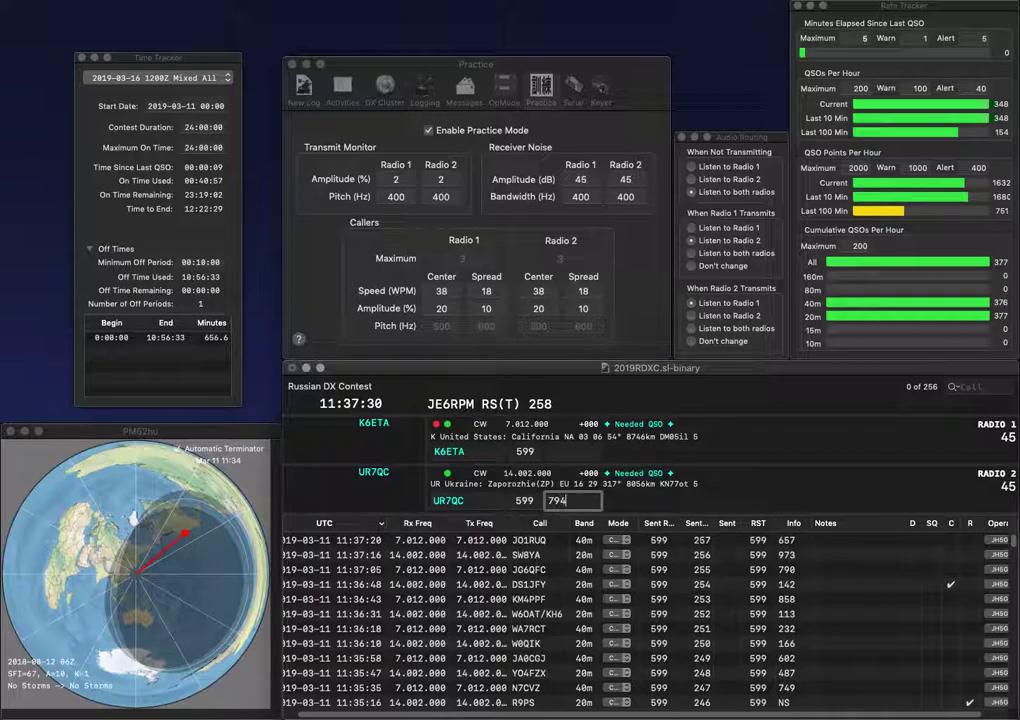
pyautogui.write('4')
pyautogui.press('Return')
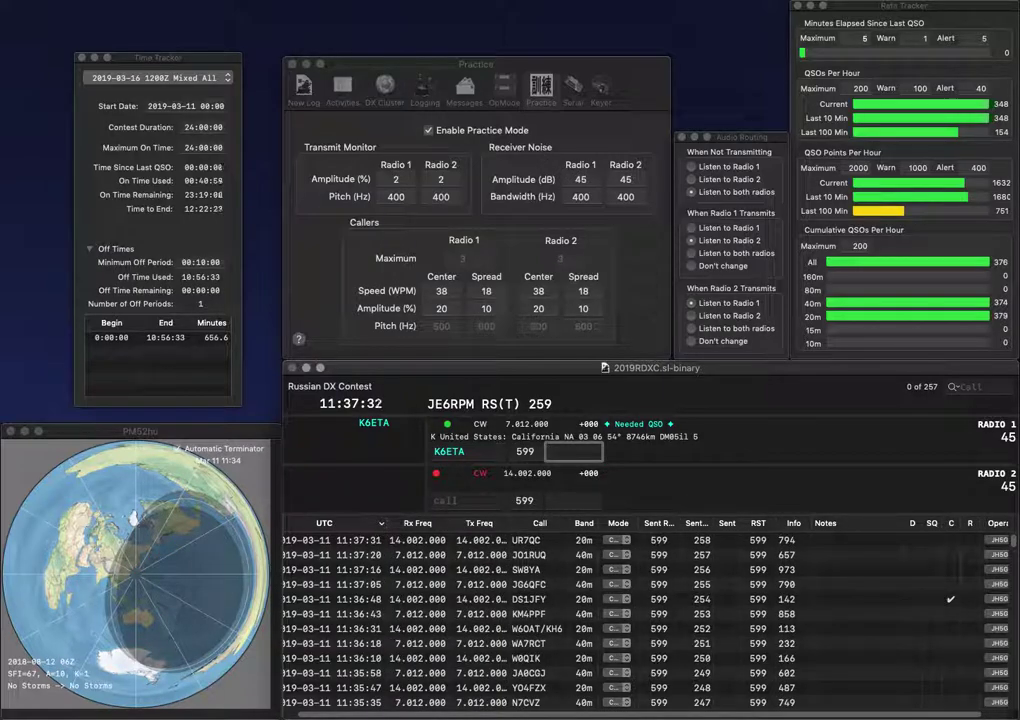
pyautogui.write('726')
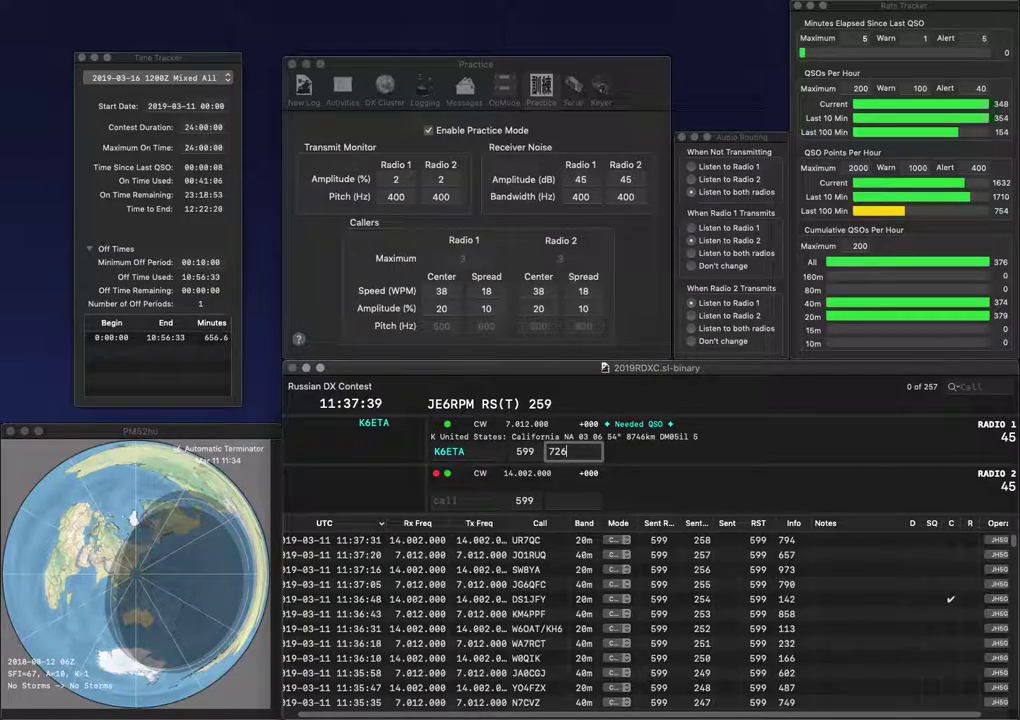
pyautogui.press('Return')
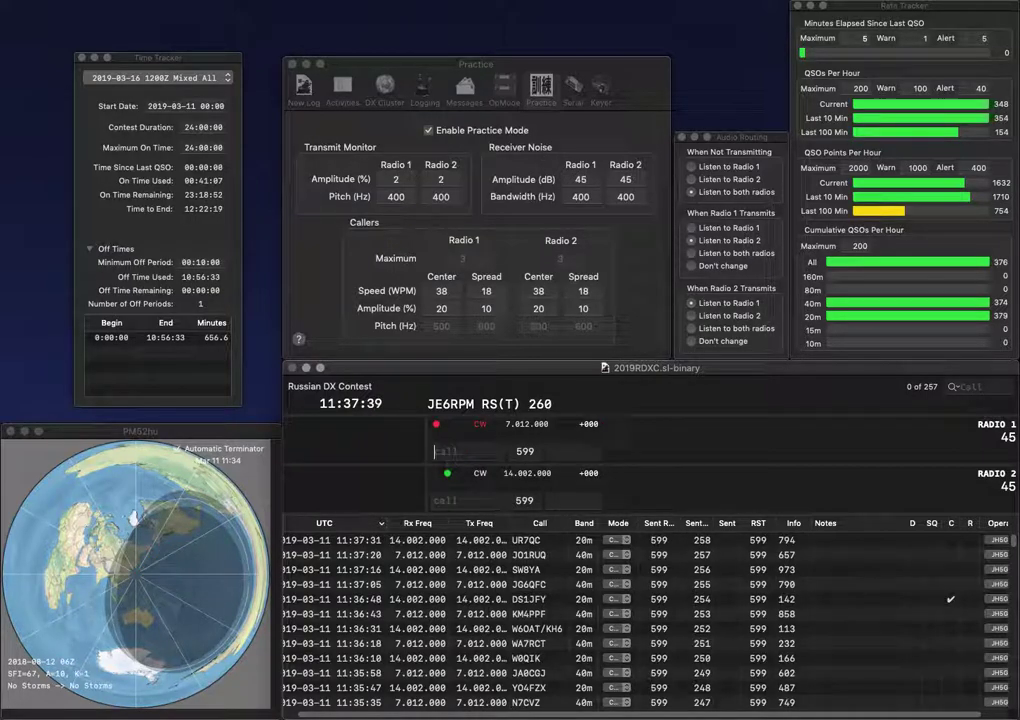
# Step: Enter YF1NK on Radio 2 and DL9NO on Radio 1, and answer both callers
pyautogui.write('YF1NK')
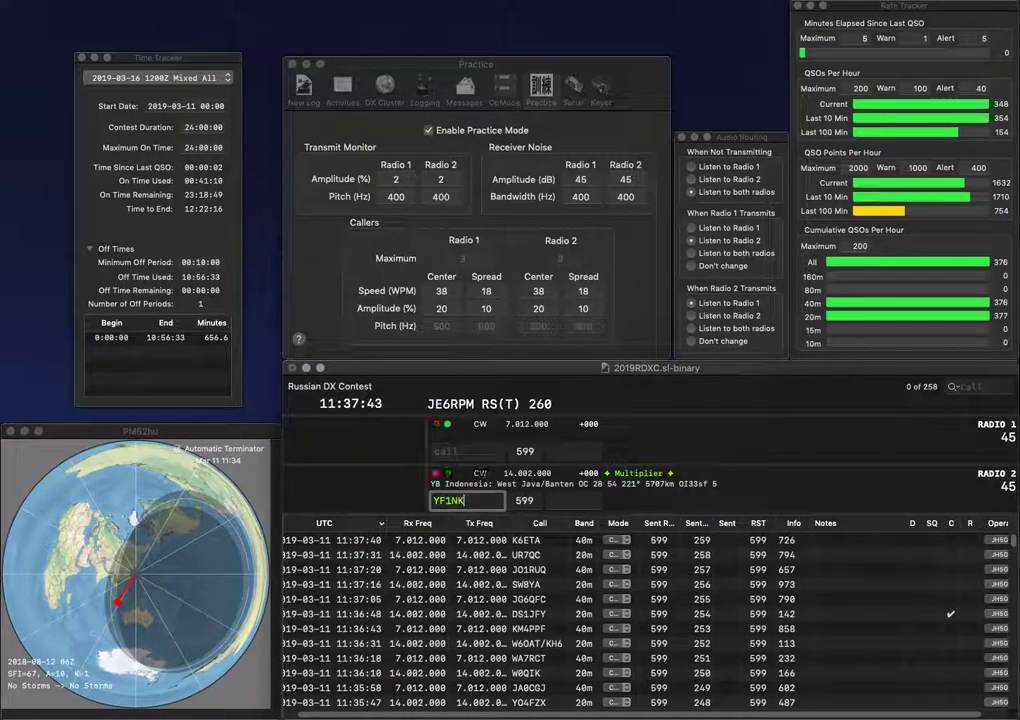
pyautogui.press('Return')
pyautogui.write('DL9')
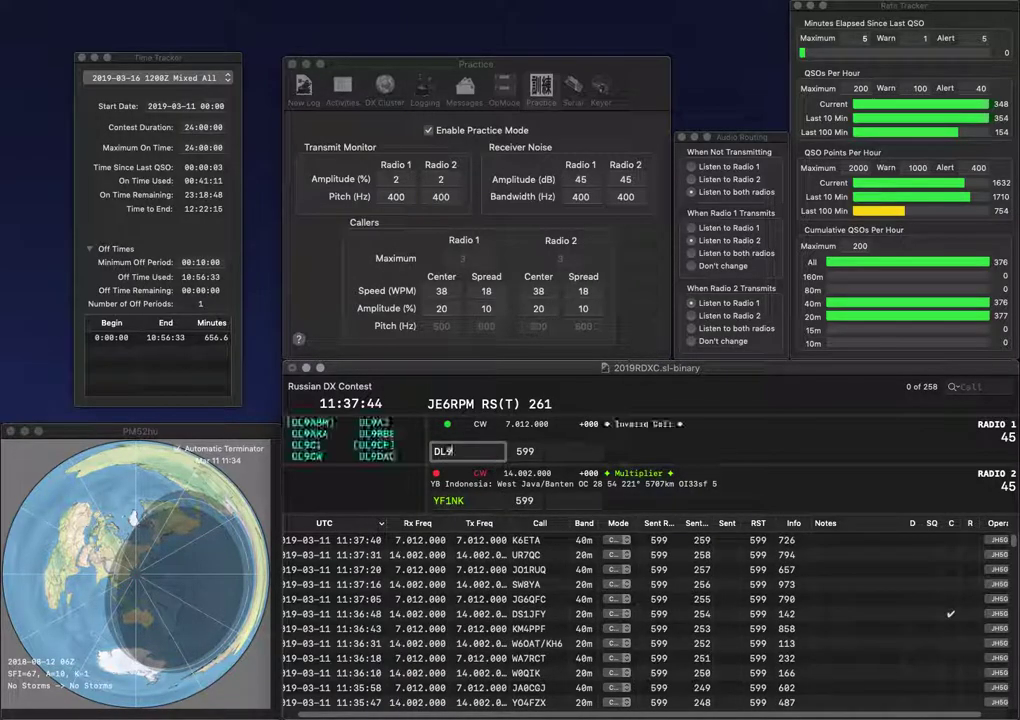
pyautogui.write('NO')
pyautogui.press('Return')
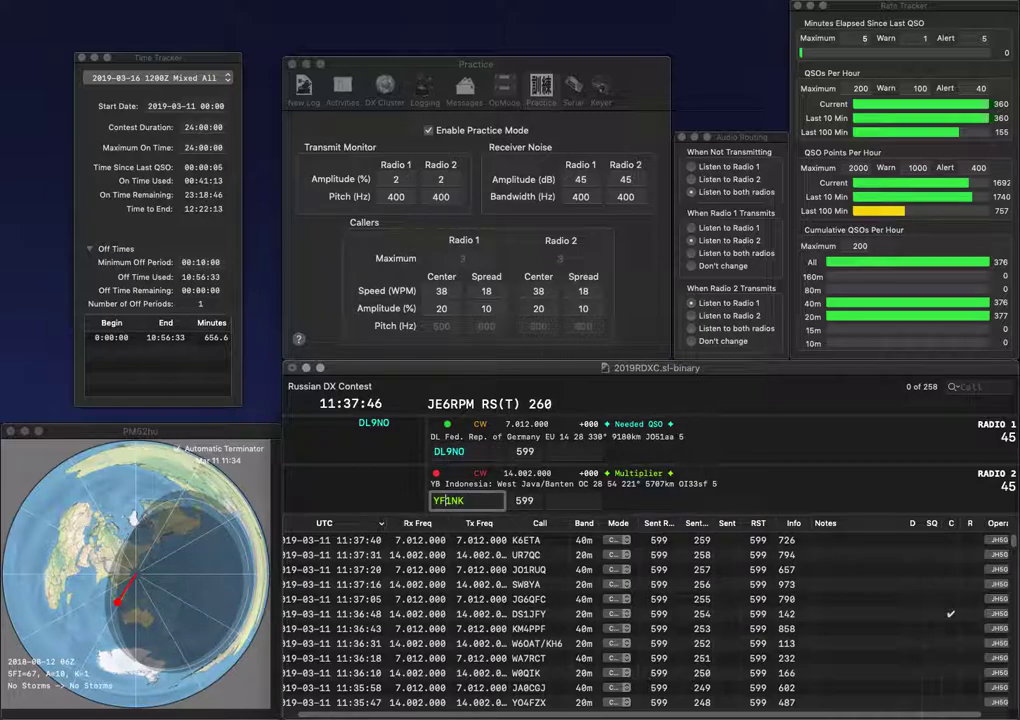
pyautogui.write('L2')
pyautogui.press('Return')
pyautogui.press('Tab')
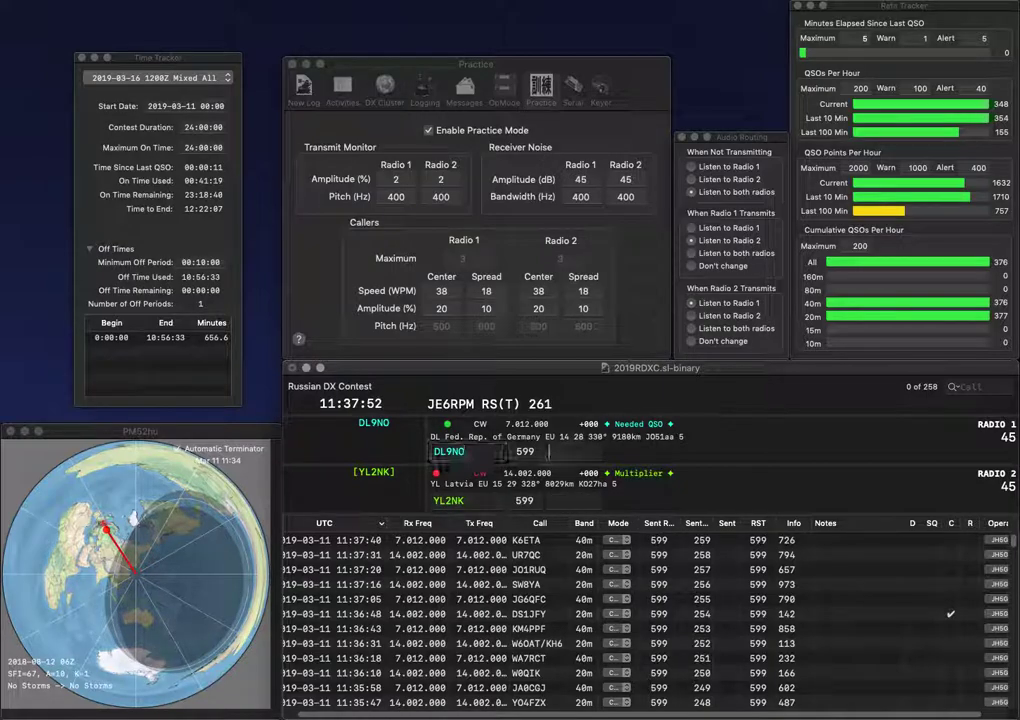
pyautogui.press('Return')
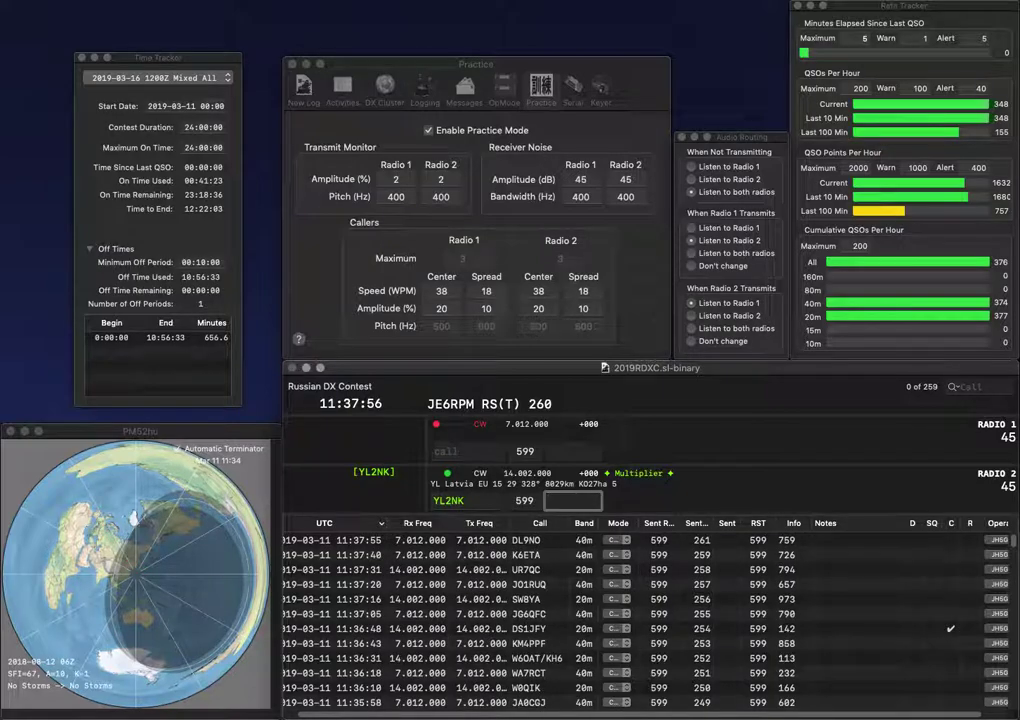
pyautogui.write('80')
pyautogui.press('Return')
# Step: Enter OZ0B on Radio 1 and W7XT on Radio 2, and answer both callers
pyautogui.write('OZ0B')
pyautogui.press('Return')
pyautogui.write('W7XT')
pyautogui.press('Return')
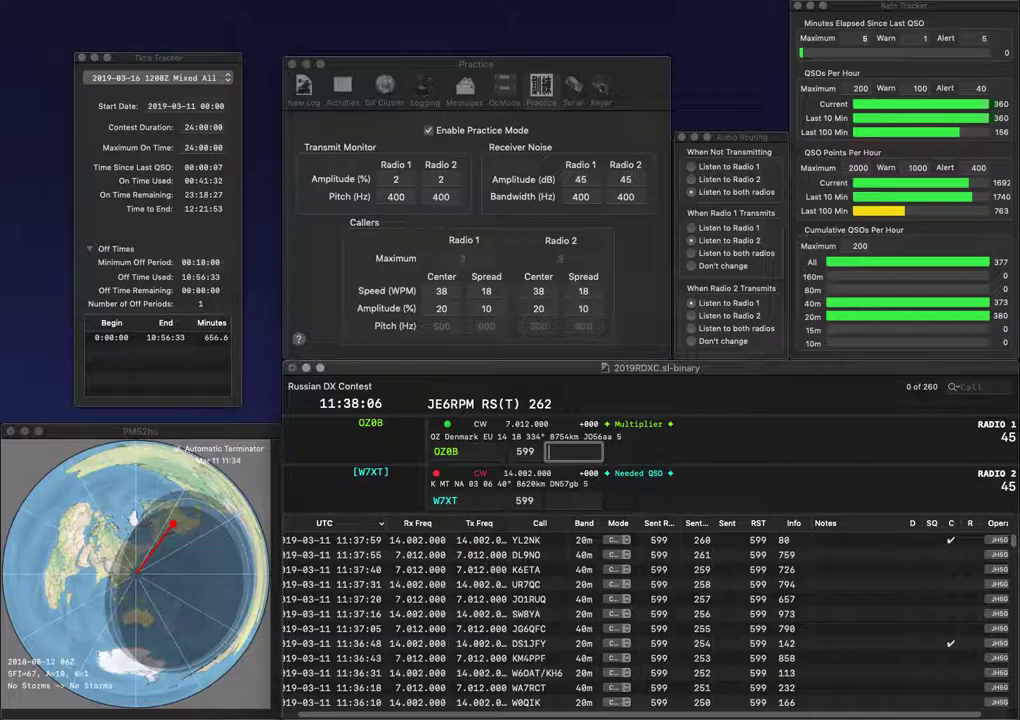
# Step: Log OZ0B with received number 709 on Radio 1 and W7XT with 569 on Radio 2
pyautogui.write('789')
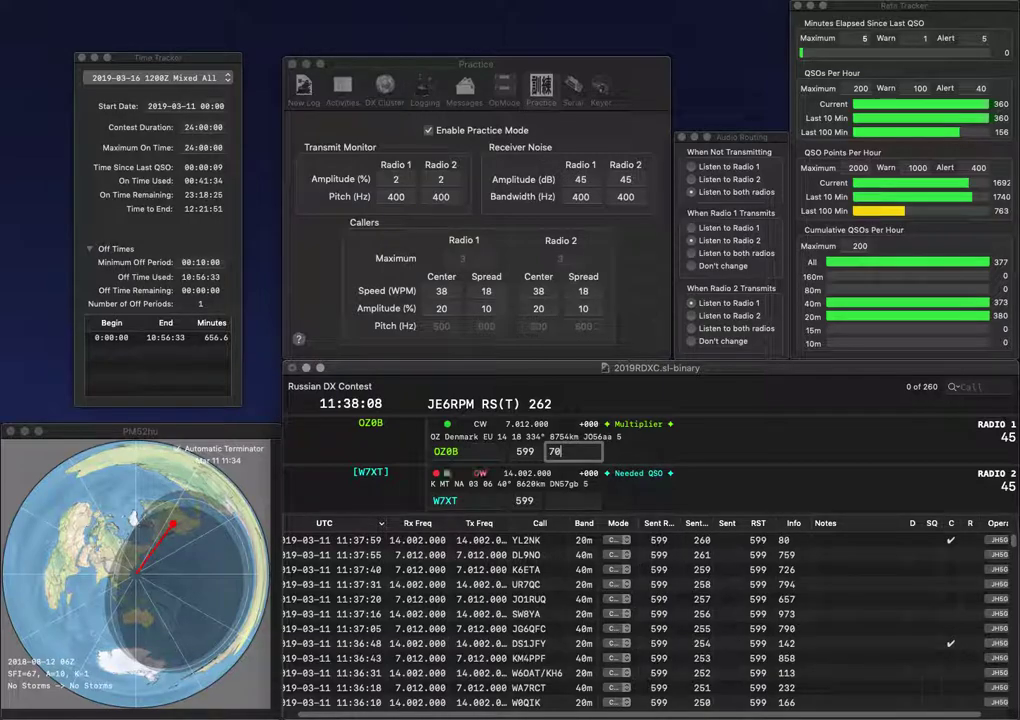
pyautogui.press('Return')
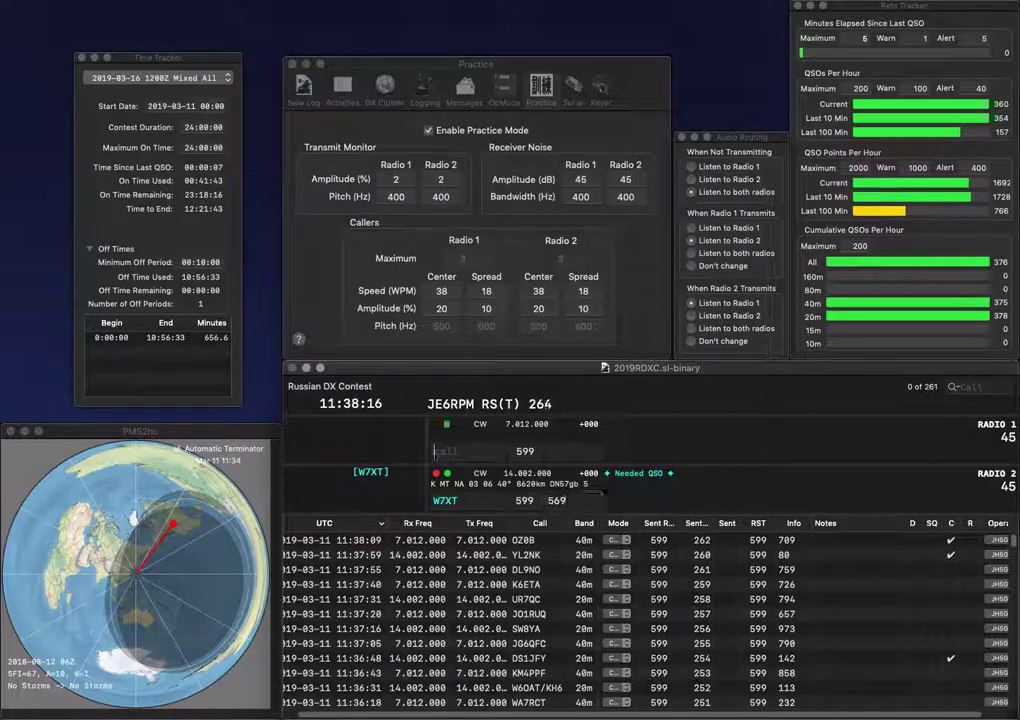
pyautogui.press('Return')
pyautogui.write('AA4TE')
pyautogui.press('Return')
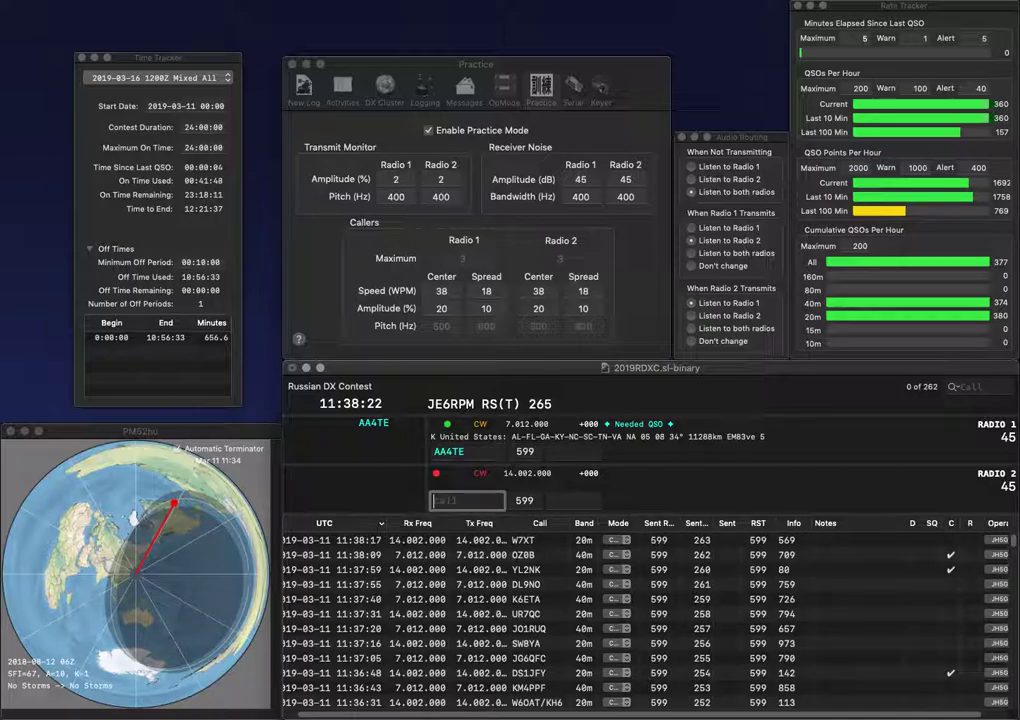
pyautogui.write('KE0LFX')
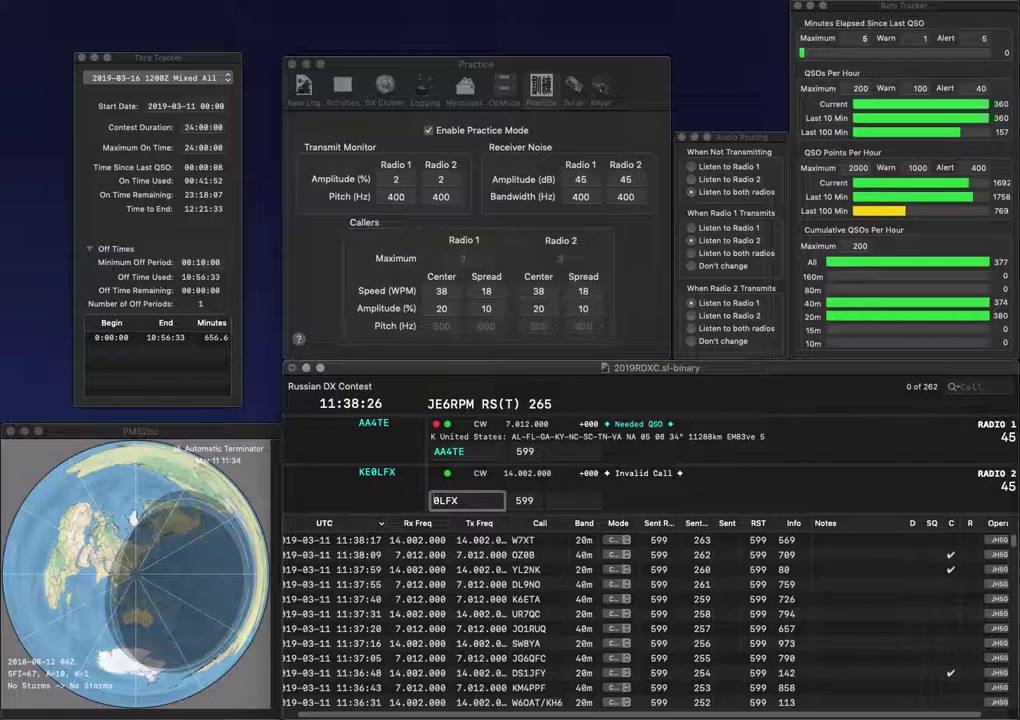
pyautogui.press('Return')
pyautogui.write('36')
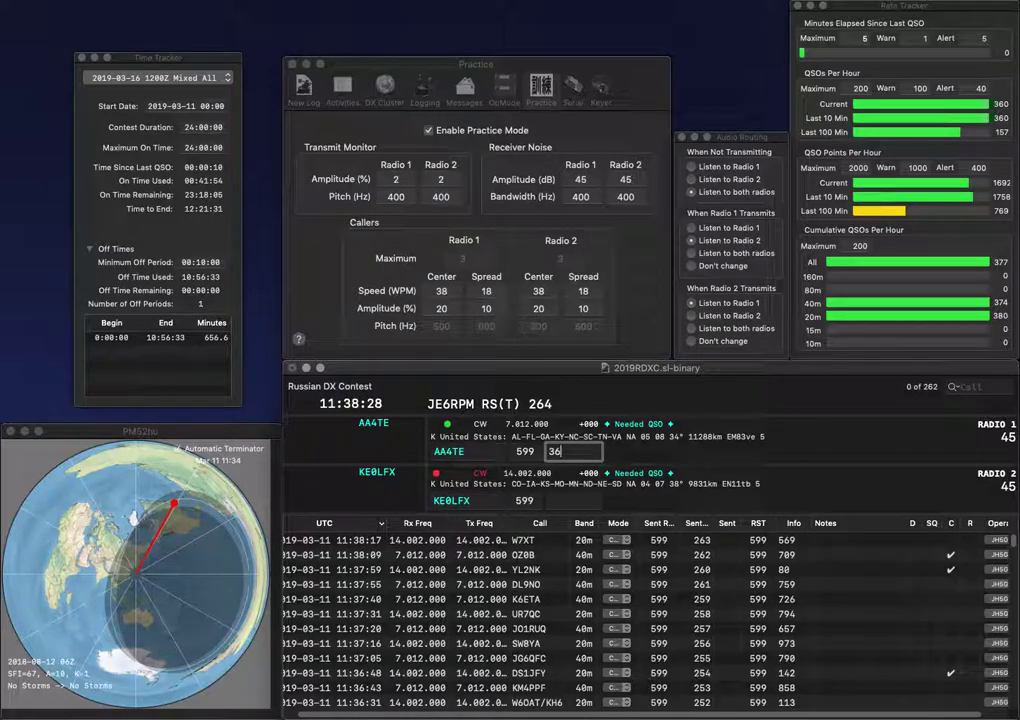
pyautogui.write('9')
pyautogui.press('Return')
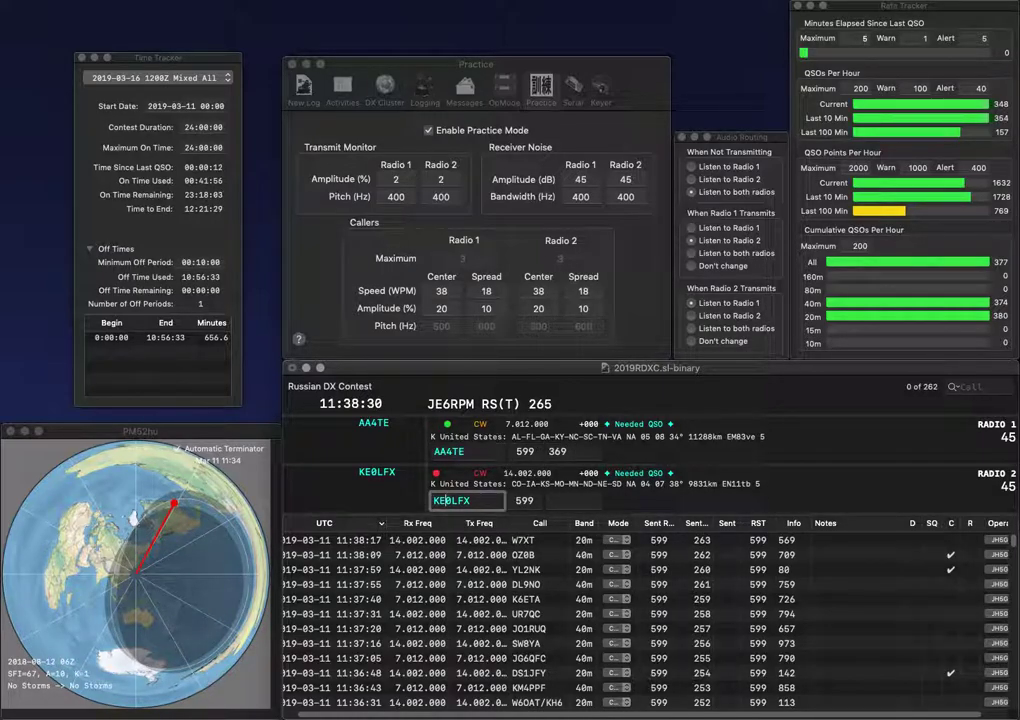
pyautogui.press('space')
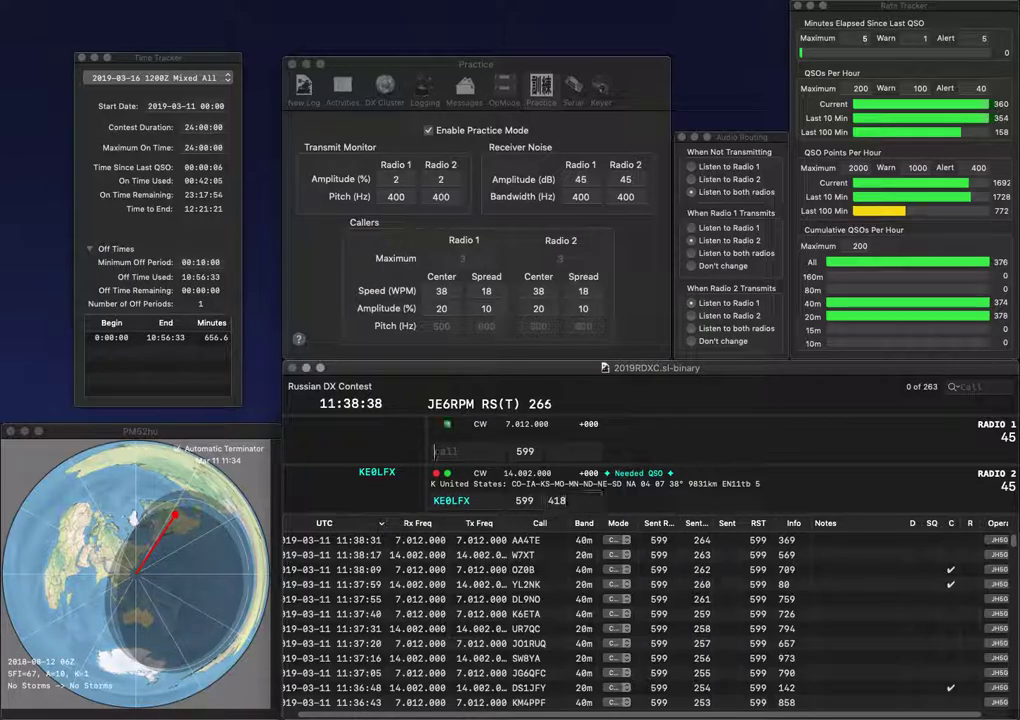
pyautogui.write('8')
pyautogui.press('Return')
# Step: Enter a call beginning with EA5D on Radio 1, and enter and answer EX8MAT on Radio 2
pyautogui.write('EA5D/')
pyautogui.write('AT')
pyautogui.press('Return')
pyautogui.write('EX8MAT')
pyautogui.press('Return')
pyautogui.press('BackSpace')
pyautogui.press('BackSpace')
pyautogui.write('T')
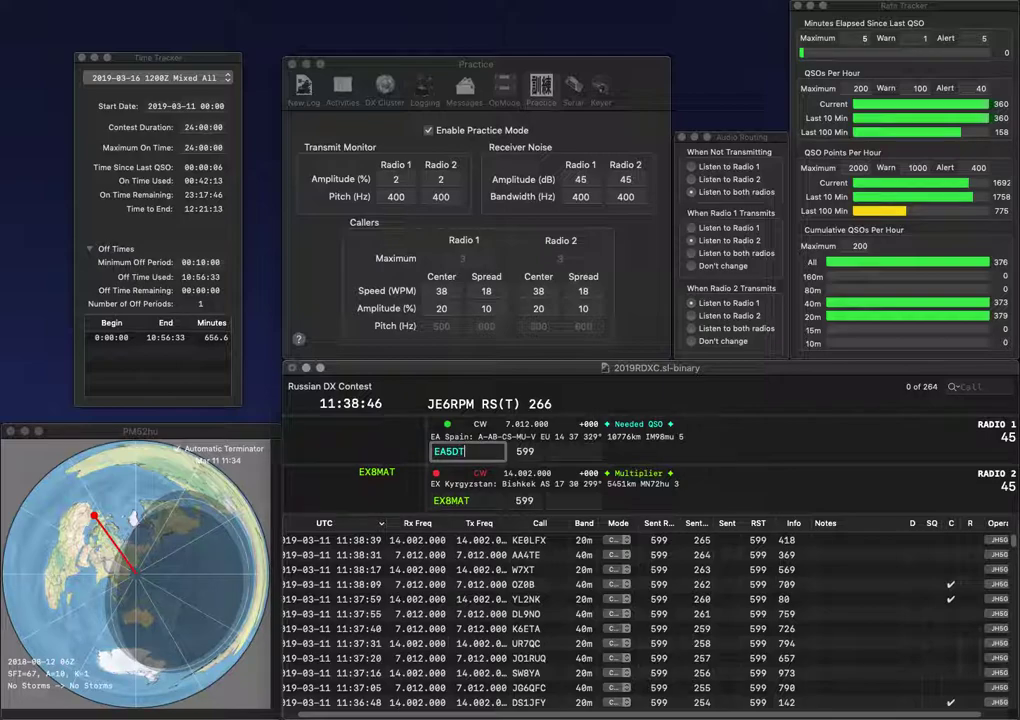
pyautogui.press('BackSpace')
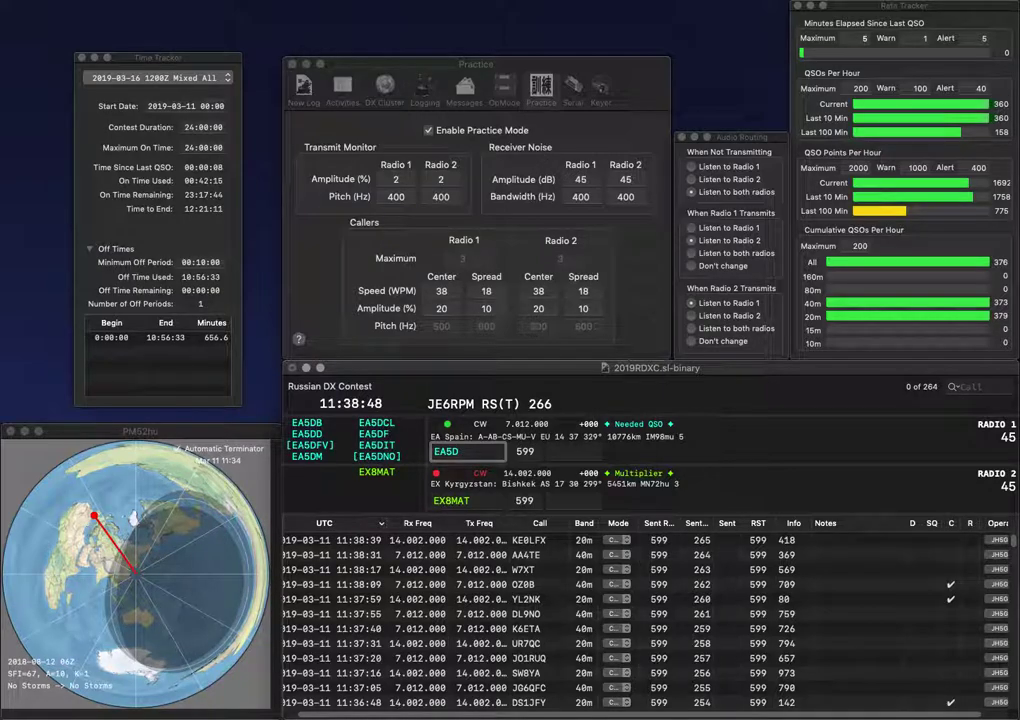
pyautogui.write('T')
pyautogui.press('BackSpace')
pyautogui.write('IT')
pyautogui.press('Return')
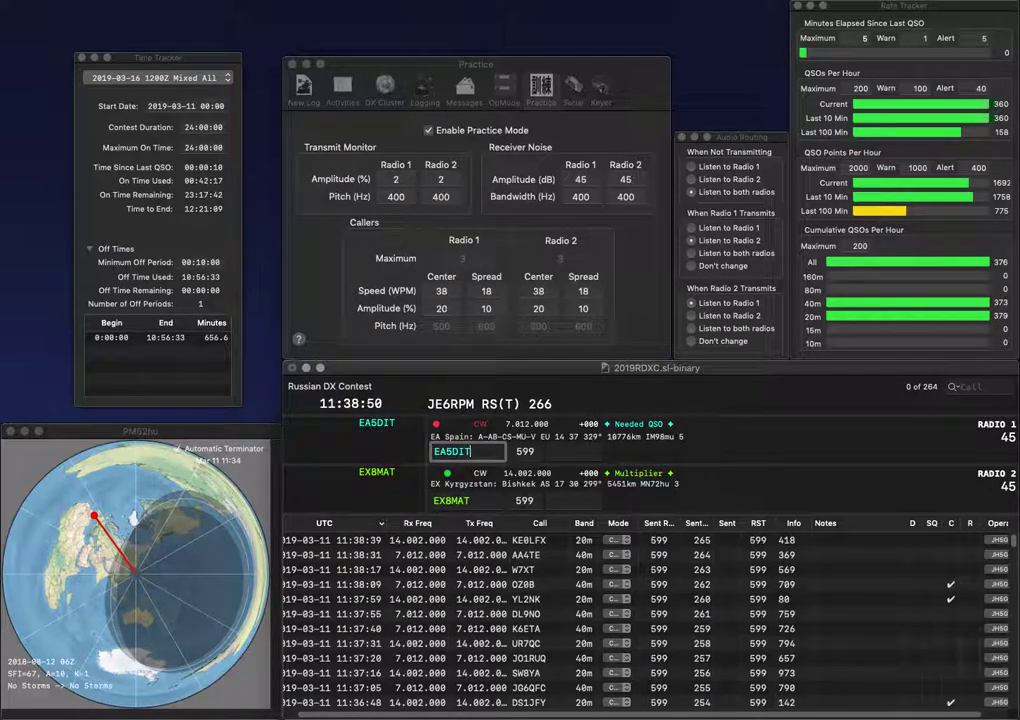
# Step: Log EX8MAT with received number 637 on Radio 2 and EA5DIT with 330 on Radio 1
pyautogui.write('637')
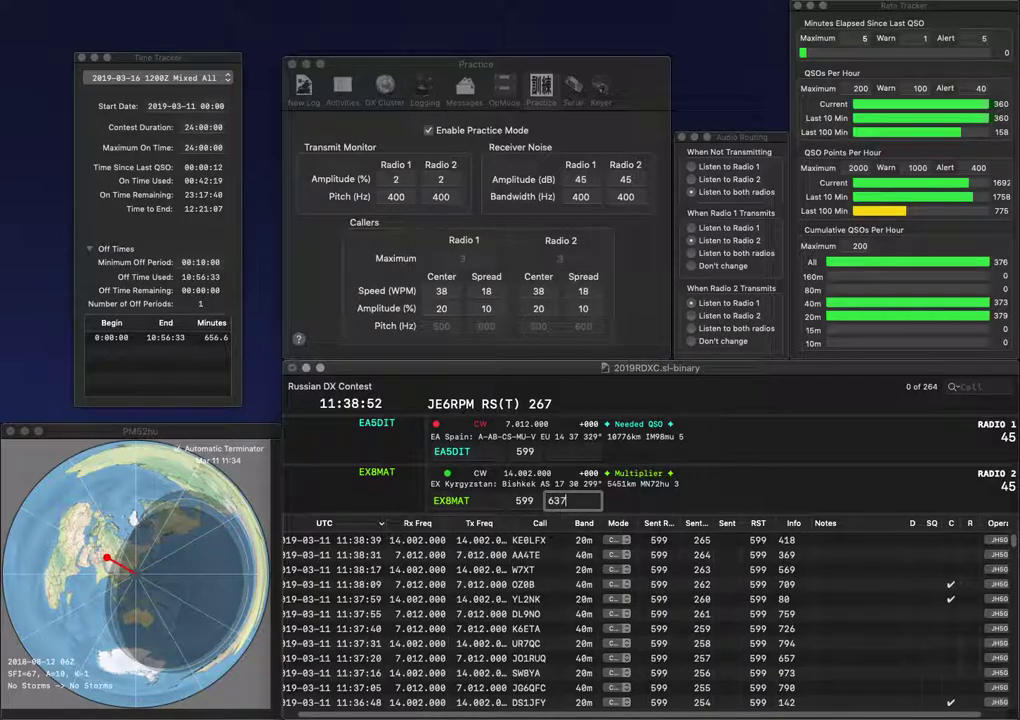
pyautogui.press('Return')
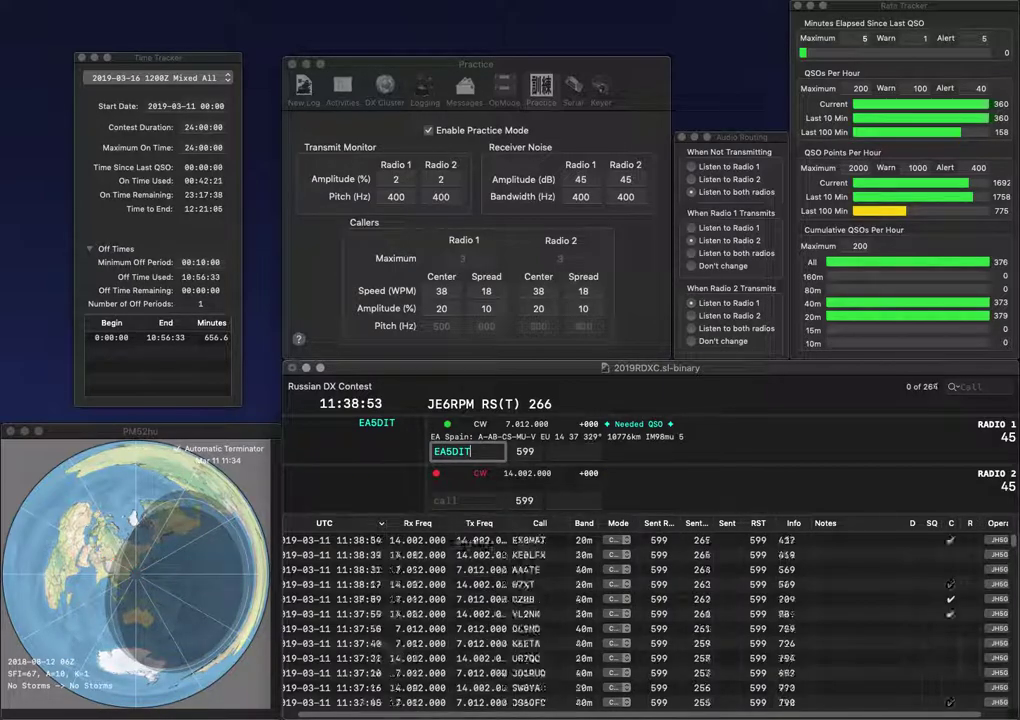
pyautogui.press('space')
pyautogui.write('3')
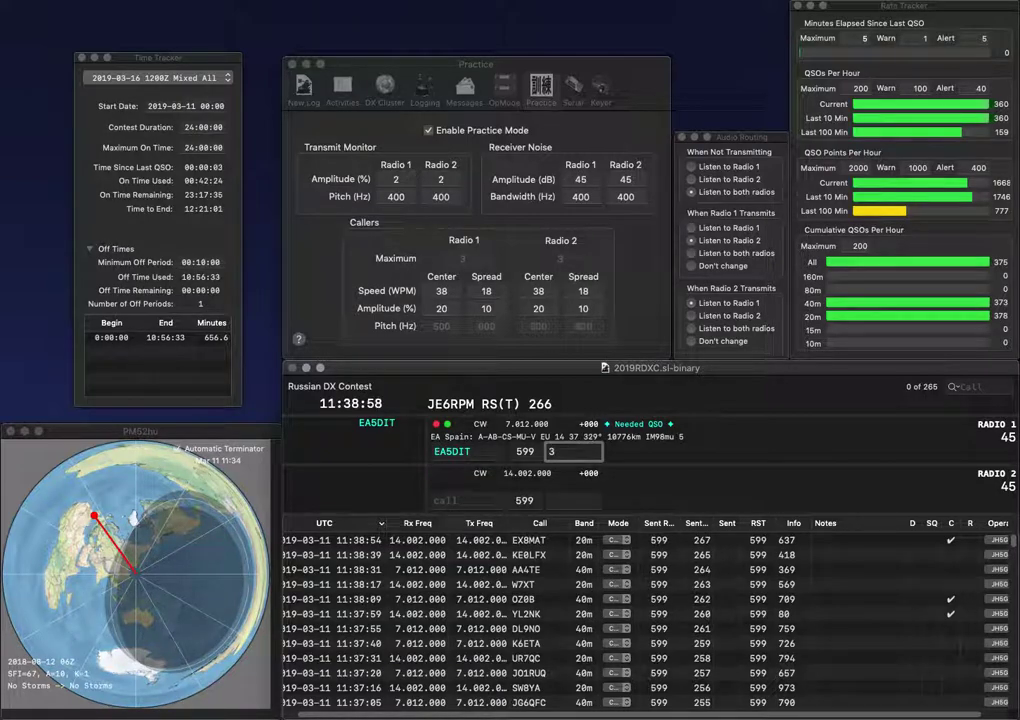
pyautogui.write('30')
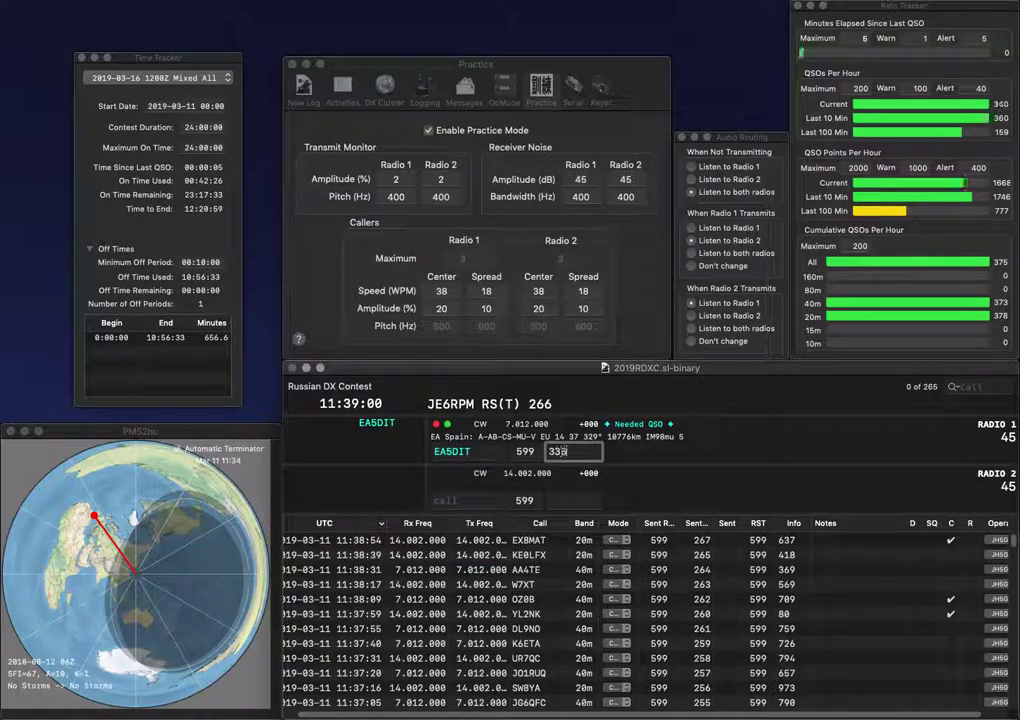
pyautogui.press('Return')
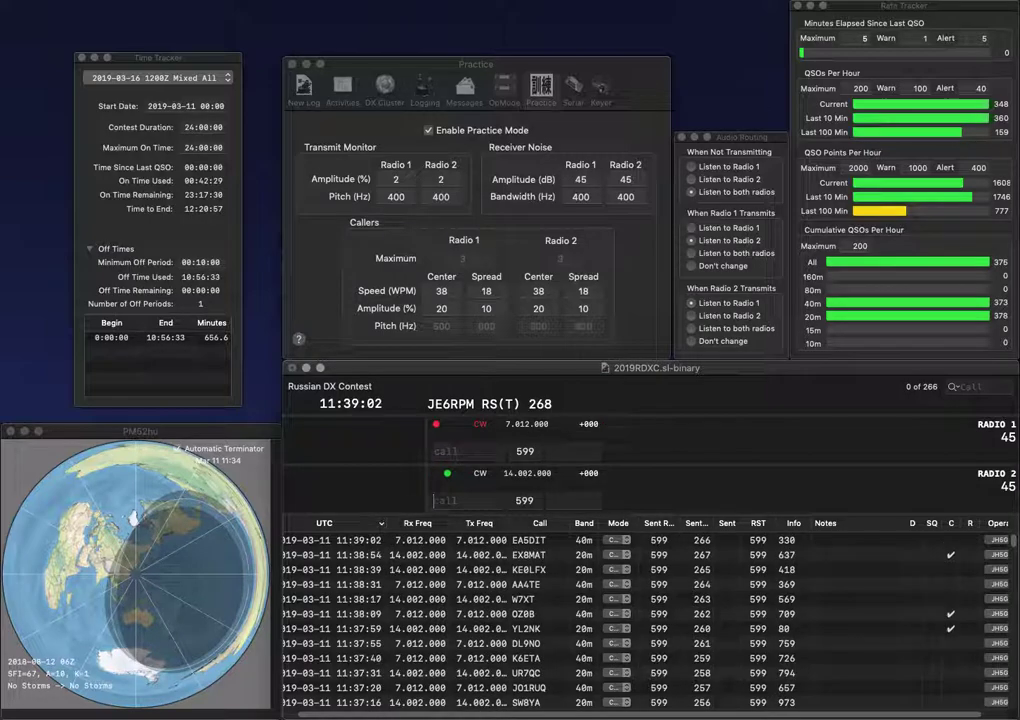
pyautogui.write('W1')
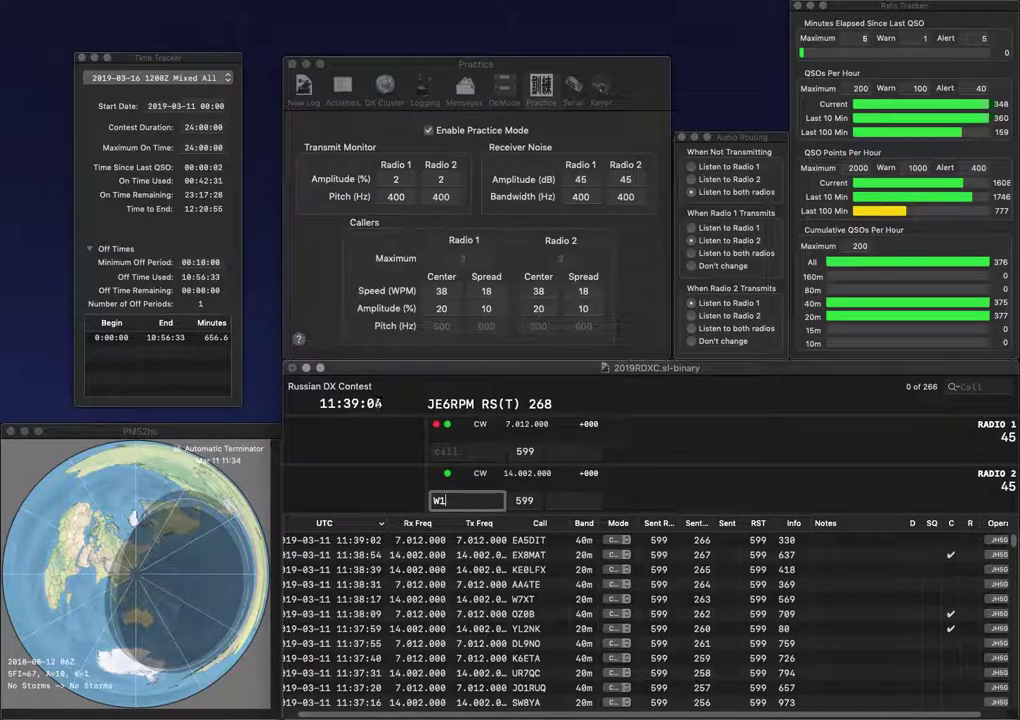
pyautogui.write('GUQ4')
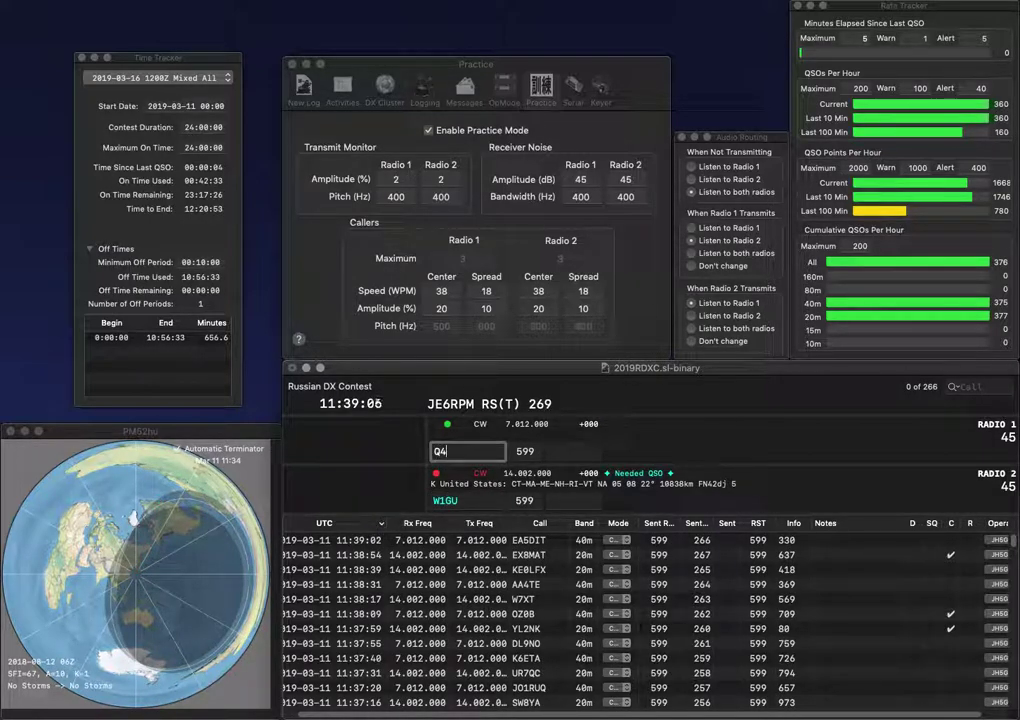
pyautogui.write('LAKQ4LA')
pyautogui.press('Return')
# Step: Correct the Radio 2 call to W1MU and answer the caller
pyautogui.press('BackSpace')
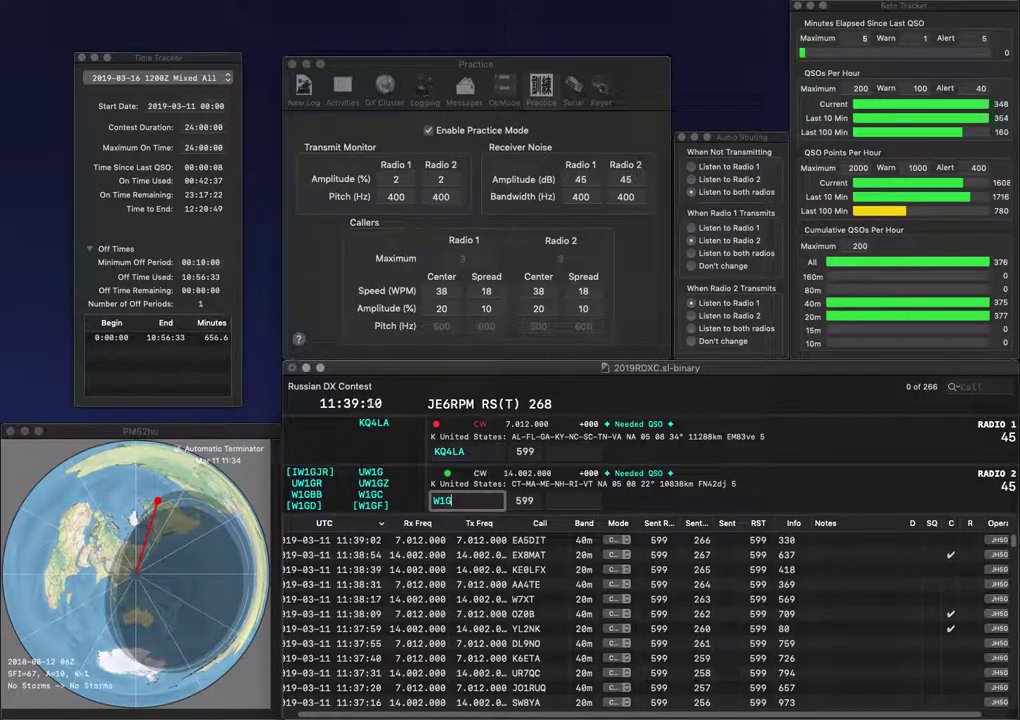
pyautogui.press('BackSpace')
pyautogui.write('MU')
pyautogui.press('Return')
pyautogui.press('space')
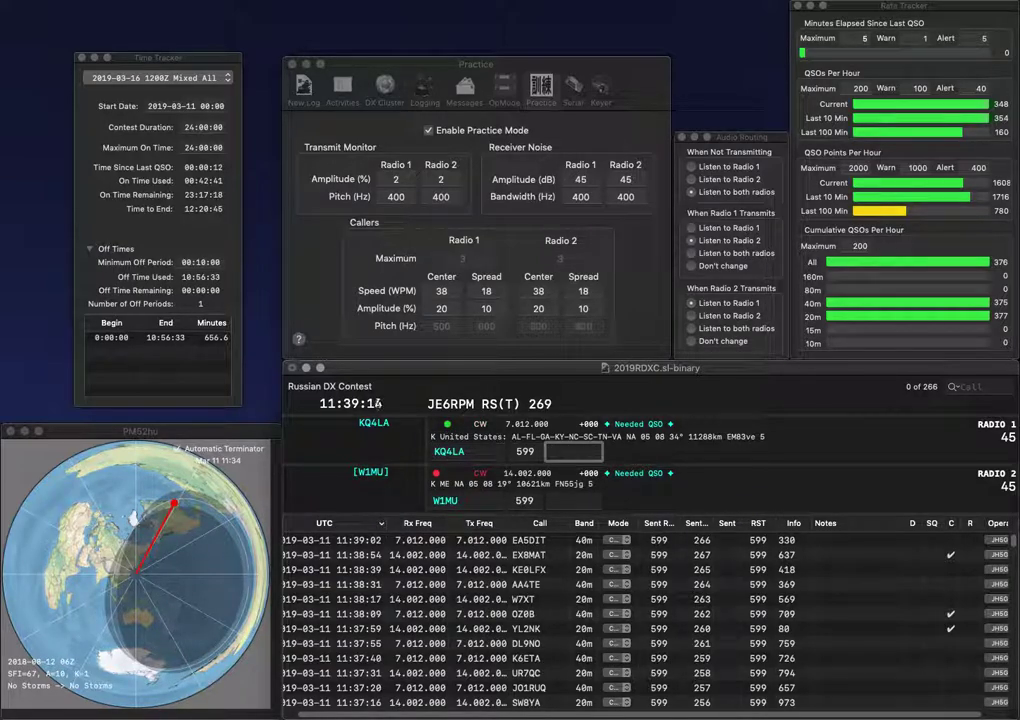
pyautogui.write('556')
pyautogui.press('Return')
pyautogui.press('Return')
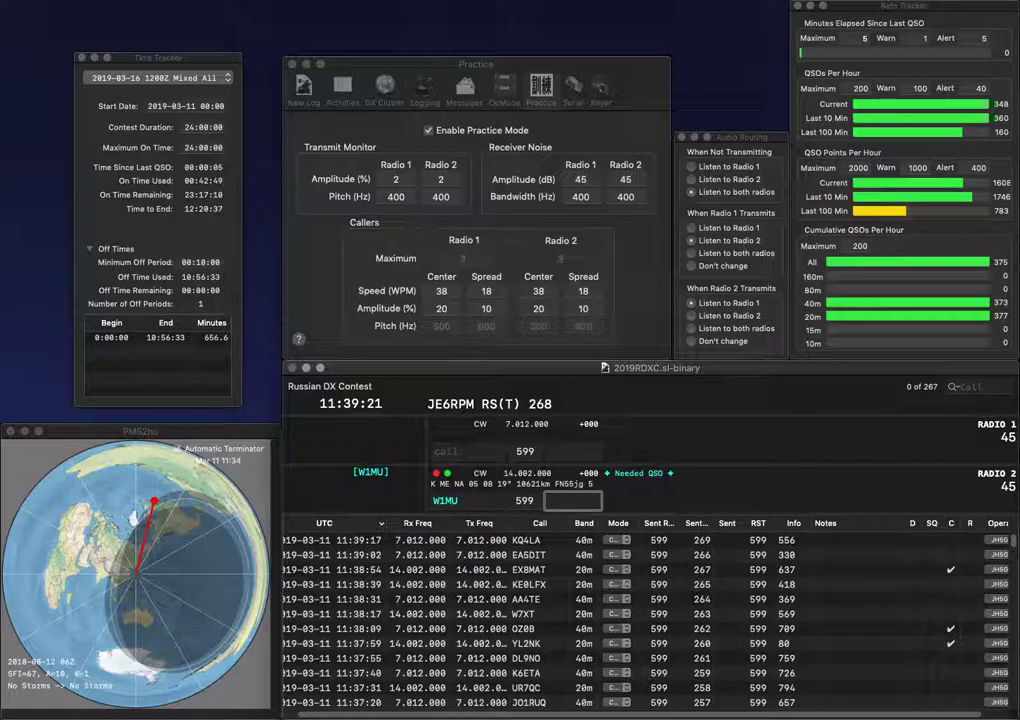
pyautogui.write('87')
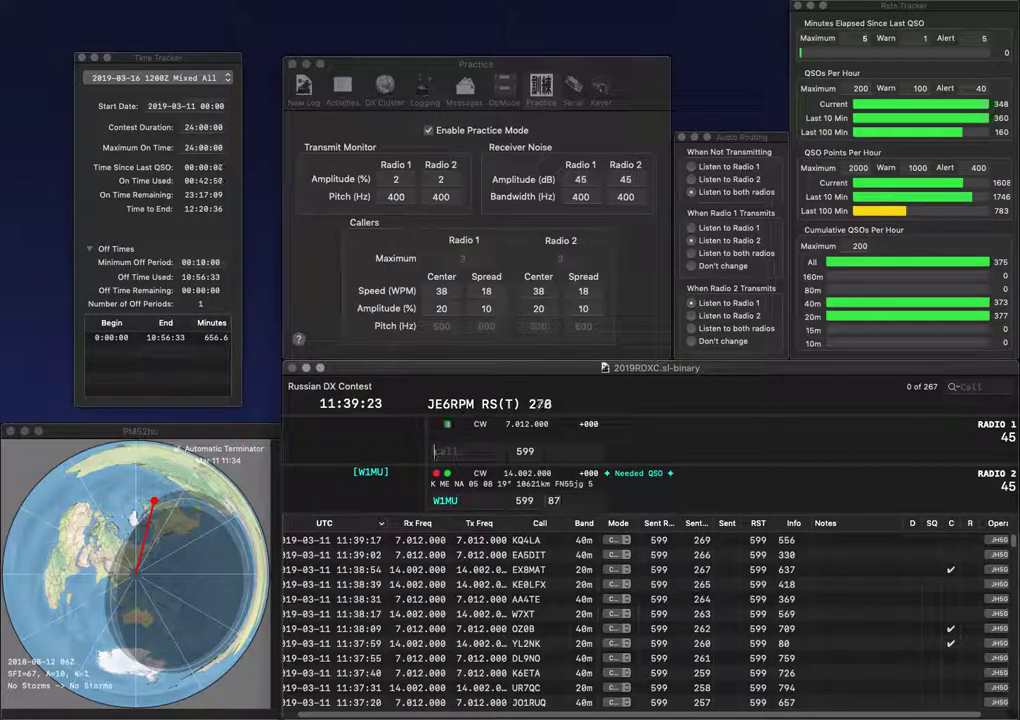
pyautogui.press('Return')
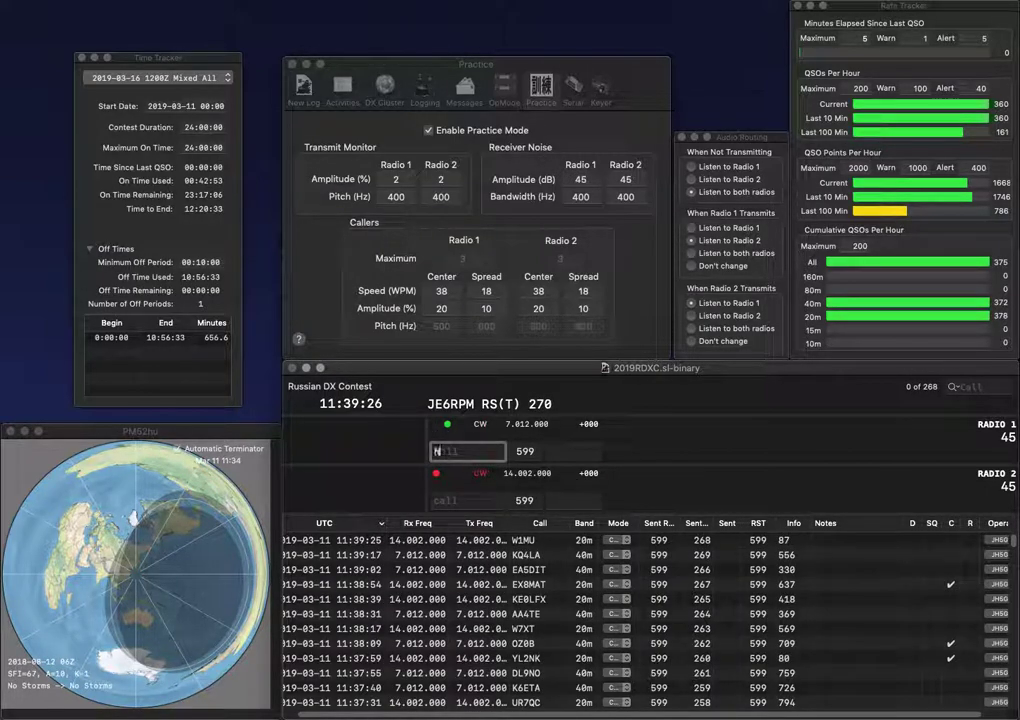
# Step: Enter the partial call N2J on Radio 1, answer E2X on Radio 2, and complete the Radio 1 call as N2JUS
pyautogui.write('N2J')
pyautogui.press('Return')
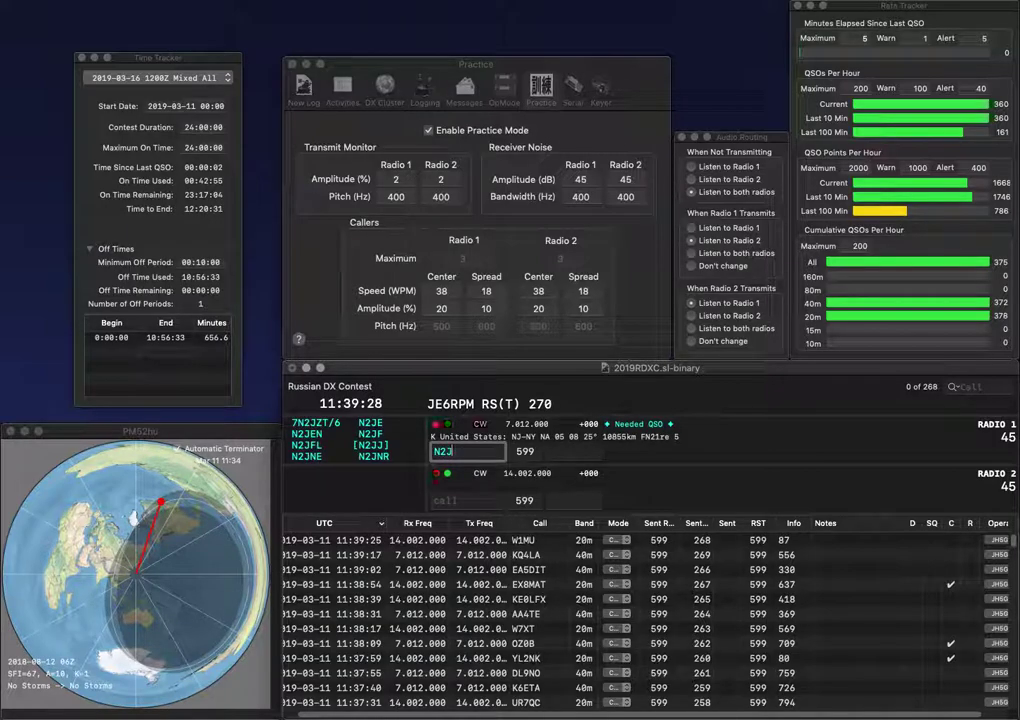
pyautogui.write('X')
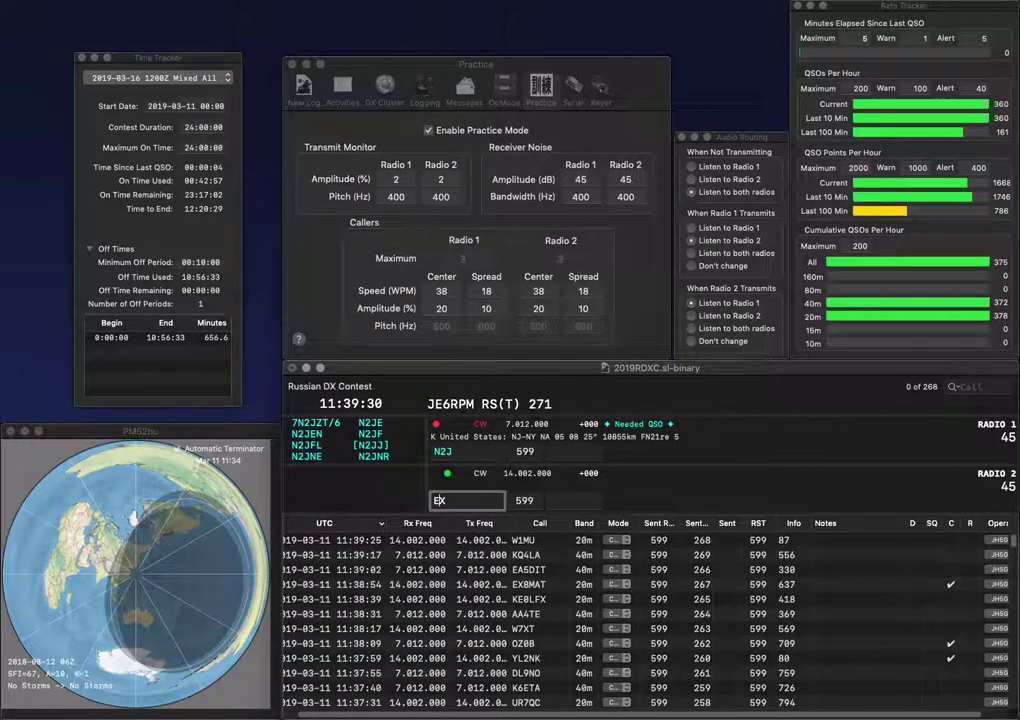
pyautogui.write('E2')
pyautogui.press('Return')
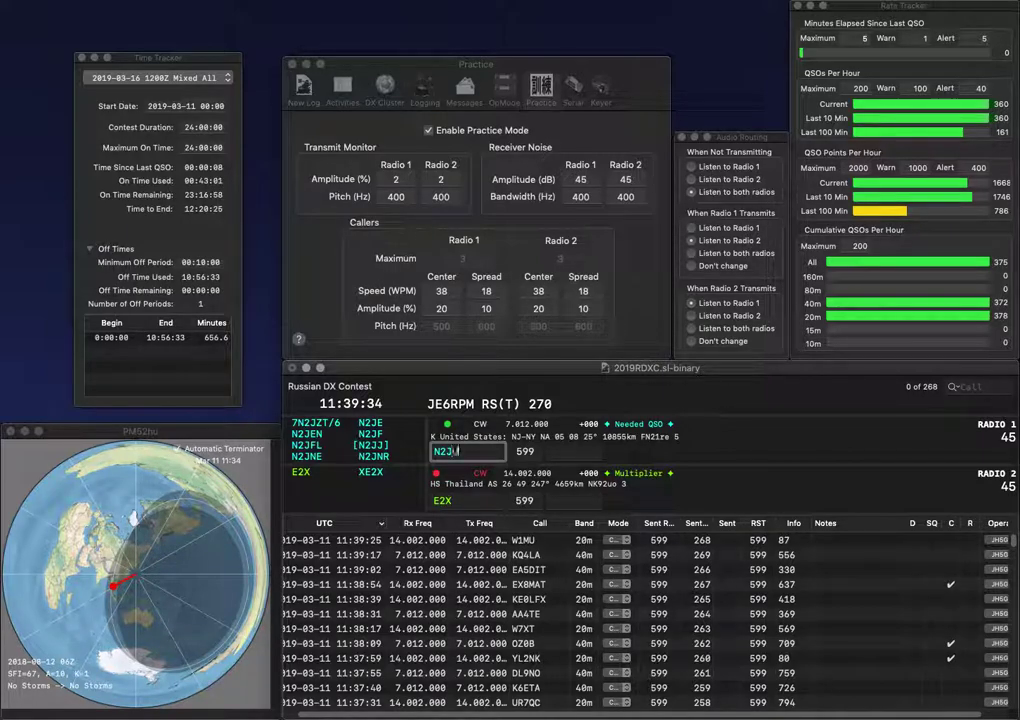
pyautogui.write('US')
pyautogui.press('Return')
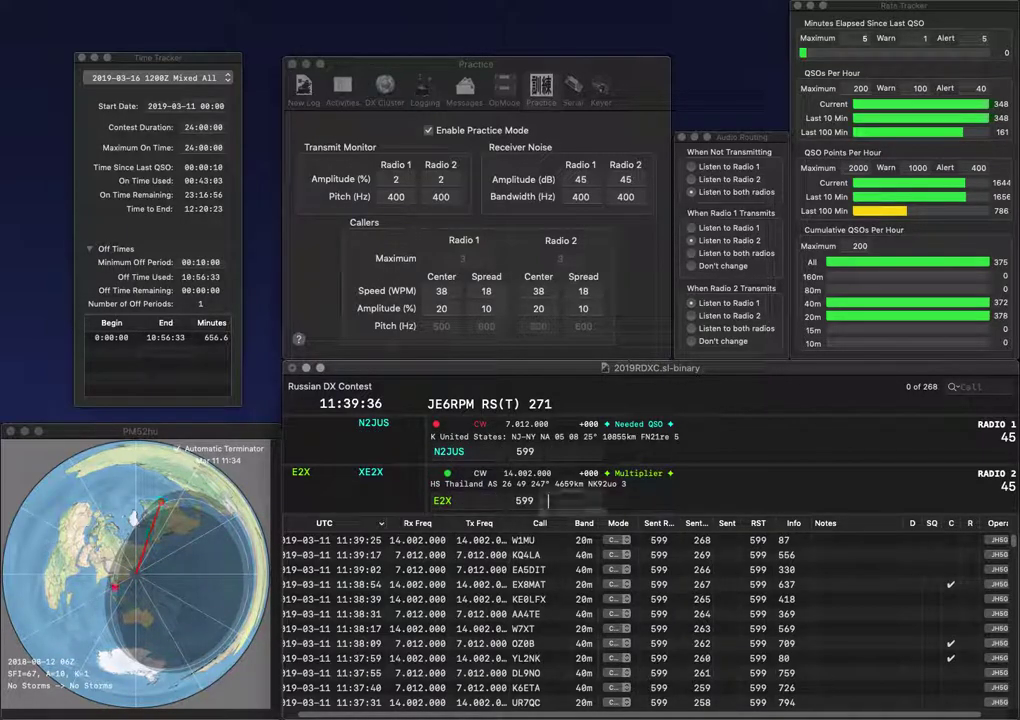
pyautogui.write('416')
pyautogui.press('Return')
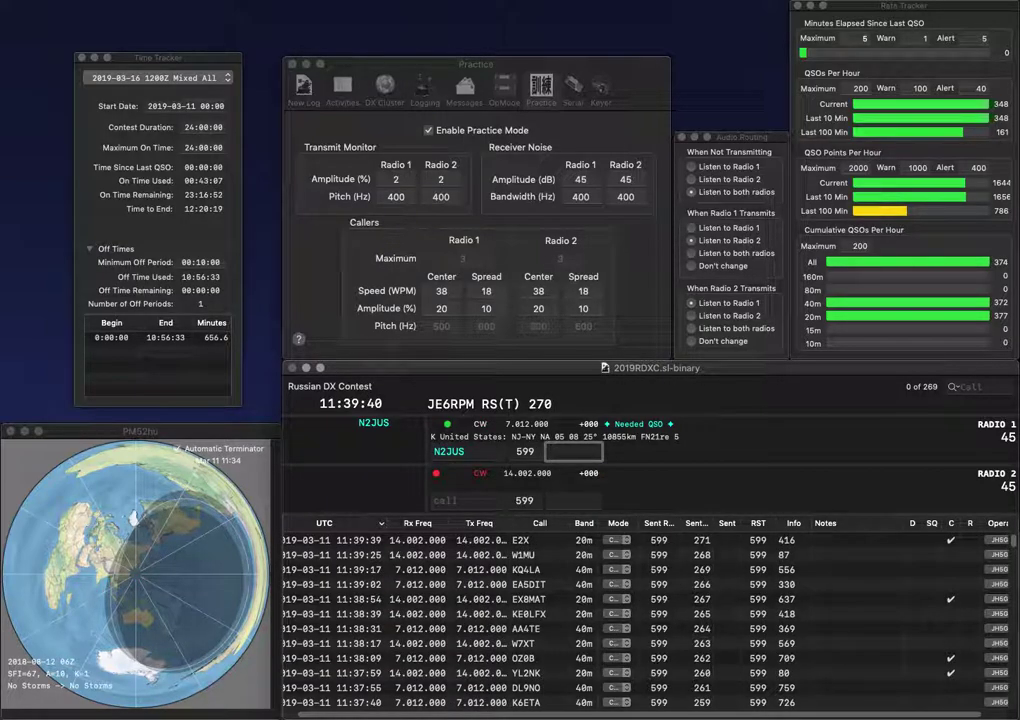
pyautogui.write('51')
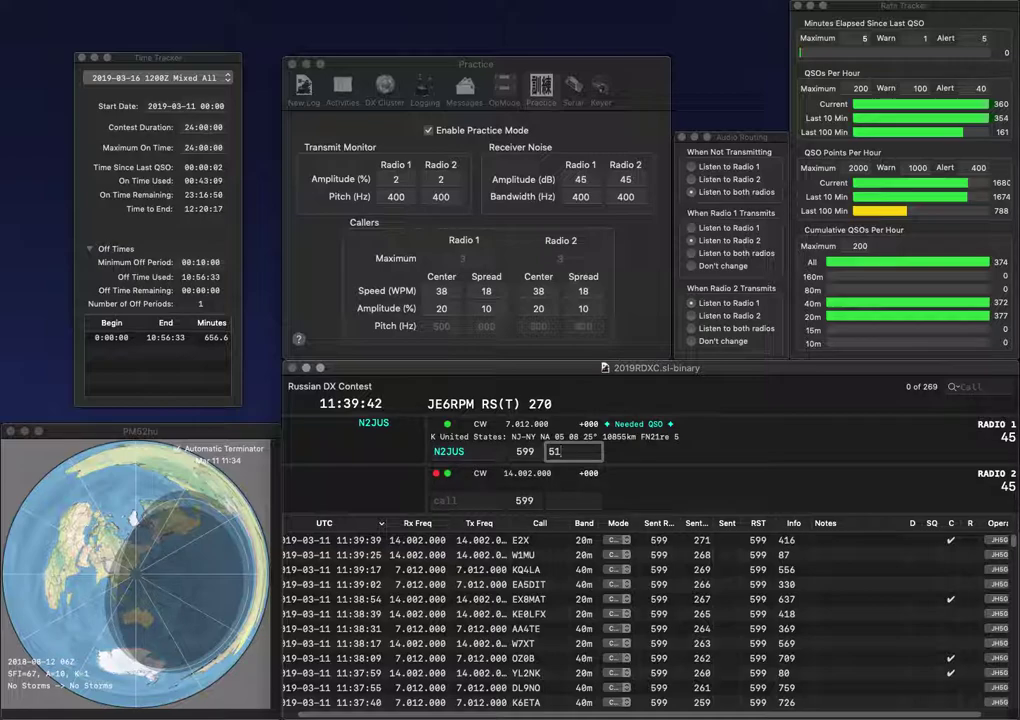
pyautogui.write('9')
pyautogui.press('Return')
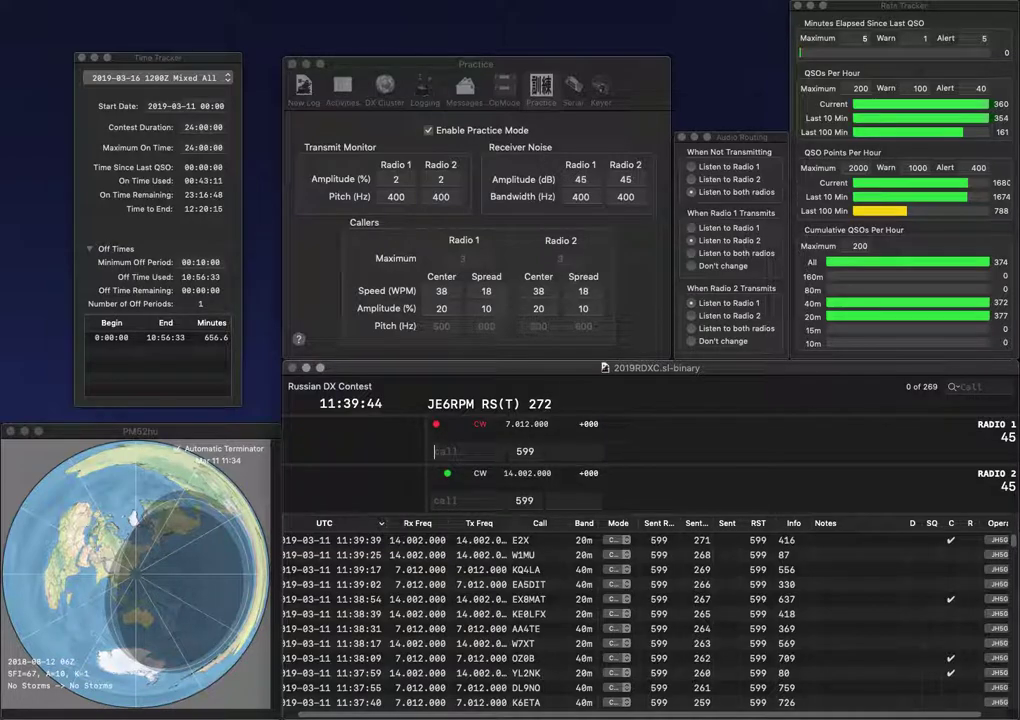
# Step: Enter the partial call BH on Radio 2, and enter and answer YV7H on Radio 1
pyautogui.write('H')
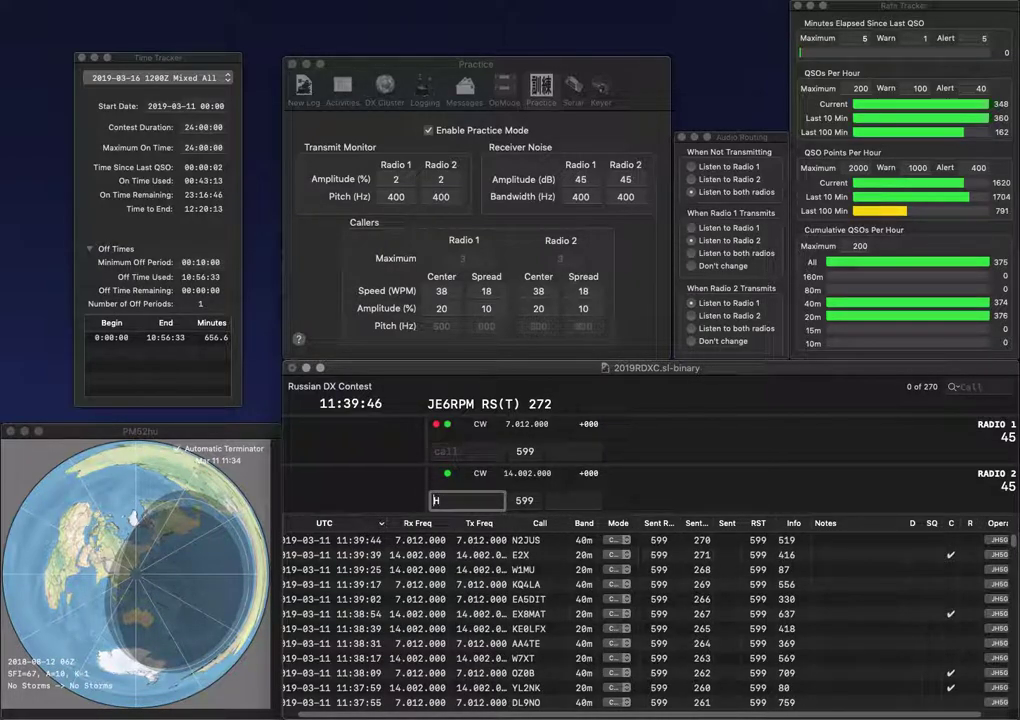
pyautogui.press('Up')
pyautogui.write('V7')
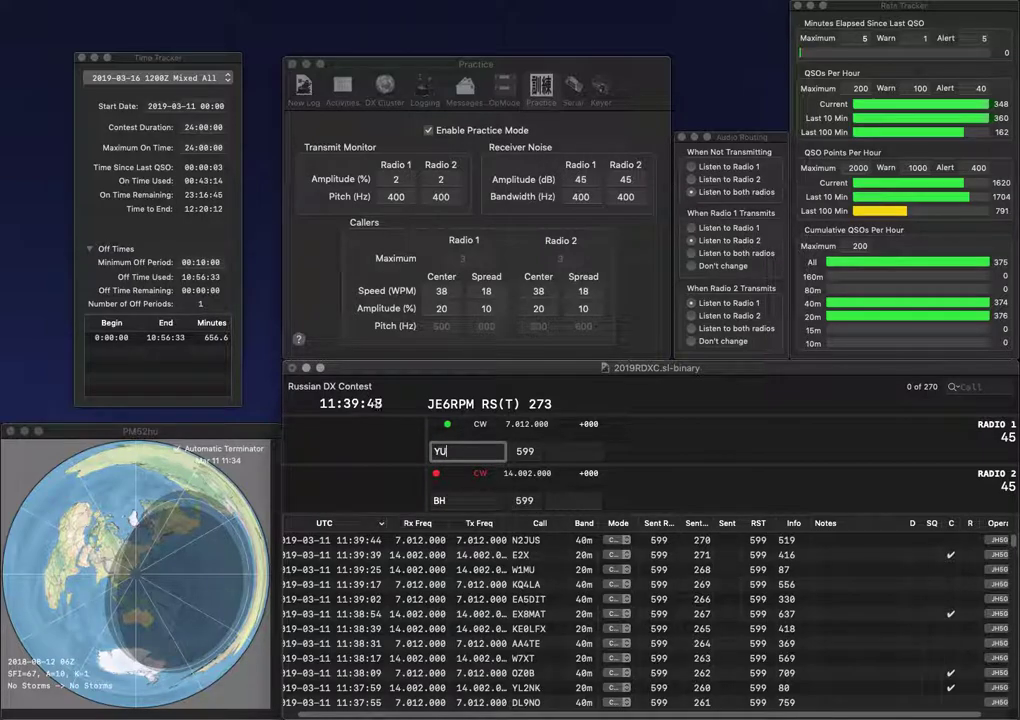
pyautogui.write('H')
pyautogui.press('Return')
pyautogui.press('Tab')
# Step: Correct the Radio 2 call to HA6VH and answer it, and change the Radio 1 call to YV7S
pyautogui.write('HA6')
pyautogui.write('H')
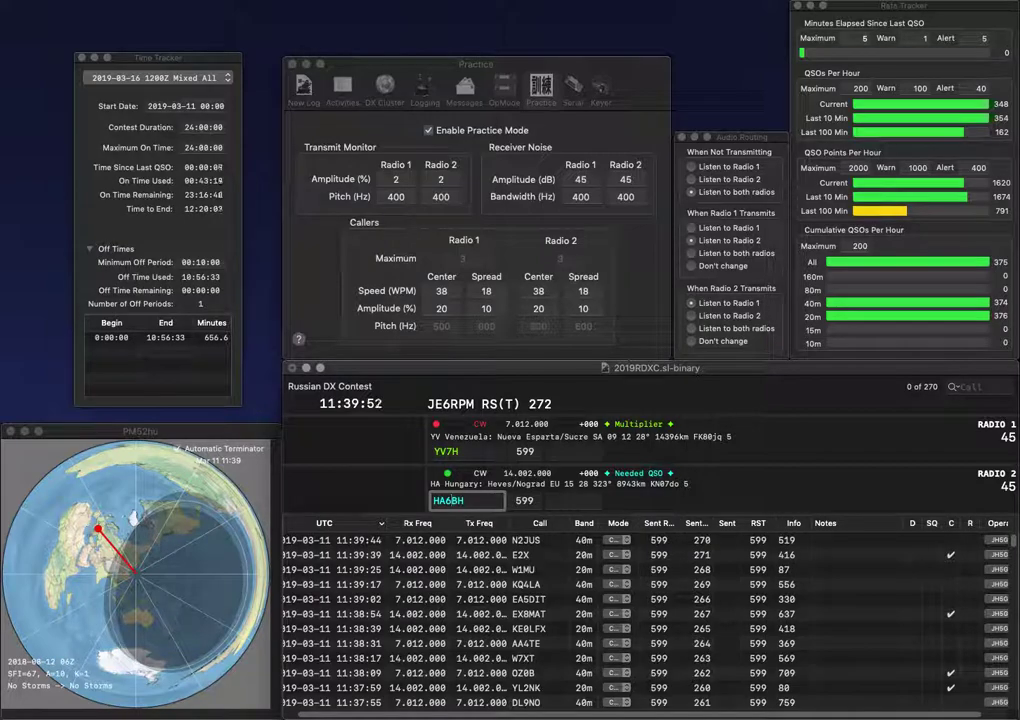
pyautogui.write('V')
pyautogui.press('Return')
pyautogui.press('Tab')
pyautogui.press('BackSpace')
pyautogui.write('S')
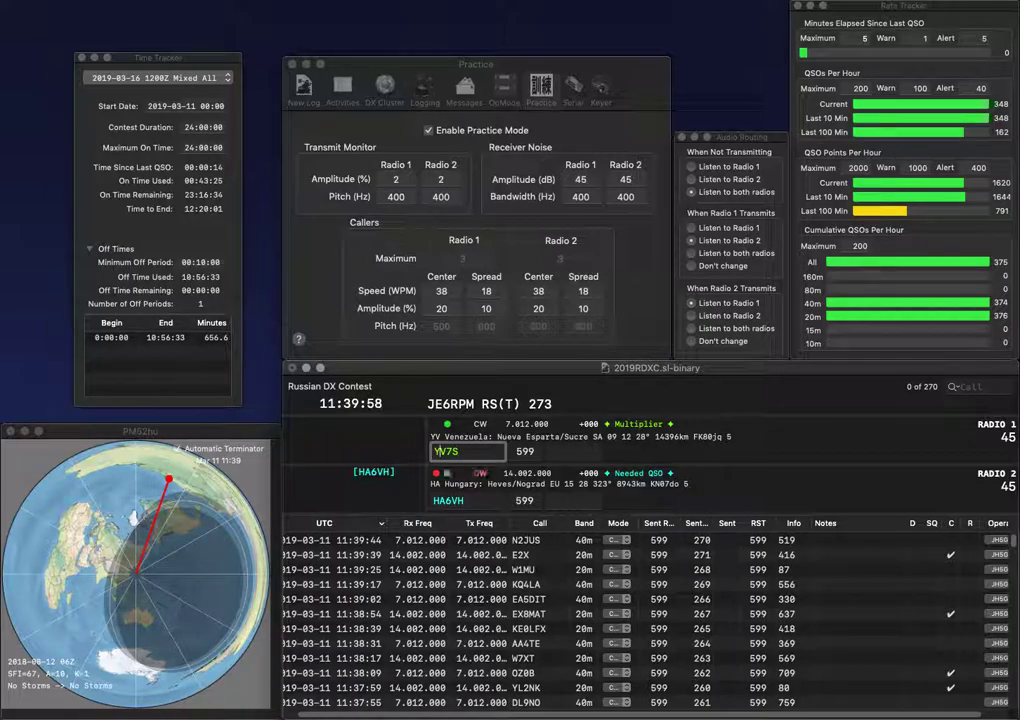
# Step: Log HA6VH with received number 331 on Radio 2, and correct the Radio 1 call to CV7S and answer it
pyautogui.press('Tab')
pyautogui.press('space')
pyautogui.write('331')
pyautogui.press('Return')
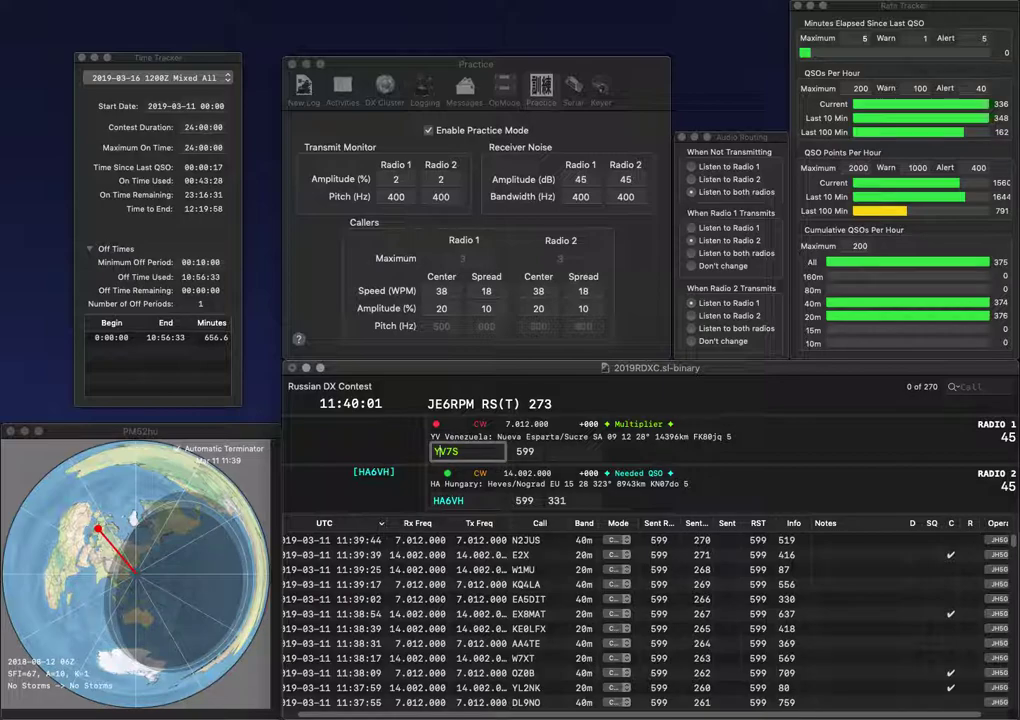
pyautogui.press('Left')
pyautogui.write('C')
pyautogui.press('Delete')
pyautogui.press('Return')
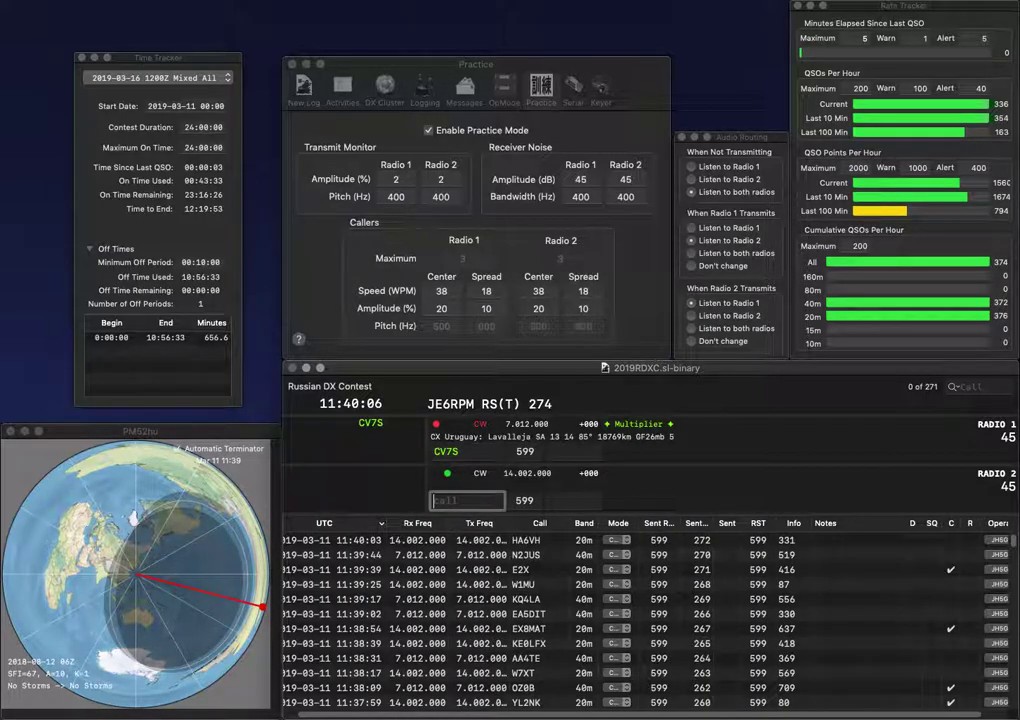
# Step: Enter E79D on Radio 2 with 53 as the received number
pyautogui.write('E79')
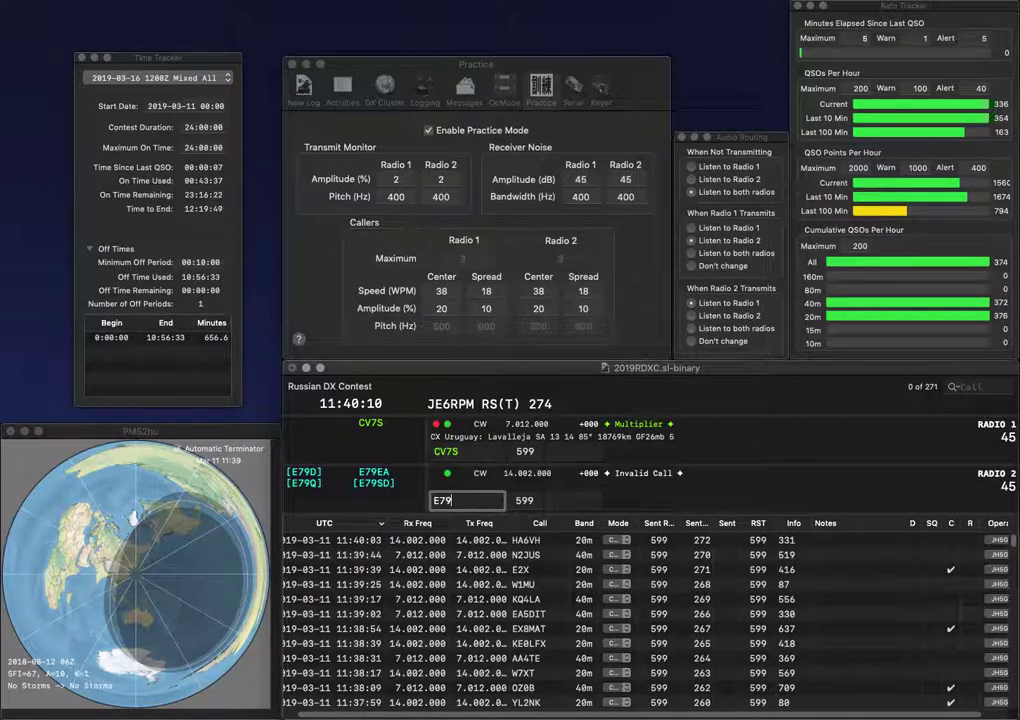
pyautogui.write('D')
pyautogui.press('space')
pyautogui.write('53')
# Step: Log CV7S with received number 533 on Radio 1
pyautogui.press('Up')
pyautogui.press('space')
pyautogui.write('5')
pyautogui.press('Return')
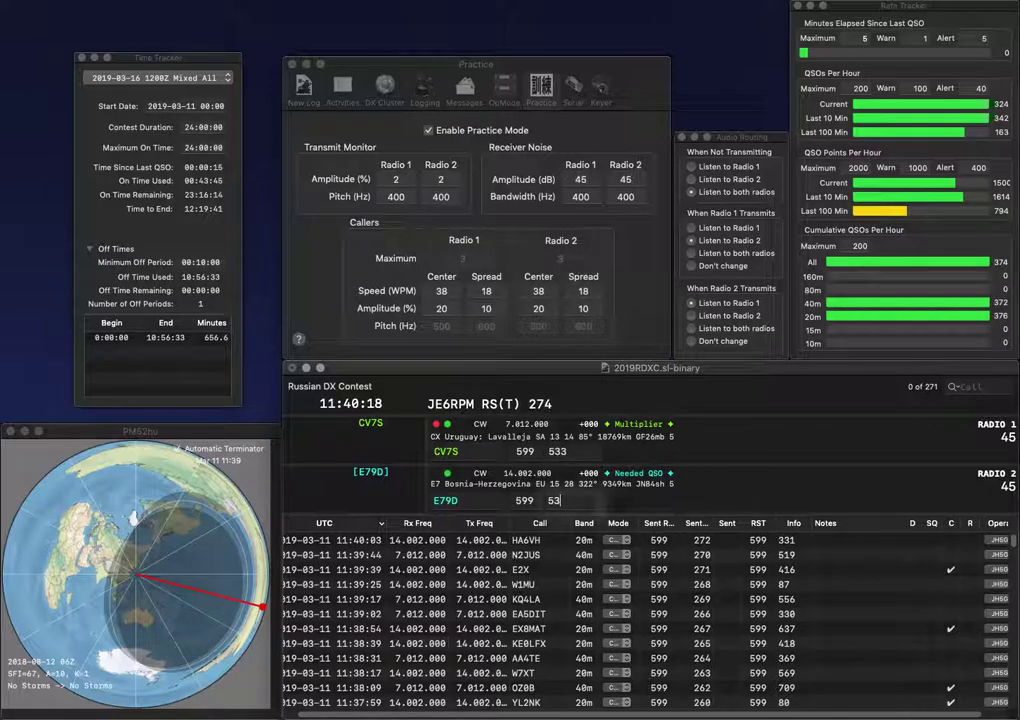
pyautogui.press('Return')
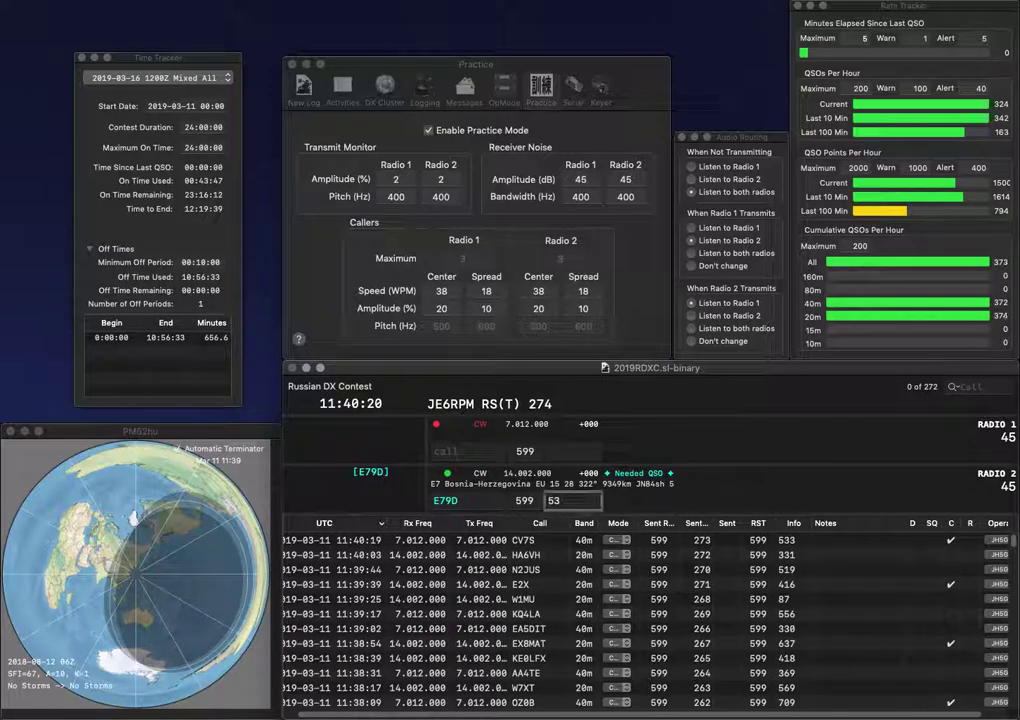
pyautogui.press('BackSpace')
pyautogui.write('86')
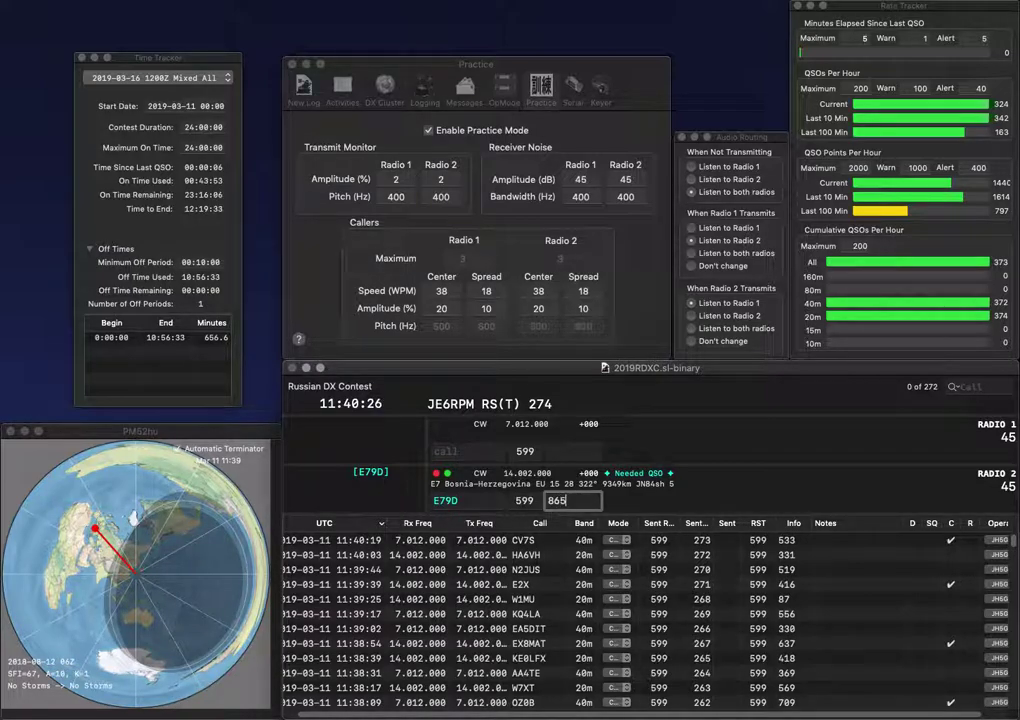
pyautogui.press('Return')
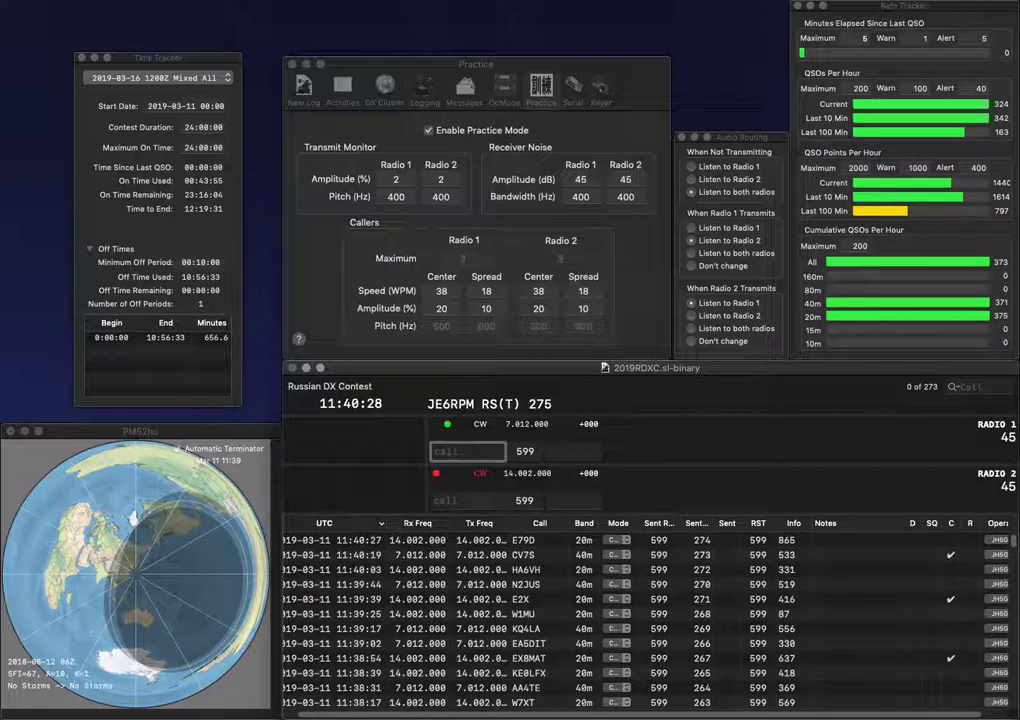
pyautogui.write('SQ9')
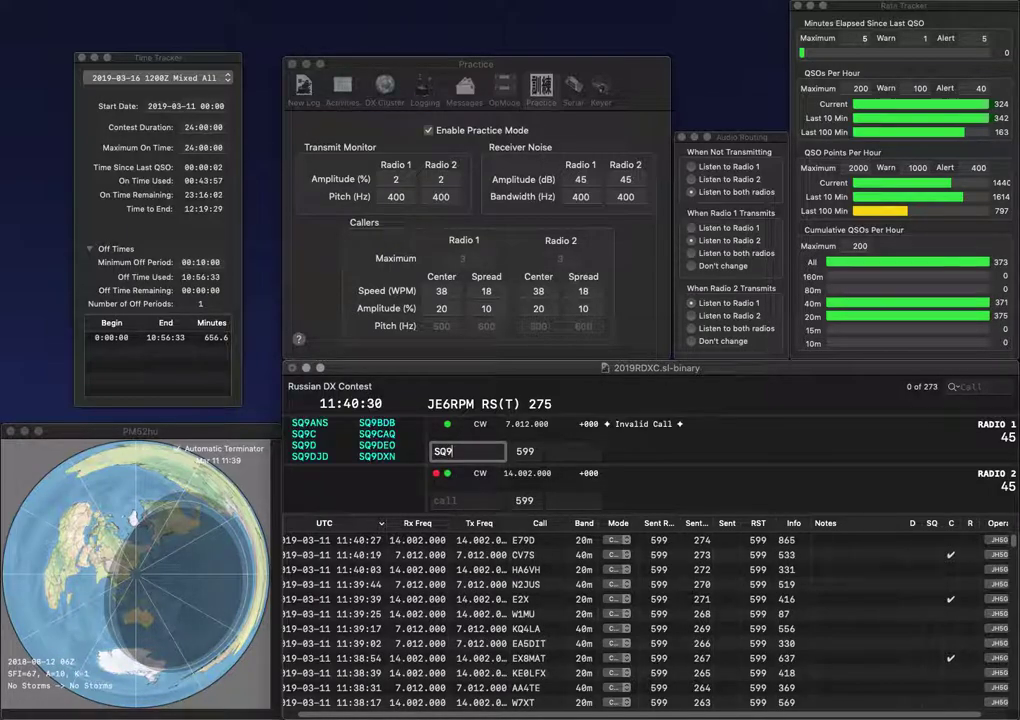
pyautogui.write('DEO')
pyautogui.press('Return')
pyautogui.write('W')
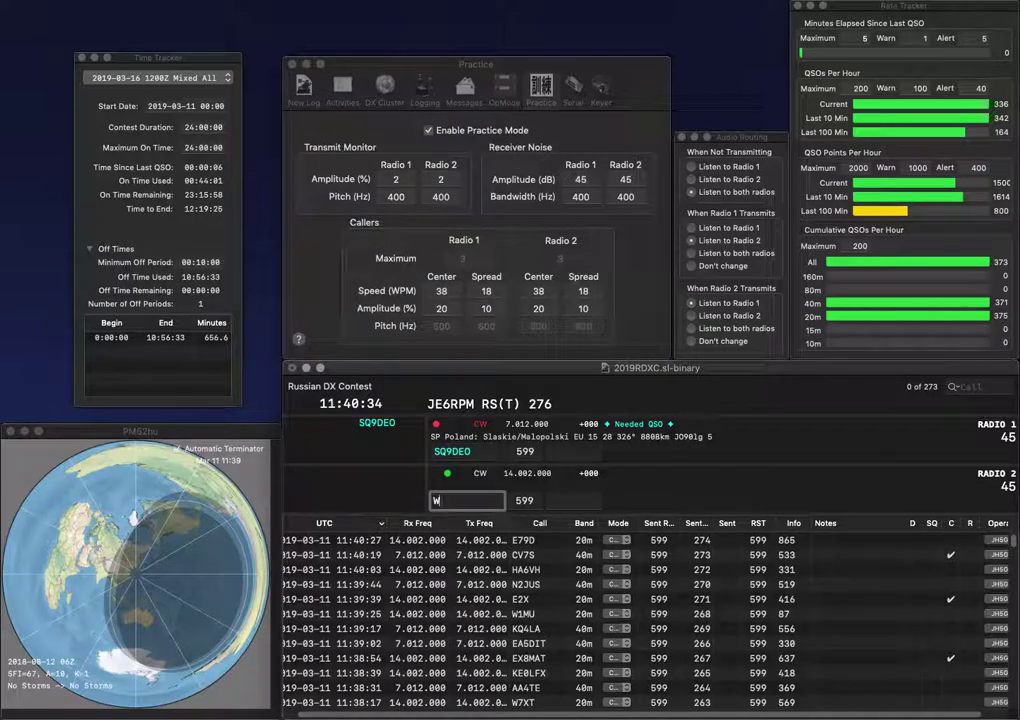
pyautogui.write('4EAZ')
pyautogui.press('Return')
pyautogui.press('Return')
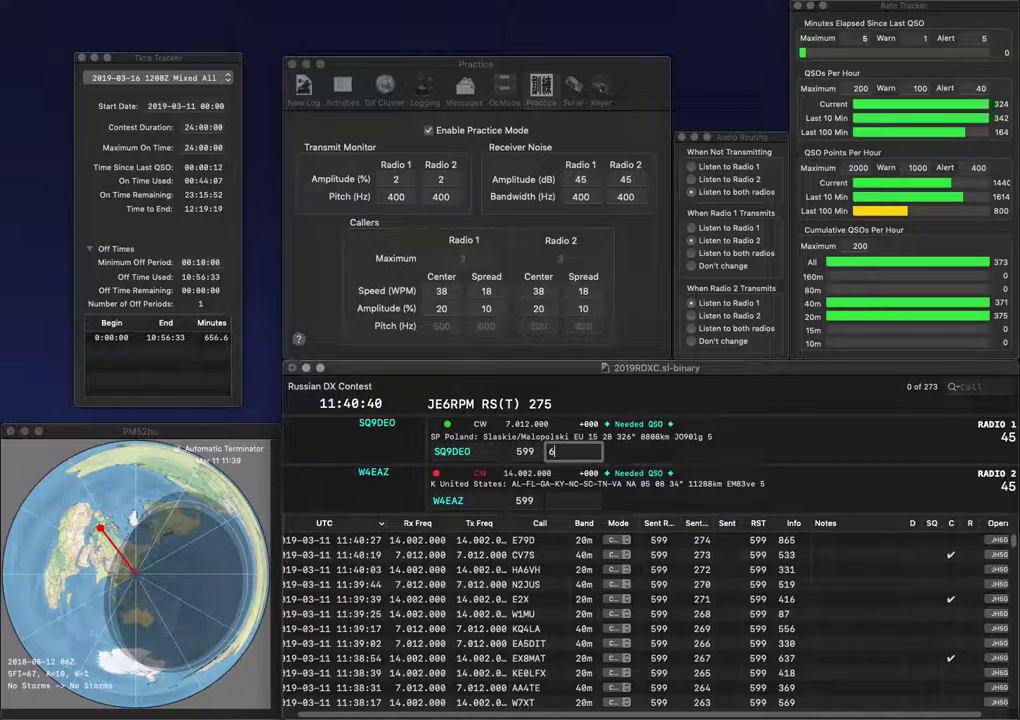
pyautogui.press('Return')
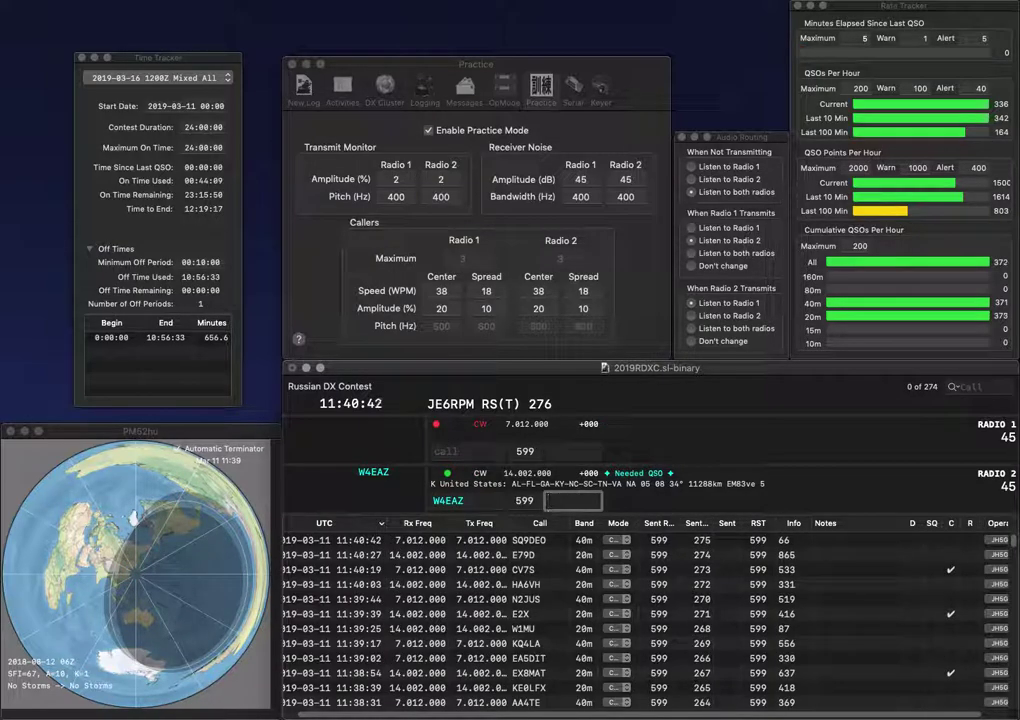
pyautogui.write('392')
pyautogui.press('Return')
# Step: Enter K8HU on Radio 1 and VA3WR on Radio 2, and answer both callers
pyautogui.write('S')
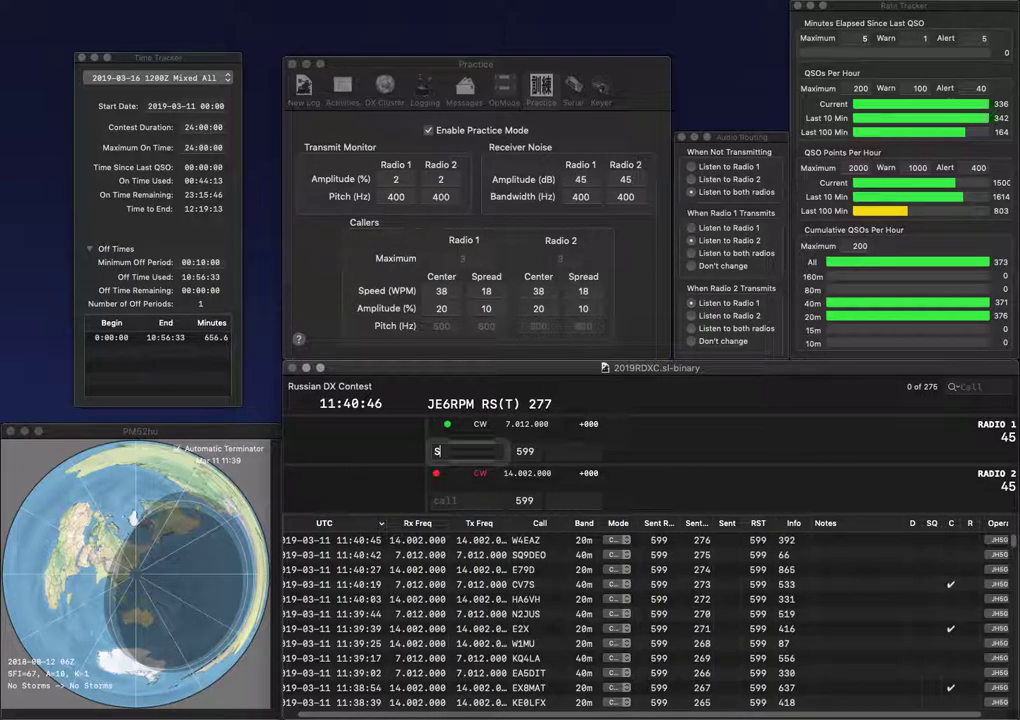
pyautogui.write('U')
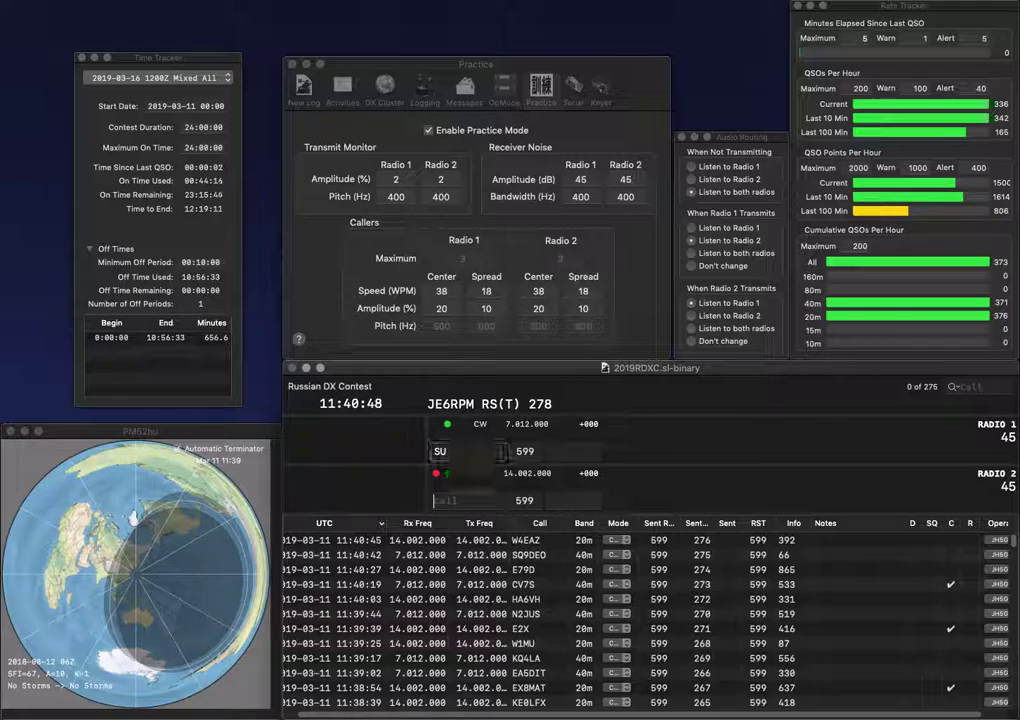
pyautogui.press('Return')
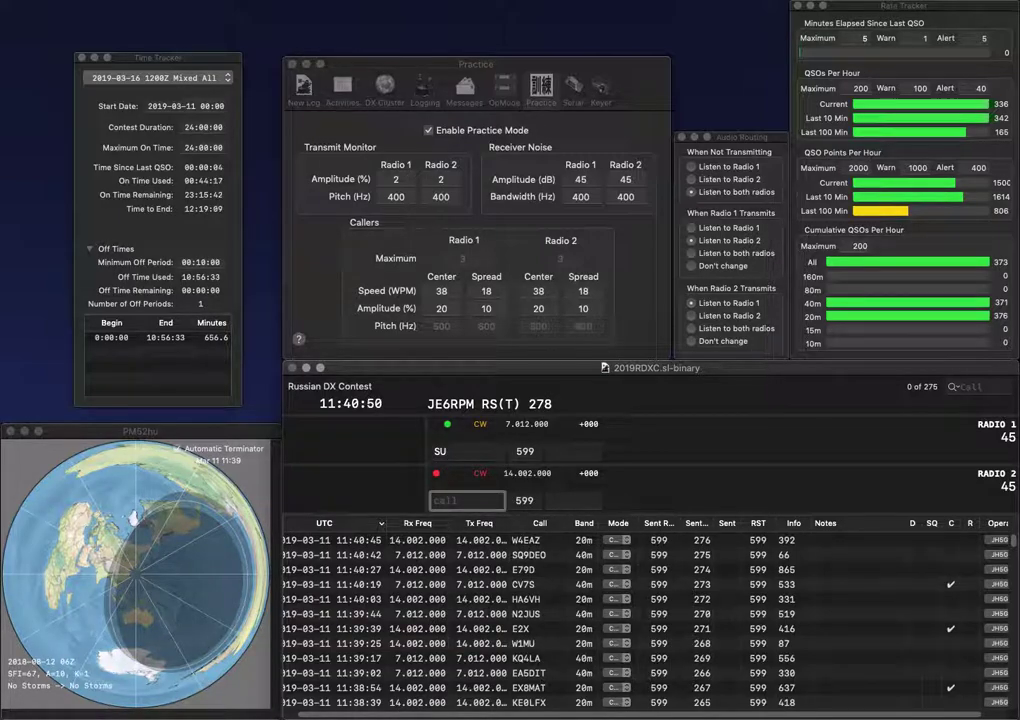
pyautogui.write('VA')
pyautogui.press('Return')
pyautogui.write('K8HU')
pyautogui.press('Return')
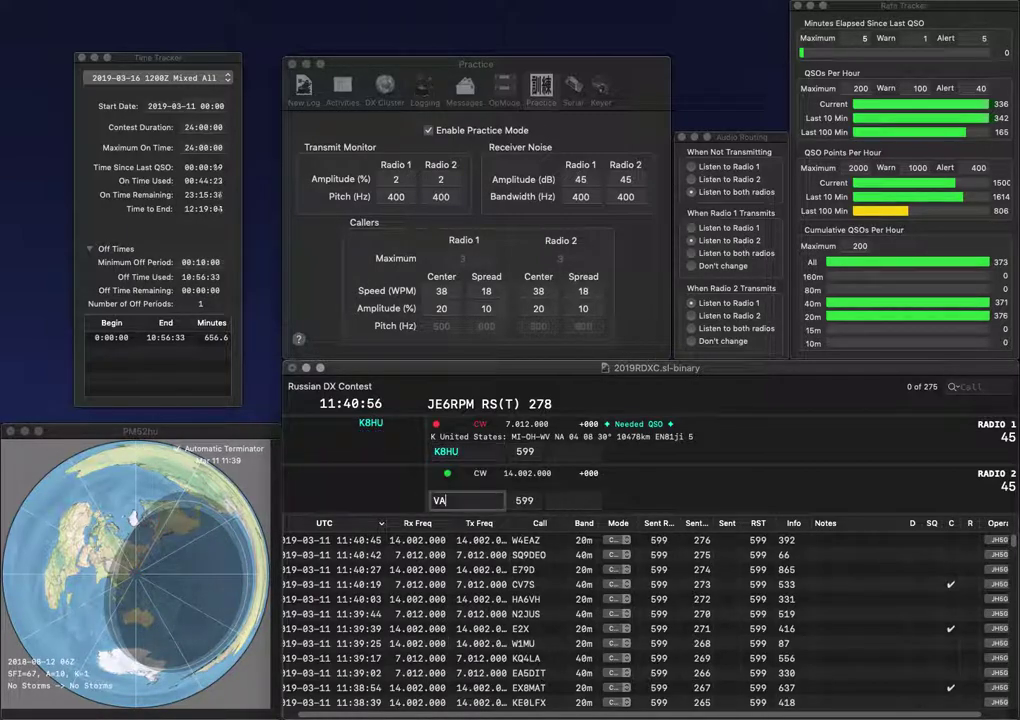
pyautogui.write('3WR')
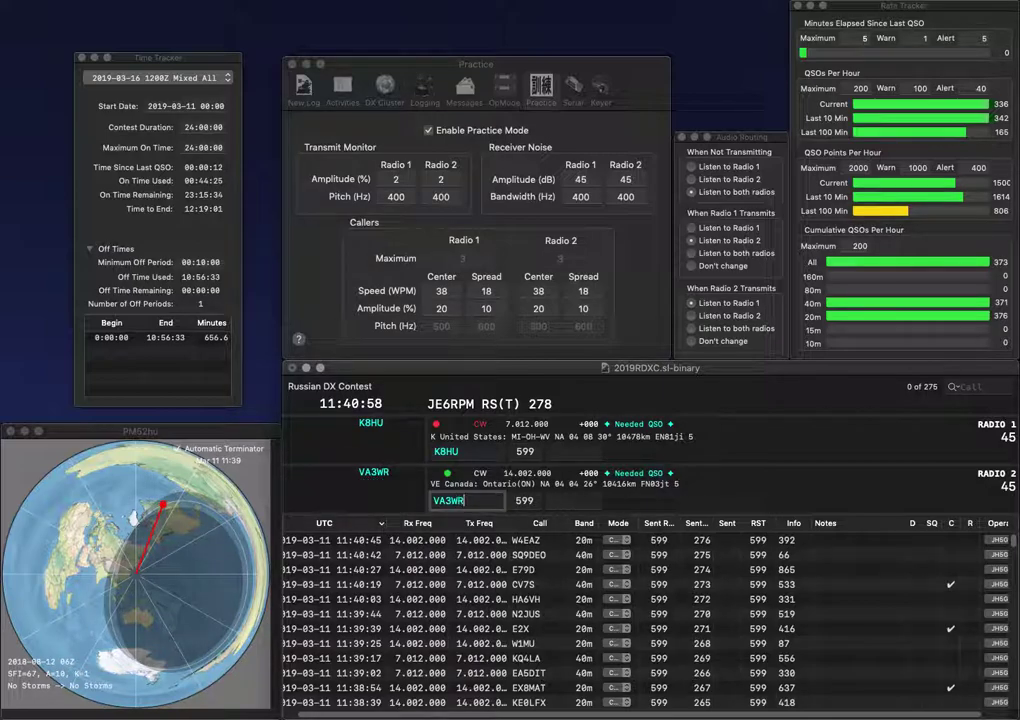
pyautogui.press('Tab')
pyautogui.write('629')
pyautogui.press('Return')
pyautogui.write('5')
pyautogui.press('BackSpace')
pyautogui.press('Tab')
pyautogui.write('45')
pyautogui.press('BackSpace')
pyautogui.write('4')
pyautogui.press('Return')
pyautogui.write('TEJ')
pyautogui.hotkey('ctrl', 'a')
pyautogui.write('K3')
pyautogui.press('Return')
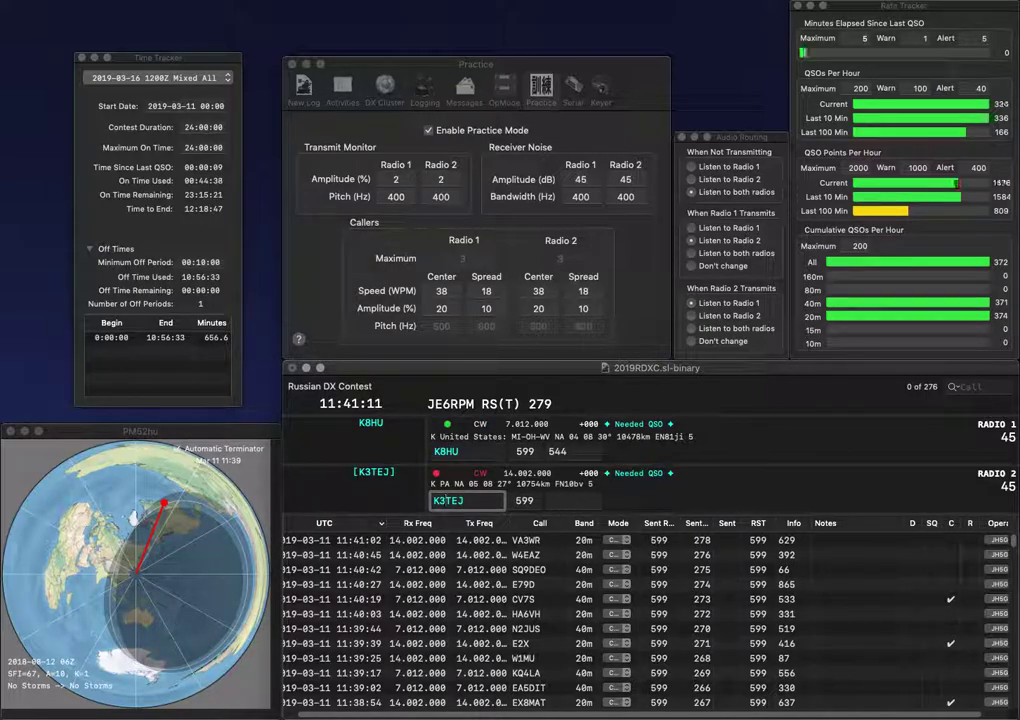
pyautogui.press('Up')
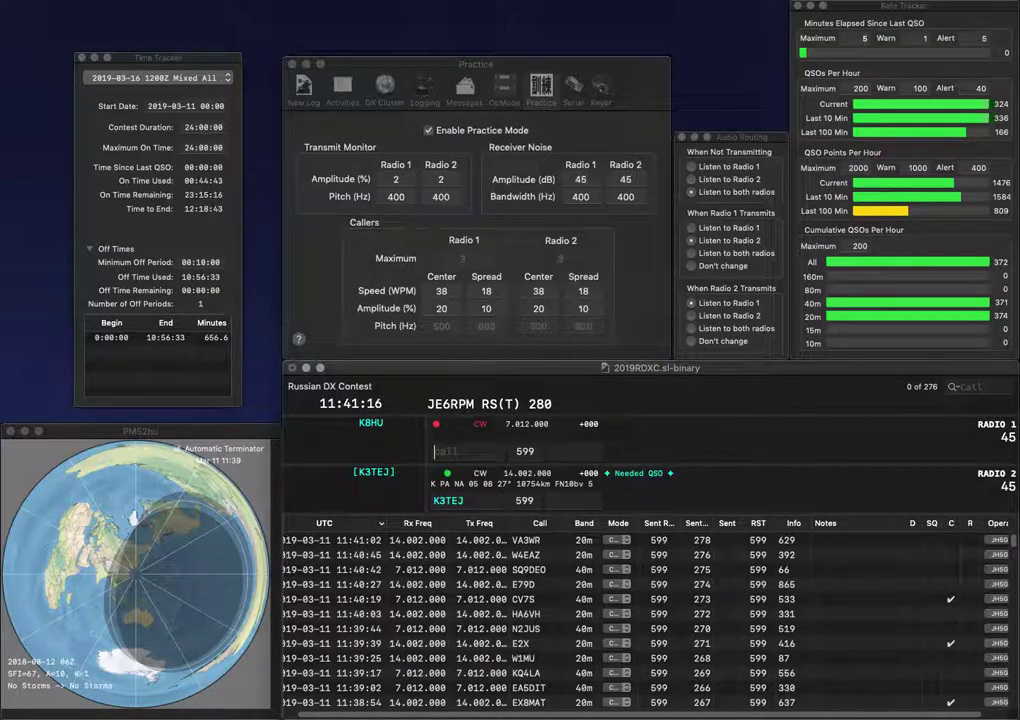
# Step: Log K3TEJ with received number 931 on Radio 2
pyautogui.press('Return')
pyautogui.write('931')
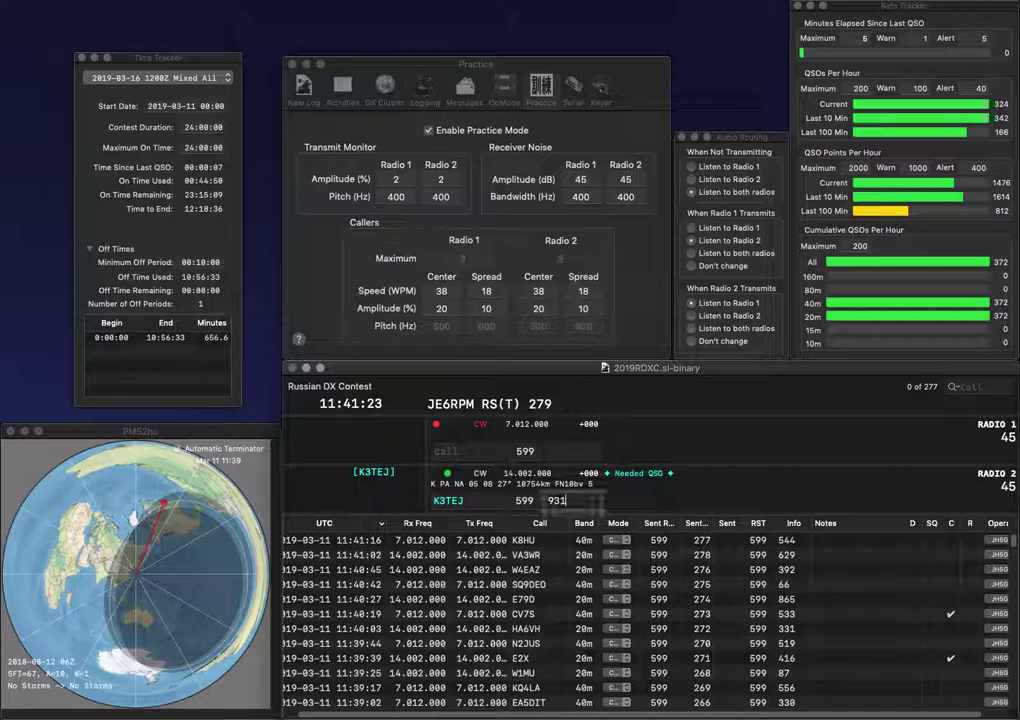
pyautogui.press('Return')
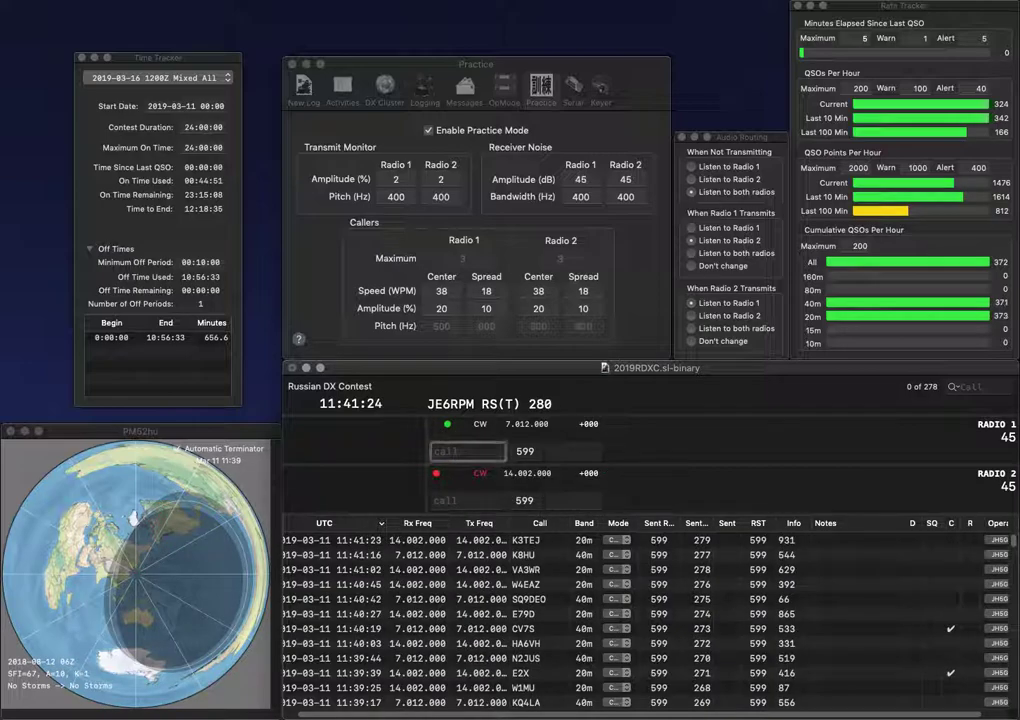
pyautogui.write('JA7')
pyautogui.press('Return')
pyautogui.write('K5WBM')
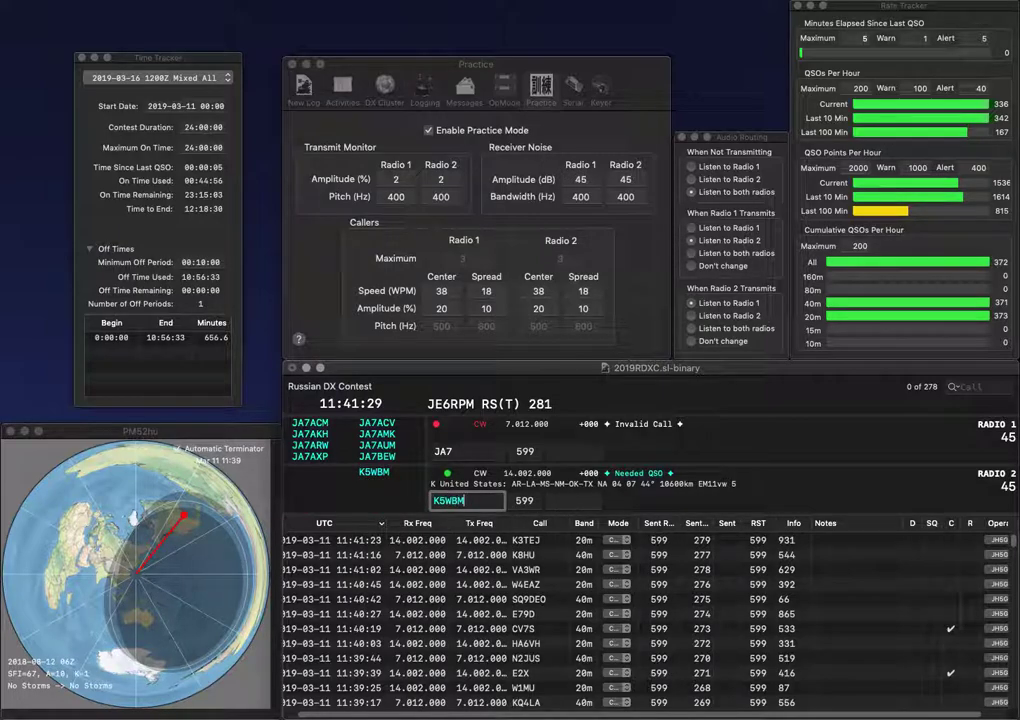
pyautogui.press('Return')
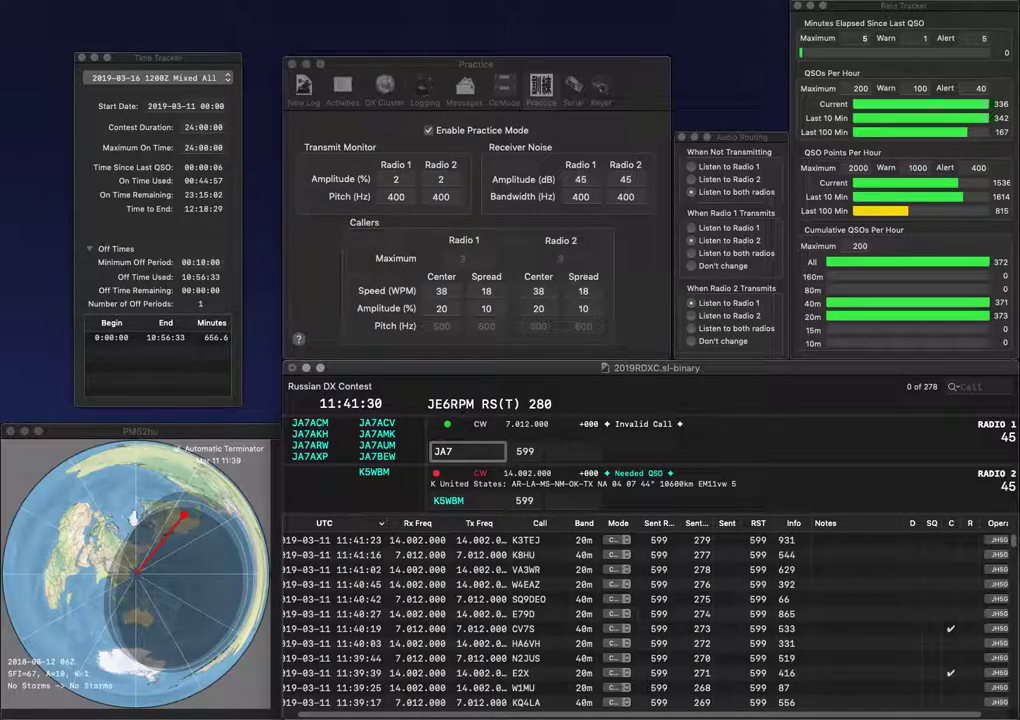
pyautogui.write('VA')
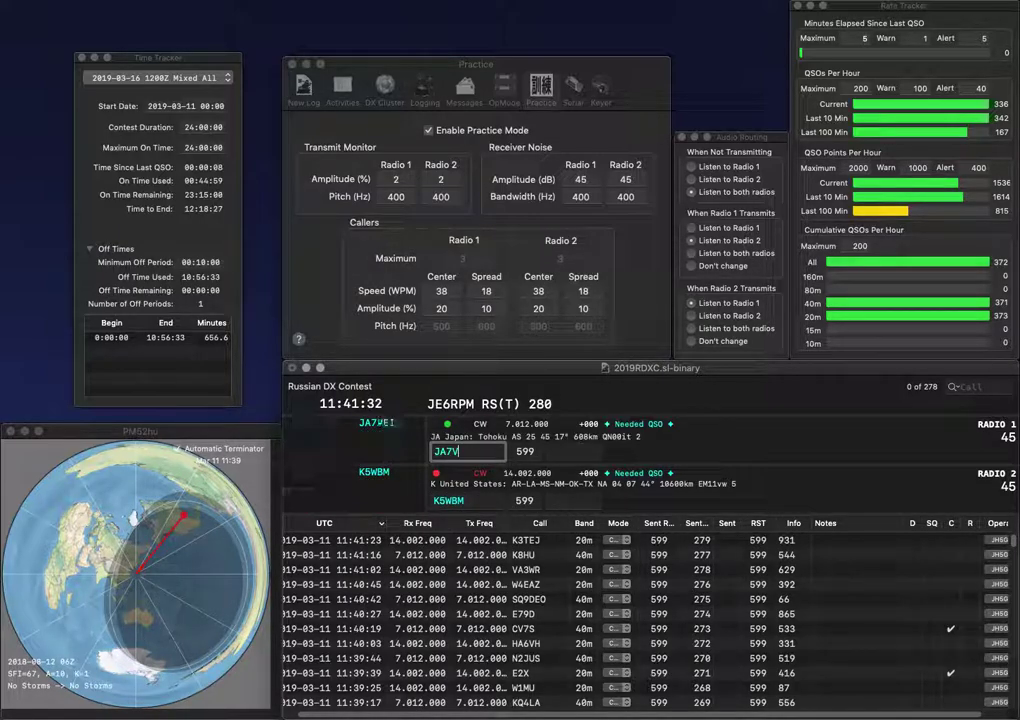
pyautogui.press('BackSpace')
pyautogui.press('BackSpace')
pyautogui.write('FAS')
pyautogui.press('Return')
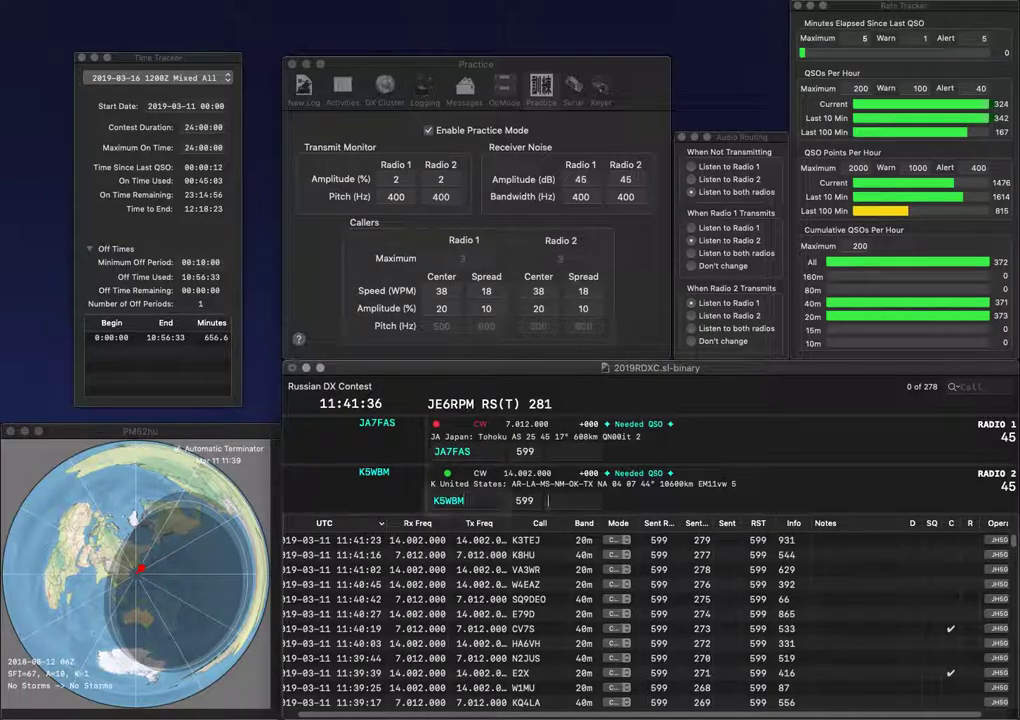
# Step: Log K5WBM with received number 939 on Radio 2 and JA7FAS with 451 on Radio 1
pyautogui.write('939')
pyautogui.press('Return')
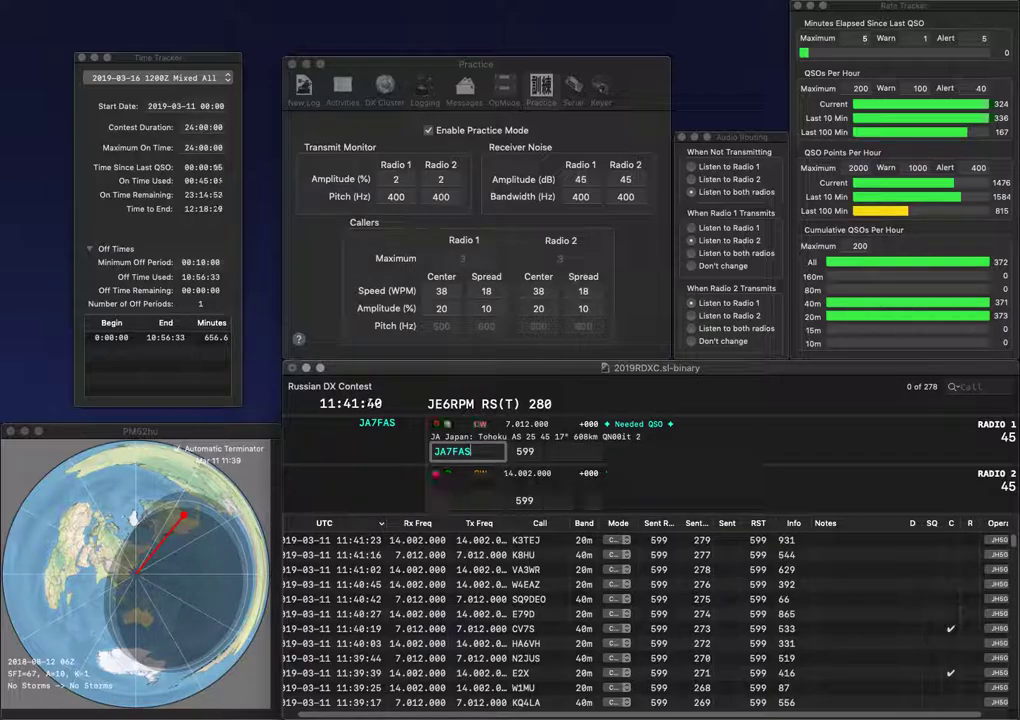
pyautogui.press('Return')
pyautogui.write('451')
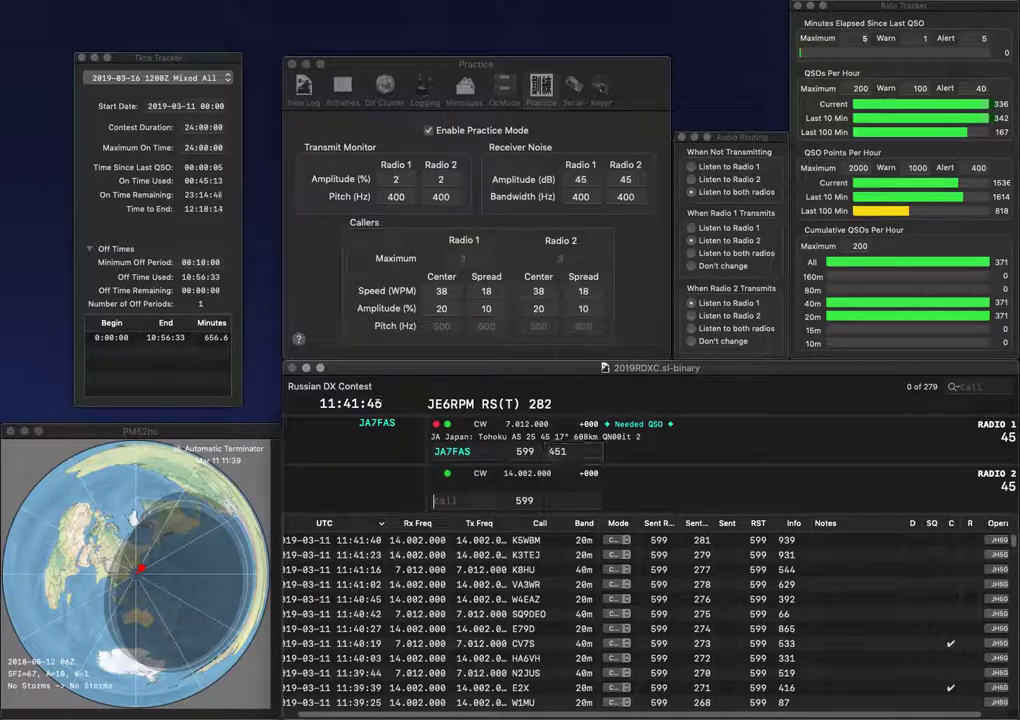
pyautogui.press('Return')
# Step: Enter K2STO on Radio 2 and ZS6TVB on Radio 1, and answer both callers
pyautogui.write('K2STO')
pyautogui.press('Return')
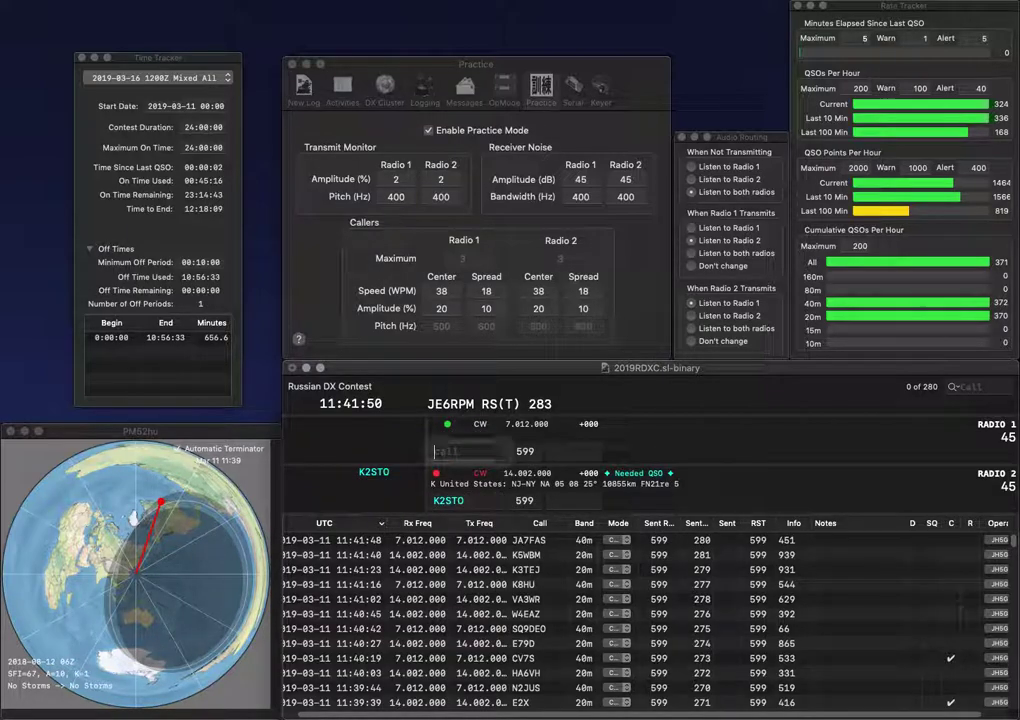
pyautogui.write('ZS6TVB')
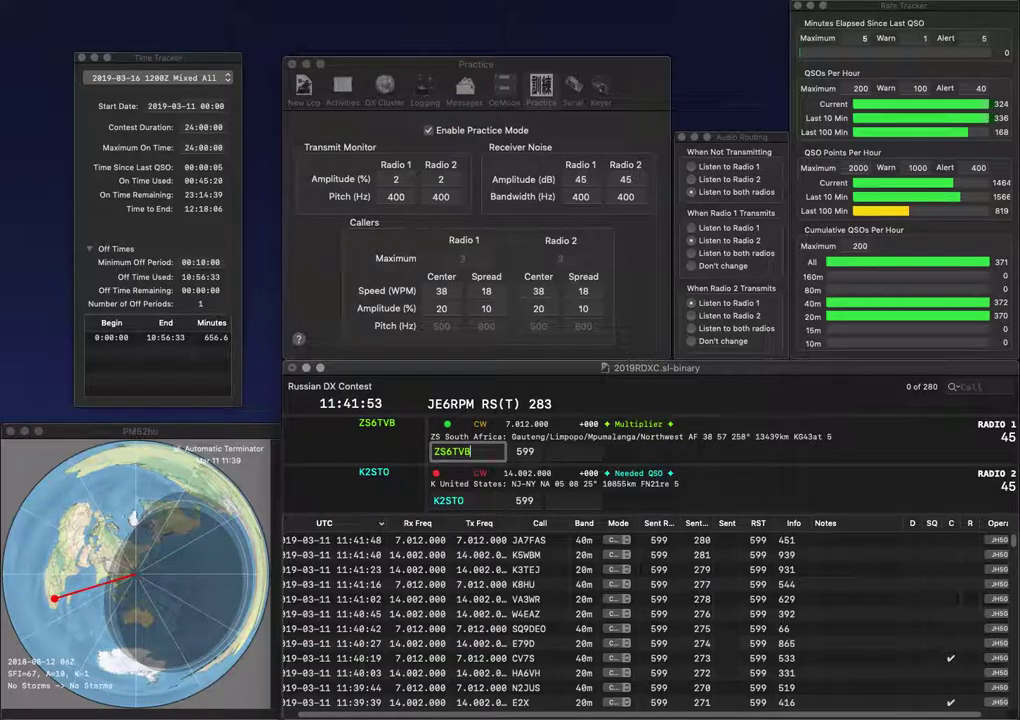
pyautogui.press('Return')
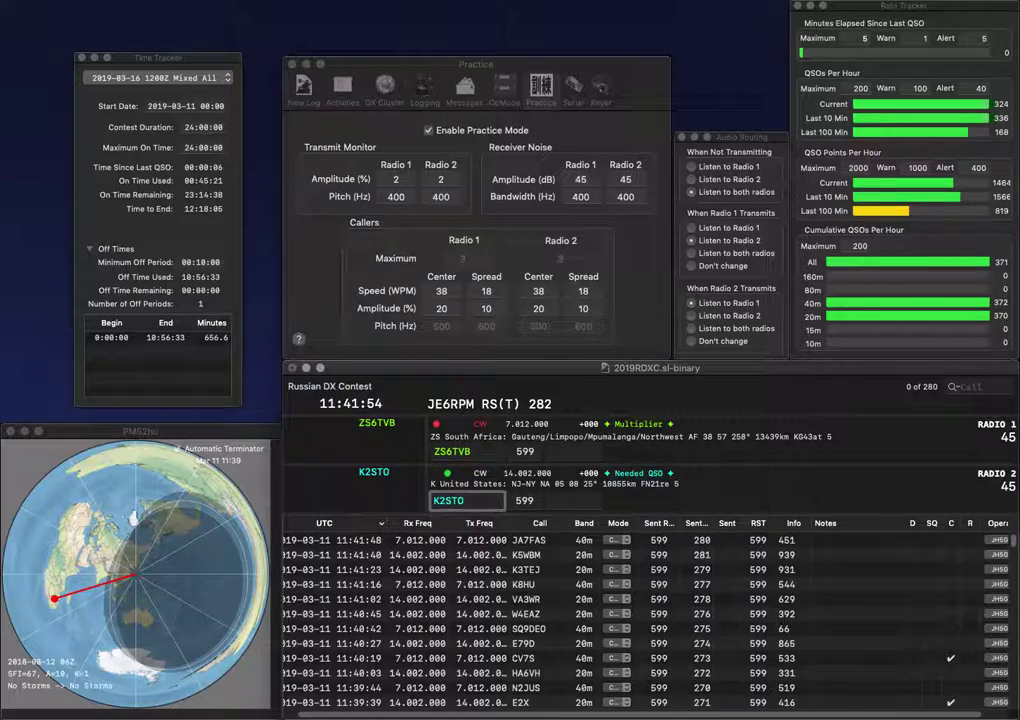
pyautogui.press('Tab')
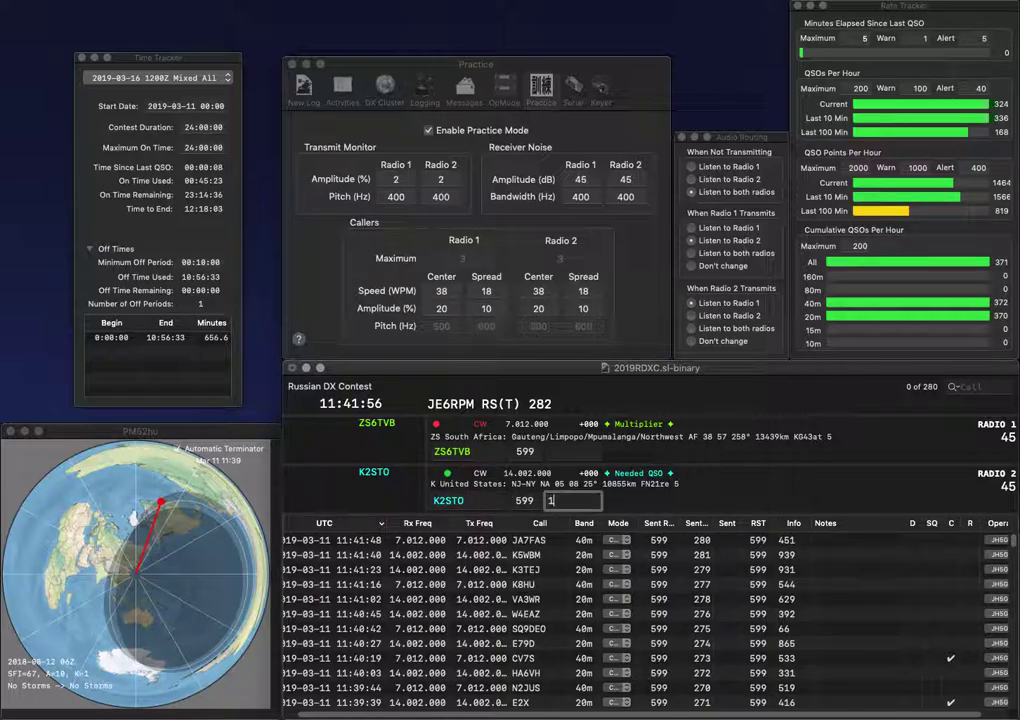
pyautogui.write('104')
pyautogui.press('Return')
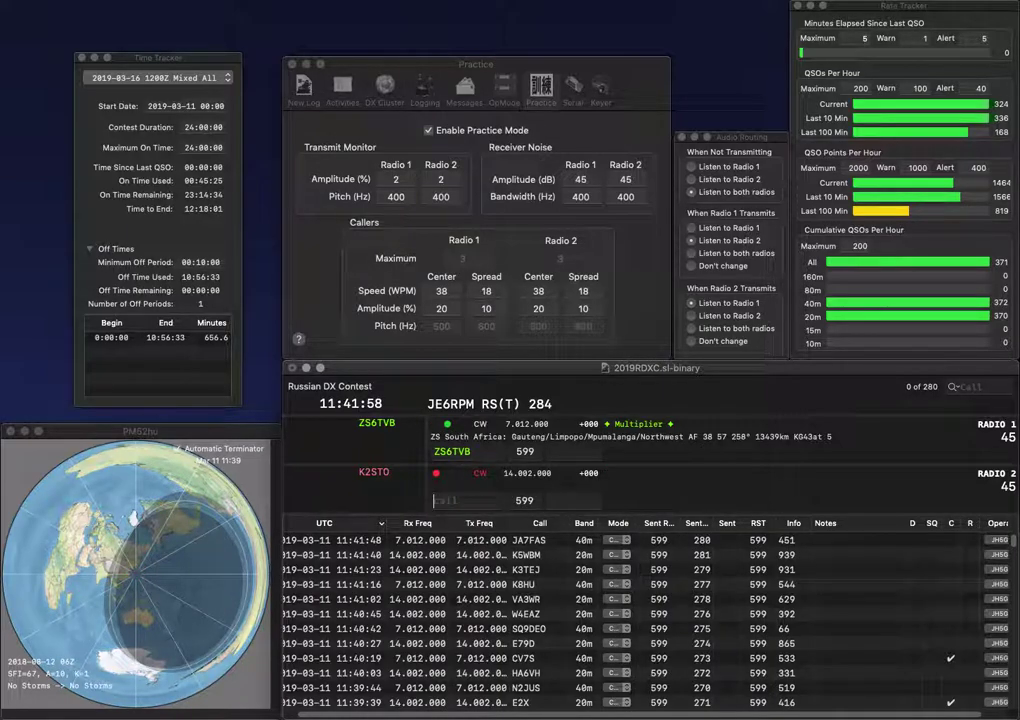
pyautogui.write('836')
pyautogui.press('Return')
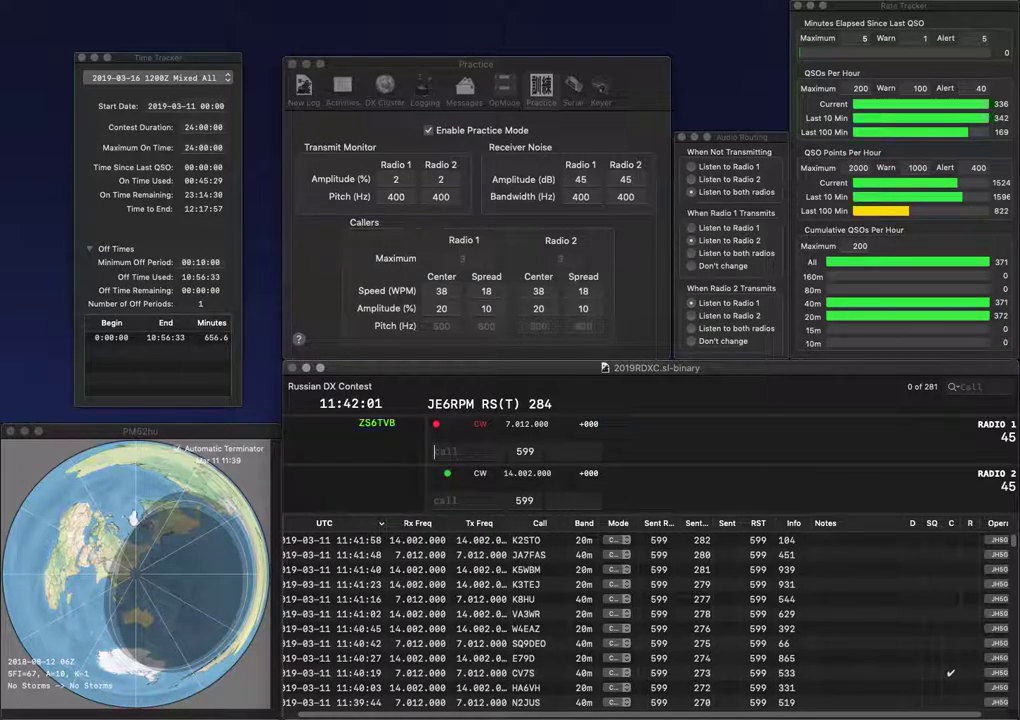
# Step: Enter WA1TAC on Radio 1 and RC0AA on Radio 2, and answer both callers
pyautogui.write('AA')
pyautogui.press('Return')
pyautogui.write('WA1TAC')
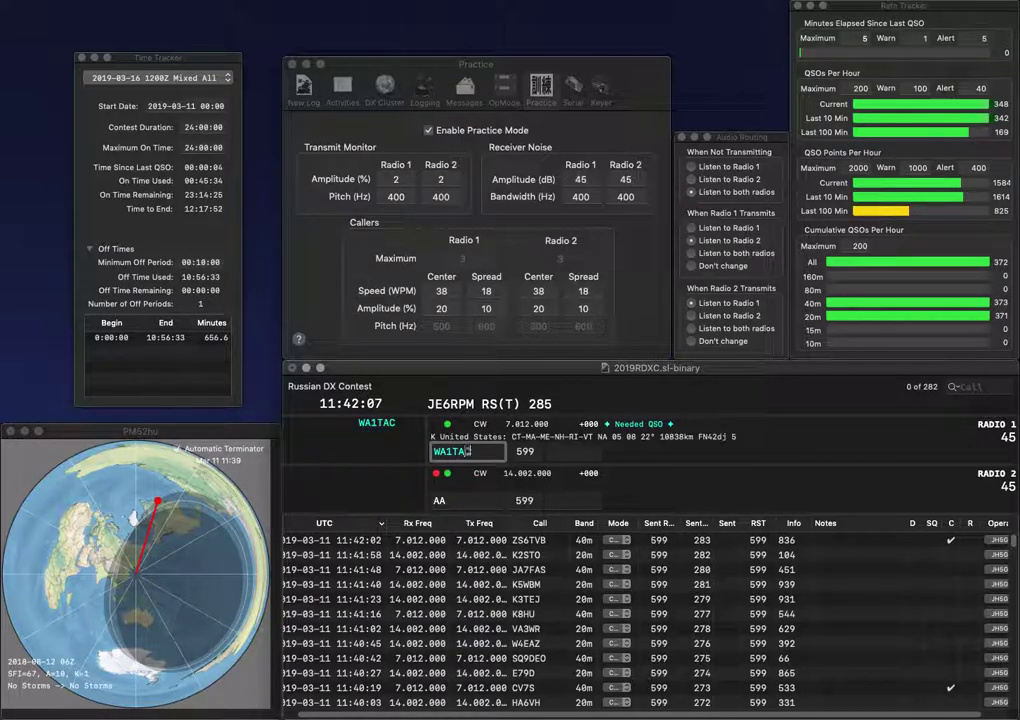
pyautogui.press('Return')
pyautogui.write('RC0')
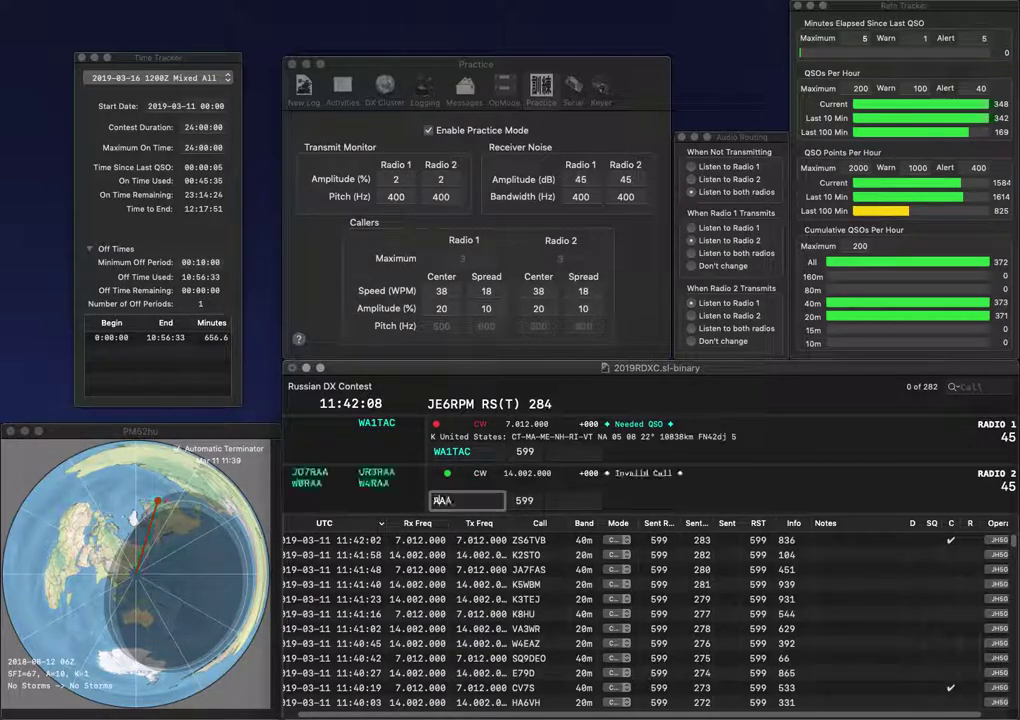
pyautogui.press('Return')
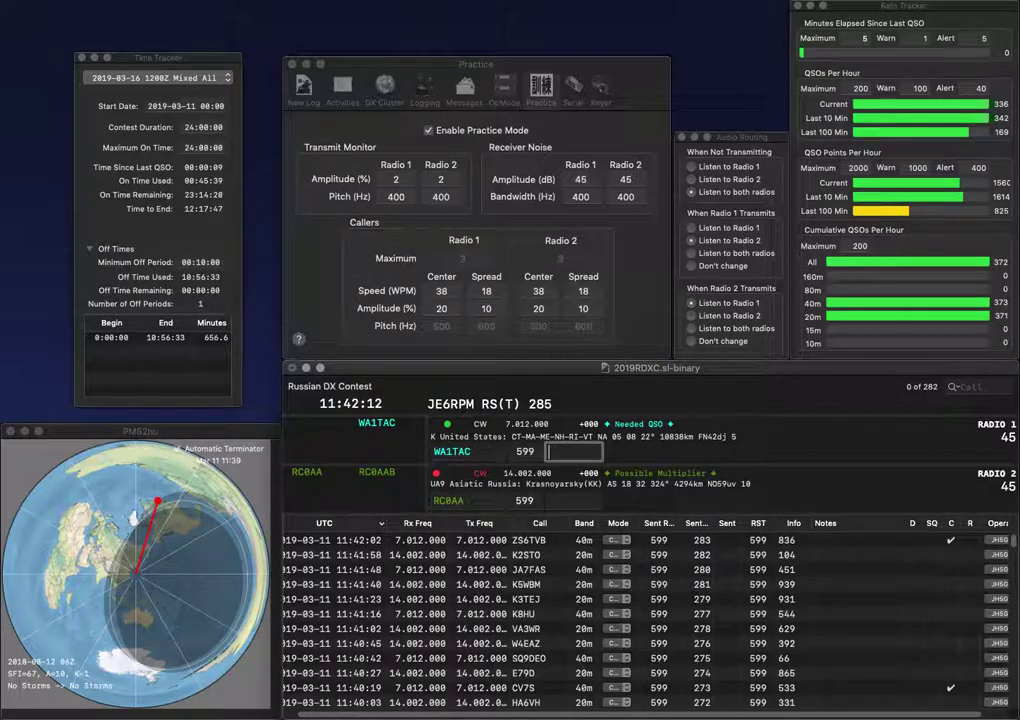
pyautogui.write('126')
pyautogui.press('Return')
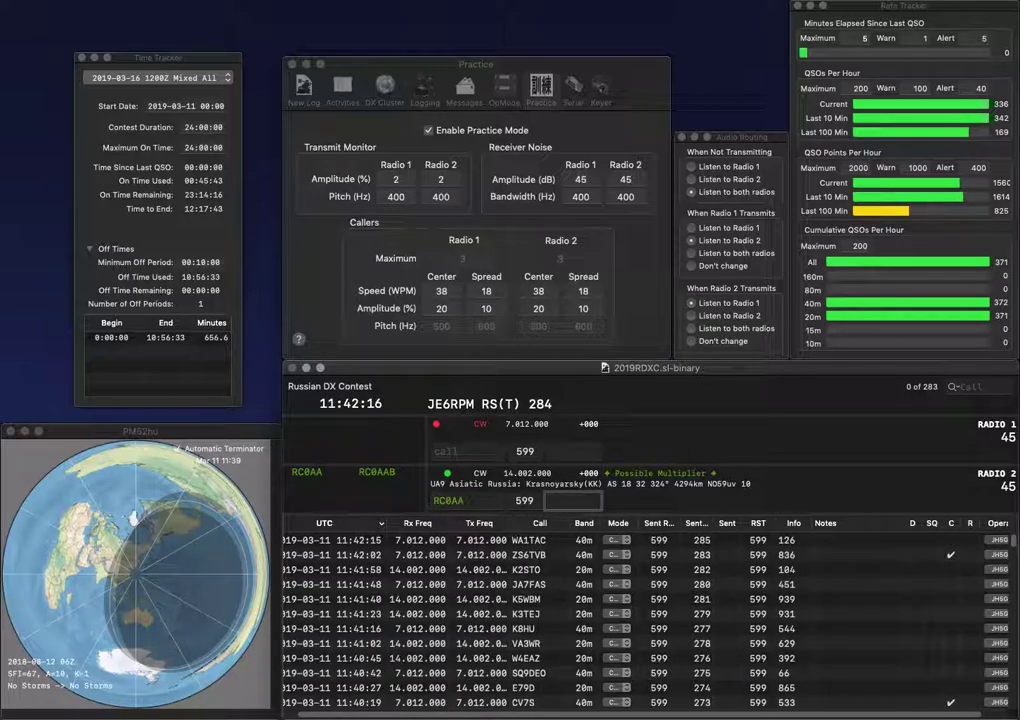
pyautogui.write('KK')
pyautogui.press('Return')
# Step: Enter DB3LO on Radio 1 and OU2X on Radio 2, and answer both callers
pyautogui.write('DB3LO')
pyautogui.press('Return')
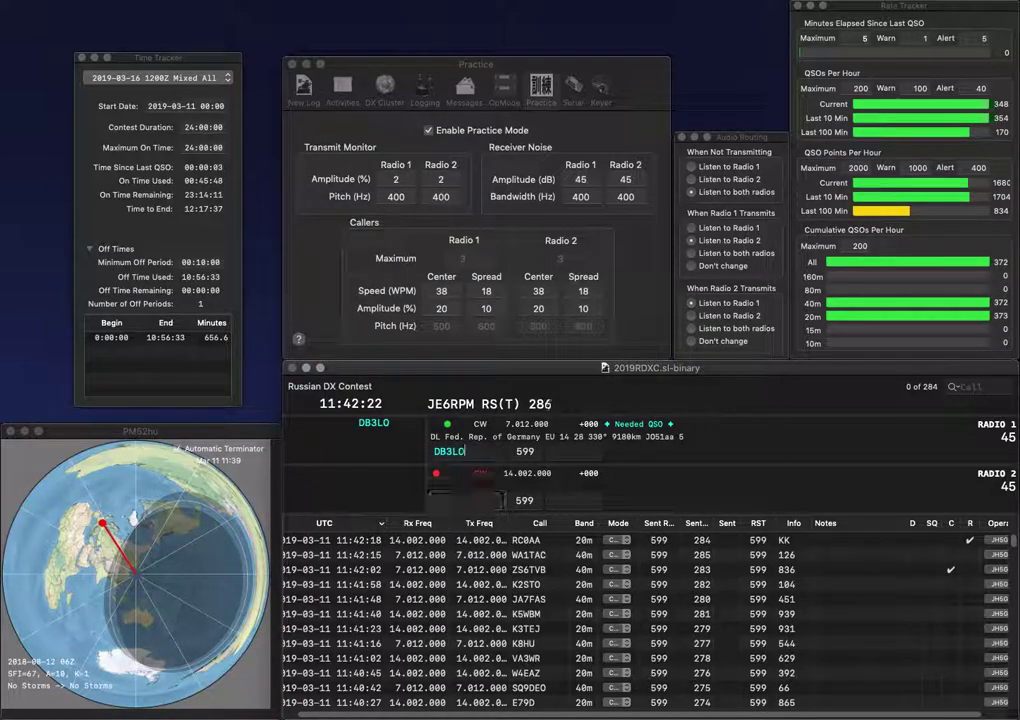
pyautogui.write('O')
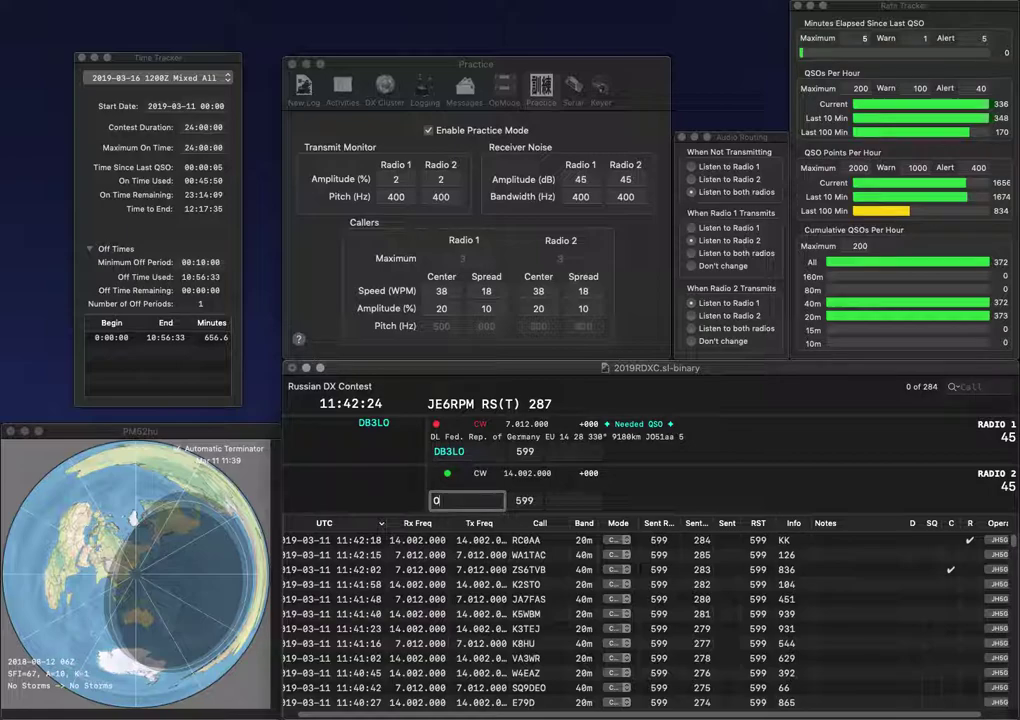
pyautogui.write('U2X')
pyautogui.press('Return')
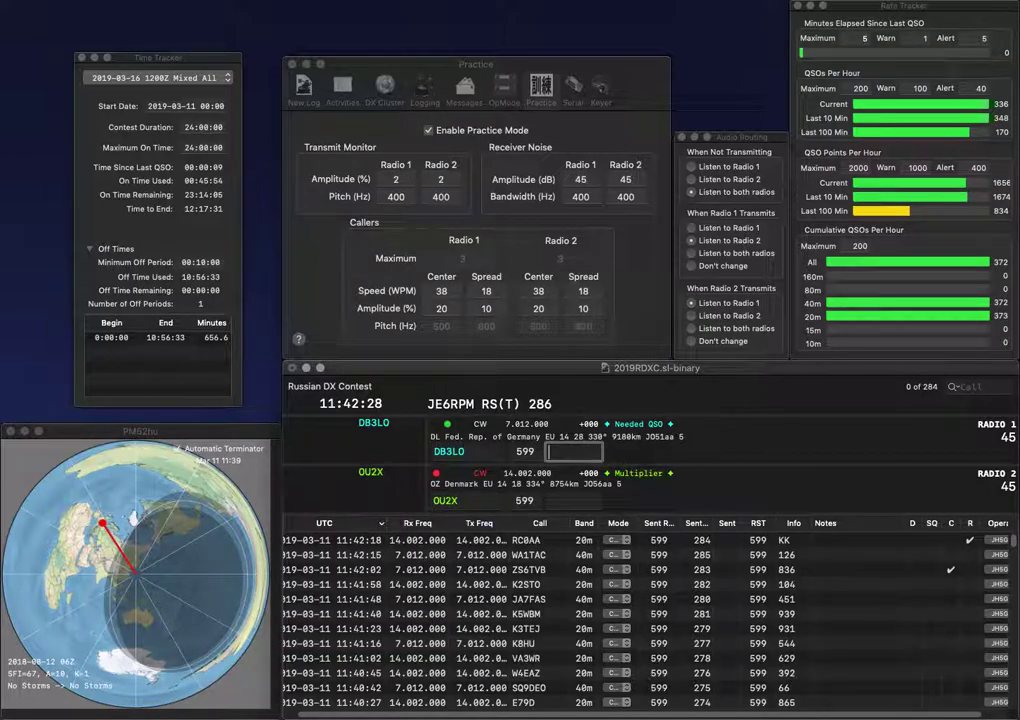
pyautogui.write('569')
pyautogui.press('Return')
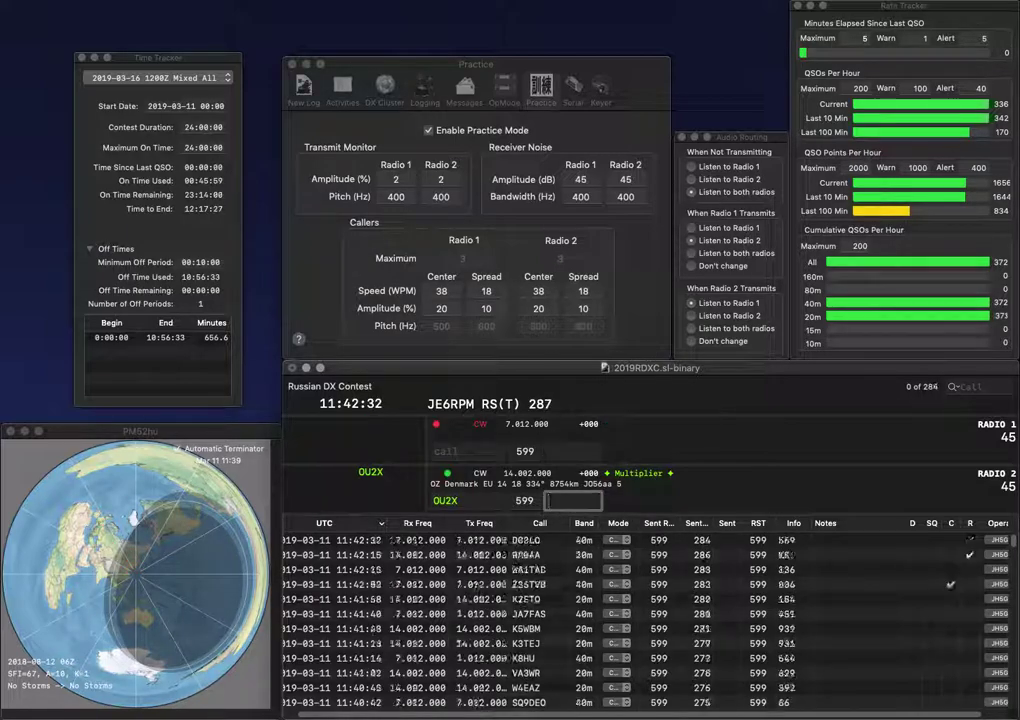
pyautogui.write('9')
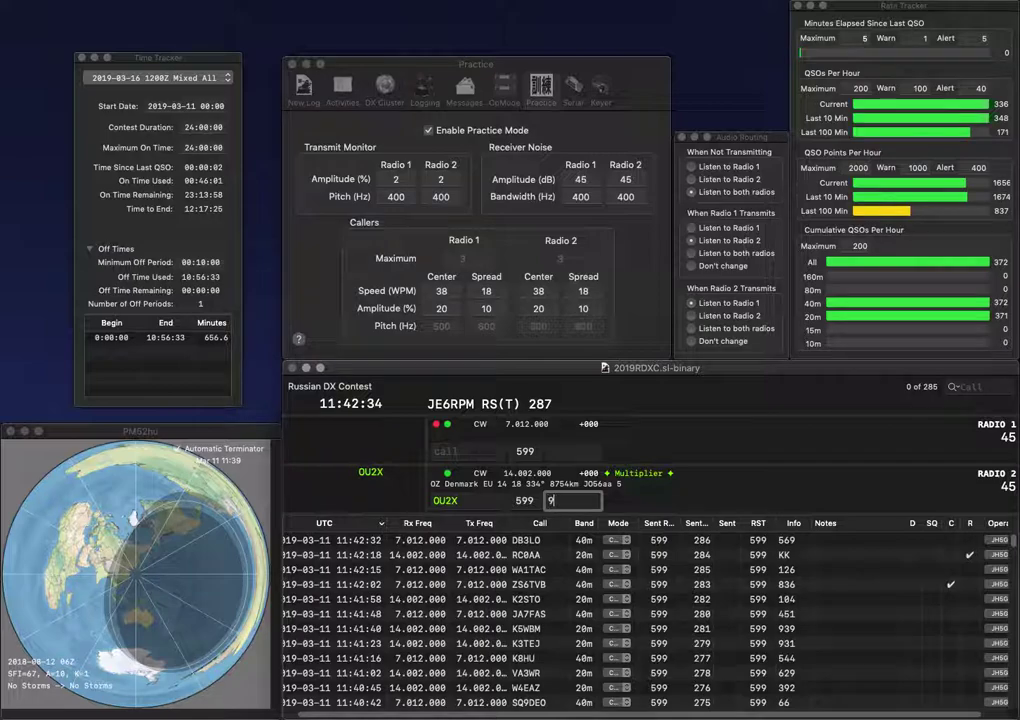
pyautogui.write('96')
pyautogui.press('Return')
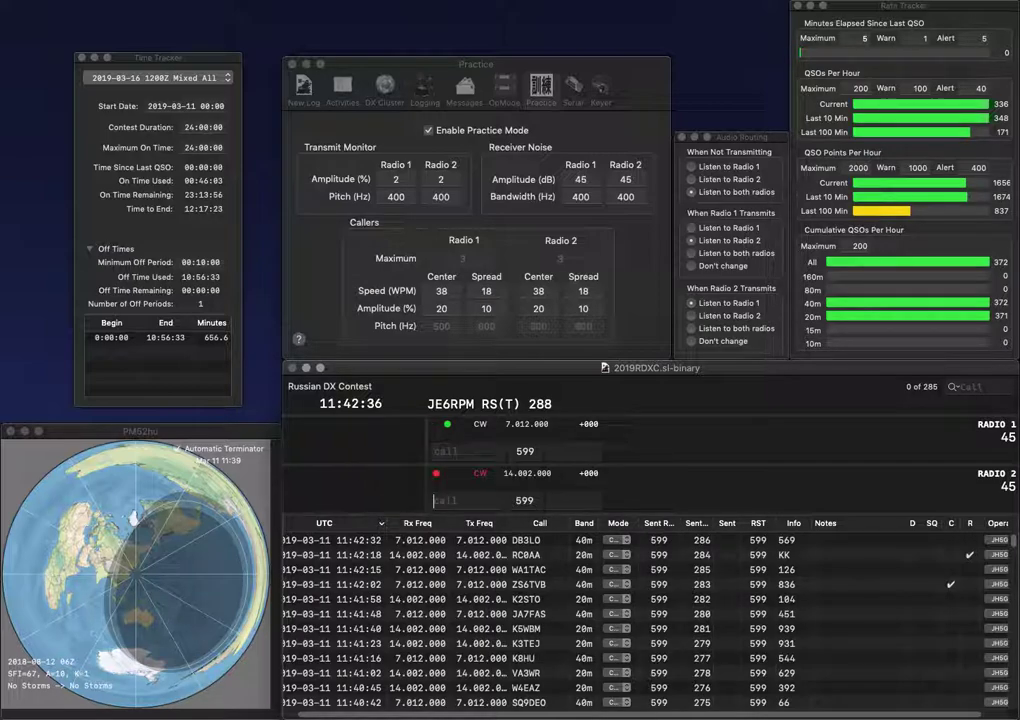
pyautogui.write('3FK')
pyautogui.hotkey('ctrl', 'a')
pyautogui.write('KB')
pyautogui.press('Return')
pyautogui.write('N0UK')
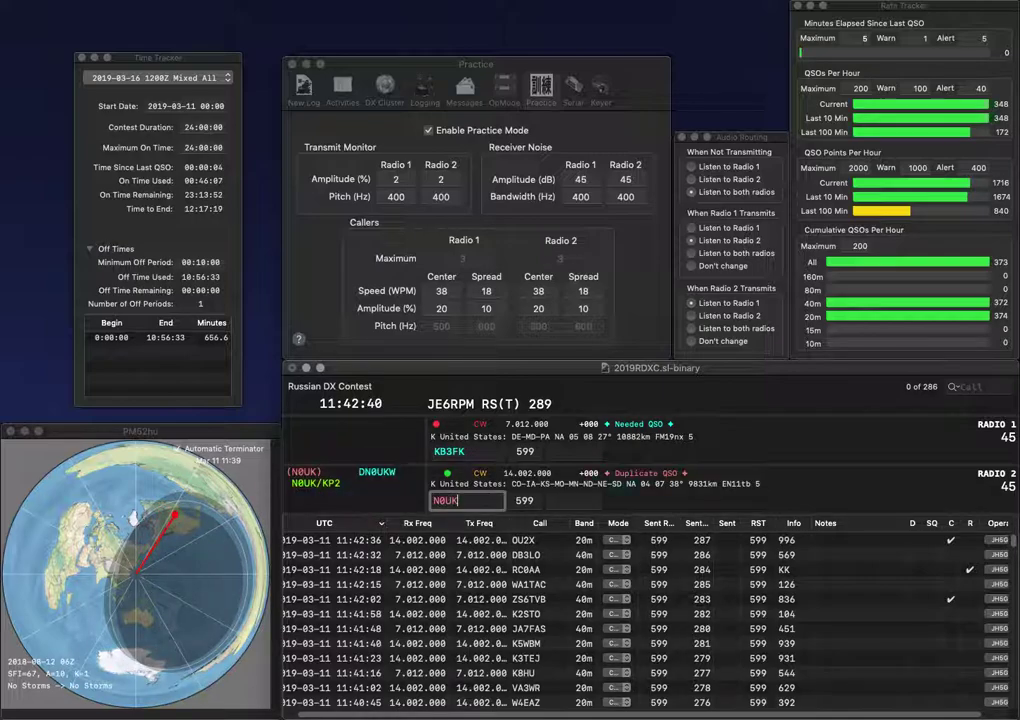
pyautogui.press('Return')
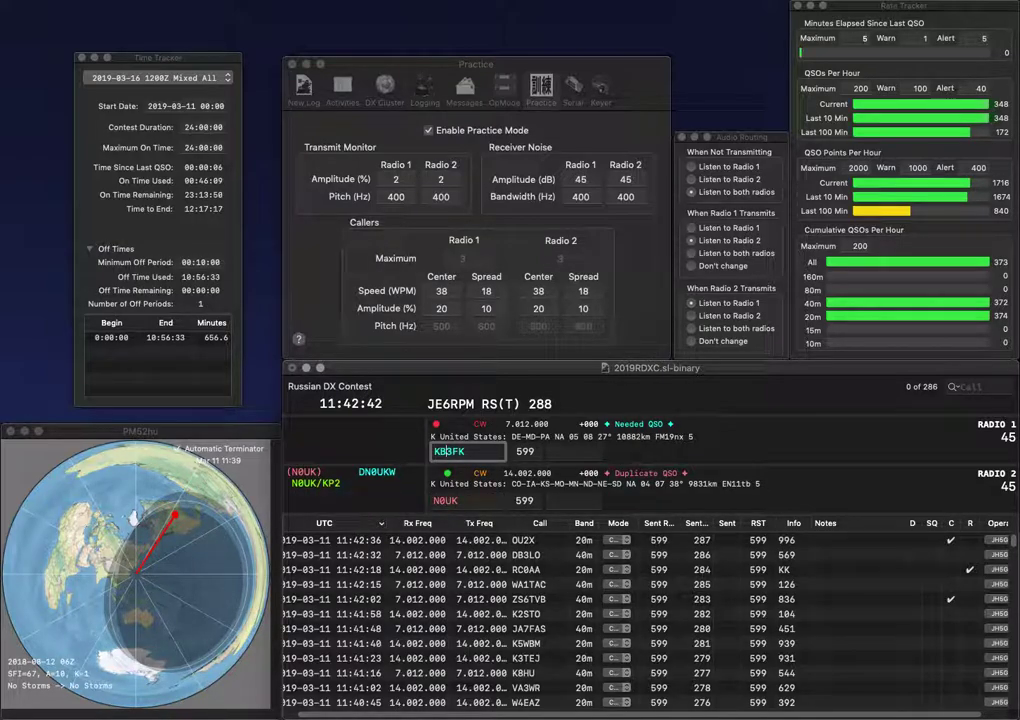
pyautogui.press('BackSpace')
pyautogui.write('F')
pyautogui.press('Delete')
pyautogui.write('2')
pyautogui.press('Return')
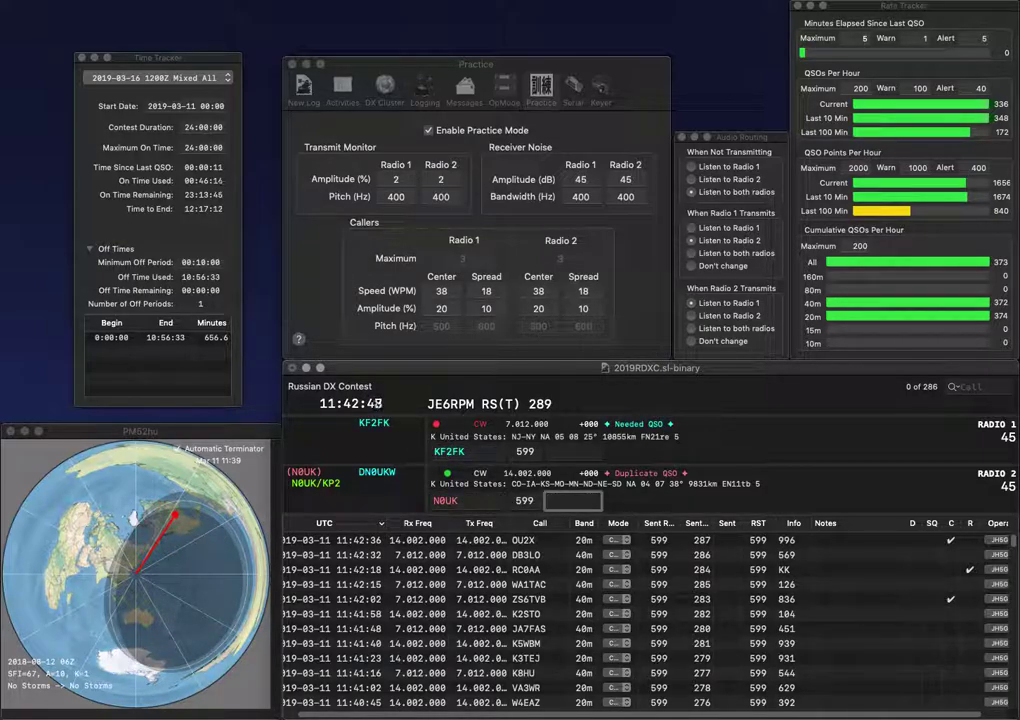
pyautogui.write('909')
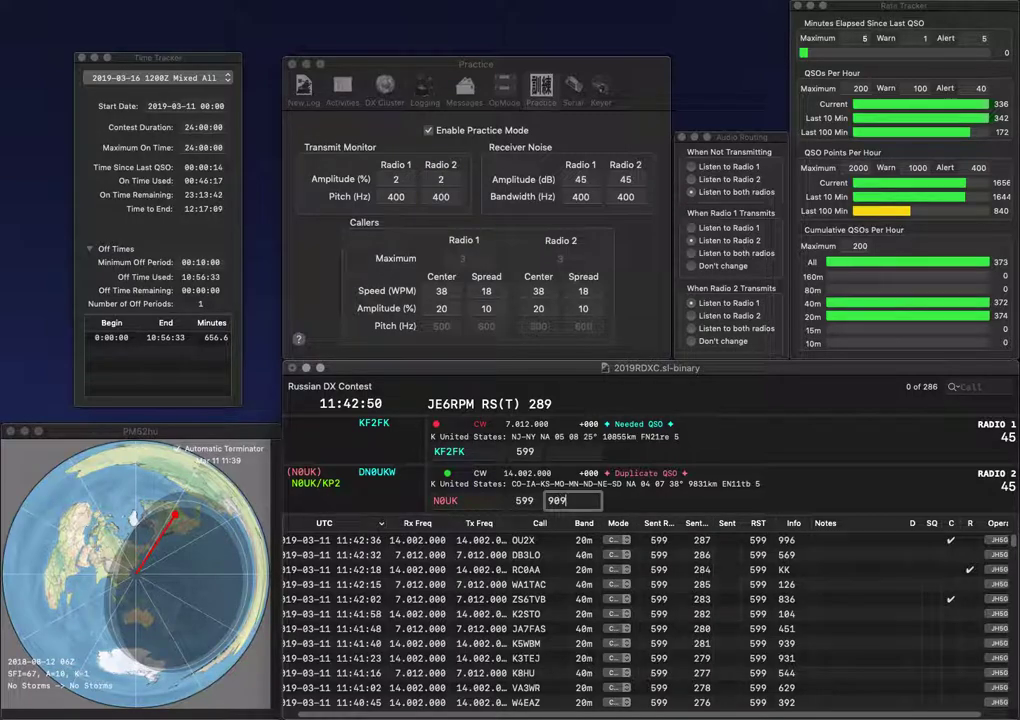
pyautogui.press('Return')
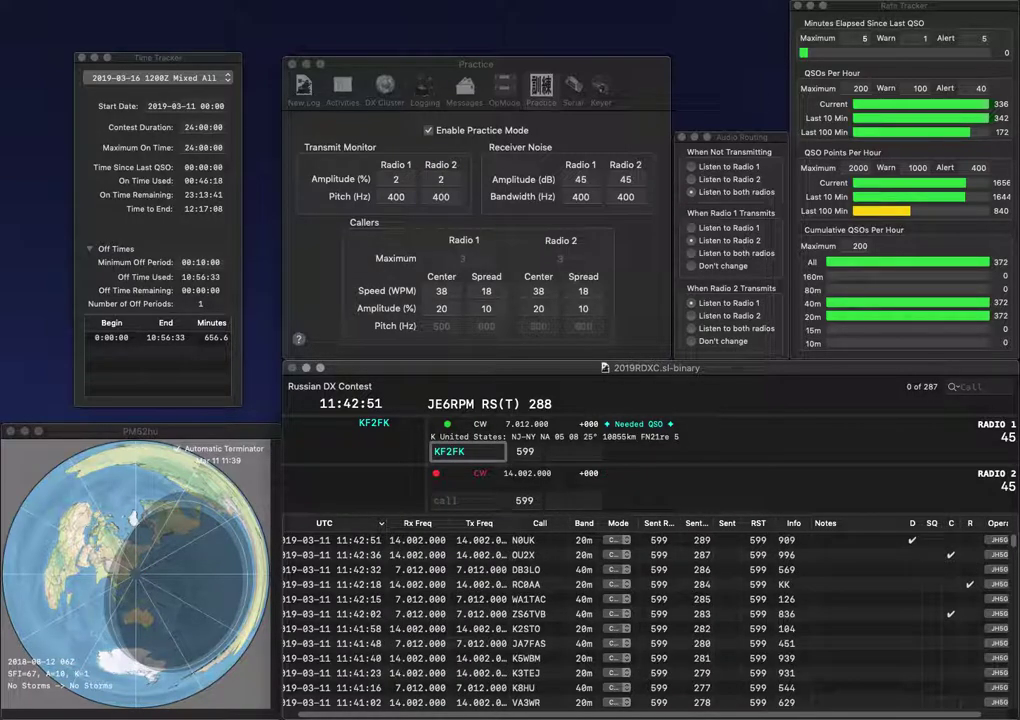
pyautogui.write('4')
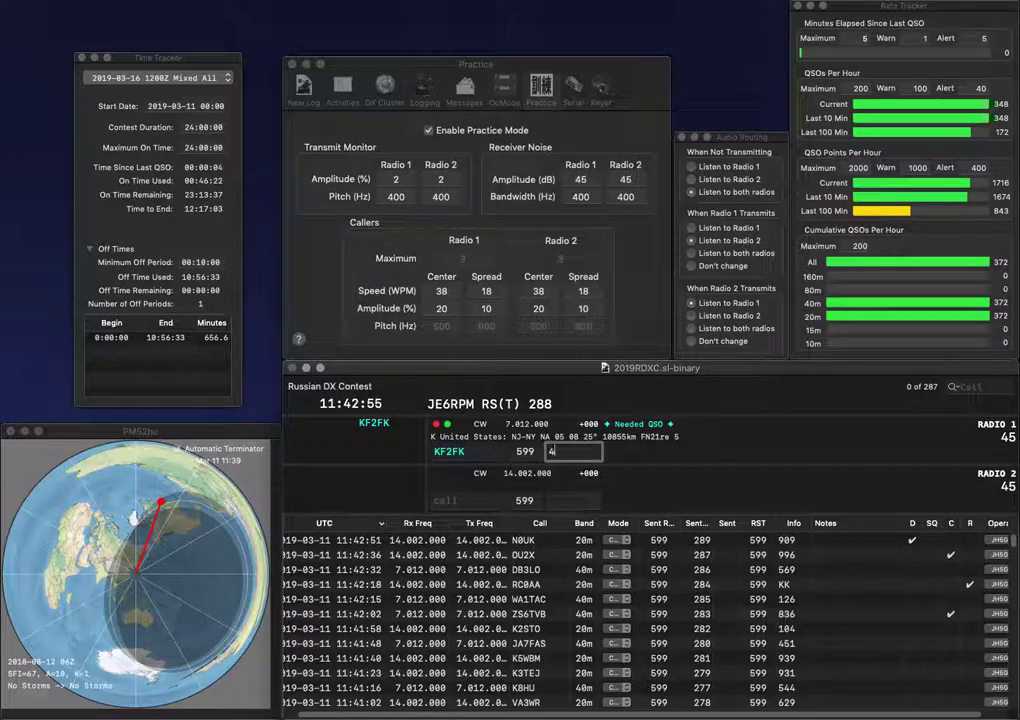
pyautogui.write('9')
pyautogui.press('Down')
pyautogui.press('F1')
pyautogui.press('Up')
pyautogui.press('Return')
pyautogui.write('AF')
pyautogui.press('Return')
pyautogui.write('JE1KEY')
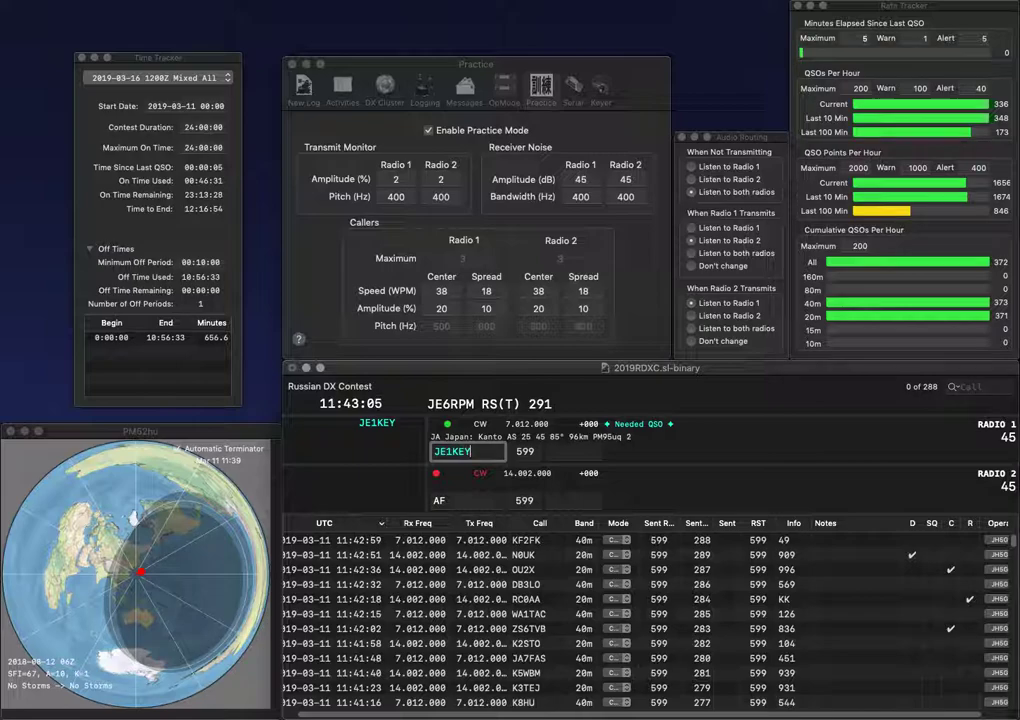
pyautogui.press('Return')
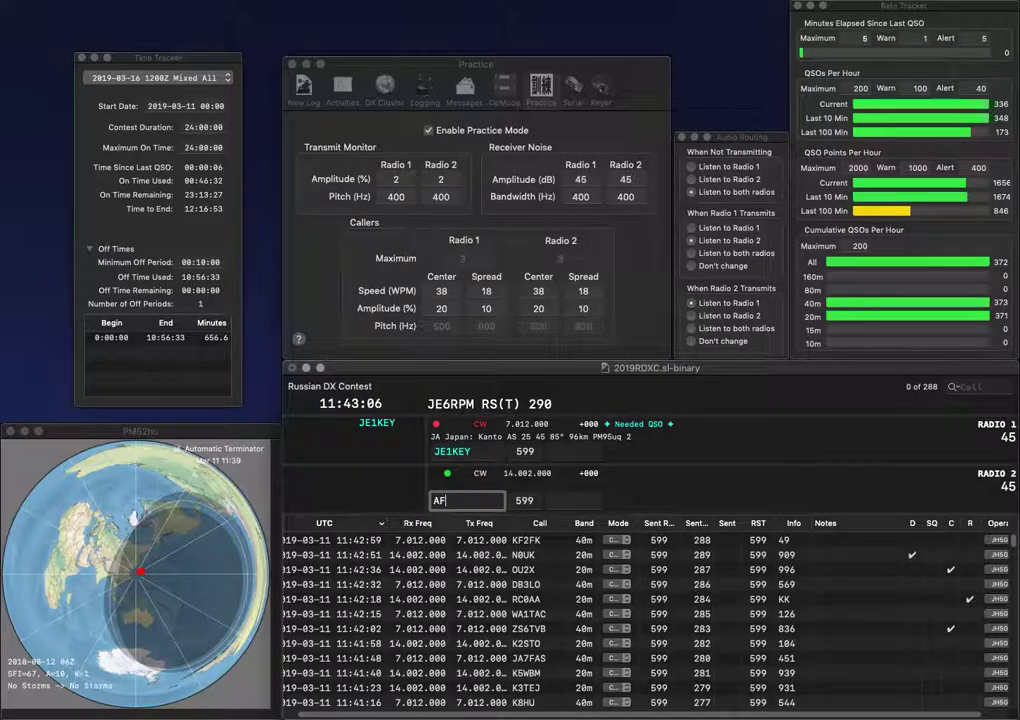
pyautogui.write('8')
pyautogui.write('KE')
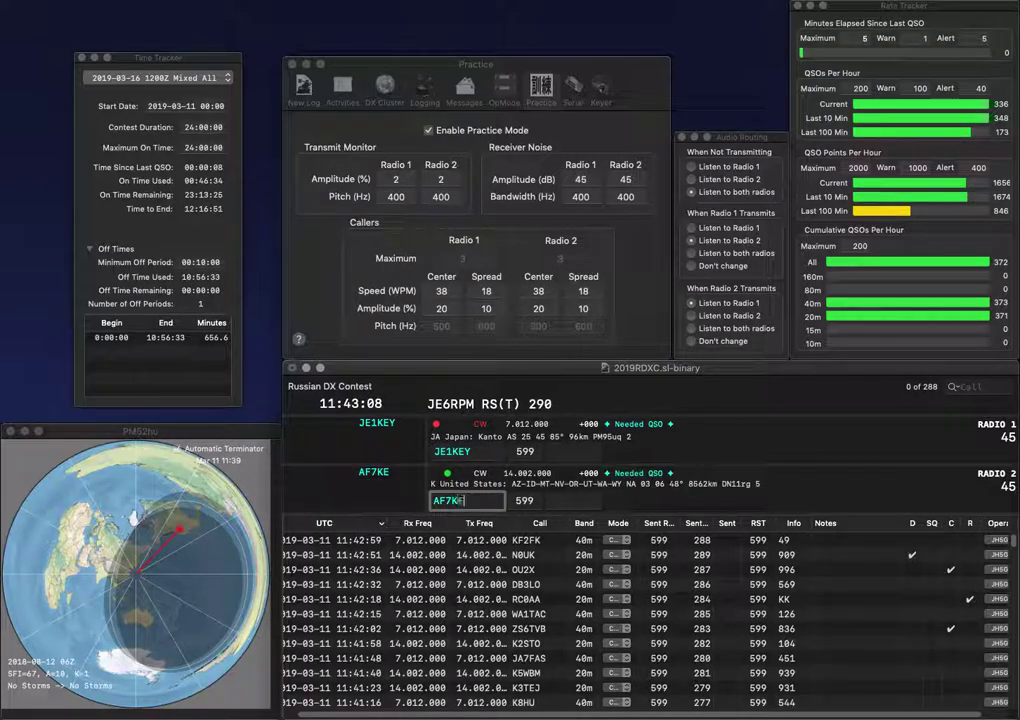
pyautogui.press('Return')
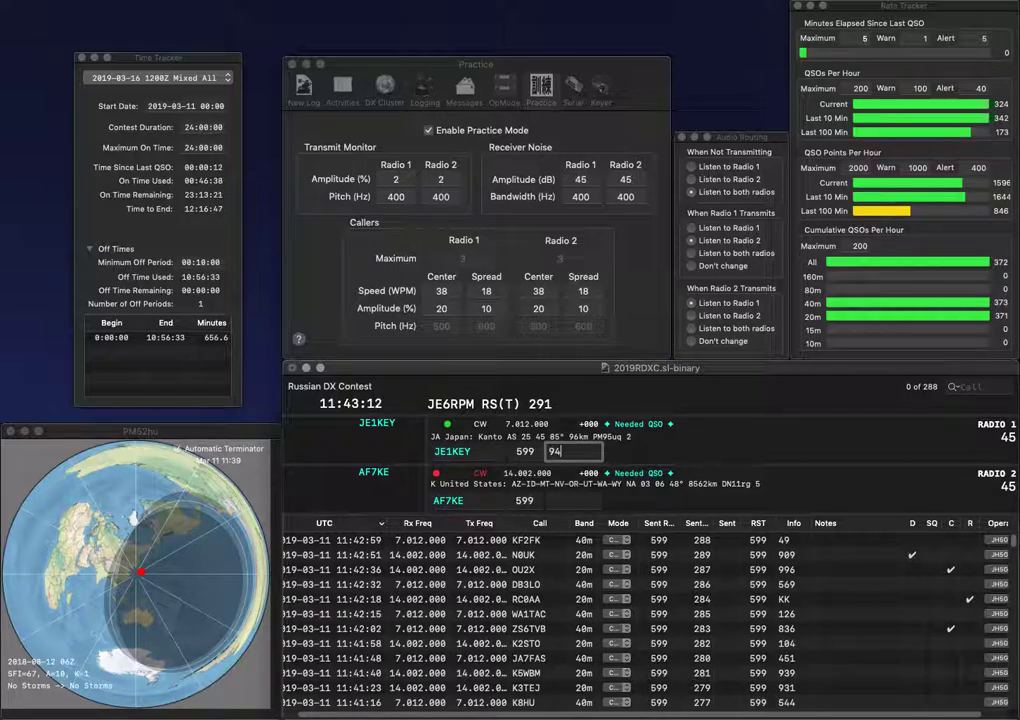
pyautogui.press('Return')
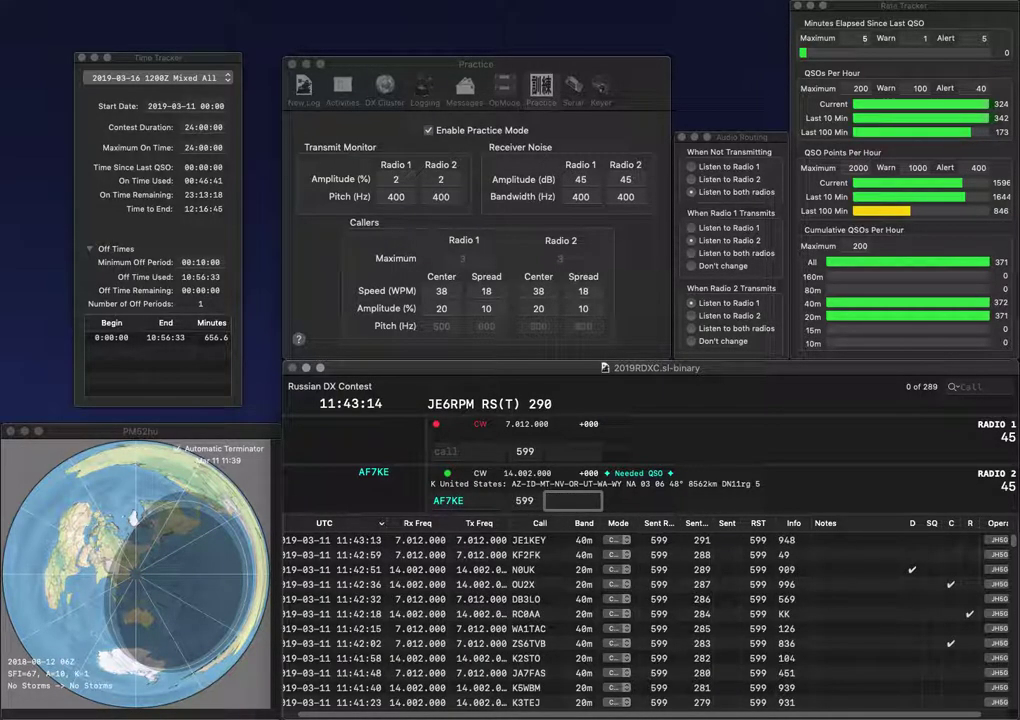
pyautogui.write('739')
pyautogui.press('Return')
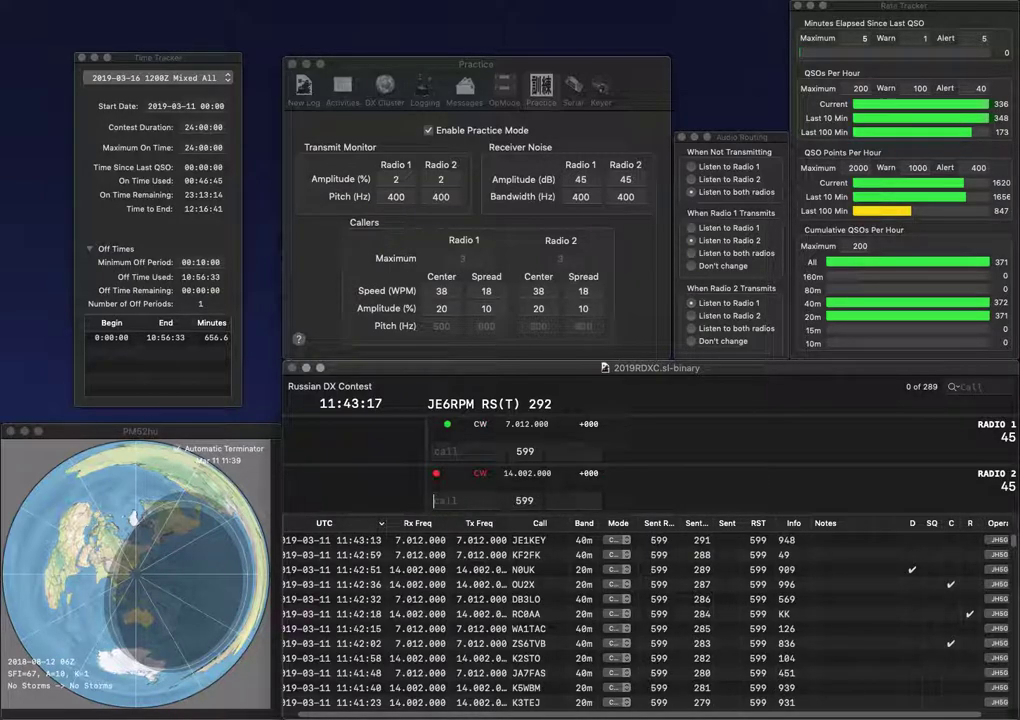
# Step: Enter W7IVM on Radio 1 and WD0UXO on Radio 2, and answer both callers
pyautogui.write('W9')
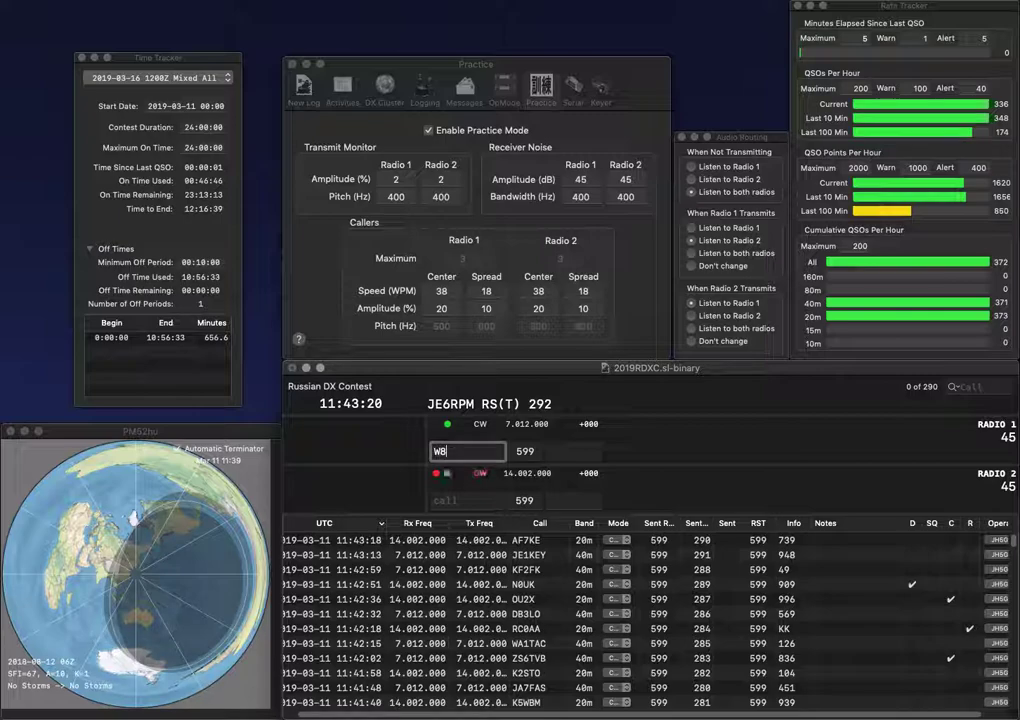
pyautogui.click(468, 500)
pyautogui.write('D0')
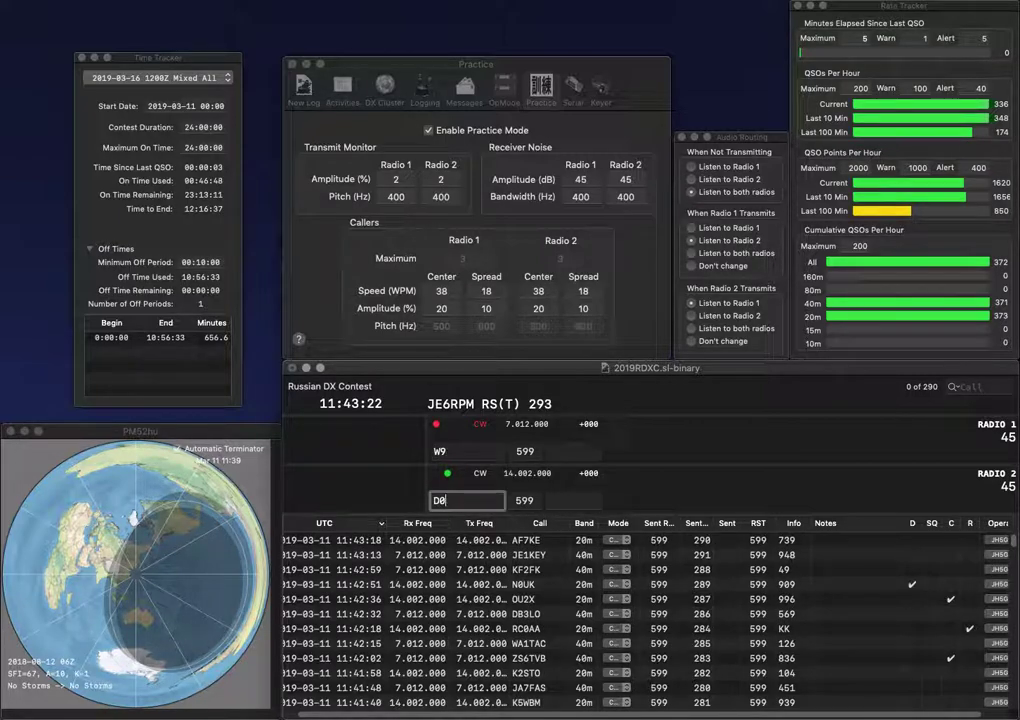
pyautogui.write('UXO')
pyautogui.press('Home')
pyautogui.write('W')
pyautogui.press('Return')
pyautogui.press('BackSpace')
pyautogui.write('8')
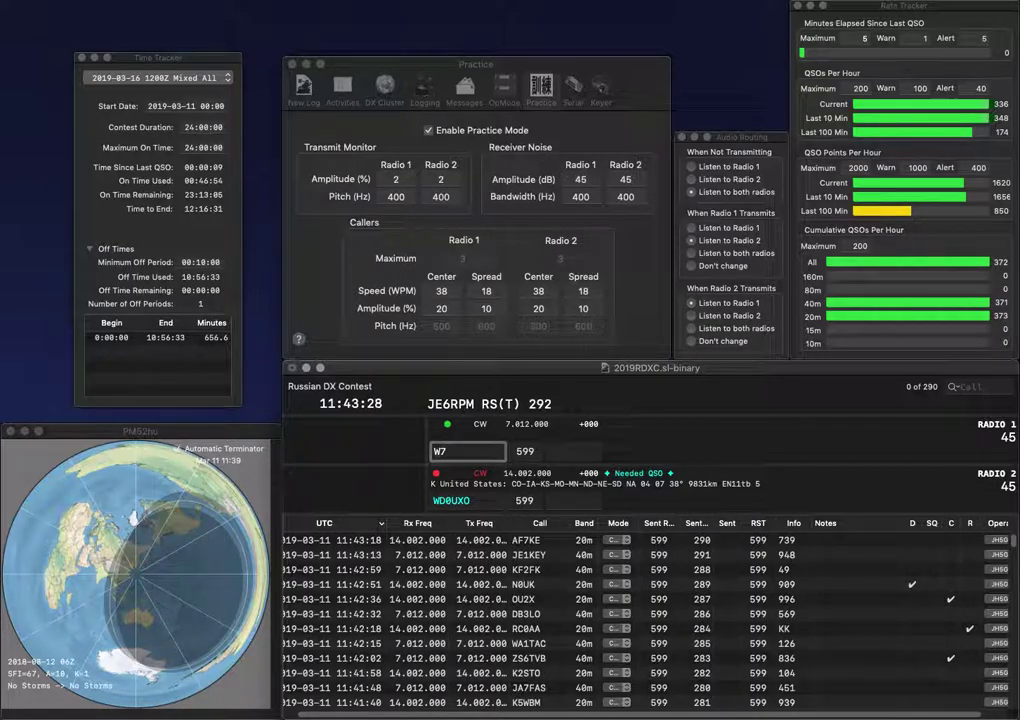
pyautogui.write('IVM')
pyautogui.press('Return')
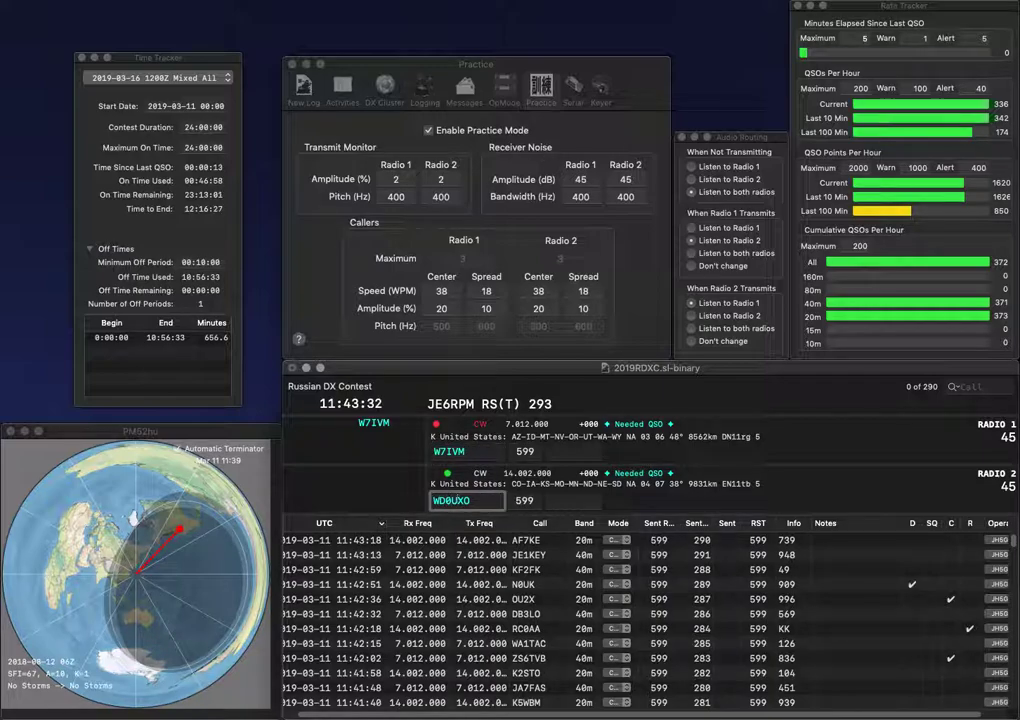
# Step: Correct the callsign on Radio 2 to KD0UXO and answer the caller again
pyautogui.press('Right')
pyautogui.press('BackSpace')
pyautogui.write('K')
pyautogui.press('Return')
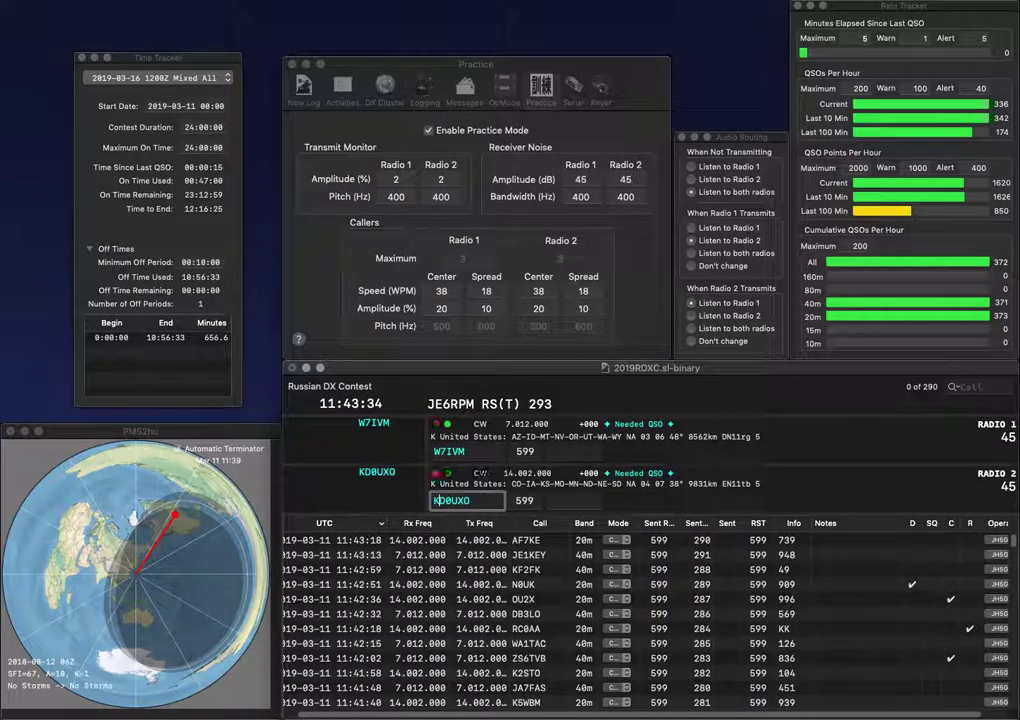
# Step: Log W7IVM with received number 659 on Radio 1 and KD0UXO with 529 on Radio 2
pyautogui.write('659')
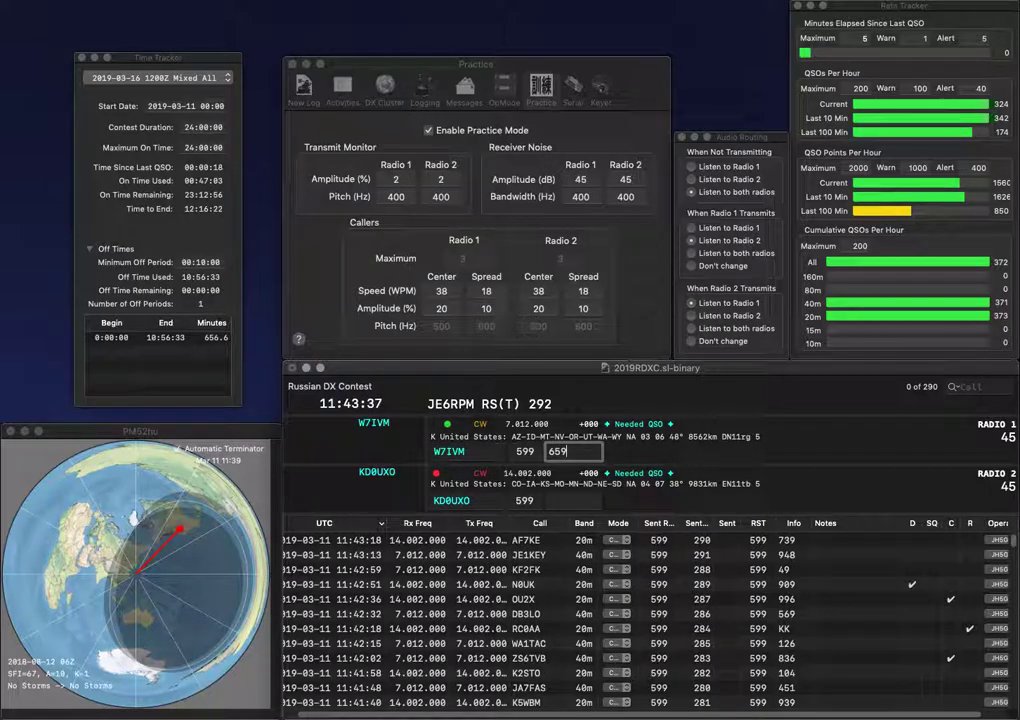
pyautogui.press('Return')
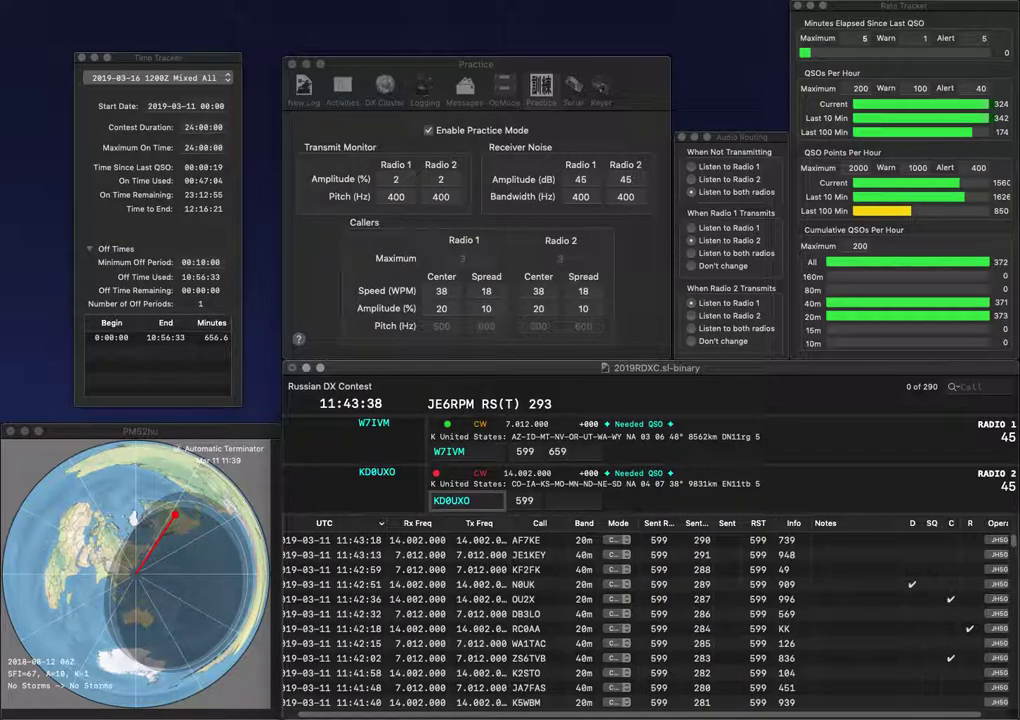
pyautogui.press('space')
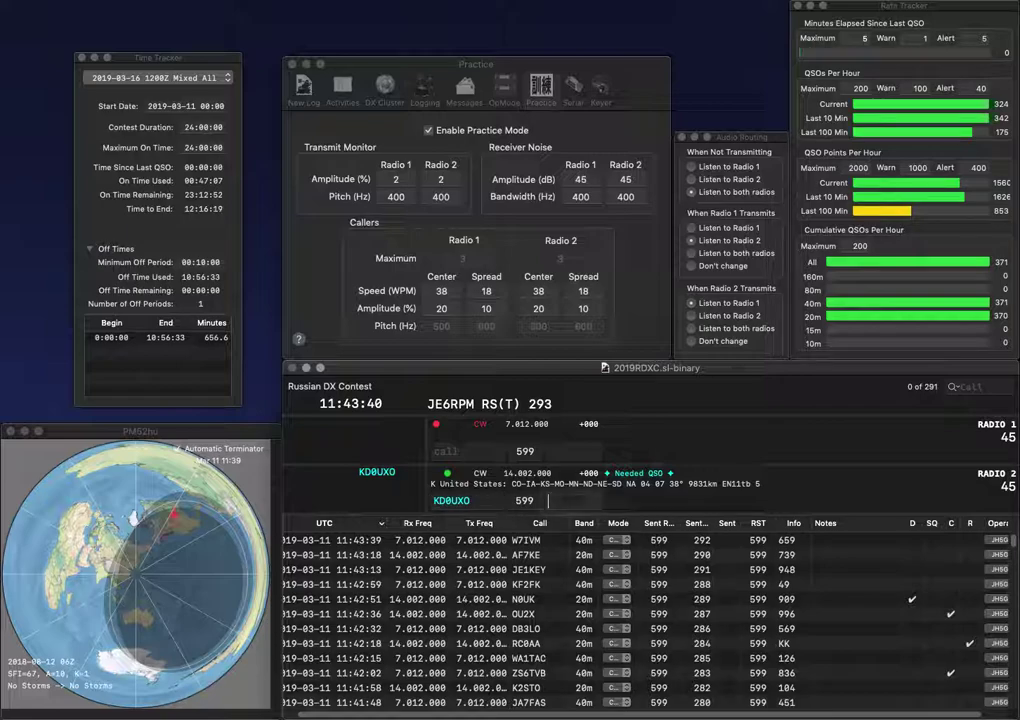
pyautogui.write('5')
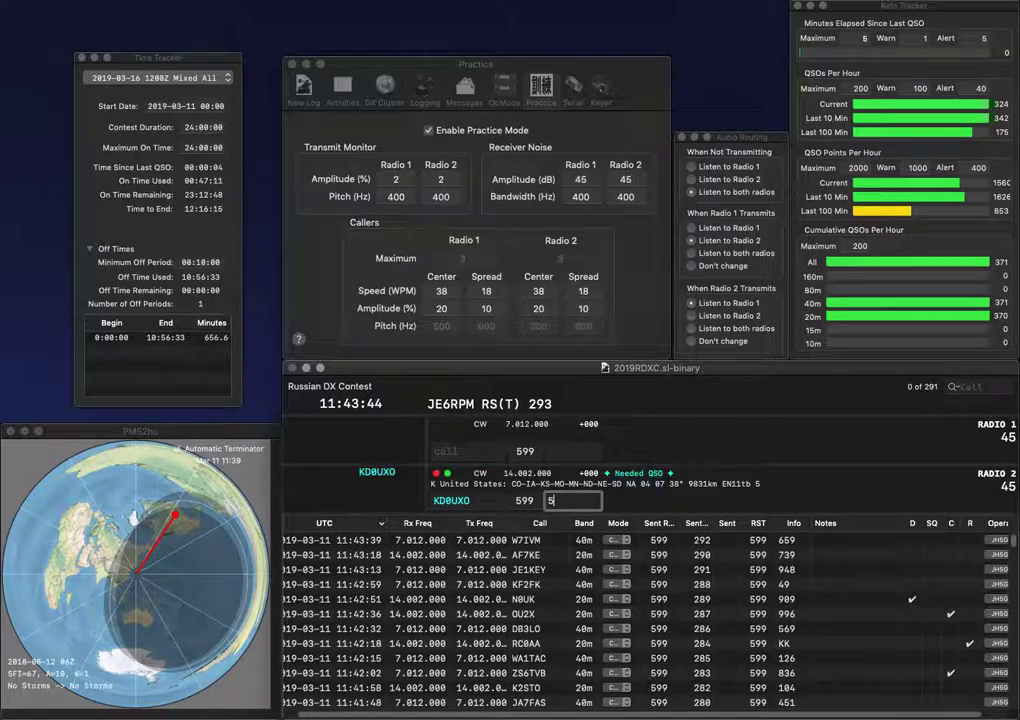
pyautogui.write('20')
pyautogui.write('9')
pyautogui.press('Return')
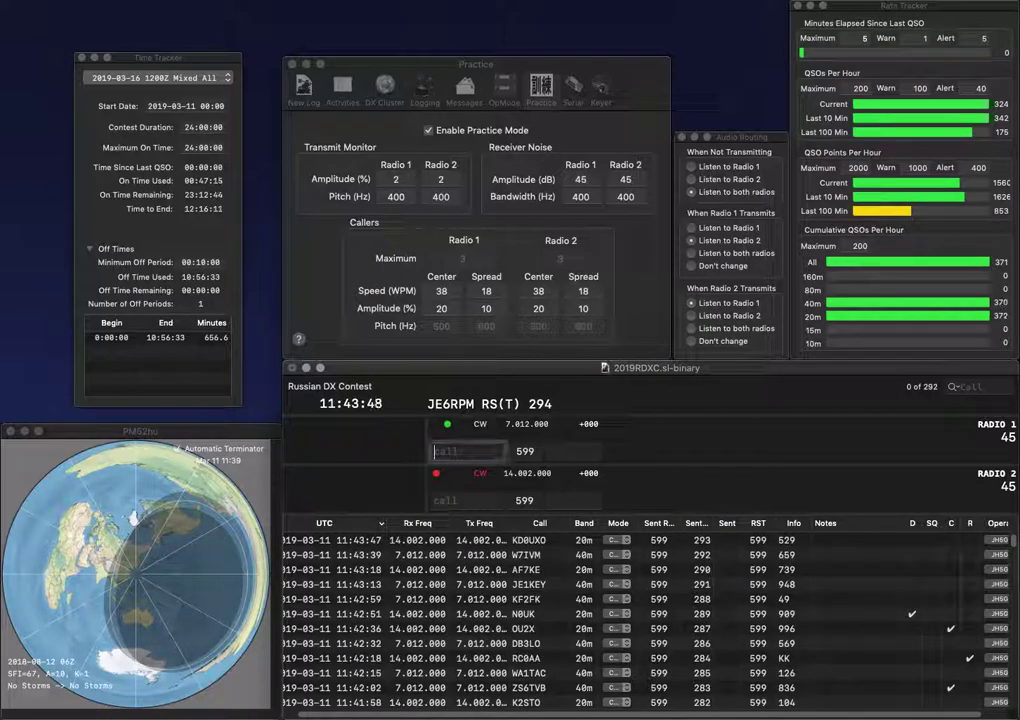
pyautogui.write('WA5ZFP')
pyautogui.press('Return')
pyautogui.write('D')
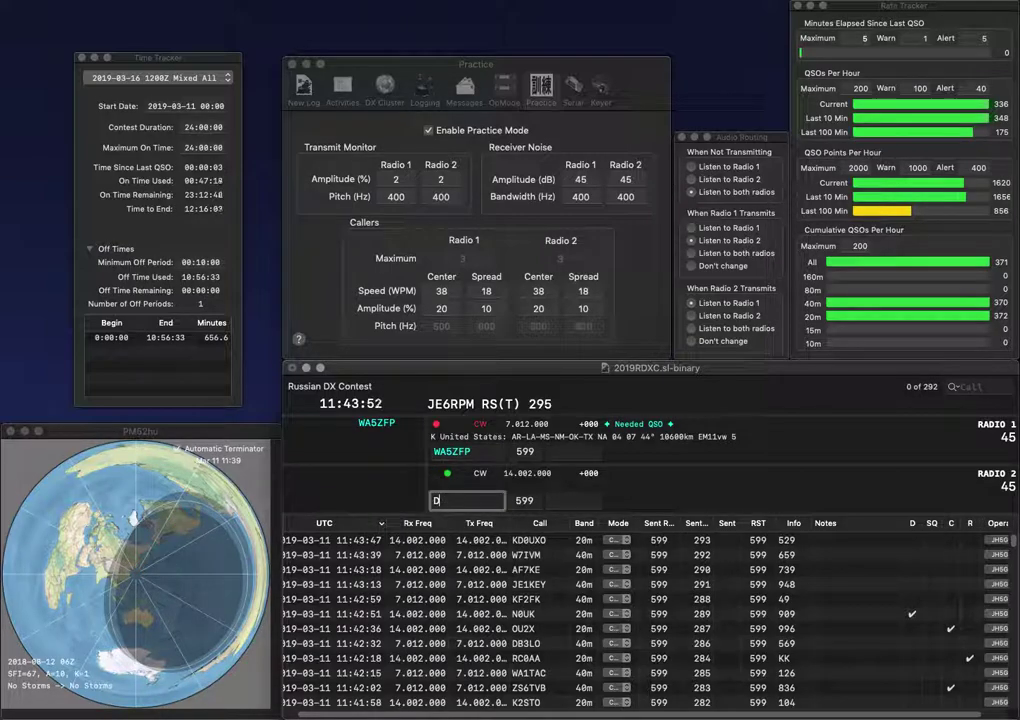
pyautogui.write('XT')
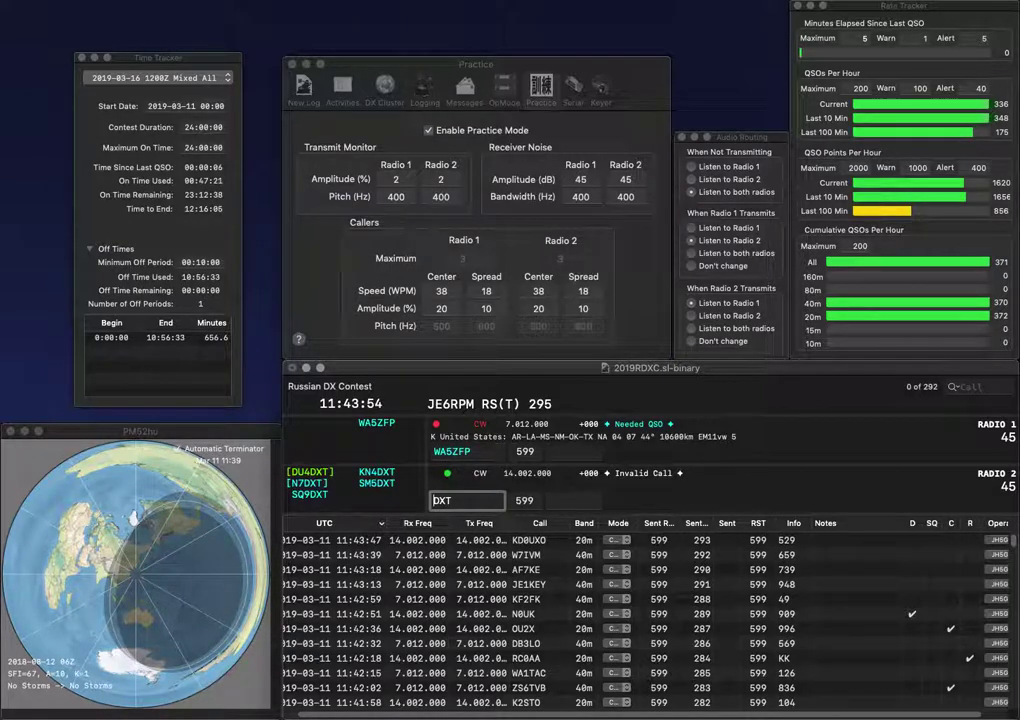
pyautogui.press('Return')
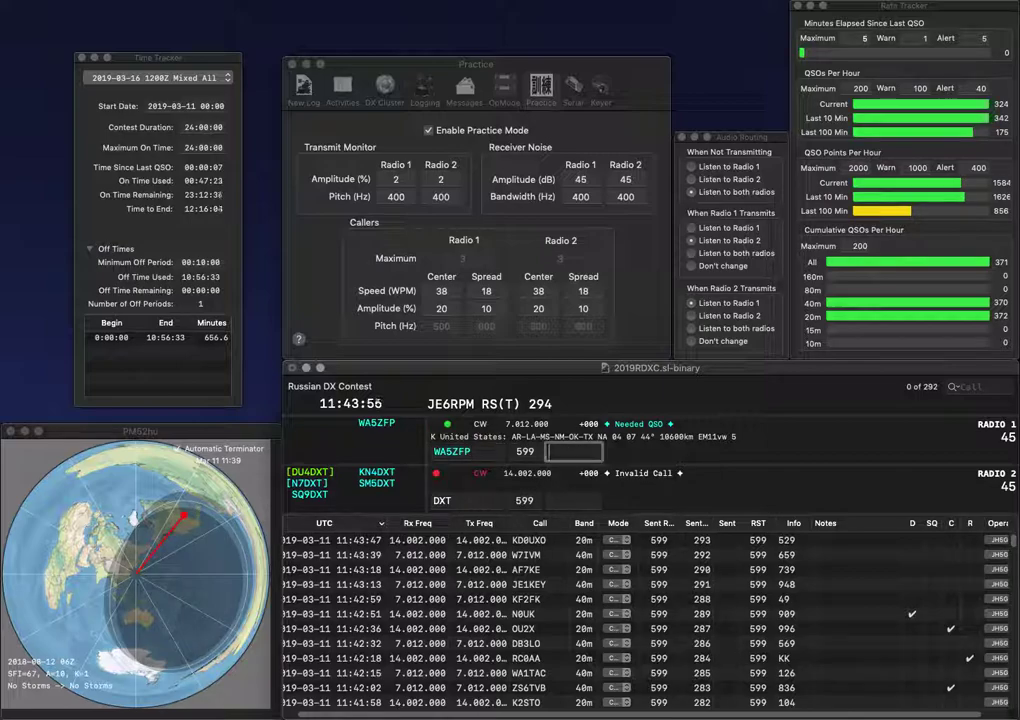
pyautogui.write('838')
pyautogui.press('Return')
pyautogui.write('K')
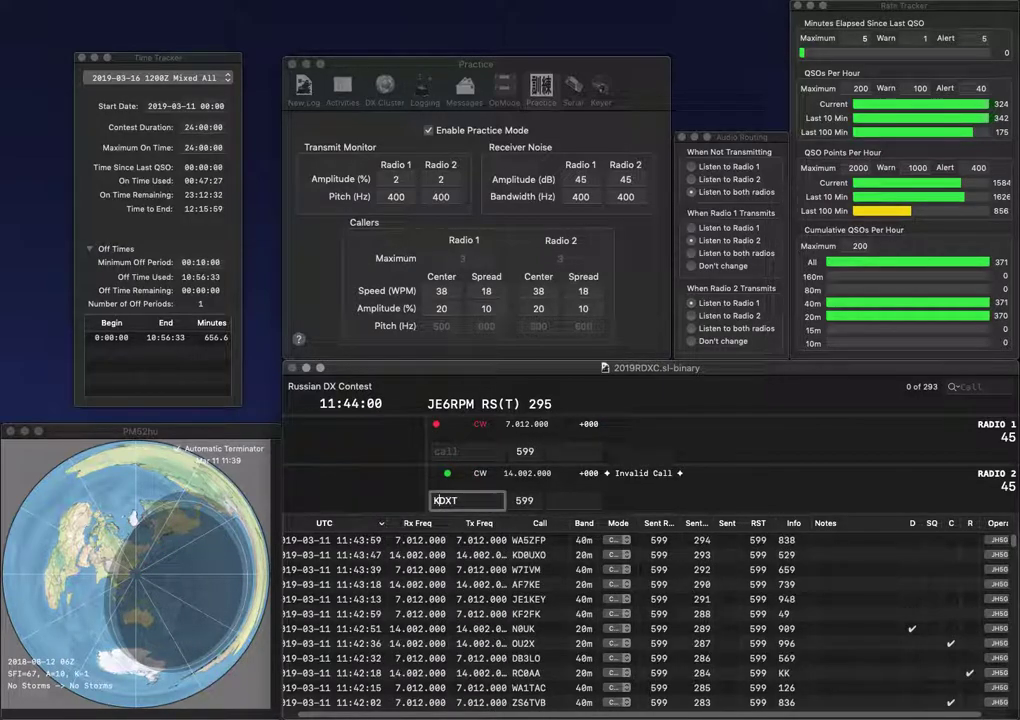
pyautogui.write('N4')
pyautogui.press('Return')
pyautogui.write('KJ8D')
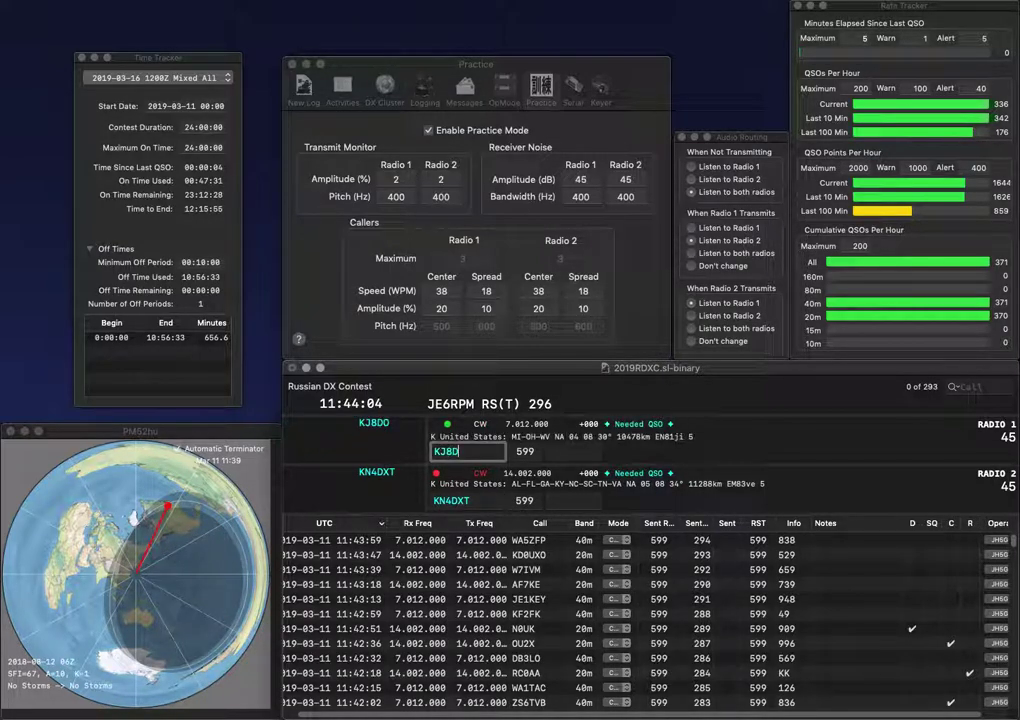
pyautogui.write('O')
pyautogui.press('Return')
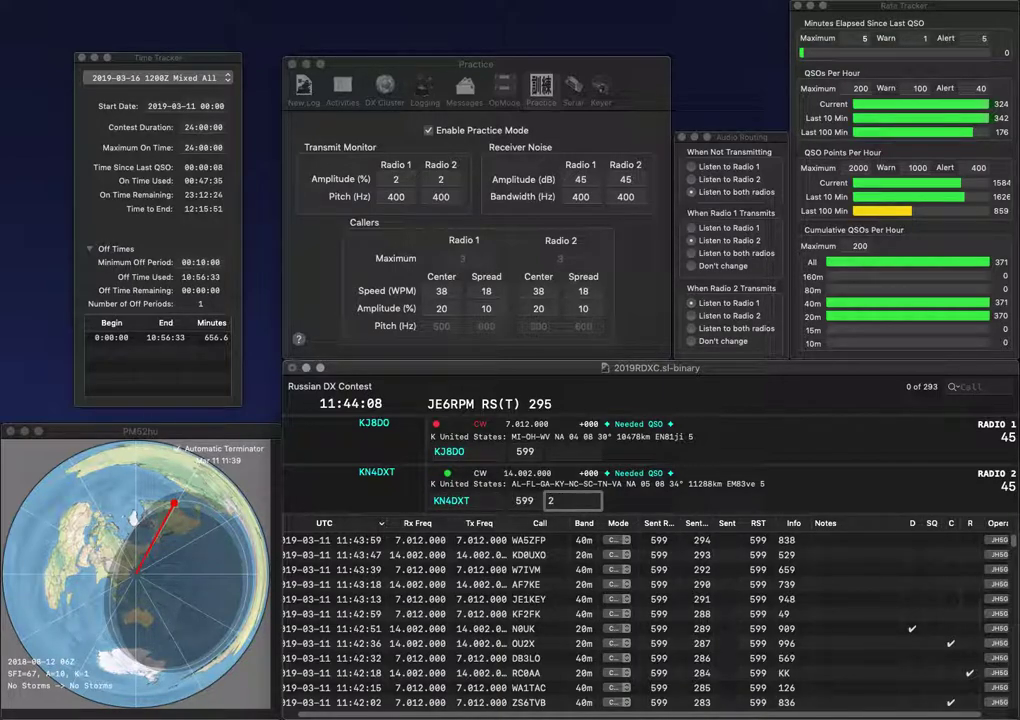
# Step: Log KN4DXT with received number 209 on Radio 2 and KJ8DO with 228 on Radio 1
pyautogui.press('Return')
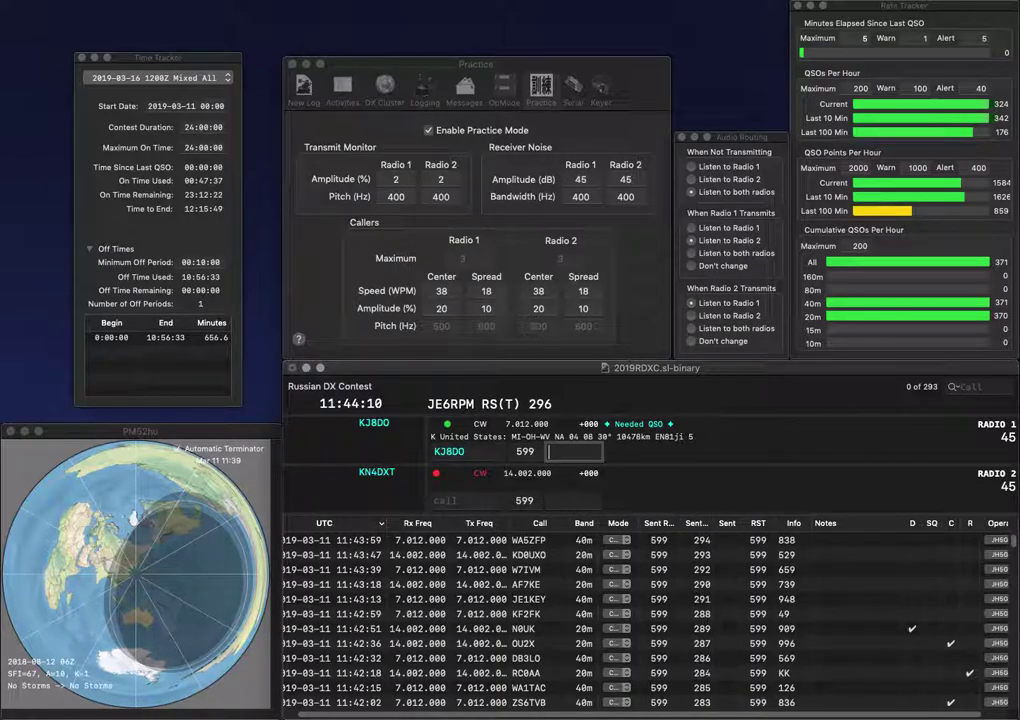
pyautogui.write('2')
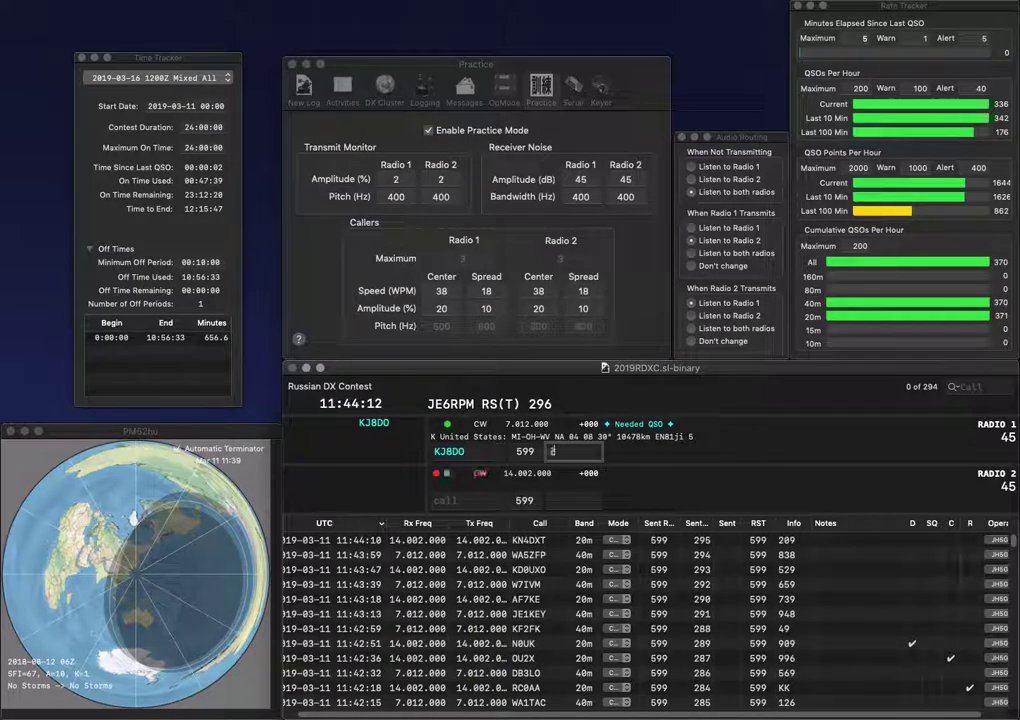
pyautogui.write('28')
pyautogui.press('Return')
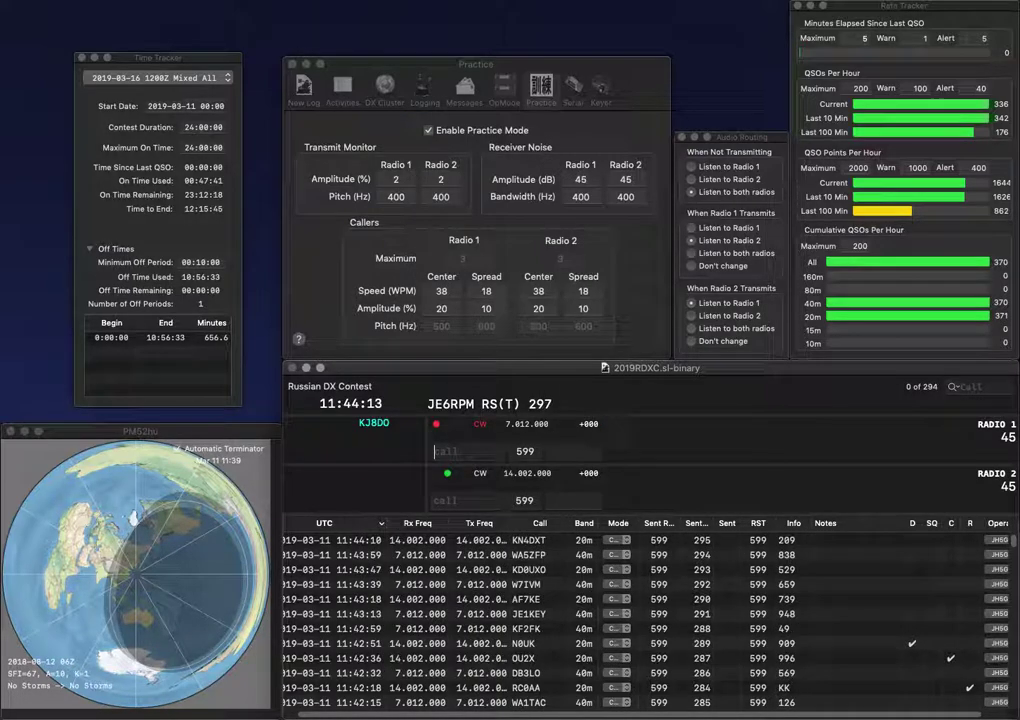
pyautogui.write('JNT')
pyautogui.press('Return')
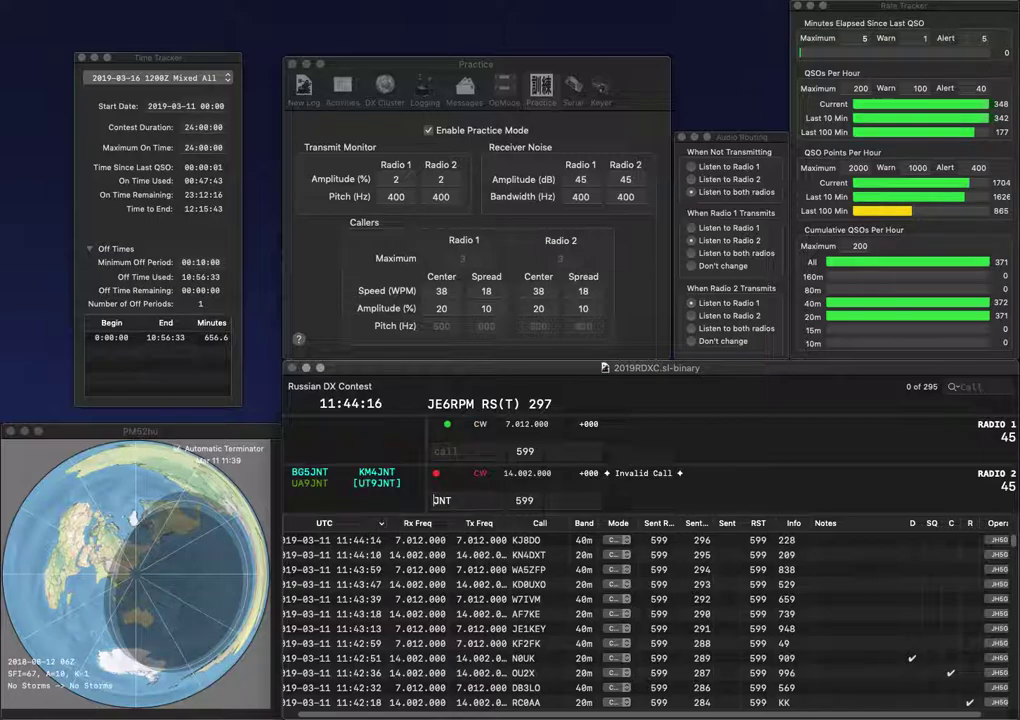
pyautogui.write('VE')
pyautogui.press('\\')
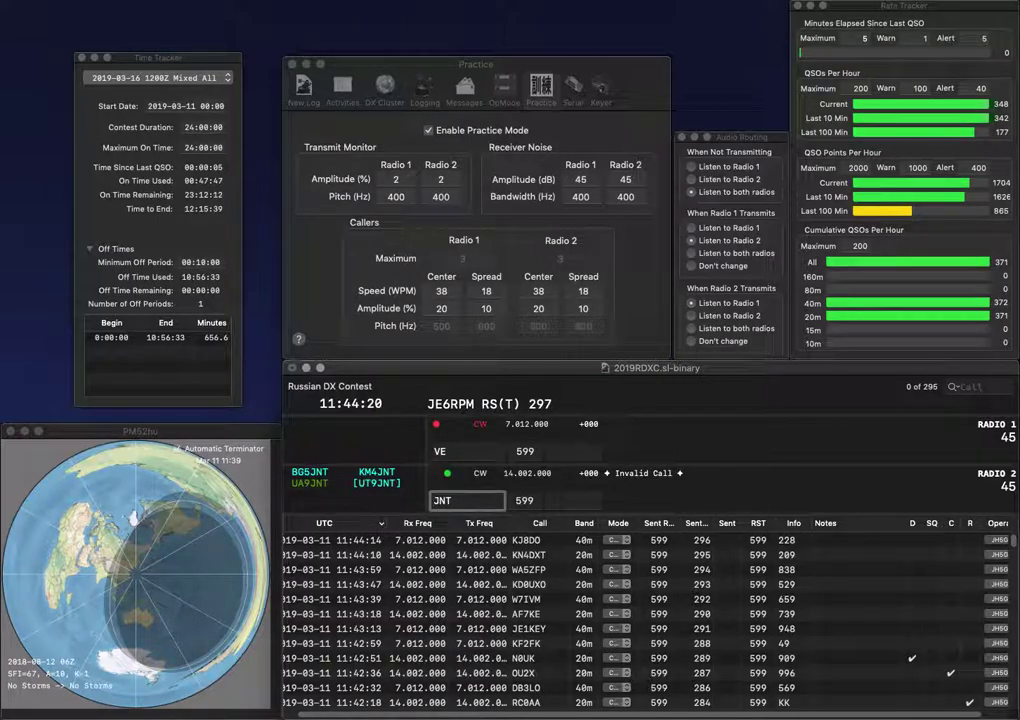
pyautogui.write('BG5')
pyautogui.press('Return')
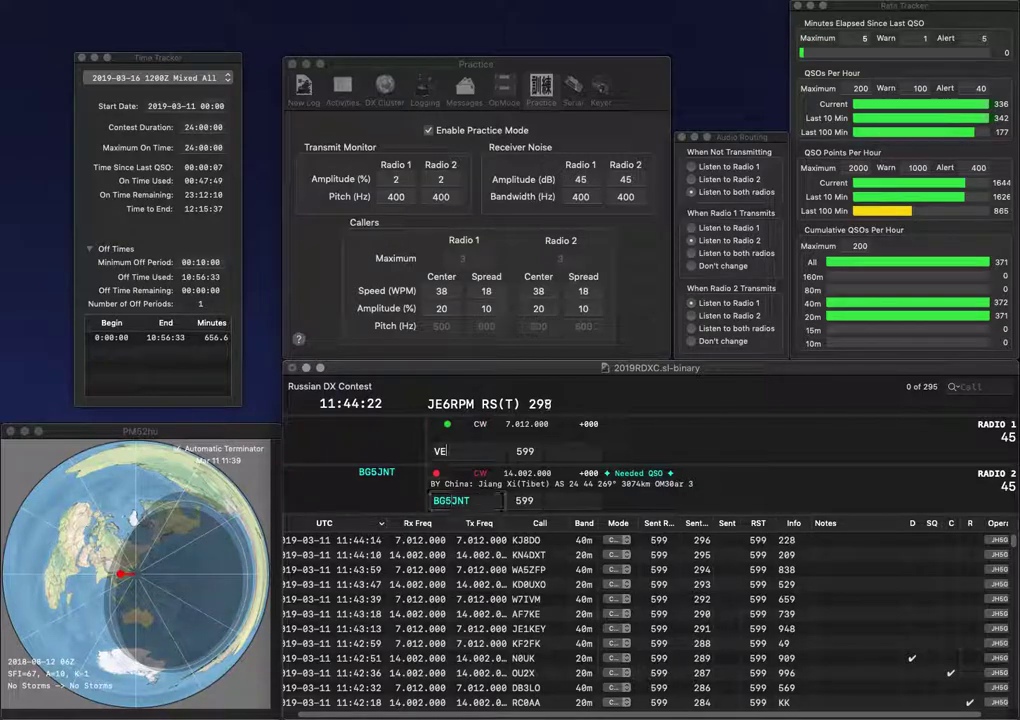
pyautogui.write('6RFM')
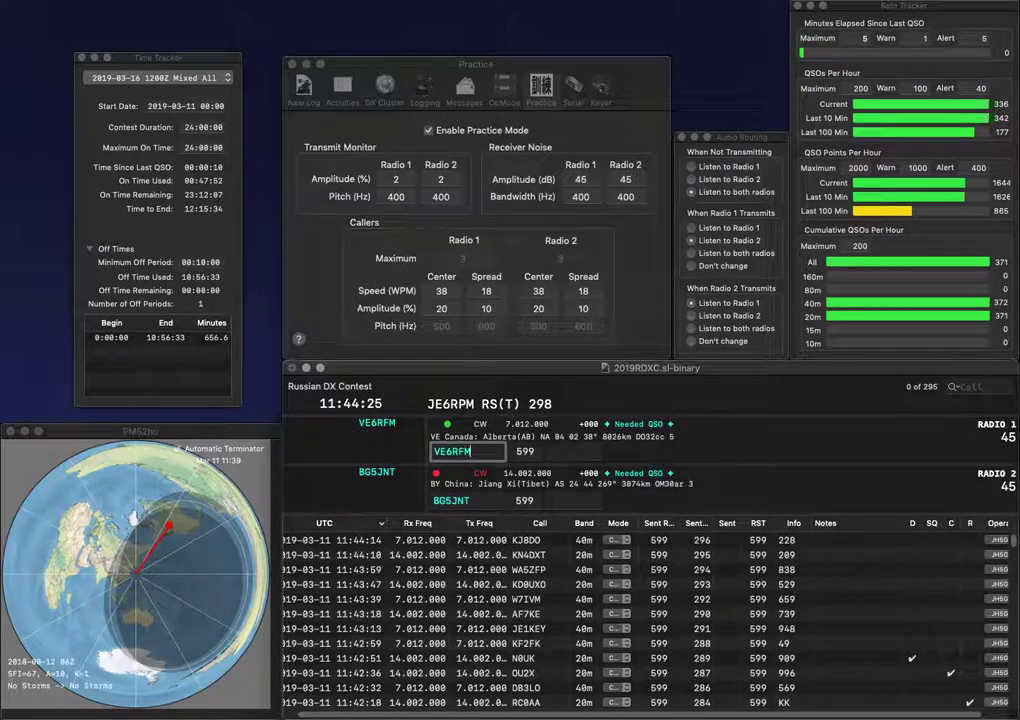
pyautogui.press('Return')
pyautogui.press('Return')
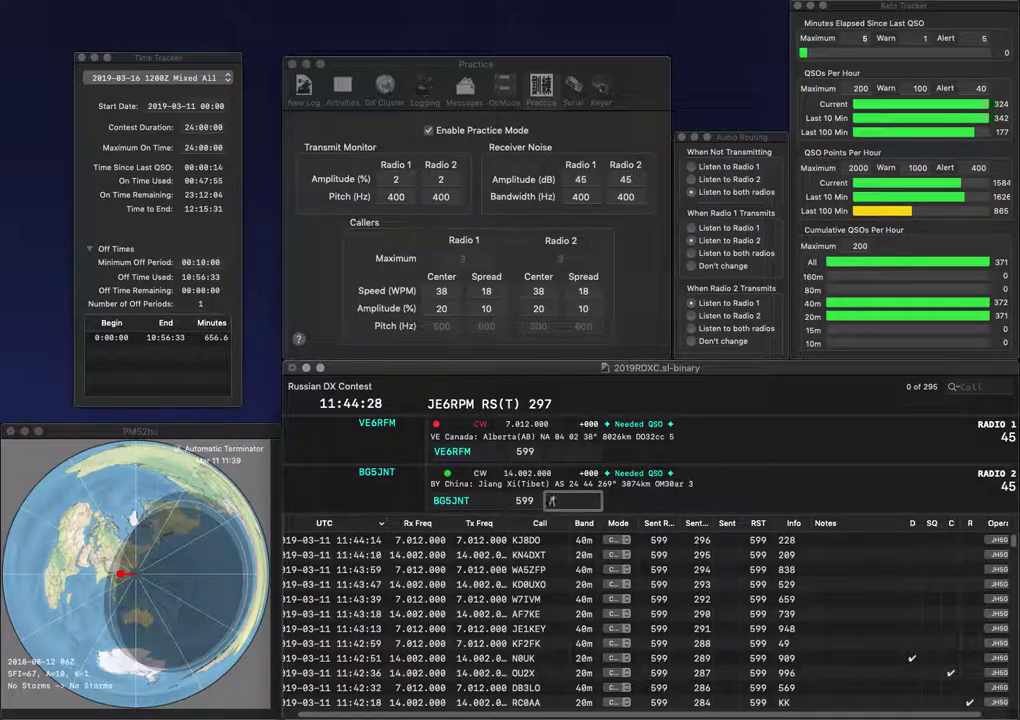
pyautogui.write('745')
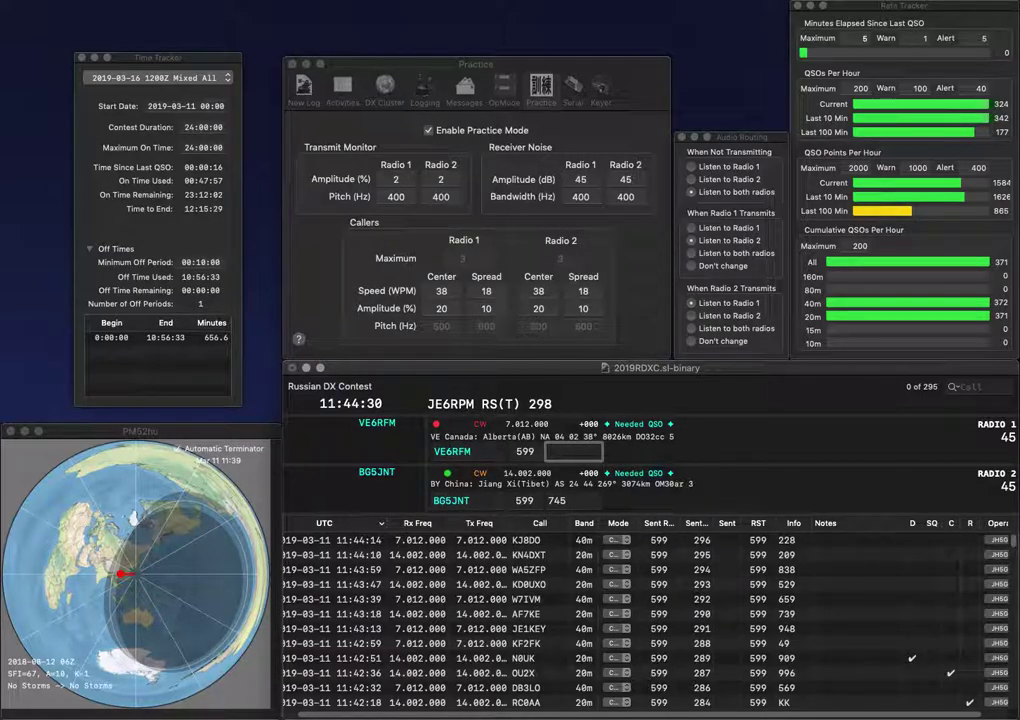
pyautogui.press('Return')
pyautogui.write('7')
pyautogui.write('89')
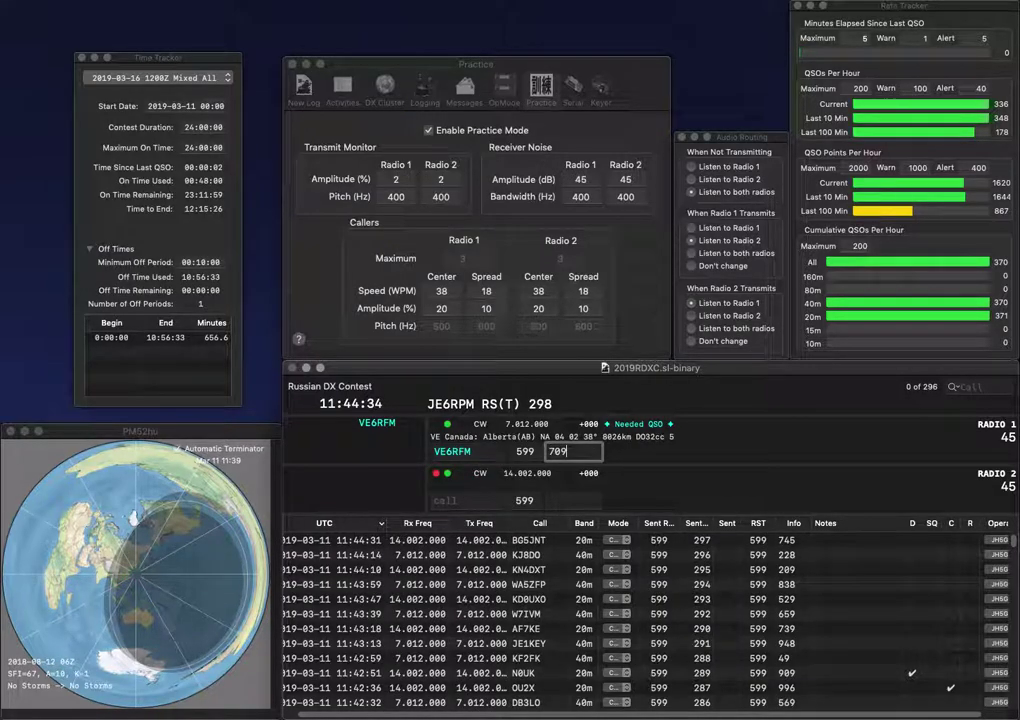
pyautogui.press('Return')
pyautogui.write('WGE')
pyautogui.press('Left')
pyautogui.press('Left')
pyautogui.press('Left')
pyautogui.write('N8')
pyautogui.press('Return')
pyautogui.write('K5RSX')
pyautogui.press('Return')
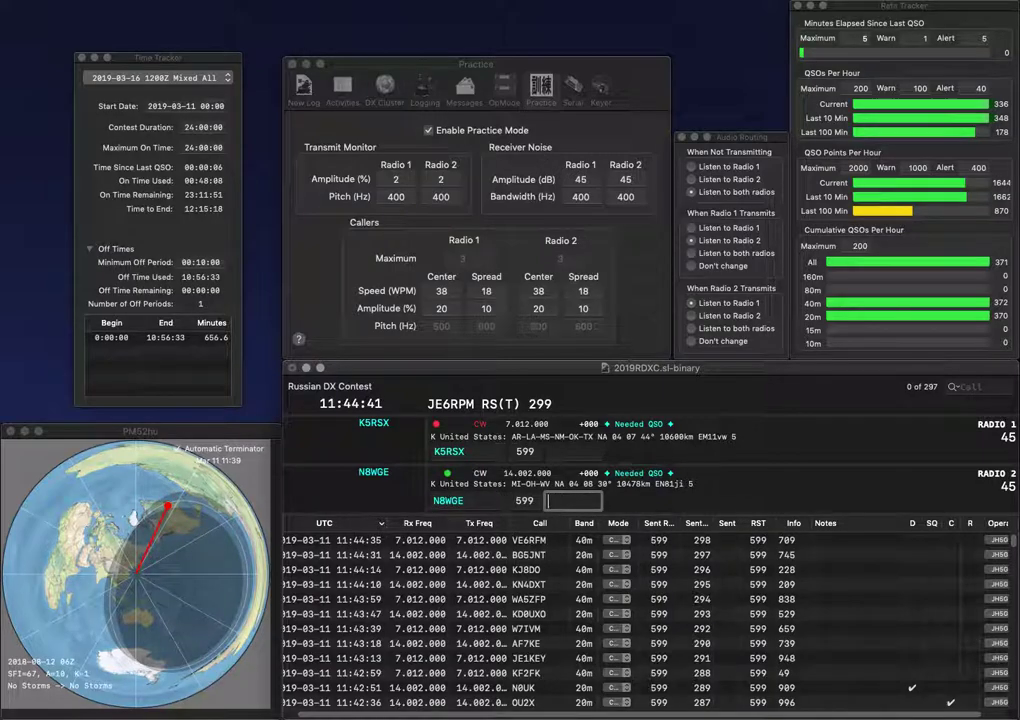
pyautogui.write('701')
pyautogui.press('Return')
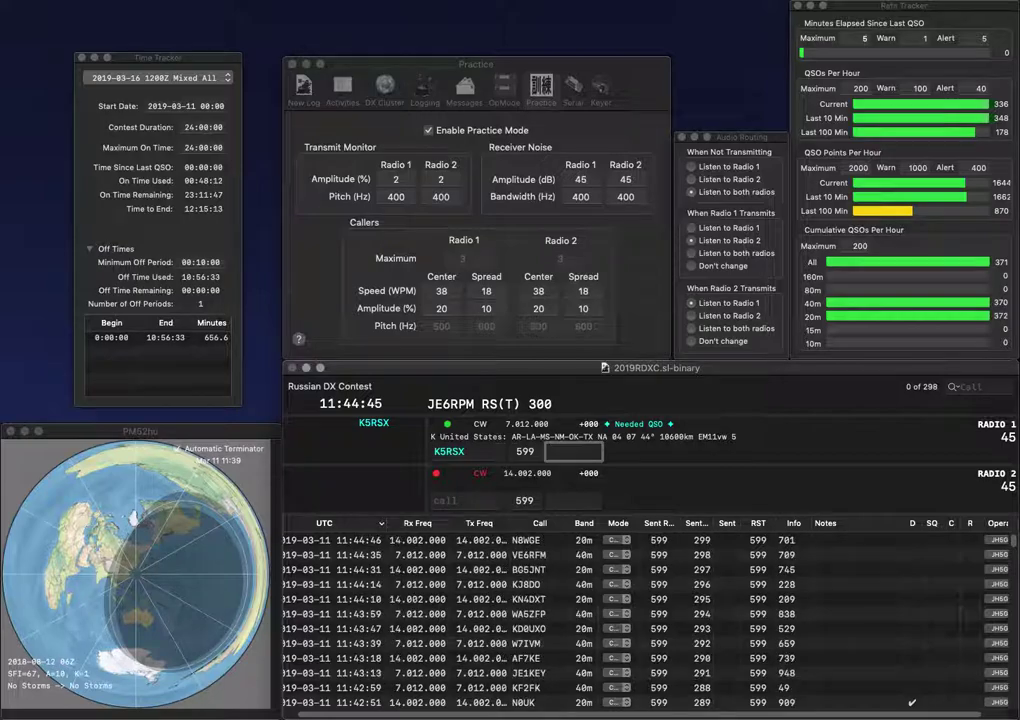
pyautogui.write('9')
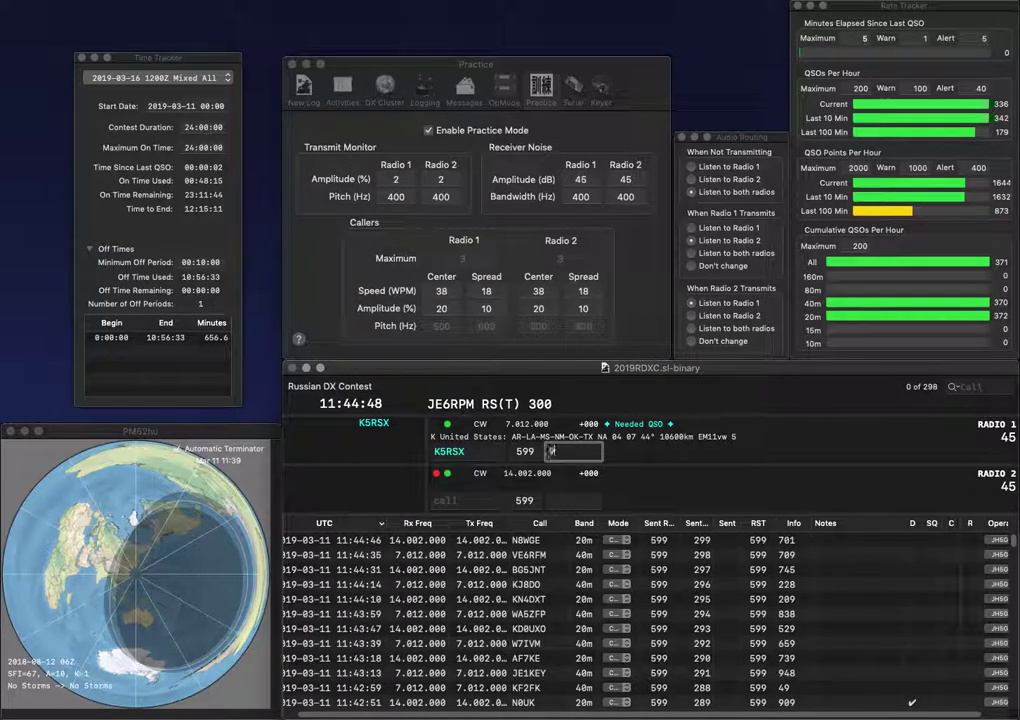
pyautogui.write('8')
pyautogui.press('Return')
# Step: Enter the callsign SQ2NNN on Radio 2 and answer the caller
pyautogui.write('2N')
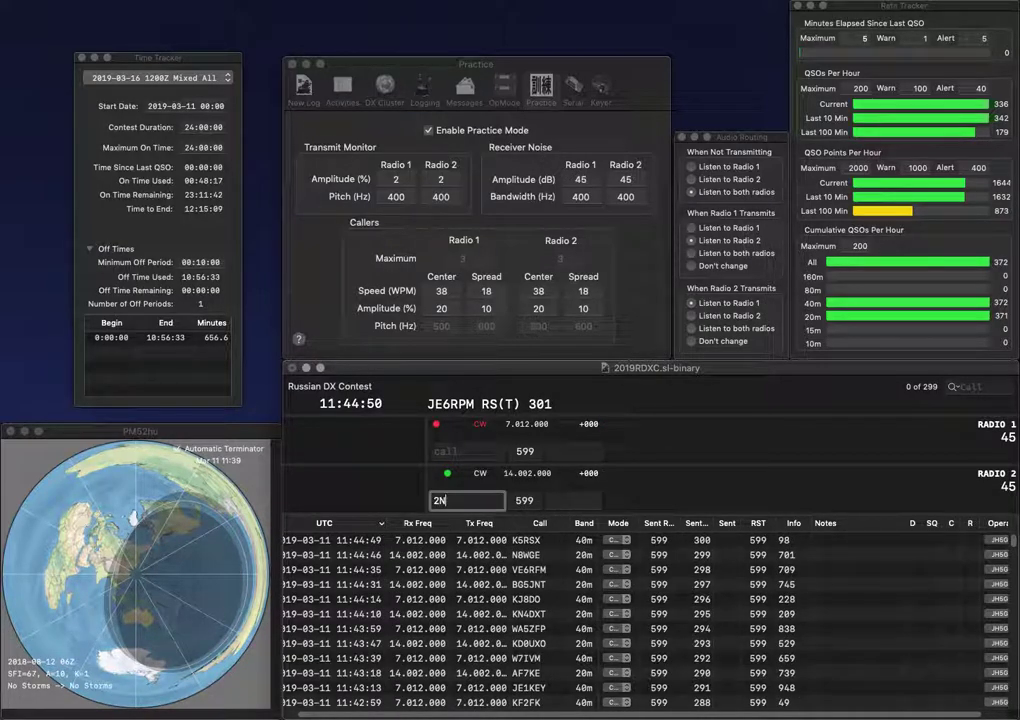
pyautogui.write('NN')
pyautogui.press('Home')
pyautogui.write('SQ')
pyautogui.press('Return')
# Step: Enter the partial call 6QBG on Radio 1 and answer the caller
pyautogui.write('6QS')
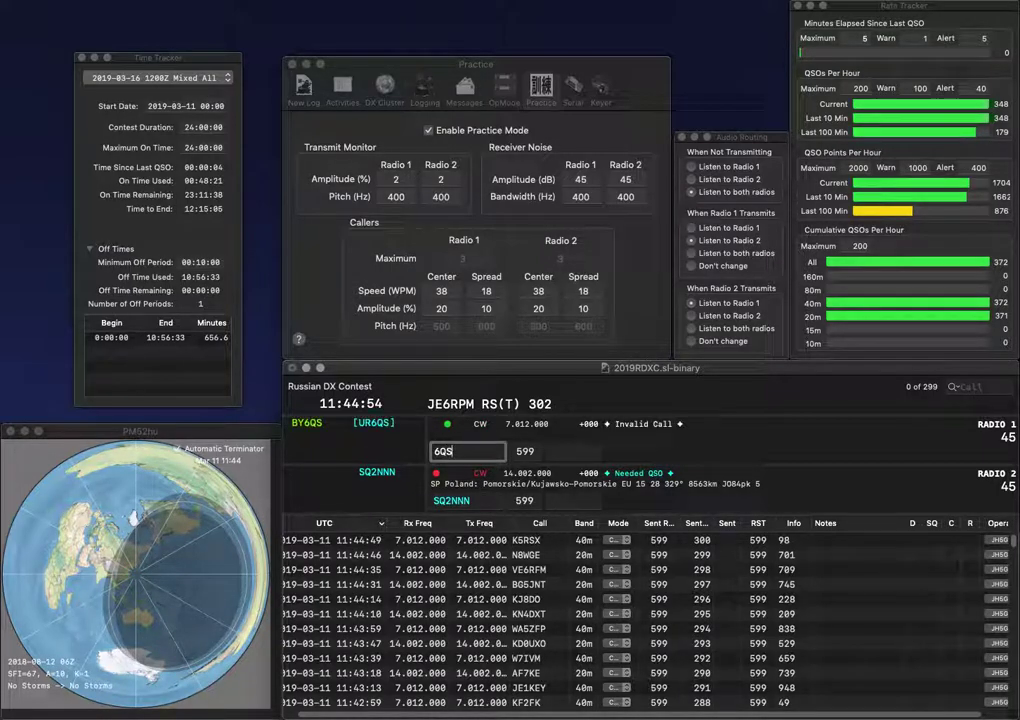
pyautogui.press('BackSpace')
pyautogui.write('BP')
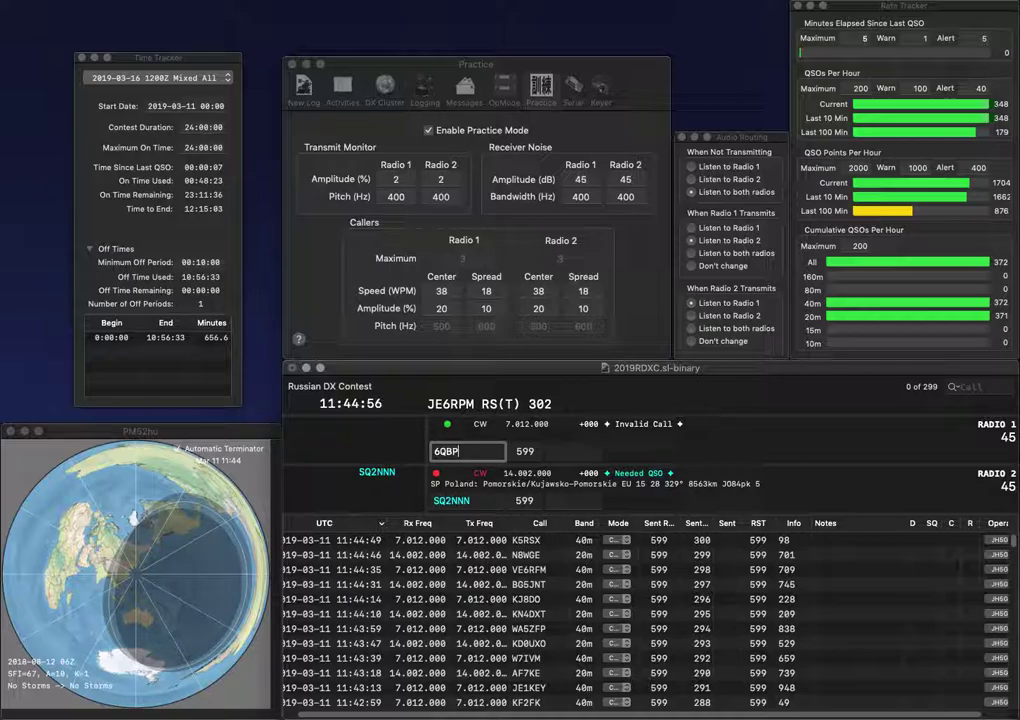
pyautogui.press('BackSpace')
pyautogui.write('G')
pyautogui.press('Return')
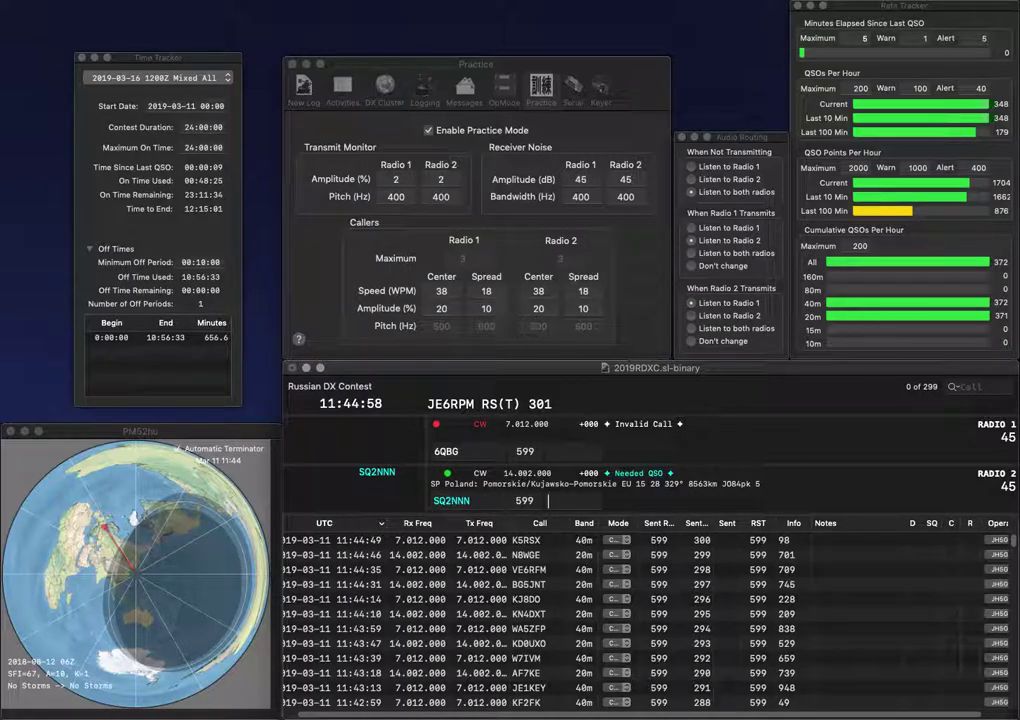
pyautogui.write('960')
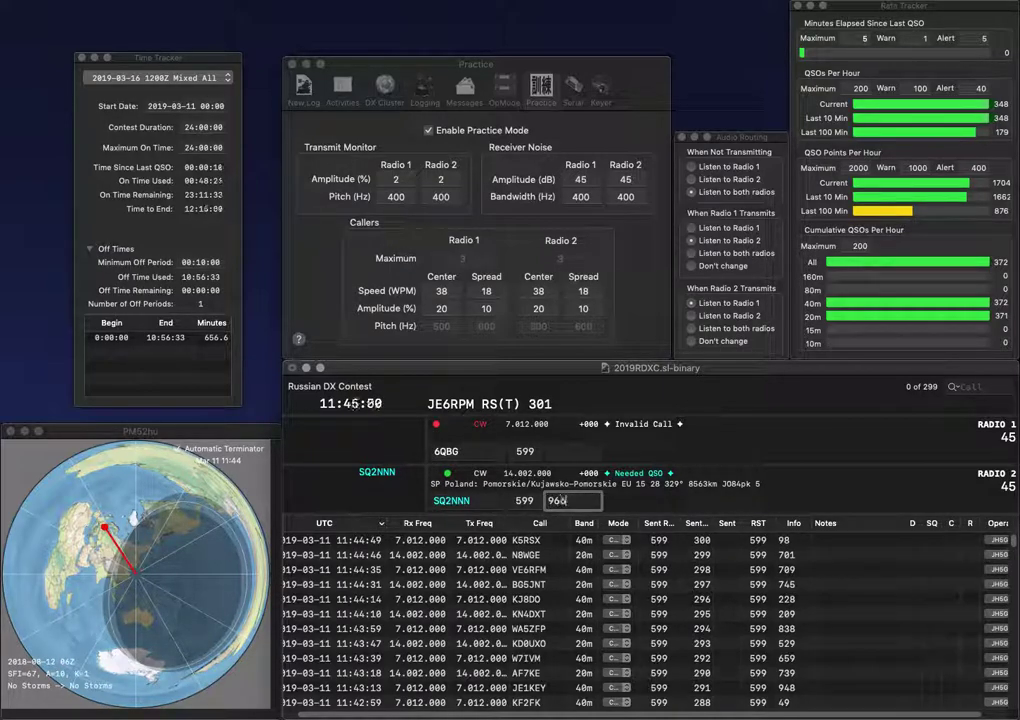
pyautogui.press('Return')
pyautogui.click(429, 131)
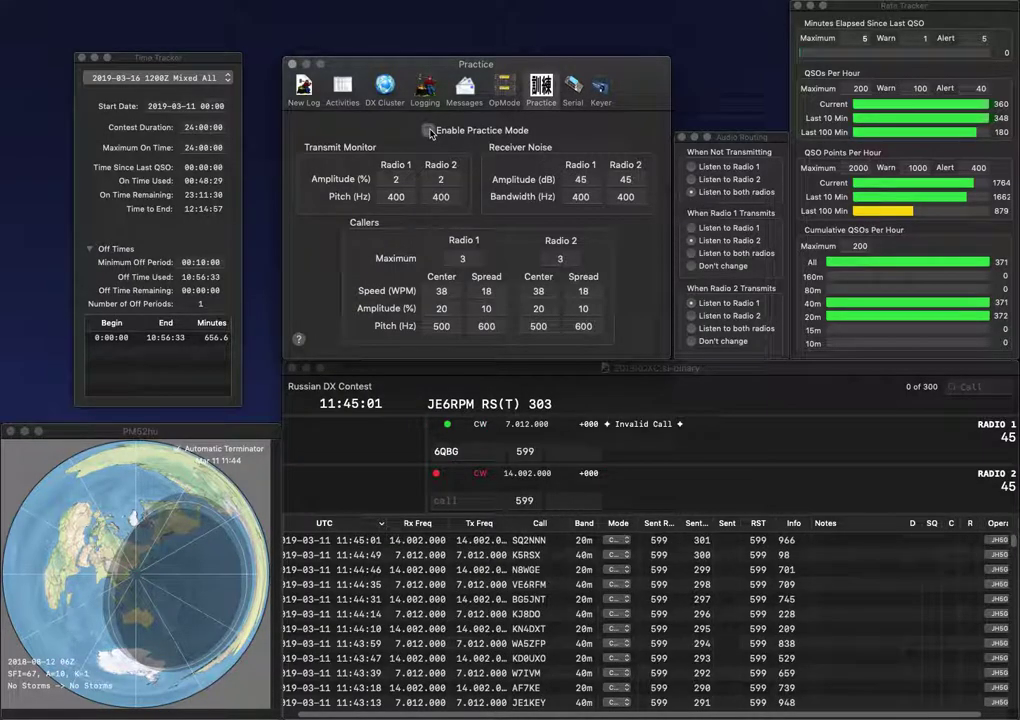